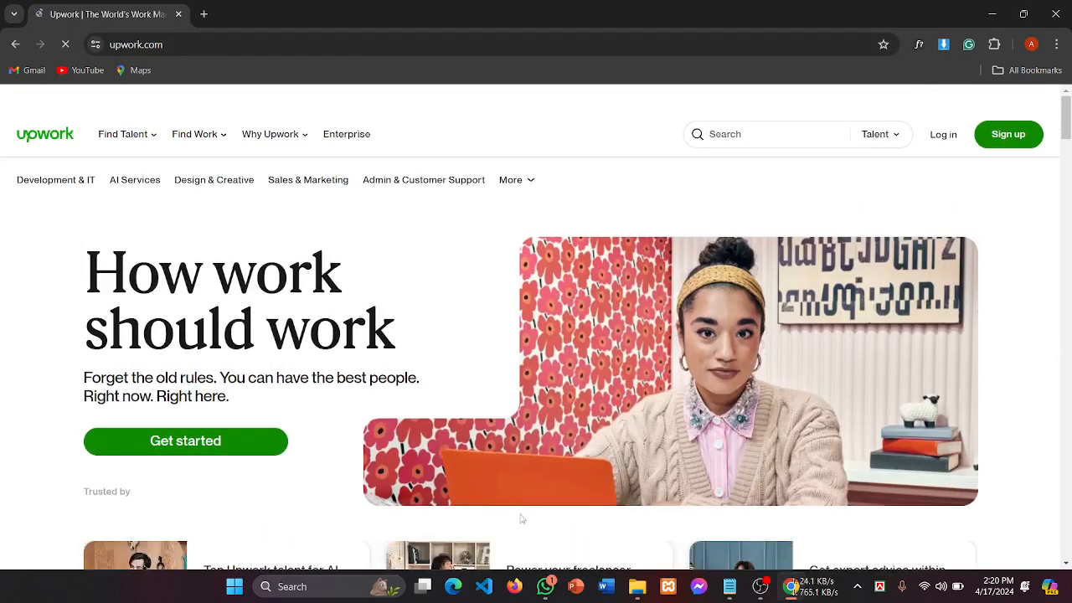
Step: Bring the Upwork home page back to the front and start signing up for a new account
{"action": "mouse_move", "coordinate": [754, 591]}
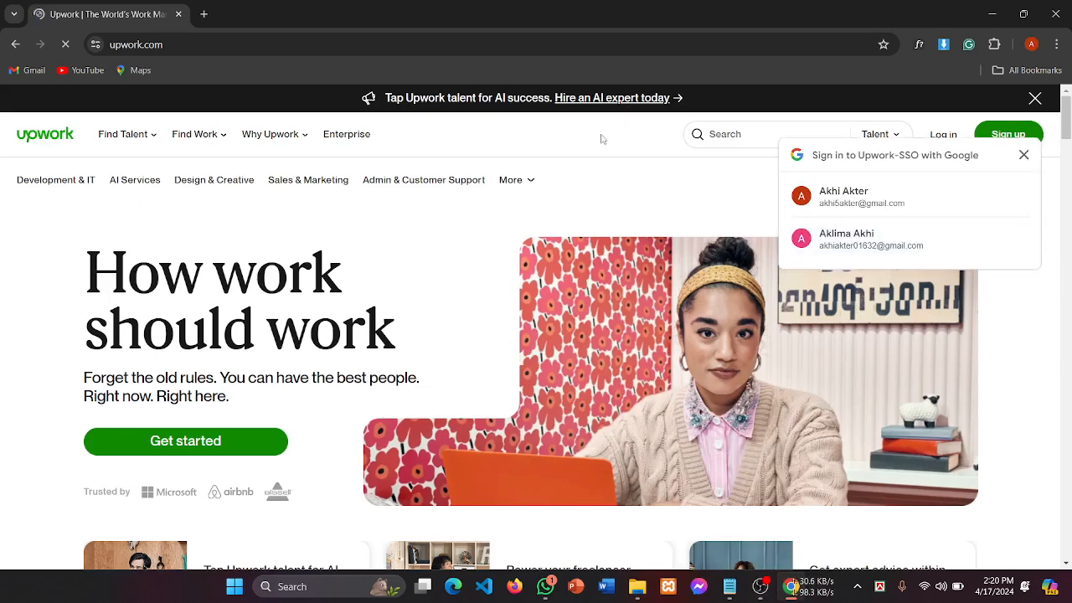
{"action": "left_click", "coordinate": [789, 589]}
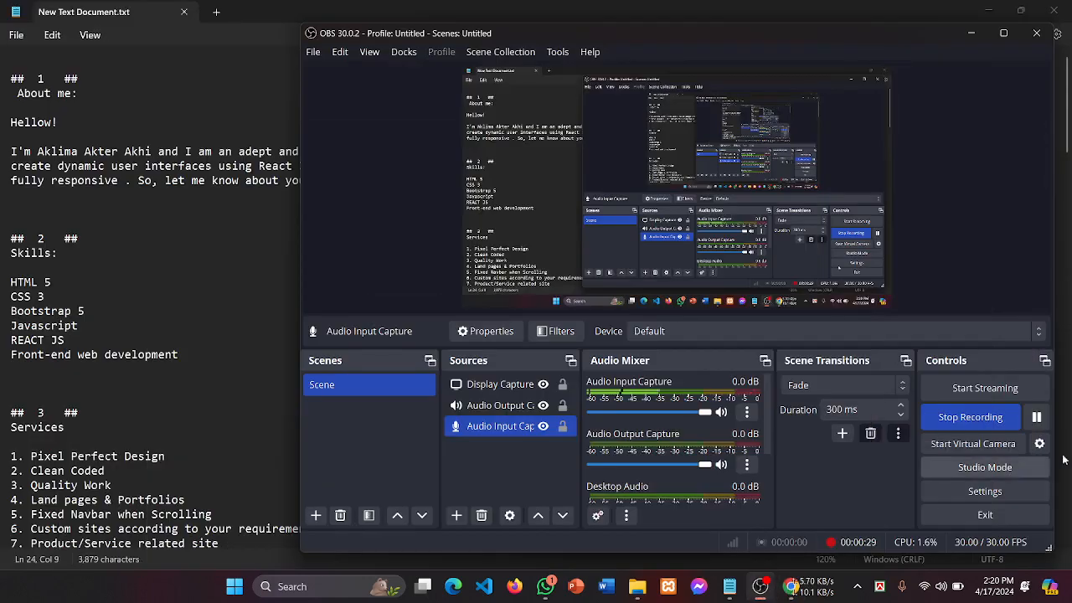
{"action": "left_click", "coordinate": [1037, 418]}
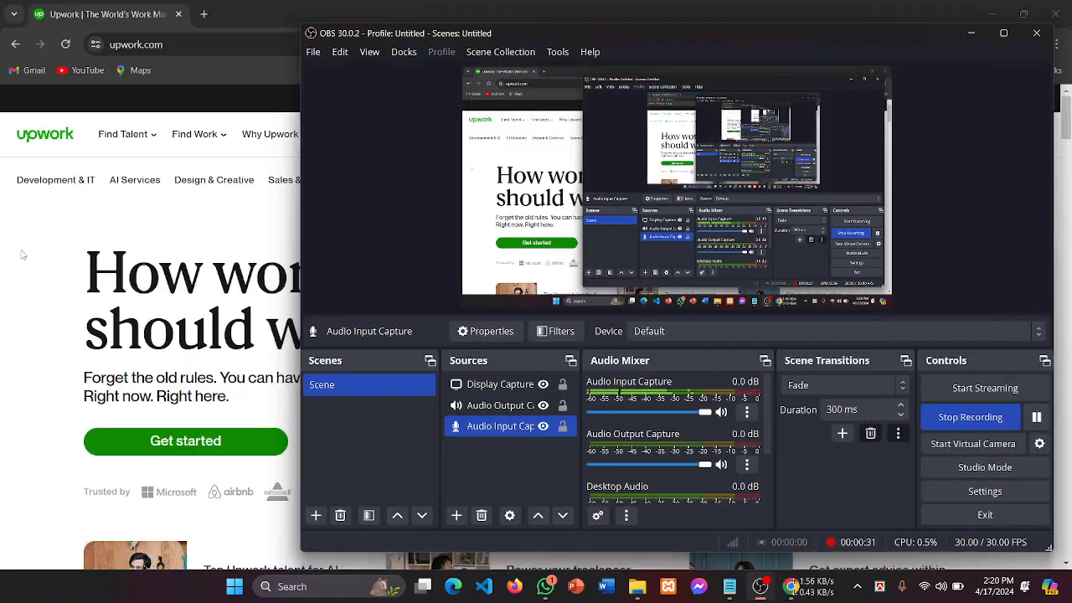
{"action": "left_click", "coordinate": [21, 255]}
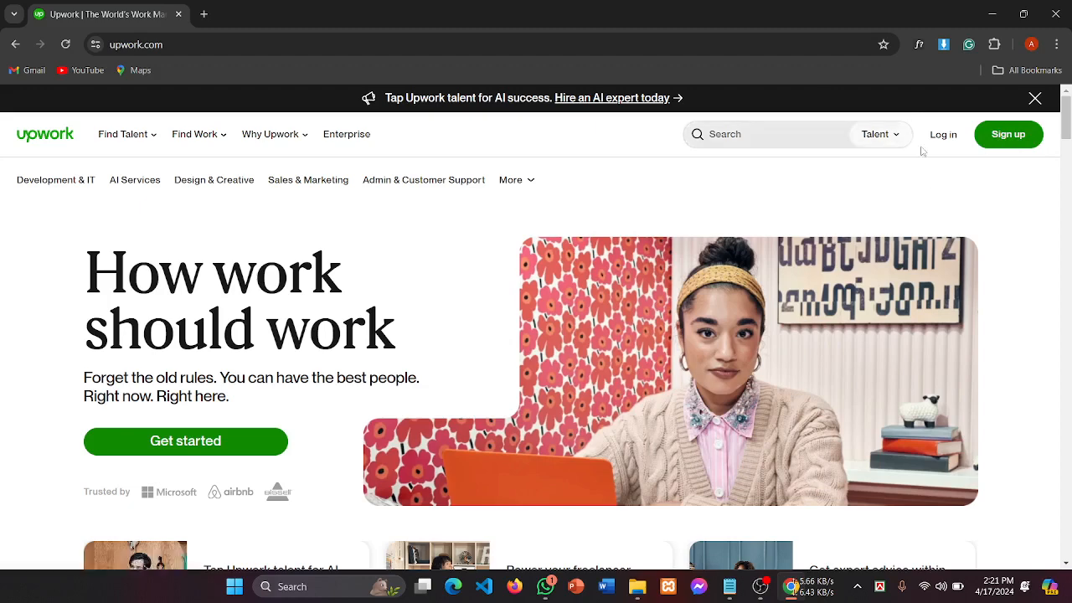
{"action": "left_click", "coordinate": [1009, 146]}
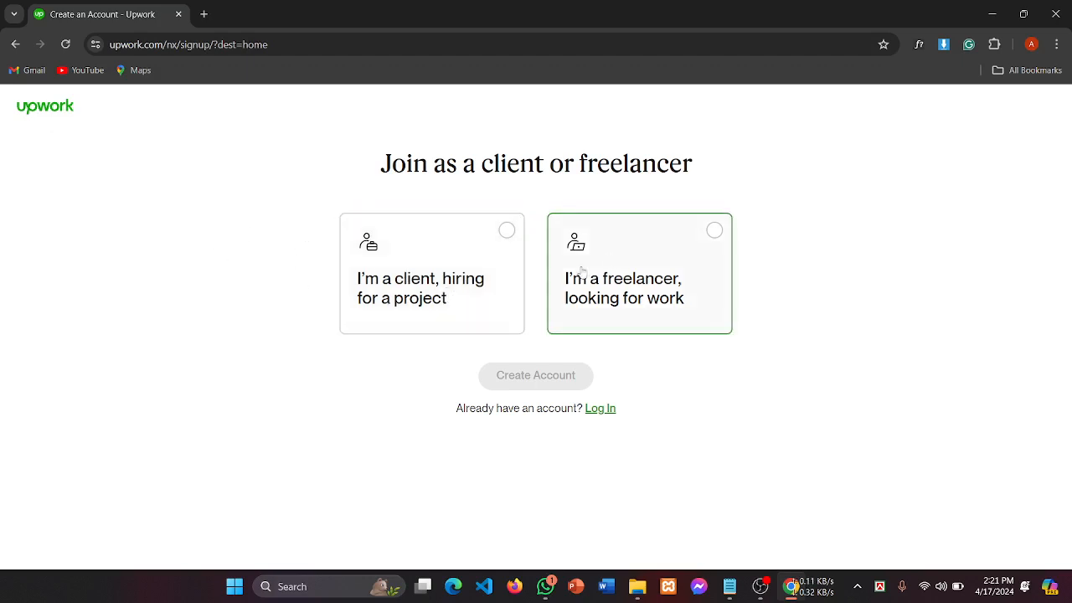
Step: Pick 'I'm a freelancer, looking for work' and continue with Apply as a Freelancer
{"action": "left_click", "coordinate": [668, 277]}
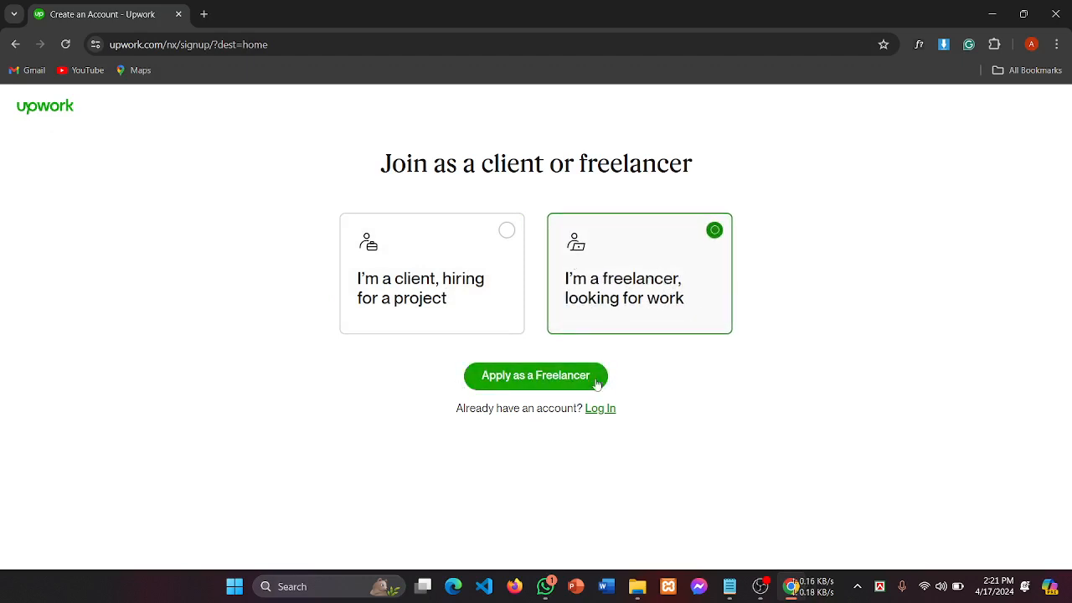
{"action": "left_click", "coordinate": [537, 381]}
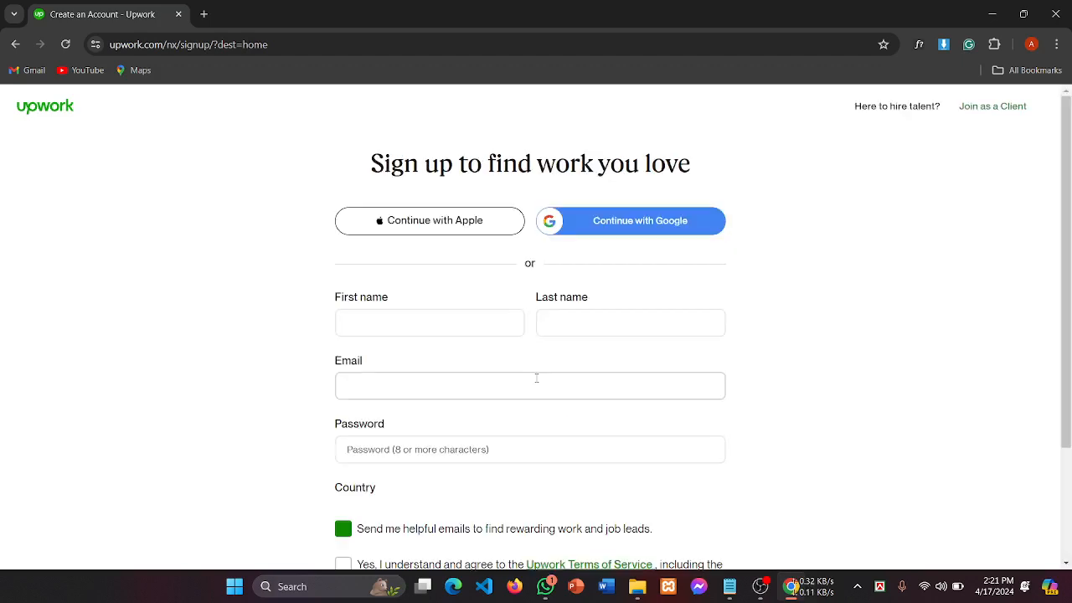
{"action": "scroll", "coordinate": [744, 293], "scroll_direction": "down", "scroll_amount": 1}
{"action": "scroll", "coordinate": [745, 291], "scroll_direction": "down", "scroll_amount": 2}
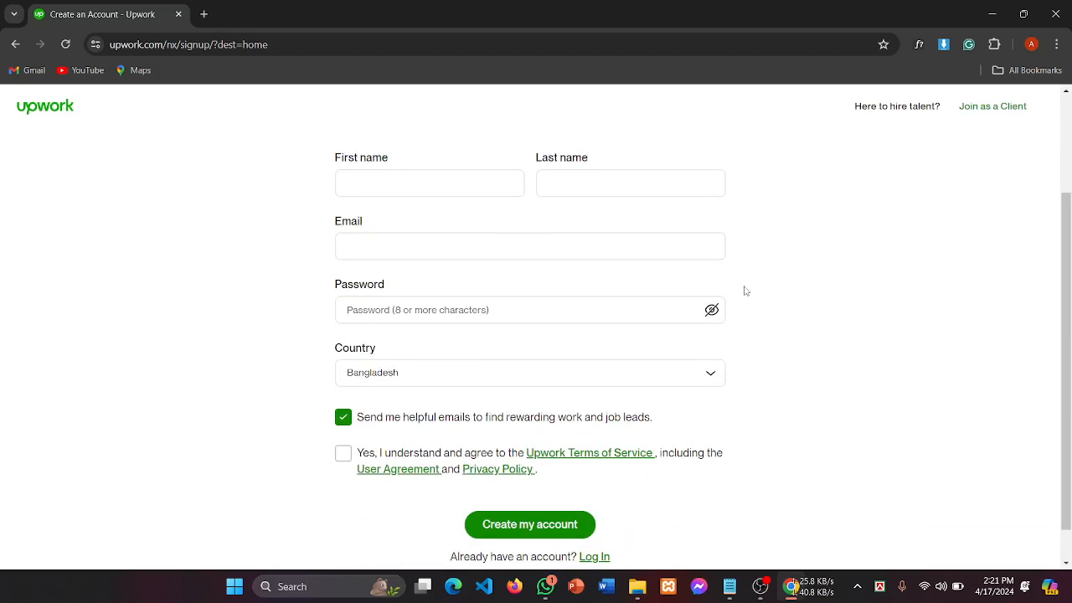
{"action": "scroll", "coordinate": [744, 289], "scroll_direction": "up", "scroll_amount": 3}
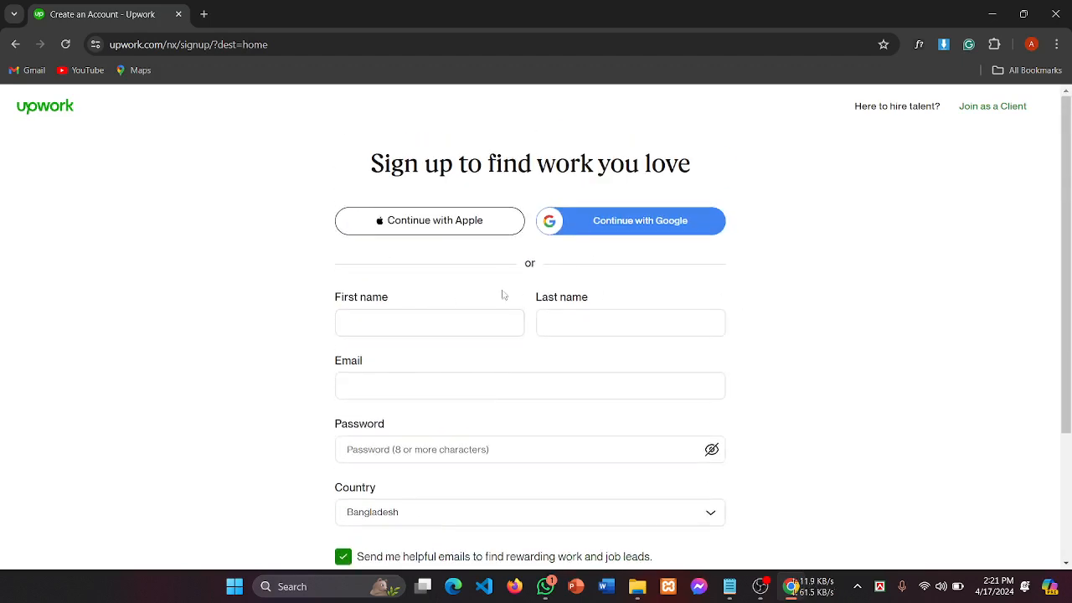
{"action": "scroll", "coordinate": [502, 294], "scroll_direction": "down", "scroll_amount": 1}
{"action": "scroll", "coordinate": [502, 294], "scroll_direction": "up", "scroll_amount": 1}
{"action": "scroll", "coordinate": [503, 294], "scroll_direction": "down", "scroll_amount": 1}
{"action": "scroll", "coordinate": [503, 294], "scroll_direction": "down", "scroll_amount": 2}
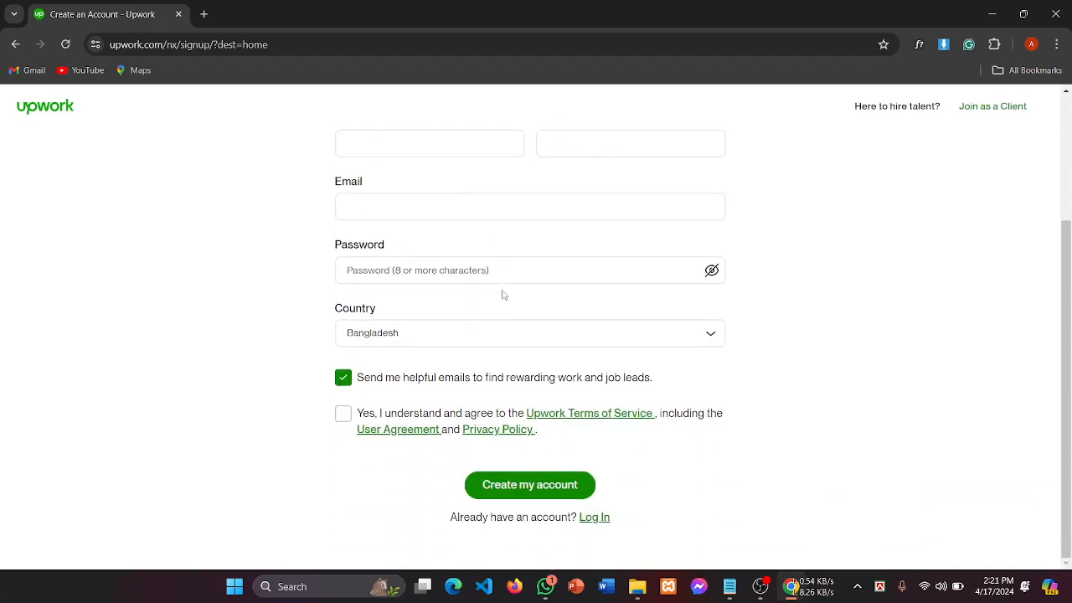
{"action": "scroll", "coordinate": [503, 294], "scroll_direction": "up", "scroll_amount": 3}
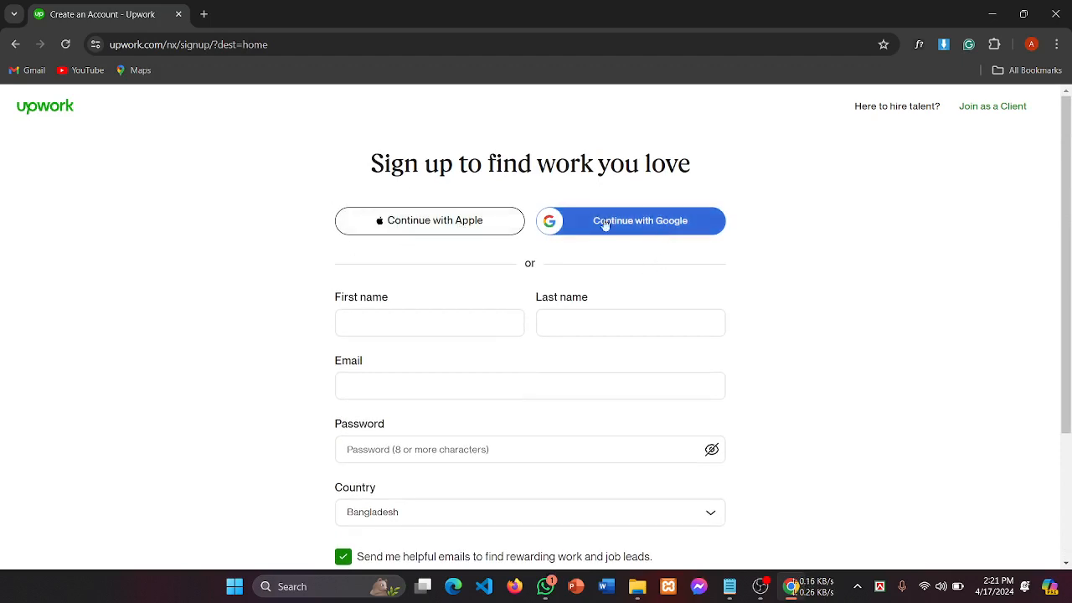
{"action": "scroll", "coordinate": [447, 327], "scroll_direction": "down", "scroll_amount": 1}
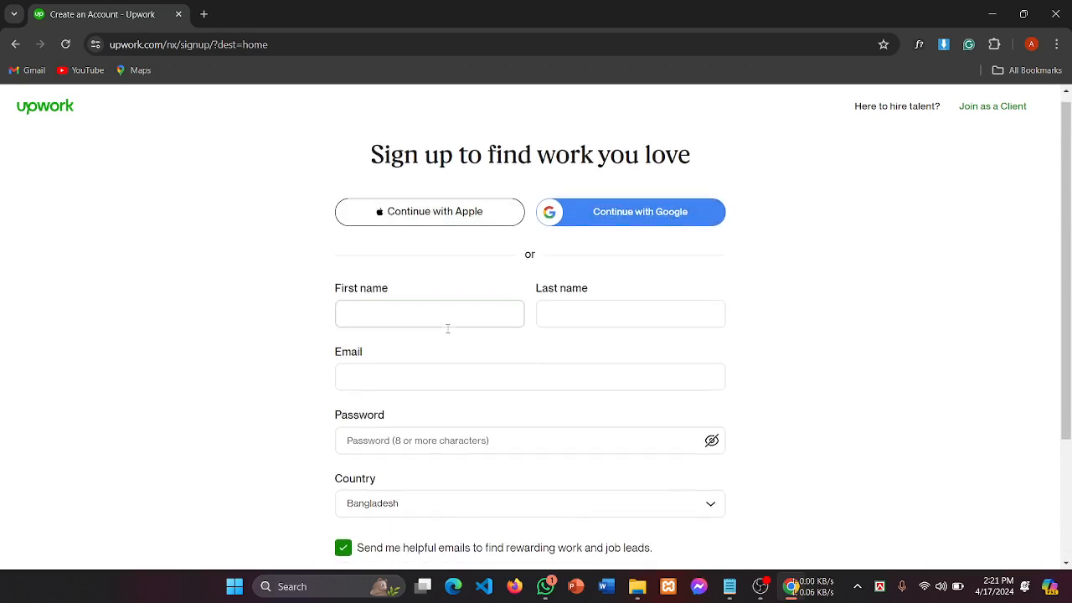
{"action": "scroll", "coordinate": [586, 486], "scroll_direction": "down", "scroll_amount": 2}
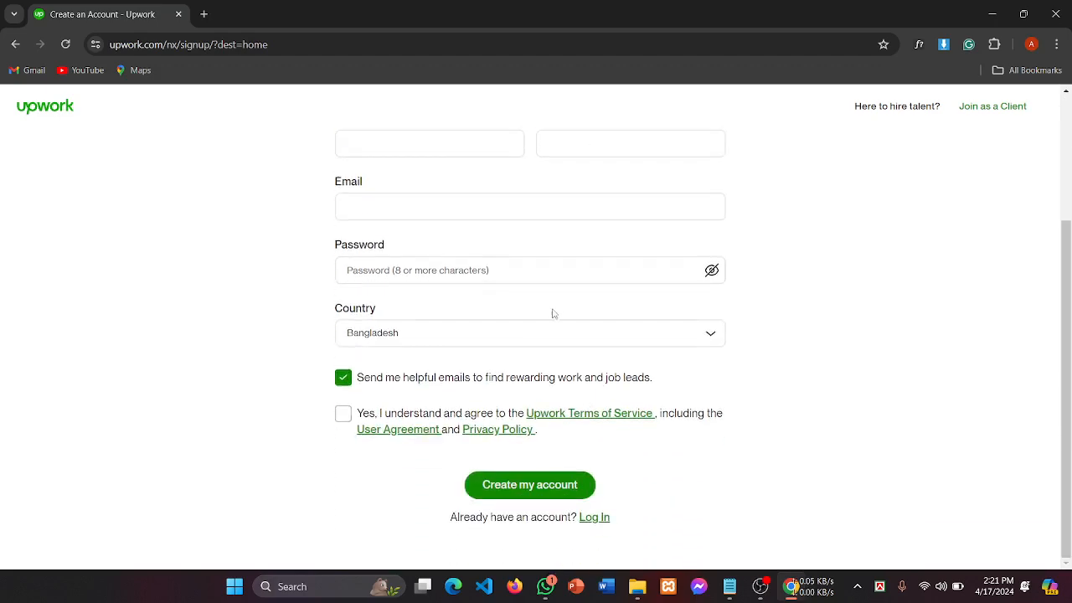
{"action": "scroll", "coordinate": [552, 312], "scroll_direction": "up", "scroll_amount": 3}
{"action": "scroll", "coordinate": [556, 310], "scroll_direction": "down", "scroll_amount": 2}
{"action": "scroll", "coordinate": [503, 310], "scroll_direction": "up", "scroll_amount": 2}
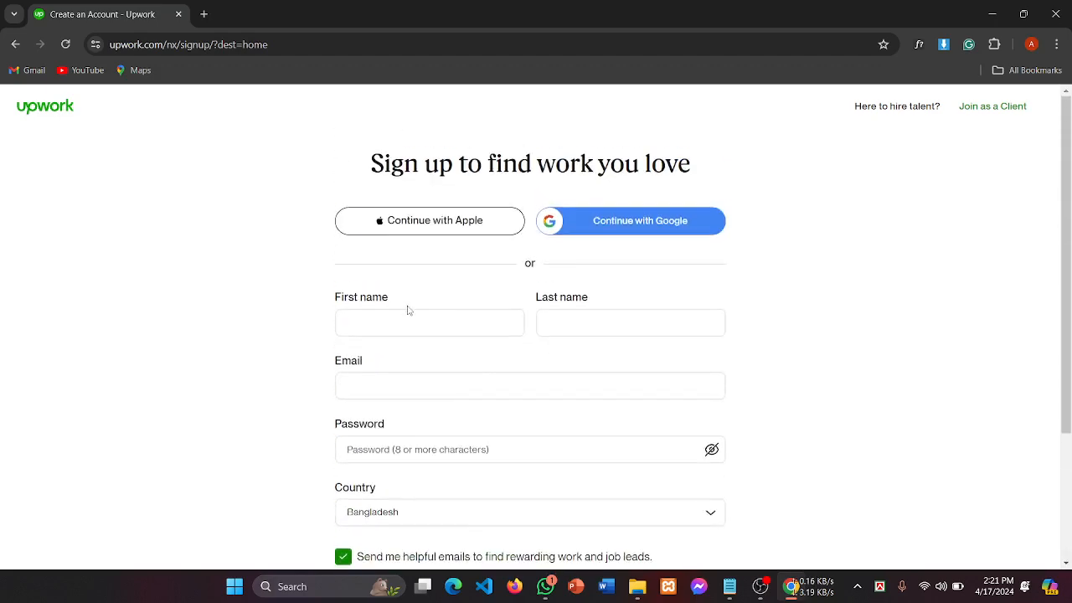
{"action": "left_click", "coordinate": [394, 321]}
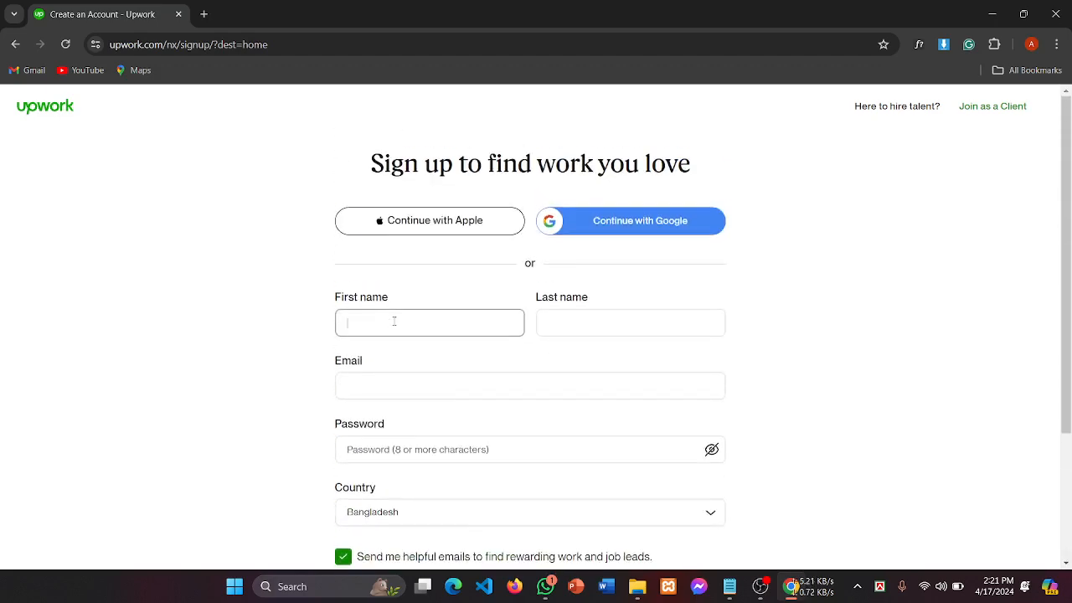
{"action": "left_click", "coordinate": [571, 324]}
{"action": "left_click", "coordinate": [360, 325]}
{"action": "left_click", "coordinate": [761, 587]}
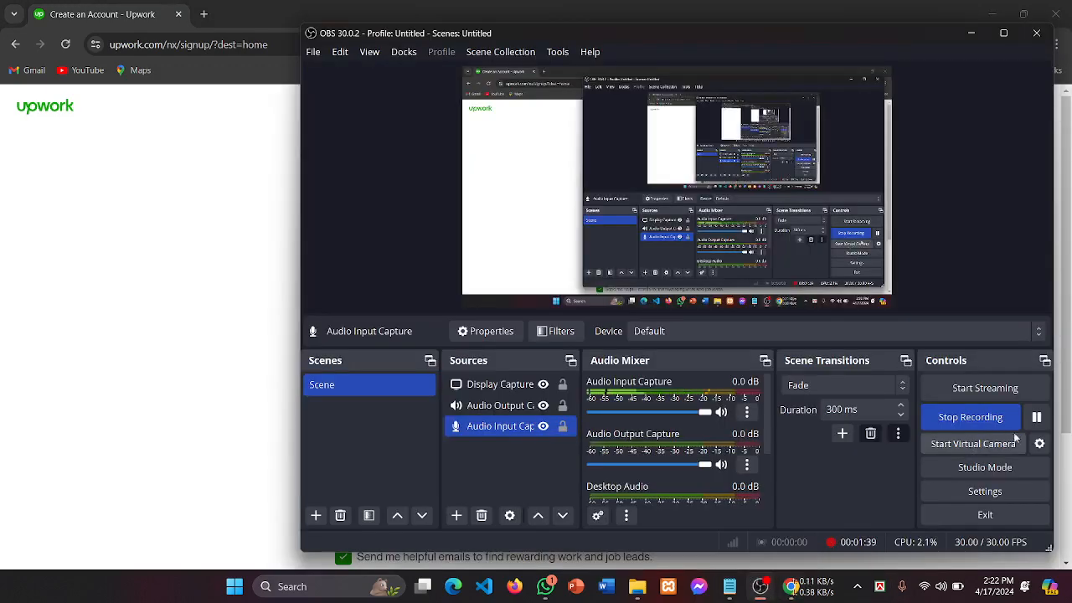
{"action": "left_click", "coordinate": [1037, 430]}
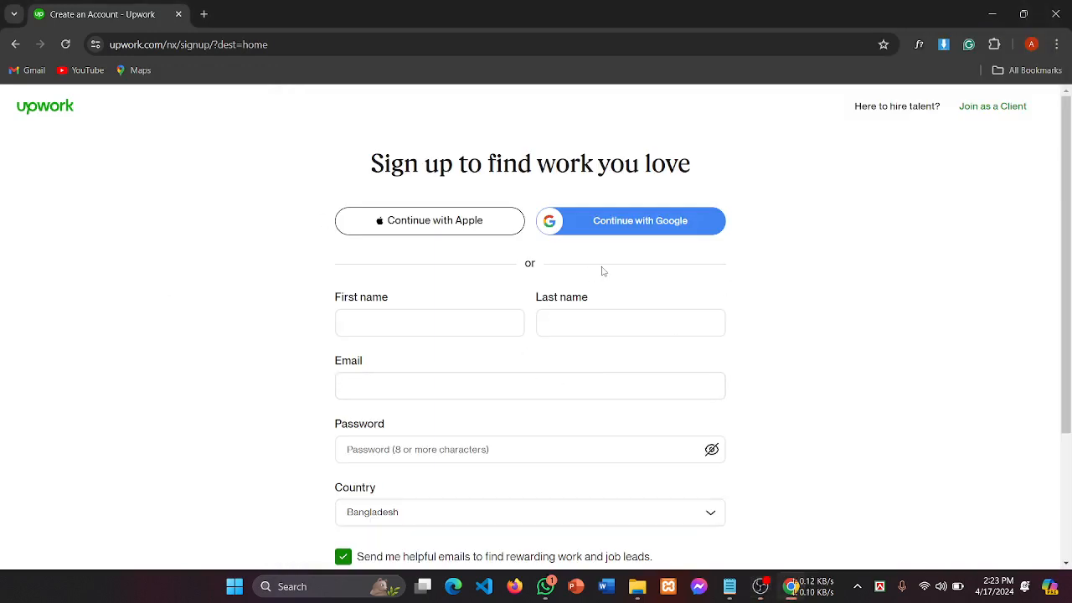
{"action": "scroll", "coordinate": [602, 270], "scroll_direction": "down", "scroll_amount": 2}
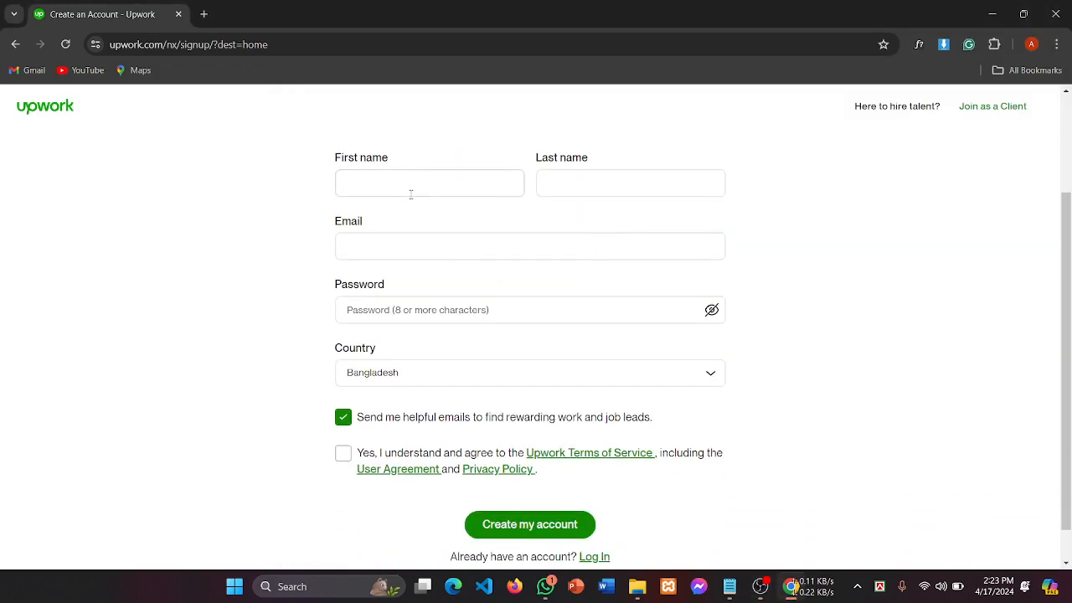
{"action": "scroll", "coordinate": [412, 193], "scroll_direction": "up", "scroll_amount": 1}
{"action": "left_click", "coordinate": [389, 259]}
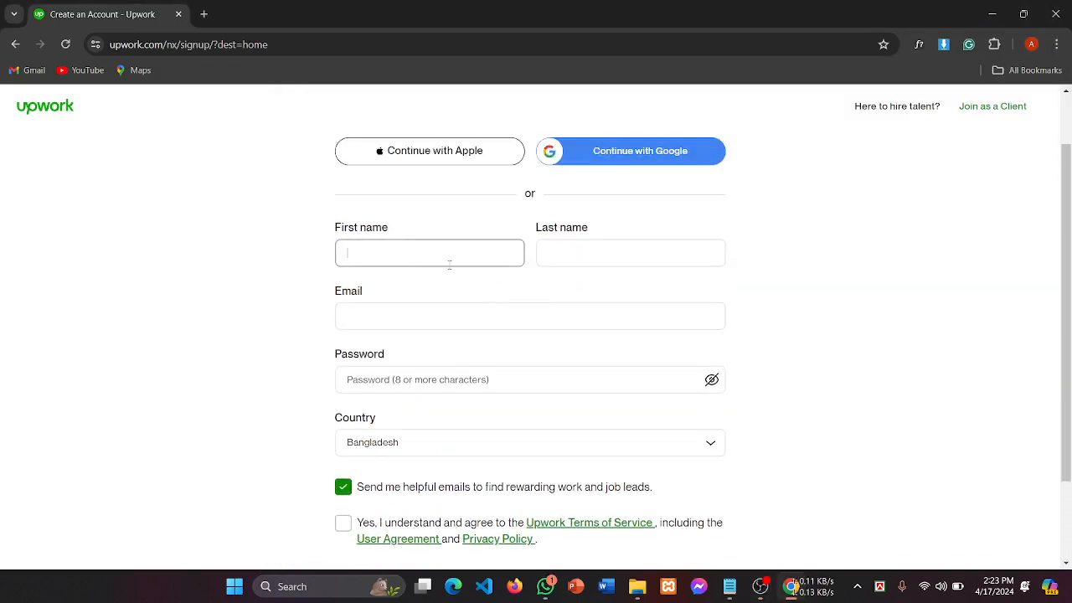
{"action": "left_click", "coordinate": [581, 252]}
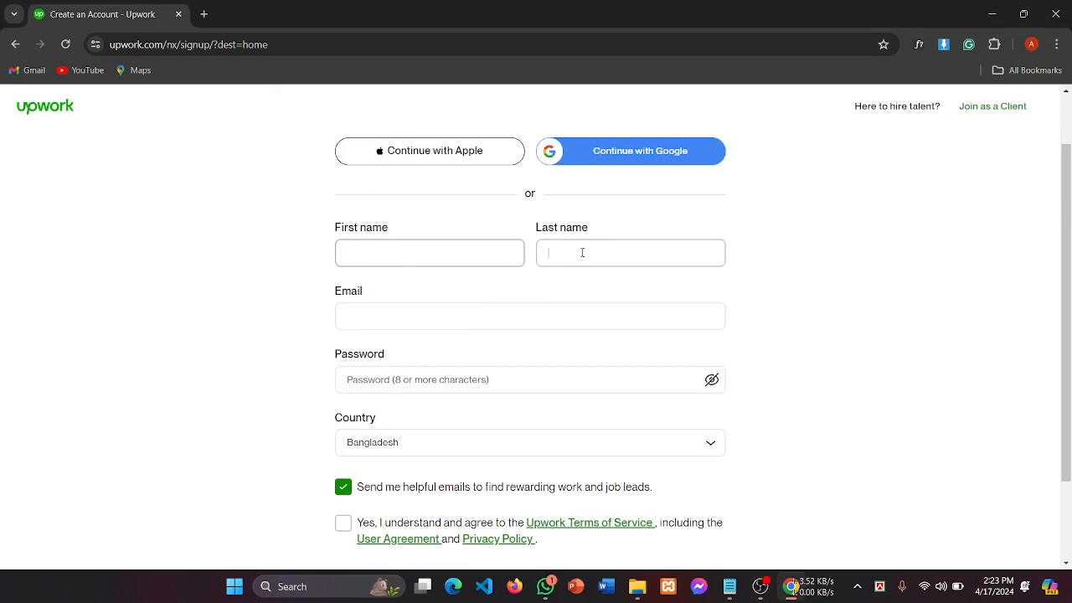
{"action": "left_click", "coordinate": [371, 248]}
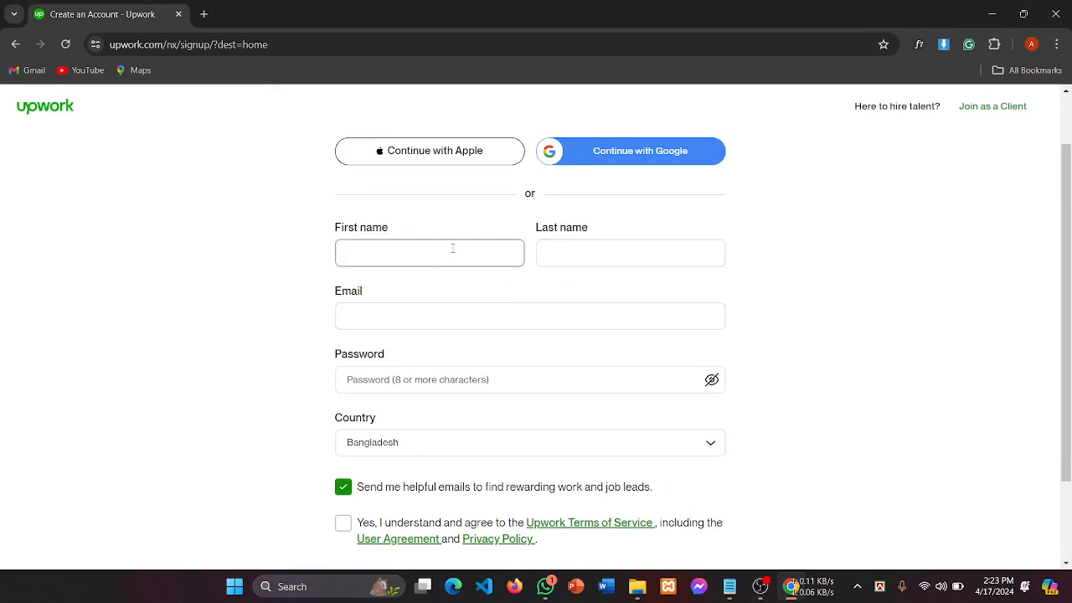
Step: Enter the user's first and last name on the sign-up form
{"action": "left_click", "coordinate": [591, 254]}
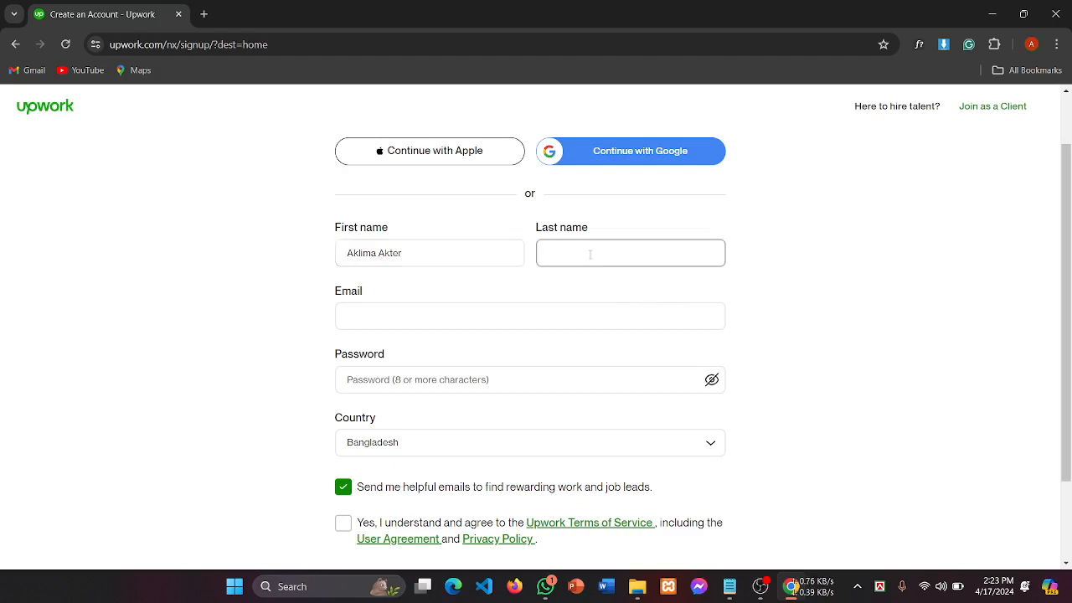
{"action": "type", "text": "Akhi"}
Step: Zoom the form to 125%, select the Email field, and open a new browser tab
{"action": "key", "text": "ctrl+plus"}
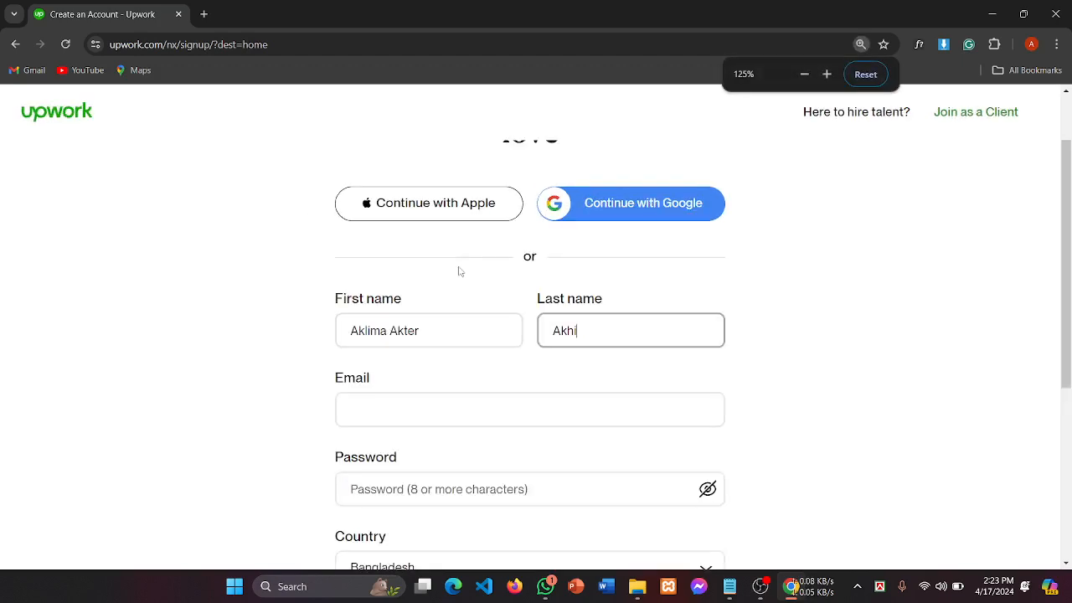
{"action": "scroll", "coordinate": [459, 272], "scroll_direction": "down", "scroll_amount": 1}
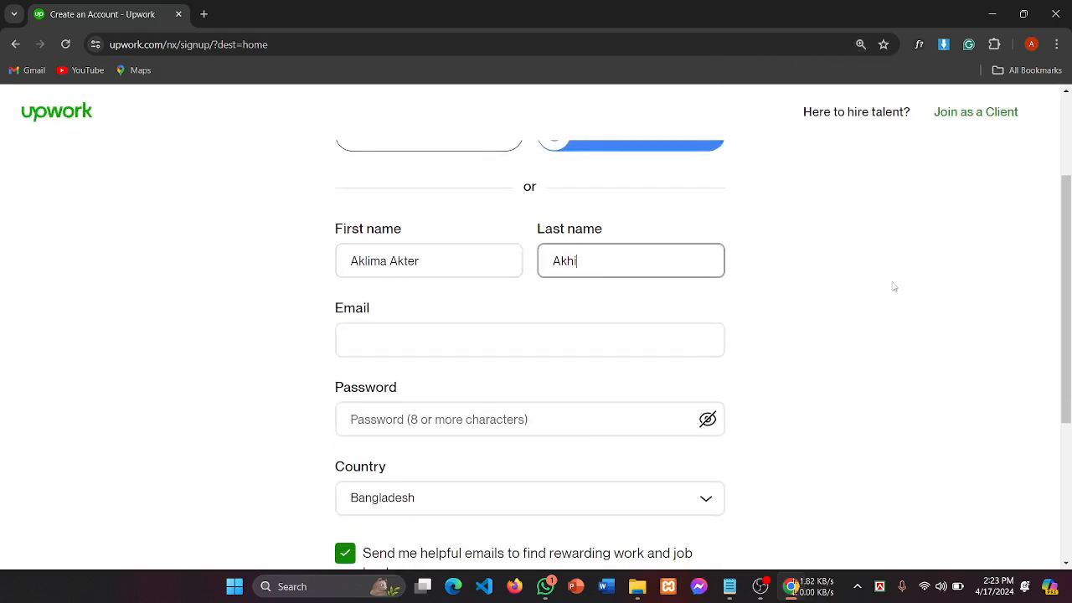
{"action": "scroll", "coordinate": [833, 304], "scroll_direction": "up", "scroll_amount": 2}
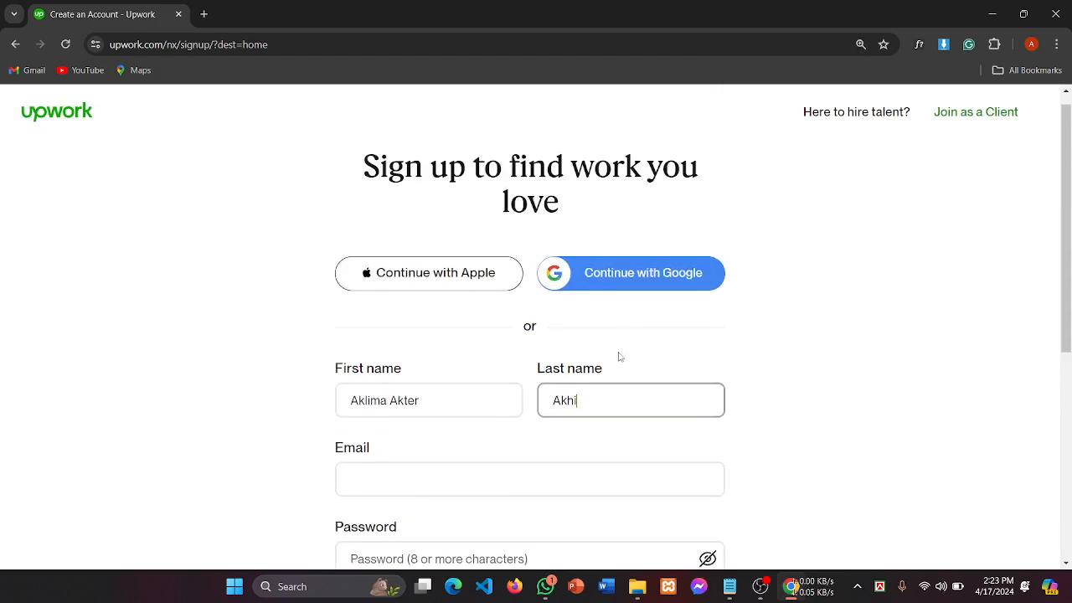
{"action": "scroll", "coordinate": [620, 358], "scroll_direction": "down", "scroll_amount": 1}
{"action": "scroll", "coordinate": [235, 325], "scroll_direction": "down", "scroll_amount": 1}
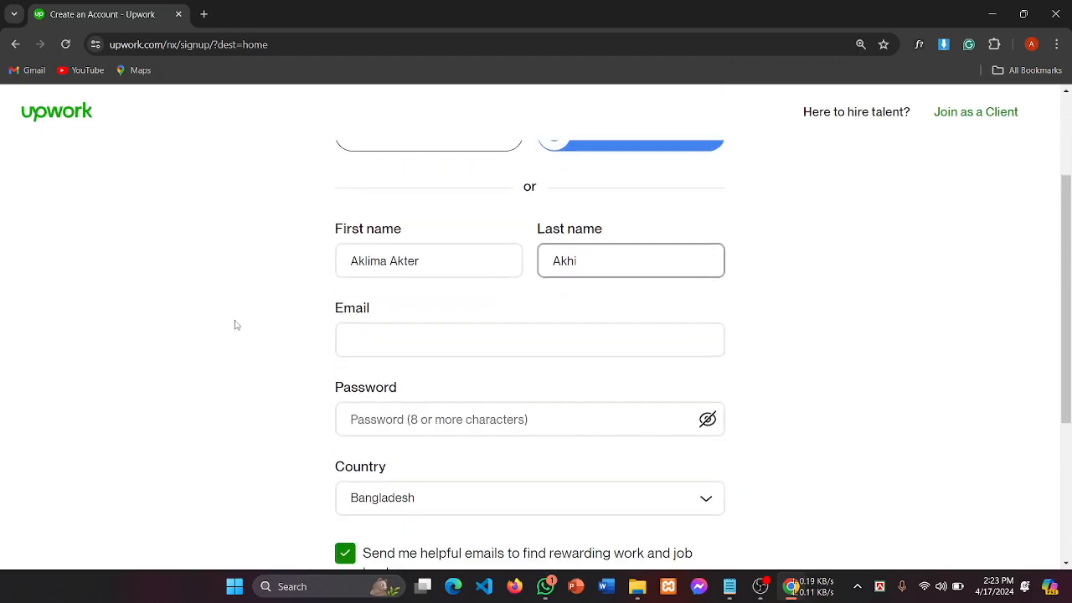
{"action": "left_click", "coordinate": [390, 340]}
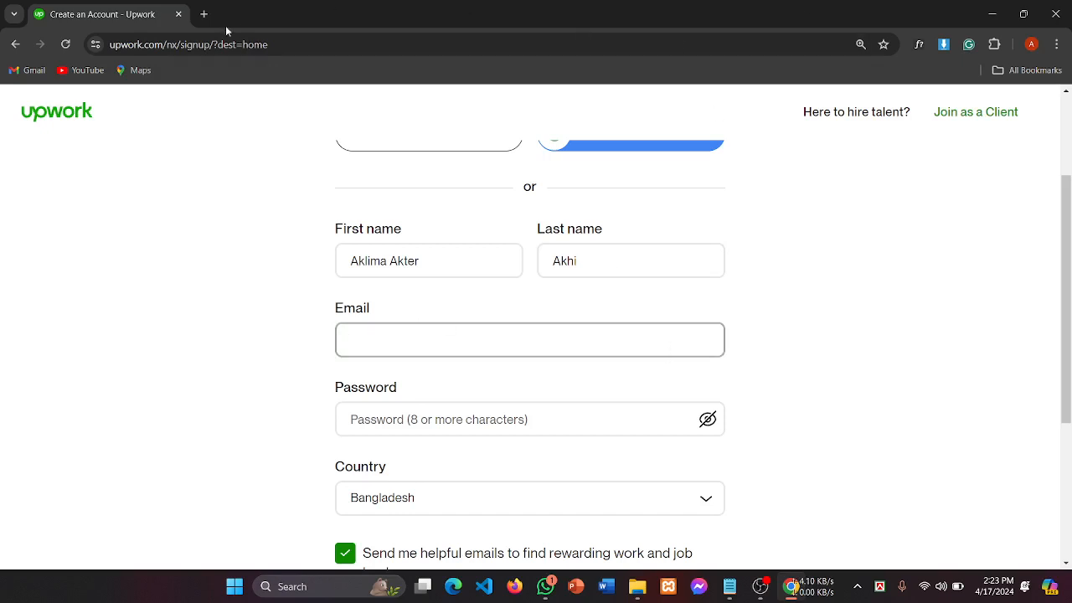
{"action": "left_click", "coordinate": [204, 14]}
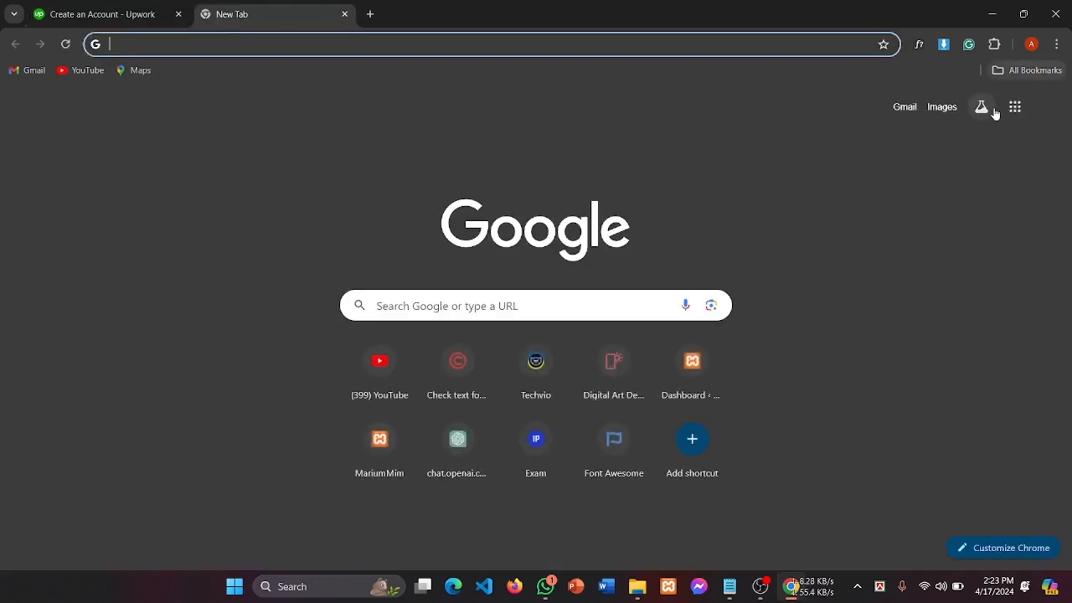
Step: Copy the signed-in Google account's email address from Gmail and return to the Upwork tab
{"action": "left_click", "coordinate": [905, 107]}
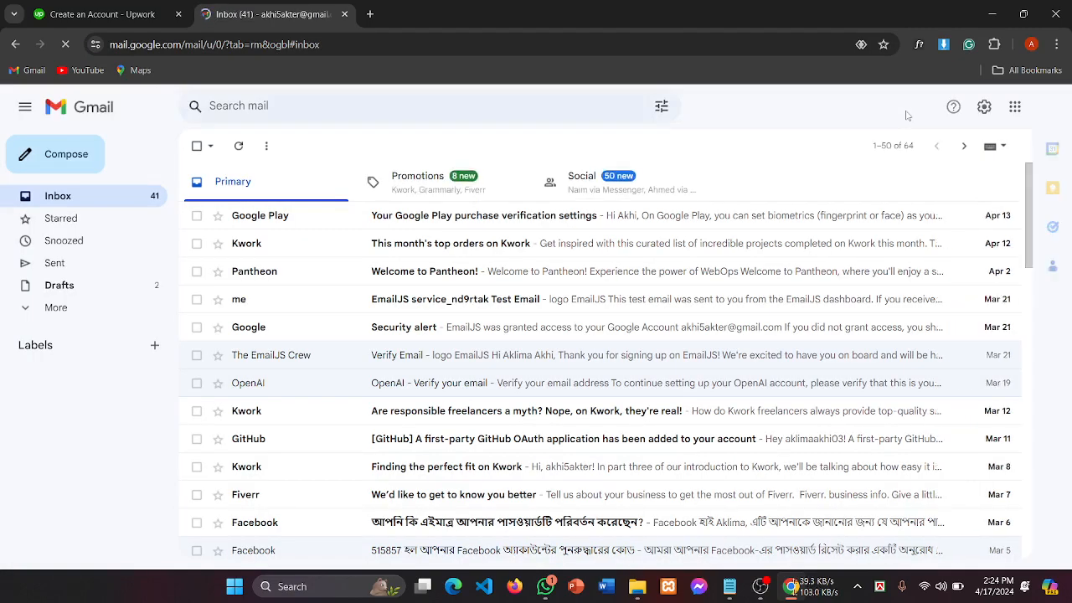
{"action": "left_click", "coordinate": [1049, 108]}
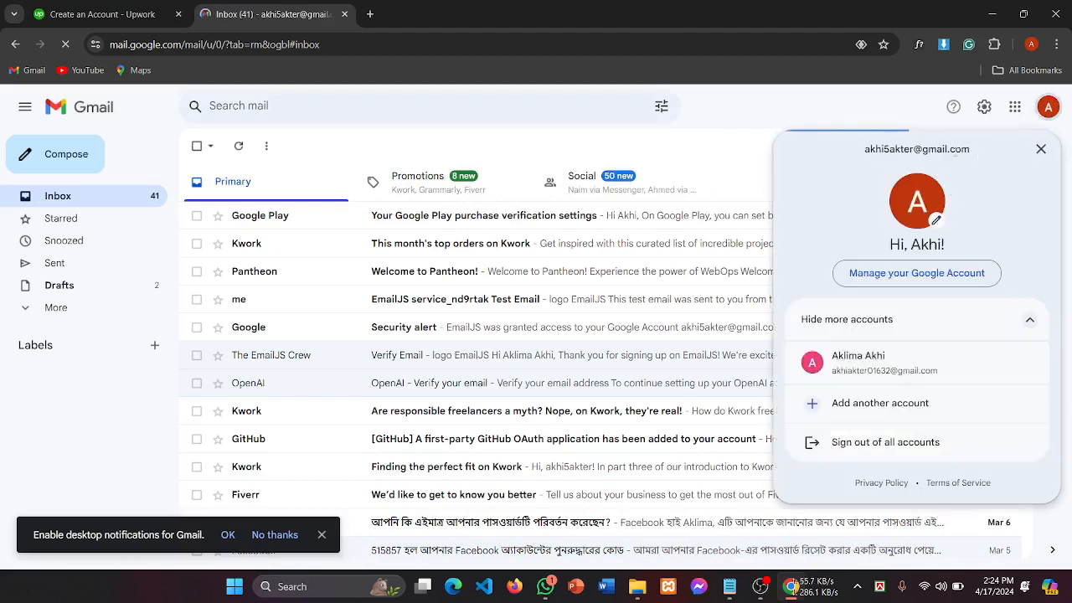
{"action": "left_click_drag", "start_coordinate": [973, 150], "coordinate": [862, 150]}
{"action": "key", "text": "ctrl+c"}
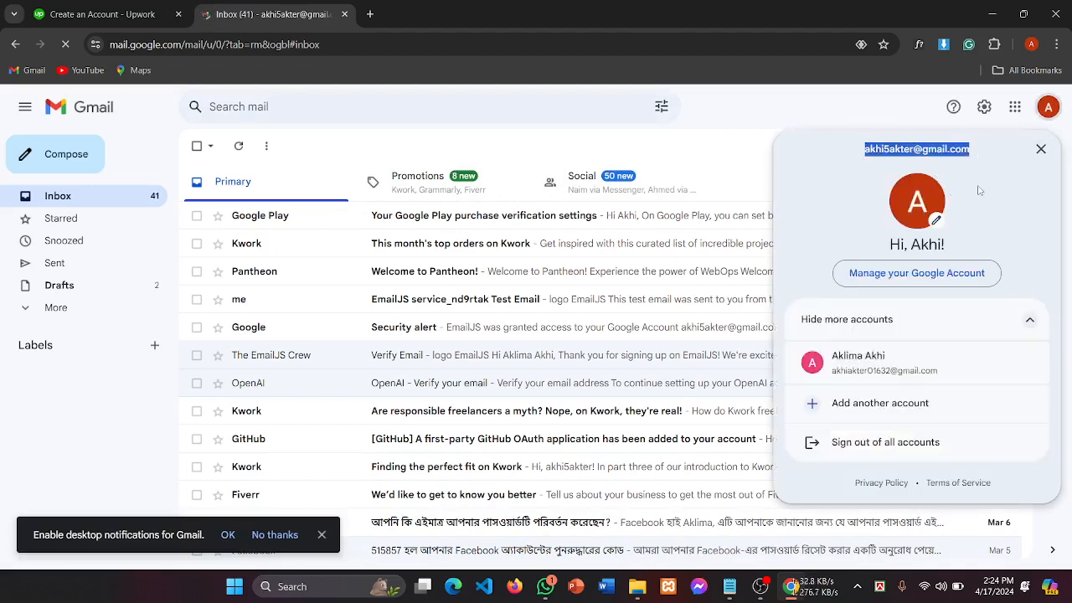
{"action": "left_click", "coordinate": [128, 20]}
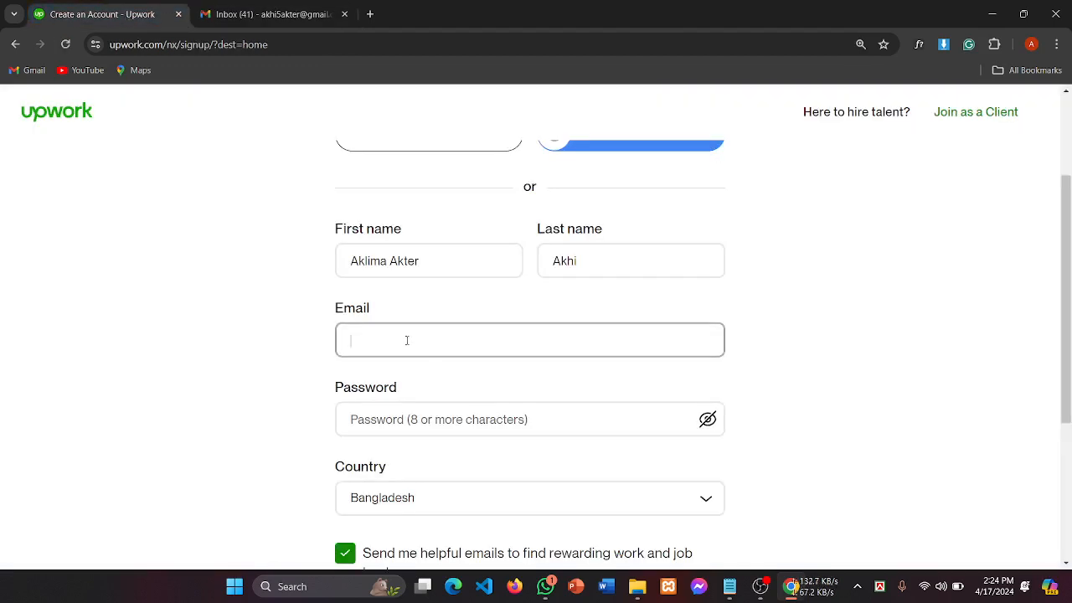
Step: Paste the account's email address into the Email field
{"action": "key", "text": "ctrl+v"}
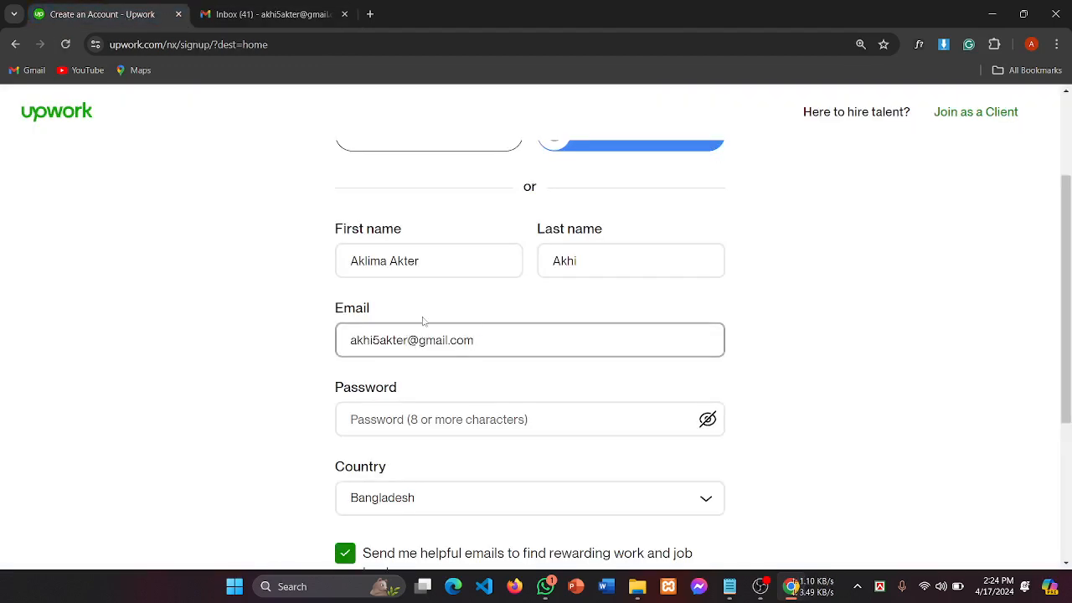
{"action": "left_click_drag", "start_coordinate": [490, 340], "coordinate": [327, 345]}
{"action": "left_click", "coordinate": [511, 340]}
{"action": "scroll", "coordinate": [445, 326], "scroll_direction": "down", "scroll_amount": 2}
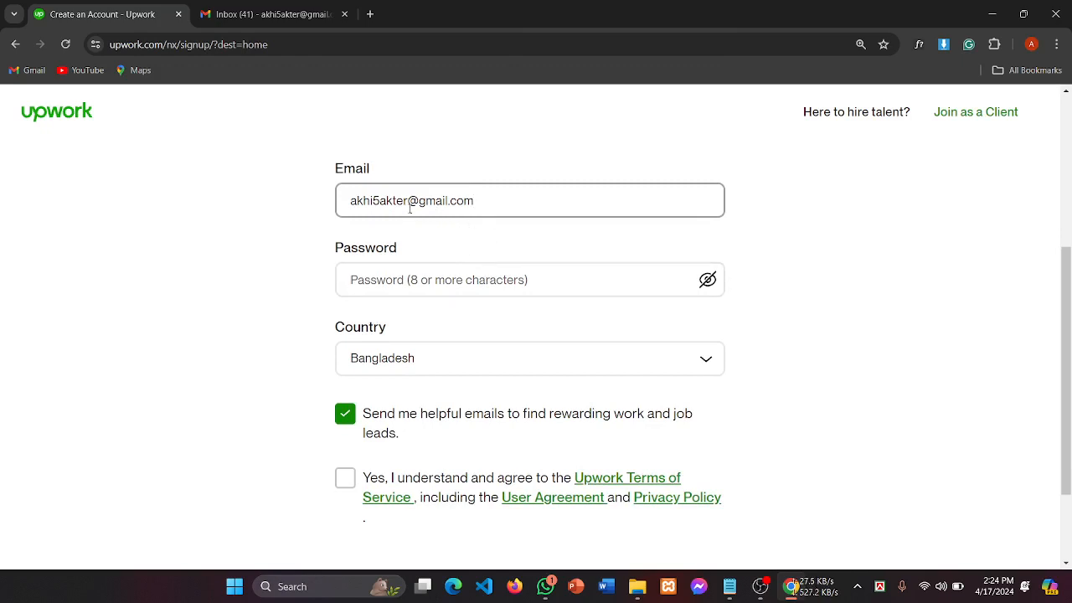
{"action": "key", "text": "ctrl+a"}
{"action": "left_click", "coordinate": [340, 250]}
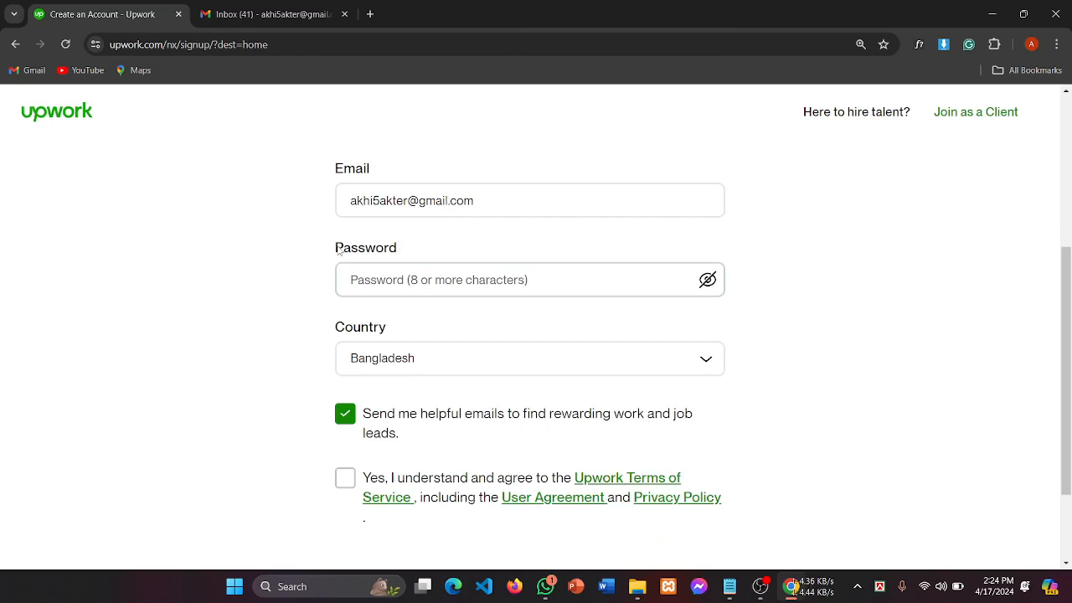
{"action": "scroll", "coordinate": [394, 248], "scroll_direction": "up", "scroll_amount": 1}
{"action": "left_click", "coordinate": [426, 277]}
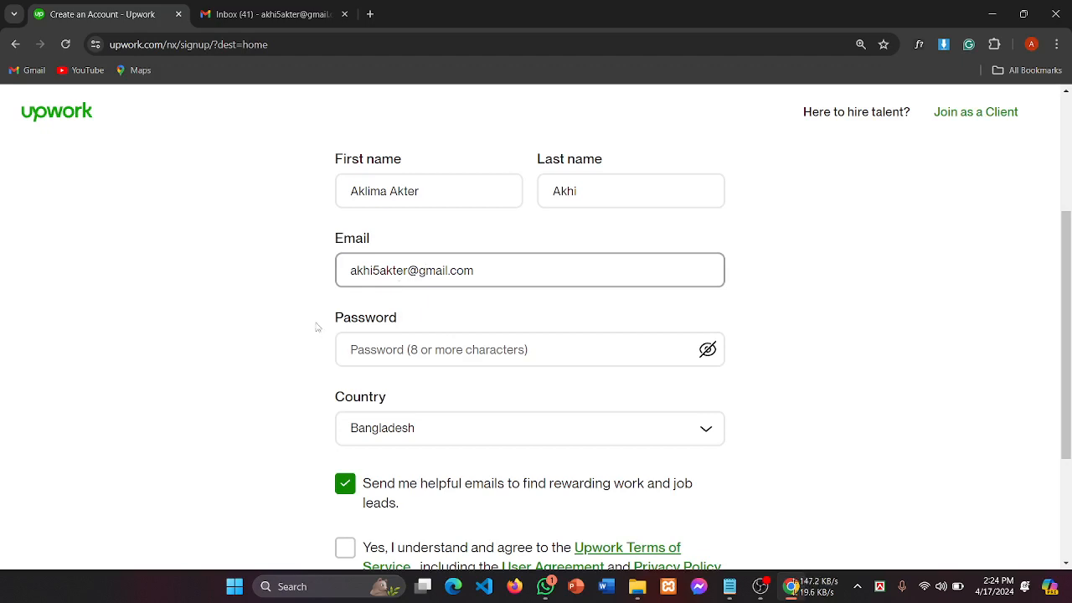
Step: Enter the account password and keep its characters hidden
{"action": "left_click", "coordinate": [417, 360]}
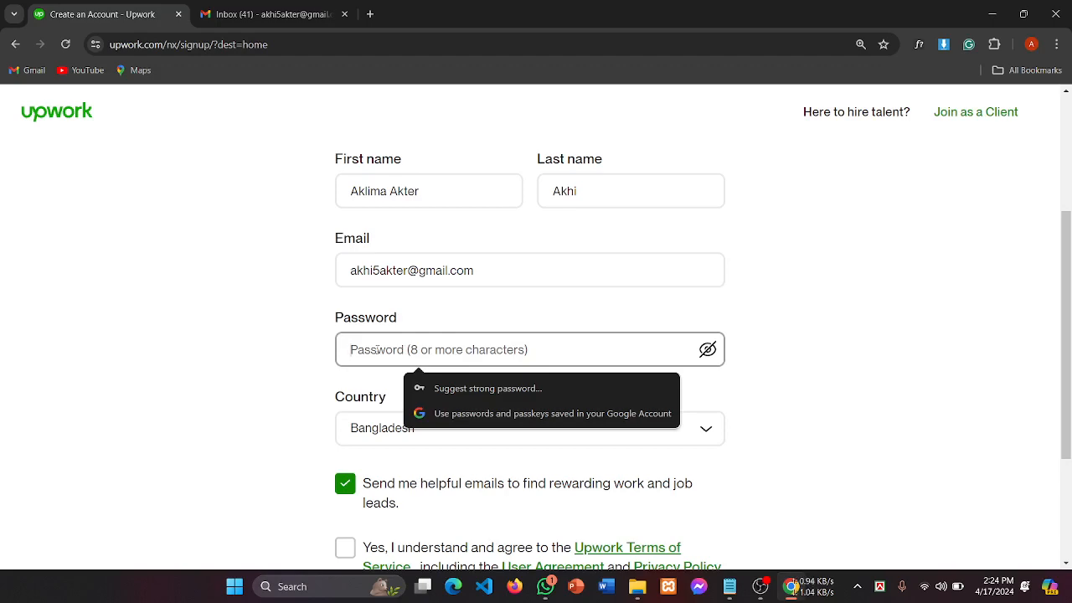
{"action": "left_click", "coordinate": [761, 587]}
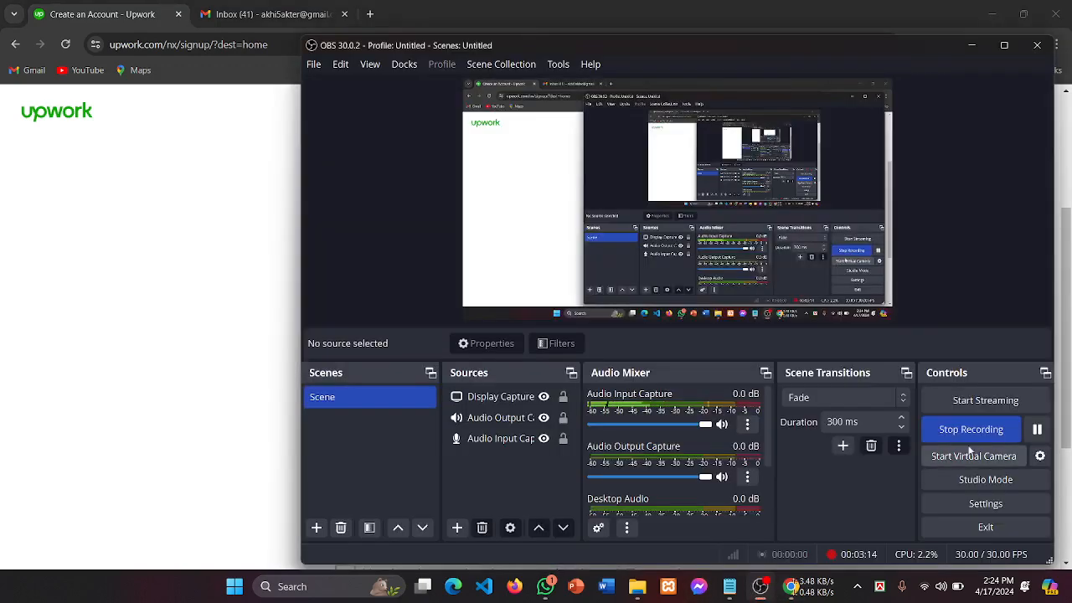
{"action": "left_click", "coordinate": [218, 407]}
{"action": "scroll", "coordinate": [515, 309], "scroll_direction": "up", "scroll_amount": 2}
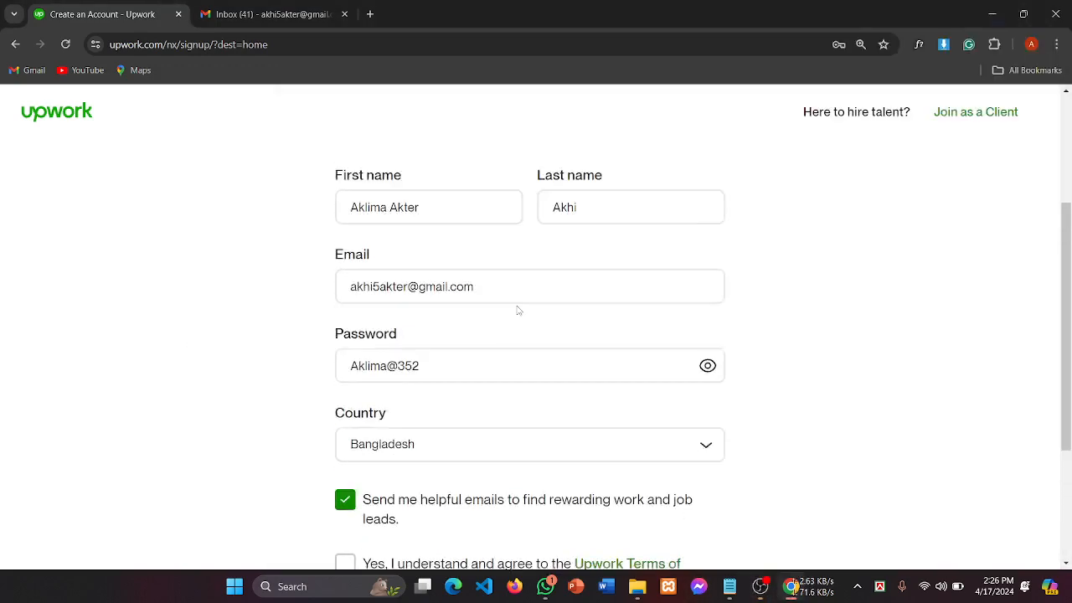
{"action": "scroll", "coordinate": [426, 376], "scroll_direction": "down", "scroll_amount": 2}
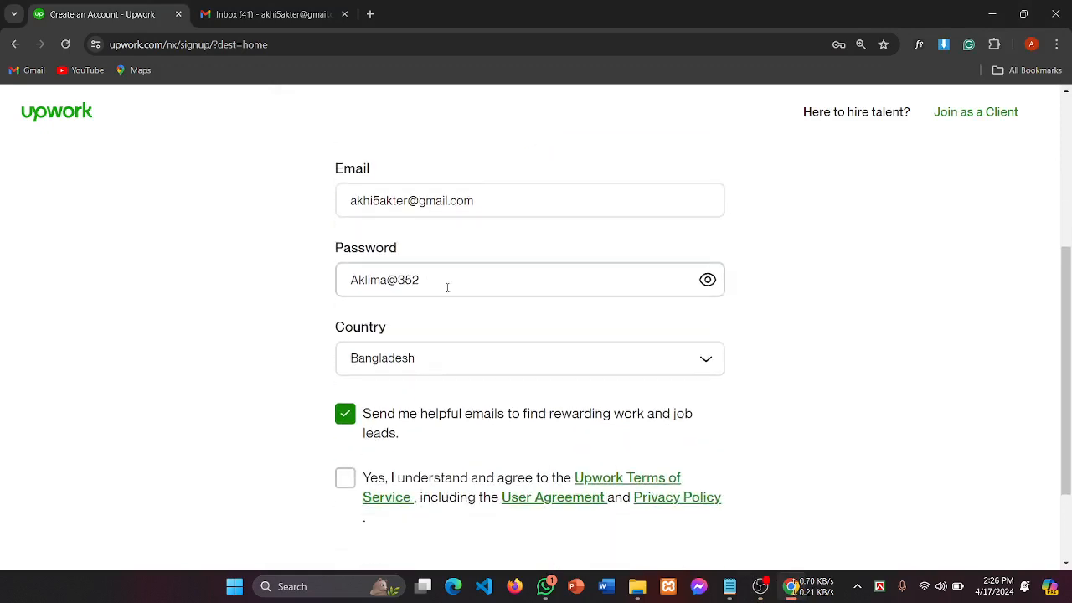
{"action": "scroll", "coordinate": [445, 287], "scroll_direction": "up", "scroll_amount": 1}
{"action": "left_click", "coordinate": [709, 351]}
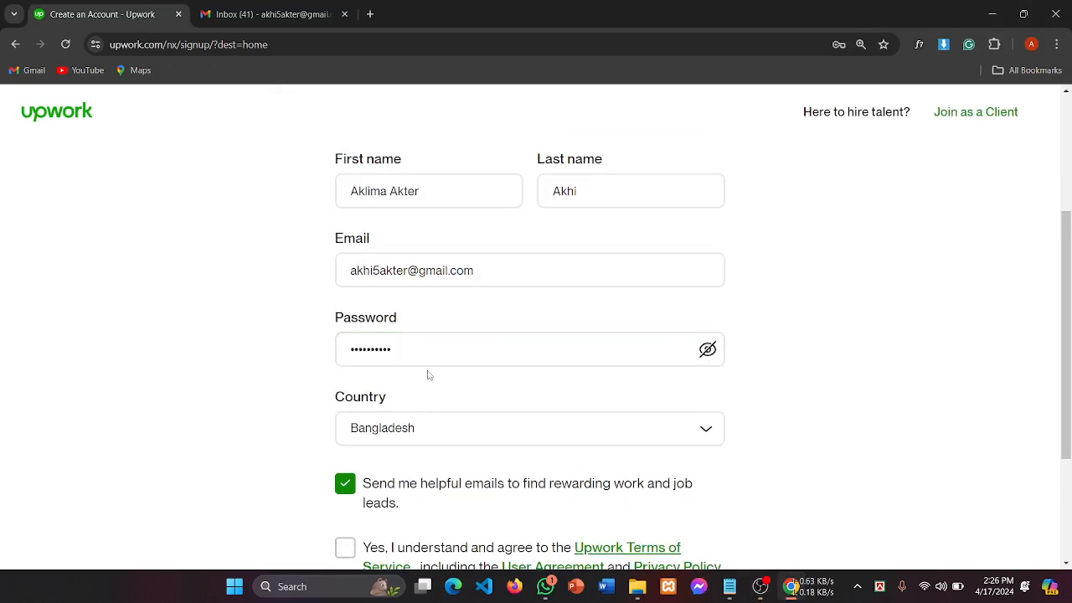
{"action": "scroll", "coordinate": [428, 374], "scroll_direction": "down", "scroll_amount": 2}
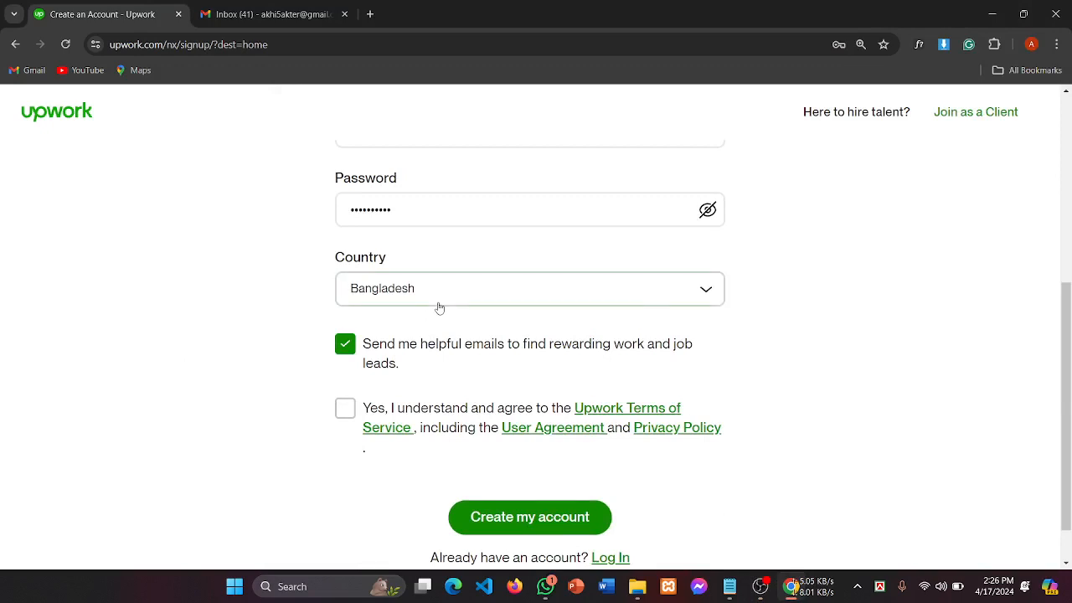
Step: Leave the country unchanged, opt in to helpful emails and agree to the Terms of Service
{"action": "left_click", "coordinate": [675, 295]}
{"action": "left_click", "coordinate": [173, 342]}
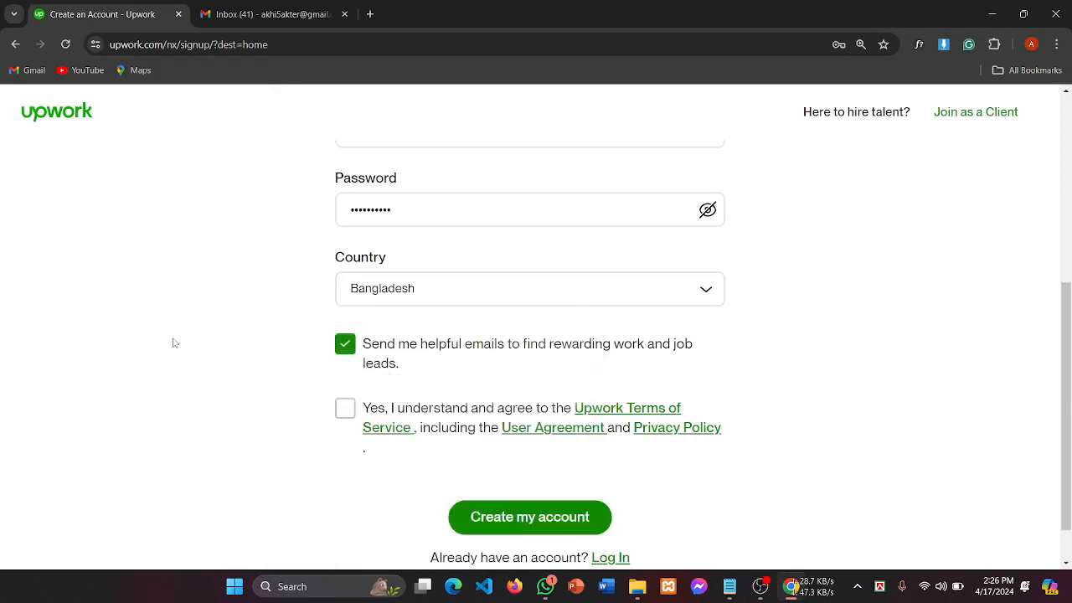
{"action": "scroll", "coordinate": [773, 338], "scroll_direction": "down", "scroll_amount": 1}
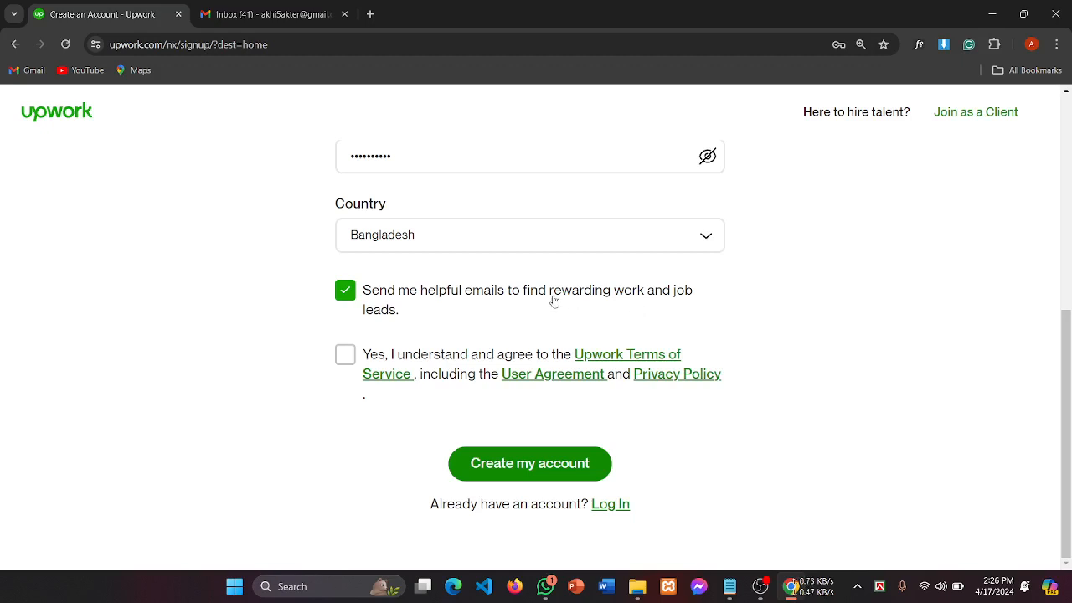
{"action": "left_click", "coordinate": [350, 295]}
{"action": "left_click", "coordinate": [350, 295]}
{"action": "left_click", "coordinate": [350, 295]}
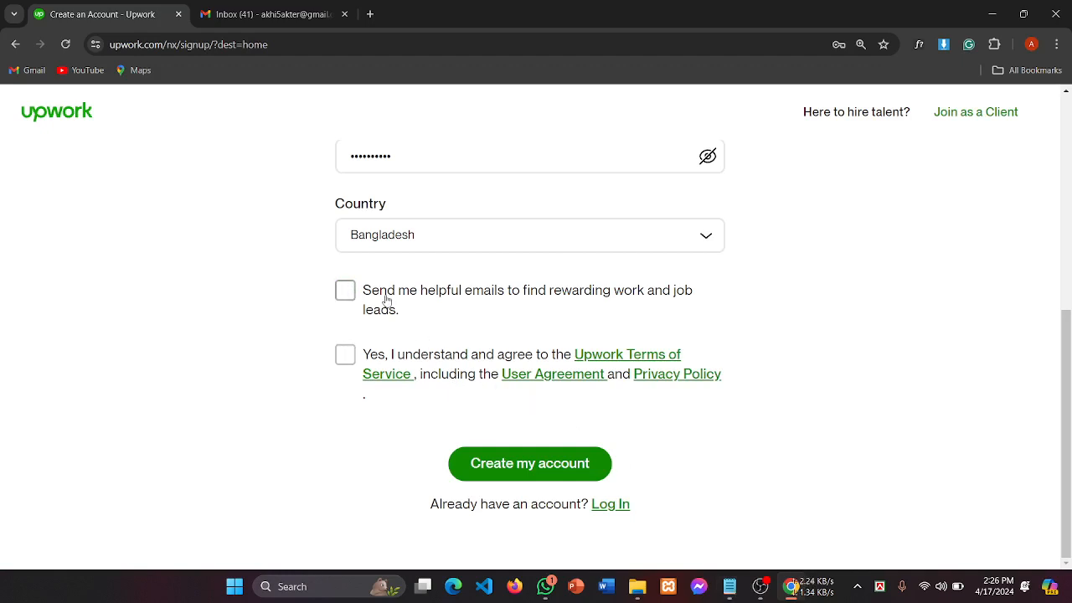
{"action": "scroll", "coordinate": [369, 369], "scroll_direction": "up", "scroll_amount": 2}
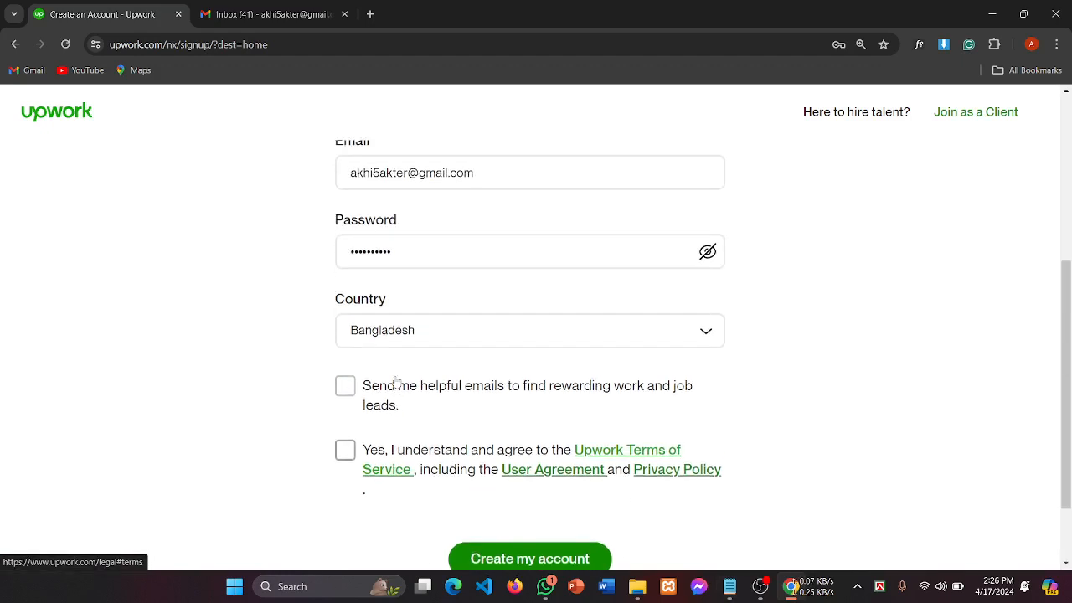
{"action": "left_click", "coordinate": [760, 586]}
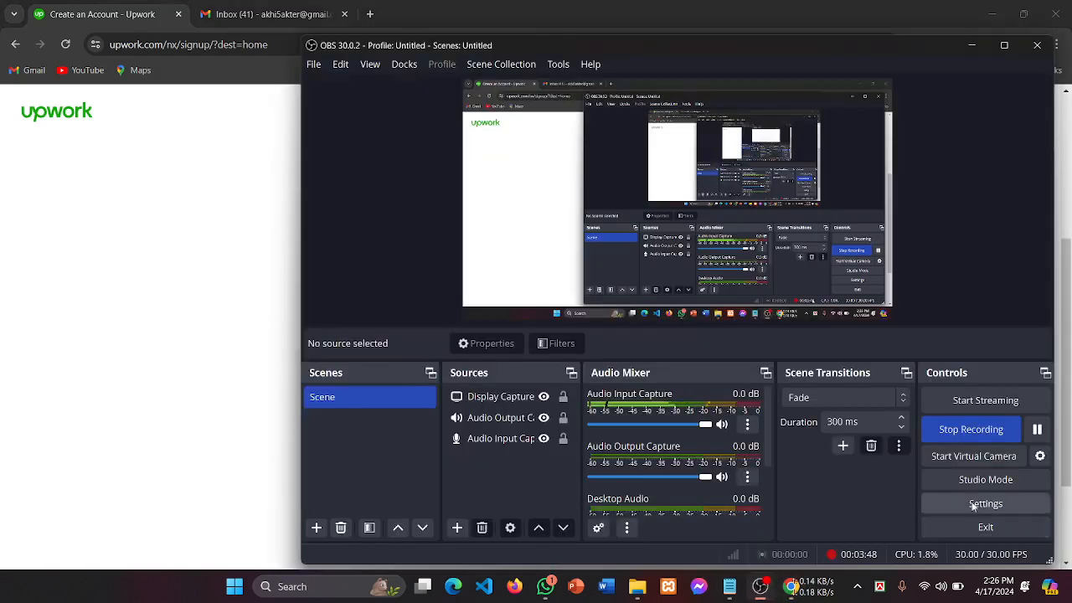
{"action": "left_click", "coordinate": [1038, 431]}
{"action": "left_click", "coordinate": [218, 371]}
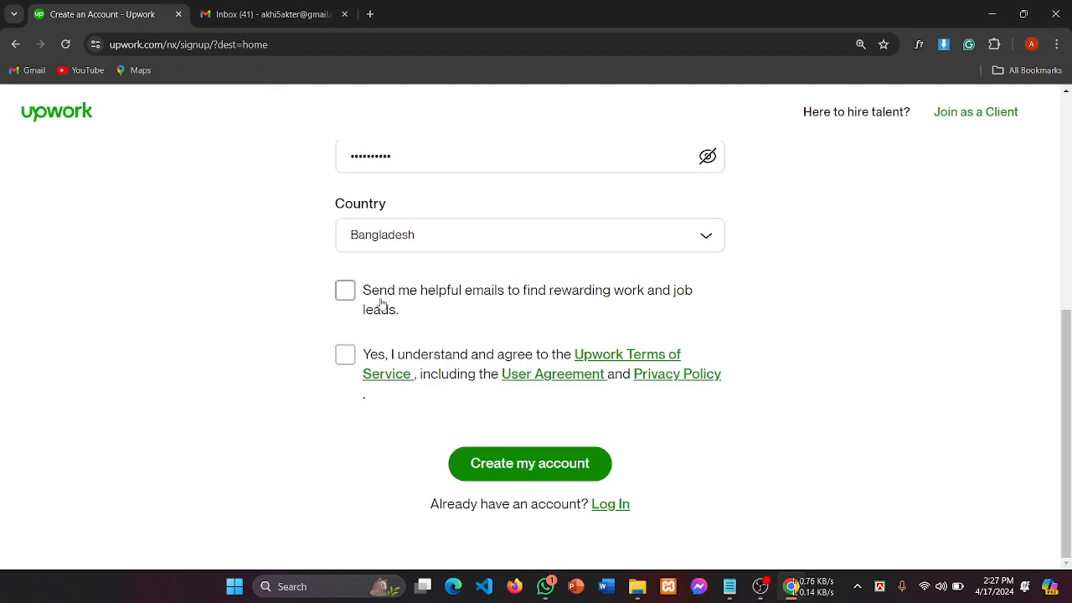
{"action": "left_click", "coordinate": [344, 294]}
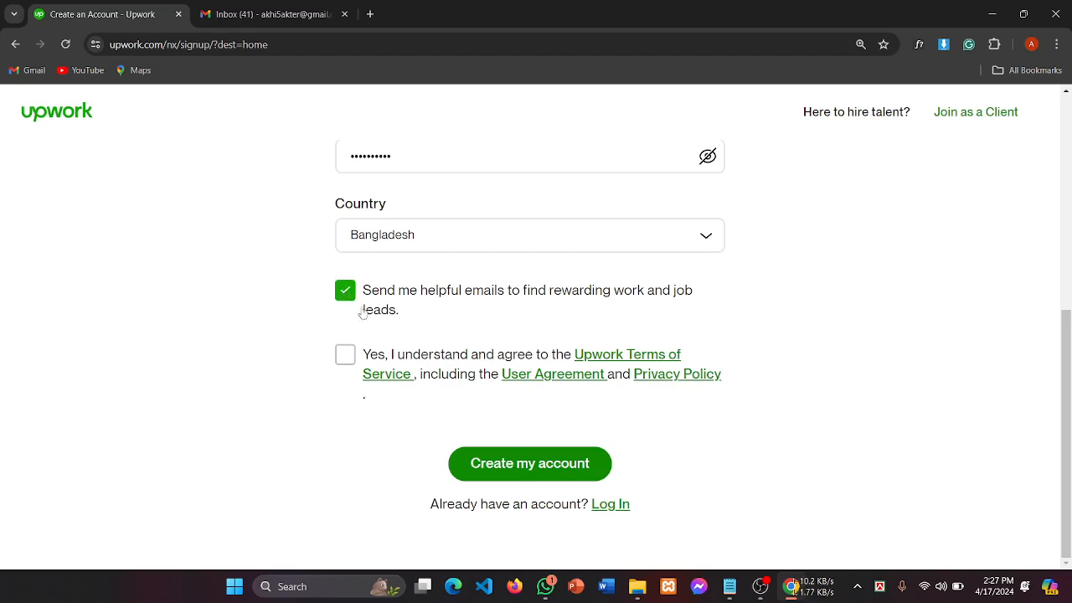
{"action": "left_click", "coordinate": [345, 357]}
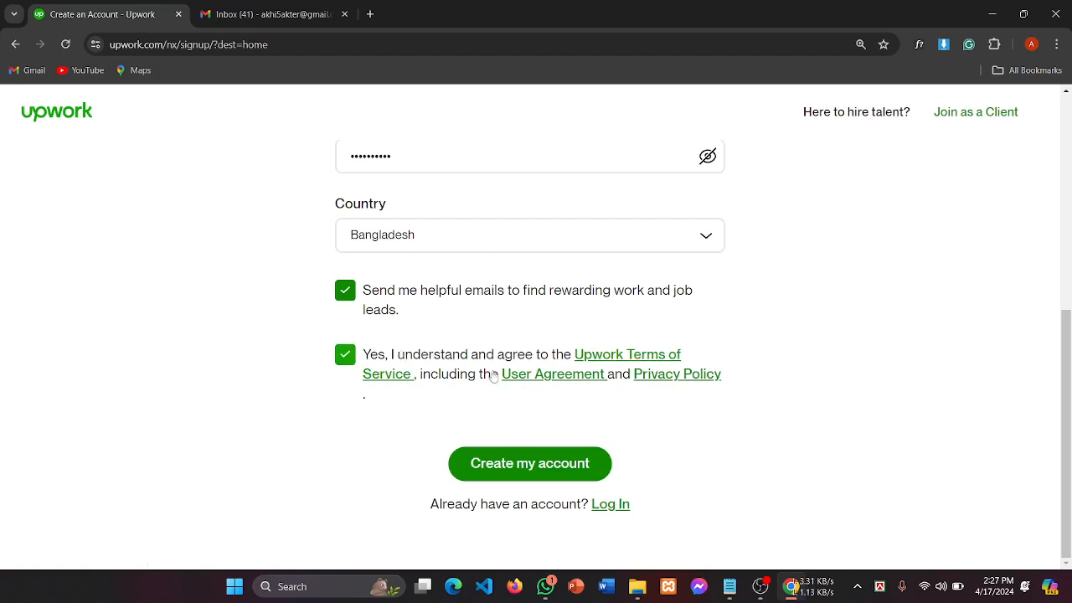
Step: Submit the sign-up form with Create my account
{"action": "scroll", "coordinate": [469, 305], "scroll_direction": "up", "scroll_amount": 2}
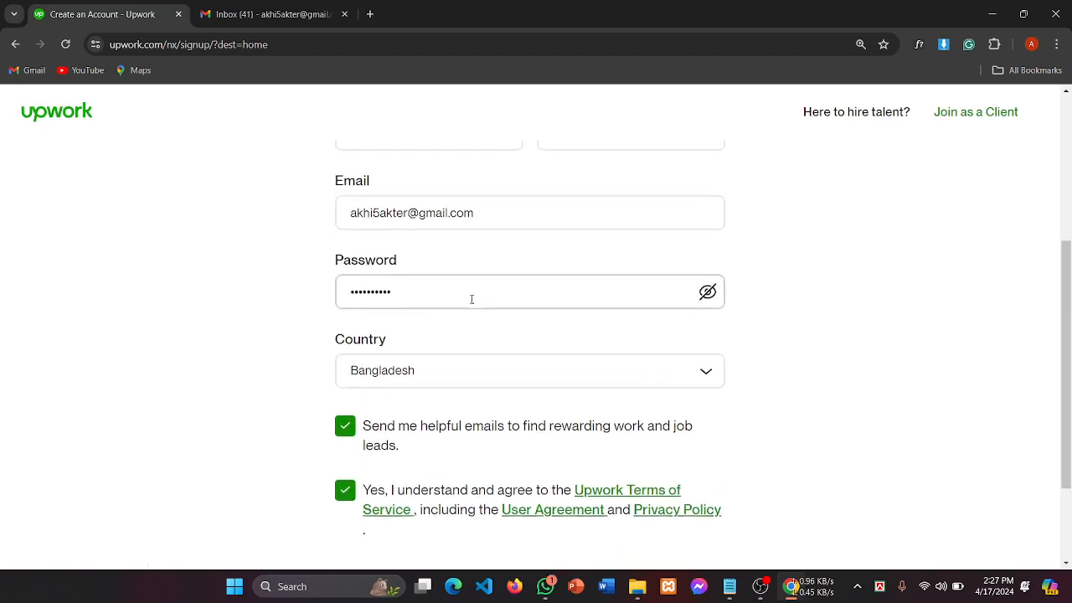
{"action": "scroll", "coordinate": [472, 299], "scroll_direction": "down", "scroll_amount": 2}
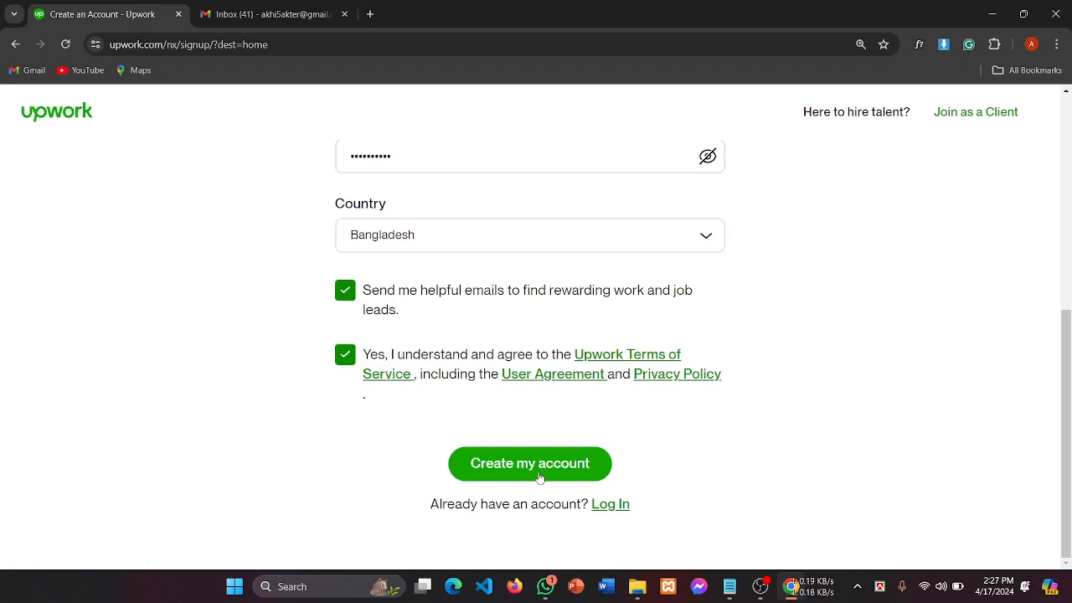
{"action": "scroll", "coordinate": [568, 435], "scroll_direction": "up", "scroll_amount": 3}
{"action": "scroll", "coordinate": [503, 452], "scroll_direction": "down", "scroll_amount": 3}
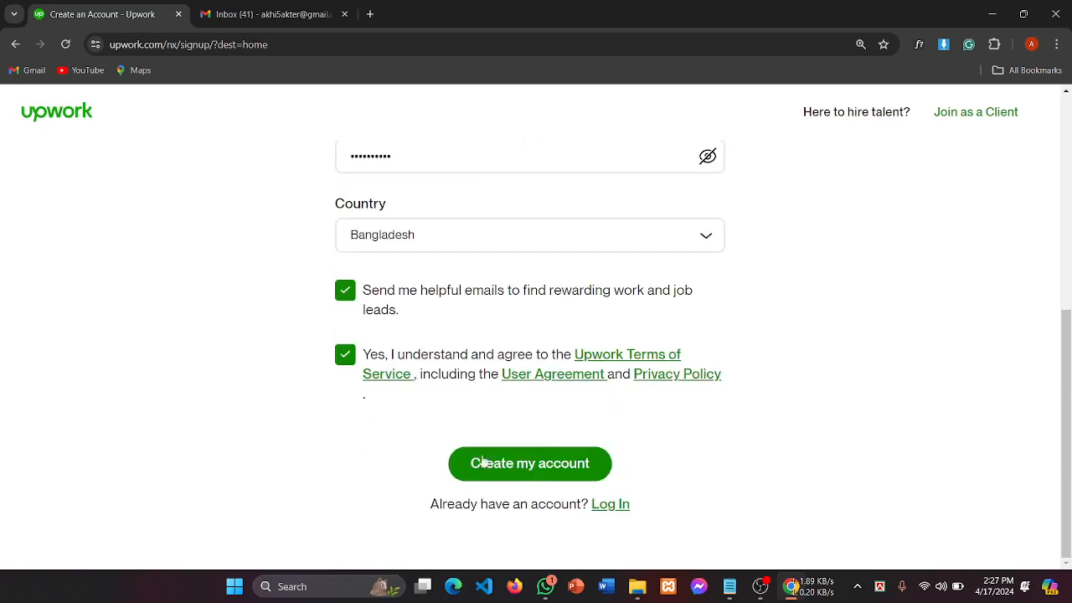
{"action": "left_click", "coordinate": [549, 466]}
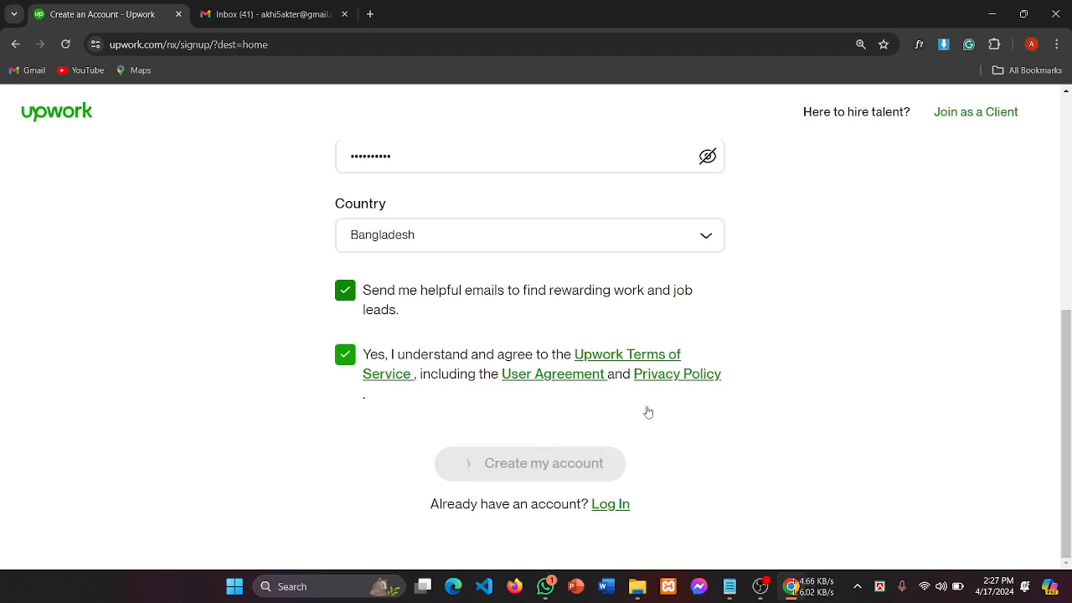
Step: Decline Chrome's offer to save the password by choosing Never
{"action": "scroll", "coordinate": [646, 407], "scroll_direction": "up", "scroll_amount": 3}
{"action": "scroll", "coordinate": [647, 411], "scroll_direction": "down", "scroll_amount": 3}
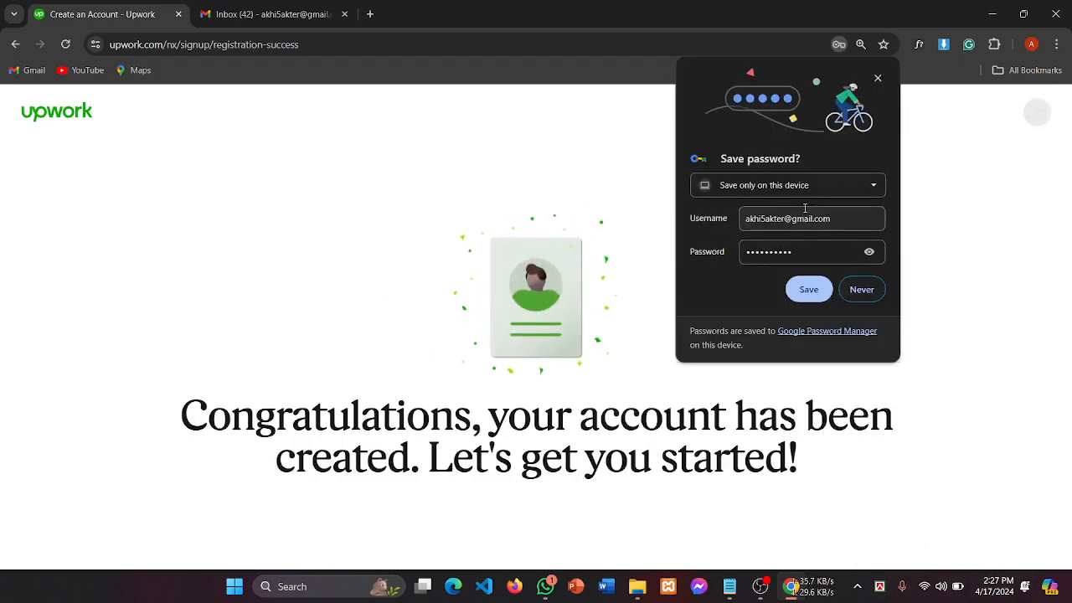
{"action": "left_click", "coordinate": [860, 292]}
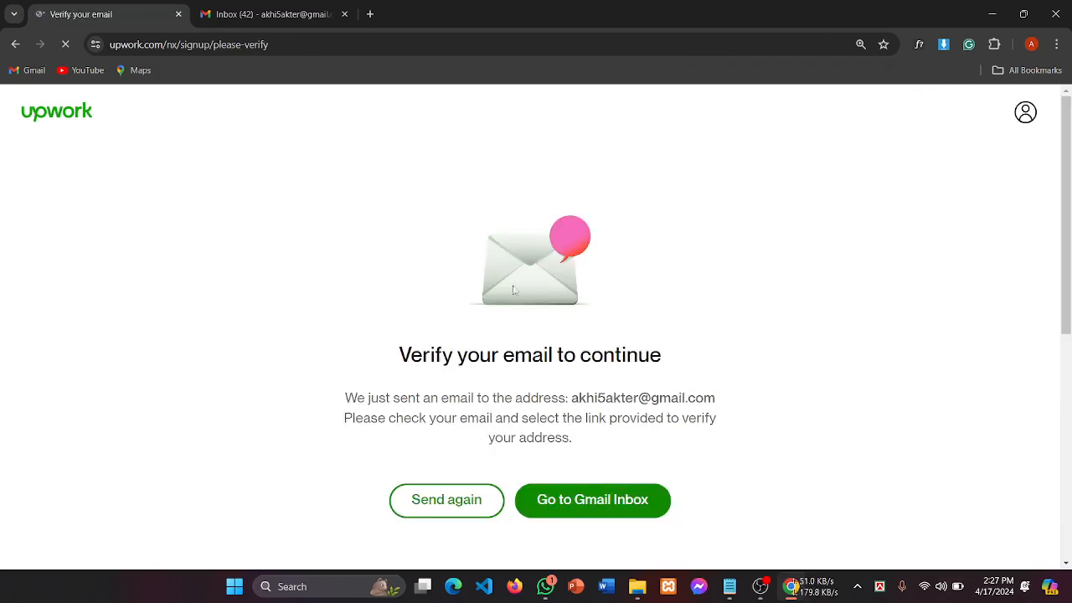
Step: Review the 'Verify your email to continue' page, then switch to the Gmail inbox tab
{"action": "scroll", "coordinate": [569, 366], "scroll_direction": "down", "scroll_amount": 3}
{"action": "scroll", "coordinate": [570, 369], "scroll_direction": "up", "scroll_amount": 2}
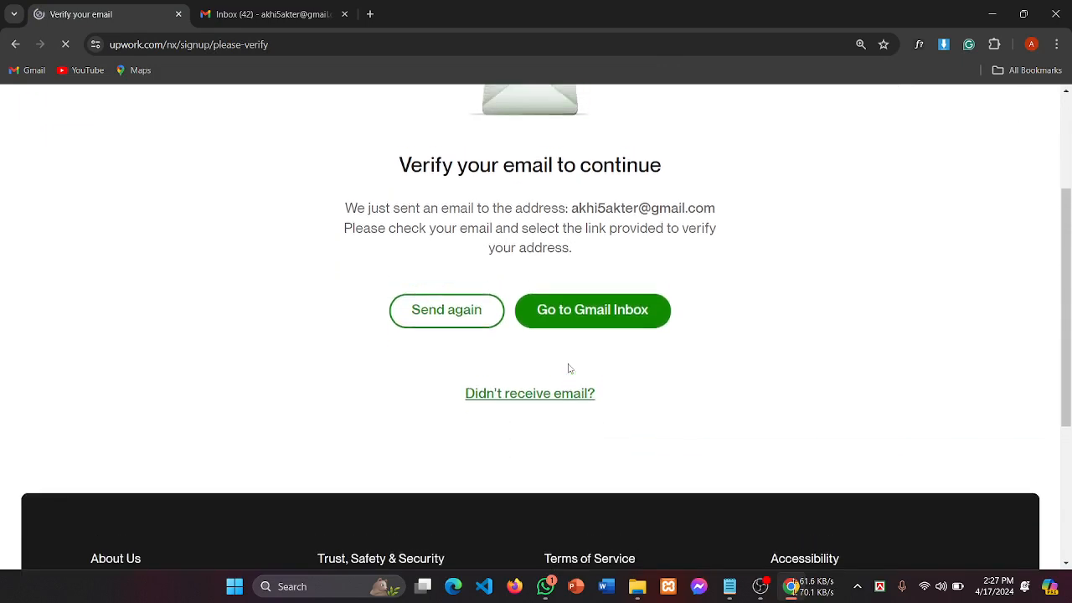
{"action": "left_click_drag", "start_coordinate": [399, 285], "coordinate": [728, 287]}
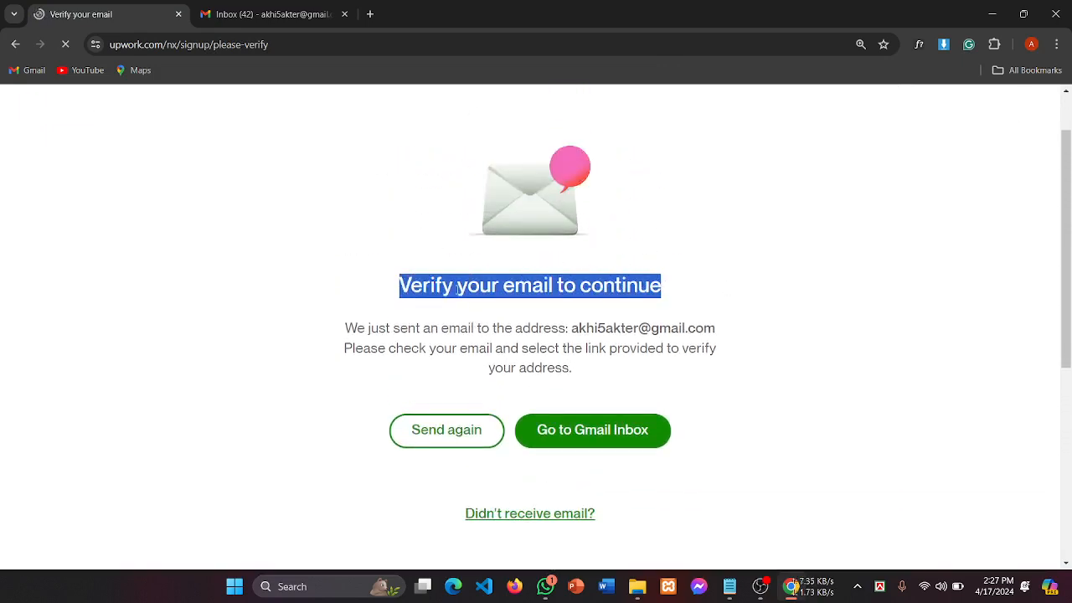
{"action": "left_click", "coordinate": [459, 290]}
{"action": "left_click_drag", "start_coordinate": [553, 285], "coordinate": [698, 292]}
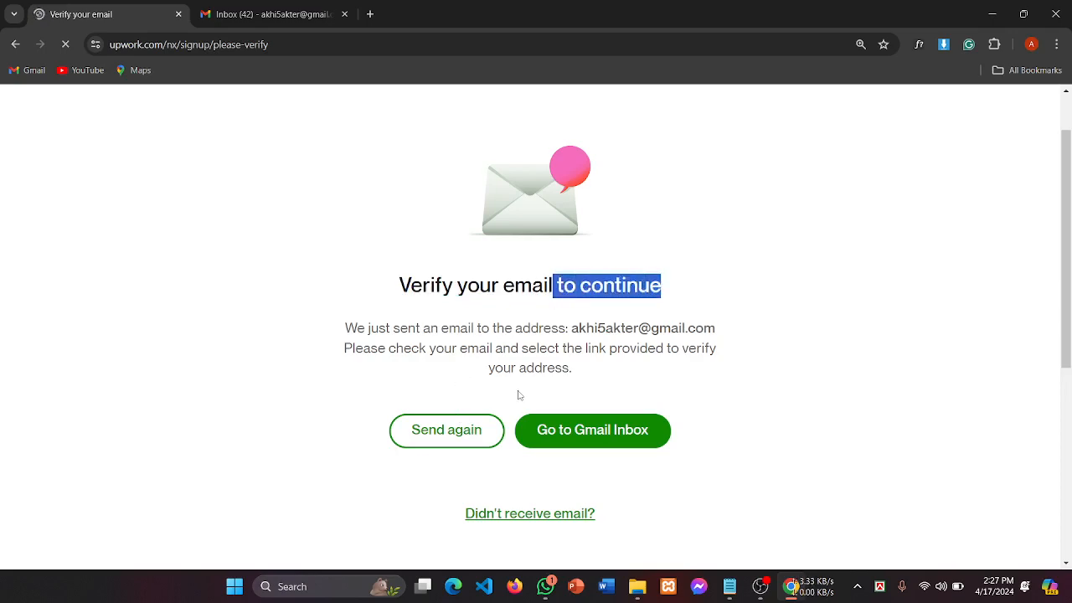
{"action": "scroll", "coordinate": [519, 394], "scroll_direction": "down", "scroll_amount": 2}
{"action": "scroll", "coordinate": [419, 251], "scroll_direction": "up", "scroll_amount": 2}
{"action": "left_click", "coordinate": [251, 14]}
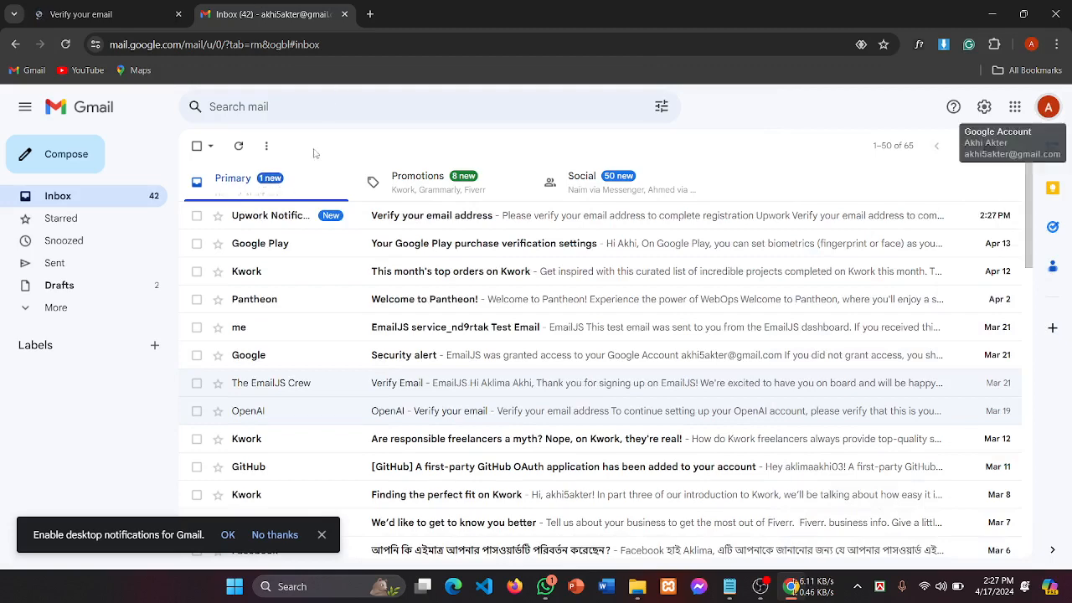
Step: Open Upwork's 'Verify your email address' message and follow its Verify Email link in a new tab
{"action": "left_click", "coordinate": [441, 227]}
{"action": "scroll", "coordinate": [553, 352], "scroll_direction": "down", "scroll_amount": 3}
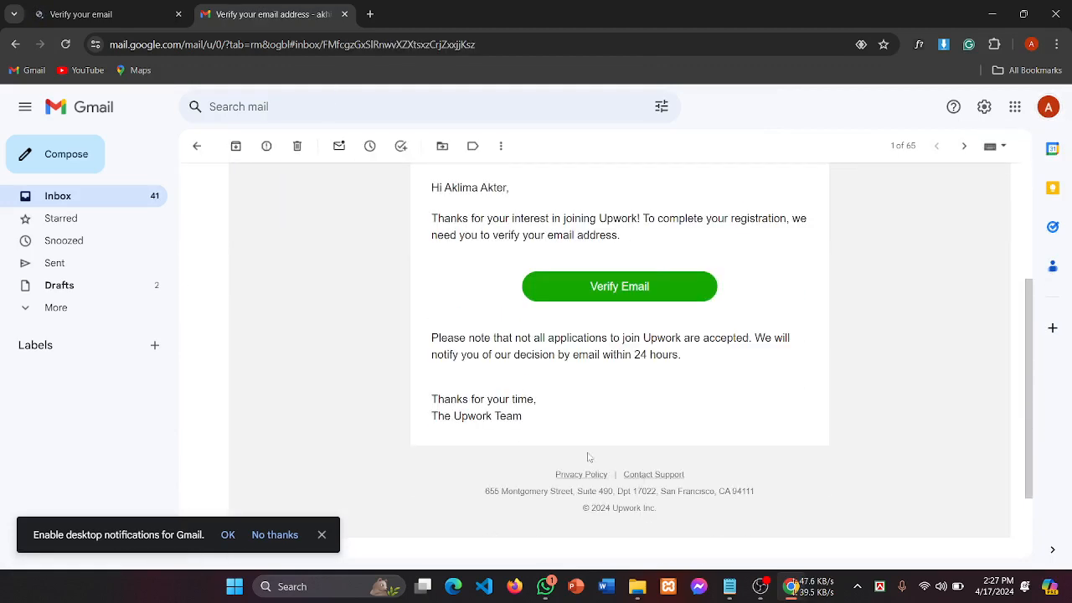
{"action": "left_click", "coordinate": [611, 295]}
{"action": "left_click", "coordinate": [599, 293]}
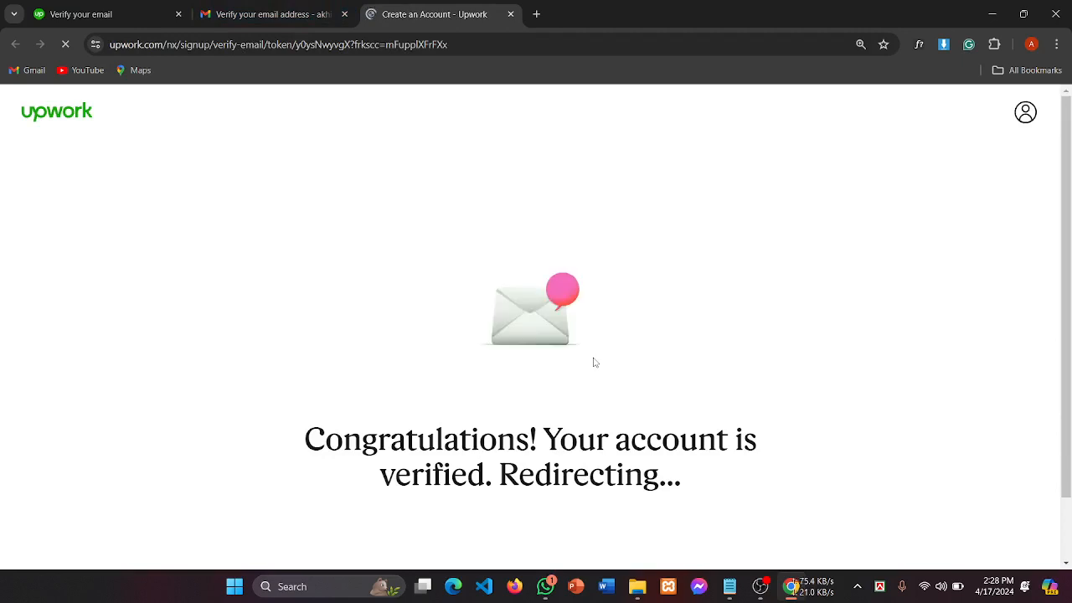
Step: Begin building the freelancer profile from the Upwork welcome page
{"action": "scroll", "coordinate": [594, 361], "scroll_direction": "down", "scroll_amount": 1}
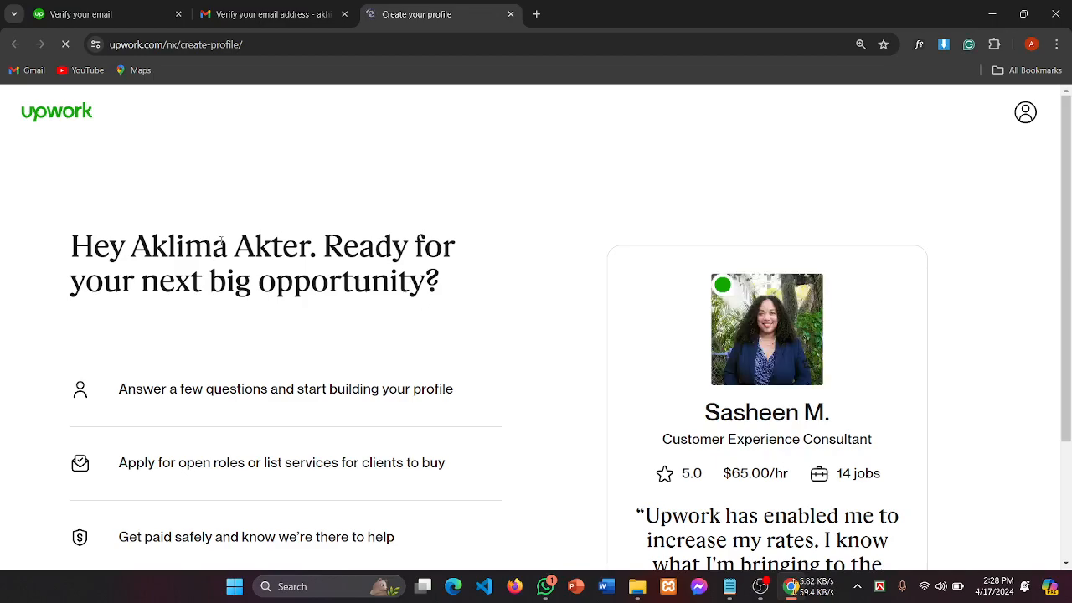
{"action": "scroll", "coordinate": [704, 356], "scroll_direction": "down", "scroll_amount": 2}
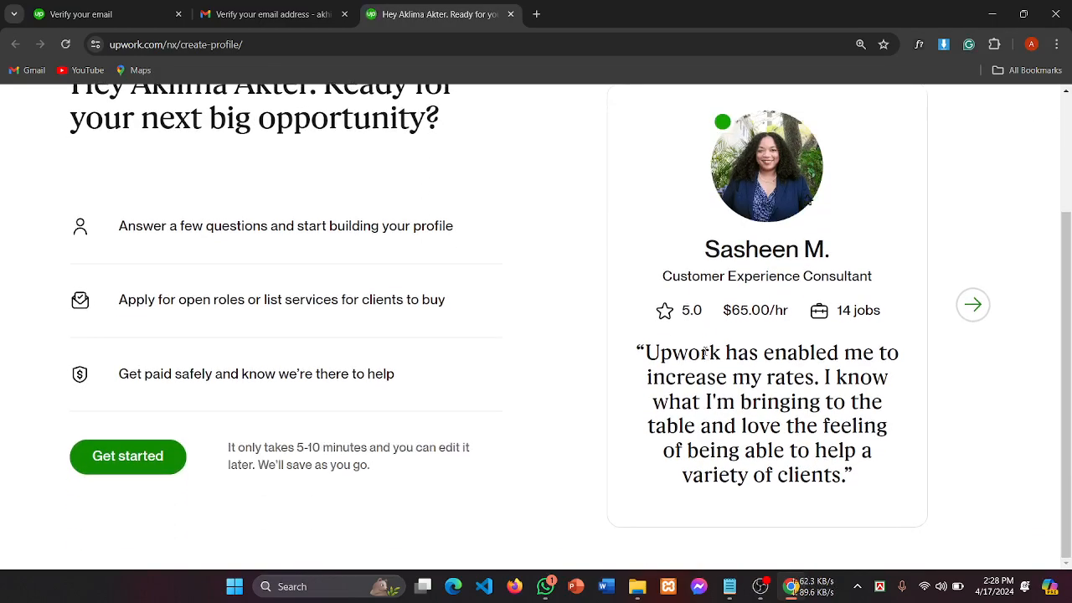
{"action": "scroll", "coordinate": [704, 352], "scroll_direction": "up", "scroll_amount": 2}
{"action": "scroll", "coordinate": [705, 352], "scroll_direction": "down", "scroll_amount": 1}
{"action": "scroll", "coordinate": [704, 352], "scroll_direction": "up", "scroll_amount": 1}
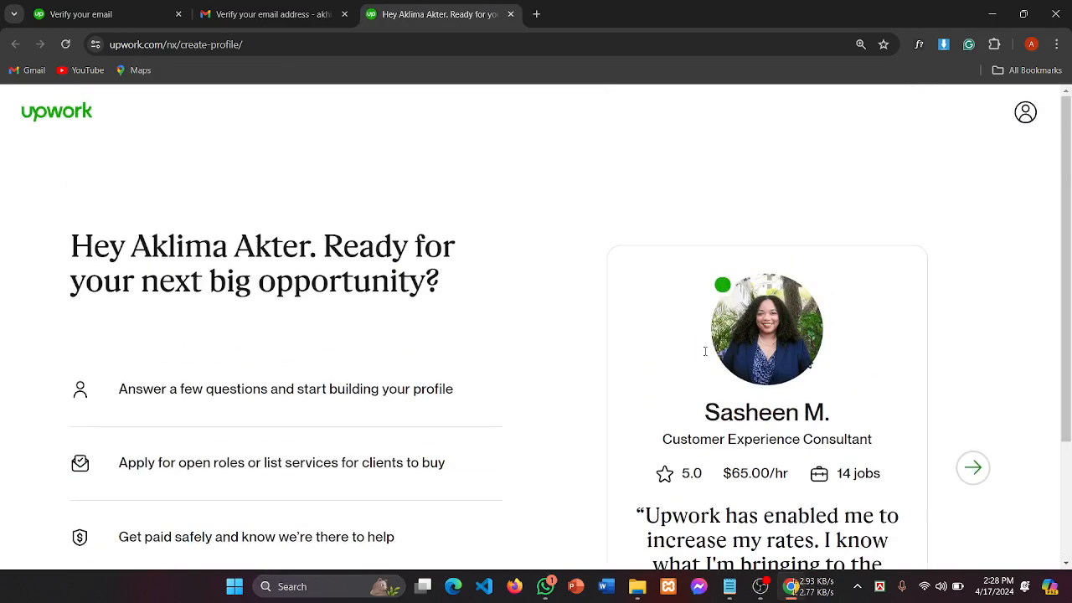
{"action": "scroll", "coordinate": [705, 353], "scroll_direction": "down", "scroll_amount": 2}
{"action": "scroll", "coordinate": [704, 353], "scroll_direction": "up", "scroll_amount": 2}
{"action": "scroll", "coordinate": [705, 353], "scroll_direction": "down", "scroll_amount": 2}
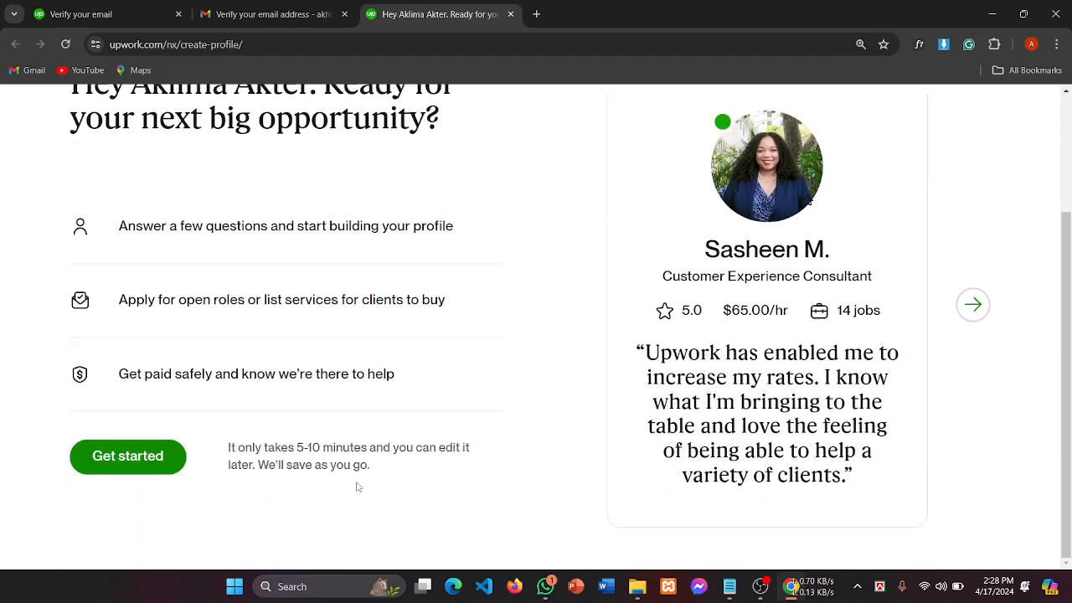
{"action": "scroll", "coordinate": [284, 346], "scroll_direction": "up", "scroll_amount": 2}
{"action": "scroll", "coordinate": [639, 365], "scroll_direction": "down", "scroll_amount": 2}
{"action": "scroll", "coordinate": [639, 365], "scroll_direction": "up", "scroll_amount": 2}
{"action": "scroll", "coordinate": [637, 360], "scroll_direction": "down", "scroll_amount": 2}
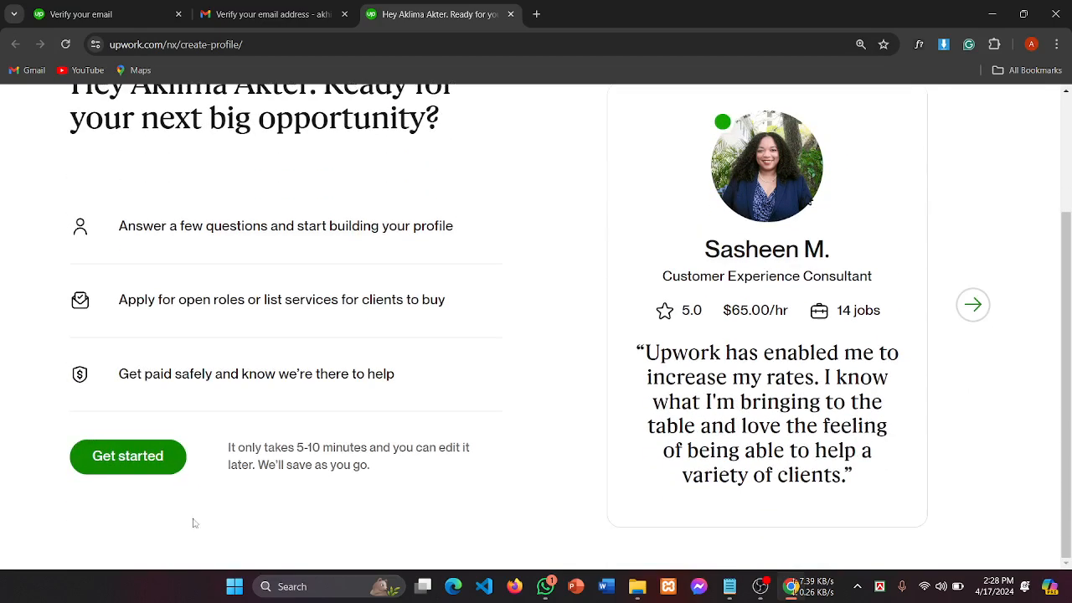
{"action": "left_click", "coordinate": [128, 459]}
Step: Confirm the email from the verification message, then start the three profile questions with Get started
{"action": "scroll", "coordinate": [598, 405], "scroll_direction": "up", "scroll_amount": 2}
{"action": "left_click_drag", "start_coordinate": [70, 247], "coordinate": [491, 293]}
{"action": "scroll", "coordinate": [460, 326], "scroll_direction": "down", "scroll_amount": 2}
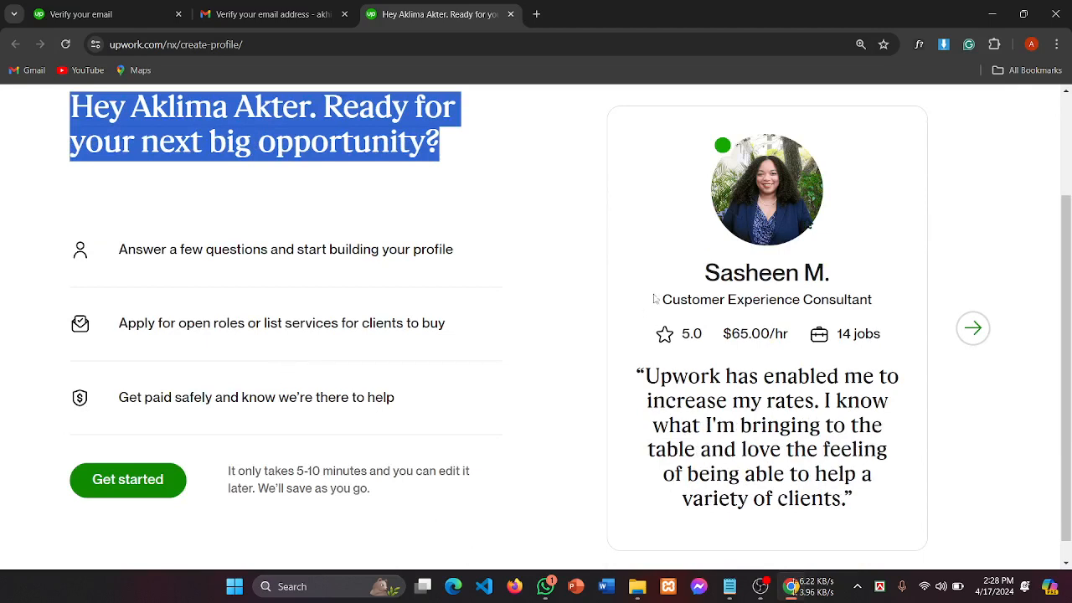
{"action": "key", "text": "ctrl+shift+Tab"}
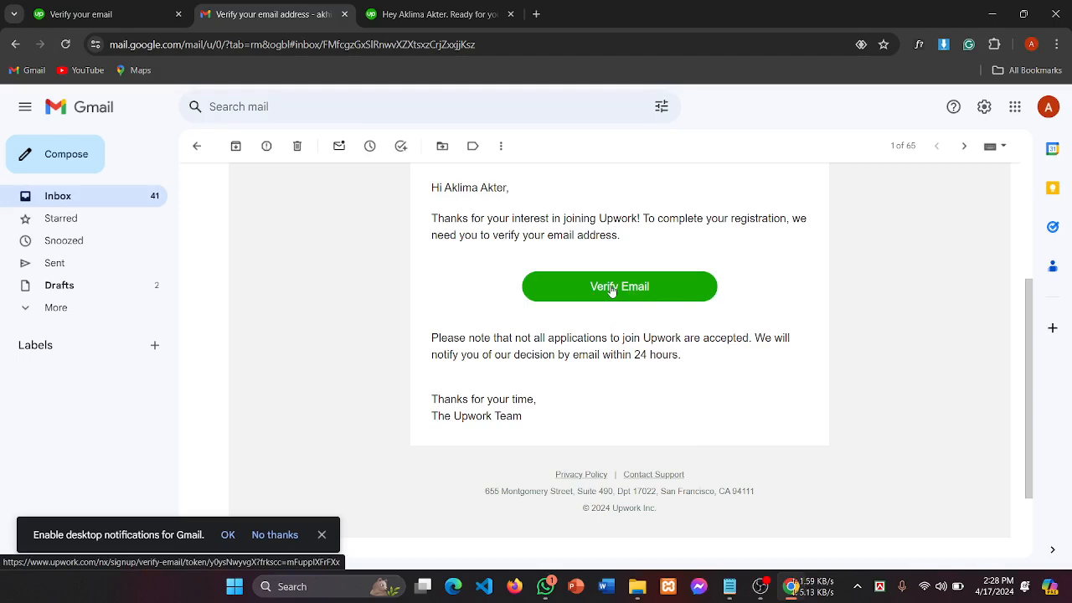
{"action": "left_click", "coordinate": [621, 312]}
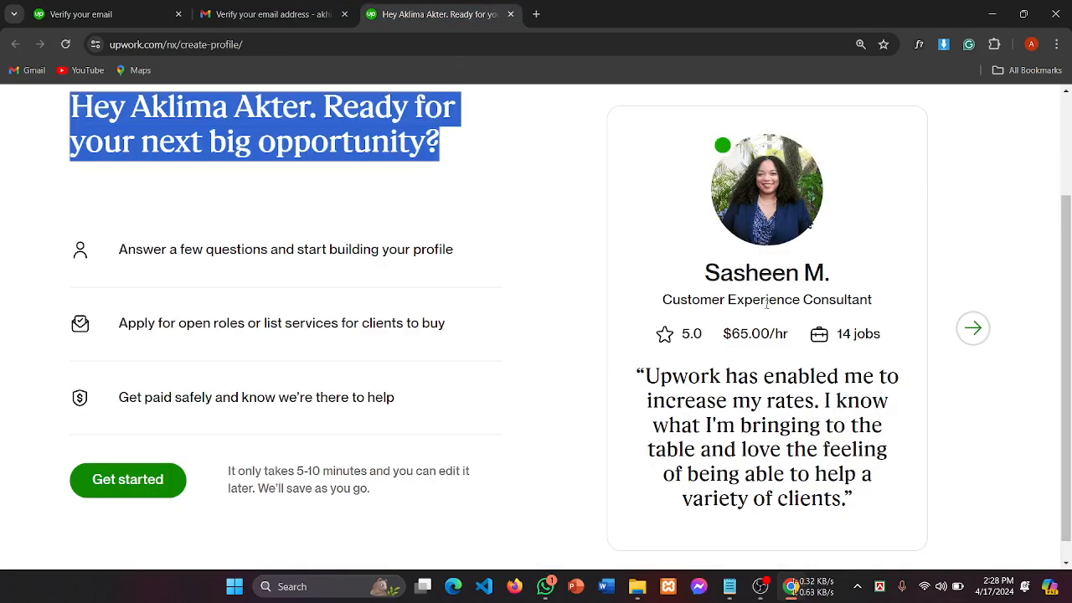
{"action": "left_click", "coordinate": [761, 587]}
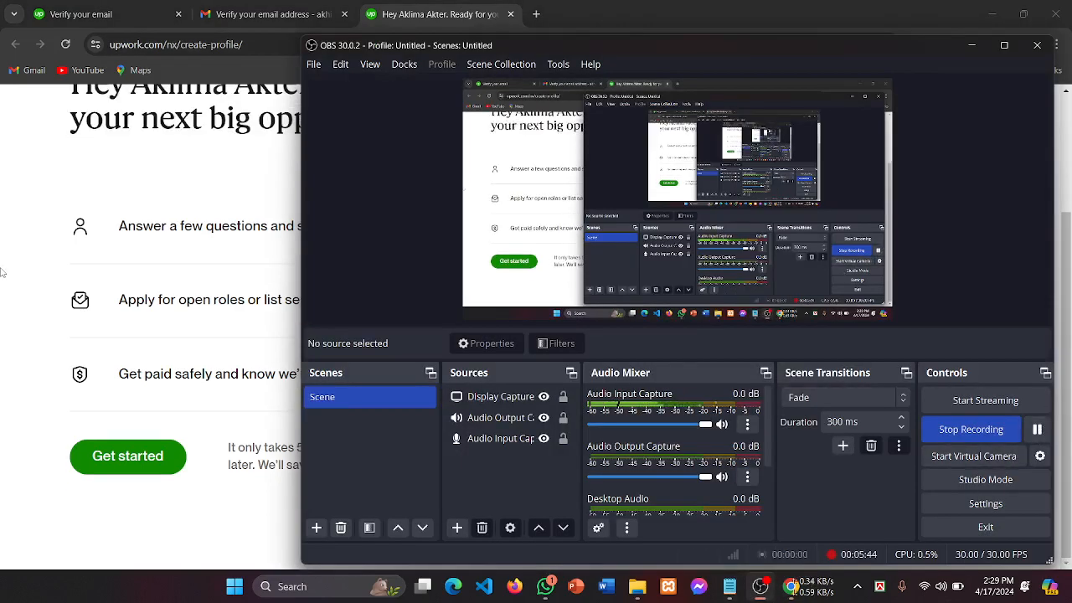
{"action": "left_click", "coordinate": [41, 258]}
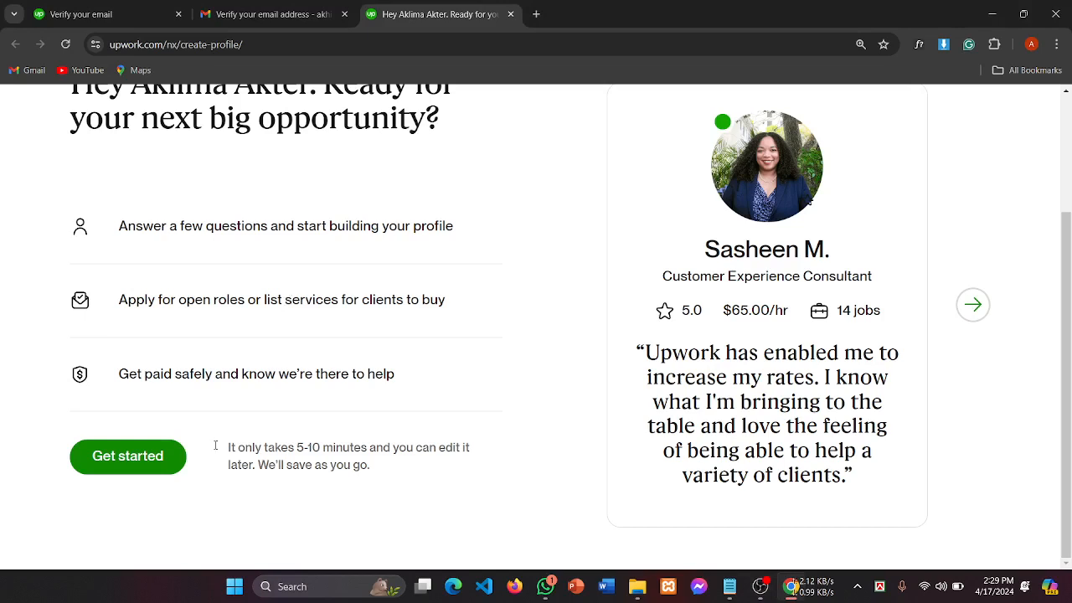
{"action": "left_click", "coordinate": [156, 456]}
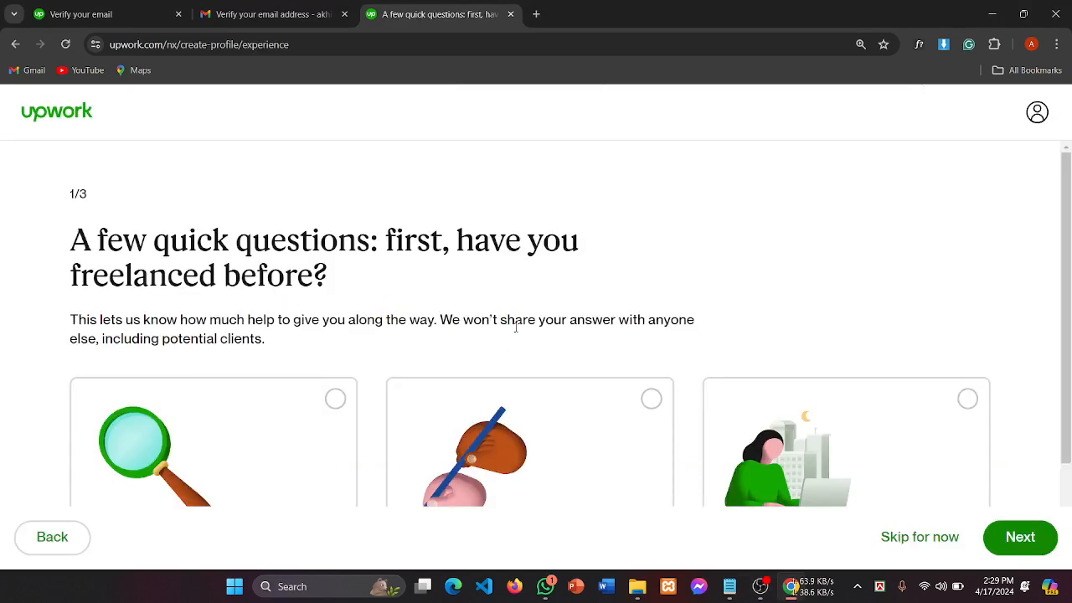
Step: Answer the freelancing-experience question with 'I am an expert' and go to the next question
{"action": "scroll", "coordinate": [507, 293], "scroll_direction": "down", "scroll_amount": 1}
{"action": "scroll", "coordinate": [507, 293], "scroll_direction": "down", "scroll_amount": 1}
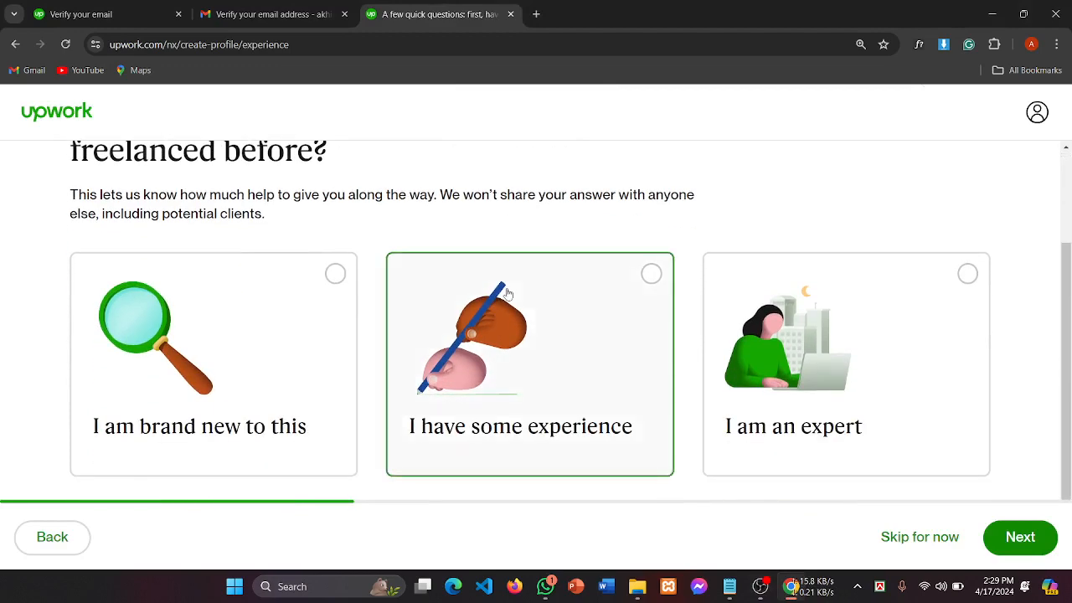
{"action": "scroll", "coordinate": [507, 293], "scroll_direction": "up", "scroll_amount": 2}
{"action": "scroll", "coordinate": [507, 293], "scroll_direction": "down", "scroll_amount": 1}
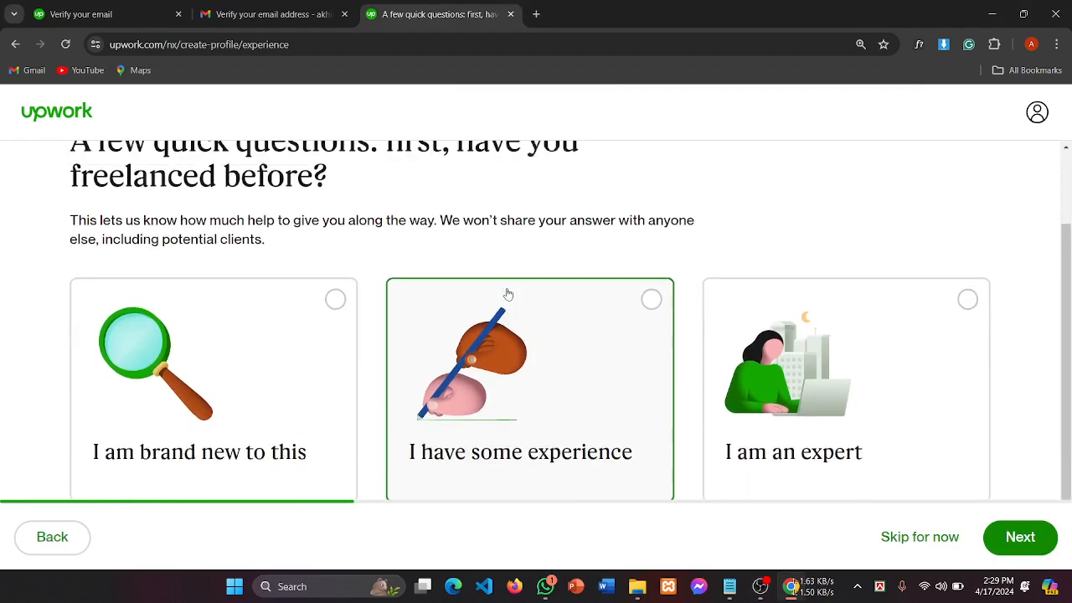
{"action": "scroll", "coordinate": [507, 293], "scroll_direction": "up", "scroll_amount": 2}
{"action": "scroll", "coordinate": [508, 294], "scroll_direction": "down", "scroll_amount": 1}
{"action": "scroll", "coordinate": [508, 294], "scroll_direction": "up", "scroll_amount": 1}
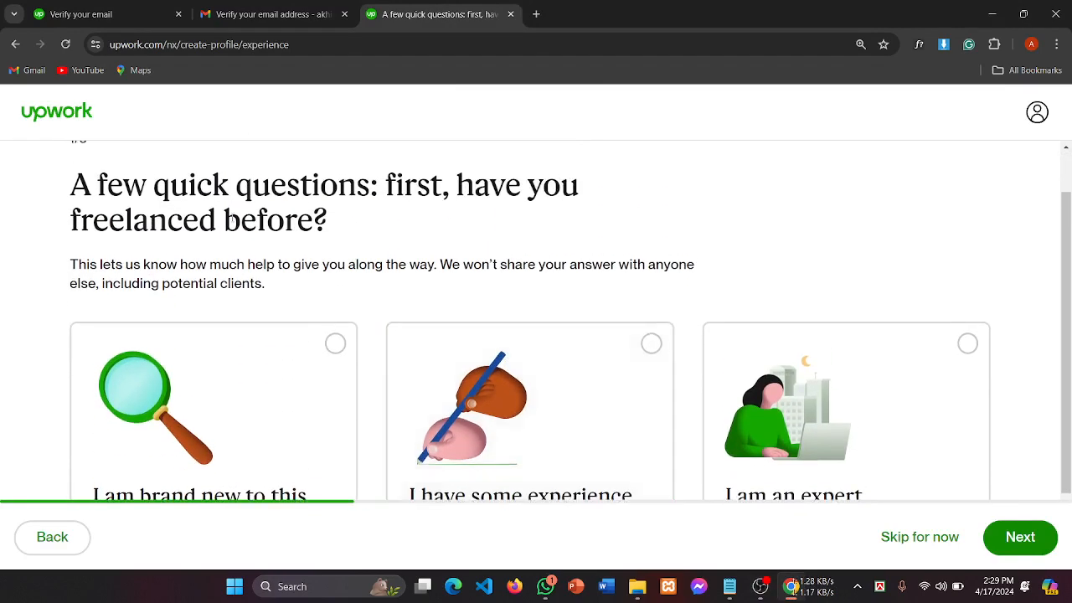
{"action": "left_click_drag", "start_coordinate": [187, 186], "coordinate": [403, 210]}
{"action": "scroll", "coordinate": [458, 223], "scroll_direction": "down", "scroll_amount": 1}
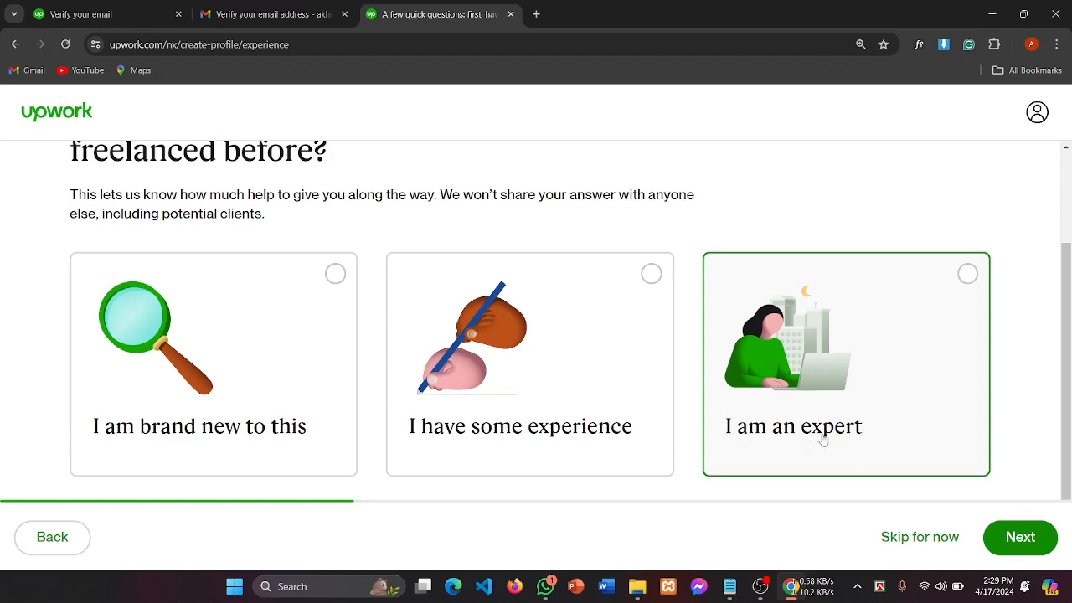
{"action": "left_click", "coordinate": [829, 381]}
{"action": "left_click", "coordinate": [1037, 546]}
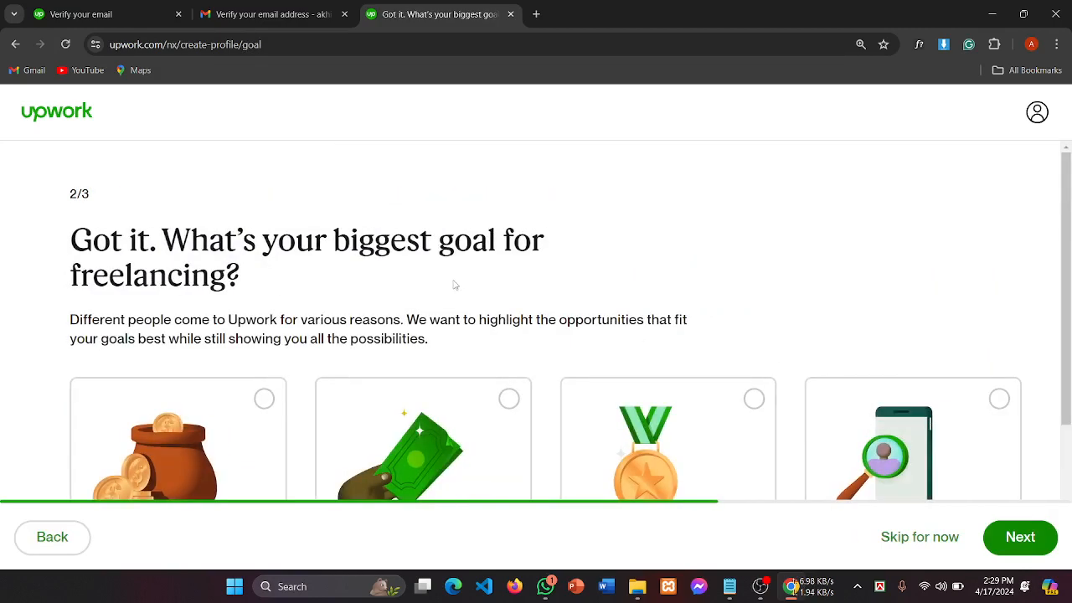
Step: Review the biggest-goal options on question 2 of 3 and advance to question 3 of 3
{"action": "scroll", "coordinate": [168, 243], "scroll_direction": "down", "scroll_amount": 2}
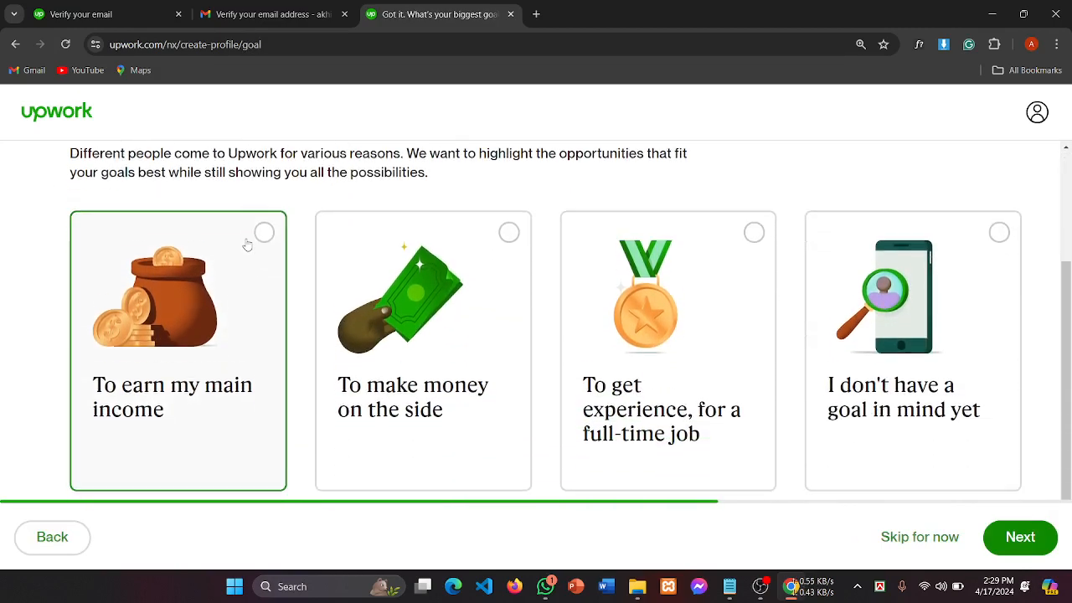
{"action": "scroll", "coordinate": [246, 243], "scroll_direction": "up", "scroll_amount": 2}
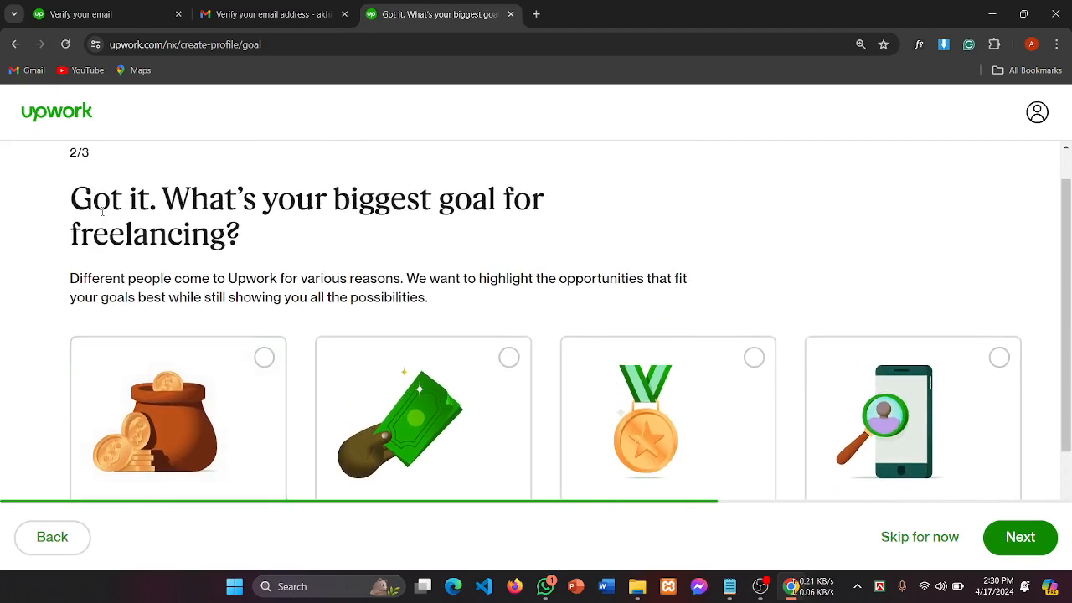
{"action": "scroll", "coordinate": [102, 212], "scroll_direction": "down", "scroll_amount": 2}
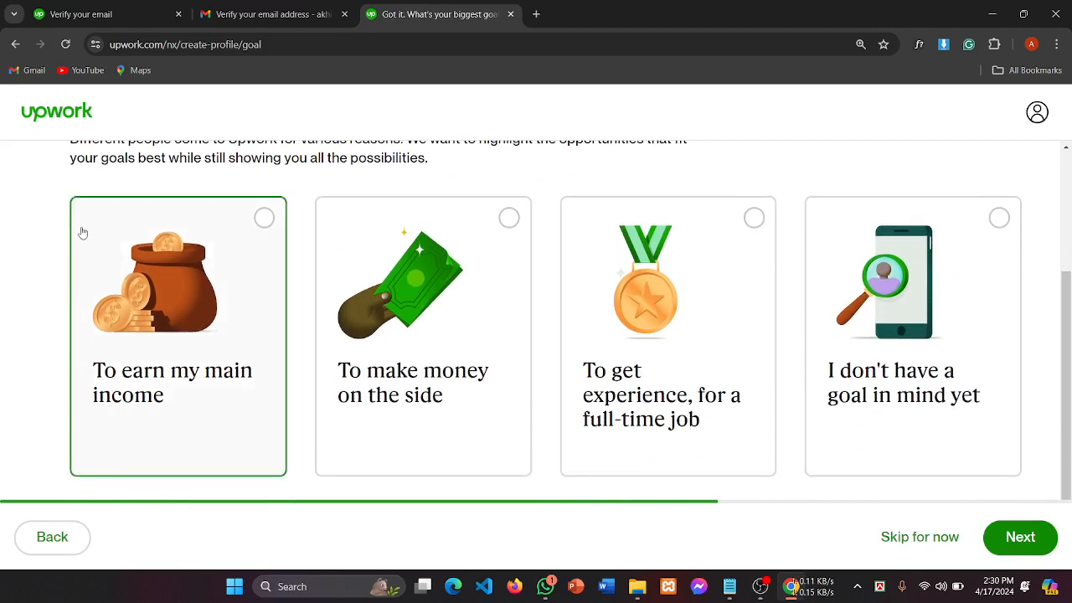
{"action": "scroll", "coordinate": [191, 235], "scroll_direction": "up", "scroll_amount": 2}
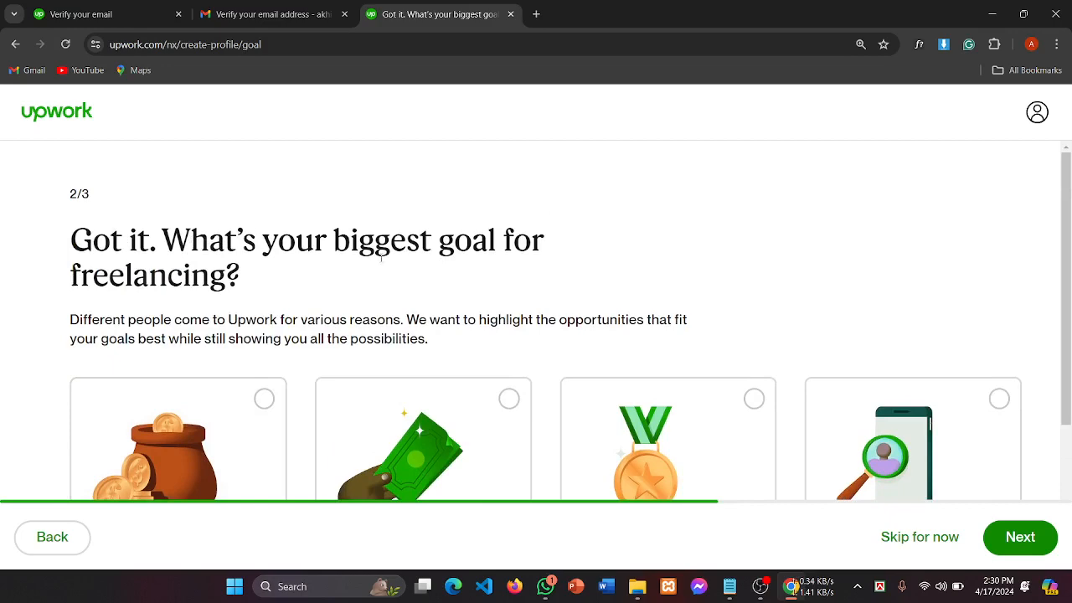
{"action": "scroll", "coordinate": [346, 270], "scroll_direction": "down", "scroll_amount": 2}
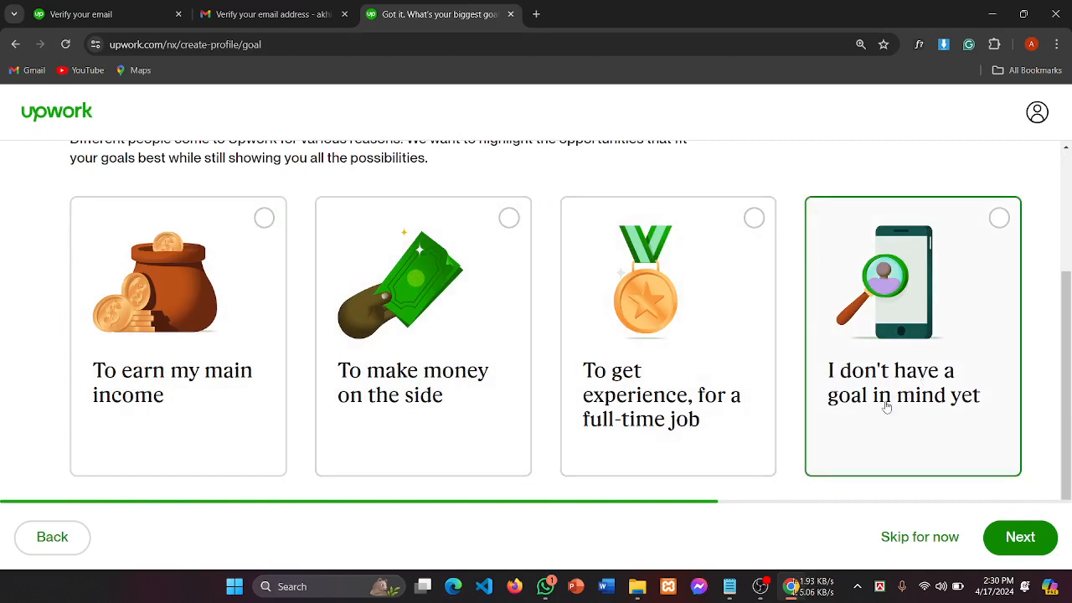
{"action": "scroll", "coordinate": [578, 267], "scroll_direction": "up", "scroll_amount": 2}
{"action": "scroll", "coordinate": [580, 267], "scroll_direction": "down", "scroll_amount": 2}
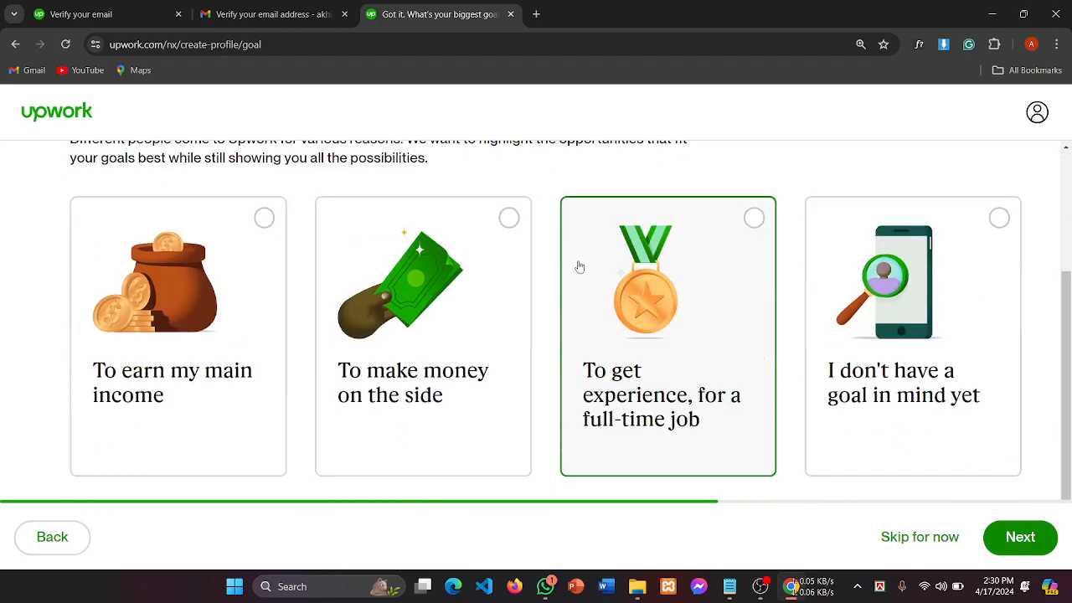
{"action": "scroll", "coordinate": [580, 266], "scroll_direction": "up", "scroll_amount": 2}
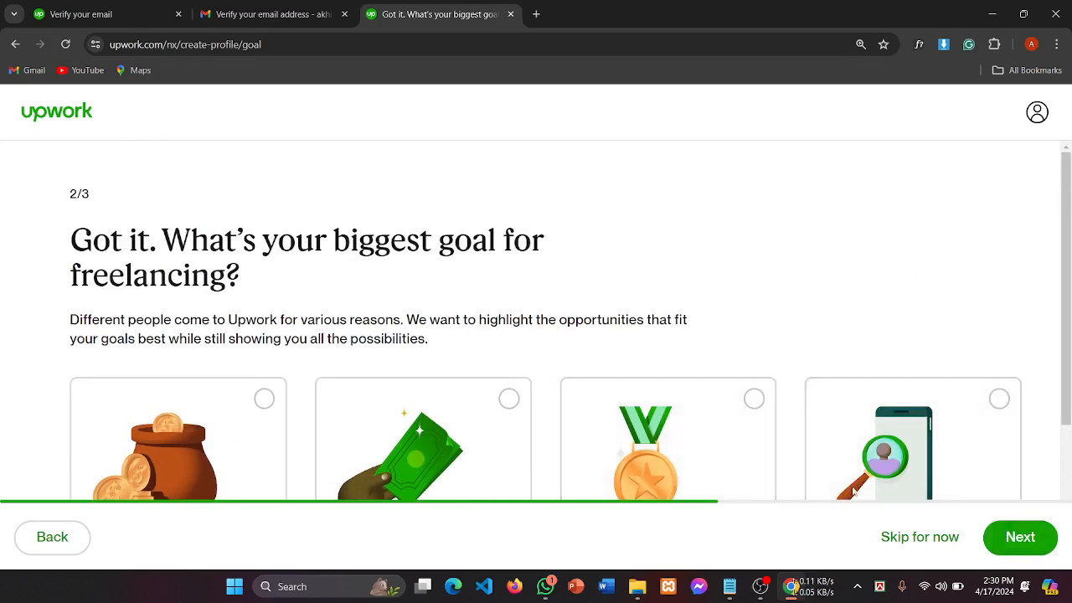
{"action": "scroll", "coordinate": [813, 394], "scroll_direction": "down", "scroll_amount": 2}
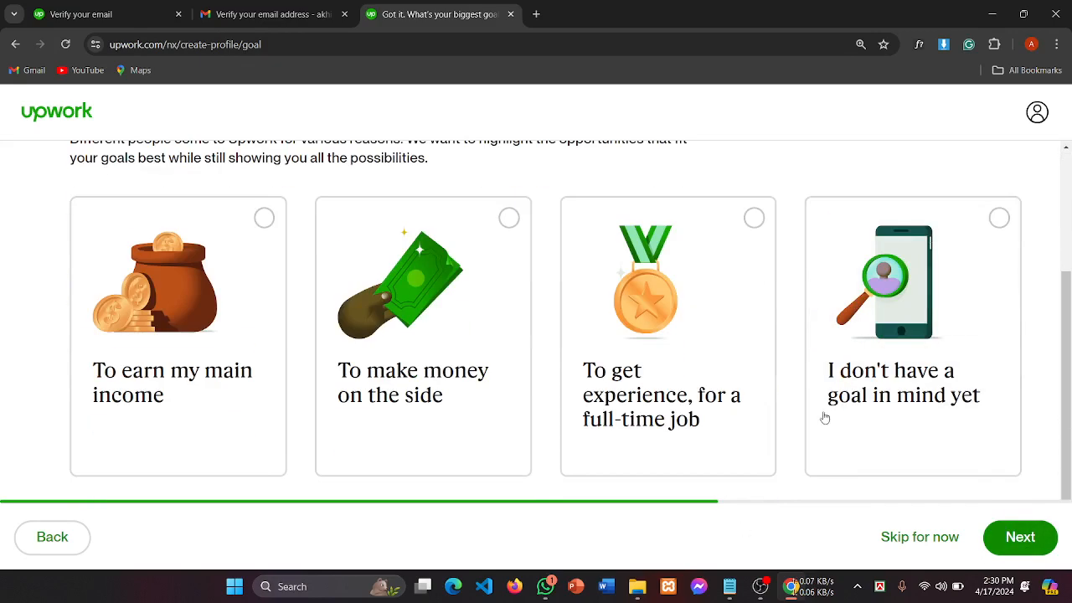
{"action": "left_click", "coordinate": [761, 586]}
{"action": "left_click", "coordinate": [1037, 430]}
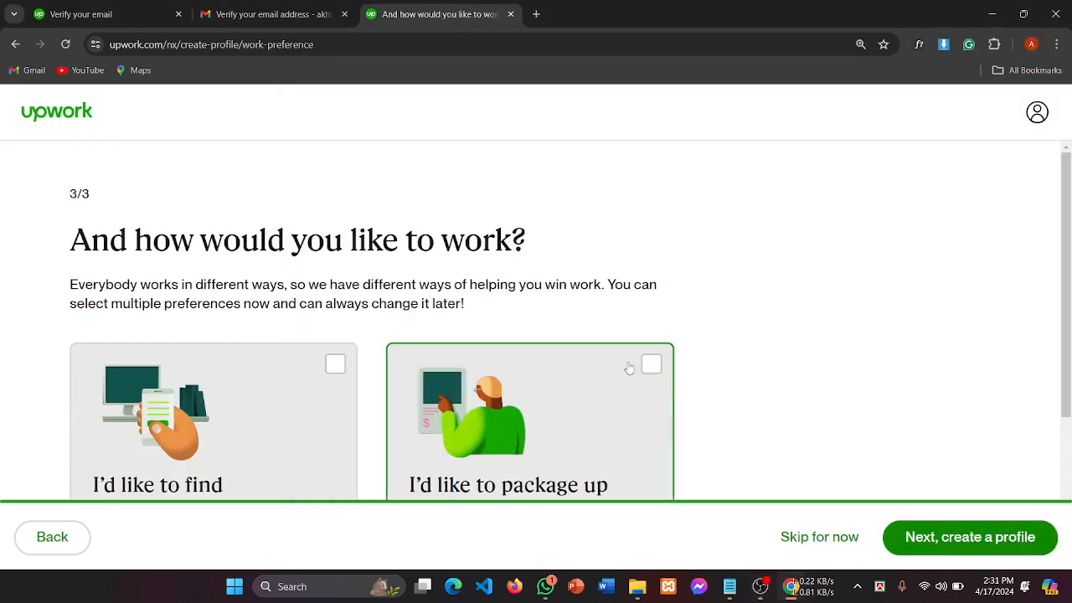
Step: Select both work preferences: finding opportunities myself and packaging work for clients to buy
{"action": "scroll", "coordinate": [627, 366], "scroll_direction": "down", "scroll_amount": 2}
{"action": "scroll", "coordinate": [270, 356], "scroll_direction": "up", "scroll_amount": 2}
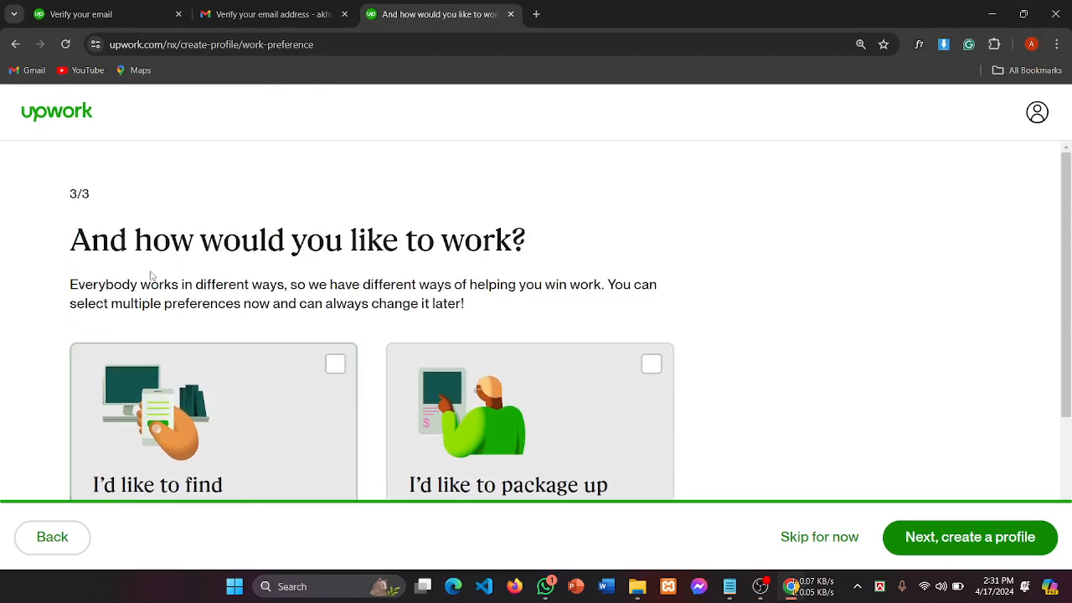
{"action": "left_click_drag", "start_coordinate": [134, 242], "coordinate": [495, 245]}
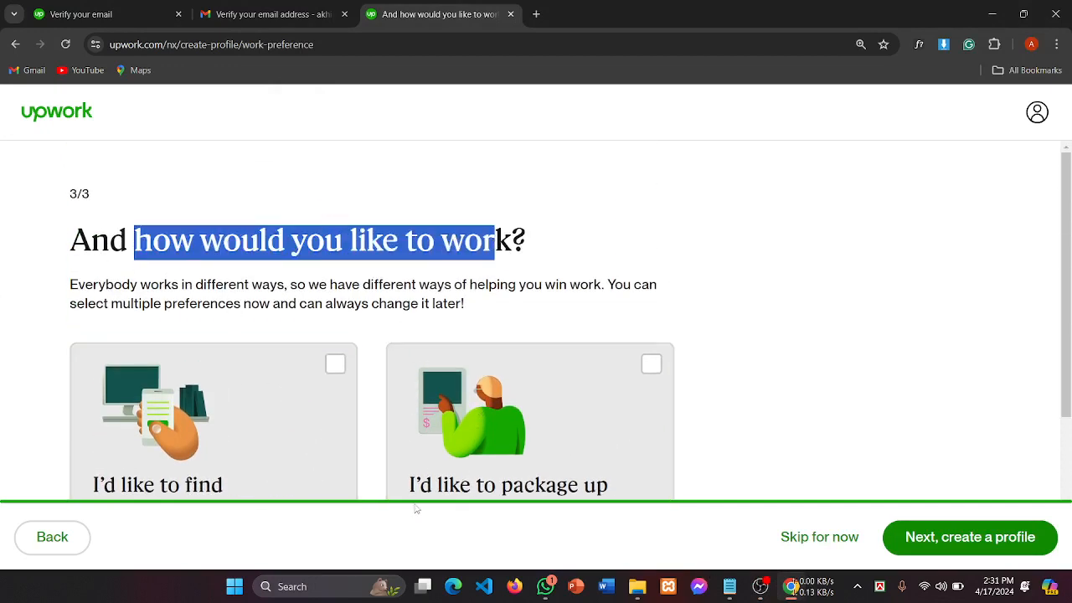
{"action": "left_click", "coordinate": [99, 236]}
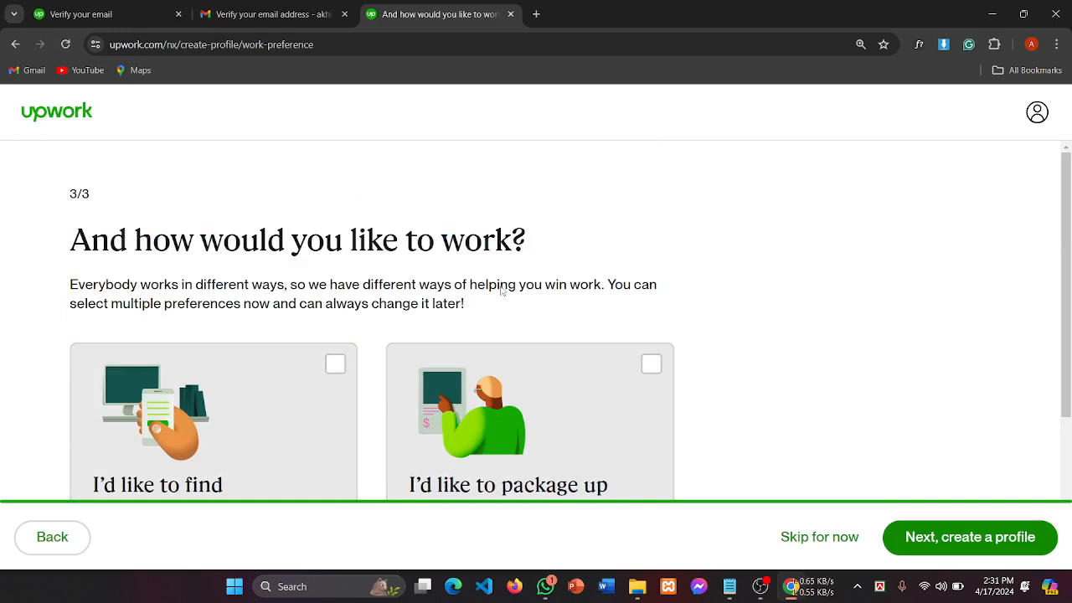
{"action": "scroll", "coordinate": [501, 291], "scroll_direction": "down", "scroll_amount": 2}
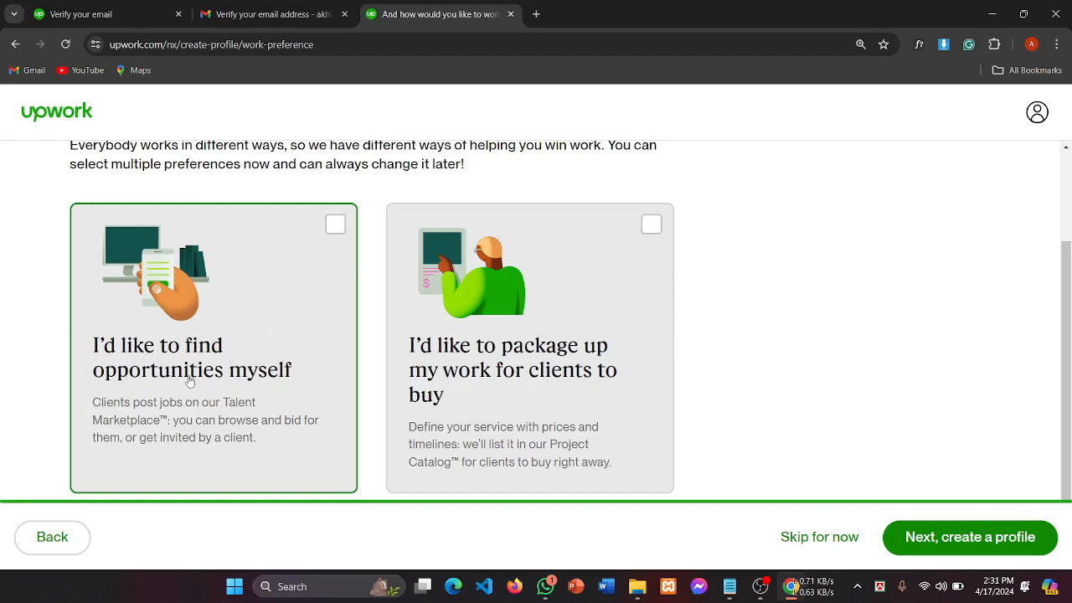
{"action": "left_click", "coordinate": [244, 380]}
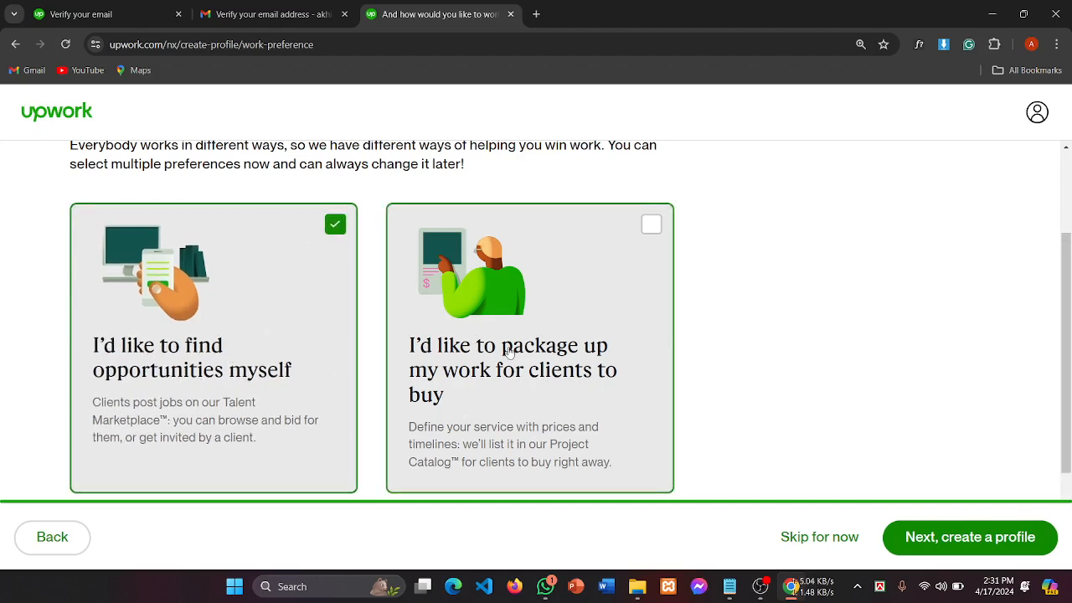
{"action": "left_click", "coordinate": [511, 399]}
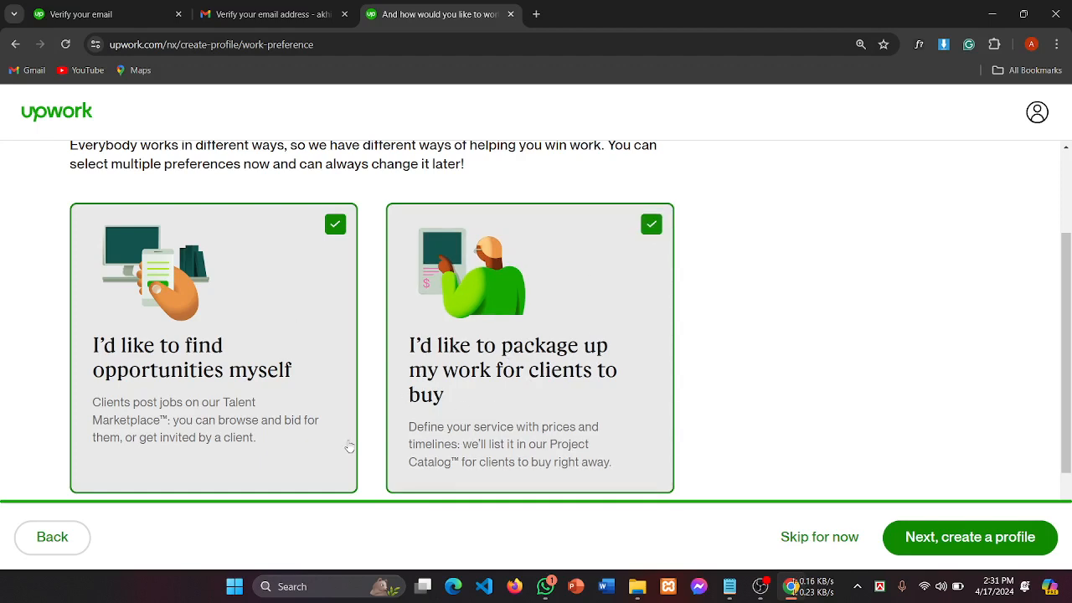
Step: Uncheck and recheck the 'package up my work' preference card
{"action": "scroll", "coordinate": [410, 406], "scroll_direction": "down", "scroll_amount": 1}
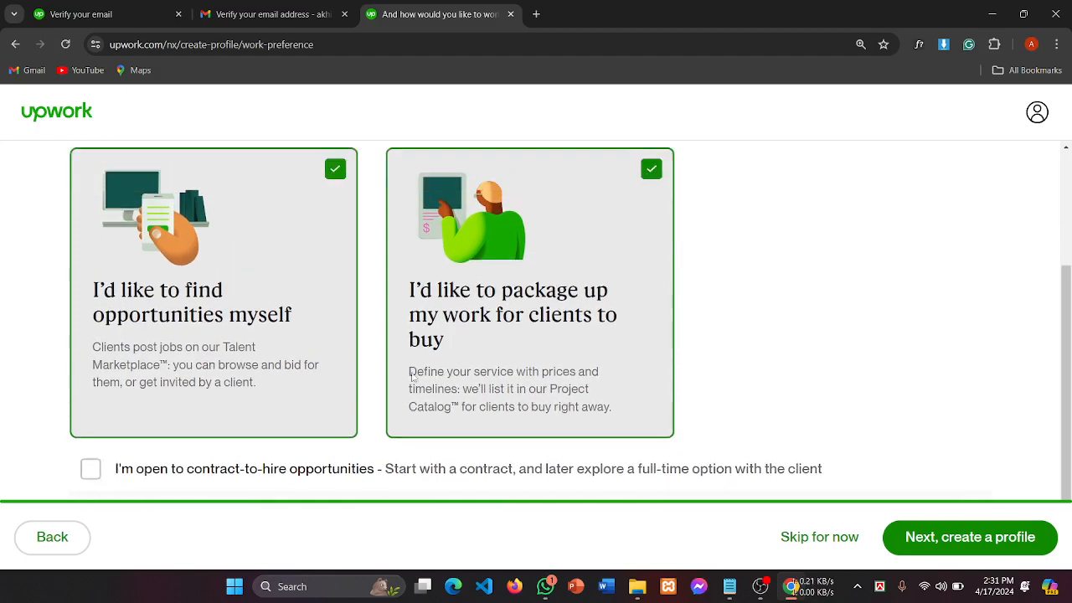
{"action": "scroll", "coordinate": [411, 377], "scroll_direction": "up", "scroll_amount": 1}
{"action": "scroll", "coordinate": [411, 378], "scroll_direction": "up", "scroll_amount": 1}
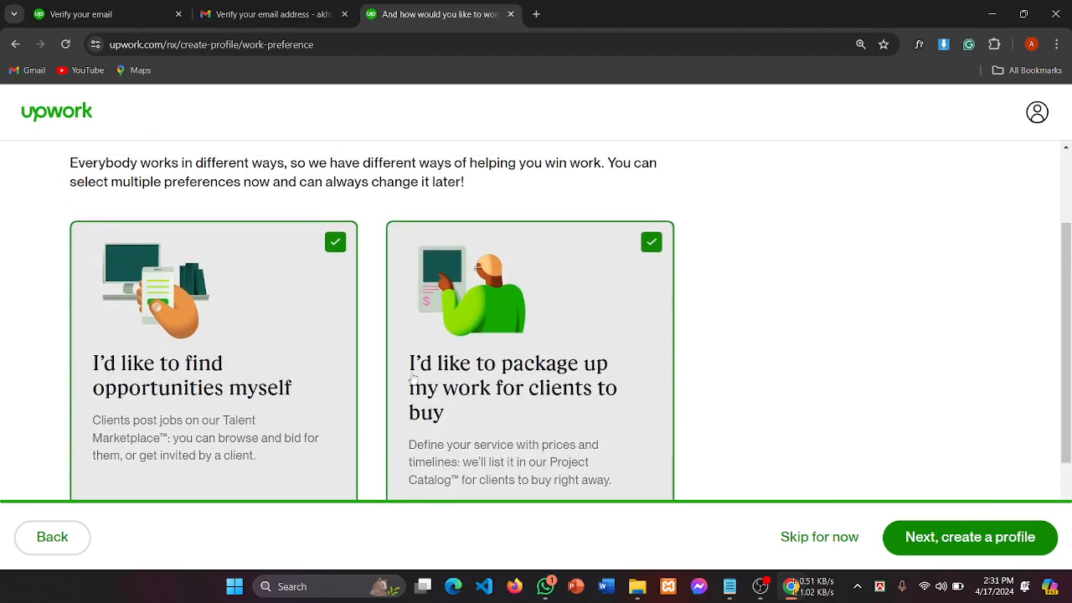
{"action": "scroll", "coordinate": [456, 352], "scroll_direction": "down", "scroll_amount": 1}
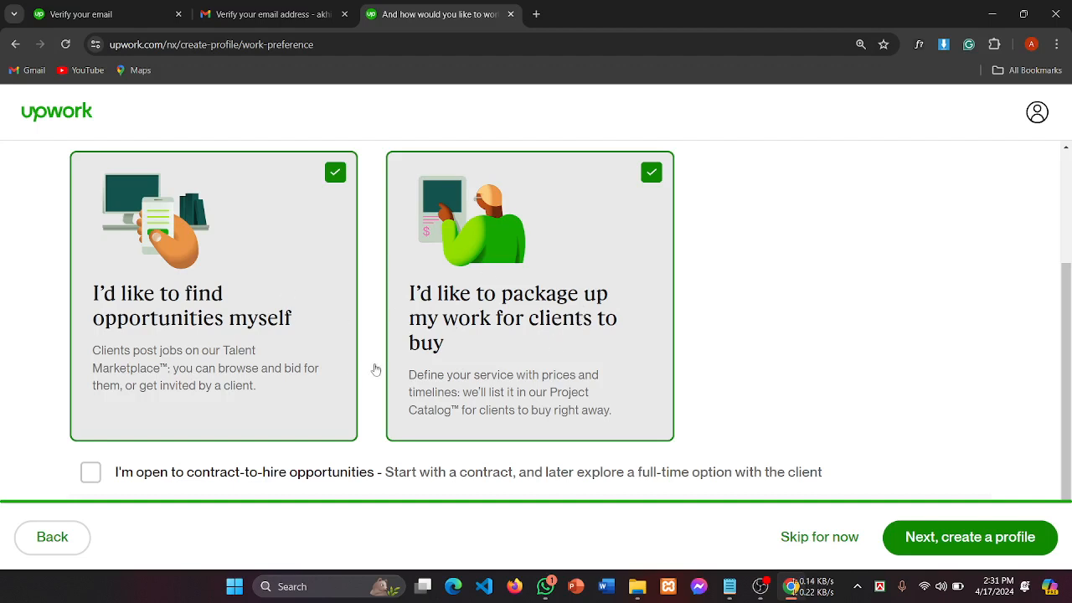
{"action": "scroll", "coordinate": [453, 374], "scroll_direction": "down", "scroll_amount": 1}
{"action": "scroll", "coordinate": [450, 376], "scroll_direction": "up", "scroll_amount": 1}
{"action": "scroll", "coordinate": [926, 490], "scroll_direction": "down", "scroll_amount": 1}
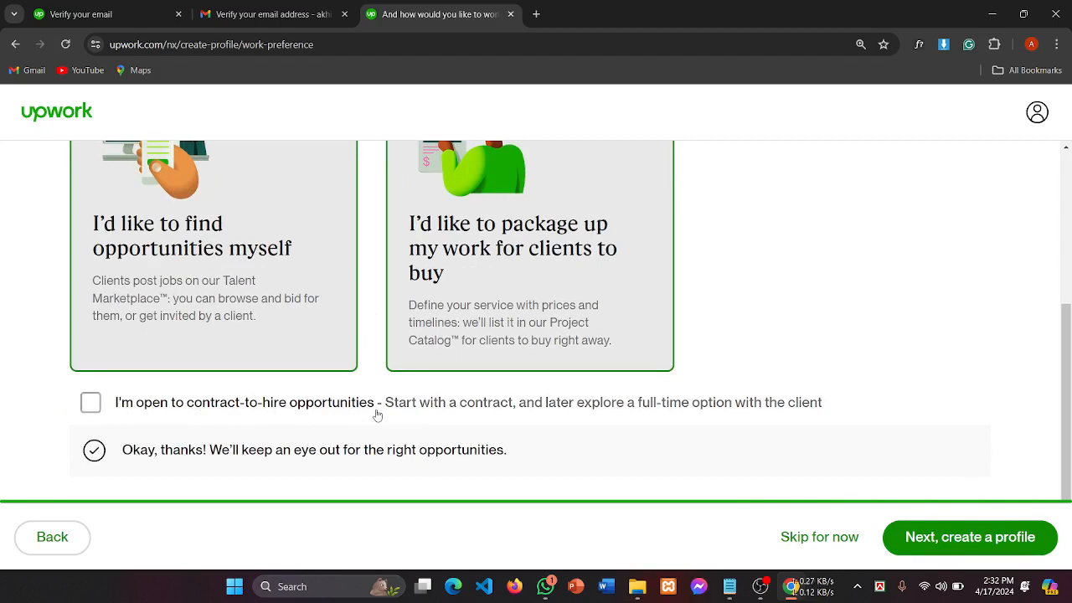
{"action": "scroll", "coordinate": [377, 414], "scroll_direction": "up", "scroll_amount": 1}
{"action": "scroll", "coordinate": [377, 414], "scroll_direction": "down", "scroll_amount": 1}
{"action": "scroll", "coordinate": [503, 318], "scroll_direction": "up", "scroll_amount": 1}
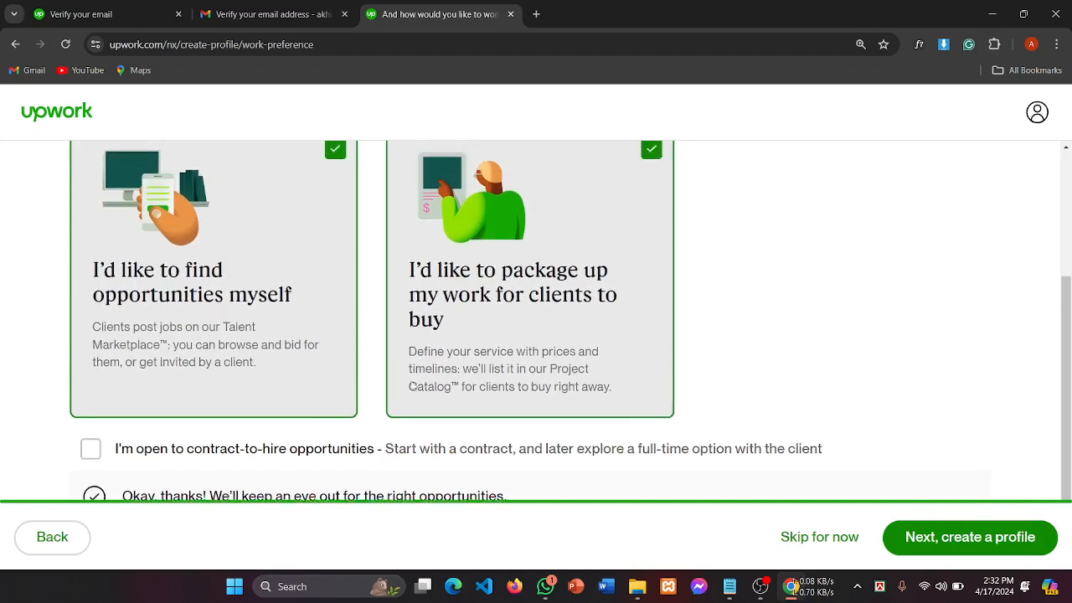
{"action": "left_click", "coordinate": [603, 209]}
{"action": "scroll", "coordinate": [606, 222], "scroll_direction": "down", "scroll_amount": 1}
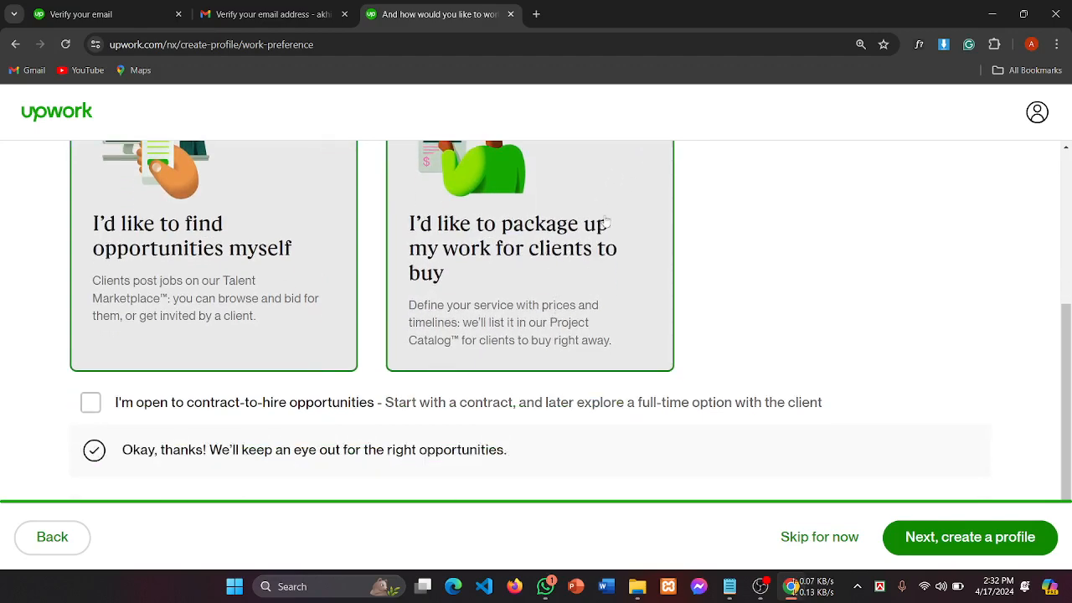
{"action": "scroll", "coordinate": [609, 285], "scroll_direction": "up", "scroll_amount": 3}
{"action": "left_click", "coordinate": [650, 307]}
Step: Mark openness to contract-to-hire opportunities and continue with 'Next, create a profile'
{"action": "scroll", "coordinate": [526, 310], "scroll_direction": "down", "scroll_amount": 3}
{"action": "left_click", "coordinate": [263, 416]}
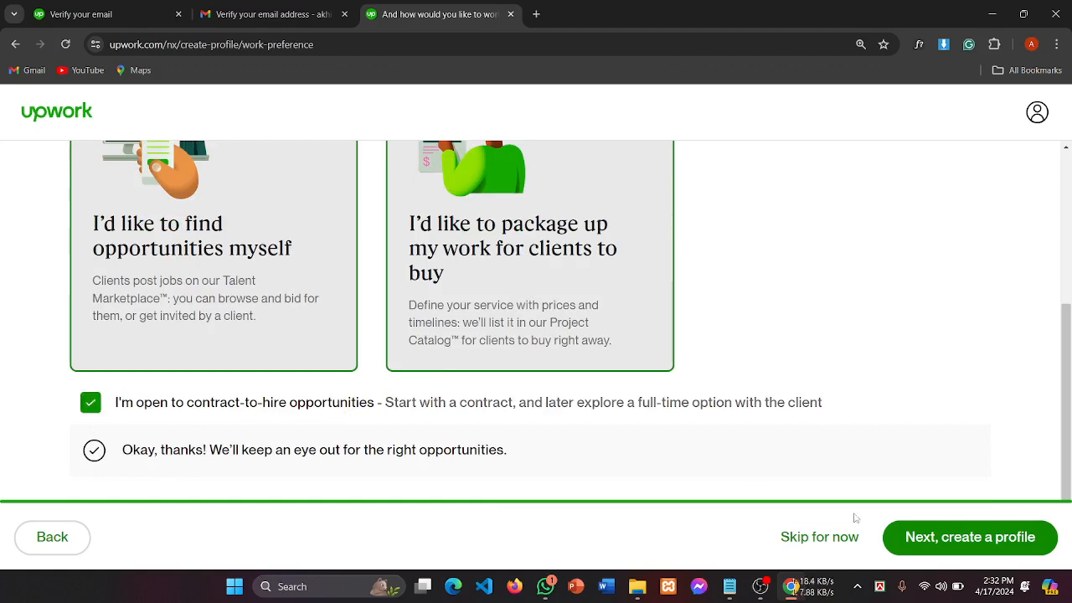
{"action": "scroll", "coordinate": [411, 381], "scroll_direction": "up", "scroll_amount": 3}
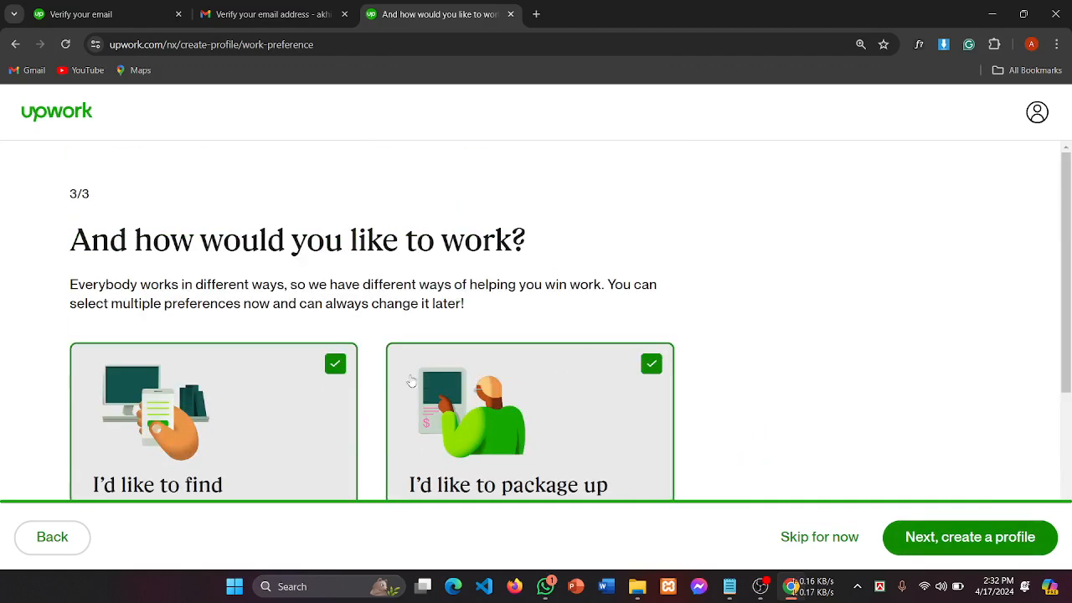
{"action": "scroll", "coordinate": [411, 381], "scroll_direction": "down", "scroll_amount": 5}
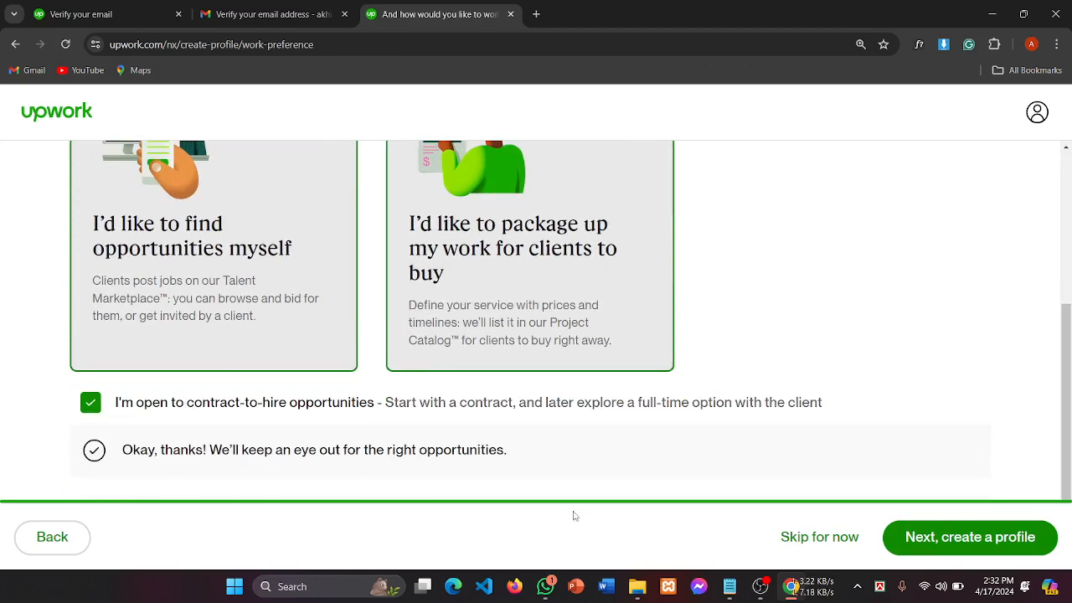
{"action": "left_click", "coordinate": [968, 537]}
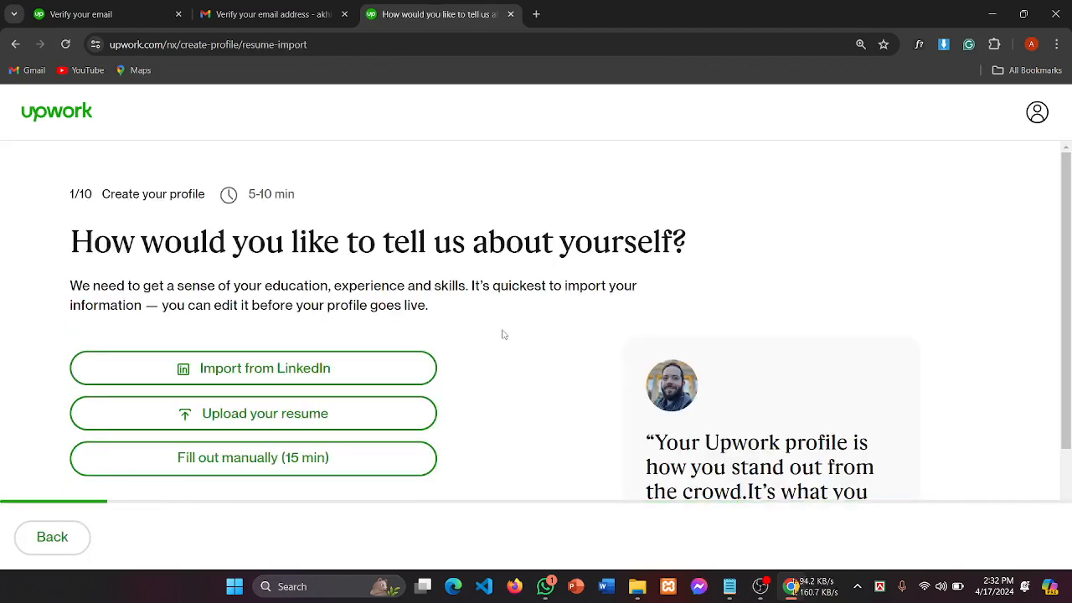
Step: Skip resume import by choosing 'Fill out manually (15 min)'
{"action": "scroll", "coordinate": [503, 334], "scroll_direction": "down", "scroll_amount": 1}
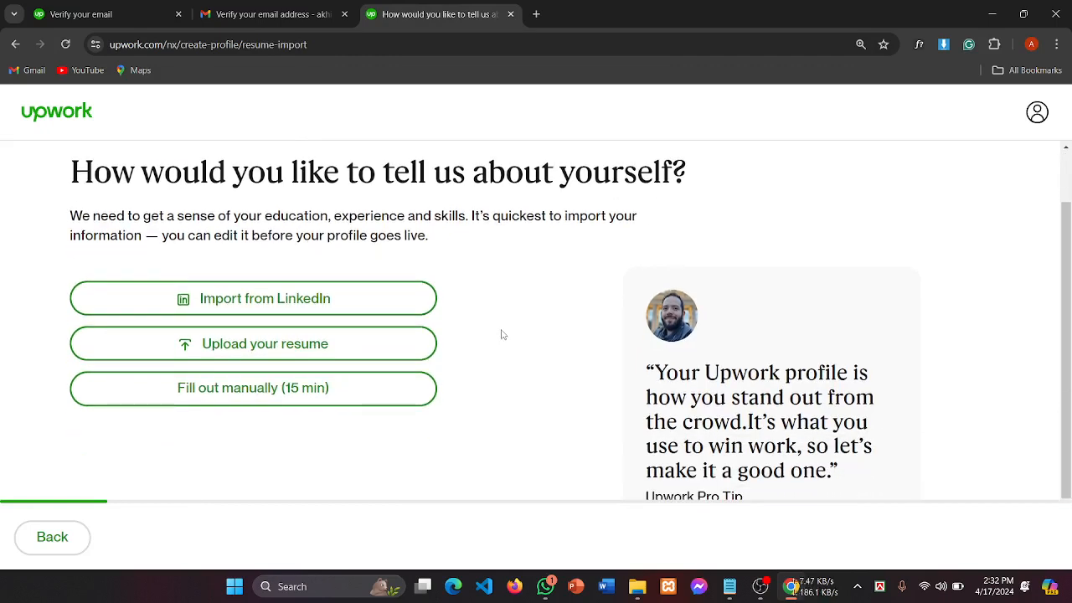
{"action": "left_click_drag", "start_coordinate": [542, 216], "coordinate": [562, 216]}
{"action": "left_click_drag", "start_coordinate": [721, 173], "coordinate": [39, 192]}
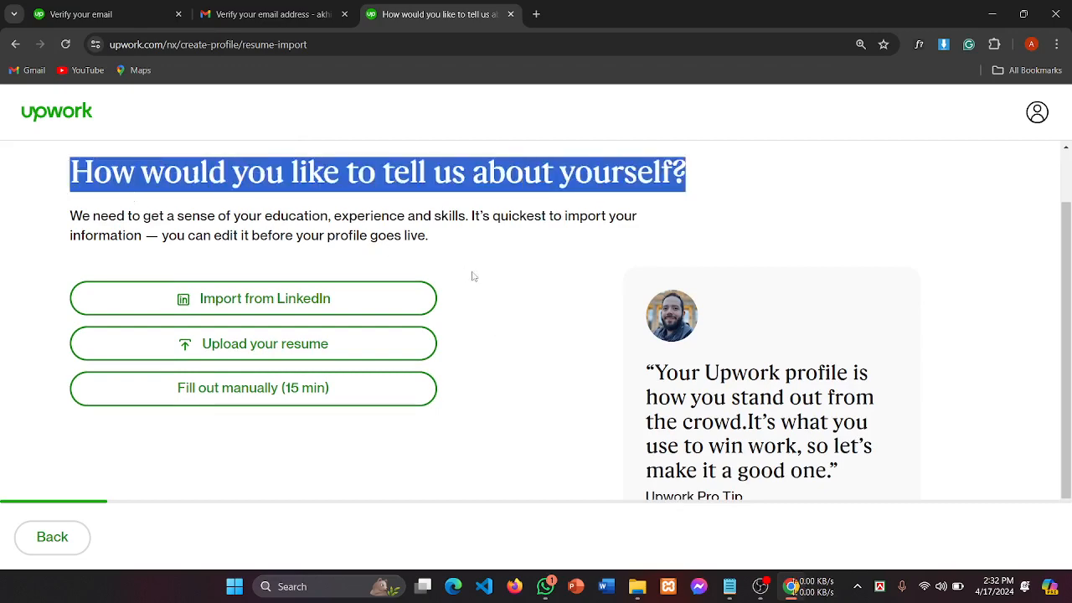
{"action": "scroll", "coordinate": [473, 277], "scroll_direction": "down", "scroll_amount": 1}
{"action": "scroll", "coordinate": [359, 263], "scroll_direction": "up", "scroll_amount": 1}
{"action": "scroll", "coordinate": [359, 263], "scroll_direction": "down", "scroll_amount": 1}
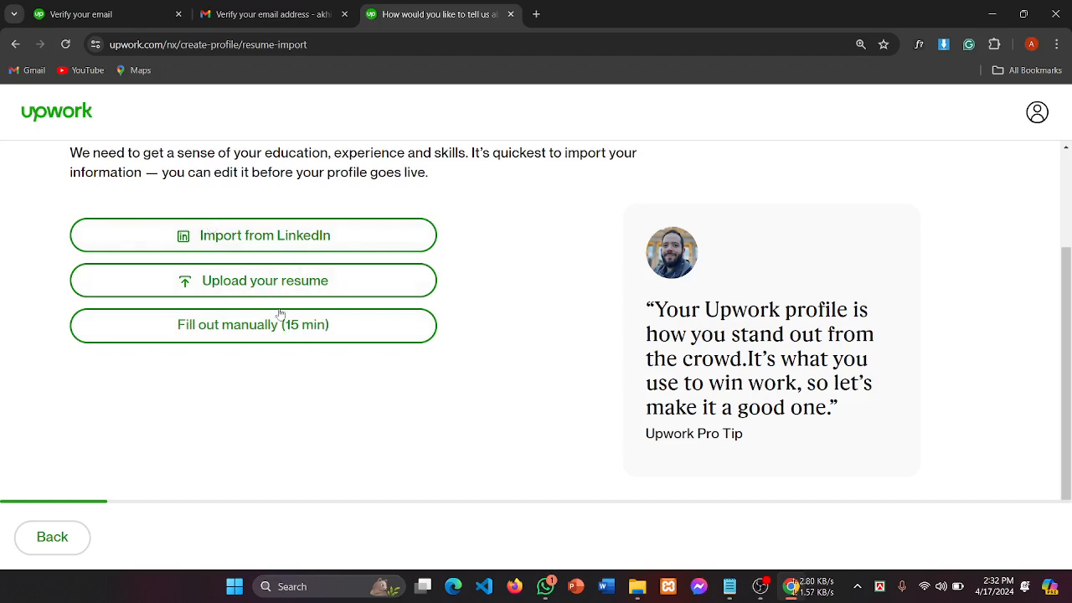
{"action": "left_click", "coordinate": [235, 333]}
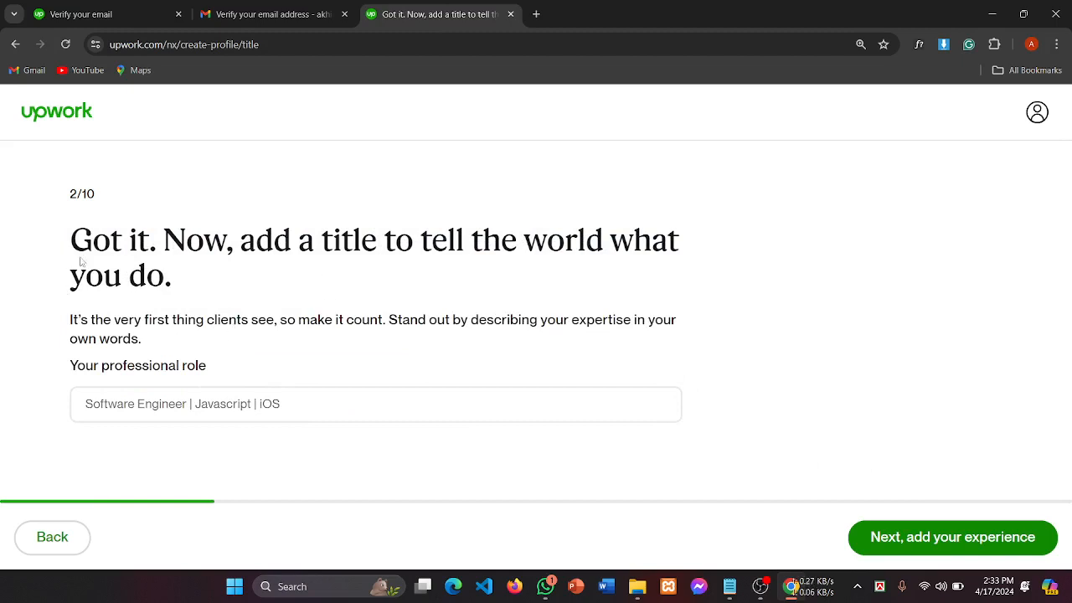
Step: Focus the empty professional role field, then switch to the profile notes in Notepad
{"action": "left_click_drag", "start_coordinate": [81, 262], "coordinate": [228, 251]}
{"action": "left_click", "coordinate": [270, 283]}
{"action": "left_click_drag", "start_coordinate": [394, 243], "coordinate": [710, 242]}
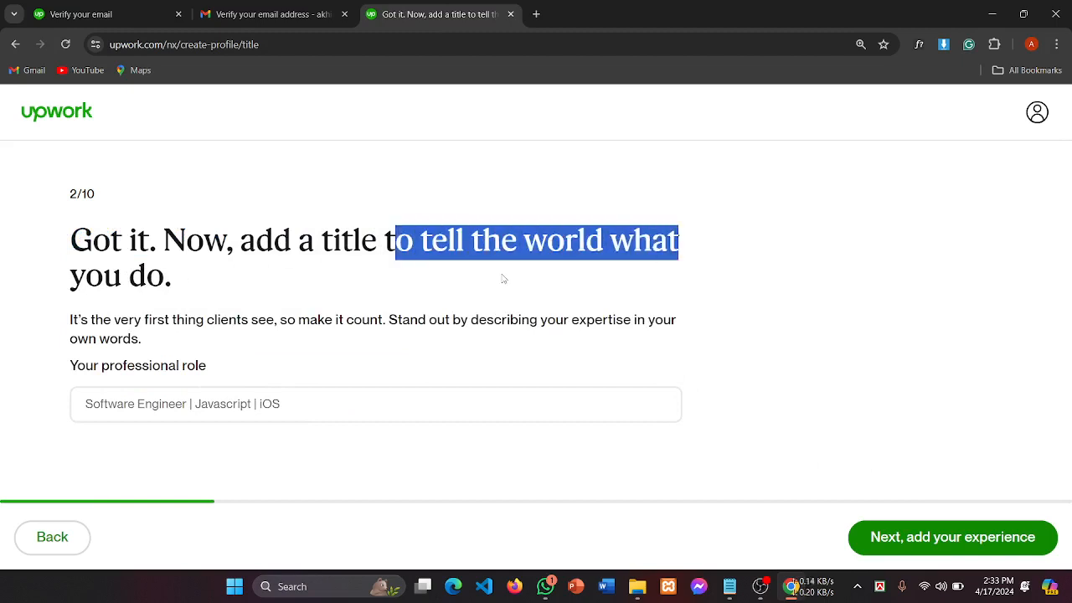
{"action": "left_click_drag", "start_coordinate": [60, 289], "coordinate": [264, 283]}
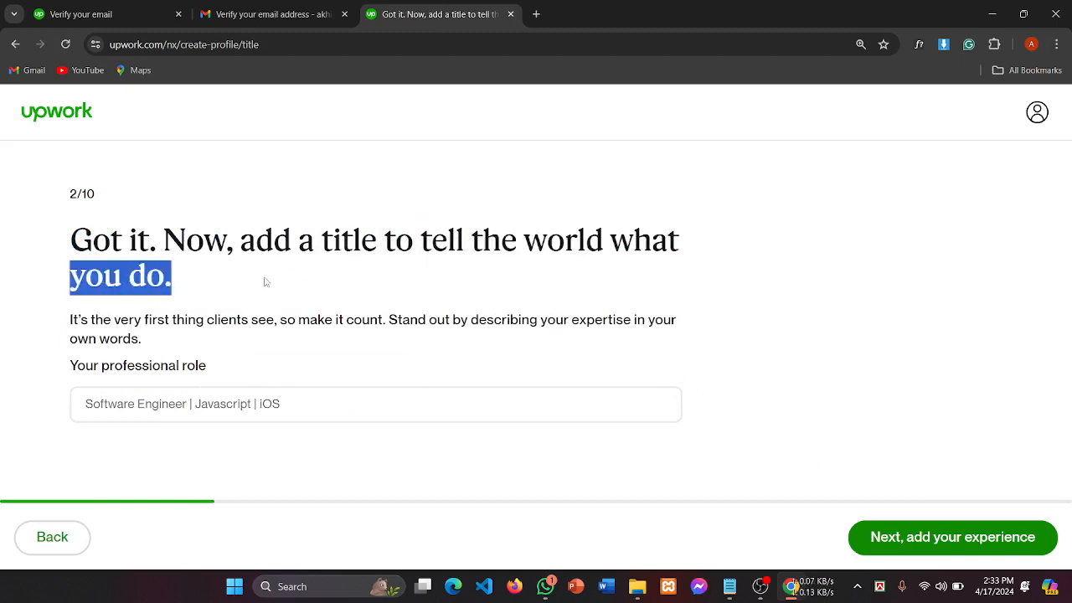
{"action": "left_click", "coordinate": [193, 410]}
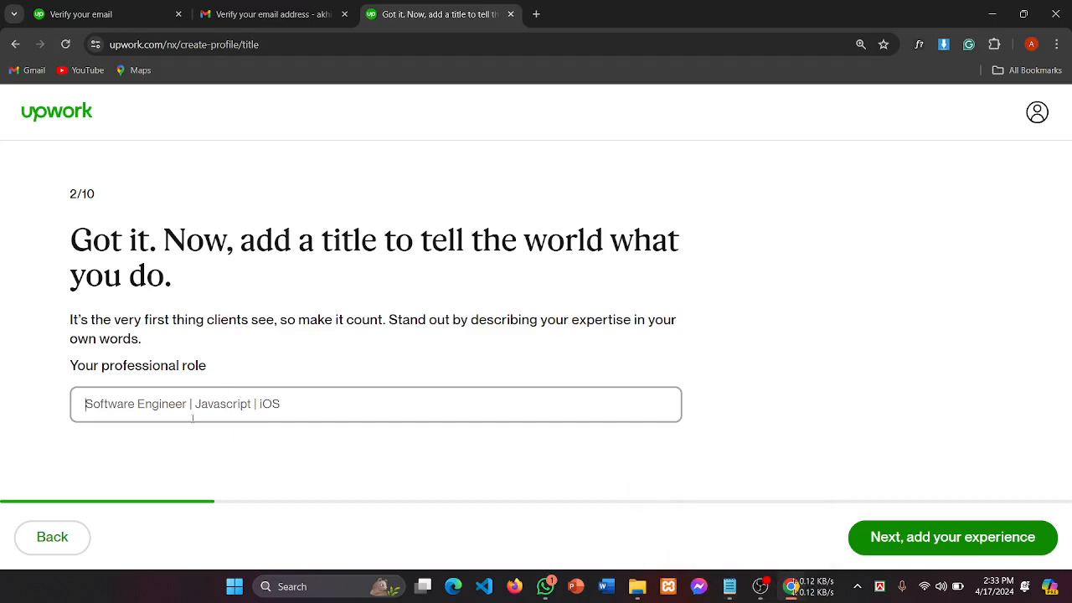
{"action": "left_click", "coordinate": [730, 589]}
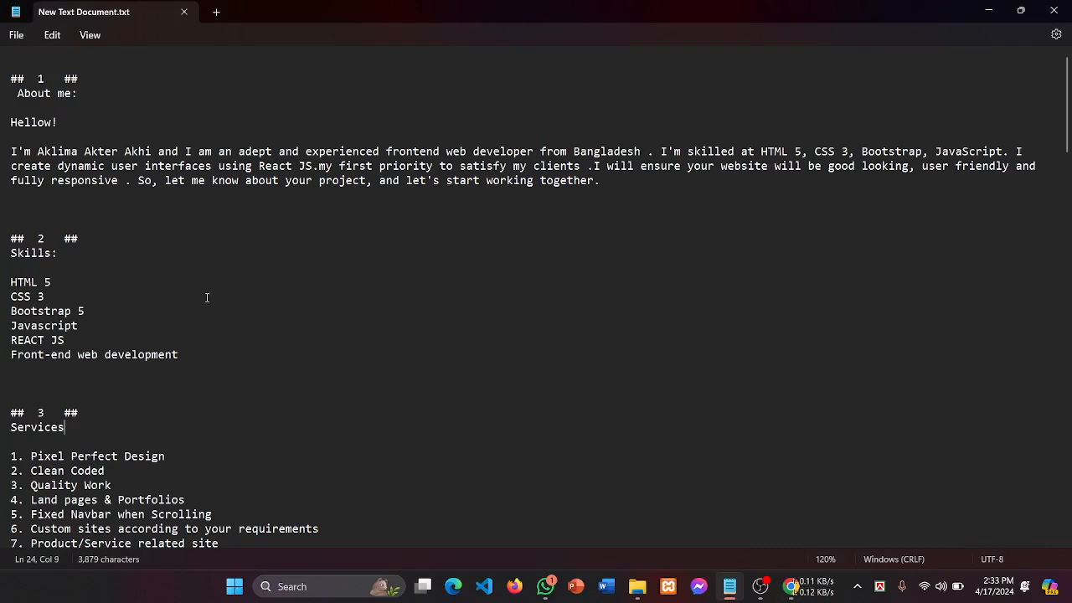
{"action": "scroll", "coordinate": [207, 297], "scroll_direction": "down", "scroll_amount": 5}
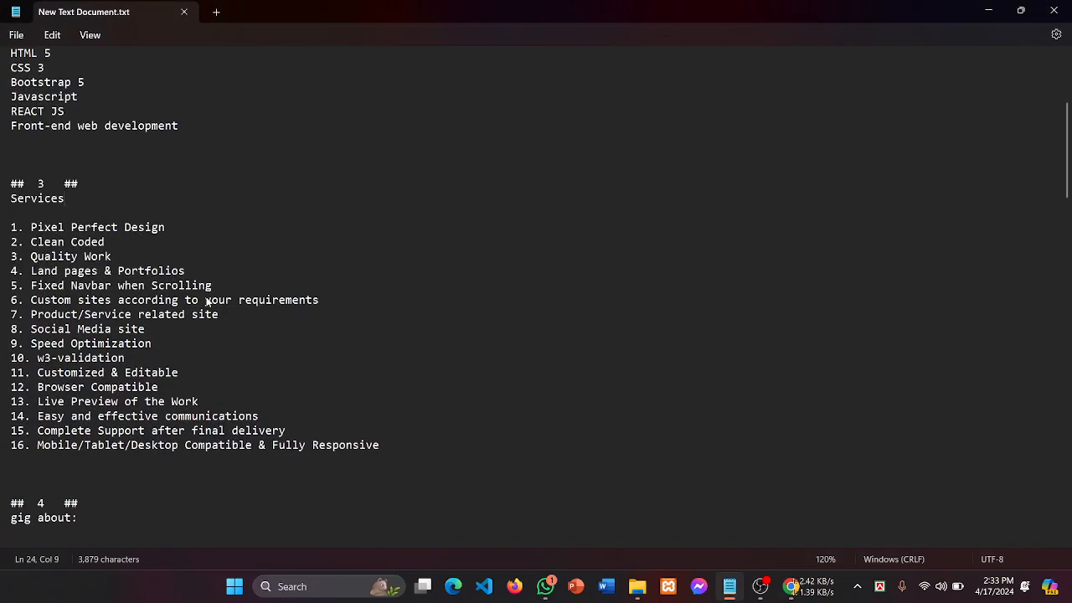
{"action": "scroll", "coordinate": [207, 301], "scroll_direction": "down", "scroll_amount": 9}
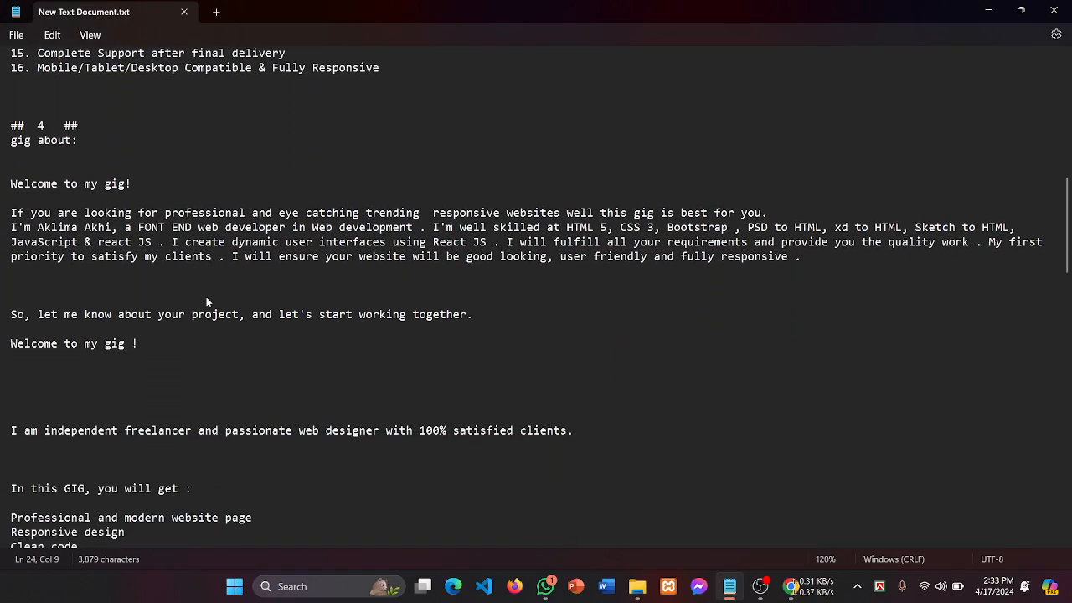
{"action": "scroll", "coordinate": [207, 299], "scroll_direction": "down", "scroll_amount": 8}
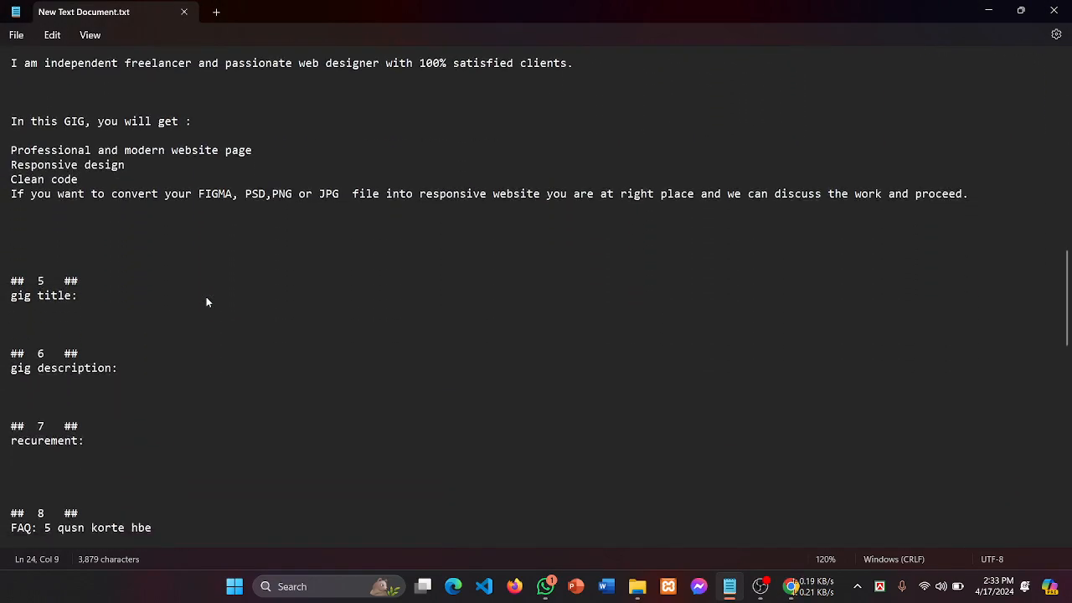
{"action": "scroll", "coordinate": [206, 296], "scroll_direction": "down", "scroll_amount": 9}
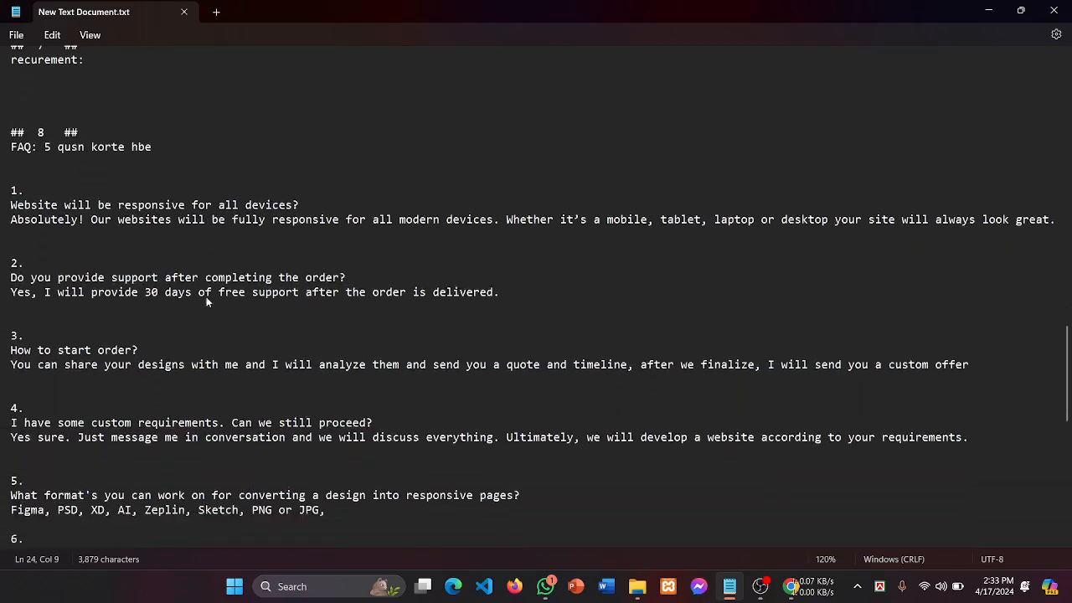
{"action": "scroll", "coordinate": [206, 296], "scroll_direction": "down", "scroll_amount": 2}
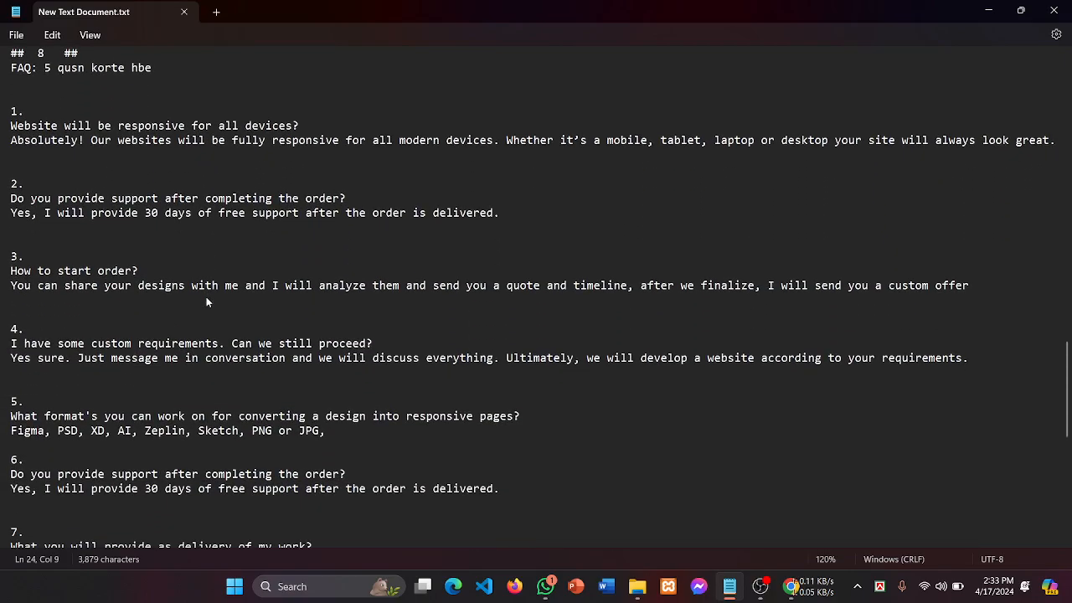
{"action": "scroll", "coordinate": [206, 297], "scroll_direction": "down", "scroll_amount": 2}
{"action": "scroll", "coordinate": [246, 264], "scroll_direction": "up", "scroll_amount": 6}
{"action": "scroll", "coordinate": [244, 267], "scroll_direction": "down", "scroll_amount": 9}
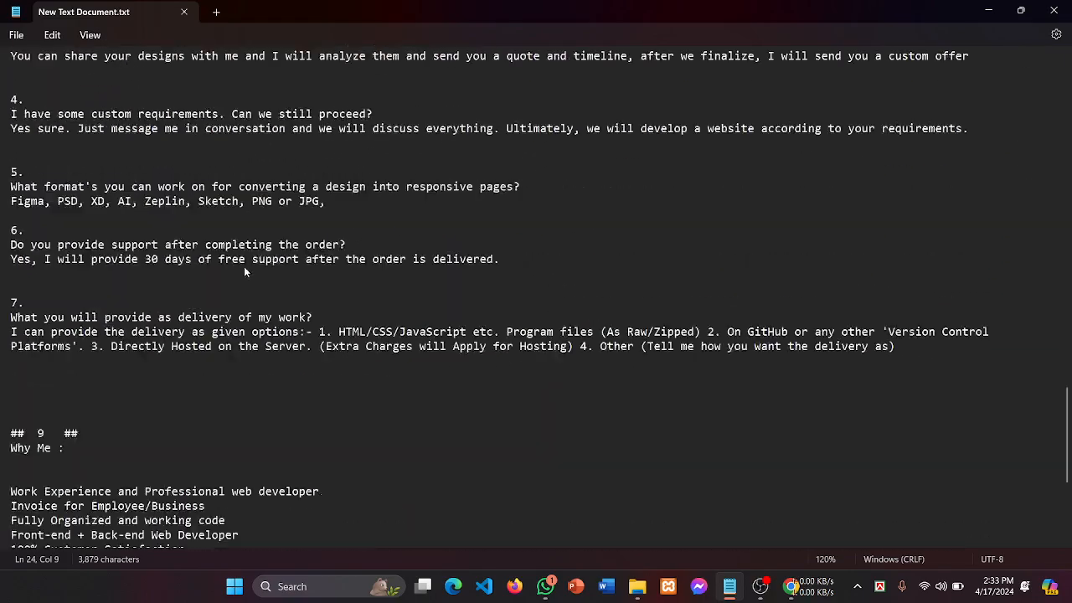
{"action": "scroll", "coordinate": [245, 271], "scroll_direction": "down", "scroll_amount": 6}
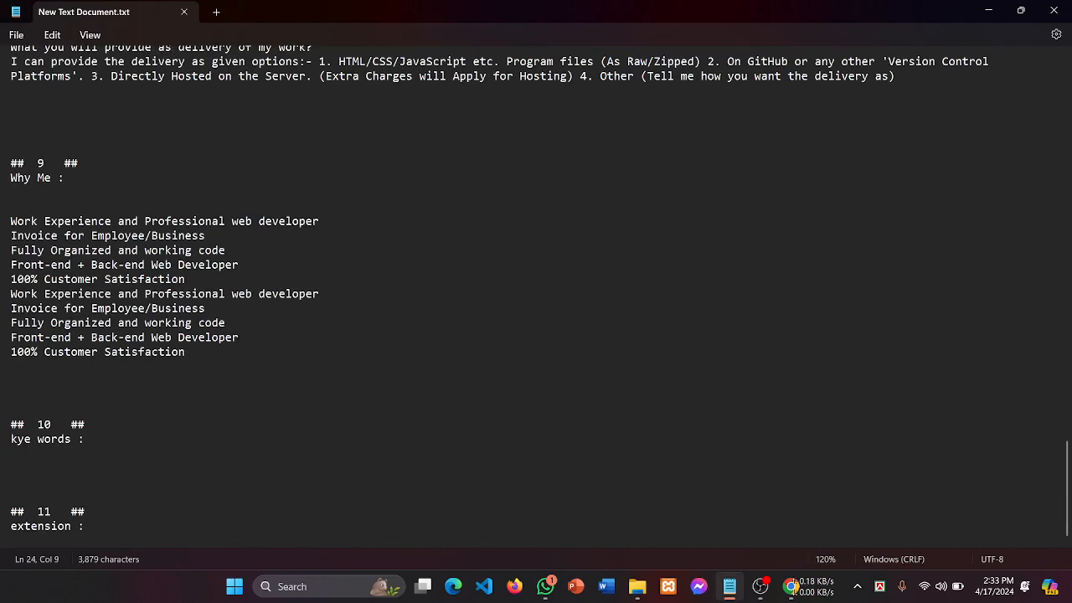
Step: Open the saved WhatsApp chat and expand the full introduction message with 'Read more'
{"action": "left_click", "coordinate": [547, 587]}
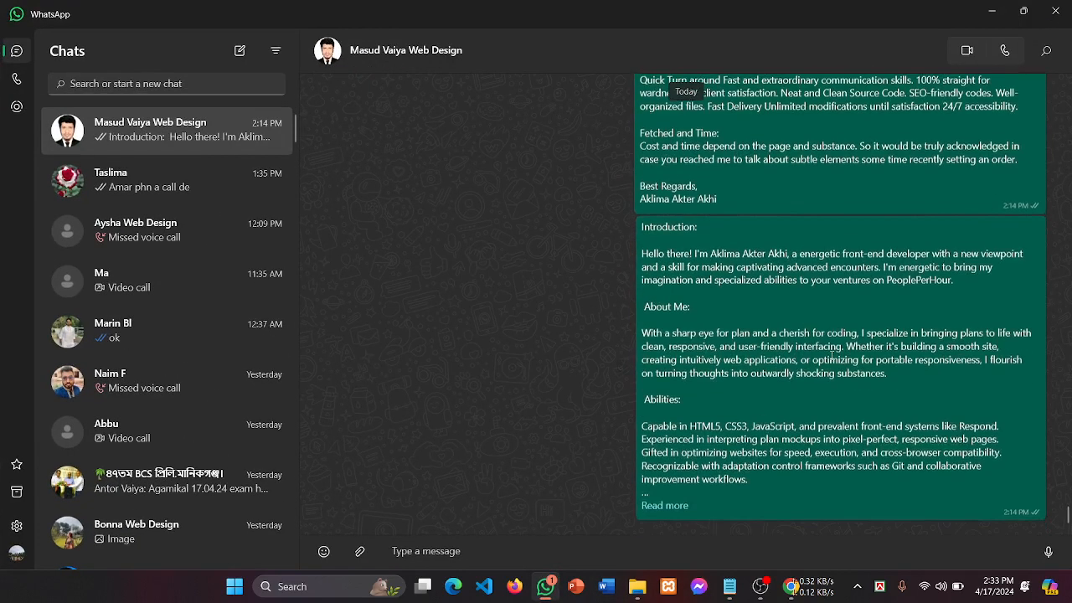
{"action": "scroll", "coordinate": [831, 325], "scroll_direction": "up", "scroll_amount": 3}
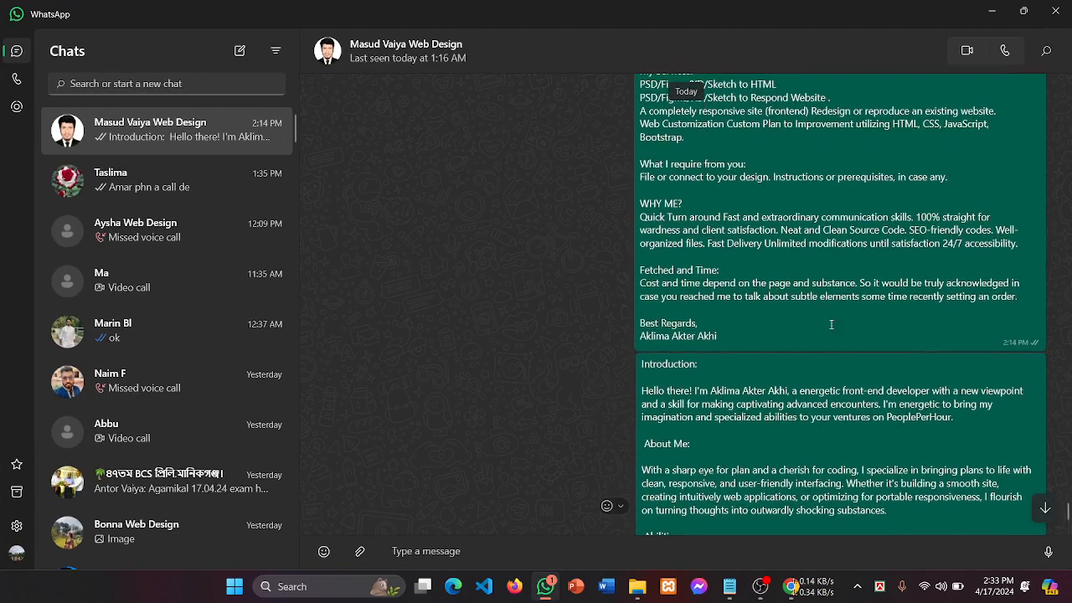
{"action": "scroll", "coordinate": [832, 325], "scroll_direction": "down", "scroll_amount": 3}
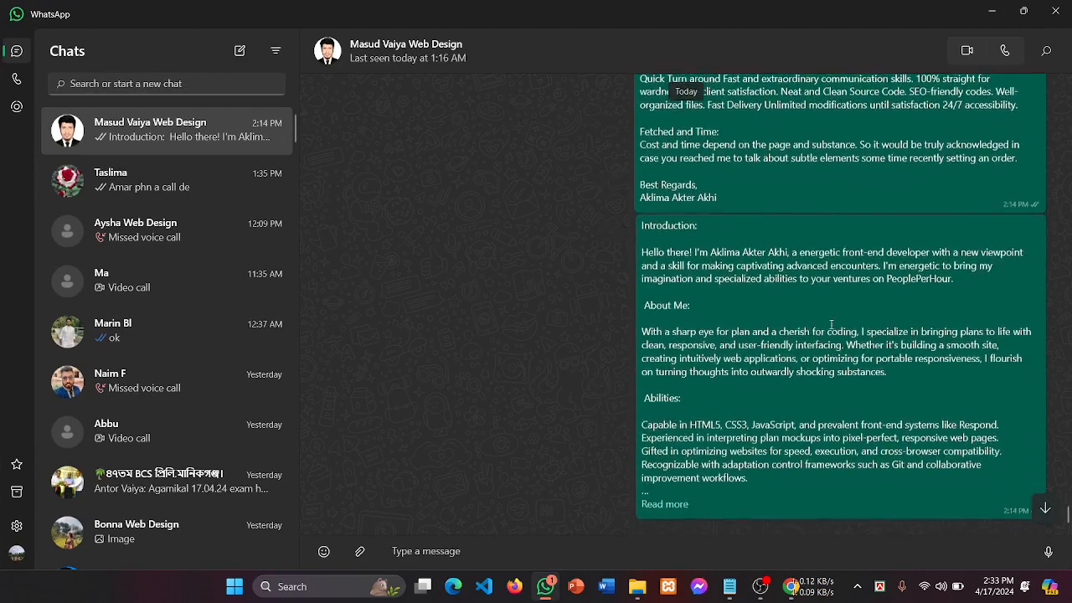
{"action": "left_click", "coordinate": [664, 502]}
{"action": "scroll", "coordinate": [714, 484], "scroll_direction": "down", "scroll_amount": 2}
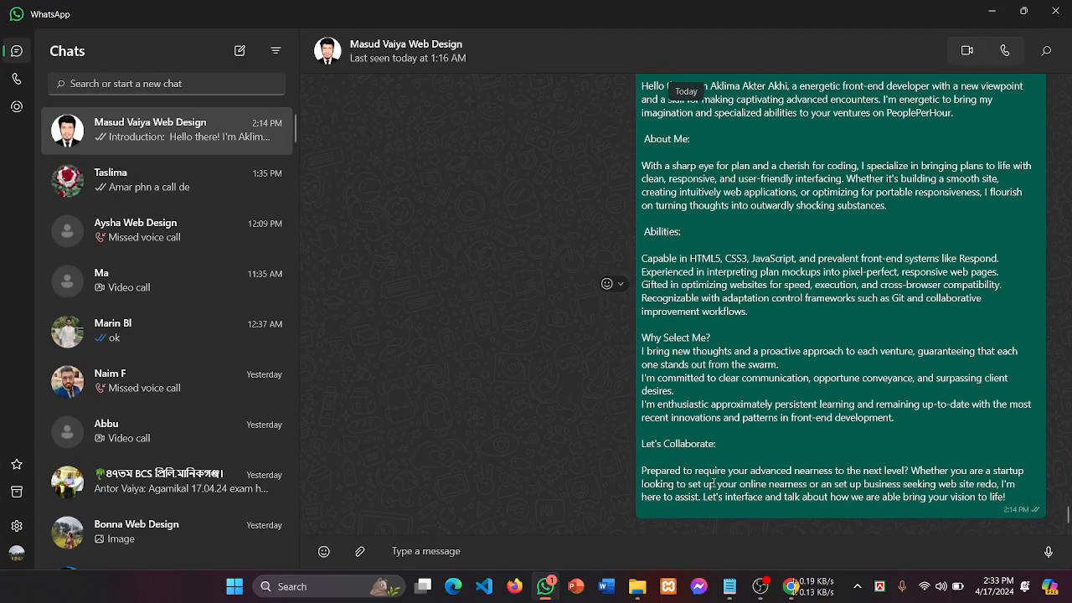
{"action": "scroll", "coordinate": [714, 483], "scroll_direction": "up", "scroll_amount": 3}
{"action": "scroll", "coordinate": [713, 483], "scroll_direction": "up", "scroll_amount": 3}
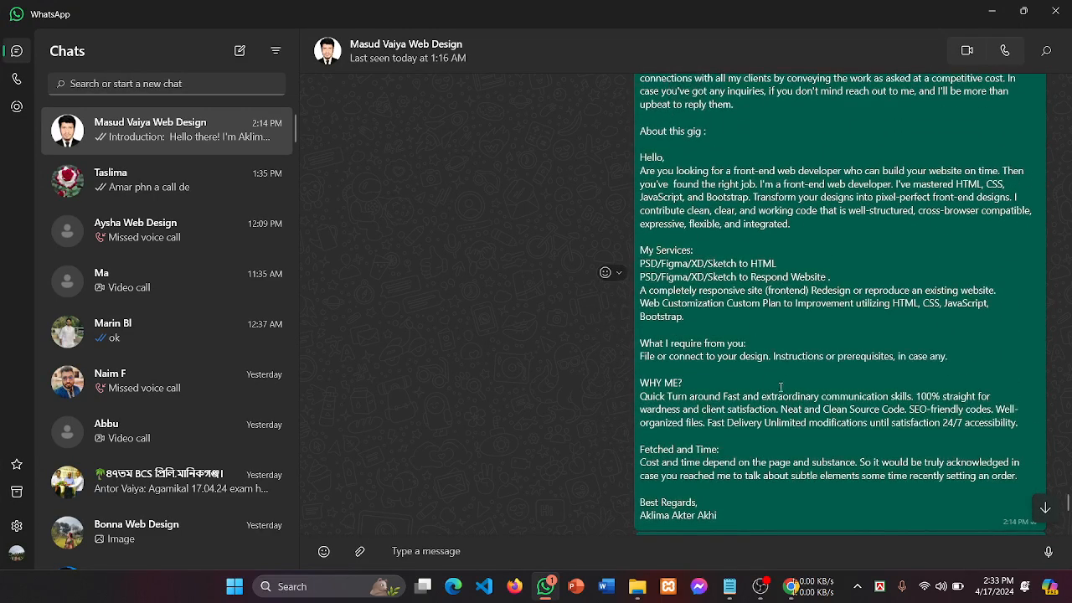
{"action": "scroll", "coordinate": [842, 402], "scroll_direction": "up", "scroll_amount": 2}
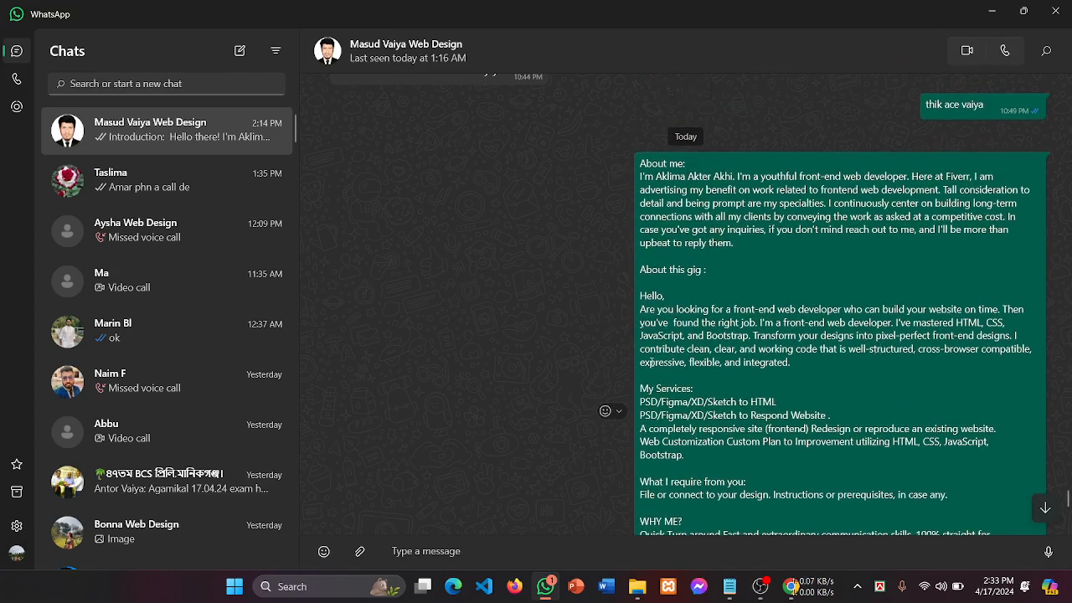
Step: Select parts of the profile write-up, then switch to the Upwork talent search in Firefox
{"action": "left_click_drag", "start_coordinate": [651, 362], "coordinate": [727, 463]}
{"action": "scroll", "coordinate": [727, 463], "scroll_direction": "down", "scroll_amount": 2}
{"action": "left_click_drag", "start_coordinate": [659, 380], "coordinate": [836, 411]}
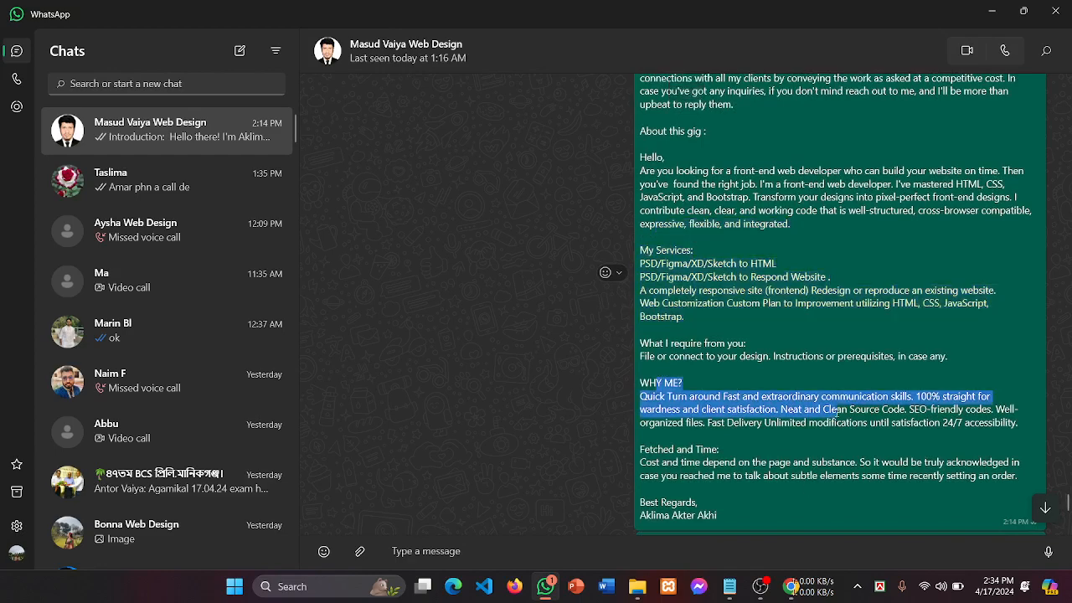
{"action": "left_click", "coordinate": [760, 586]}
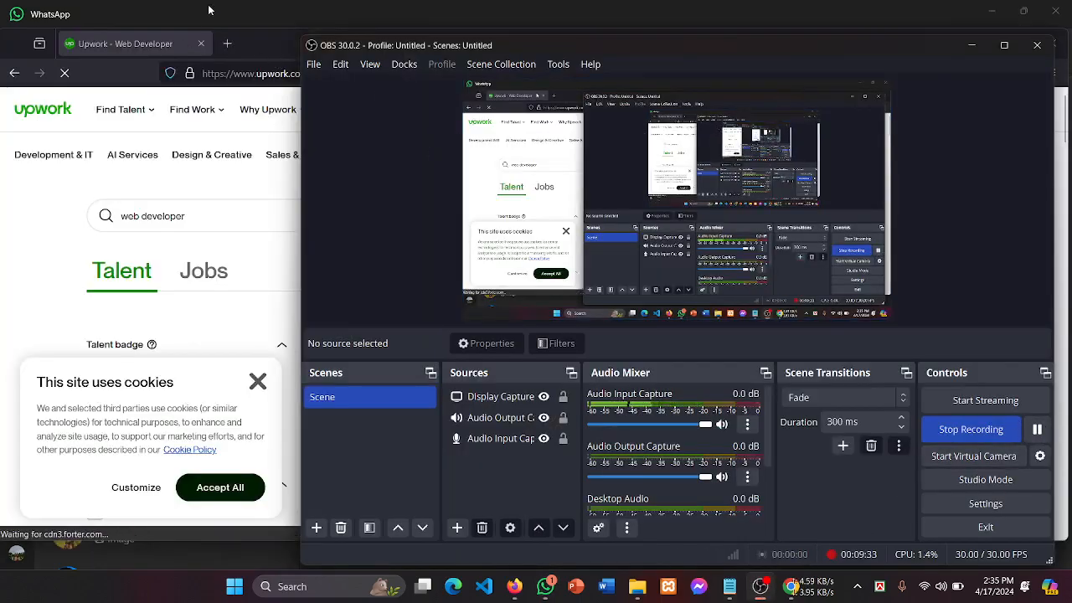
{"action": "left_click", "coordinate": [211, 10]}
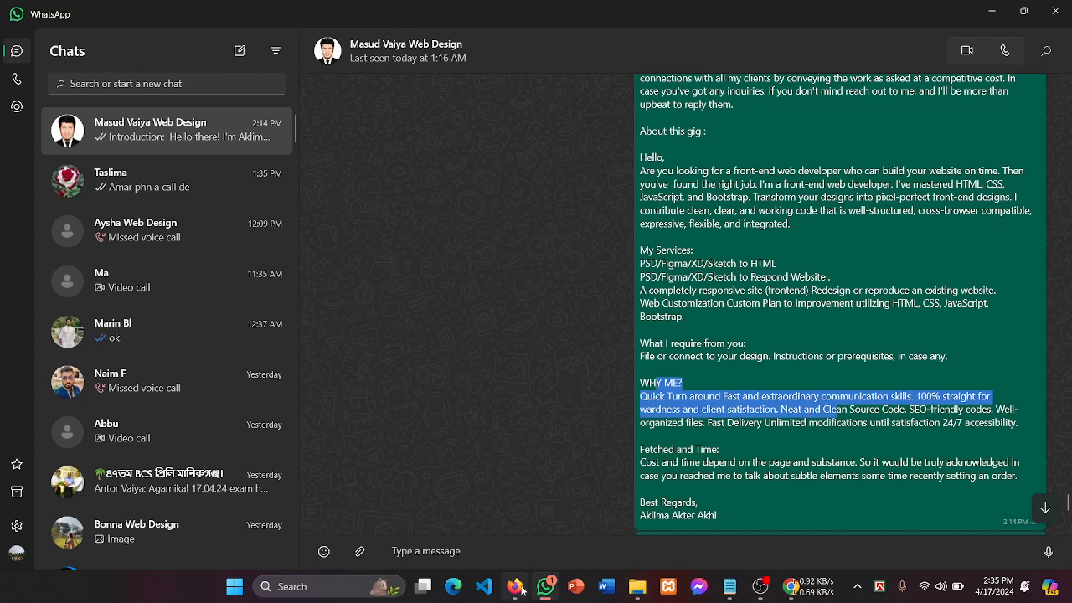
{"action": "left_click", "coordinate": [515, 586]}
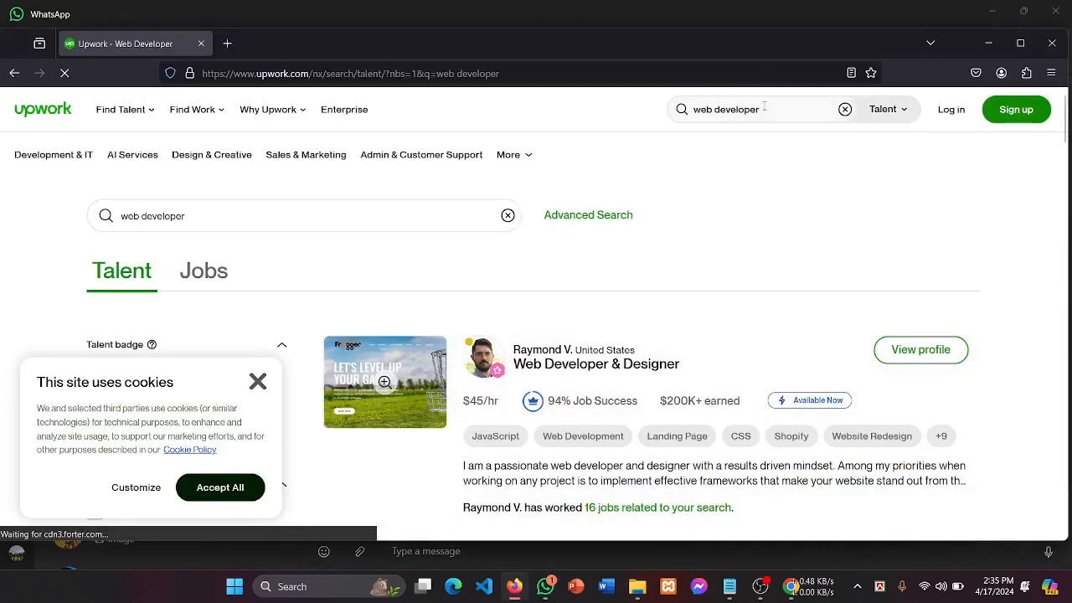
Step: Dismiss the search suggestions and preview, then close, the first freelancer's profile
{"action": "left_click", "coordinate": [764, 108]}
{"action": "left_click", "coordinate": [591, 113]}
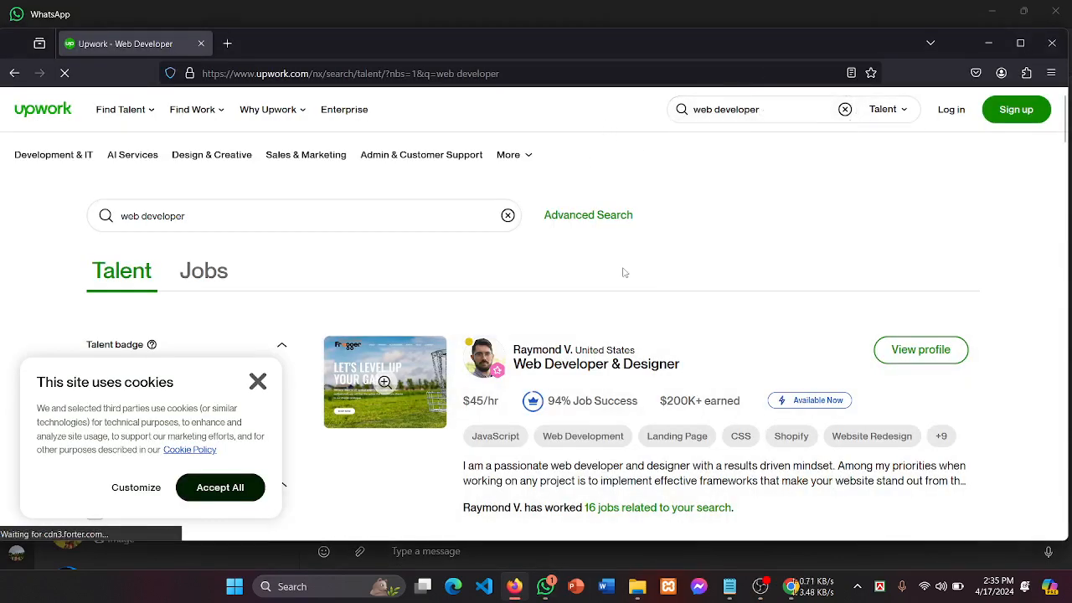
{"action": "scroll", "coordinate": [633, 282], "scroll_direction": "down", "scroll_amount": 2}
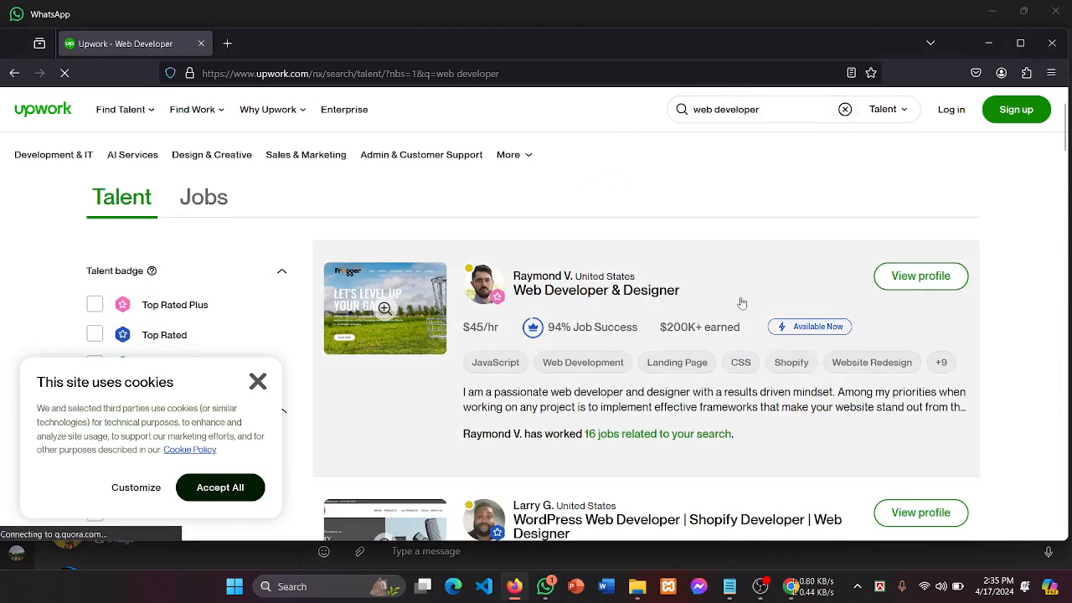
{"action": "left_click_drag", "start_coordinate": [743, 303], "coordinate": [506, 285]}
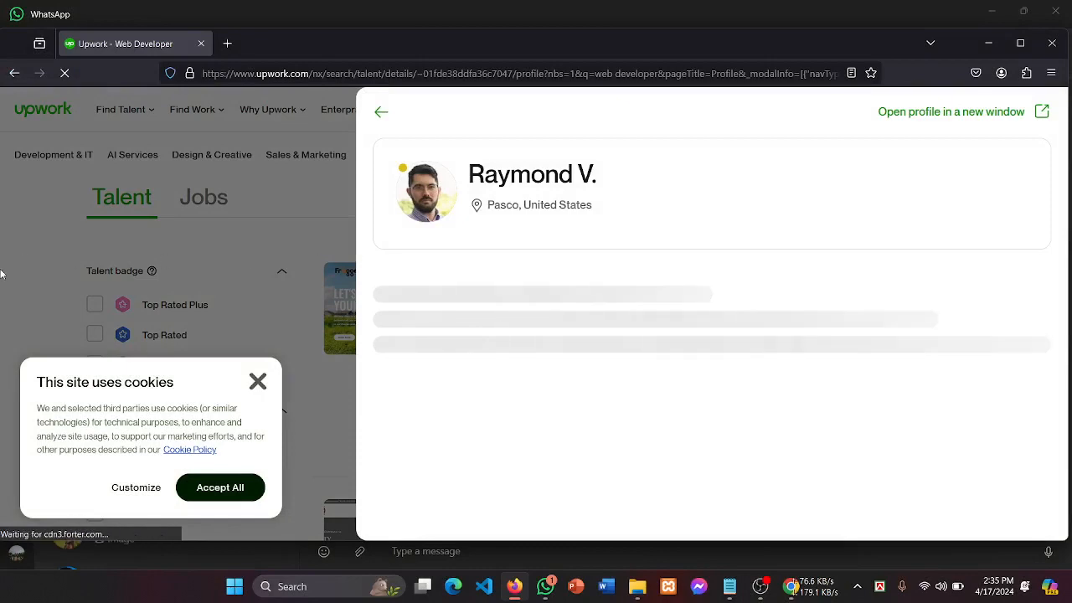
{"action": "left_click", "coordinate": [1, 273]}
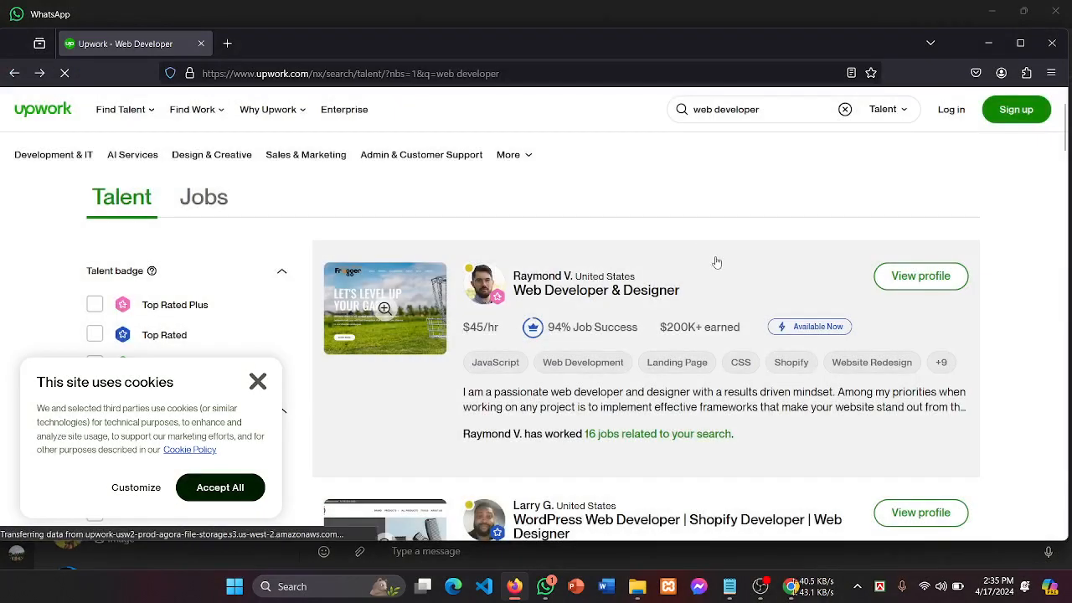
{"action": "left_click", "coordinate": [717, 262]}
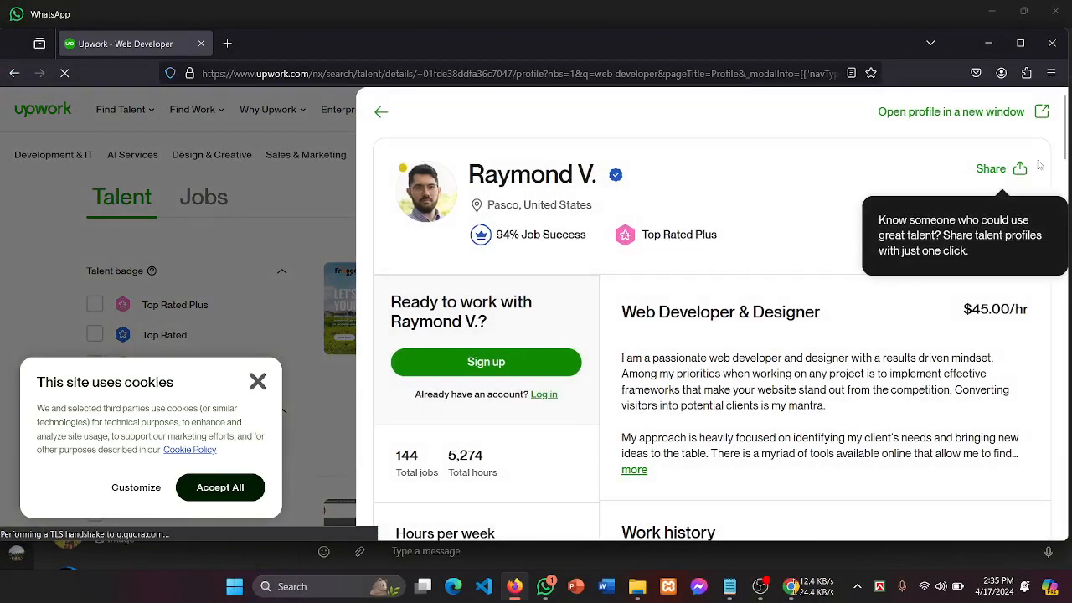
{"action": "left_click", "coordinate": [2, 269]}
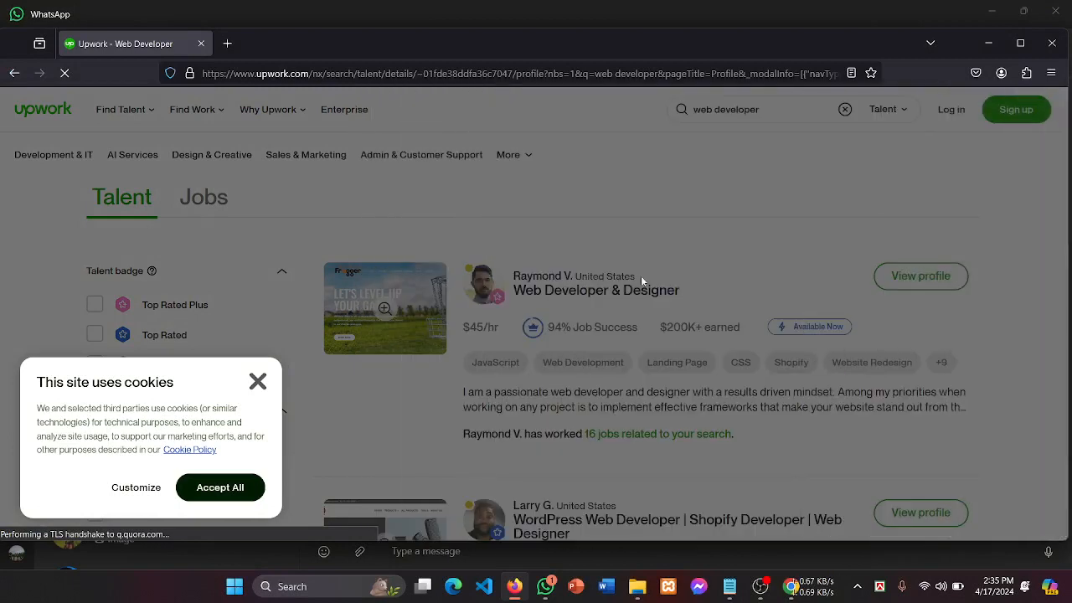
Step: Scroll the web developer results down to the 'WordPress developer, Web developer' listing
{"action": "scroll", "coordinate": [642, 279], "scroll_direction": "down", "scroll_amount": 1}
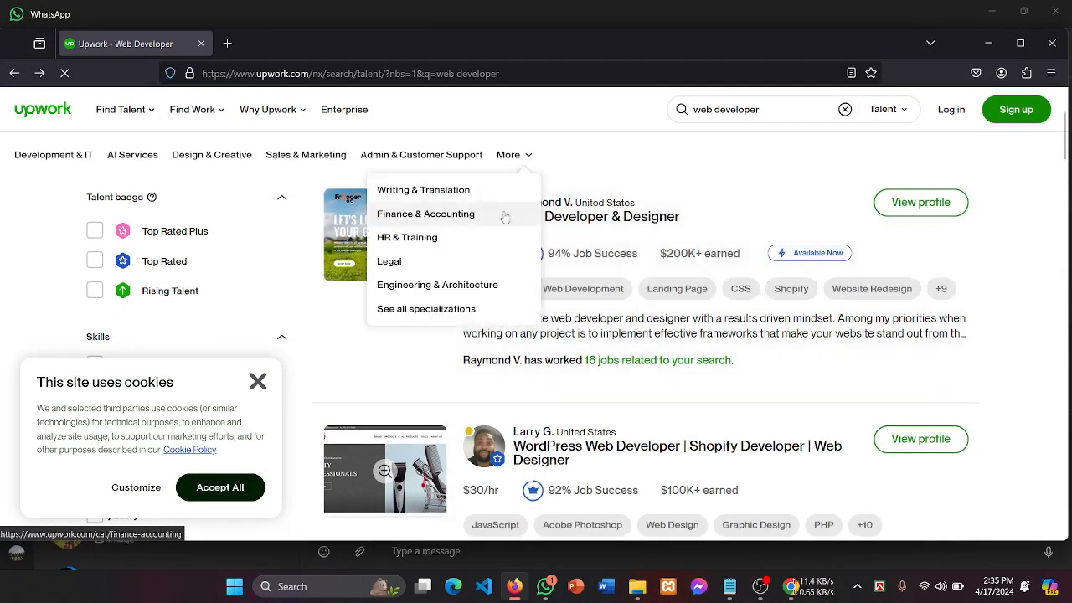
{"action": "scroll", "coordinate": [519, 378], "scroll_direction": "down", "scroll_amount": 1}
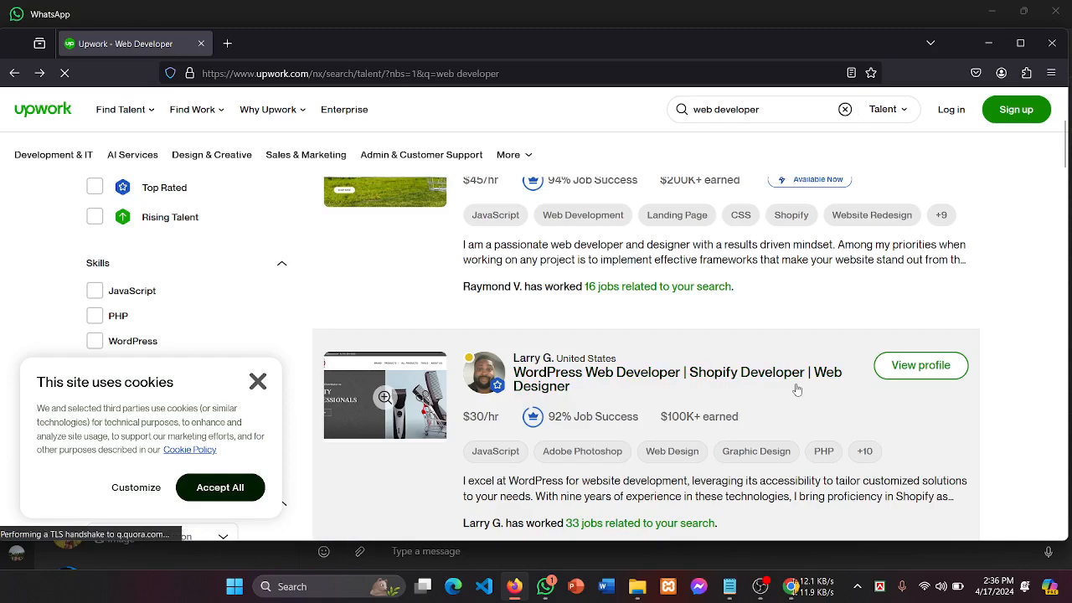
{"action": "scroll", "coordinate": [797, 390], "scroll_direction": "down", "scroll_amount": 2}
{"action": "scroll", "coordinate": [564, 308], "scroll_direction": "down", "scroll_amount": 2}
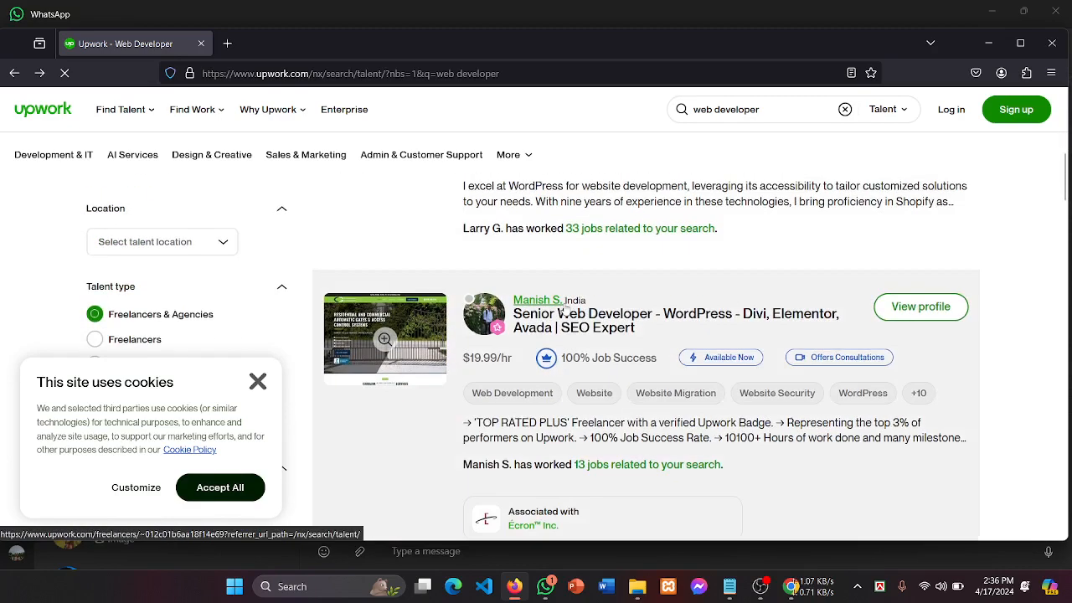
{"action": "scroll", "coordinate": [605, 330], "scroll_direction": "down", "scroll_amount": 2}
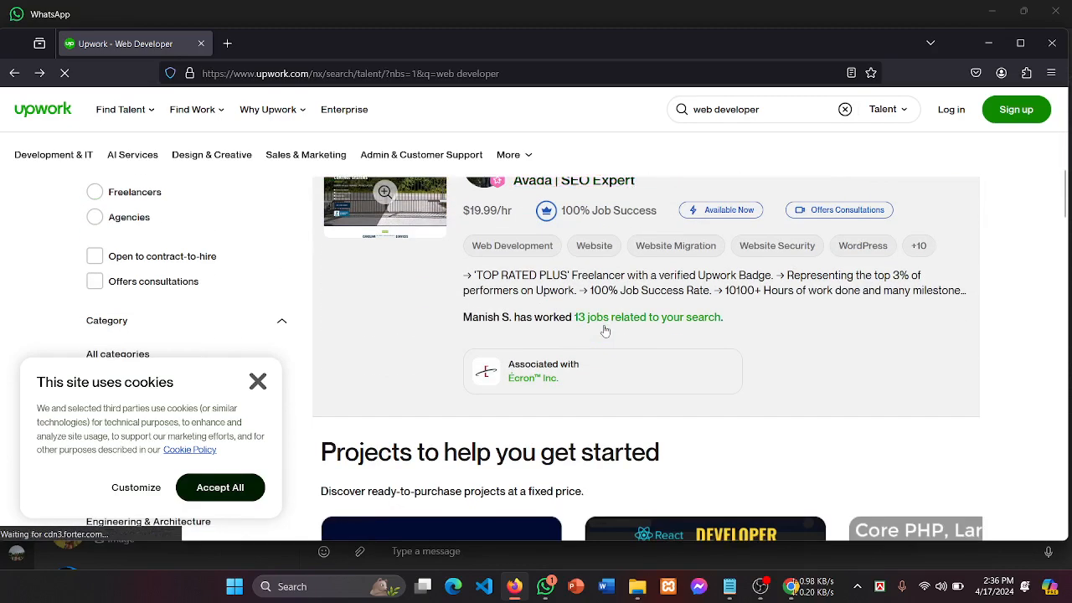
{"action": "scroll", "coordinate": [606, 331], "scroll_direction": "down", "scroll_amount": 3}
{"action": "scroll", "coordinate": [606, 331], "scroll_direction": "down", "scroll_amount": 2}
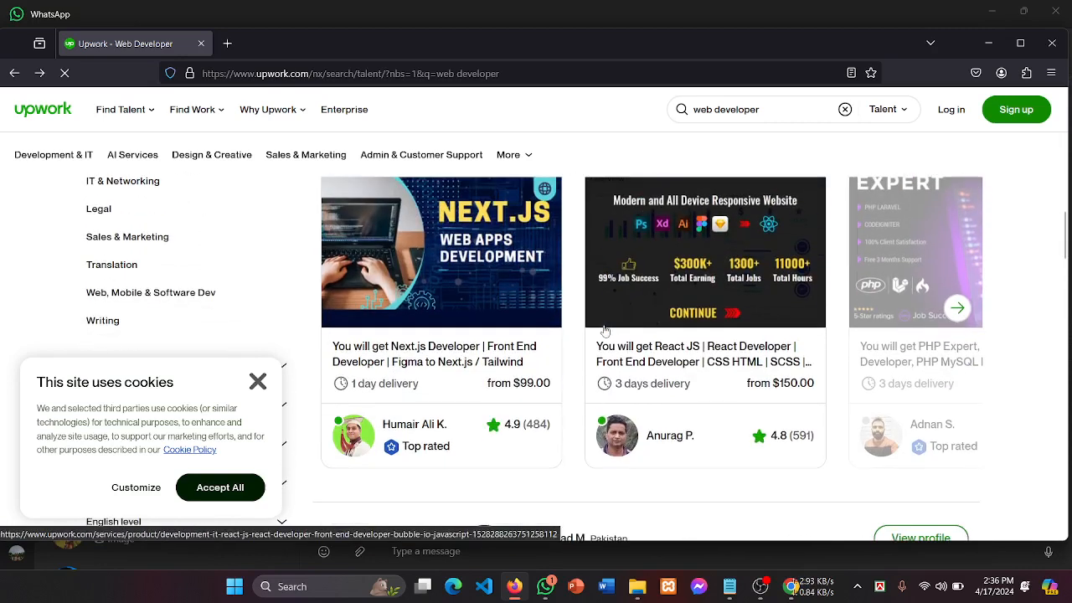
{"action": "scroll", "coordinate": [606, 331], "scroll_direction": "down", "scroll_amount": 2}
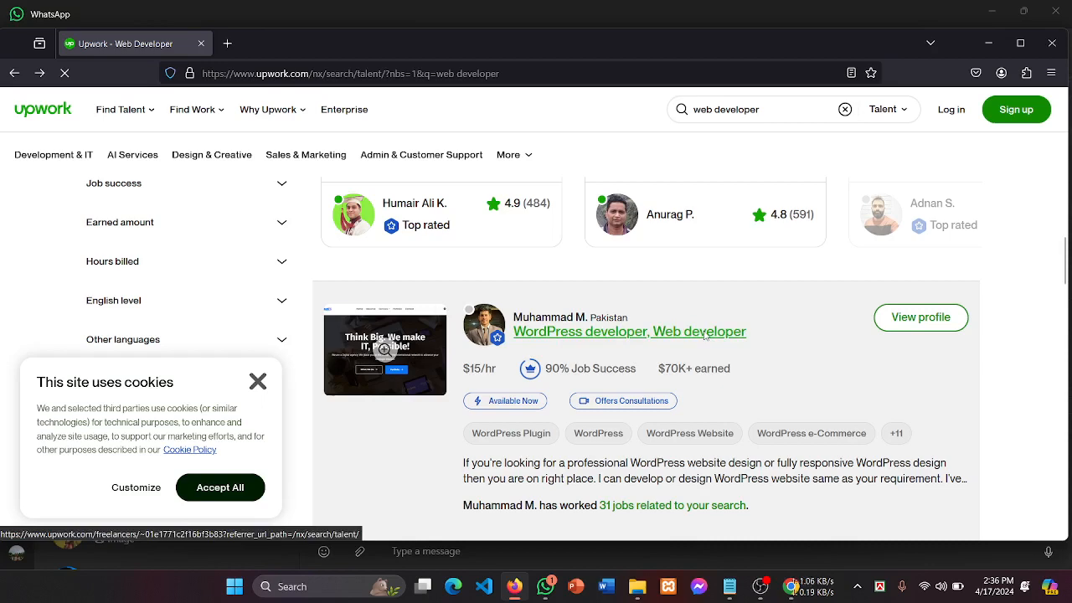
{"action": "scroll", "coordinate": [706, 335], "scroll_direction": "up", "scroll_amount": 2}
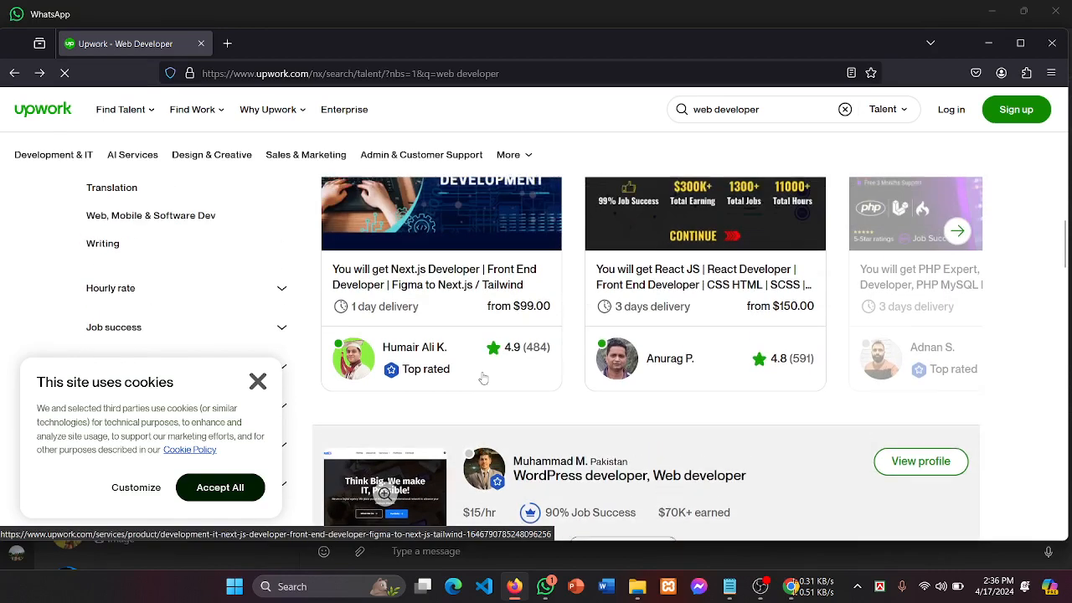
{"action": "scroll", "coordinate": [483, 379], "scroll_direction": "up", "scroll_amount": 1}
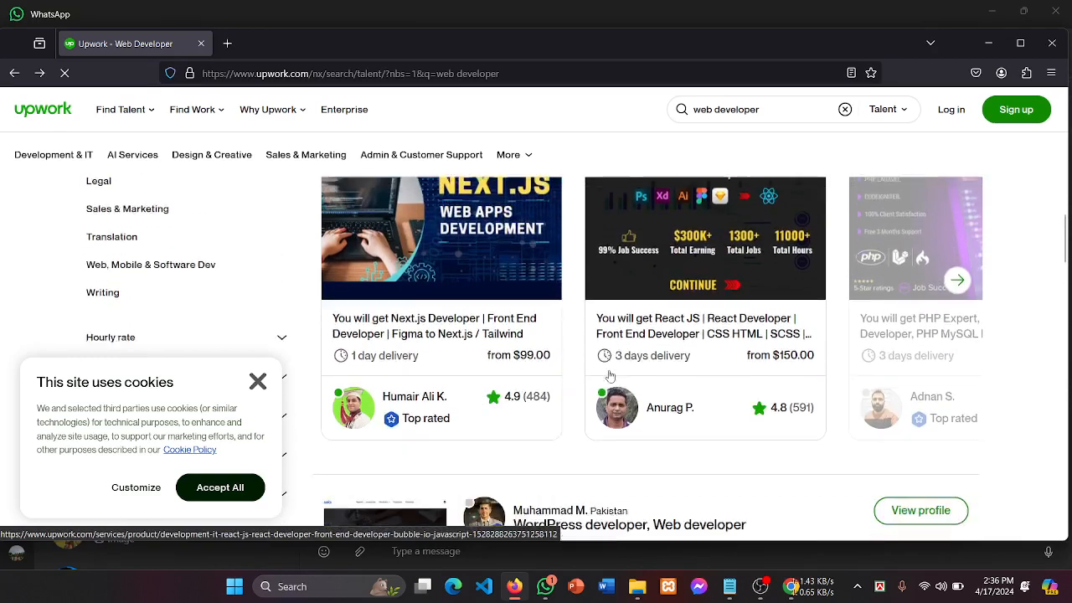
{"action": "scroll", "coordinate": [610, 376], "scroll_direction": "down", "scroll_amount": 3}
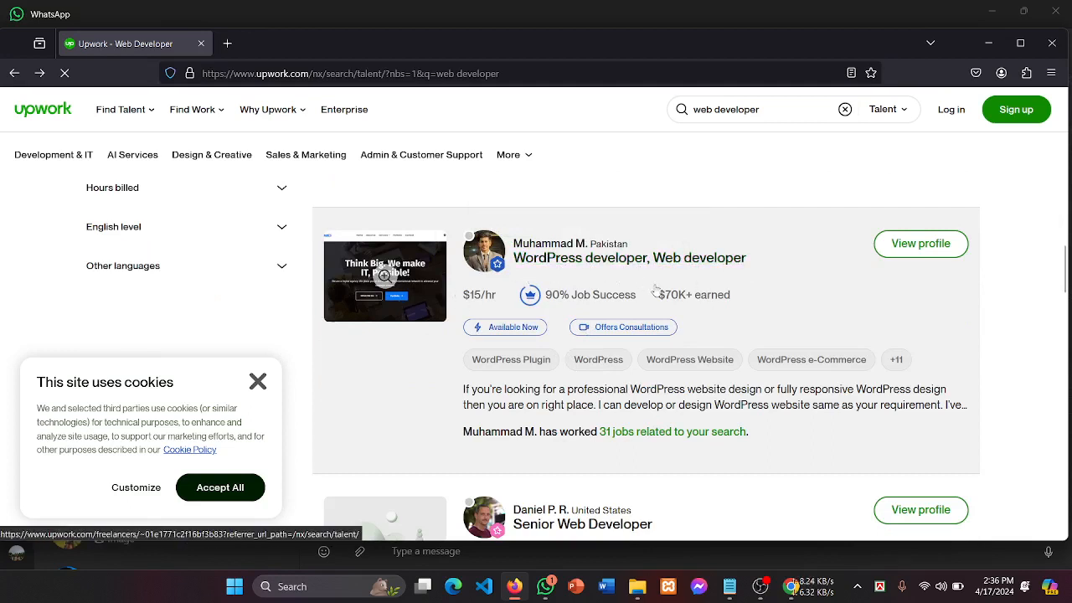
Step: Copy the title 'WordPress developer, Web developer' and return to the profile title step
{"action": "left_click_drag", "start_coordinate": [766, 264], "coordinate": [511, 272]}
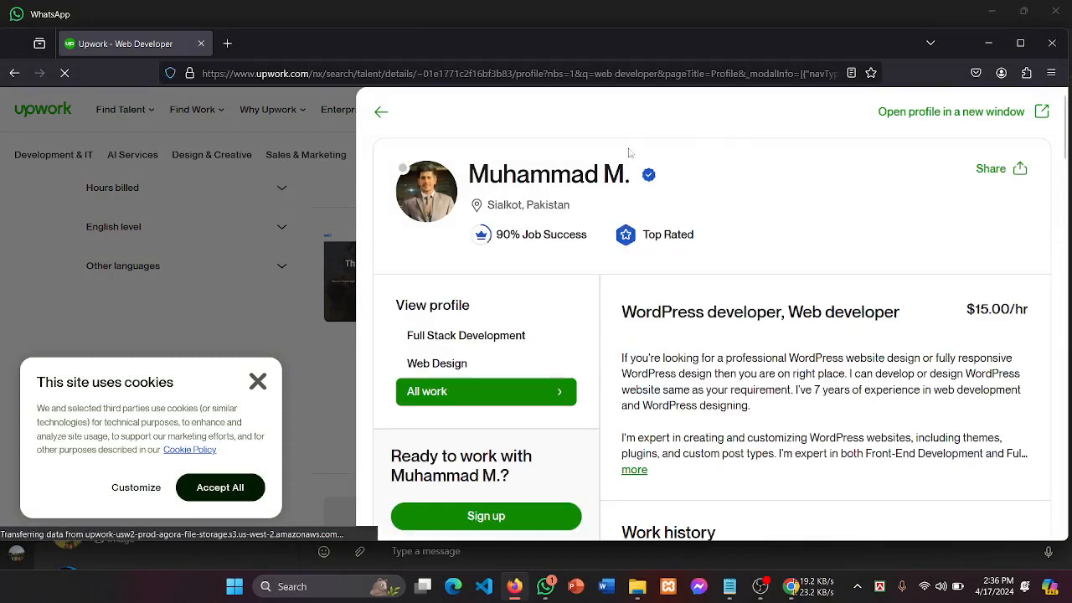
{"action": "left_click_drag", "start_coordinate": [911, 317], "coordinate": [620, 315]}
{"action": "key", "text": "ctrl+c"}
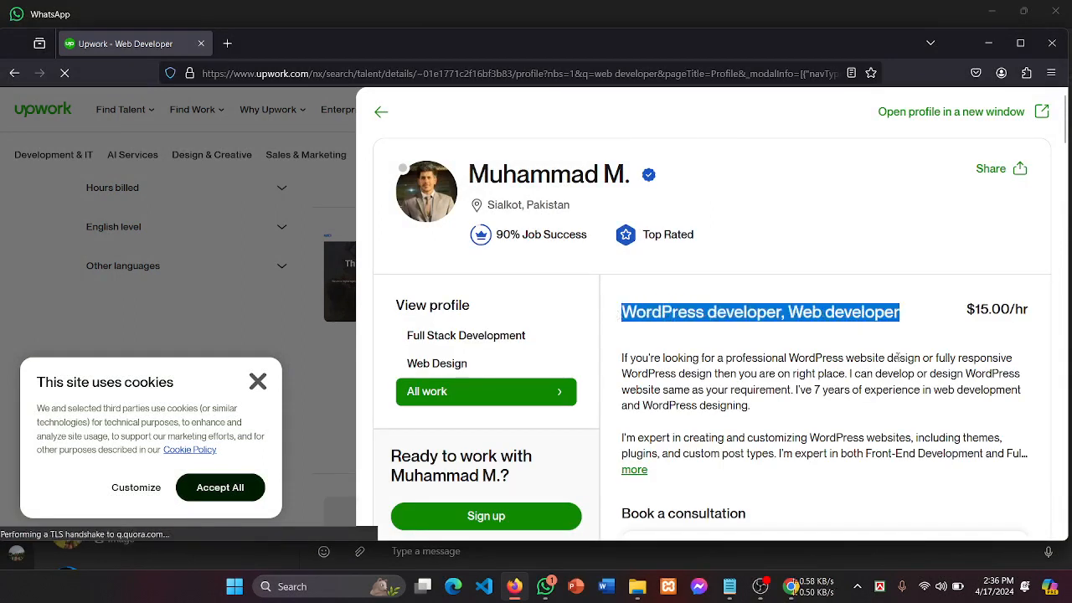
{"action": "left_click", "coordinate": [764, 152]}
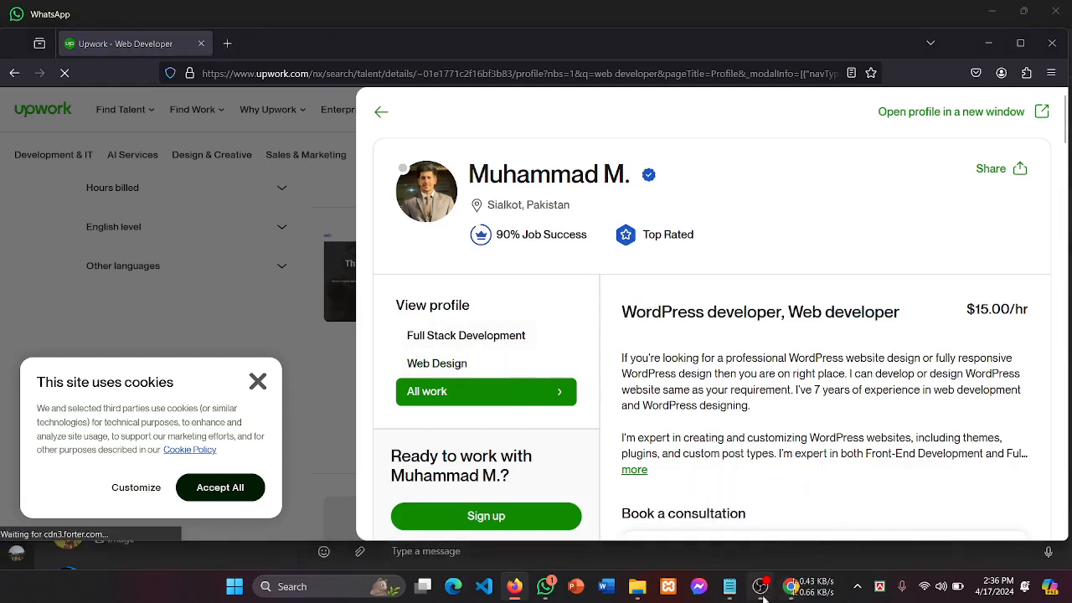
{"action": "left_click", "coordinate": [791, 586]}
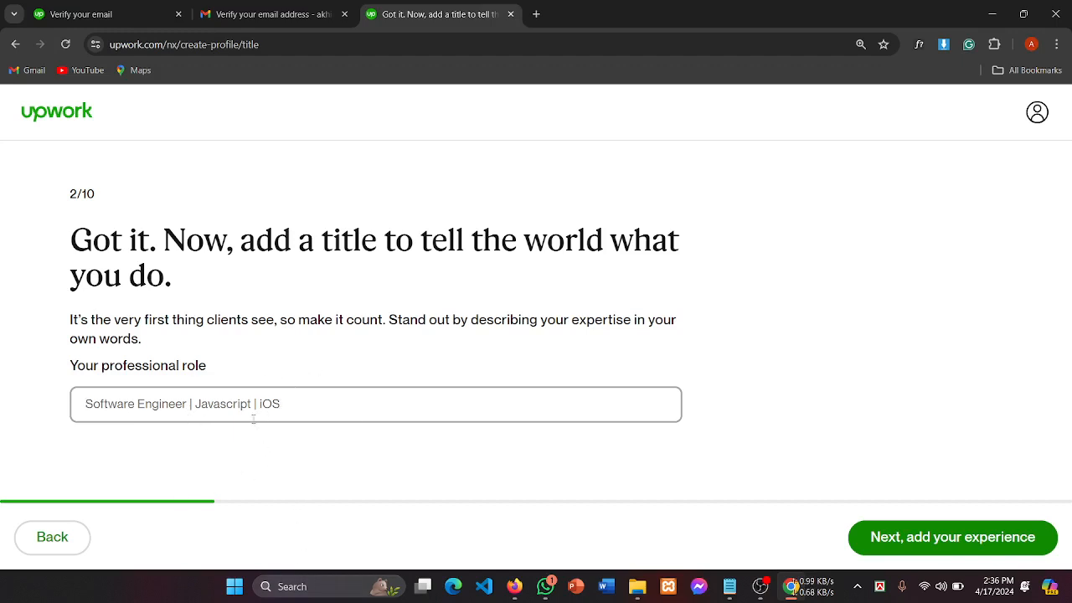
Step: Paste the copied title into the role field, replacing the comma with |
{"action": "key", "text": "ctrl+v"}
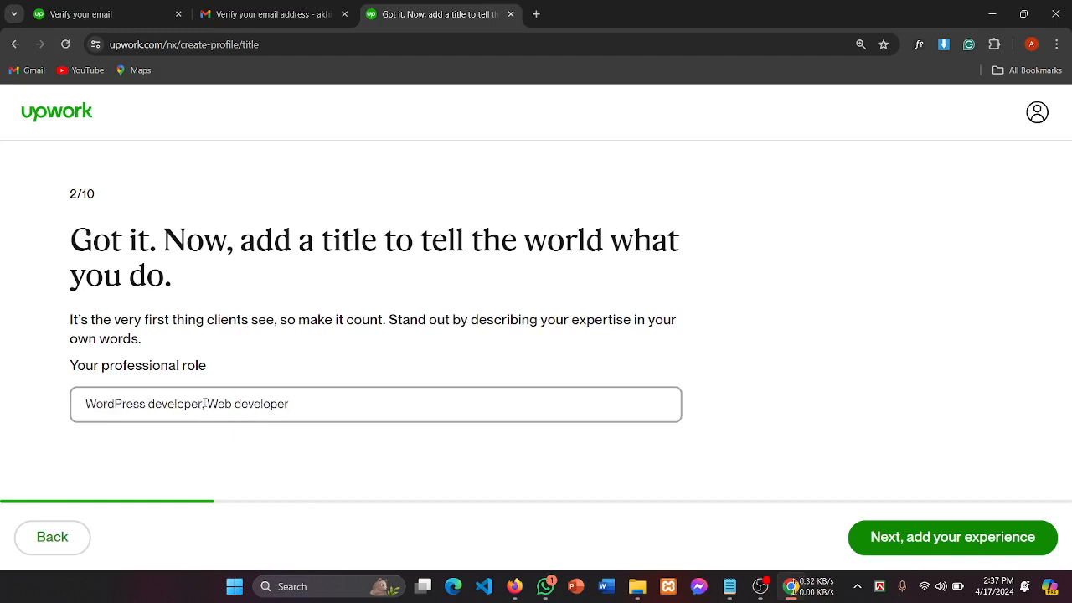
{"action": "key", "text": "BackSpace"}
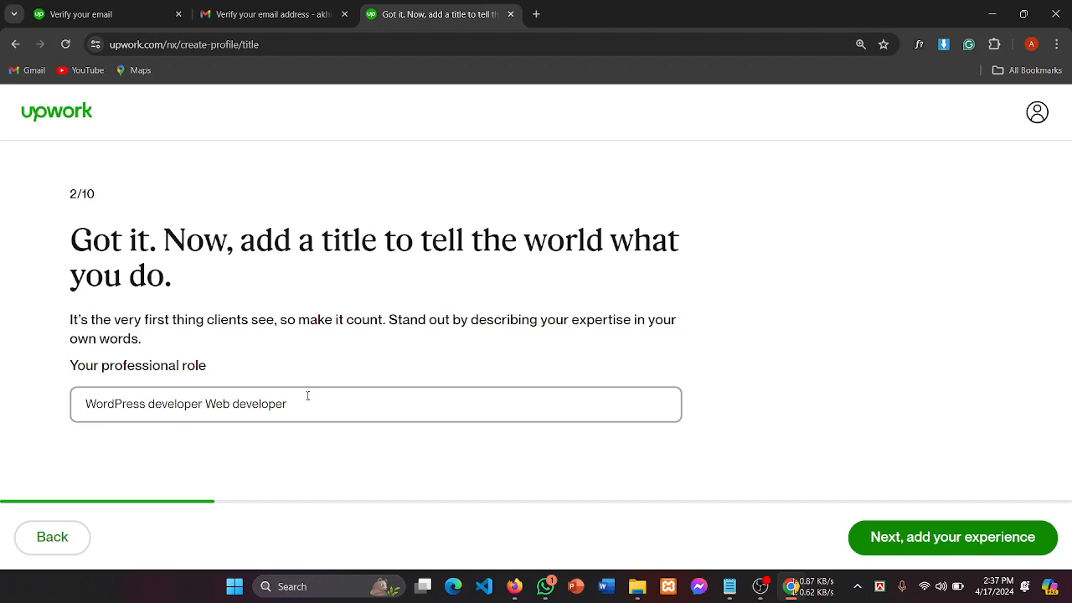
{"action": "type", "text": "|"}
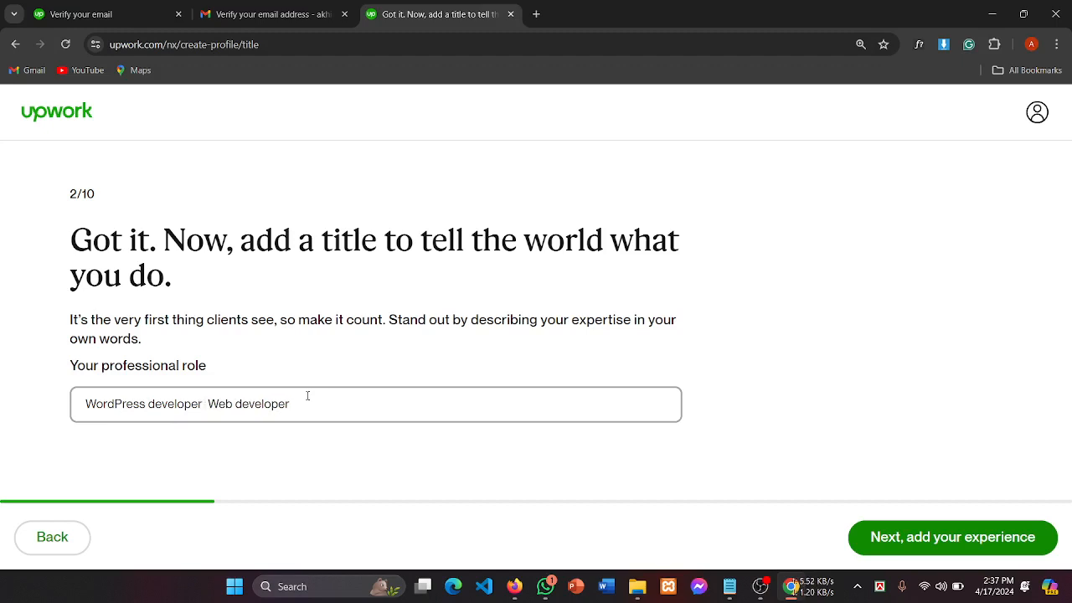
{"action": "type", "text": "|"}
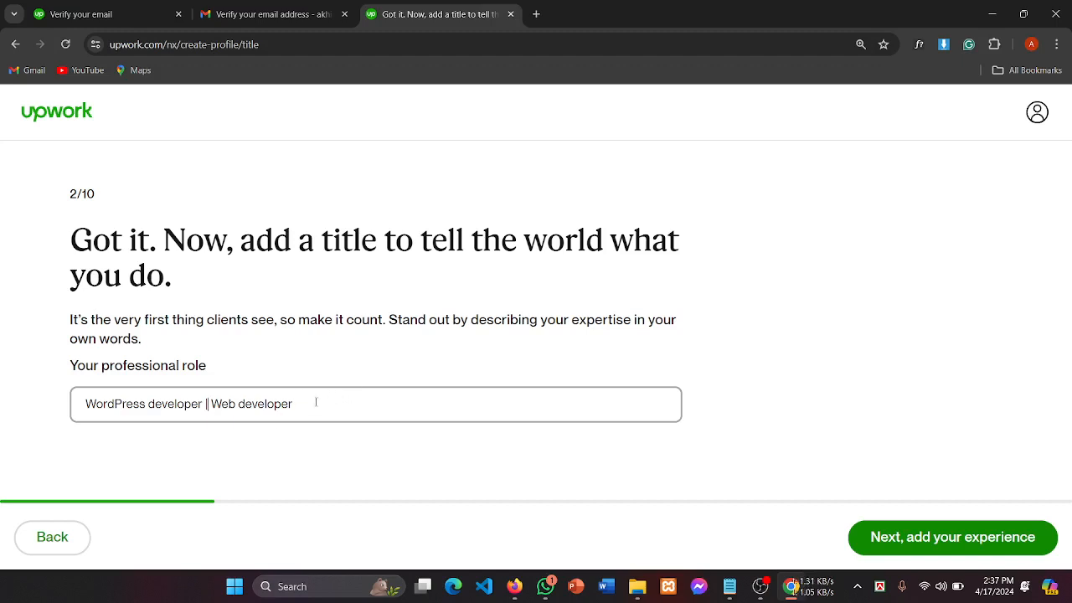
Step: Append '| Web Designer' to the end of the professional role title
{"action": "left_click", "coordinate": [312, 407]}
{"action": "type", "text": "wpo"}
{"action": "key", "text": "BackSpace"}
{"action": "key", "text": "BackSpace"}
{"action": "key", "text": "BackSpace"}
{"action": "type", "text": "Web Desi"}
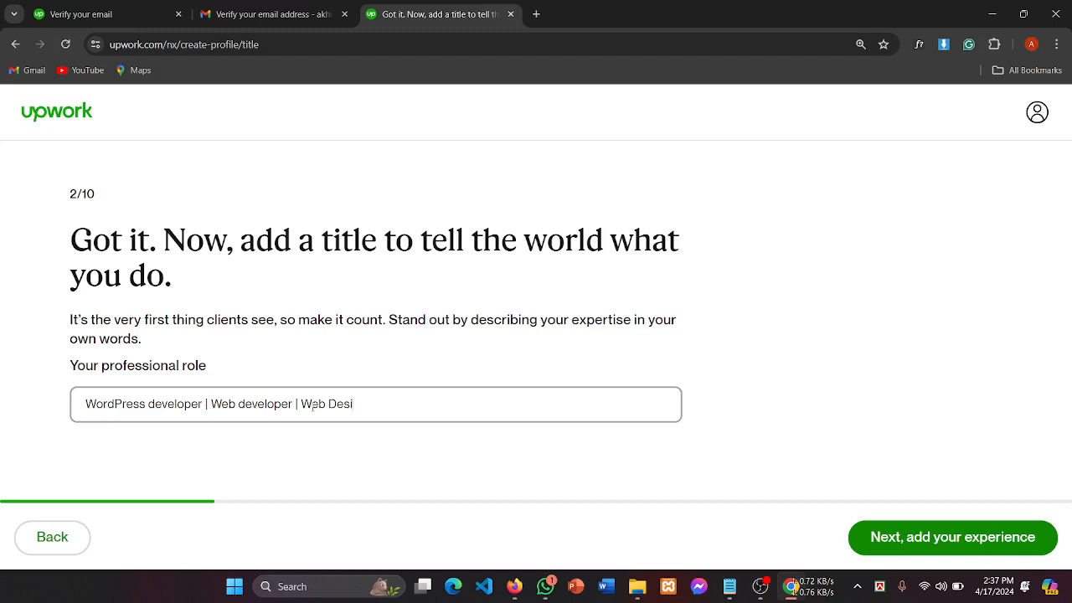
{"action": "type", "text": "n"}
{"action": "key", "text": "BackSpace"}
{"action": "type", "text": "gner"}
{"action": "left_click_drag", "start_coordinate": [399, 404], "coordinate": [2, 414]}
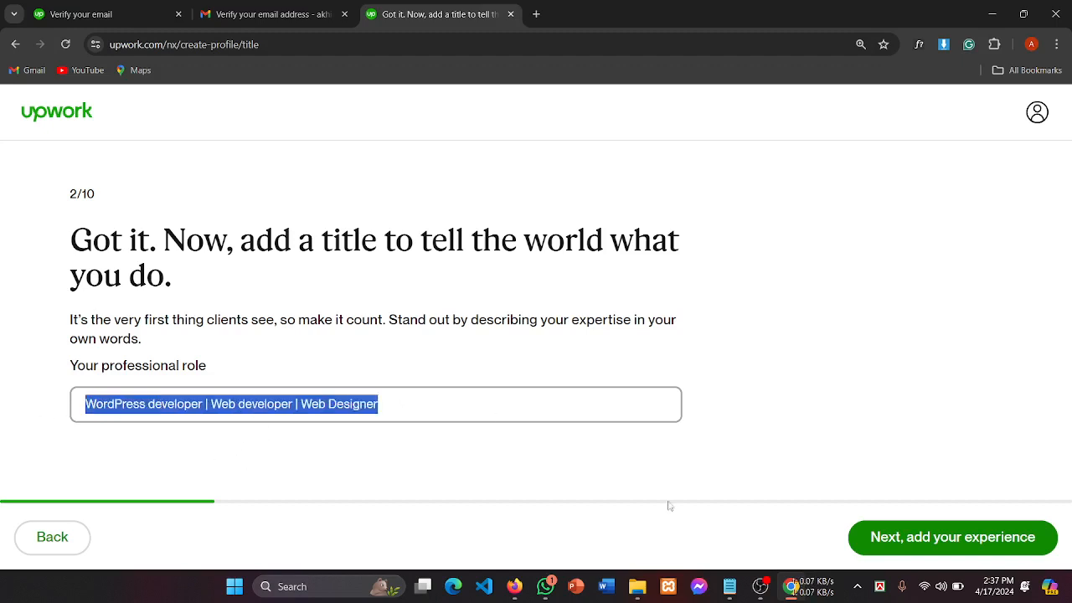
Step: Double the separators so the title reads 'WordPress developer || Web developer || Web Designer'
{"action": "left_click", "coordinate": [466, 405]}
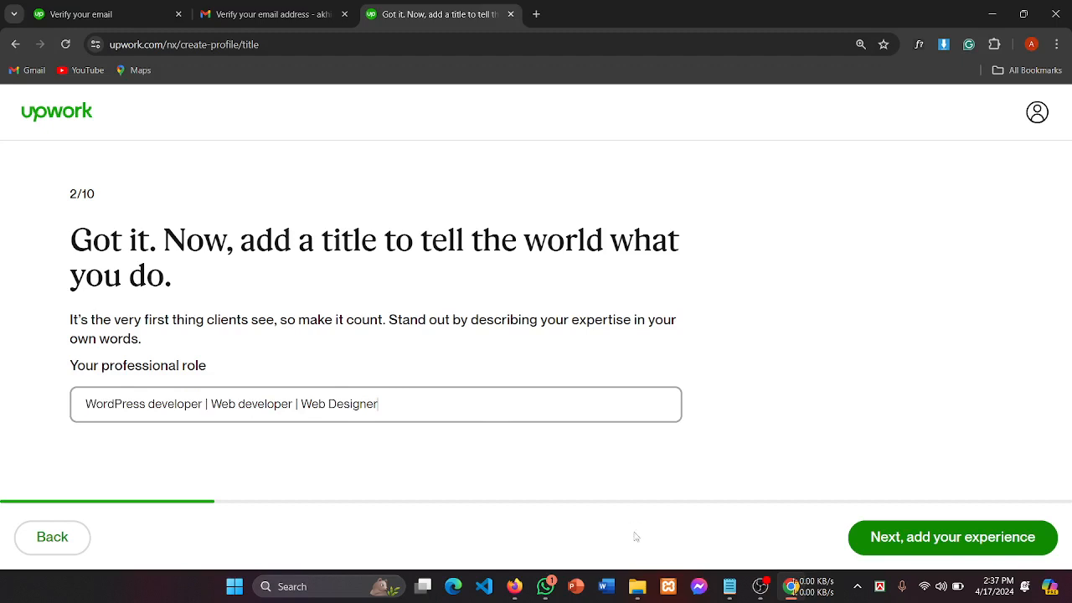
{"action": "left_click", "coordinate": [768, 593]}
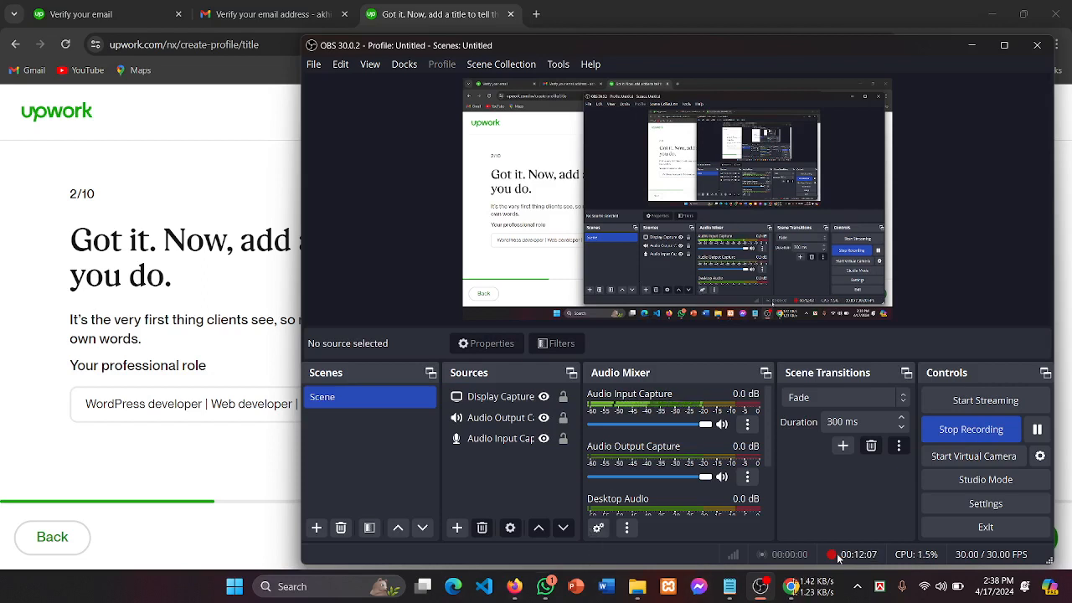
{"action": "left_click", "coordinate": [787, 589]}
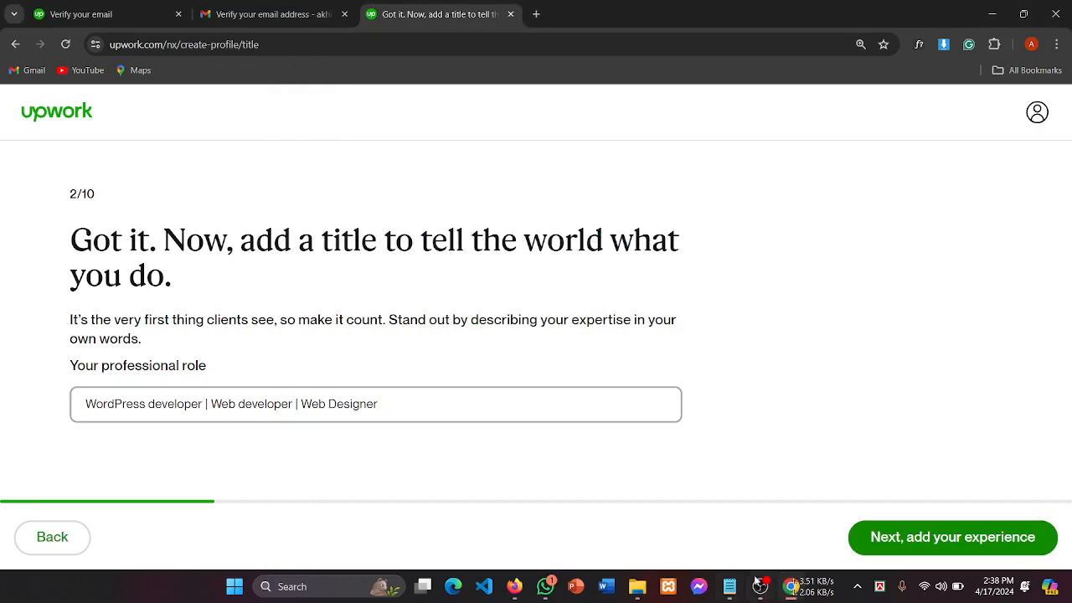
{"action": "left_click", "coordinate": [760, 585]}
{"action": "type", "text": "|"}
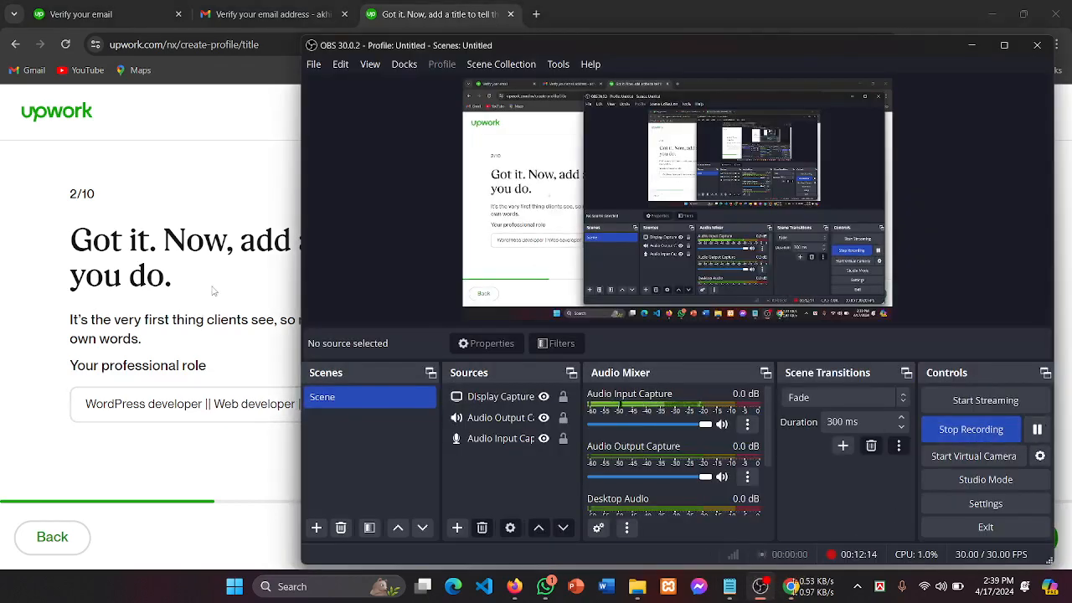
{"action": "left_click", "coordinate": [216, 302]}
{"action": "left_click_drag", "start_coordinate": [411, 404], "coordinate": [34, 407]}
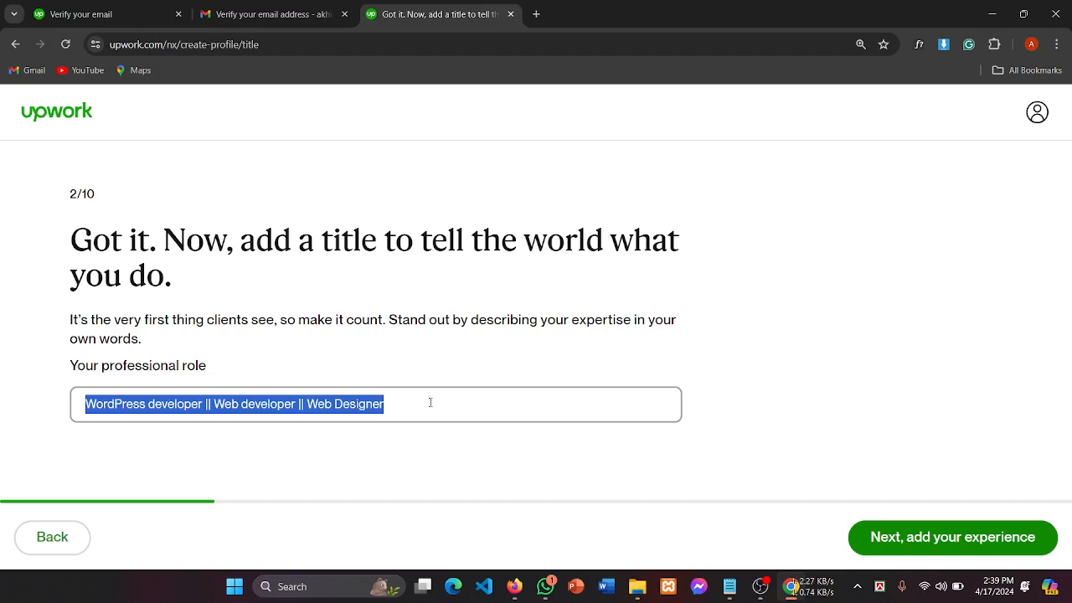
{"action": "left_click", "coordinate": [396, 409]}
{"action": "left_click_drag", "start_coordinate": [395, 409], "coordinate": [2, 435]}
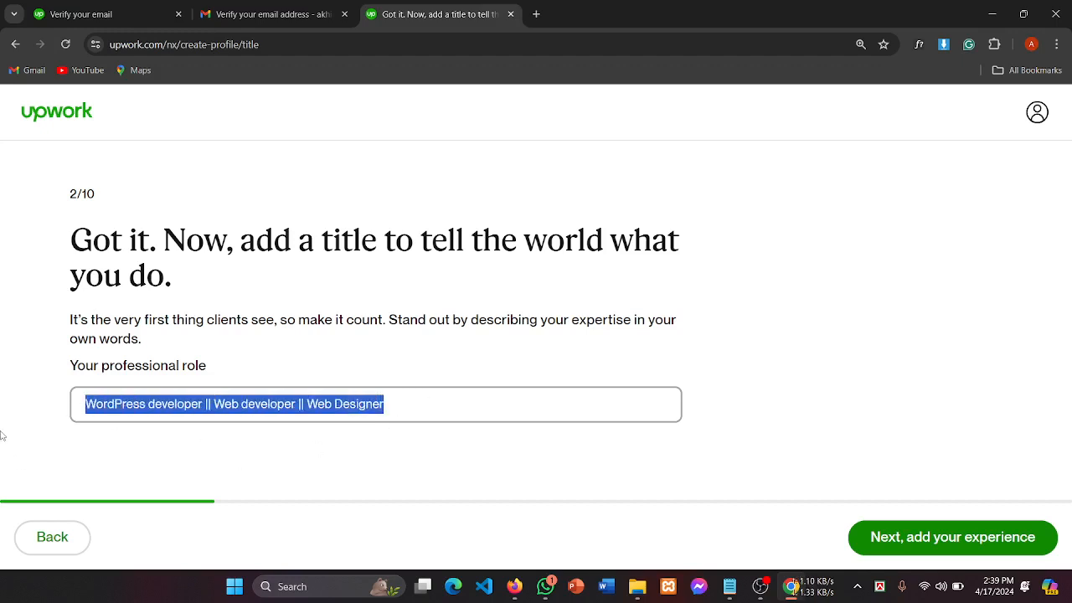
{"action": "left_click", "coordinate": [399, 404]}
{"action": "left_click_drag", "start_coordinate": [400, 404], "coordinate": [10, 417]}
{"action": "left_click", "coordinate": [542, 469]}
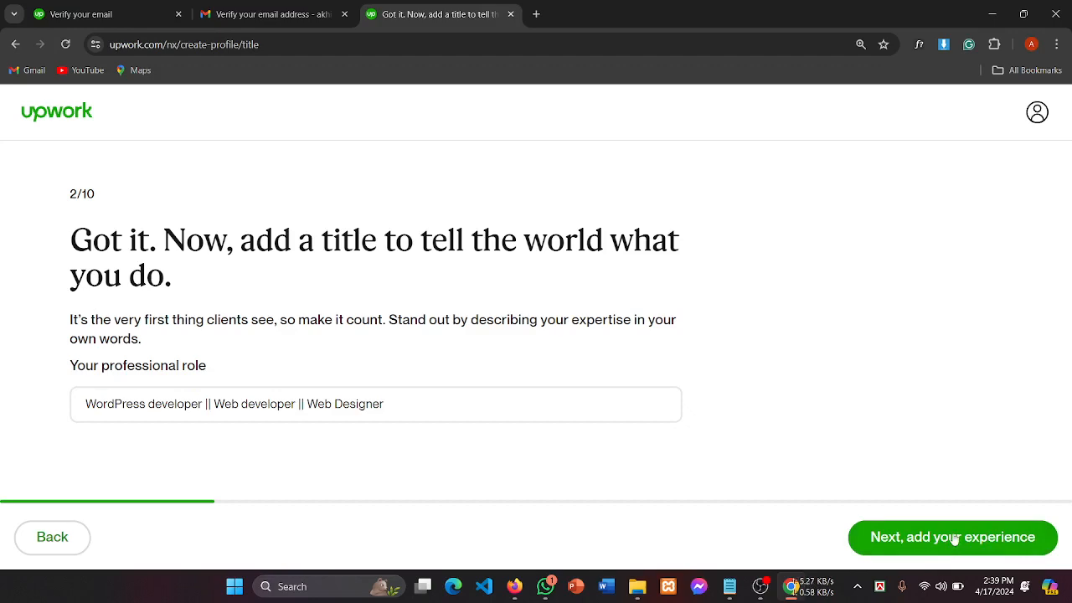
Step: Continue to the work experience step and open the Add Work Experience form
{"action": "left_click", "coordinate": [954, 539]}
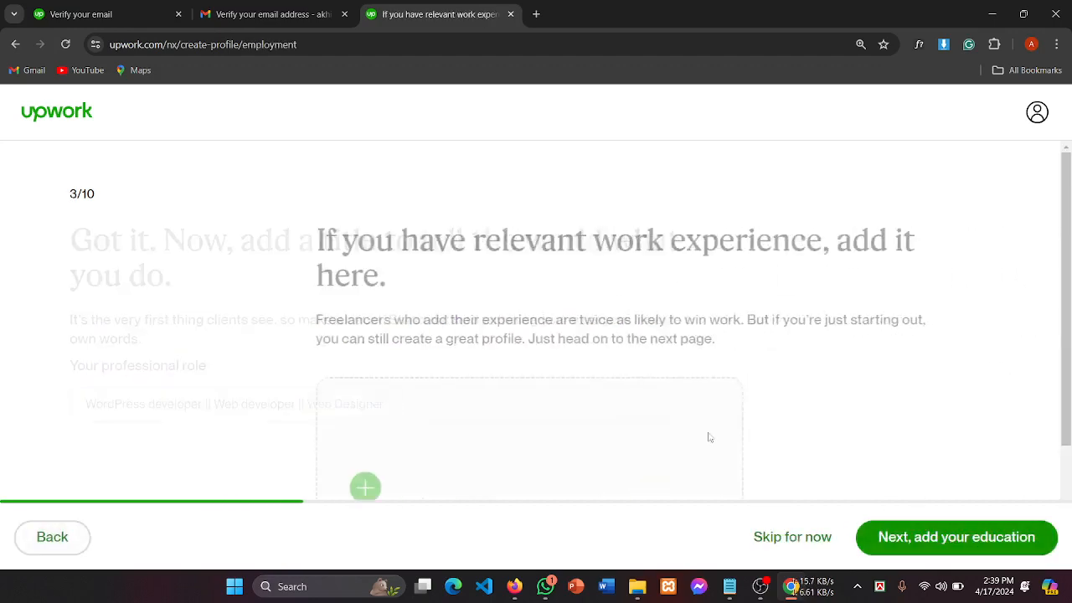
{"action": "scroll", "coordinate": [484, 368], "scroll_direction": "down", "scroll_amount": 2}
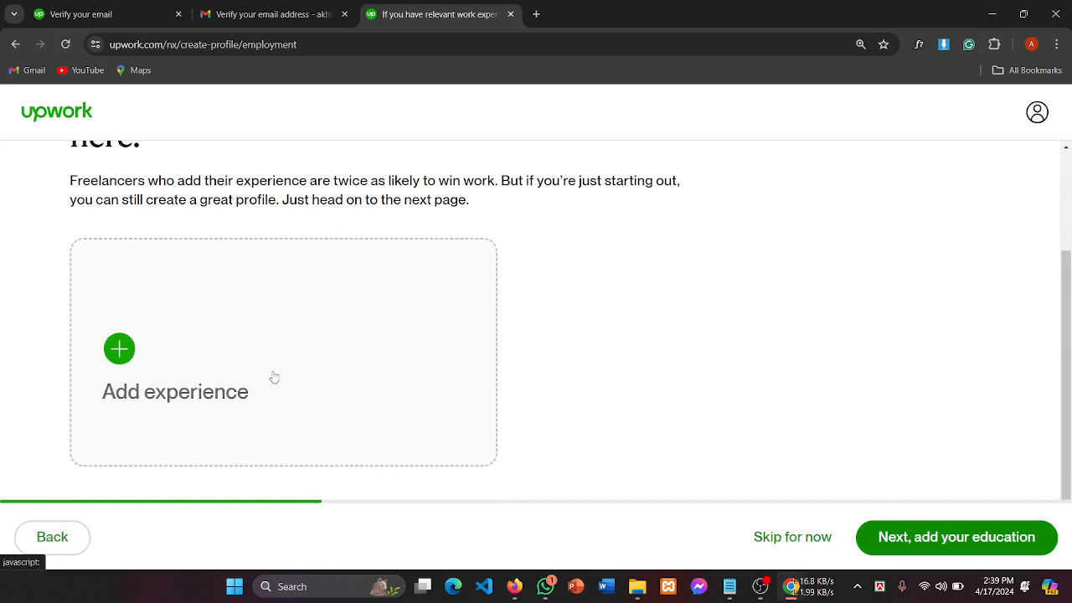
{"action": "left_click", "coordinate": [118, 350]}
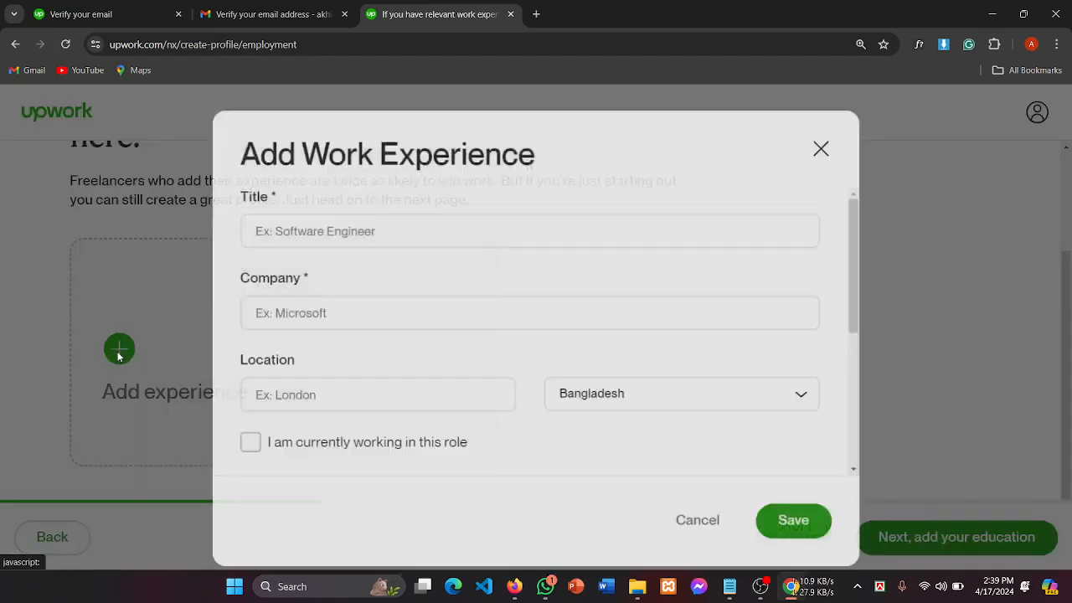
Step: Click through the empty Title, Company, Location and country fields of the form
{"action": "left_click", "coordinate": [282, 215]}
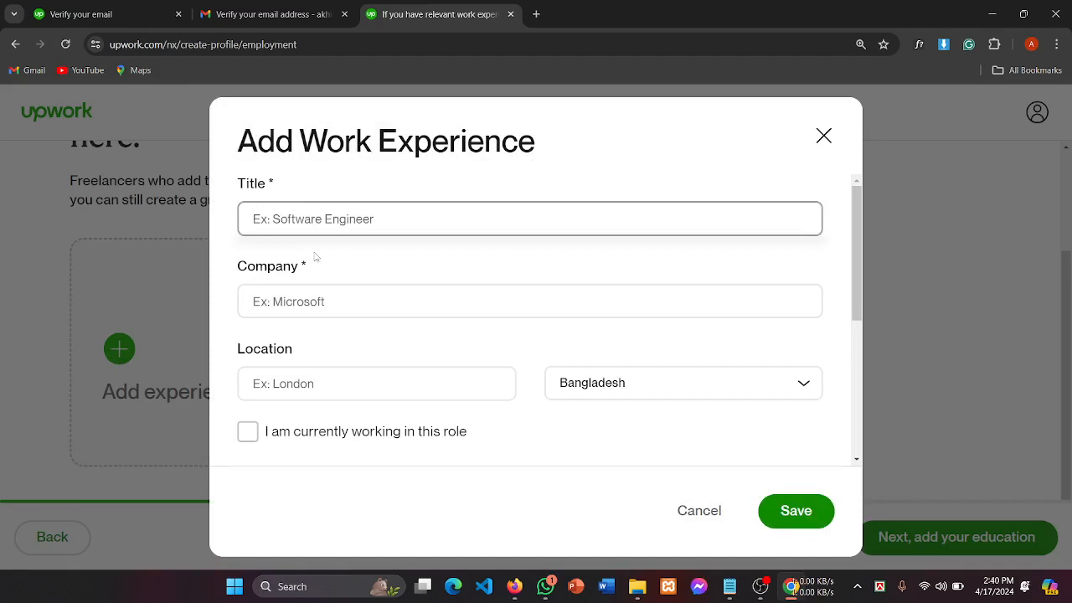
{"action": "left_click", "coordinate": [269, 311]}
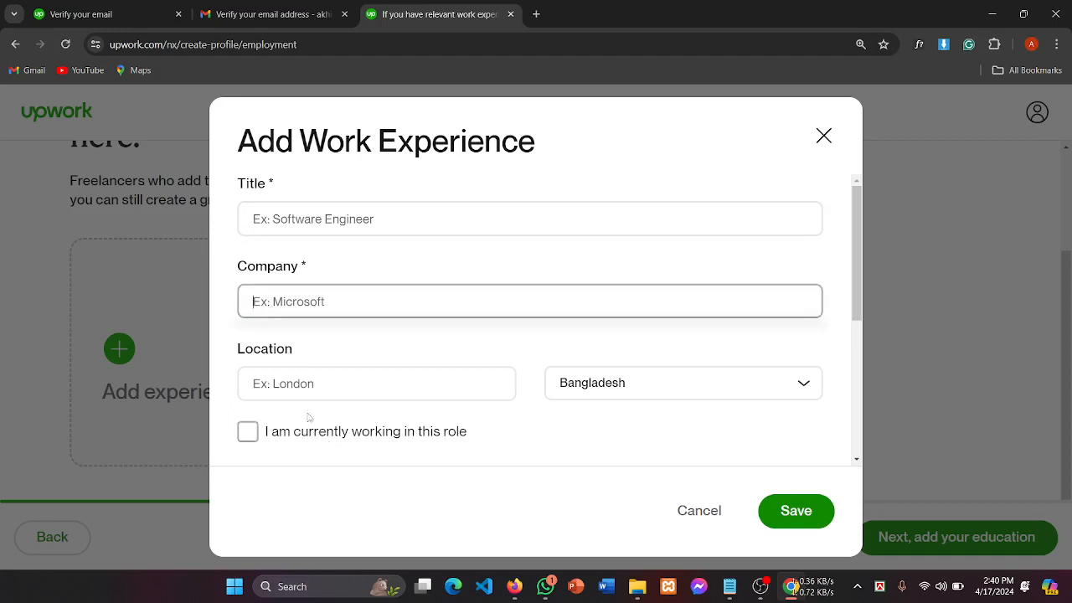
{"action": "left_click", "coordinate": [280, 386]}
{"action": "left_click", "coordinate": [638, 388]}
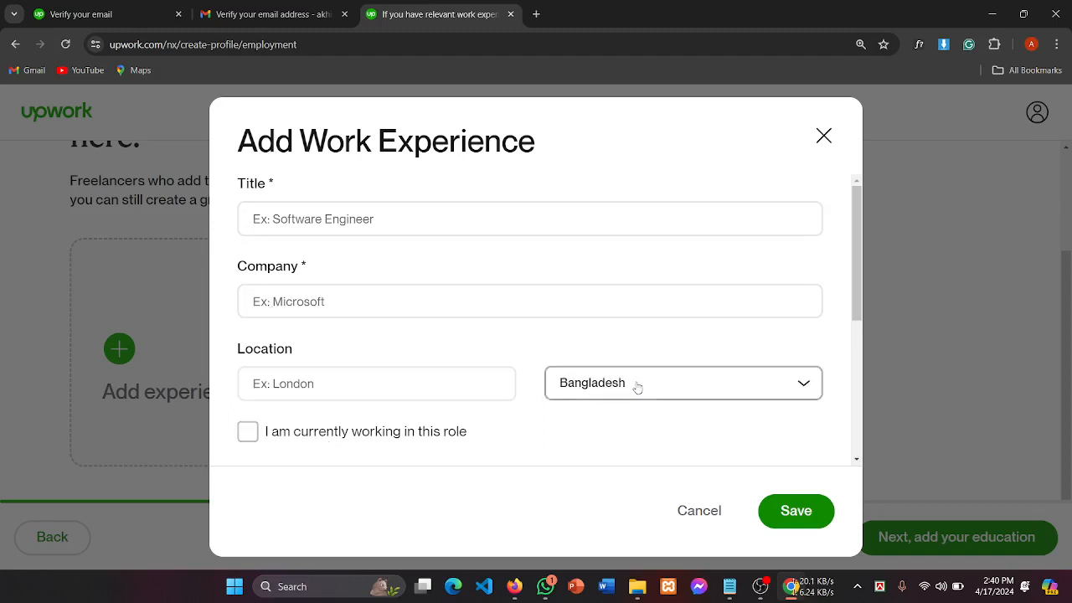
{"action": "left_click", "coordinate": [418, 382]}
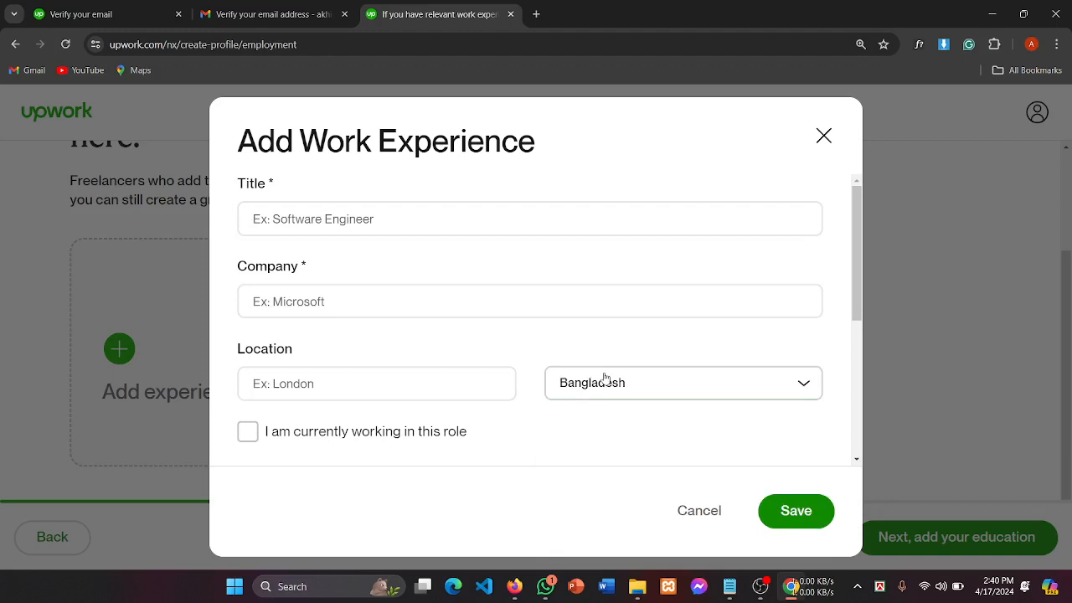
{"action": "left_click", "coordinate": [290, 217]}
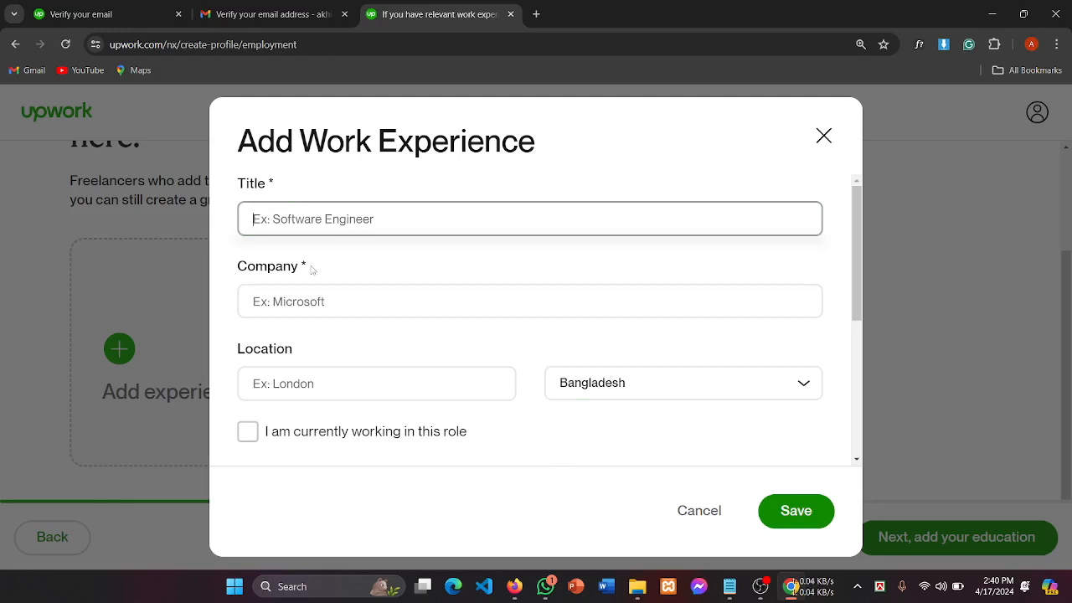
{"action": "left_click", "coordinate": [315, 305]}
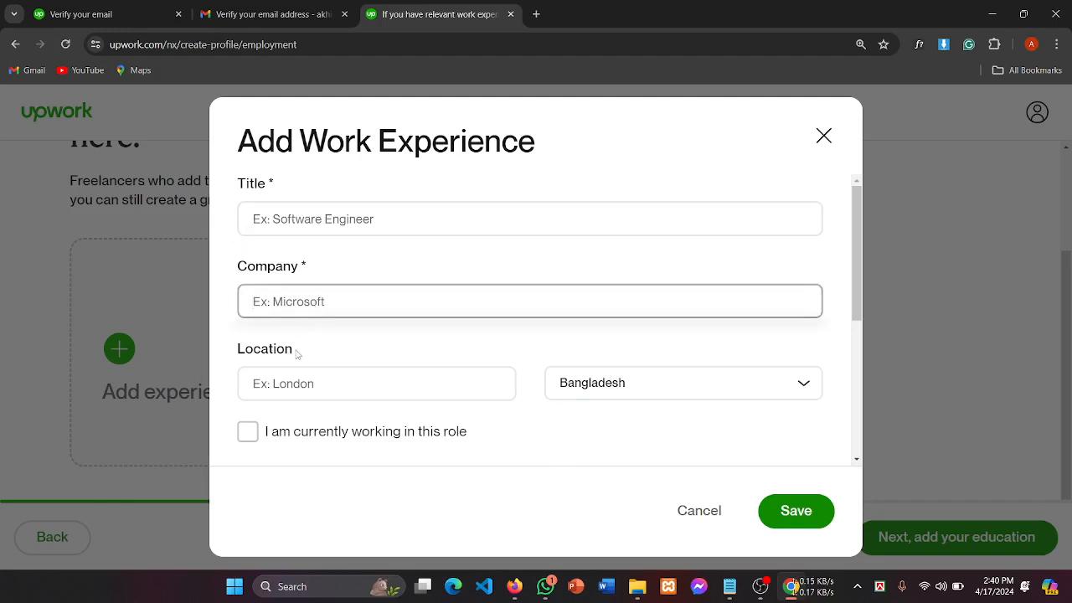
{"action": "left_click", "coordinate": [300, 383]}
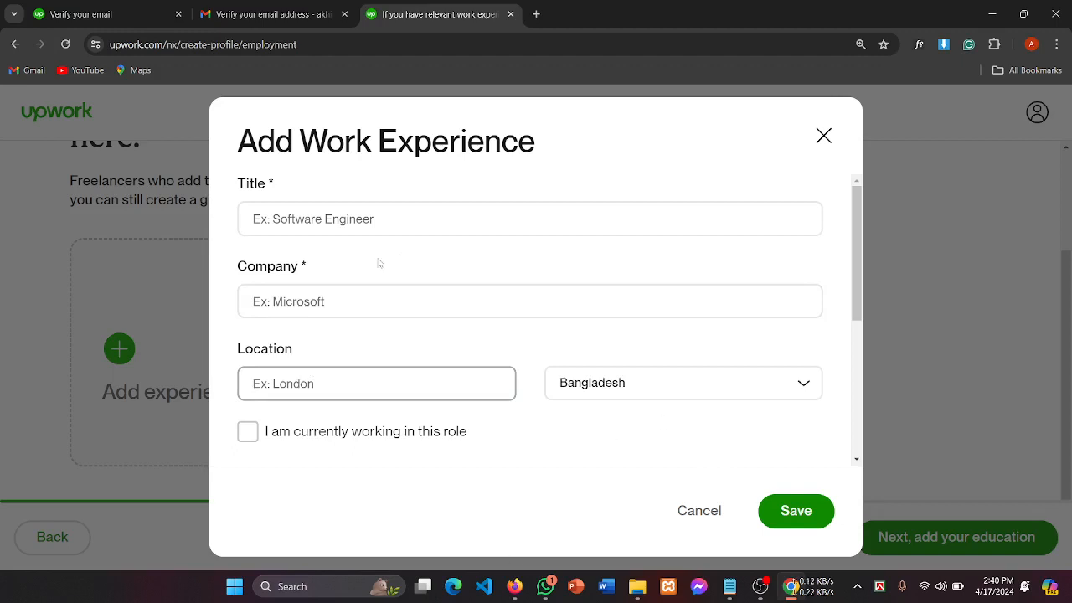
{"action": "left_click", "coordinate": [348, 220]}
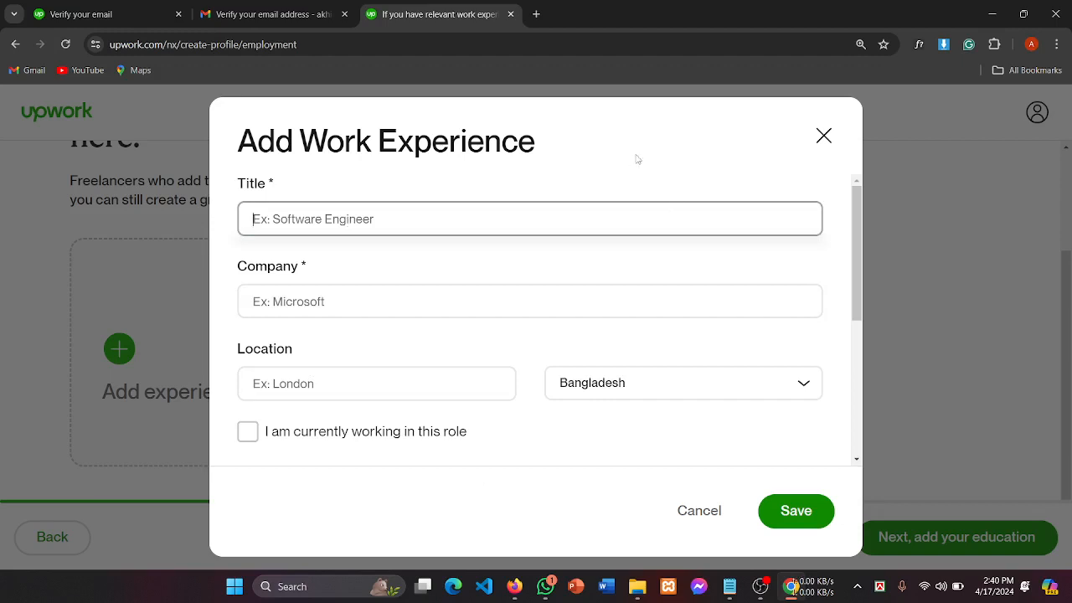
Step: Search Google for 'bdjobs' in a new browser tab
{"action": "left_click", "coordinate": [537, 14]}
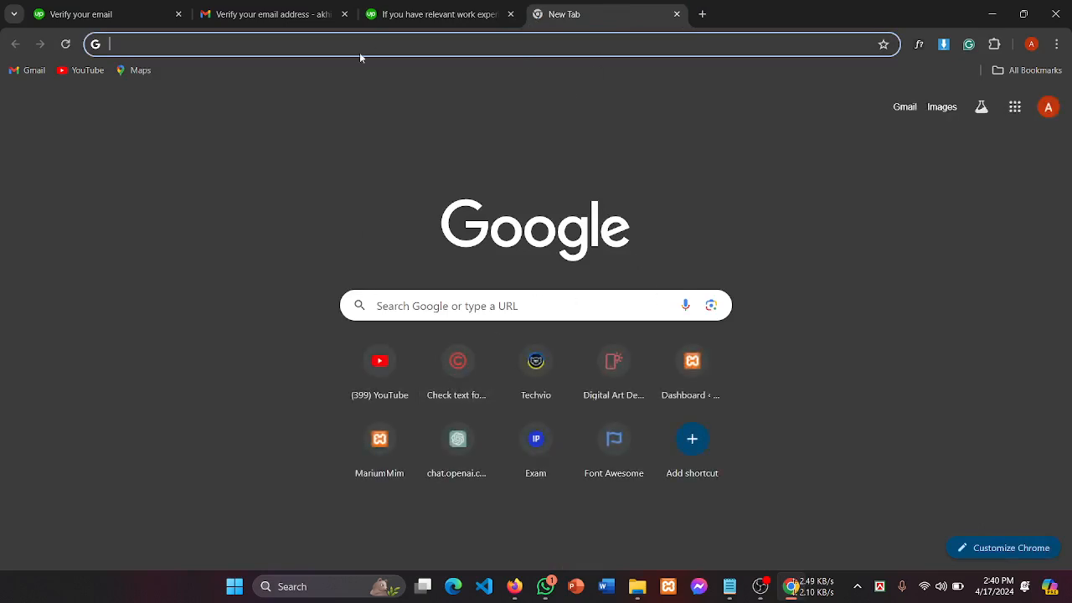
{"action": "left_click", "coordinate": [167, 44]}
{"action": "type", "text": "bd"}
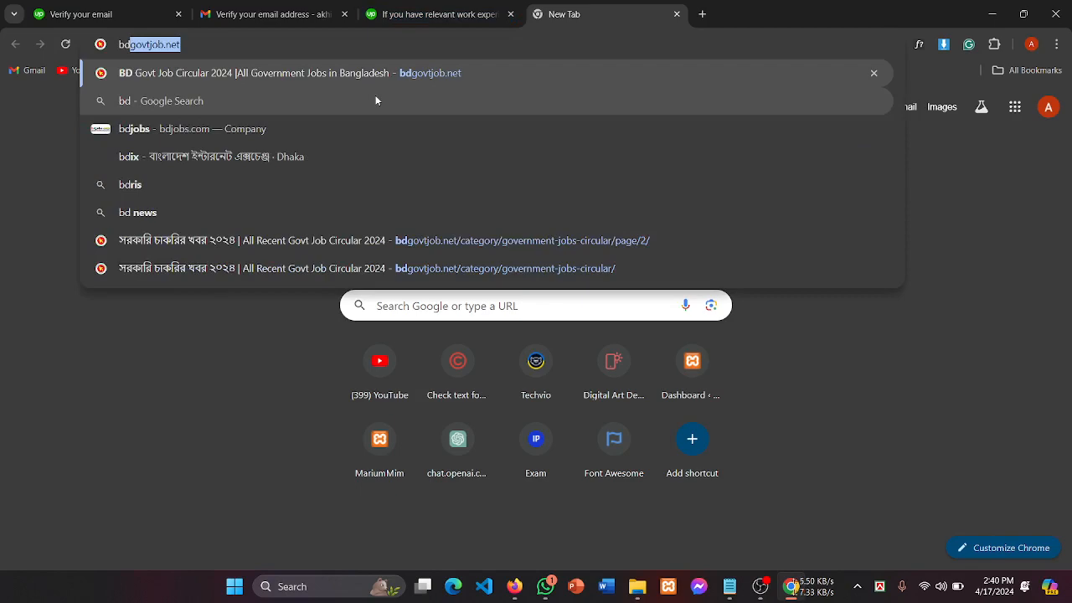
{"action": "key", "text": "BackSpace"}
{"action": "type", "text": "jobs"}
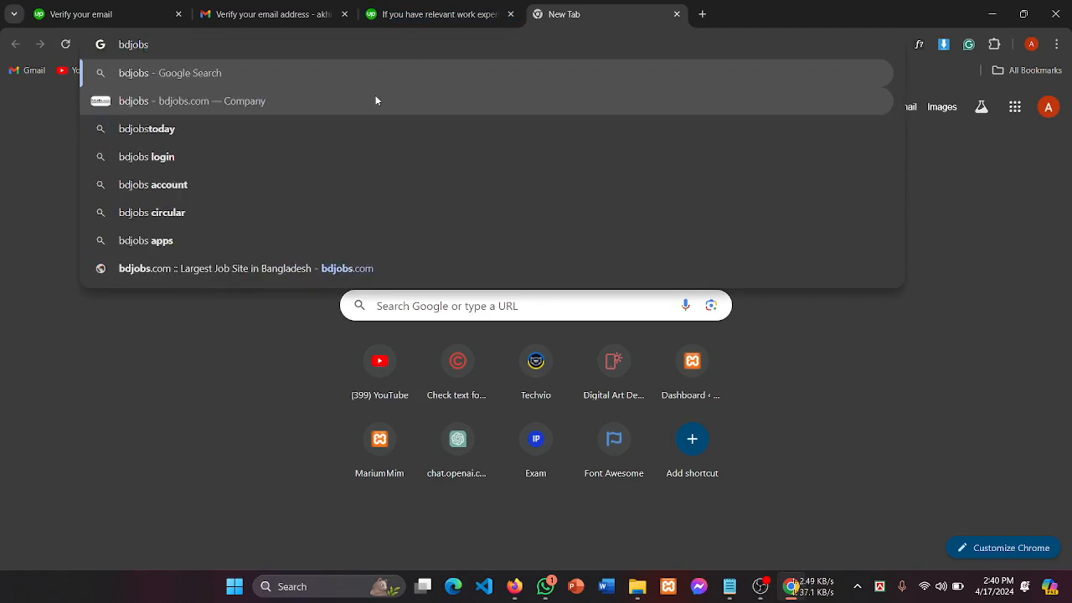
{"action": "left_click", "coordinate": [376, 100]}
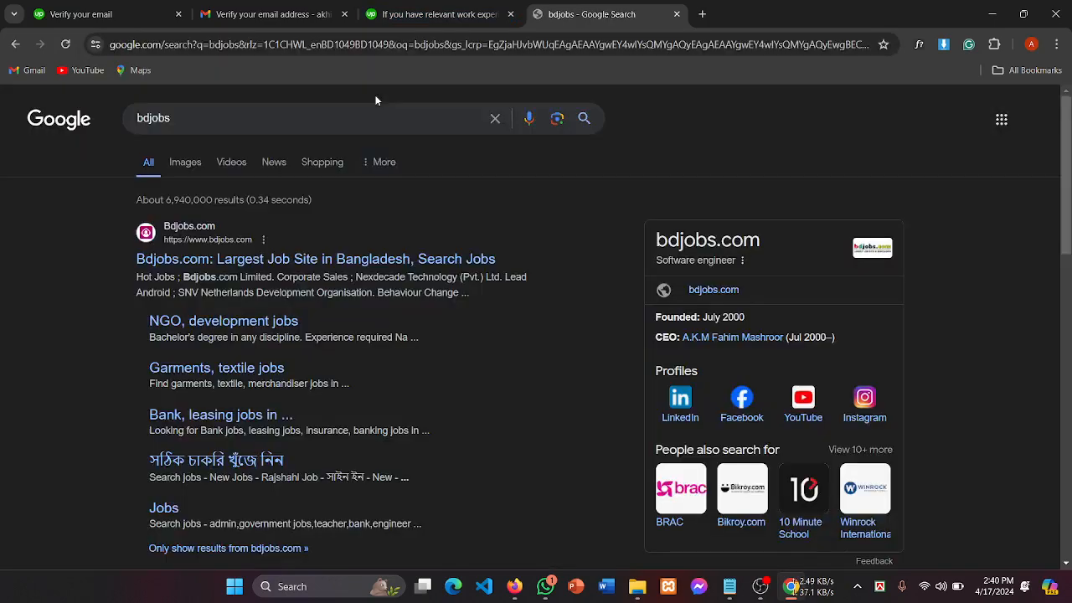
Step: Open the bdjobs.com home page from the search results and look over it
{"action": "left_click", "coordinate": [211, 264]}
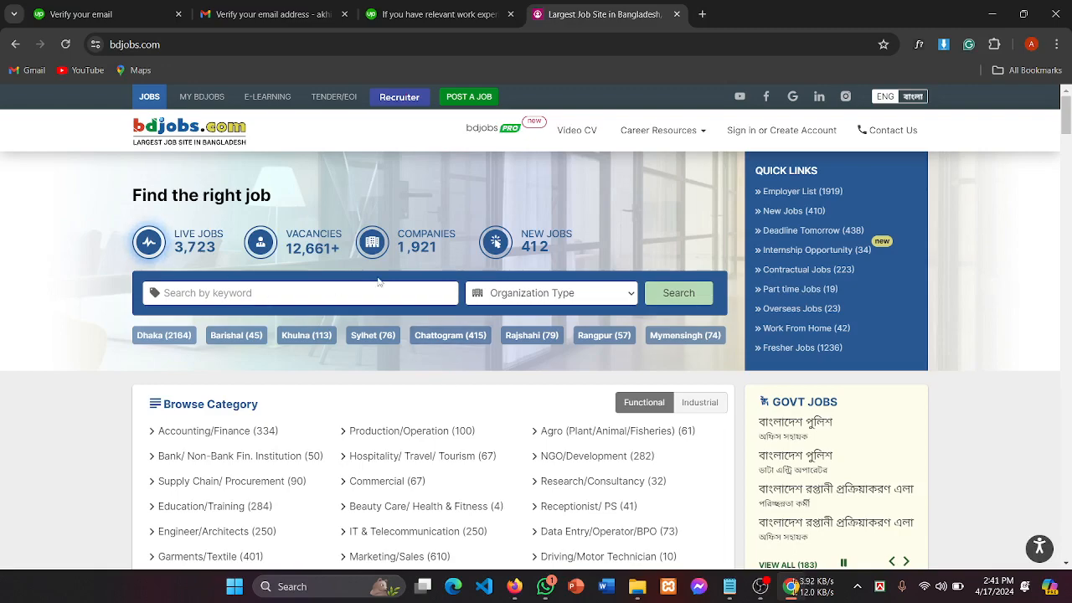
{"action": "scroll", "coordinate": [381, 279], "scroll_direction": "down", "scroll_amount": 2}
{"action": "scroll", "coordinate": [381, 278], "scroll_direction": "up", "scroll_amount": 2}
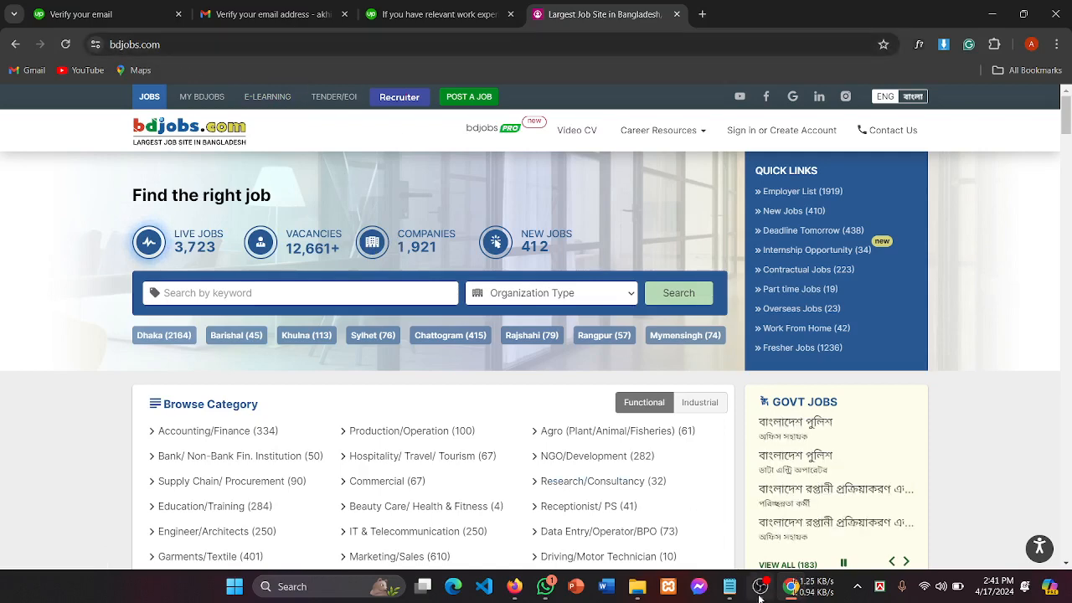
Step: Briefly bring up the OBS recorder window, then return to the bdjobs home page
{"action": "mouse_move", "coordinate": [760, 597]}
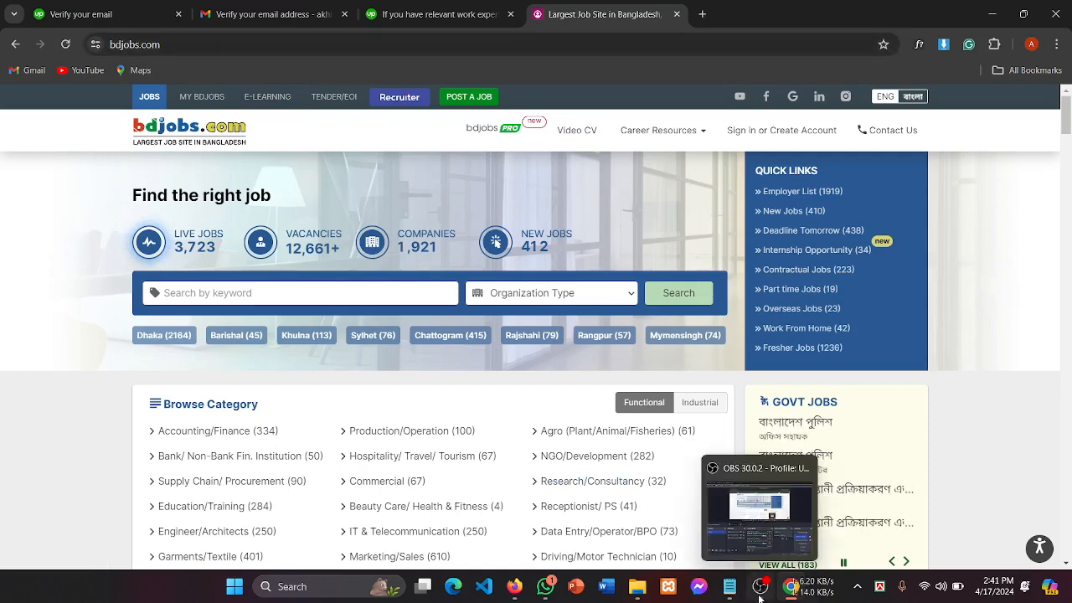
{"action": "left_click", "coordinate": [760, 596]}
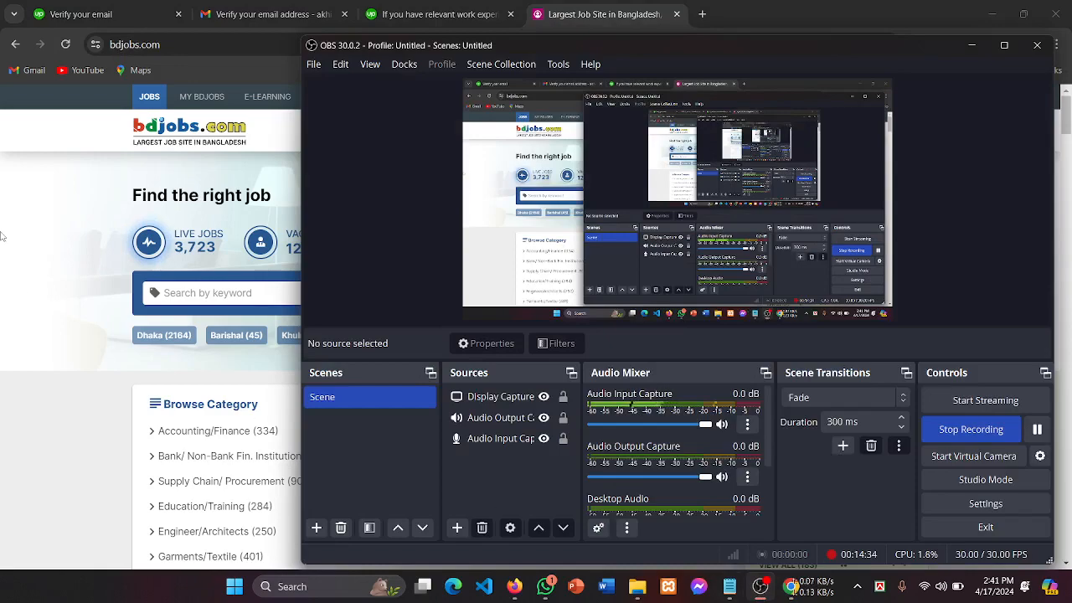
{"action": "left_click", "coordinate": [46, 238]}
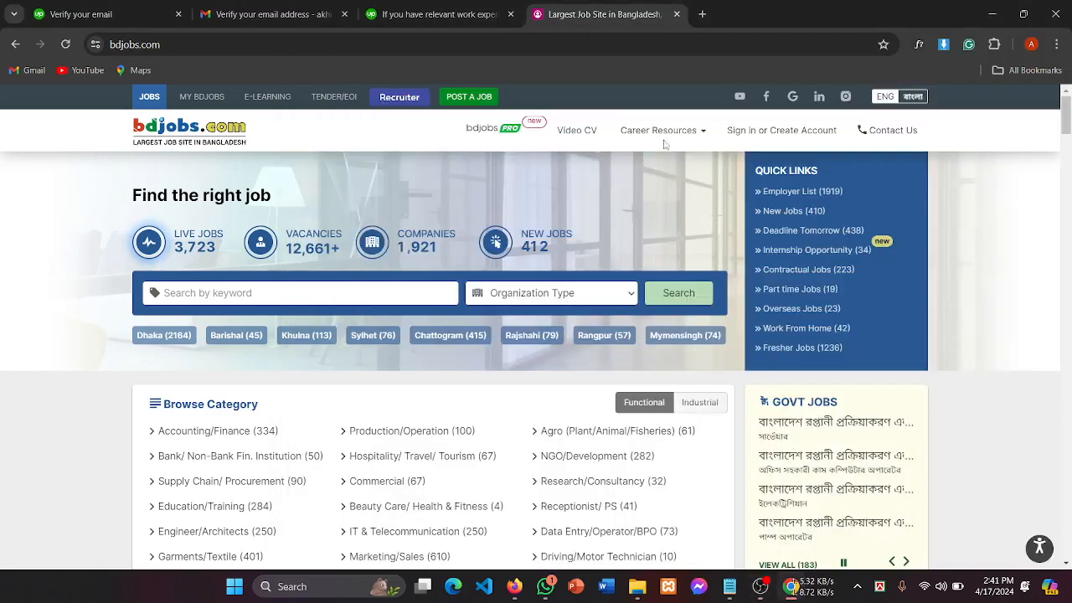
{"action": "scroll", "coordinate": [566, 295], "scroll_direction": "down", "scroll_amount": 1}
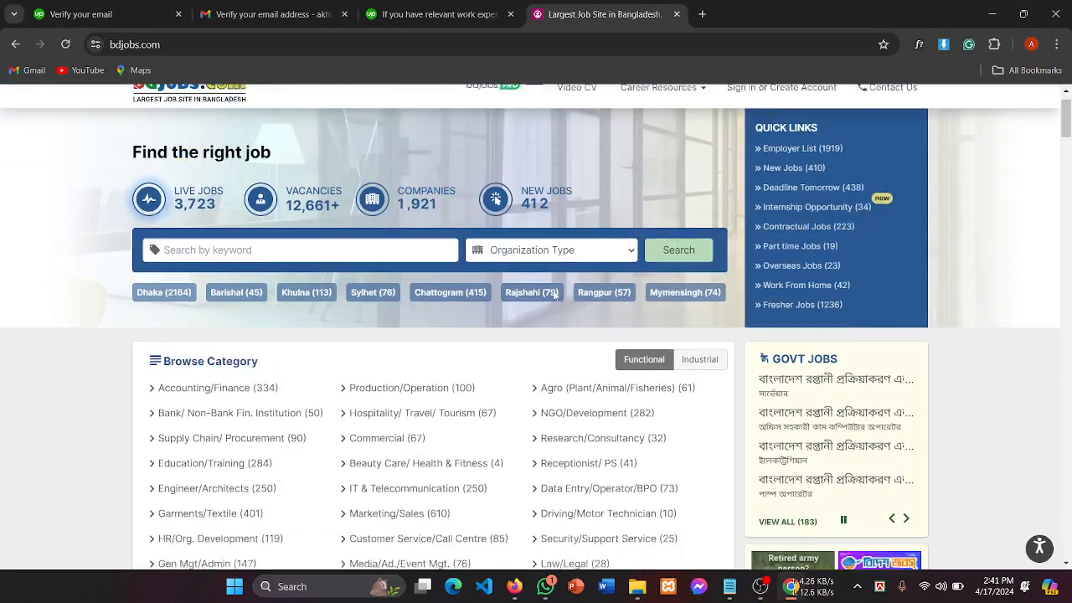
{"action": "scroll", "coordinate": [388, 198], "scroll_direction": "up", "scroll_amount": 1}
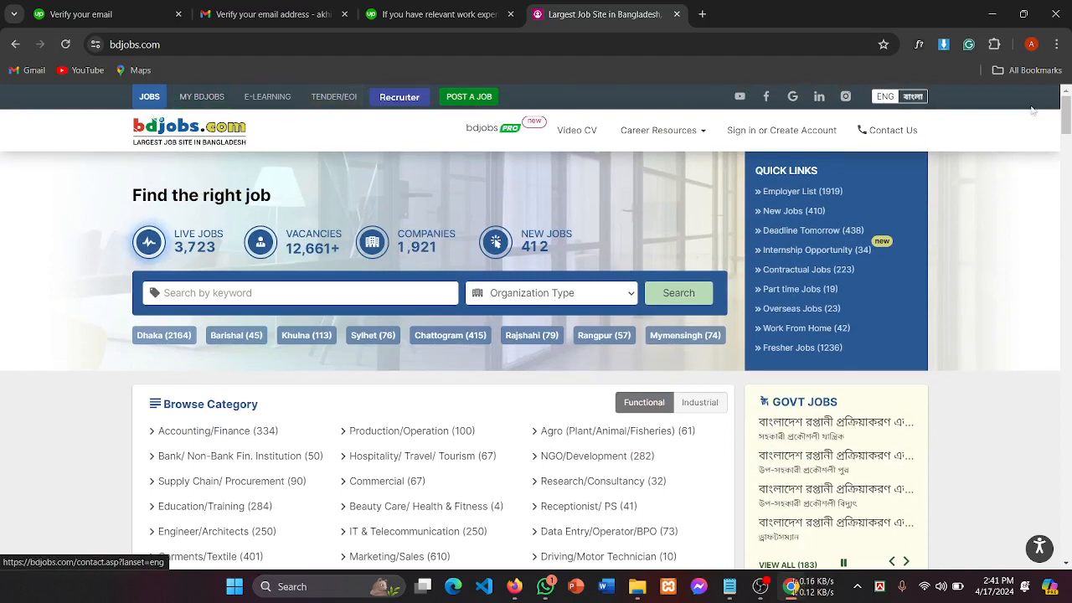
Step: Open MY BDJOBS to bring up the bdjobs account sign-in page in a new tab
{"action": "left_click", "coordinate": [210, 96]}
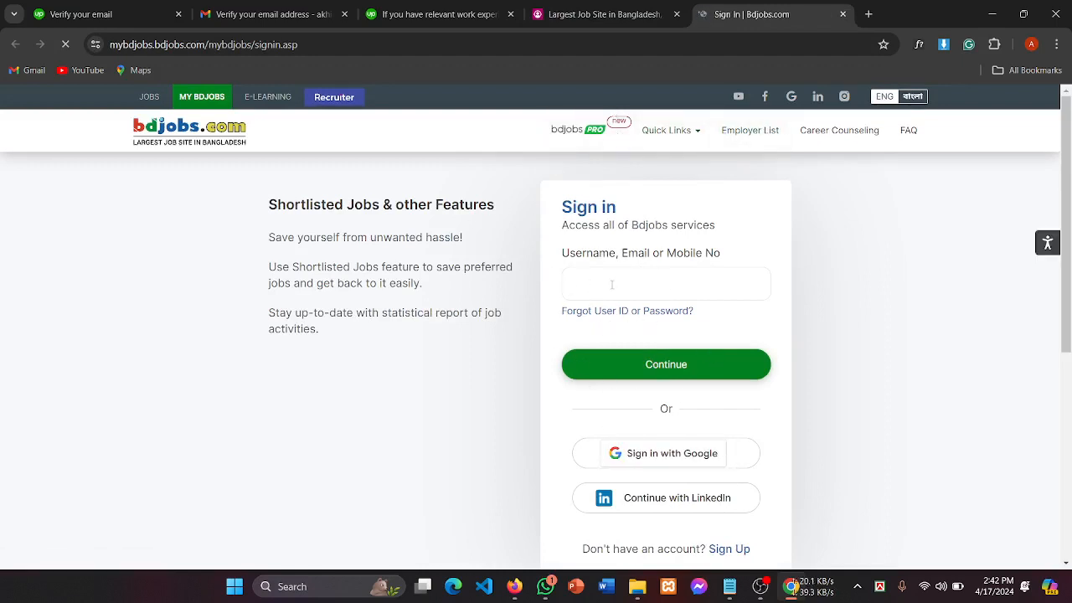
{"action": "scroll", "coordinate": [641, 280], "scroll_direction": "down", "scroll_amount": 3}
{"action": "scroll", "coordinate": [642, 276], "scroll_direction": "up", "scroll_amount": 3}
Step: Close the sign-in tab and search bdjobs for 'web design' jobs using the keyword suggestion
{"action": "left_click", "coordinate": [842, 14]}
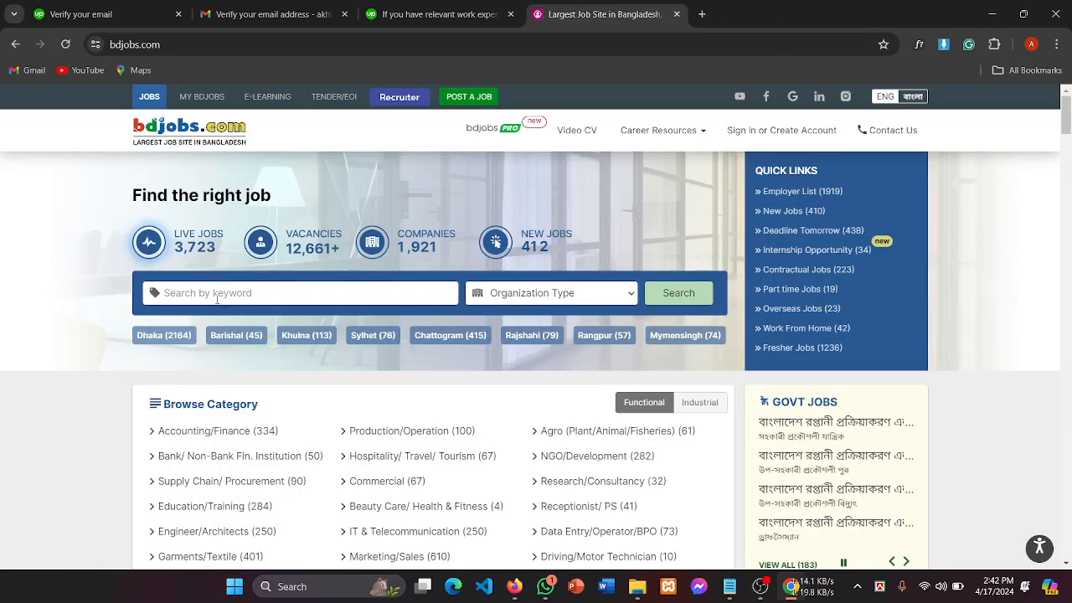
{"action": "left_click", "coordinate": [181, 301]}
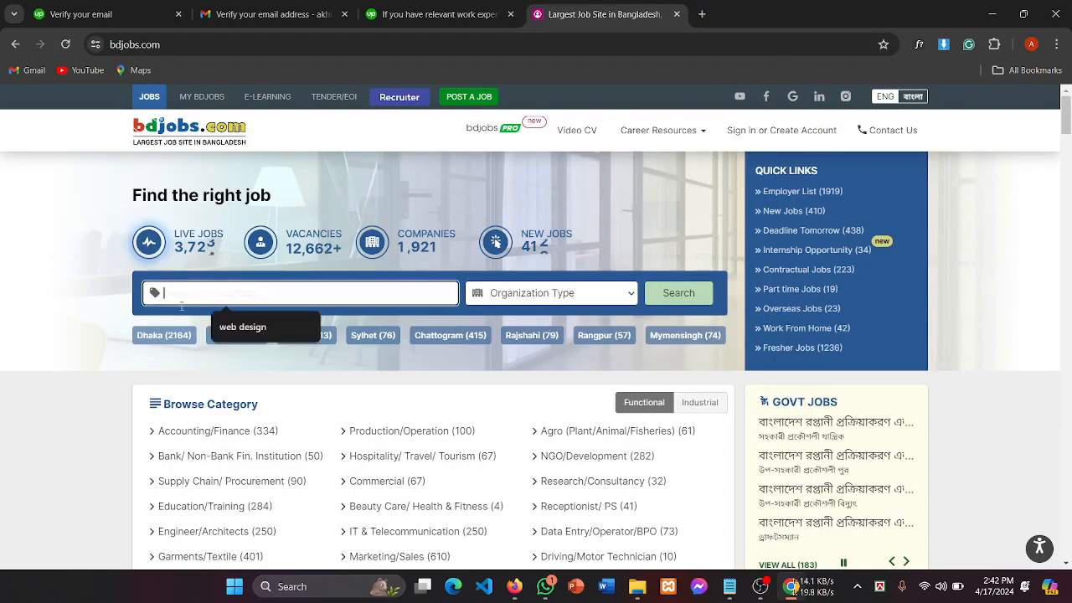
{"action": "left_click", "coordinate": [256, 329]}
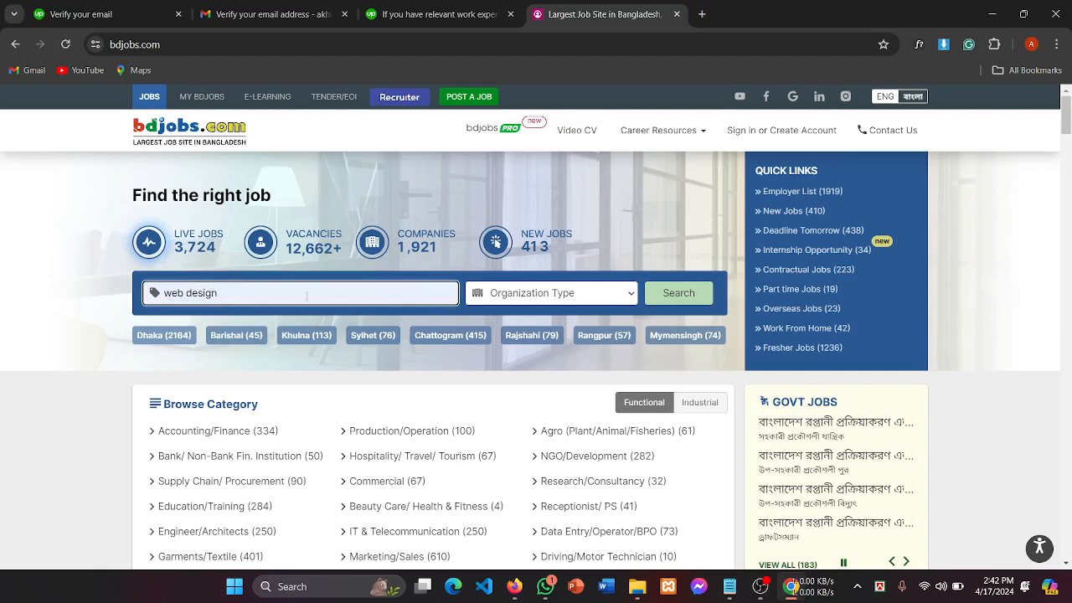
{"action": "key", "text": "Return"}
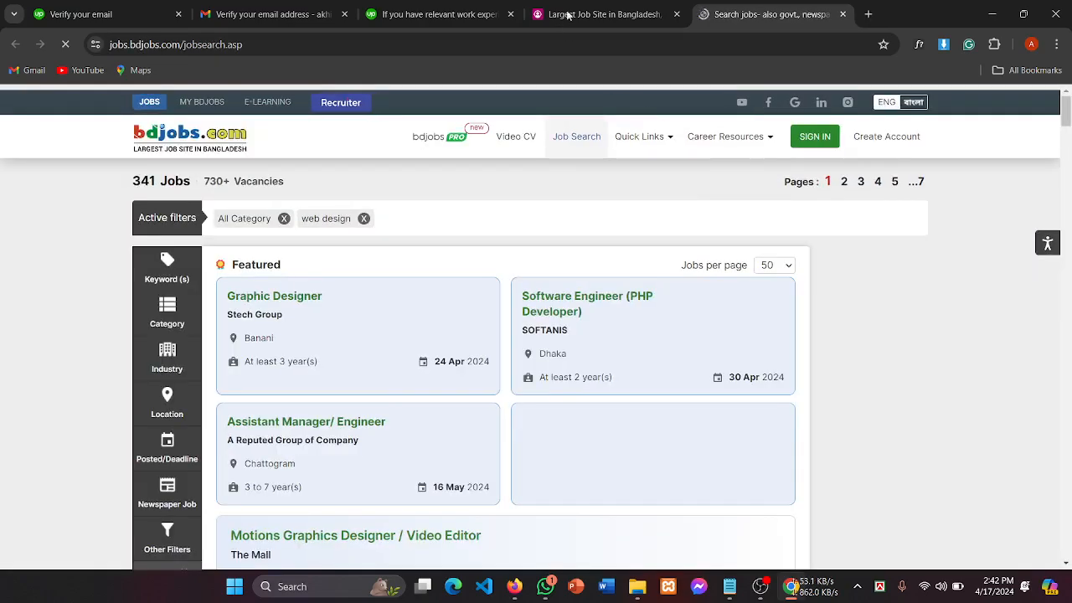
{"action": "left_click", "coordinate": [586, 12]}
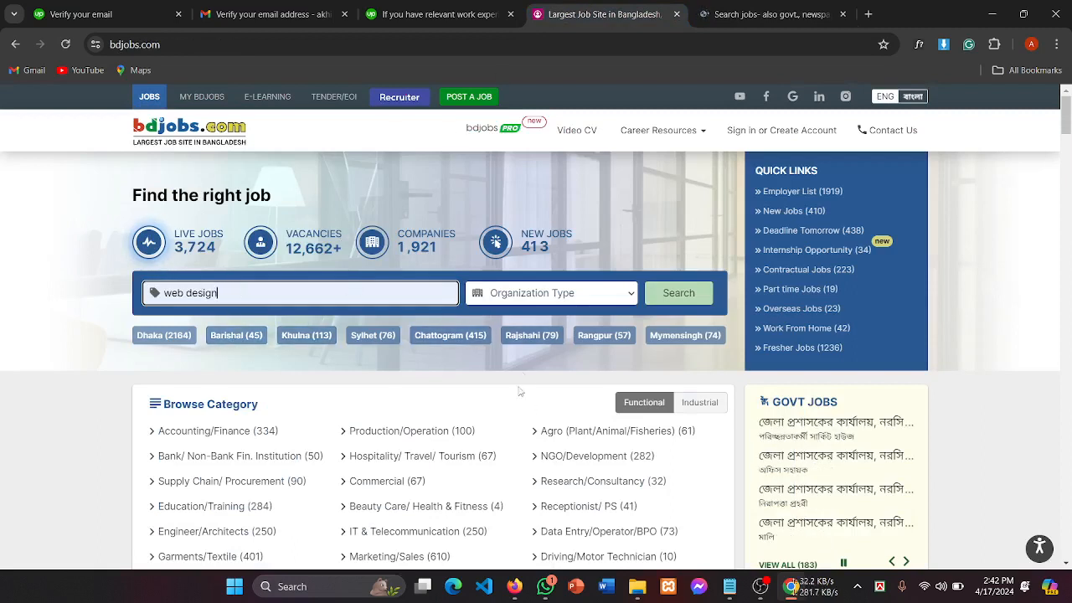
Step: Bring up the web design results and locate the Suncity Engineering Web Developer listing
{"action": "left_click", "coordinate": [741, 14]}
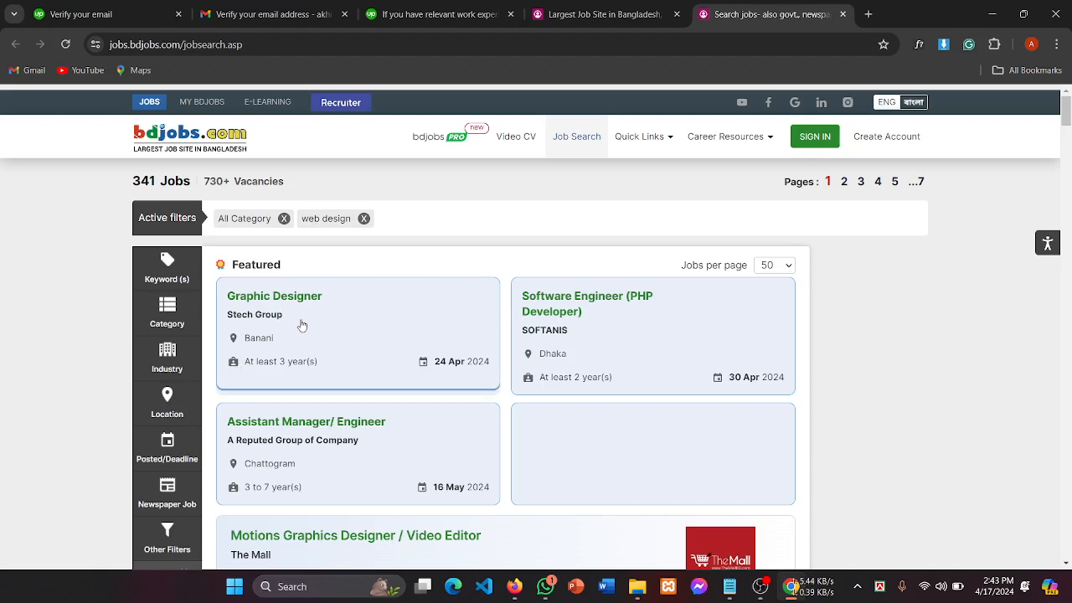
{"action": "scroll", "coordinate": [343, 318], "scroll_direction": "down", "scroll_amount": 3}
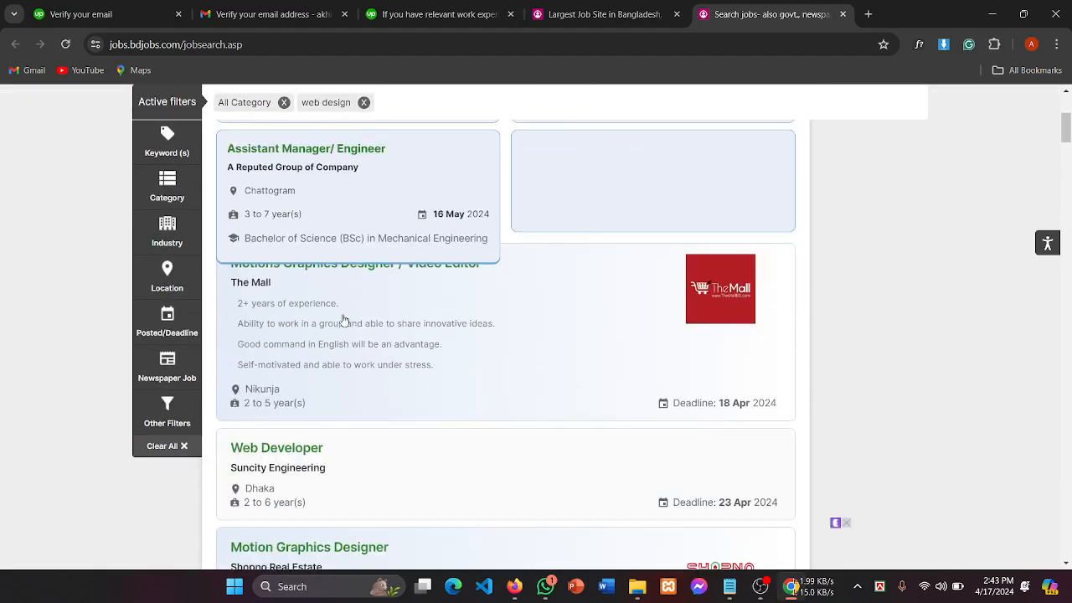
{"action": "scroll", "coordinate": [543, 419], "scroll_direction": "down", "scroll_amount": 2}
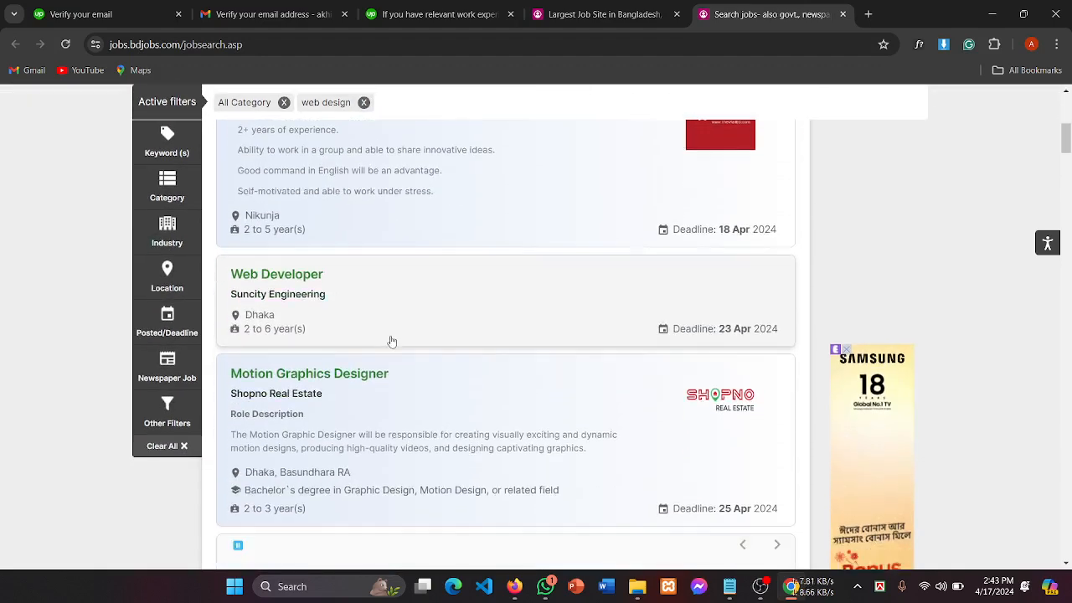
{"action": "scroll", "coordinate": [391, 342], "scroll_direction": "down", "scroll_amount": 5}
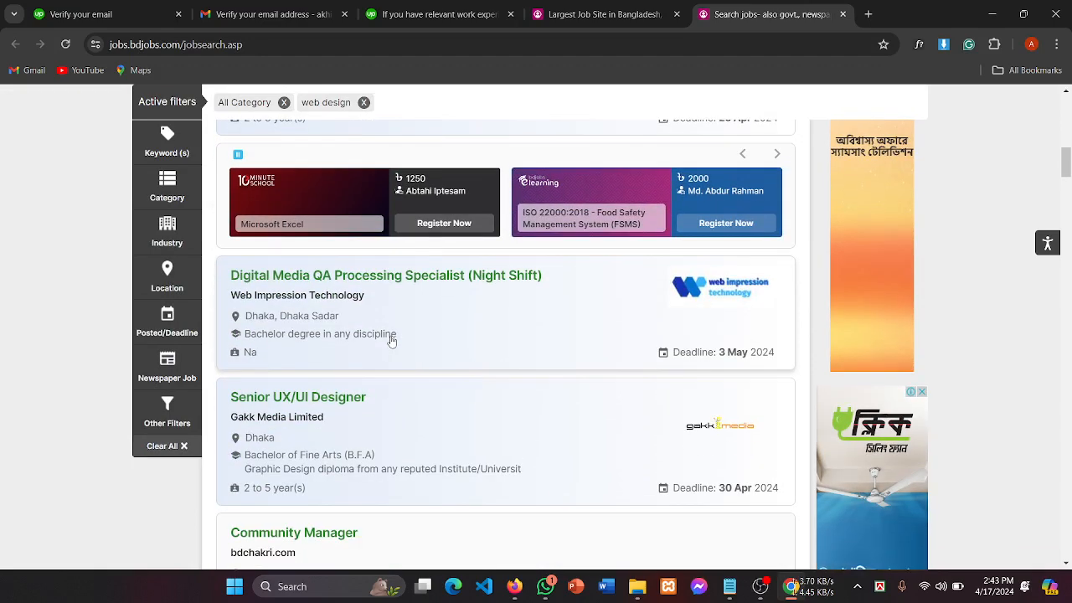
{"action": "scroll", "coordinate": [391, 342], "scroll_direction": "up", "scroll_amount": 3}
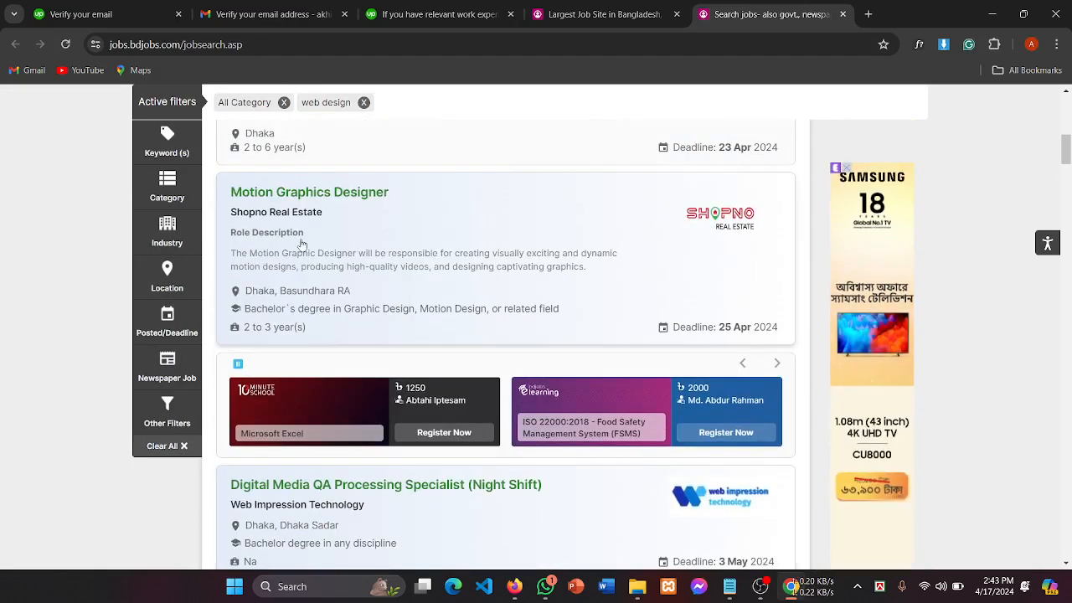
{"action": "scroll", "coordinate": [371, 263], "scroll_direction": "up", "scroll_amount": 3}
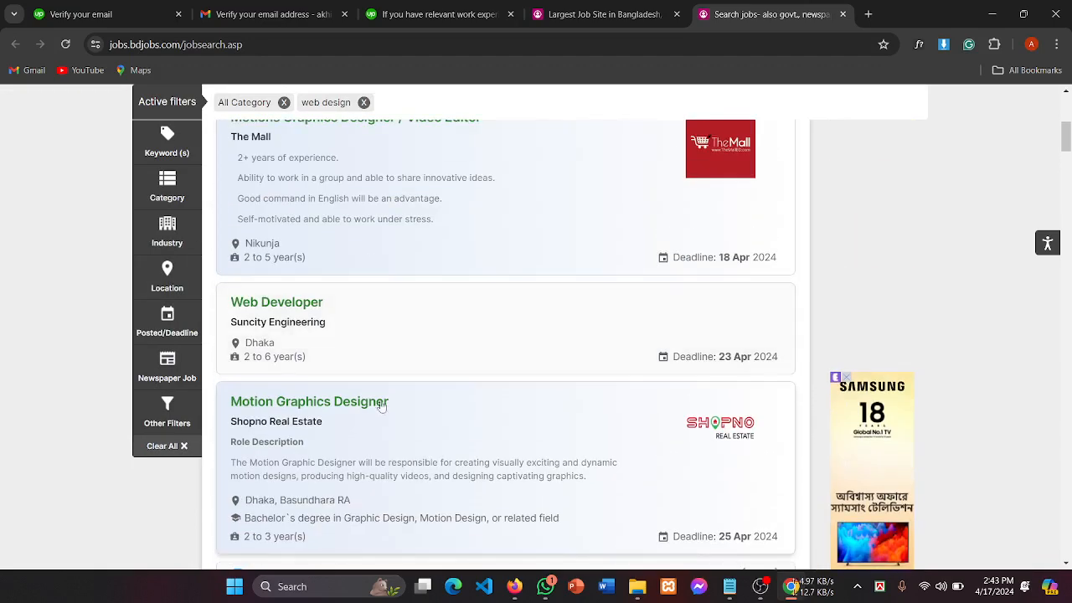
Step: Open the Suncity Engineering Web Developer job details in a new tab and highlight its title
{"action": "left_click", "coordinate": [285, 324]}
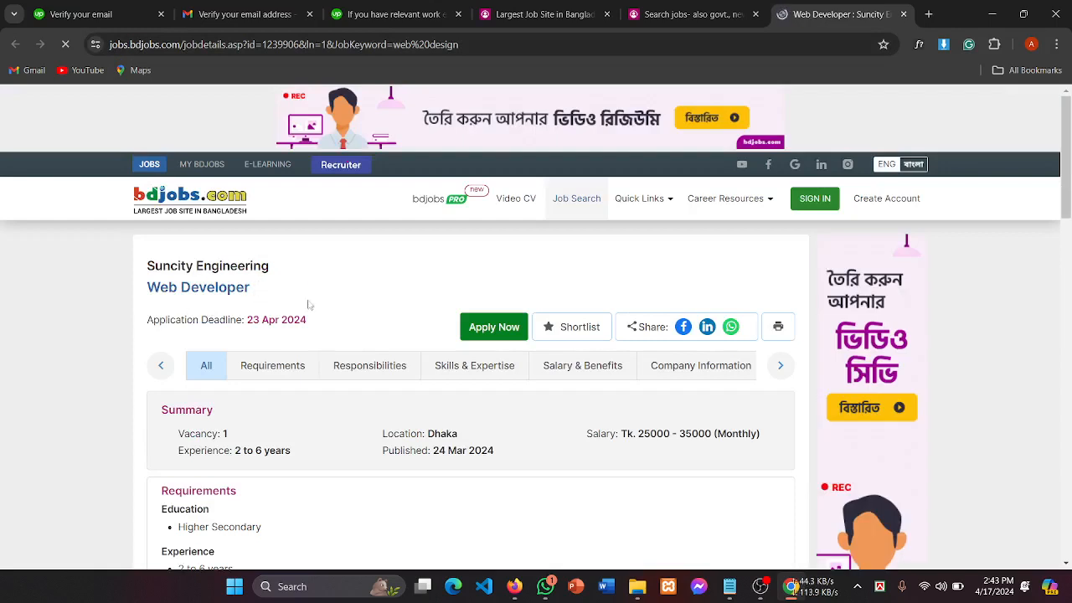
{"action": "left_click_drag", "start_coordinate": [148, 289], "coordinate": [304, 295]}
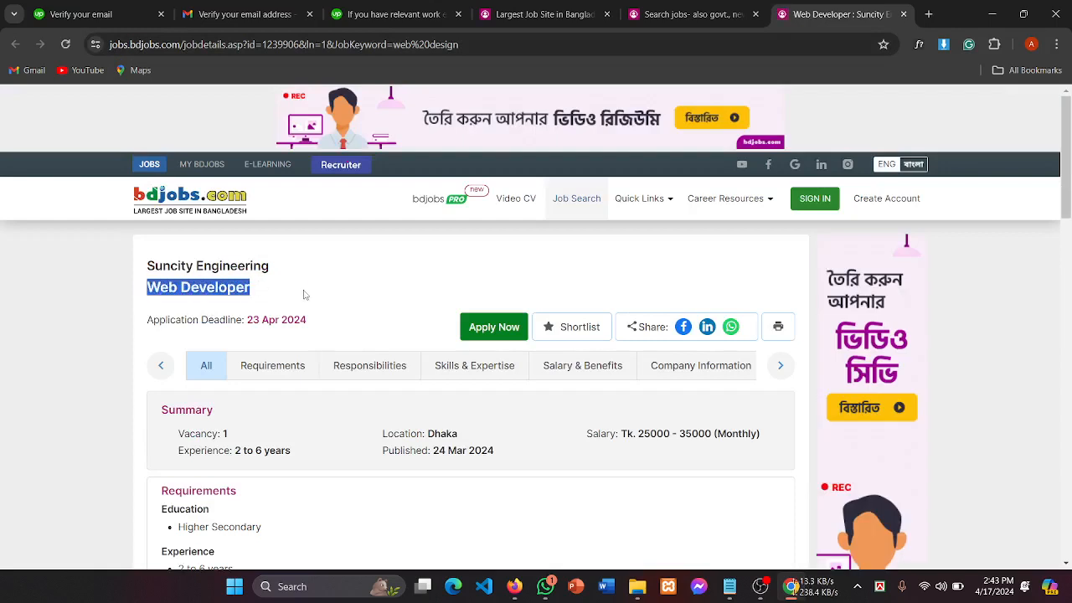
{"action": "left_click", "coordinate": [355, 284]}
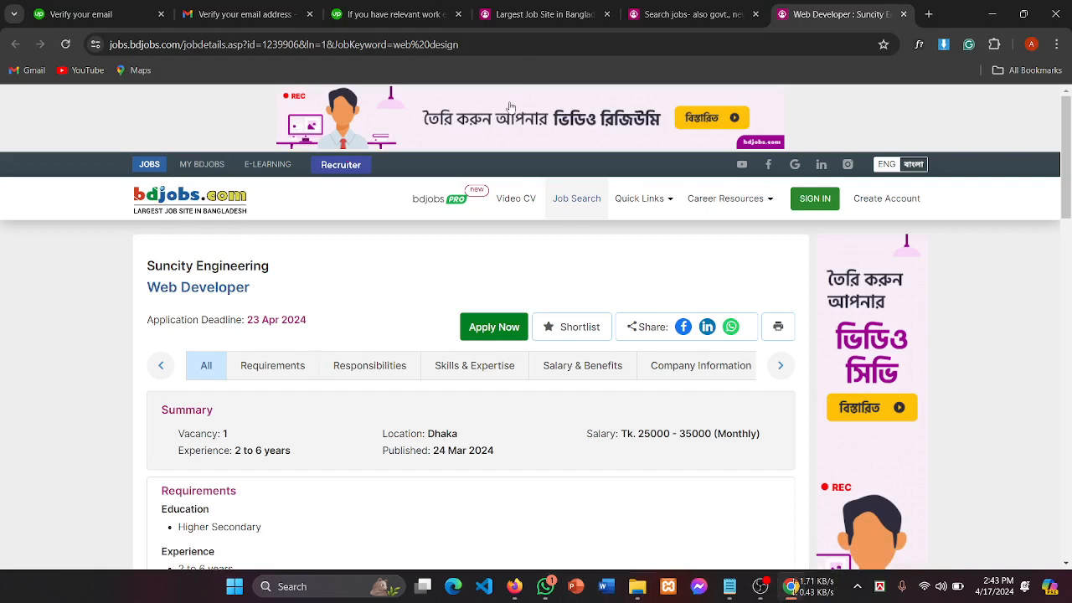
Step: Close the stray Community Manager tab, revisit the Web Developer listing, and return to Upwork
{"action": "left_click", "coordinate": [683, 15]}
{"action": "scroll", "coordinate": [399, 367], "scroll_direction": "down", "scroll_amount": 7}
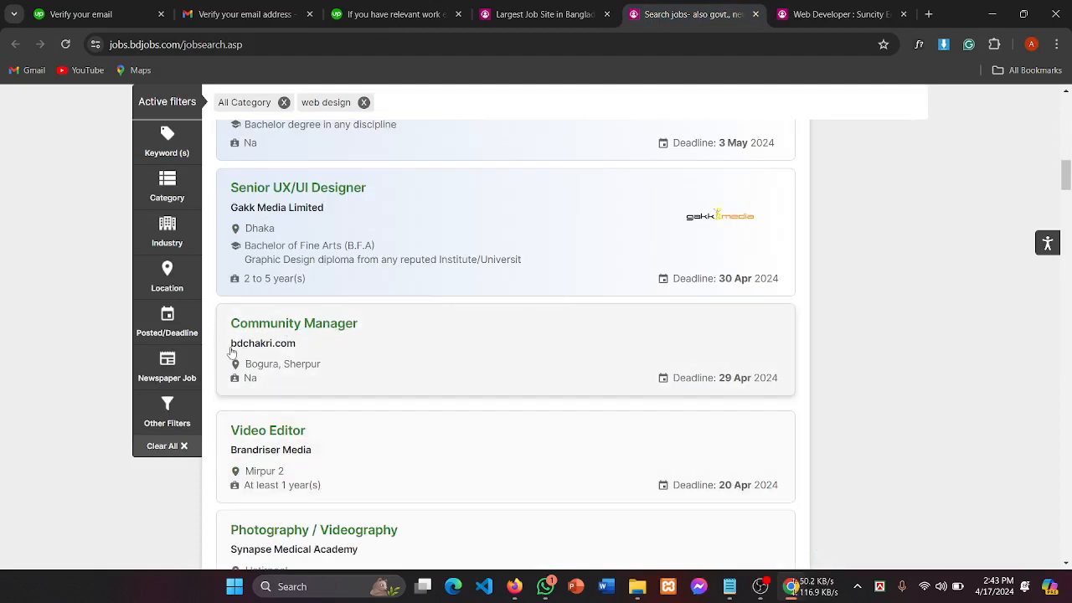
{"action": "left_click_drag", "start_coordinate": [234, 347], "coordinate": [366, 357]}
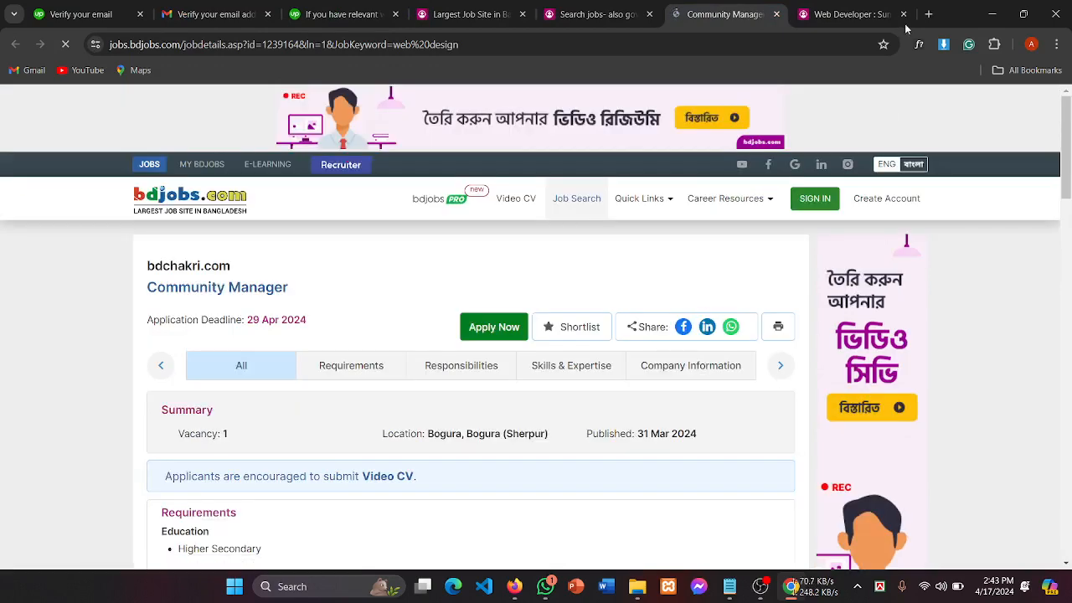
{"action": "left_click", "coordinate": [776, 14]}
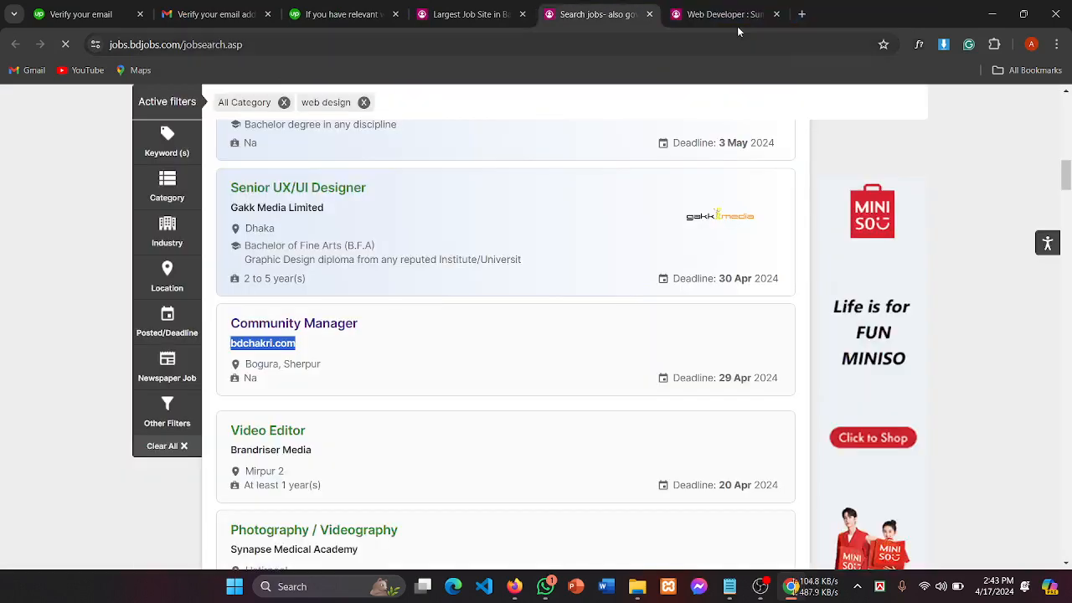
{"action": "left_click", "coordinate": [718, 15]}
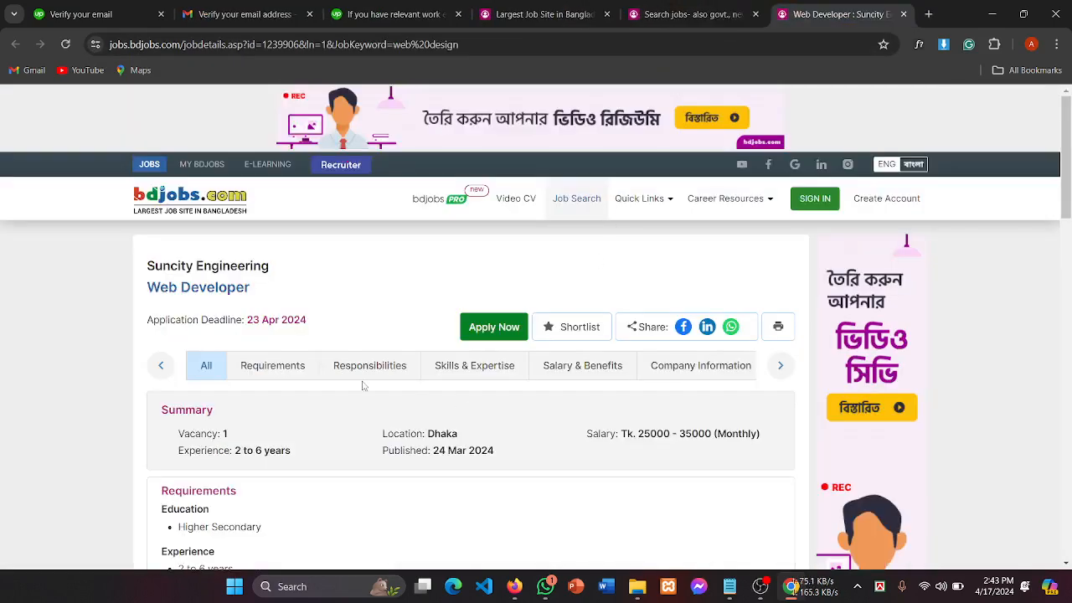
{"action": "scroll", "coordinate": [363, 385], "scroll_direction": "down", "scroll_amount": 2}
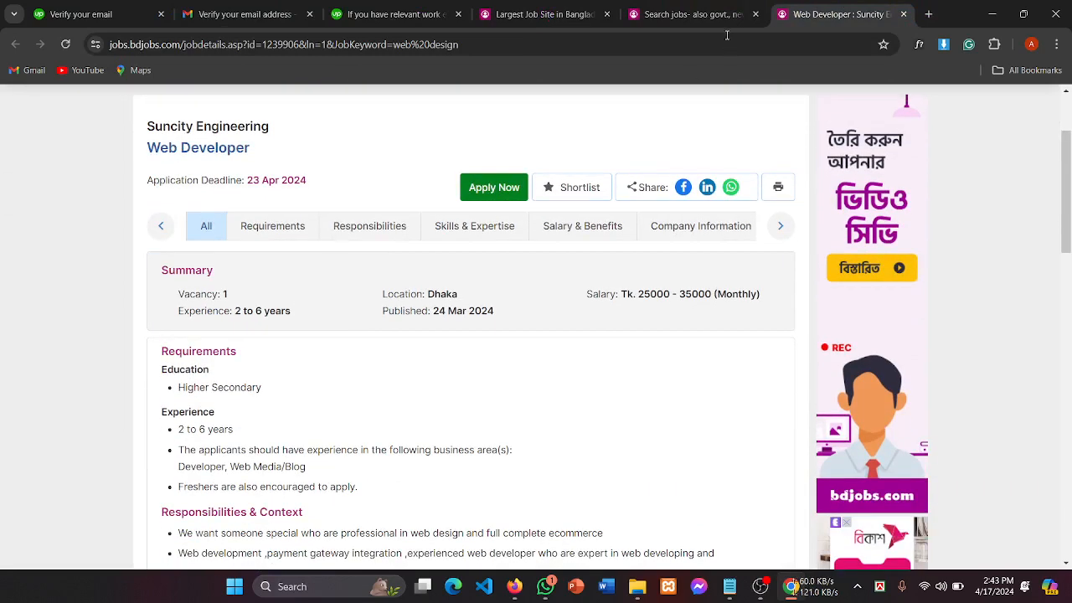
{"action": "left_click", "coordinate": [406, 16]}
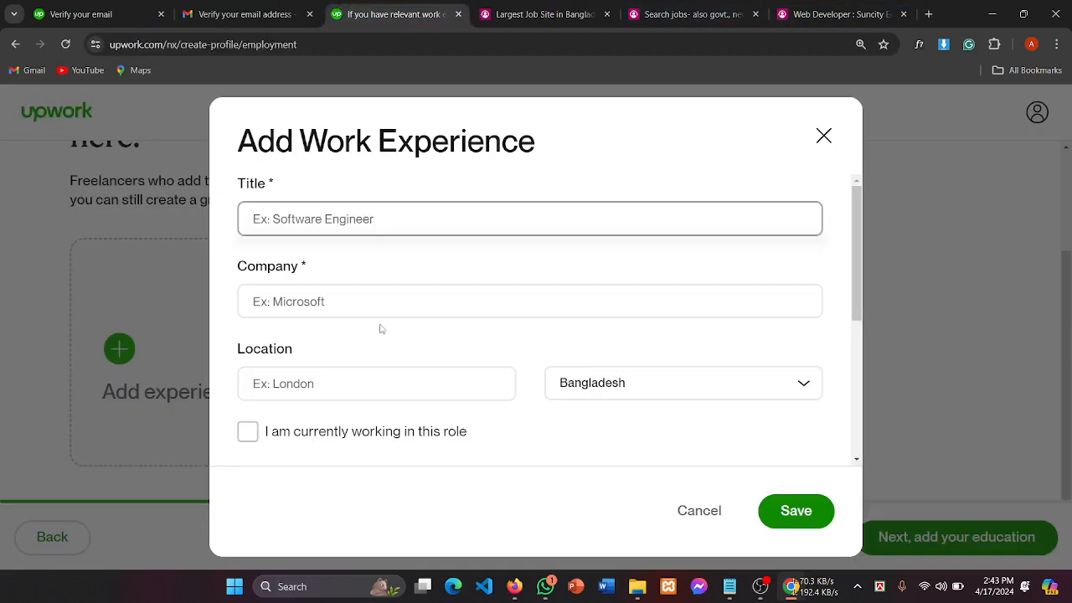
Step: Enter 'Web Designer' as the work experience title in Upwork
{"action": "left_click", "coordinate": [307, 223]}
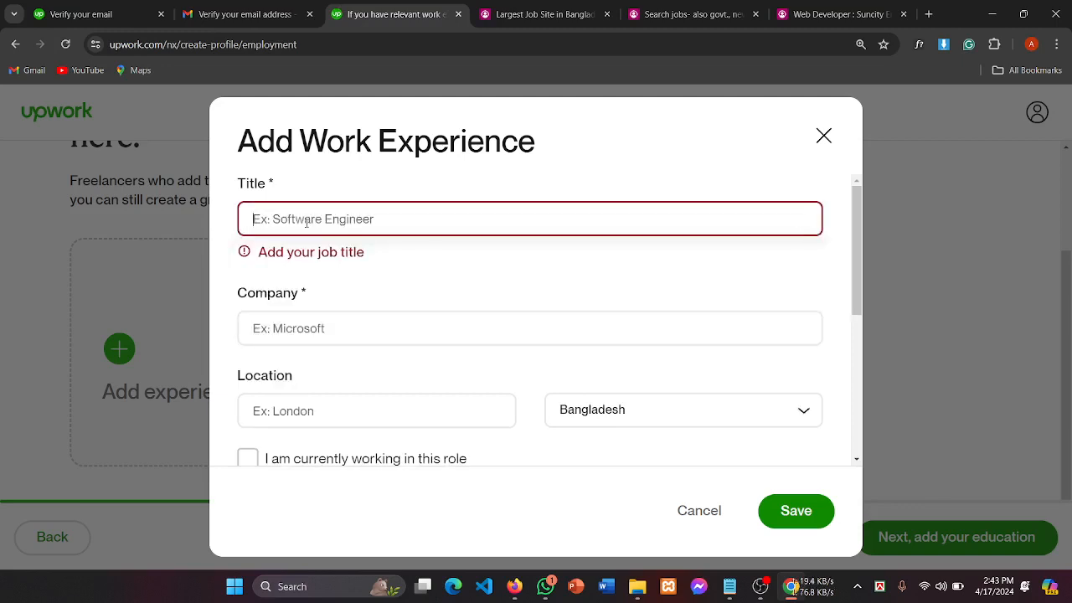
{"action": "type", "text": "Wb"}
{"action": "type", "text": "b "}
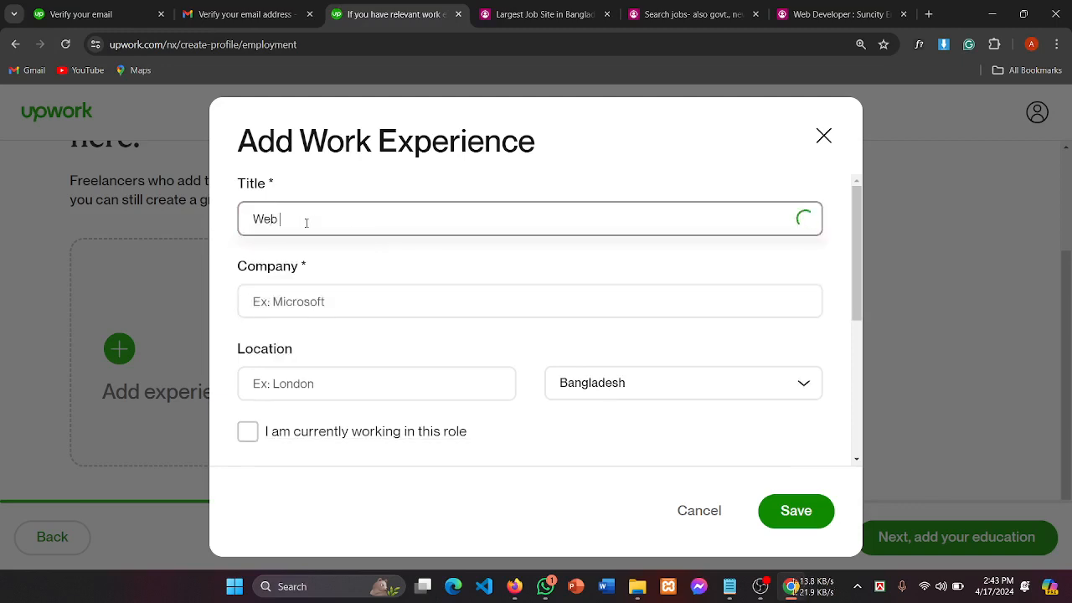
{"action": "type", "text": "Designer"}
{"action": "left_click", "coordinate": [294, 304]}
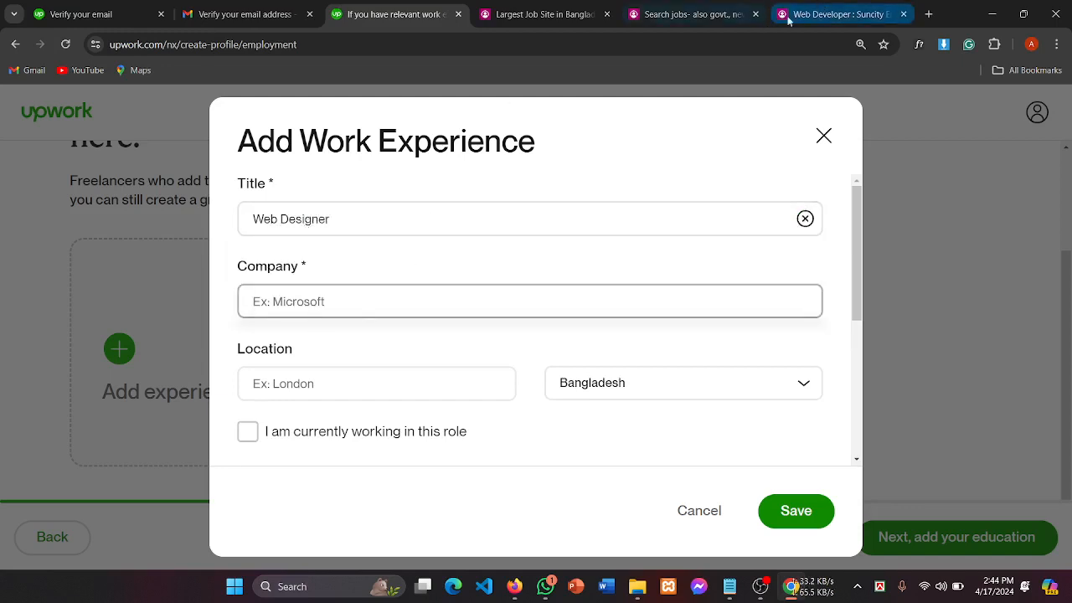
Step: Check the Suncity Web Developer listing, then bring up the bdjobs web design results tab
{"action": "left_click", "coordinate": [828, 12]}
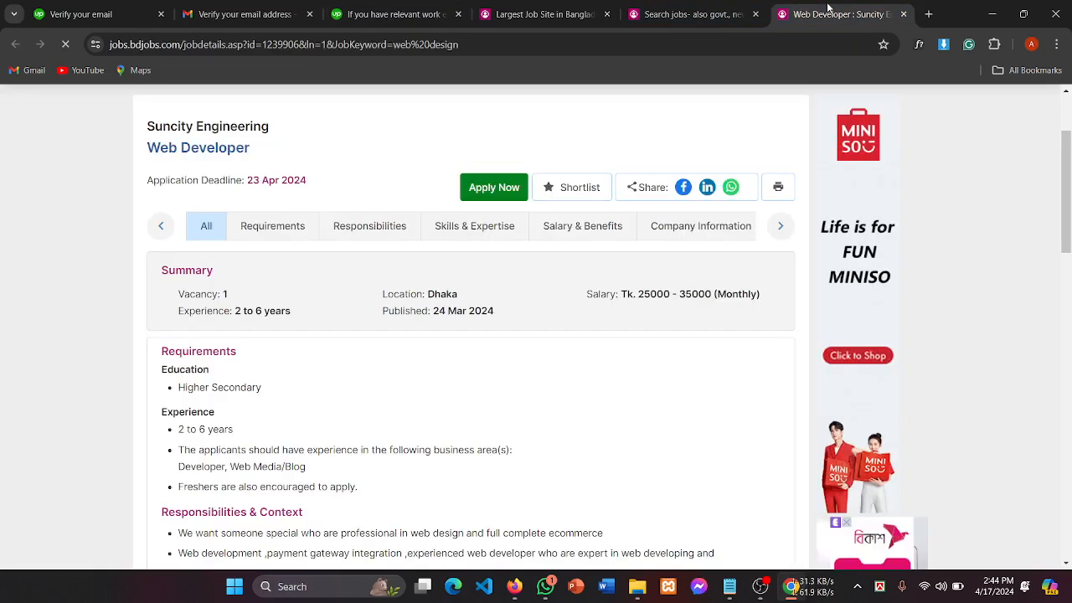
{"action": "left_click", "coordinate": [405, 11]}
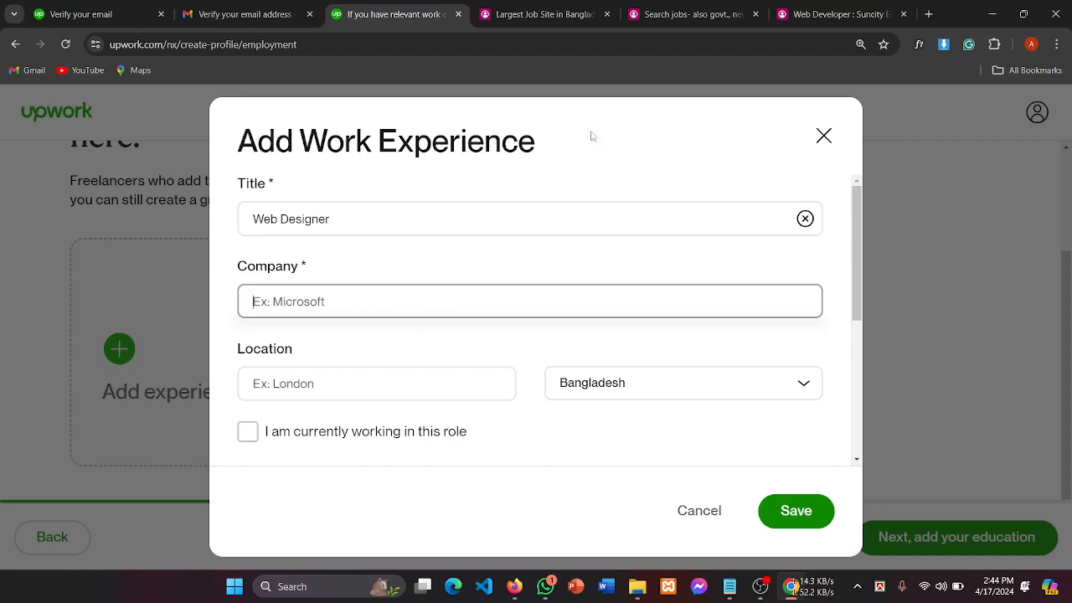
{"action": "left_click", "coordinate": [683, 14]}
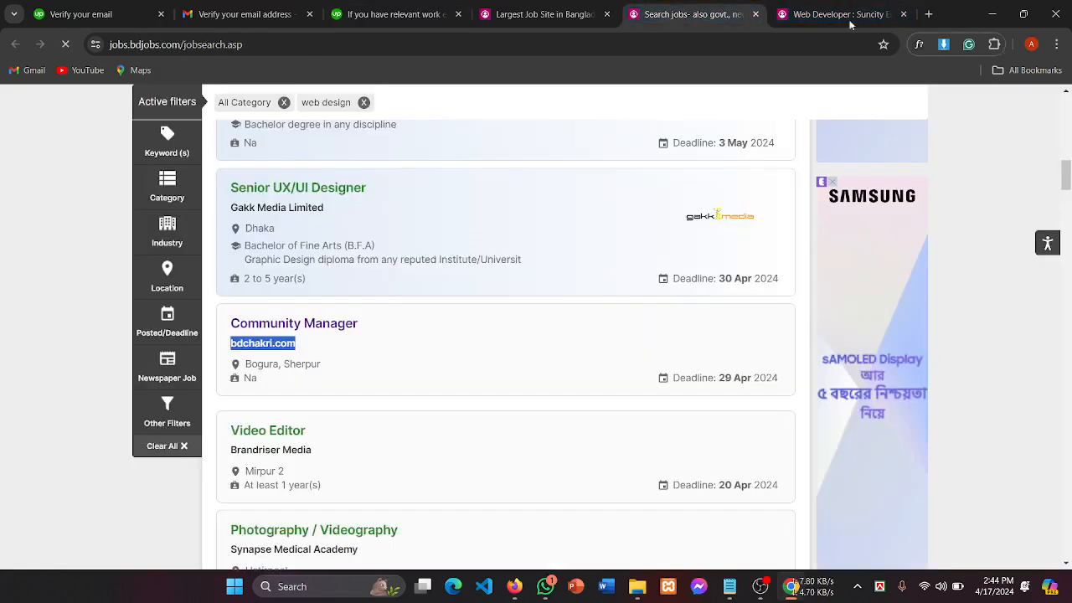
Step: Copy 'Suncity Engineering' from the Web Developer listing and paste it into Upwork's Company field
{"action": "key", "text": "ctrl+Tab"}
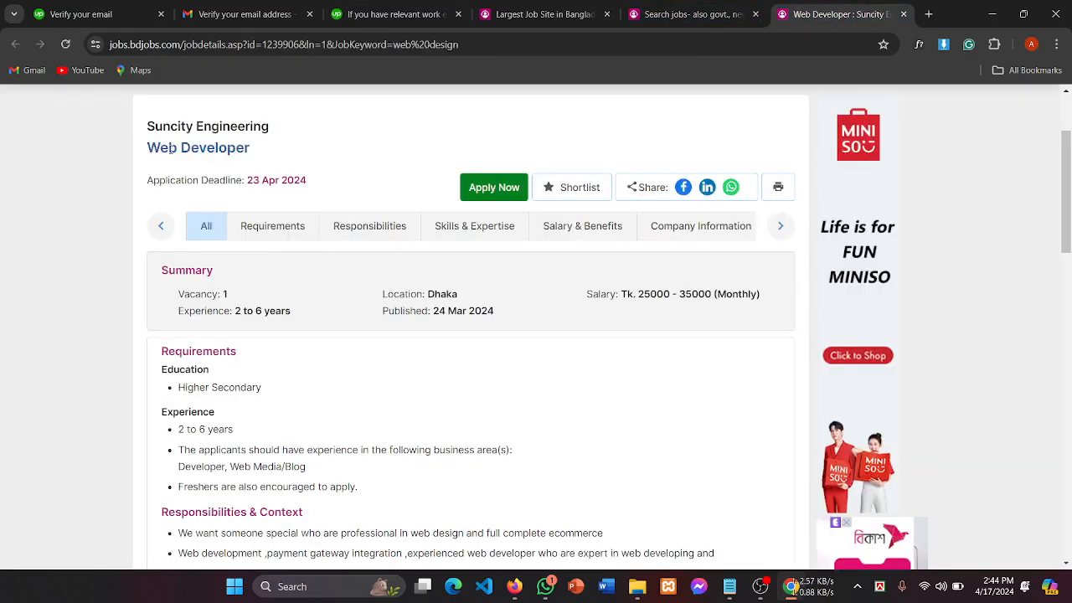
{"action": "left_click_drag", "start_coordinate": [147, 125], "coordinate": [320, 128]}
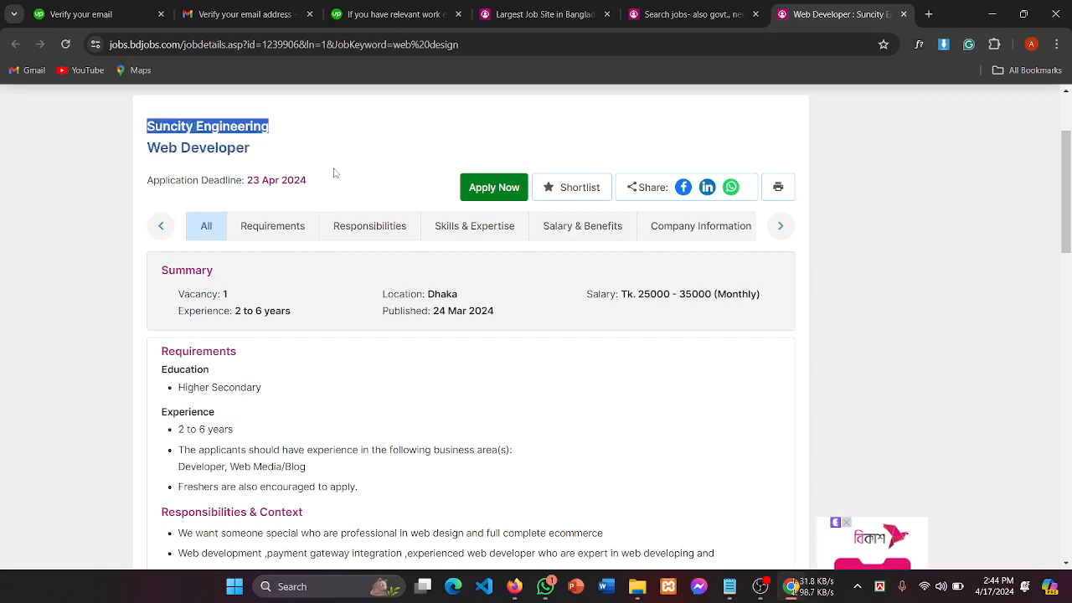
{"action": "left_click", "coordinate": [287, 138]}
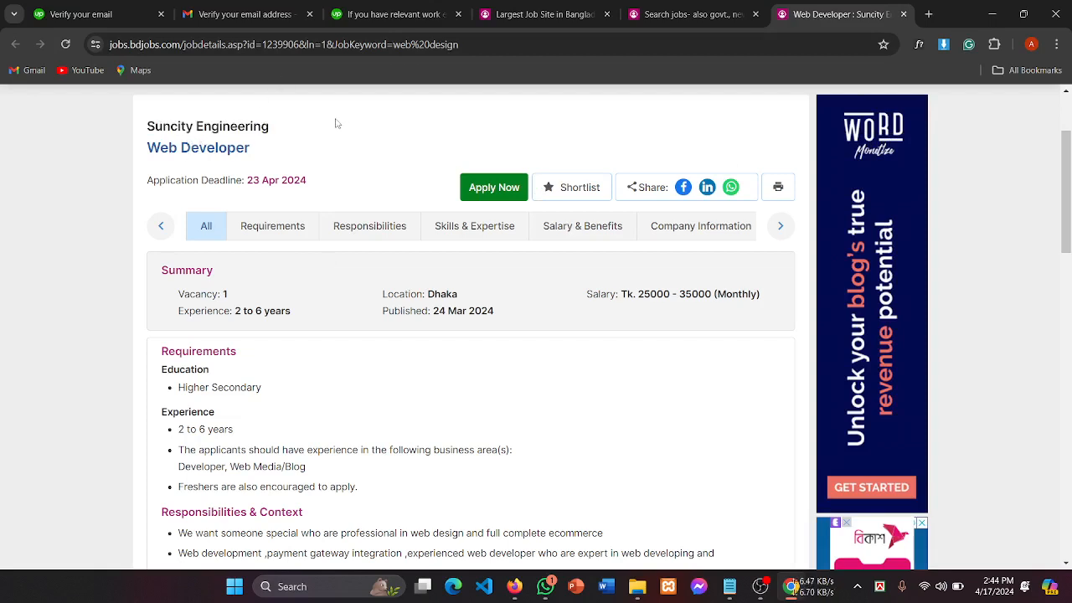
{"action": "left_click_drag", "start_coordinate": [279, 131], "coordinate": [125, 134]}
{"action": "key", "text": "ctrl+c"}
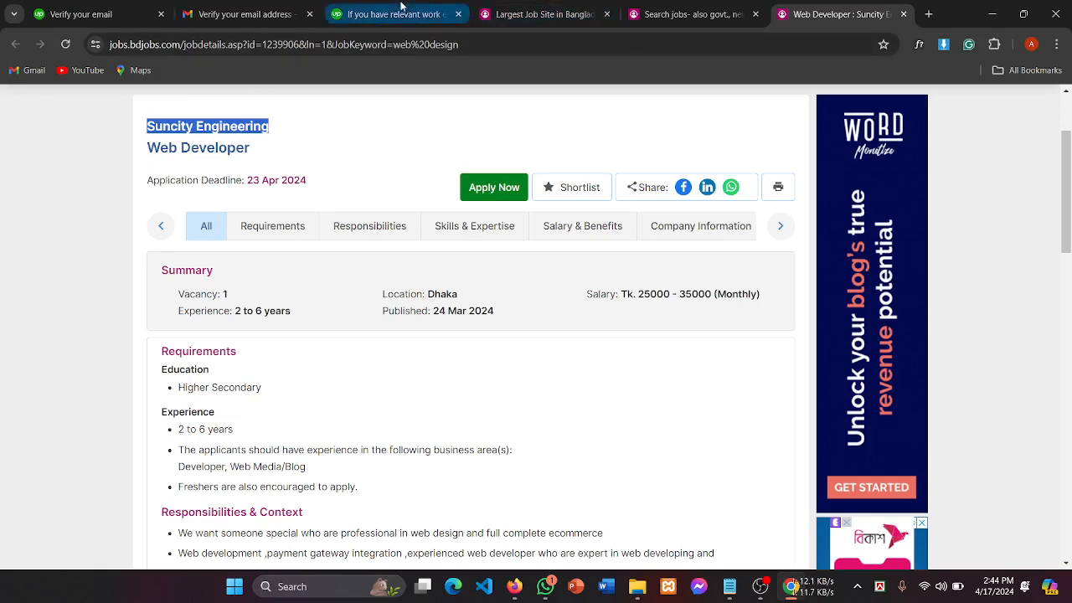
{"action": "left_click", "coordinate": [363, 17]}
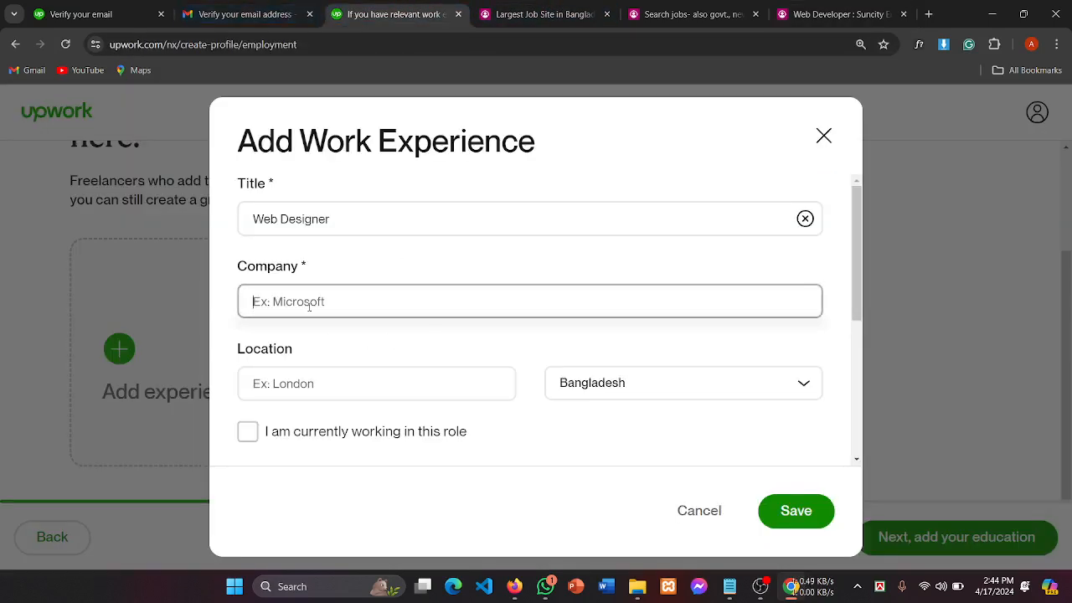
{"action": "key", "text": "ctrl+v"}
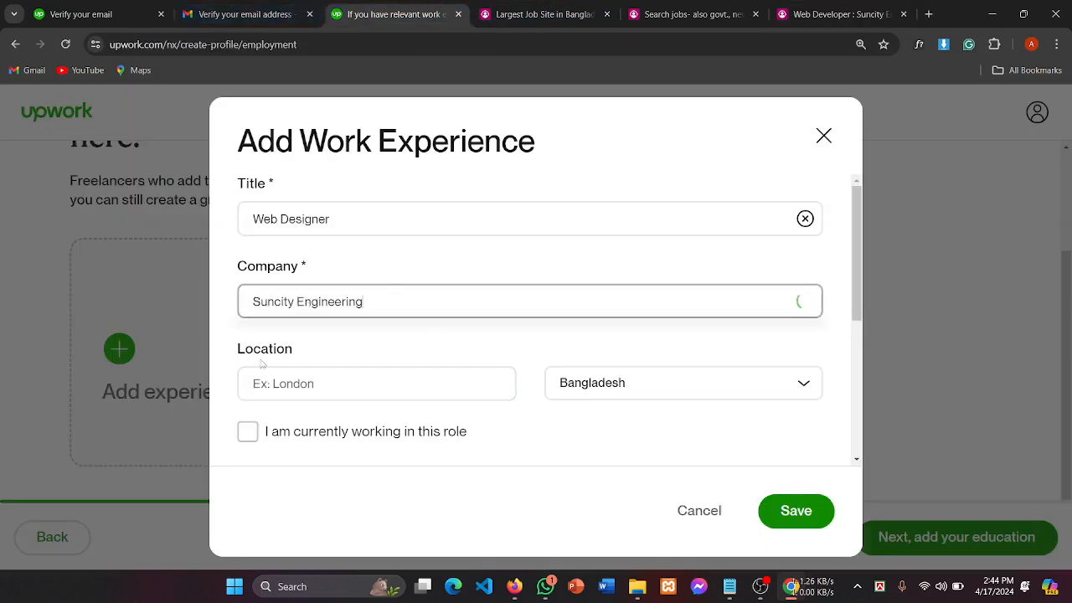
{"action": "left_click_drag", "start_coordinate": [241, 353], "coordinate": [331, 360]}
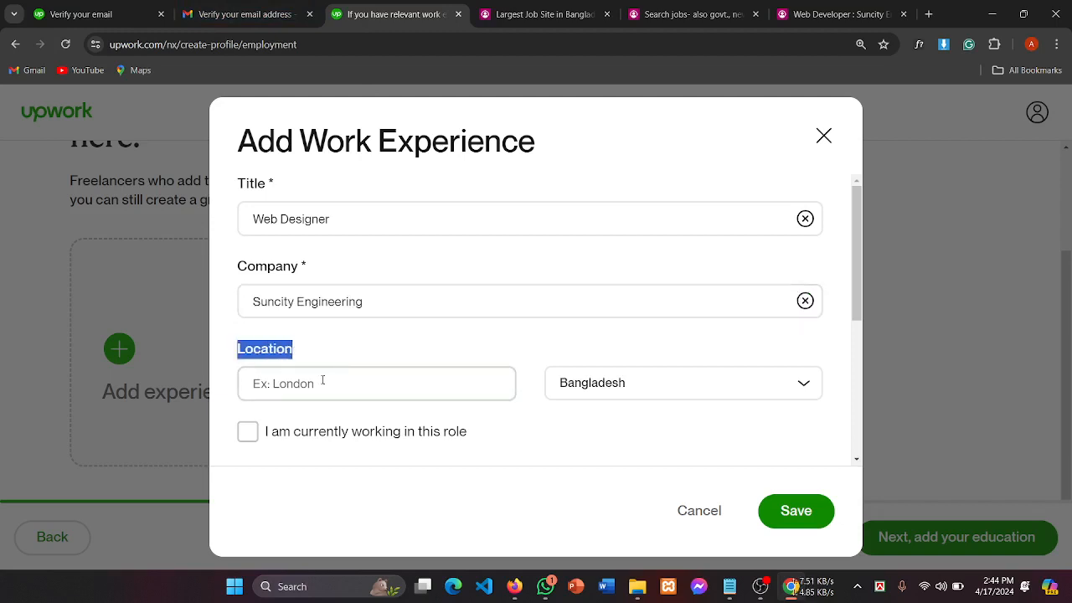
{"action": "left_click", "coordinate": [327, 382]}
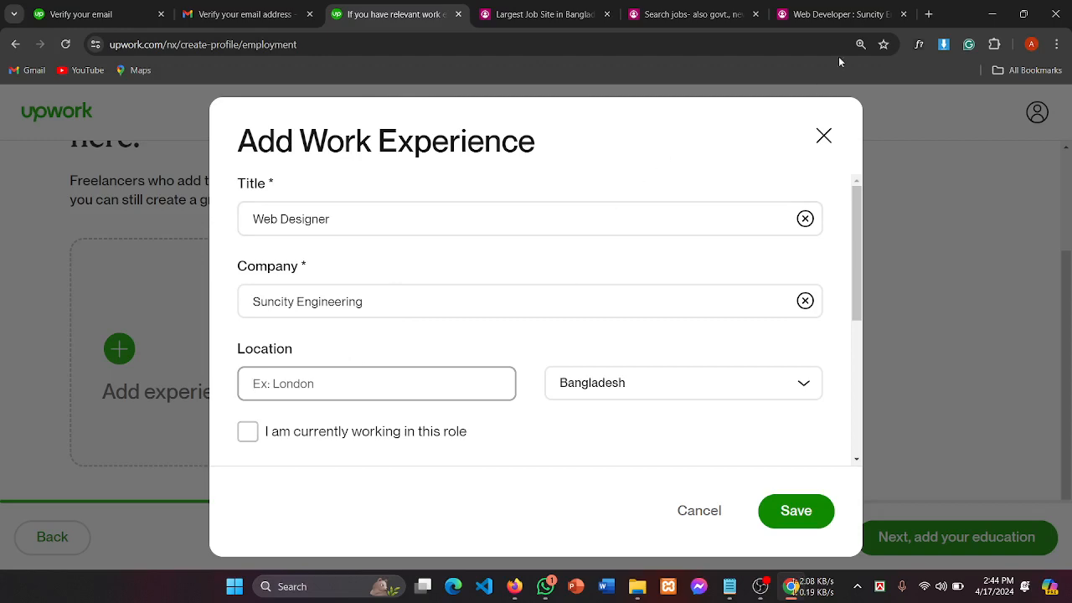
Step: Open the 'Web Developer : Suncity' job details tab on bdjobs and look over its company and title
{"action": "left_click", "coordinate": [645, 15]}
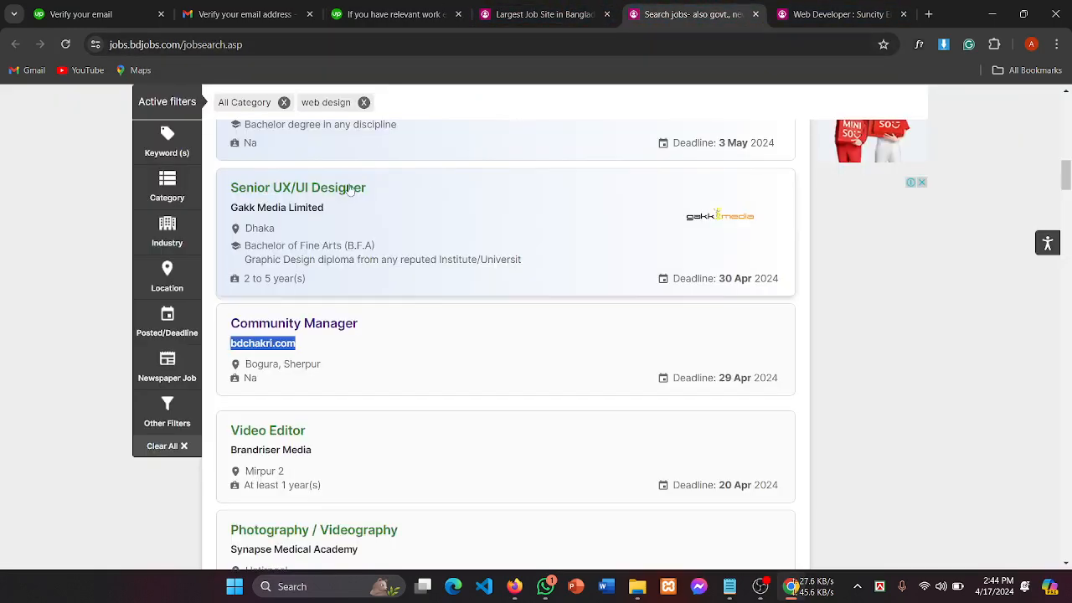
{"action": "key", "text": "ctrl+Tab"}
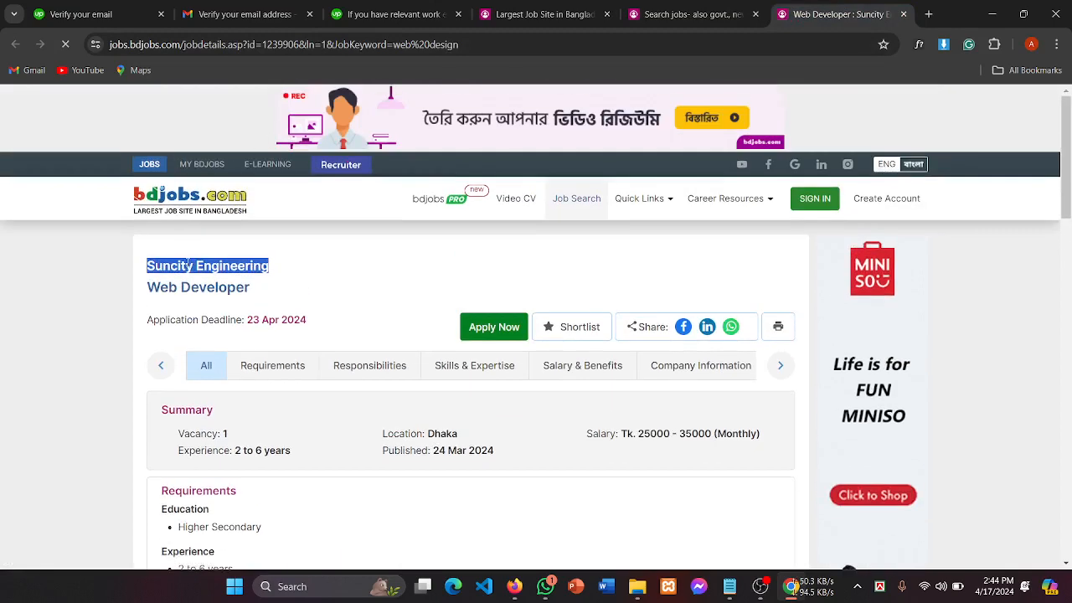
{"action": "left_click_drag", "start_coordinate": [273, 286], "coordinate": [339, 271]}
{"action": "left_click", "coordinate": [253, 272]}
{"action": "scroll", "coordinate": [340, 272], "scroll_direction": "down", "scroll_amount": 2}
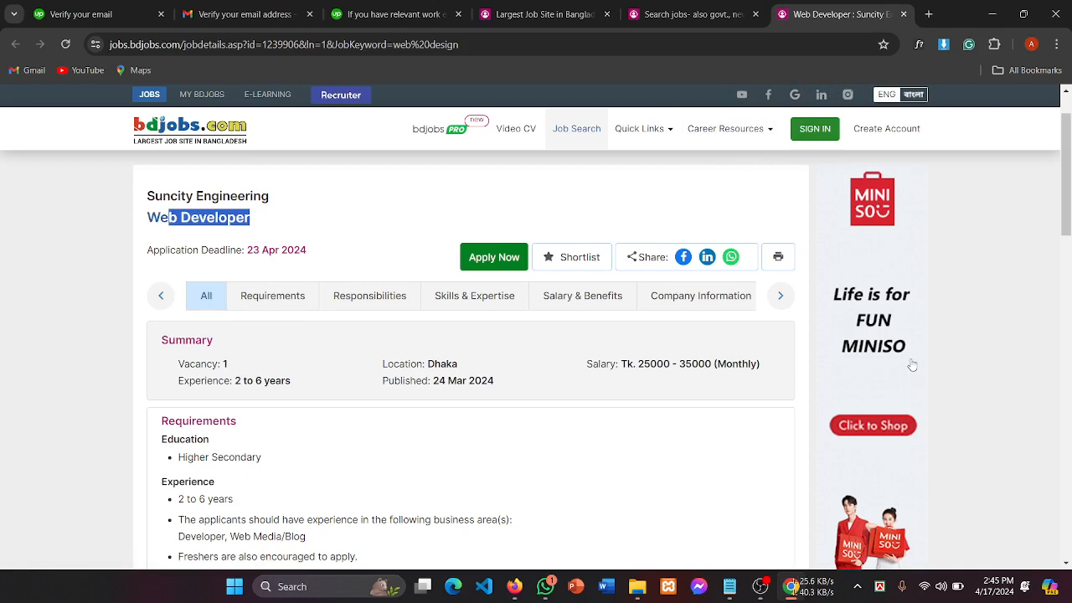
{"action": "mouse_move", "coordinate": [770, 593]}
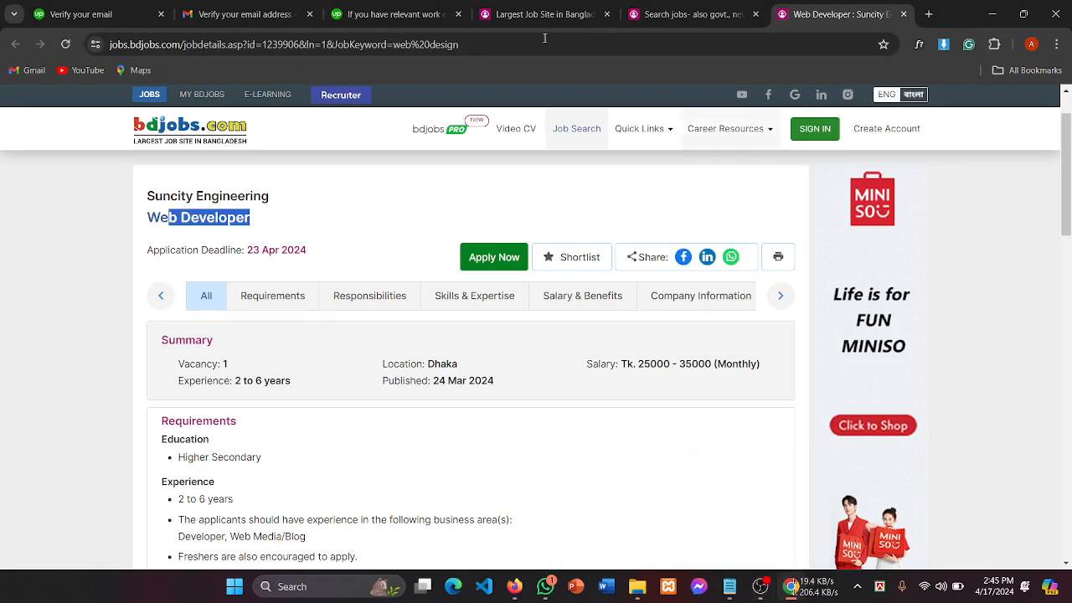
{"action": "left_click", "coordinate": [381, 12]}
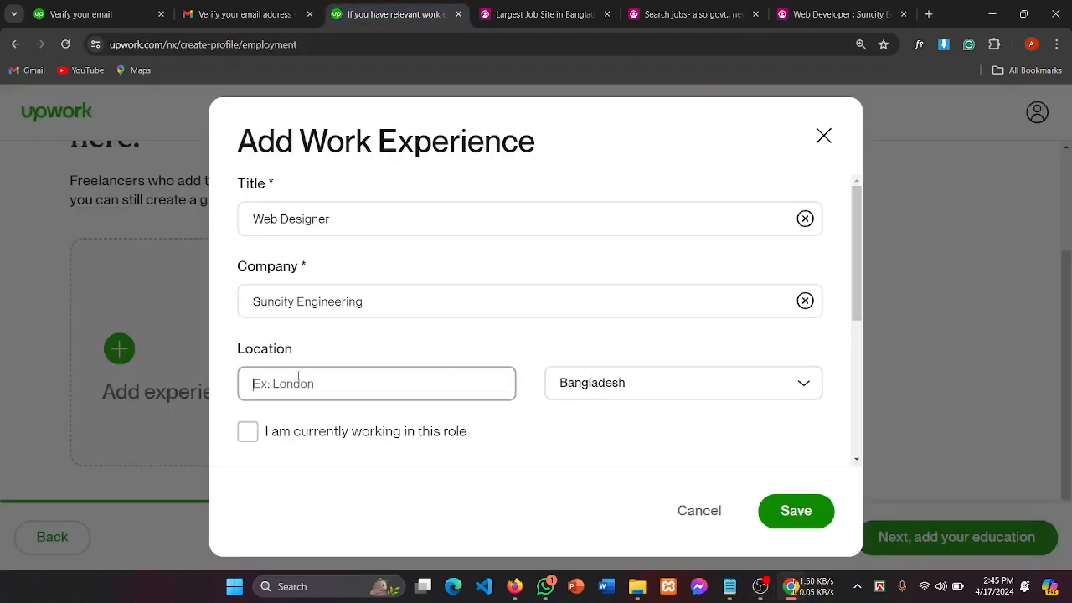
{"action": "left_click", "coordinate": [620, 394]}
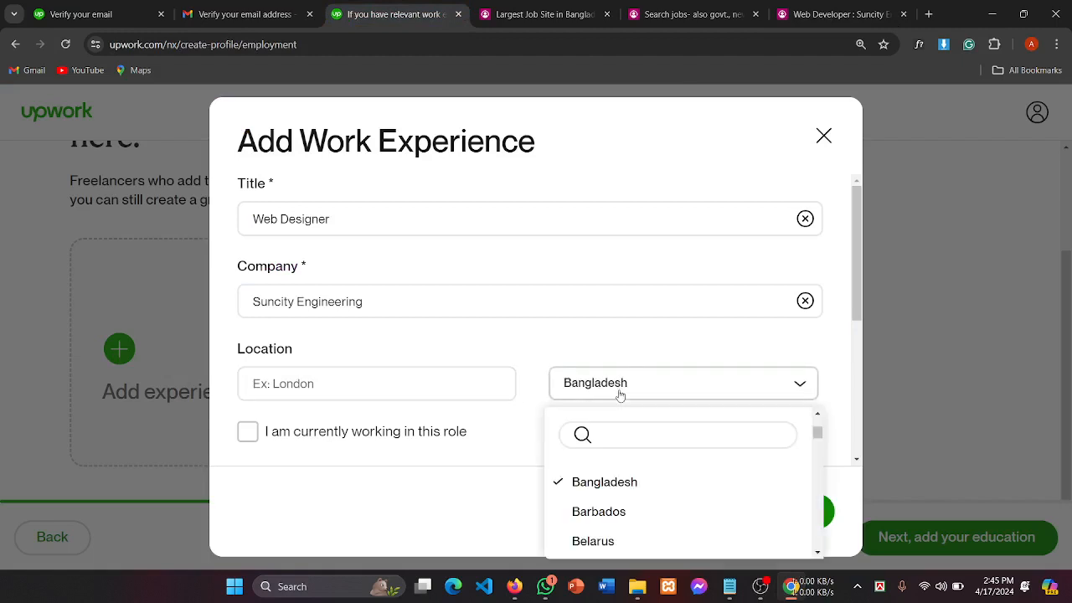
{"action": "left_click", "coordinate": [362, 384]}
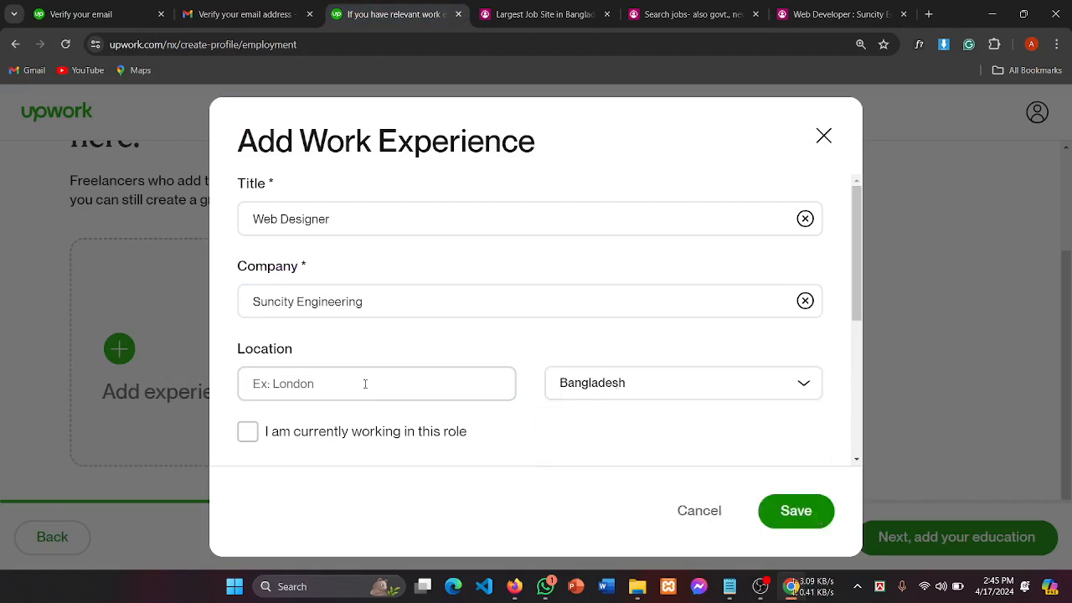
{"action": "scroll", "coordinate": [695, 385], "scroll_direction": "down", "scroll_amount": 1}
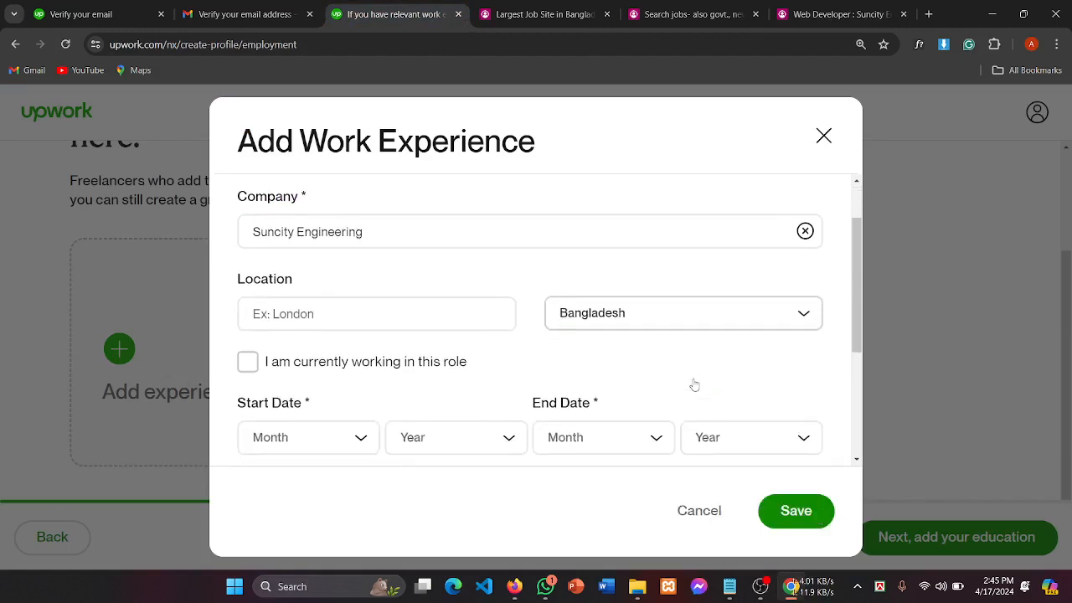
{"action": "left_click", "coordinate": [332, 317]}
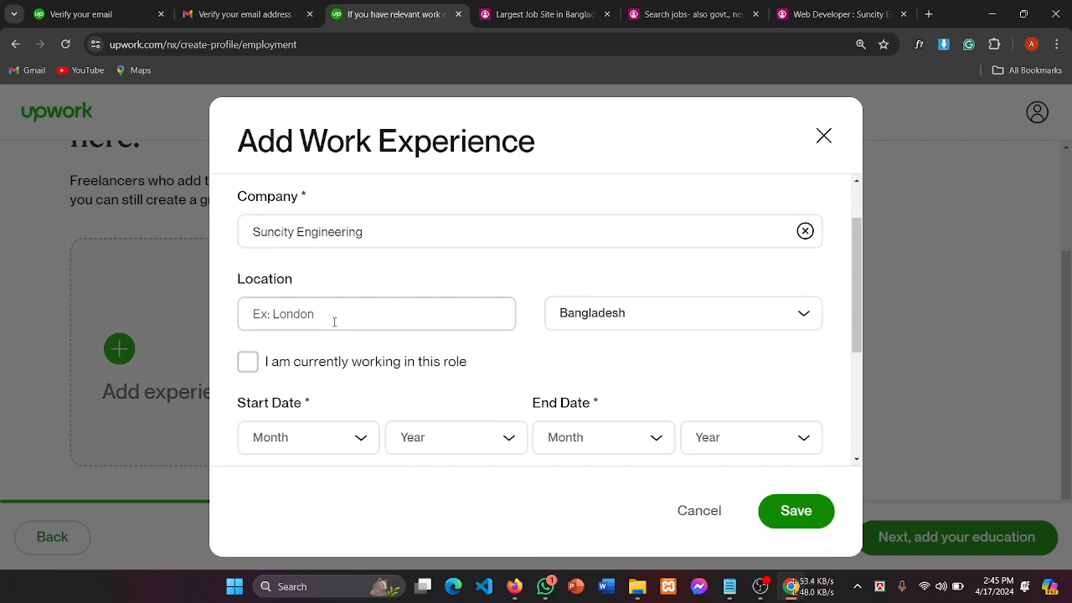
{"action": "scroll", "coordinate": [441, 400], "scroll_direction": "up", "scroll_amount": 1}
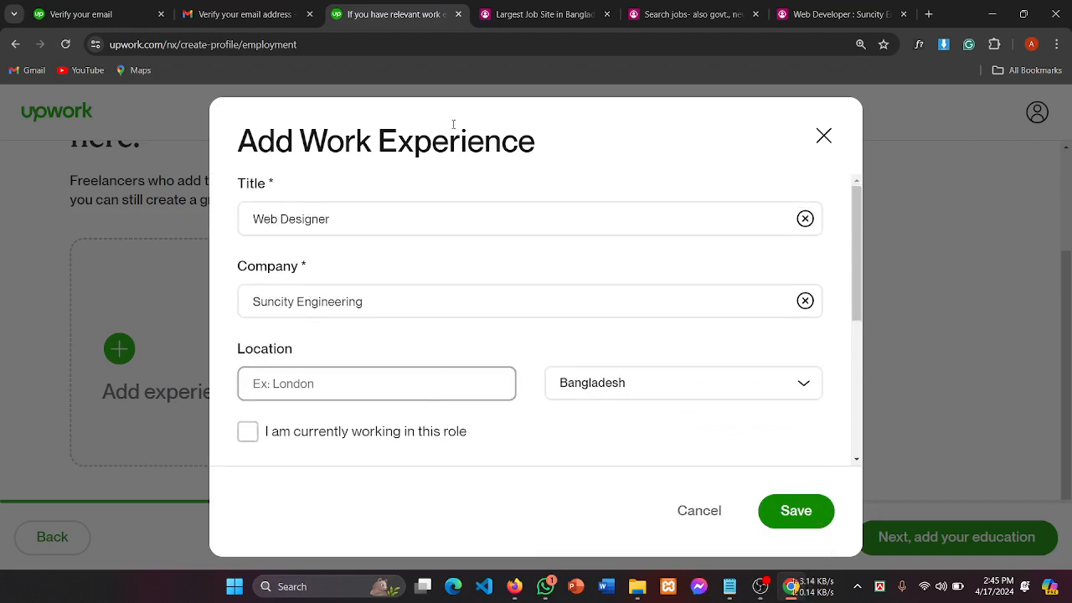
{"action": "left_click", "coordinate": [815, 5]}
Step: Select the Suncity Engineering office address in the Company Information section of the job page
{"action": "scroll", "coordinate": [450, 250], "scroll_direction": "down", "scroll_amount": 5}
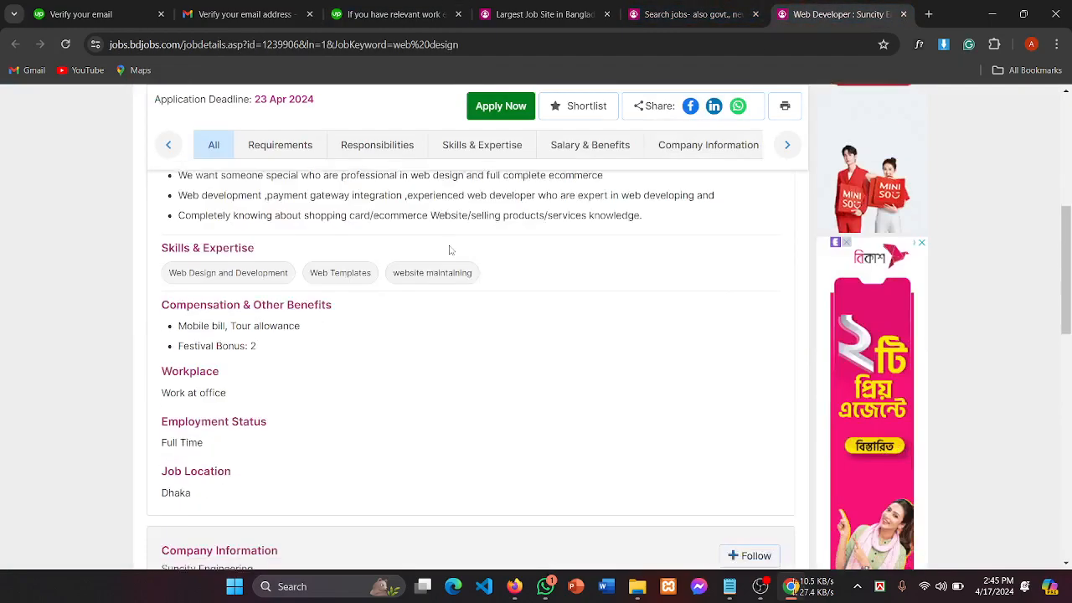
{"action": "scroll", "coordinate": [450, 249], "scroll_direction": "up", "scroll_amount": 5}
{"action": "scroll", "coordinate": [450, 248], "scroll_direction": "down", "scroll_amount": 7}
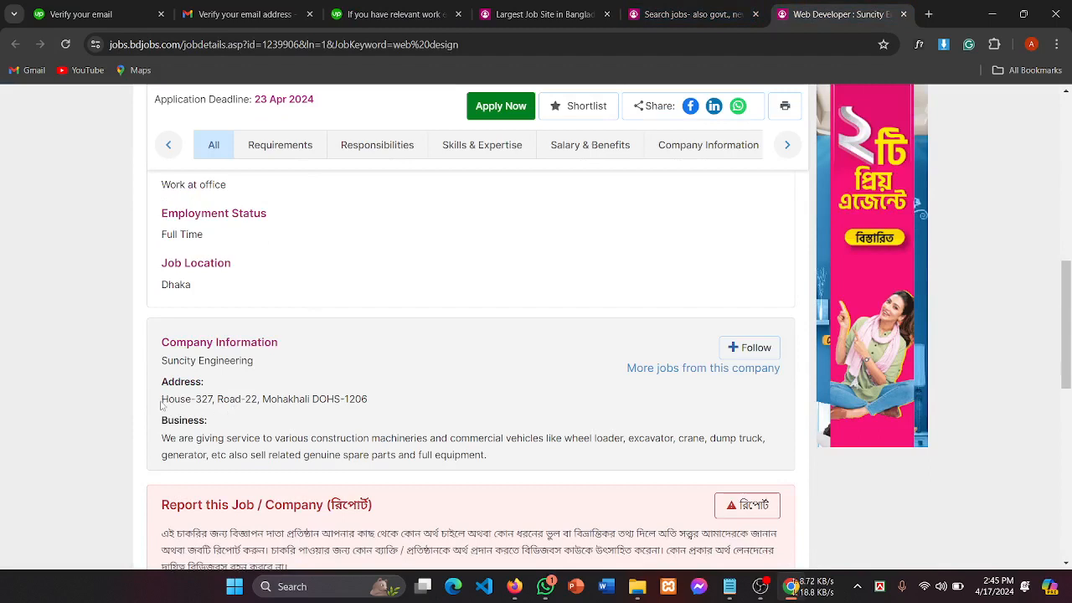
{"action": "left_click_drag", "start_coordinate": [161, 400], "coordinate": [385, 404]}
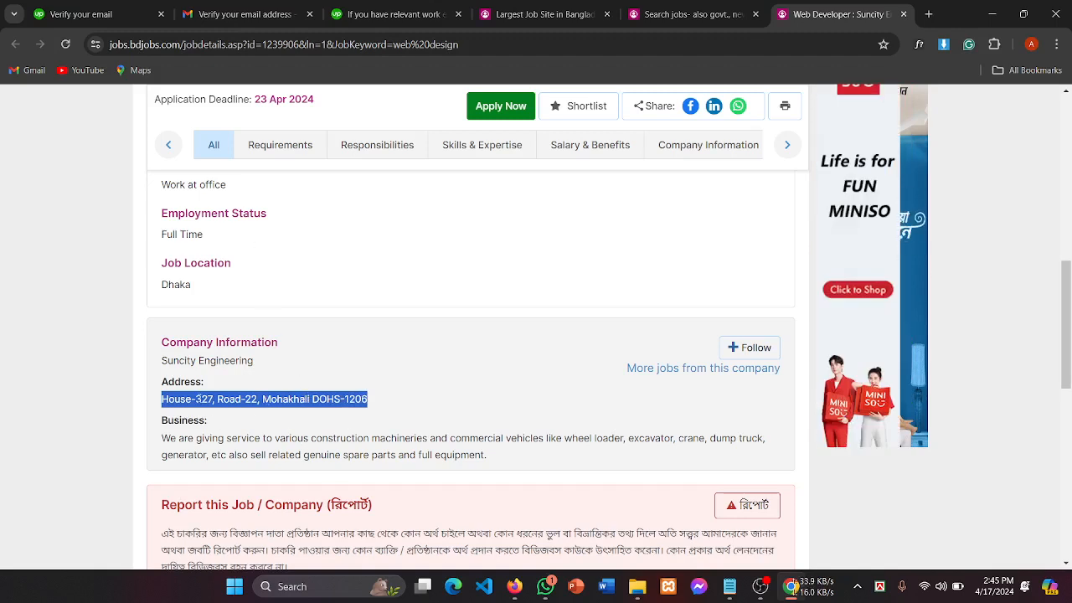
{"action": "left_click", "coordinate": [289, 373]}
{"action": "scroll", "coordinate": [401, 363], "scroll_direction": "up", "scroll_amount": 8}
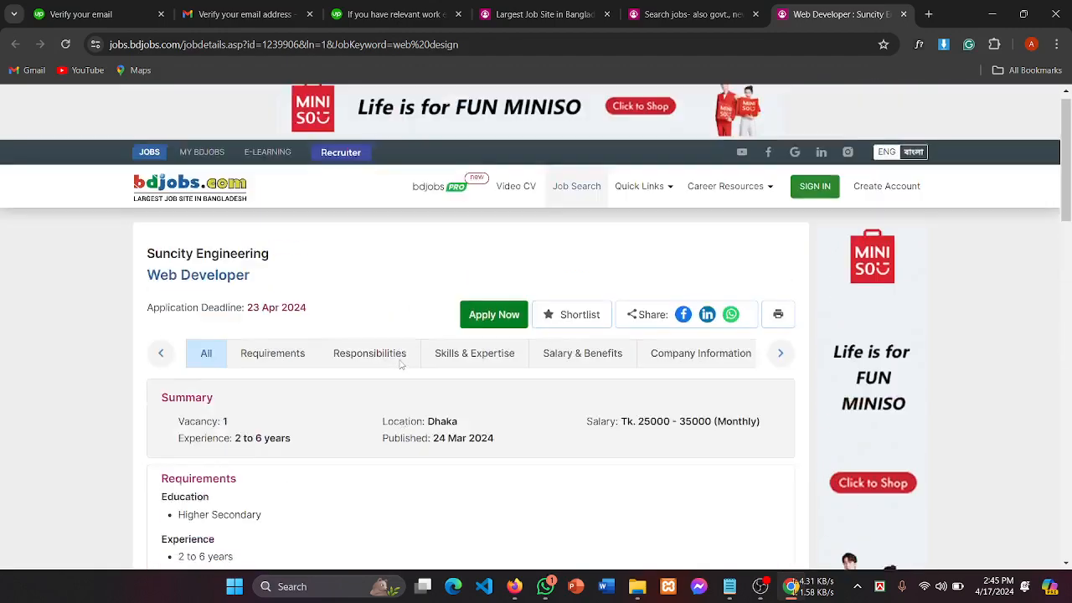
{"action": "scroll", "coordinate": [401, 363], "scroll_direction": "down", "scroll_amount": 7}
{"action": "scroll", "coordinate": [400, 360], "scroll_direction": "down", "scroll_amount": 2}
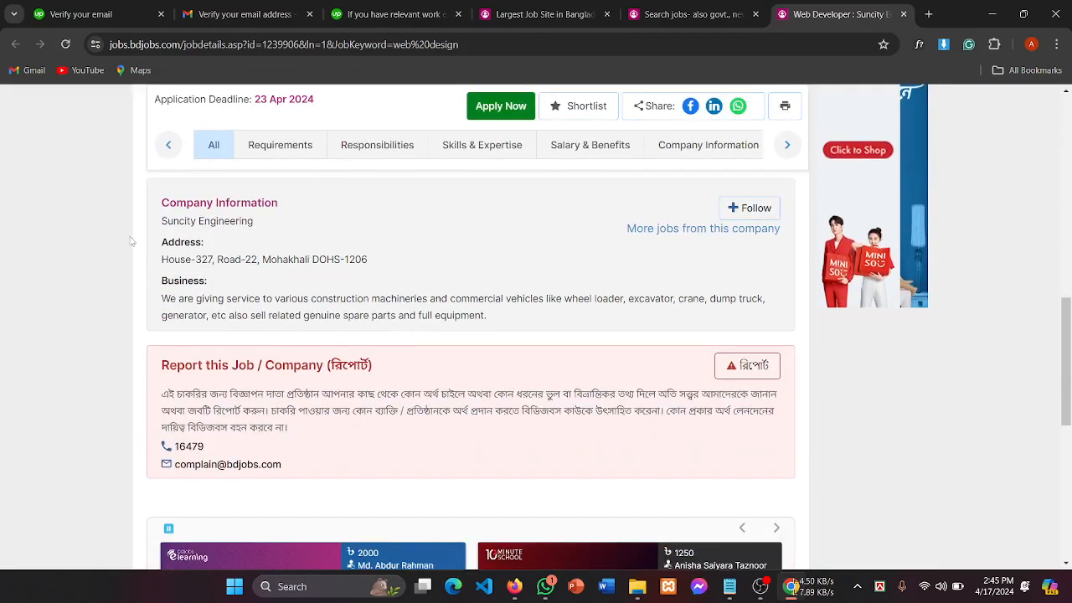
{"action": "scroll", "coordinate": [147, 325], "scroll_direction": "up", "scroll_amount": 1}
{"action": "left_click_drag", "start_coordinate": [147, 325], "coordinate": [426, 342]}
{"action": "key", "text": "ctrl+c"}
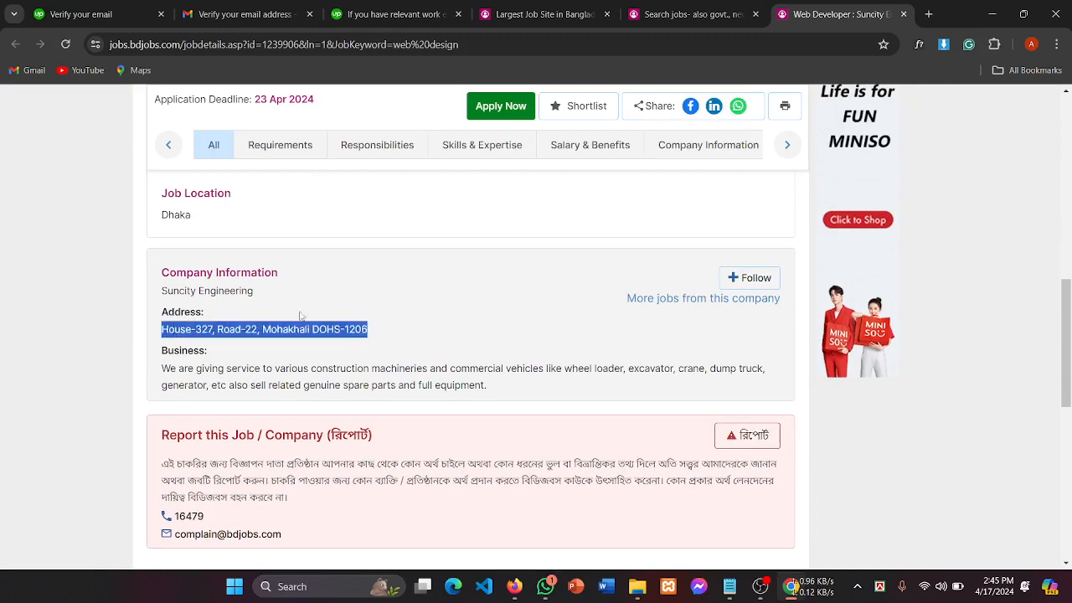
Step: Paste the company address into Location, leaving the role unmarked as currently held
{"action": "left_click", "coordinate": [394, 14]}
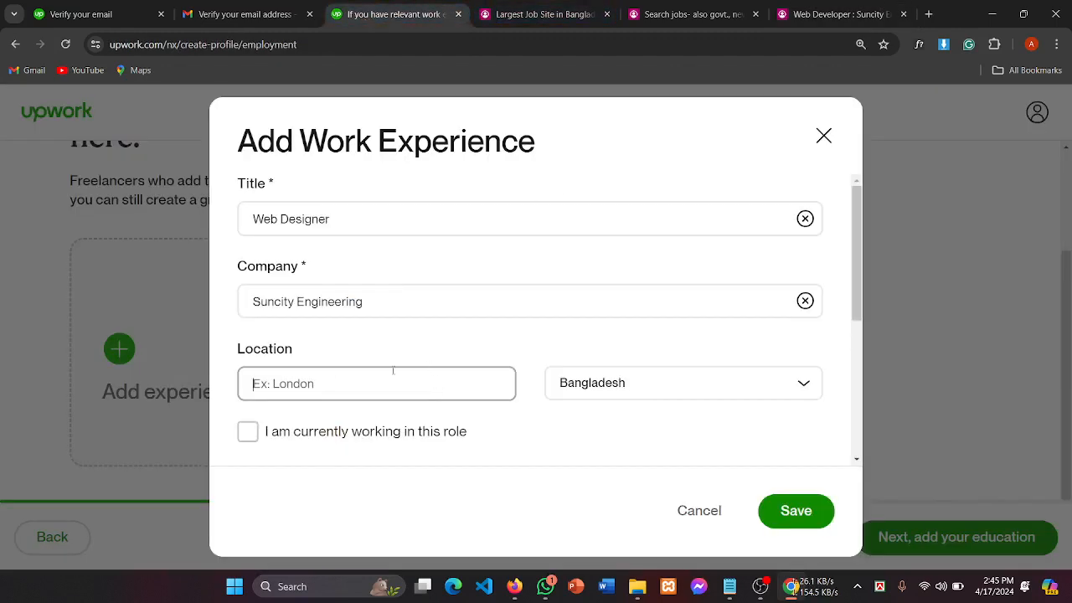
{"action": "key", "text": "ctrl+v"}
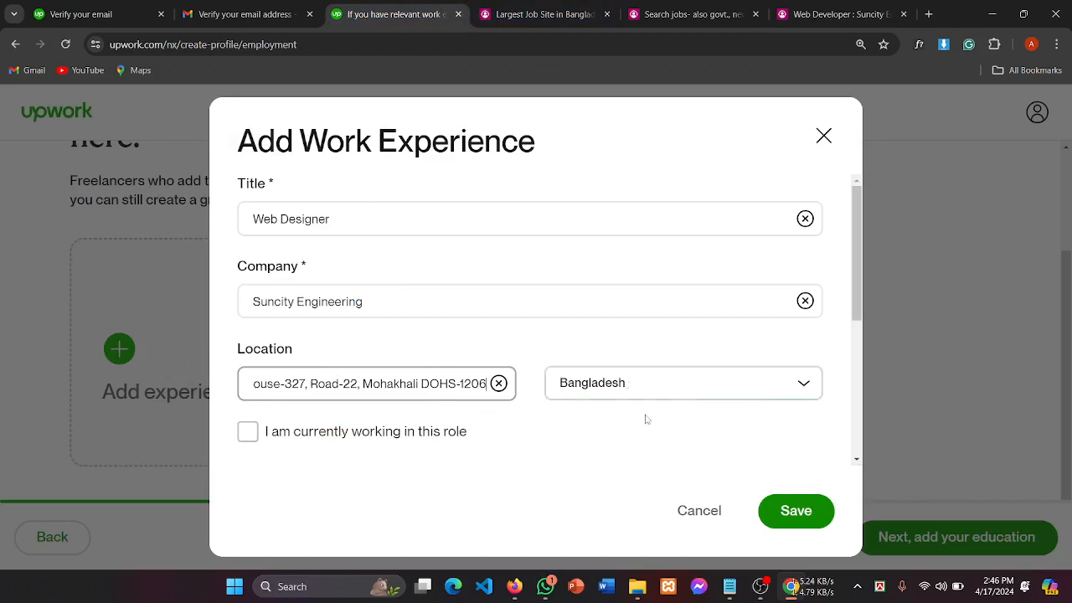
{"action": "left_click", "coordinate": [255, 438]}
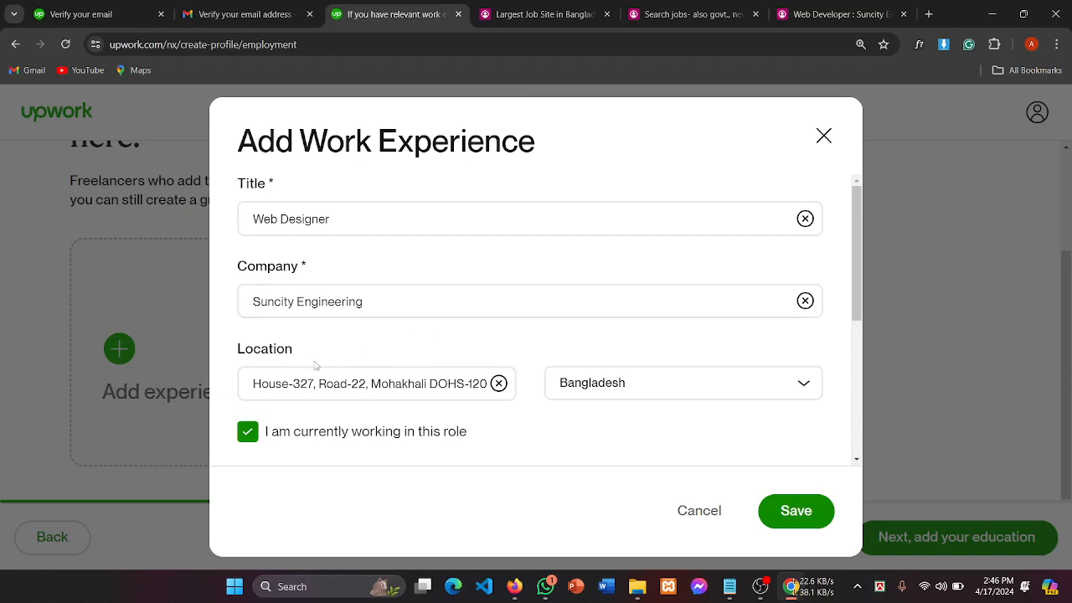
{"action": "scroll", "coordinate": [315, 365], "scroll_direction": "down", "scroll_amount": 2}
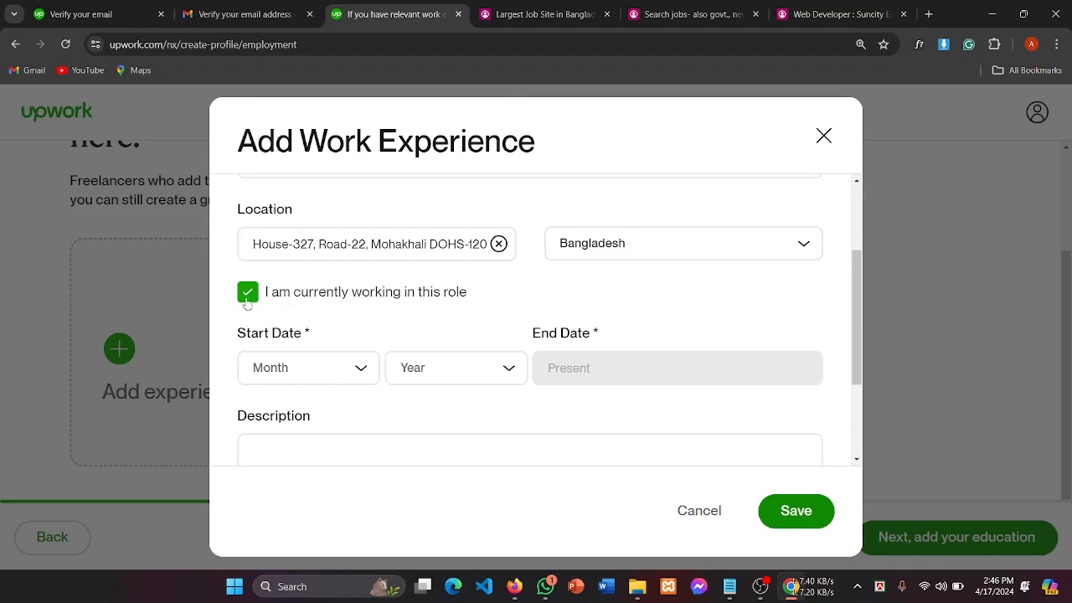
{"action": "left_click", "coordinate": [246, 299]}
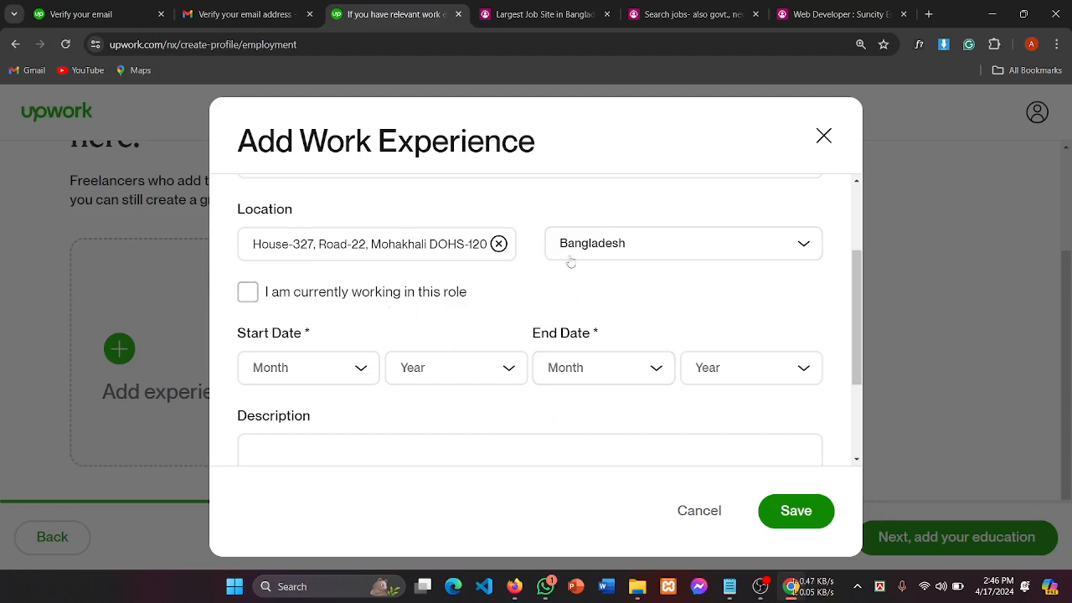
Step: Open the start month list and close it without choosing a month
{"action": "scroll", "coordinate": [547, 396], "scroll_direction": "down", "scroll_amount": 1}
{"action": "scroll", "coordinate": [547, 396], "scroll_direction": "up", "scroll_amount": 1}
{"action": "left_click_drag", "start_coordinate": [251, 334], "coordinate": [356, 338]}
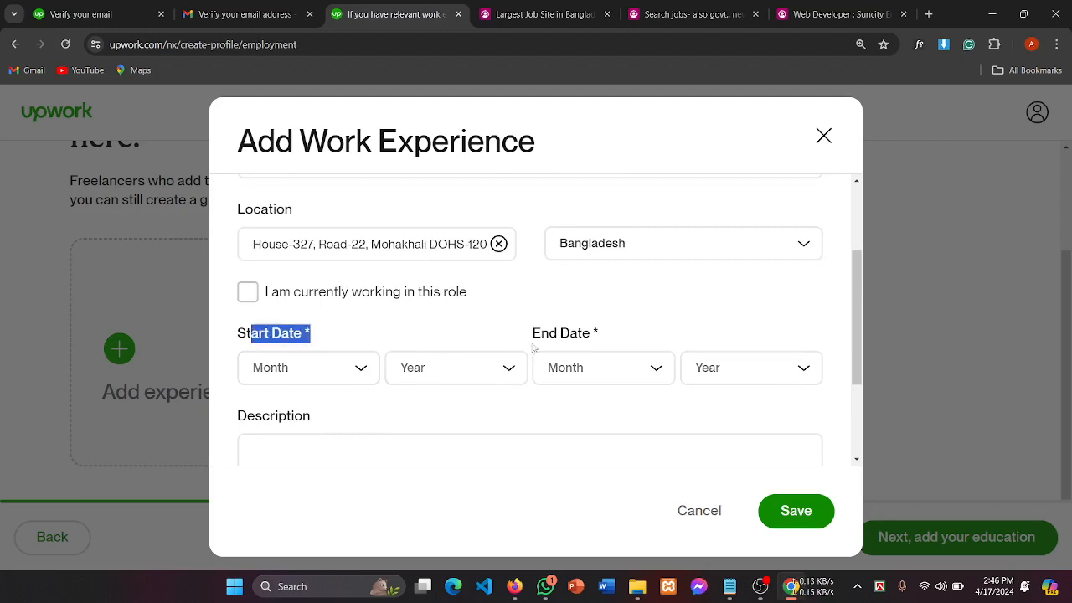
{"action": "left_click_drag", "start_coordinate": [528, 340], "coordinate": [649, 334]}
{"action": "left_click", "coordinate": [292, 376]}
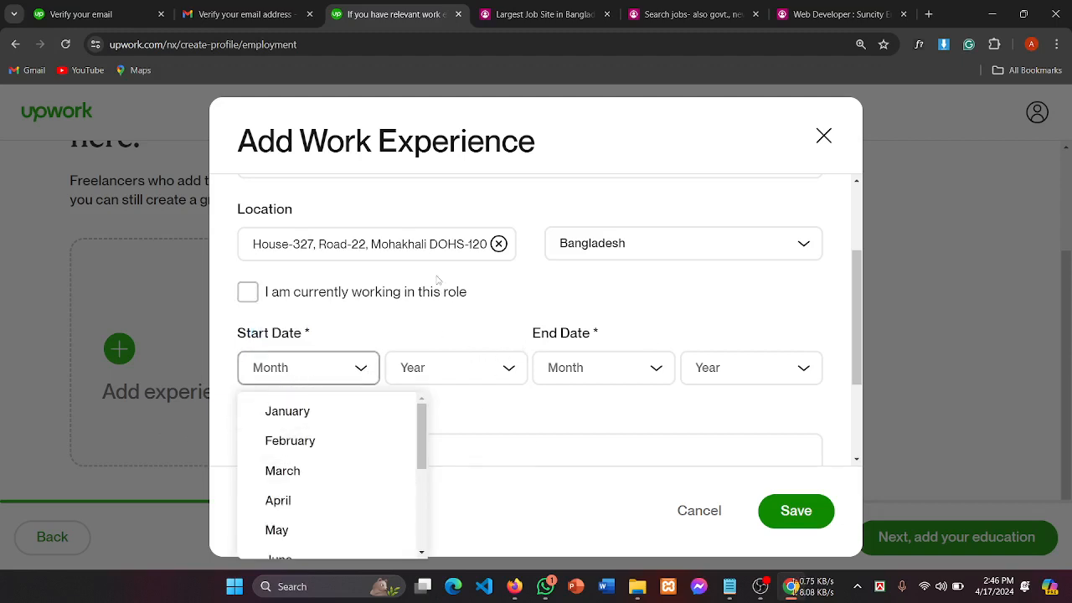
{"action": "scroll", "coordinate": [479, 293], "scroll_direction": "up", "scroll_amount": 1}
{"action": "left_click", "coordinate": [276, 289]}
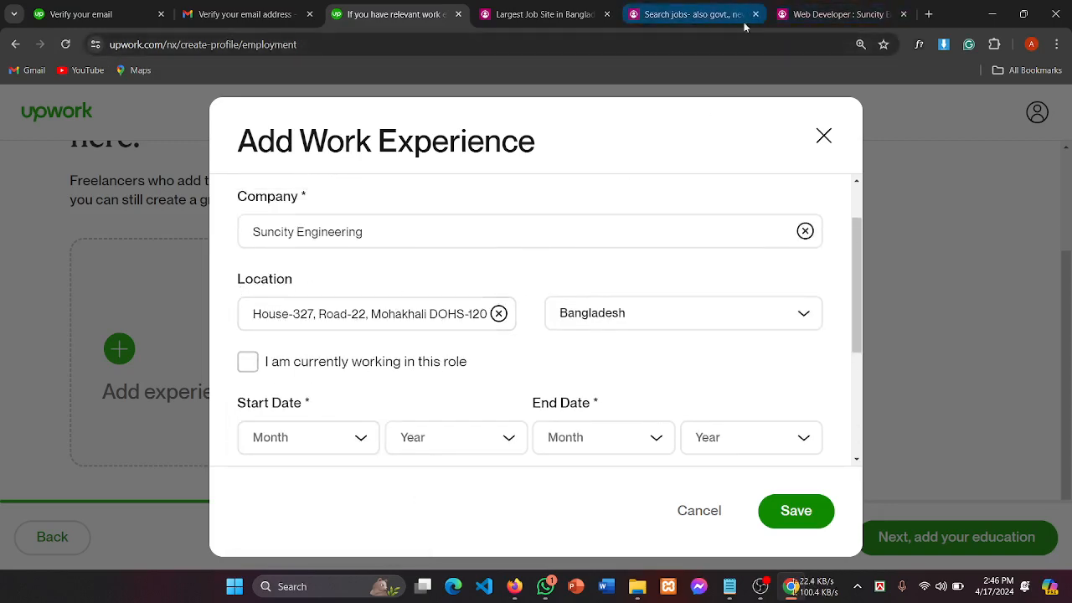
Step: Review the Suncity Engineering name and address under Company Information on the bdjobs listing
{"action": "left_click", "coordinate": [838, 15]}
{"action": "scroll", "coordinate": [413, 346], "scroll_direction": "up", "scroll_amount": 3}
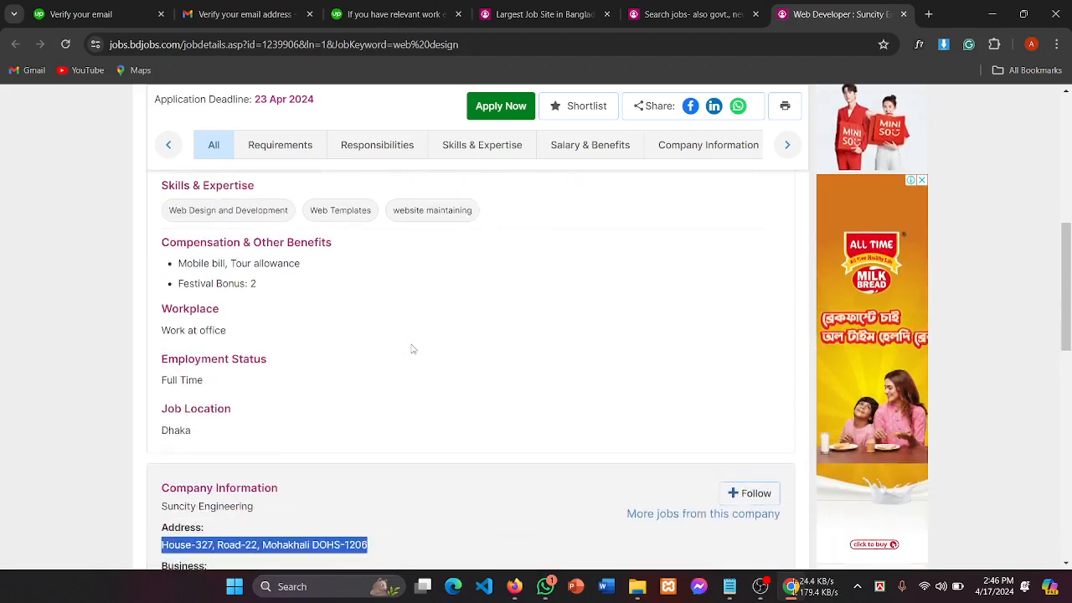
{"action": "scroll", "coordinate": [412, 347], "scroll_direction": "down", "scroll_amount": 2}
{"action": "left_click", "coordinate": [167, 383]}
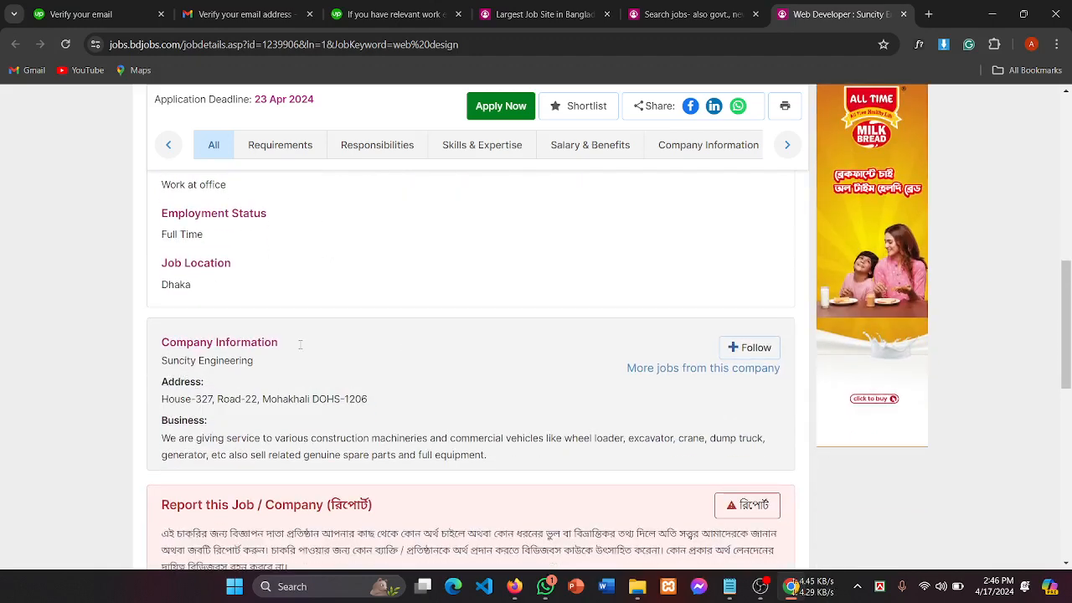
{"action": "left_click_drag", "start_coordinate": [169, 342], "coordinate": [367, 343]}
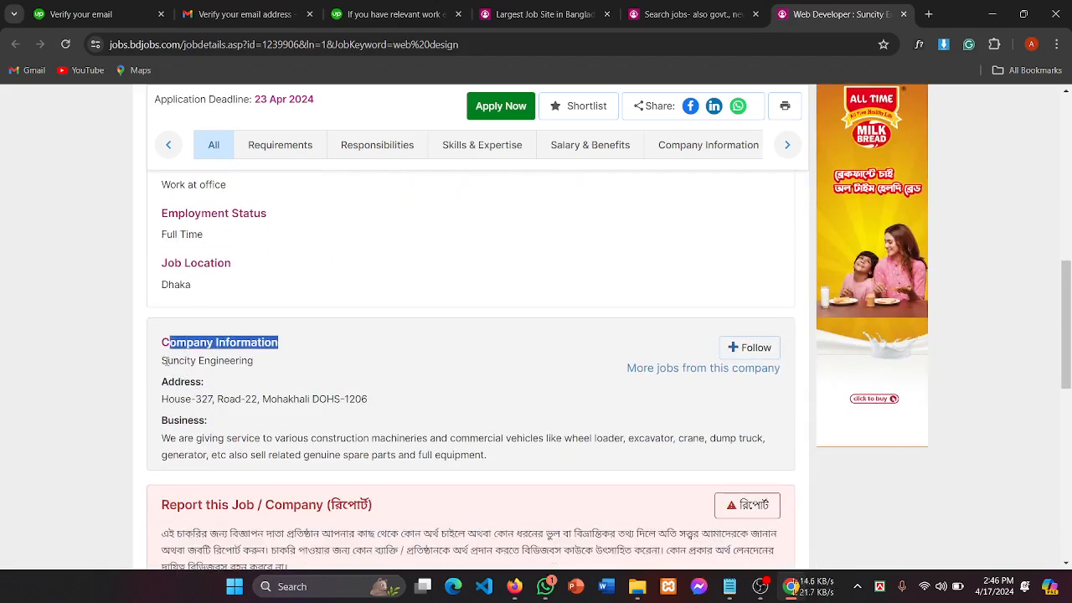
{"action": "left_click_drag", "start_coordinate": [162, 361], "coordinate": [323, 371]}
{"action": "left_click_drag", "start_coordinate": [180, 381], "coordinate": [174, 421]}
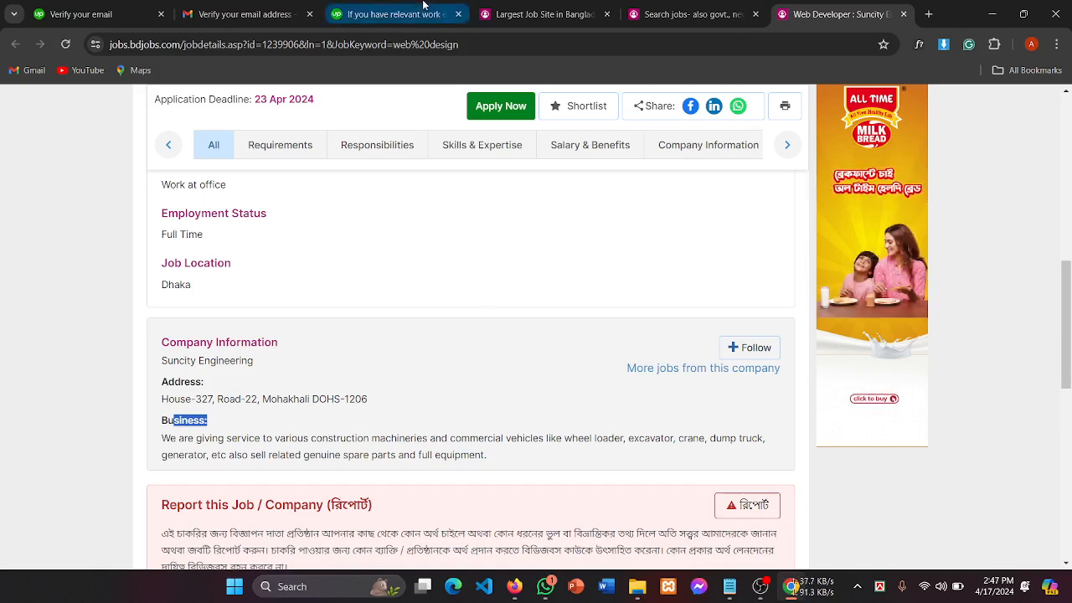
{"action": "left_click", "coordinate": [394, 15]}
Step: Set the work experience start date to January 2023
{"action": "left_click", "coordinate": [282, 434]}
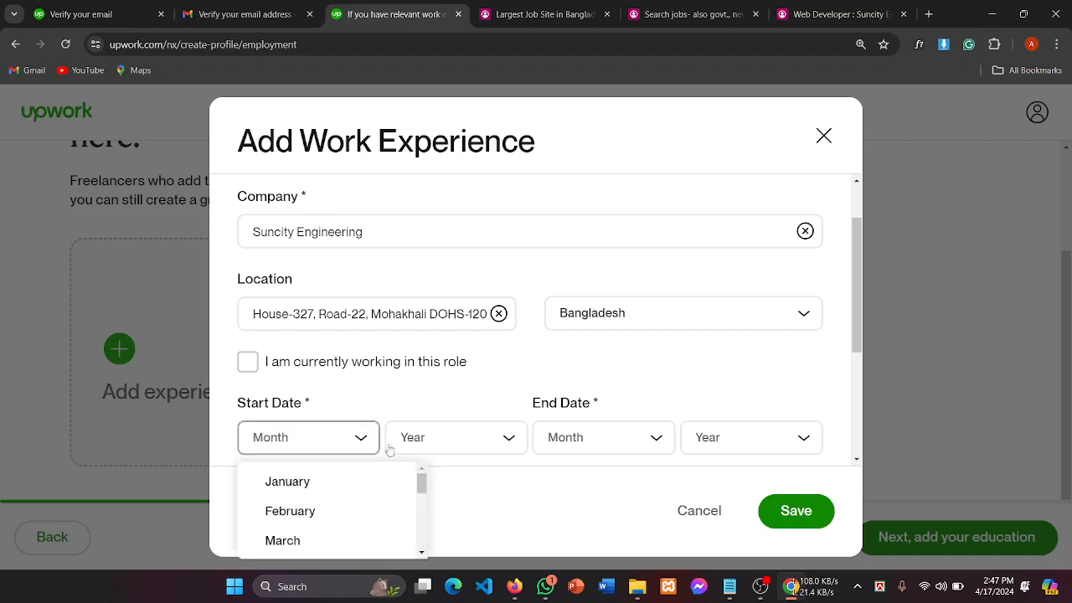
{"action": "scroll", "coordinate": [431, 366], "scroll_direction": "down", "scroll_amount": 3}
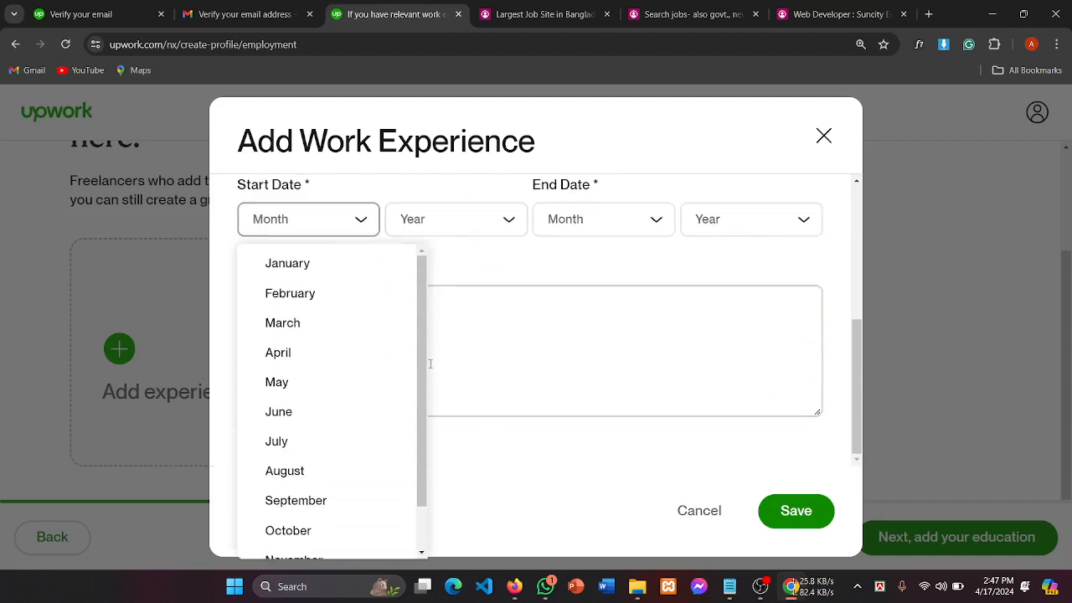
{"action": "left_click", "coordinate": [280, 411]}
{"action": "left_click", "coordinate": [430, 230]}
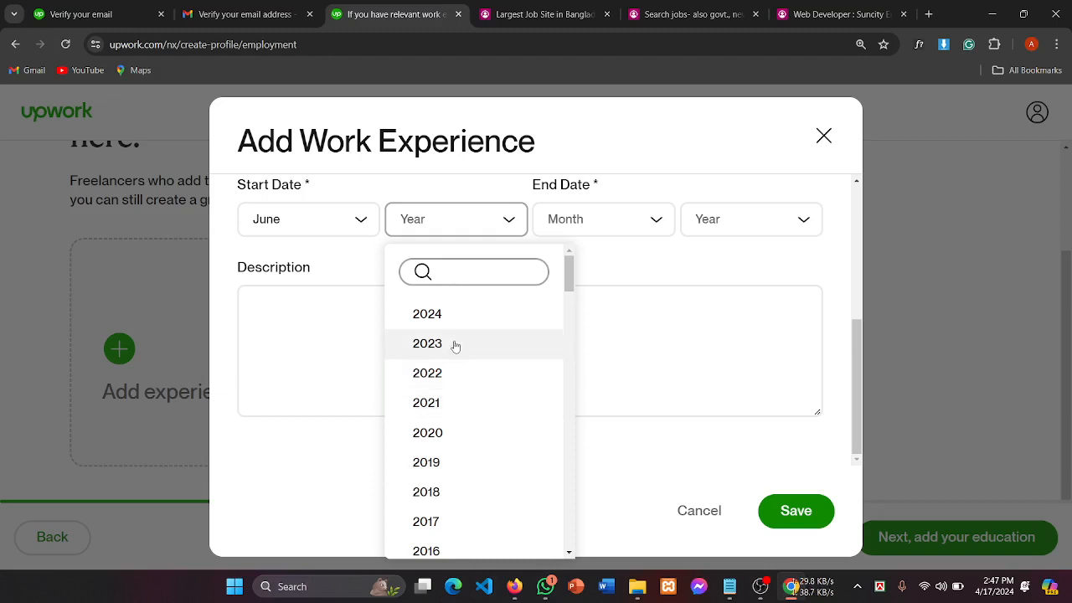
{"action": "left_click", "coordinate": [360, 221]}
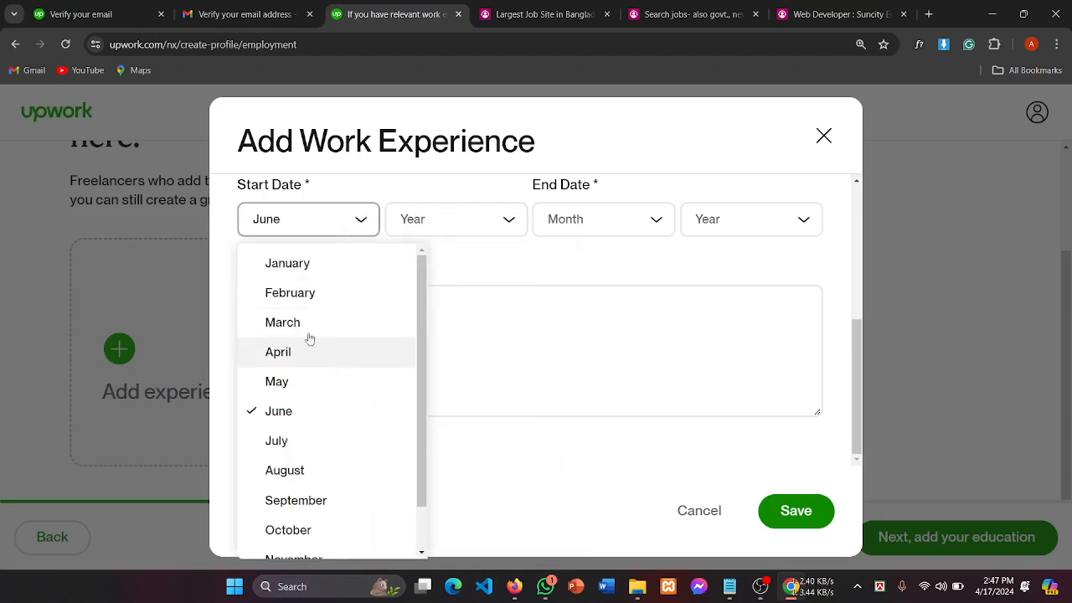
{"action": "left_click", "coordinate": [314, 264]}
{"action": "left_click", "coordinate": [451, 220]}
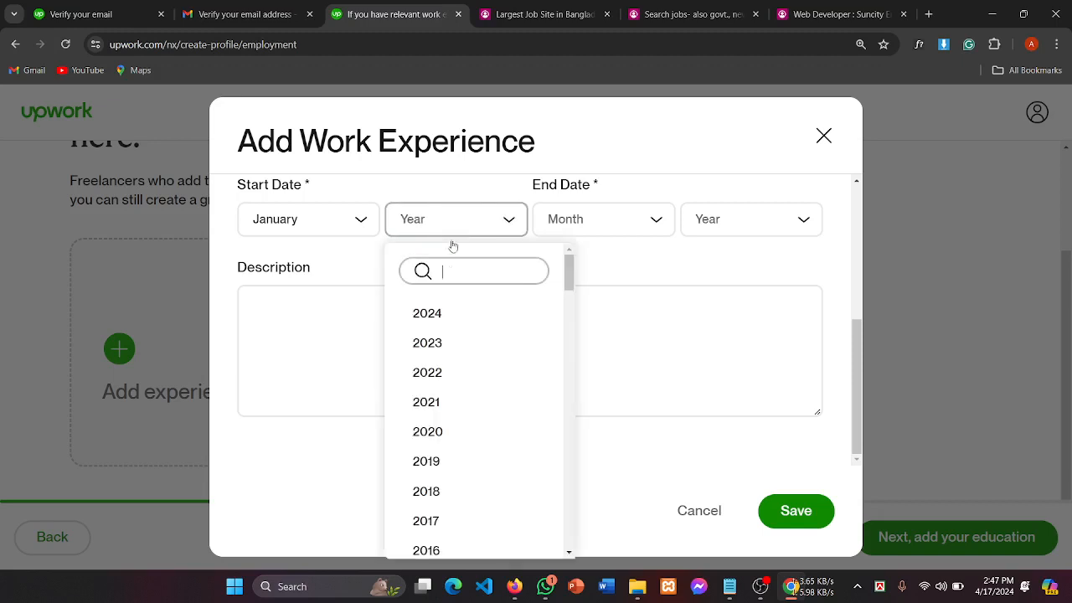
{"action": "left_click", "coordinate": [420, 342]}
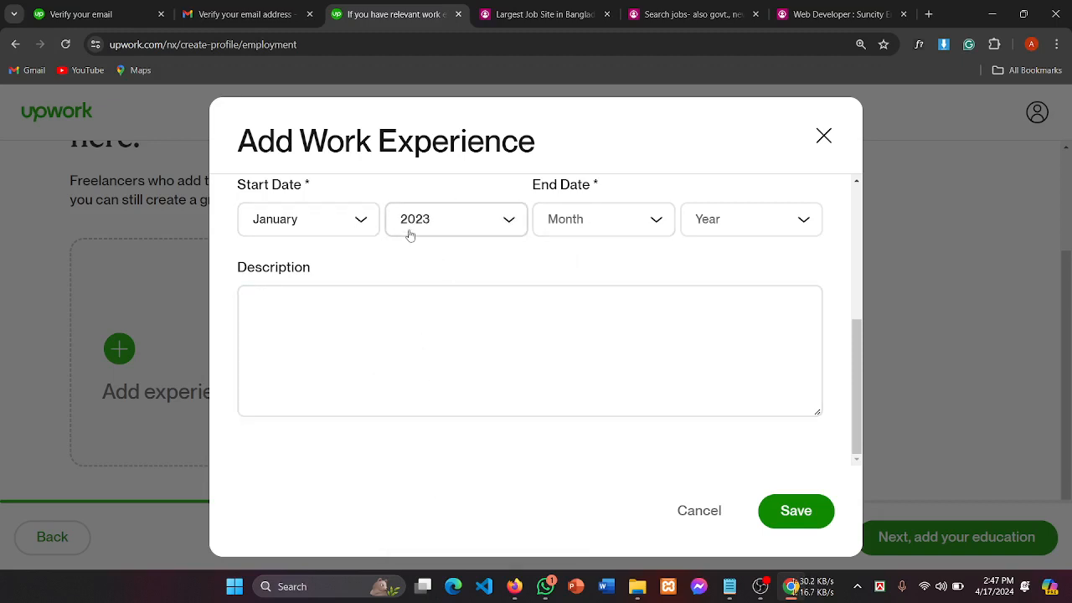
Step: Set the end date to July 2023
{"action": "left_click", "coordinate": [620, 224]}
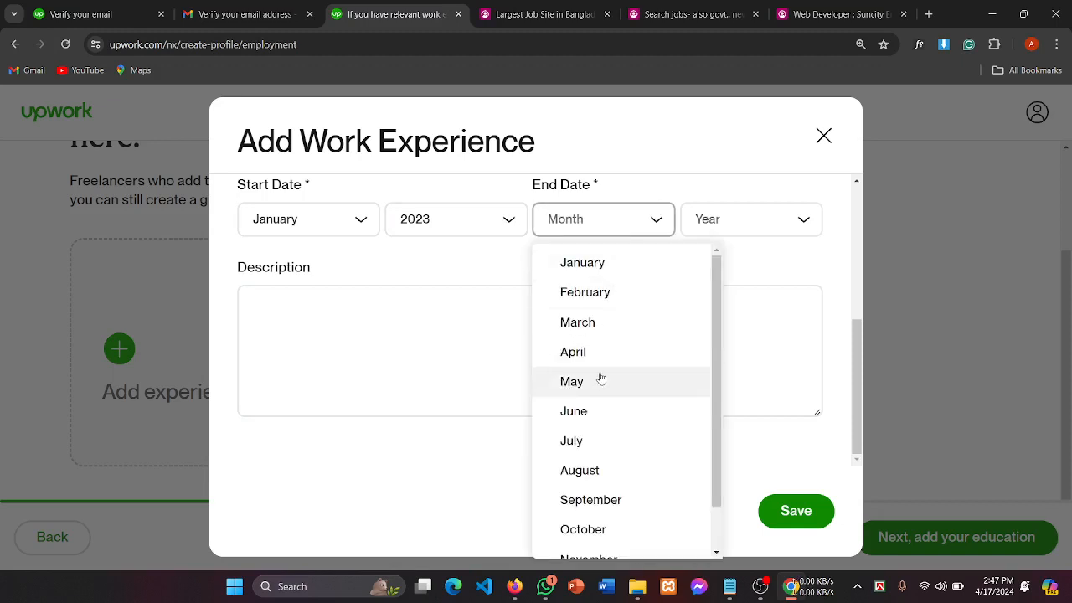
{"action": "left_click", "coordinate": [583, 452]}
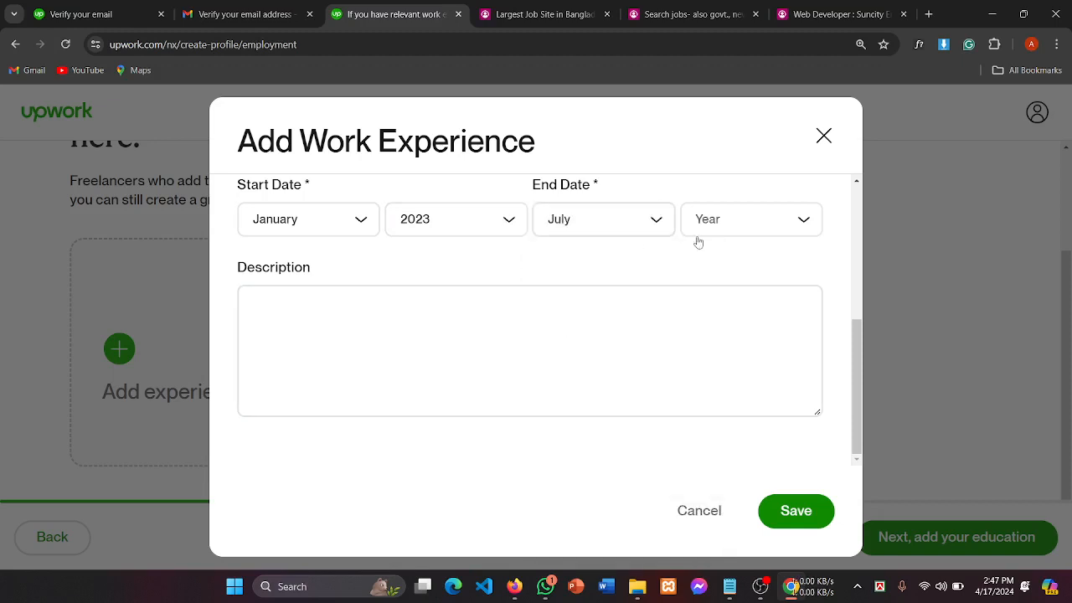
{"action": "left_click", "coordinate": [724, 228]}
{"action": "left_click", "coordinate": [739, 350]}
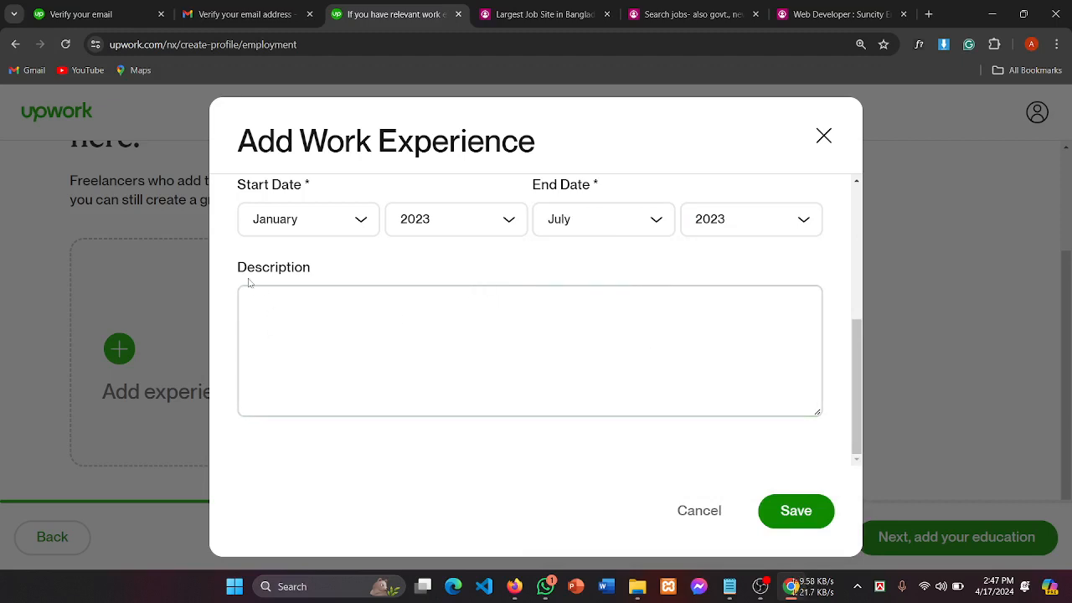
{"action": "left_click_drag", "start_coordinate": [248, 283], "coordinate": [343, 268]}
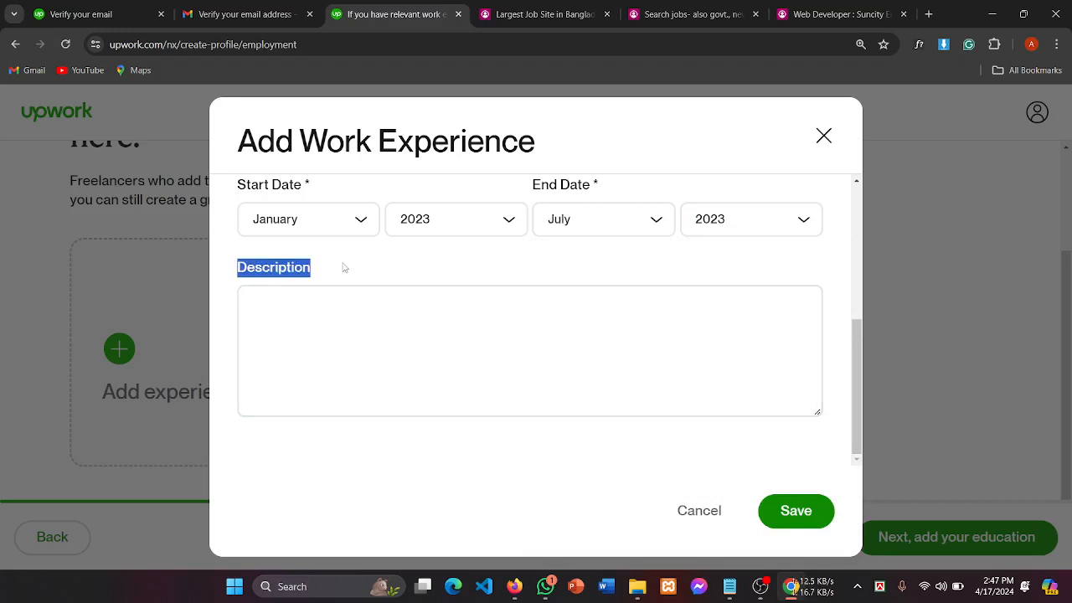
{"action": "left_click", "coordinate": [367, 348]}
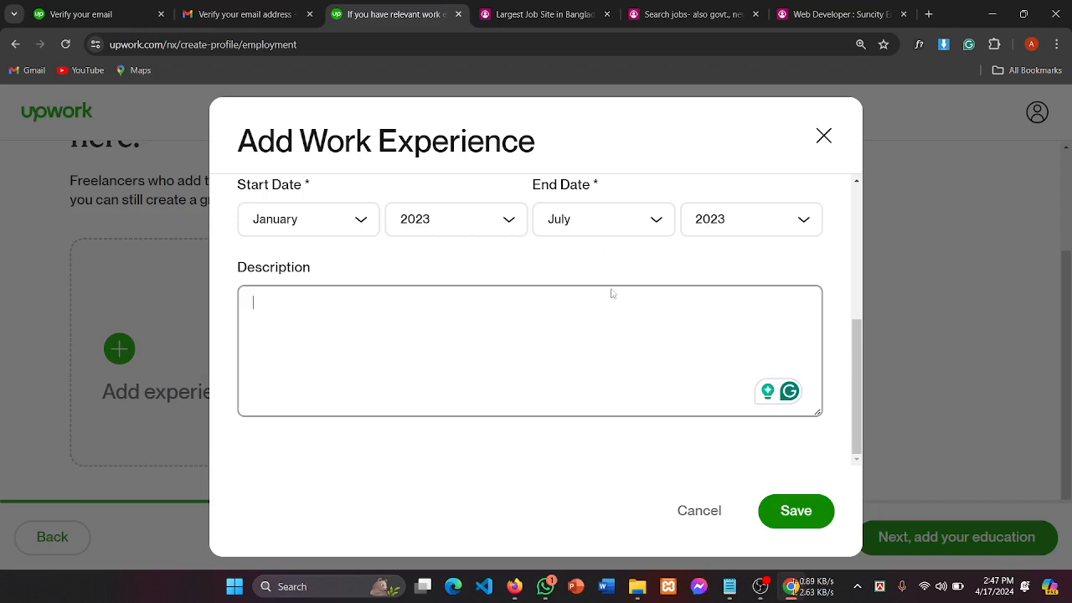
Step: Start selecting the Responsibilities & Context bullet text on the bdjobs Web Developer listing
{"action": "left_click", "coordinate": [825, 14]}
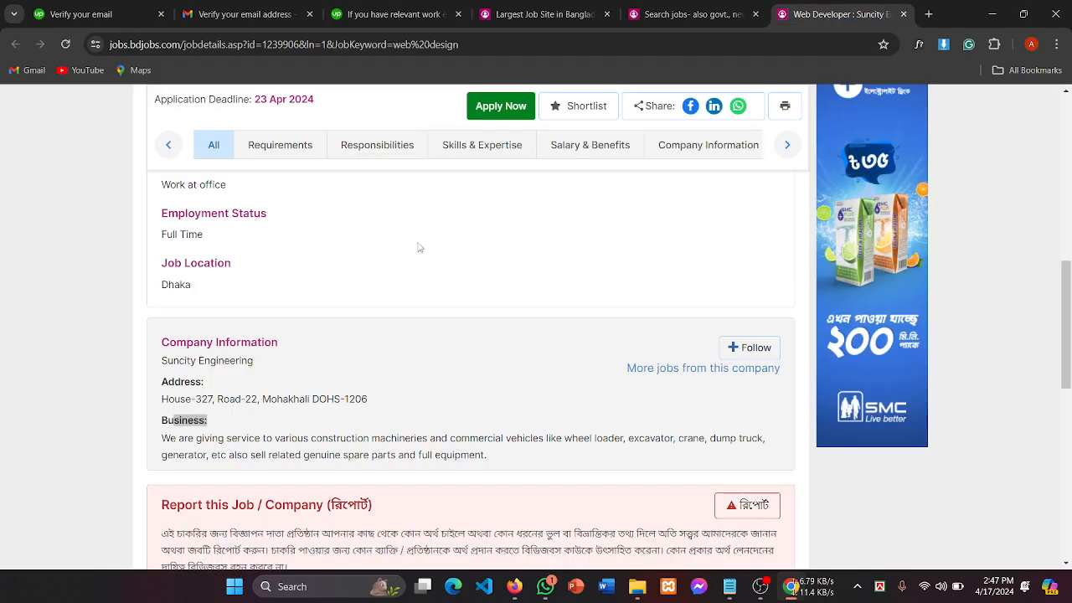
{"action": "scroll", "coordinate": [341, 311], "scroll_direction": "up", "scroll_amount": 5}
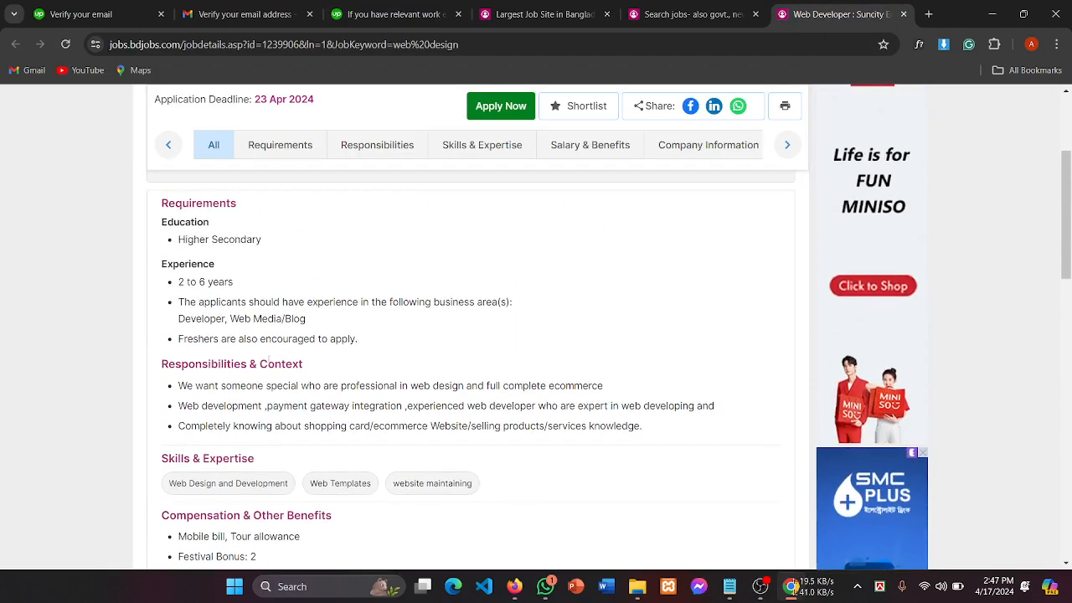
{"action": "left_click_drag", "start_coordinate": [268, 359], "coordinate": [319, 357]}
{"action": "scroll", "coordinate": [375, 369], "scroll_direction": "down", "scroll_amount": 2}
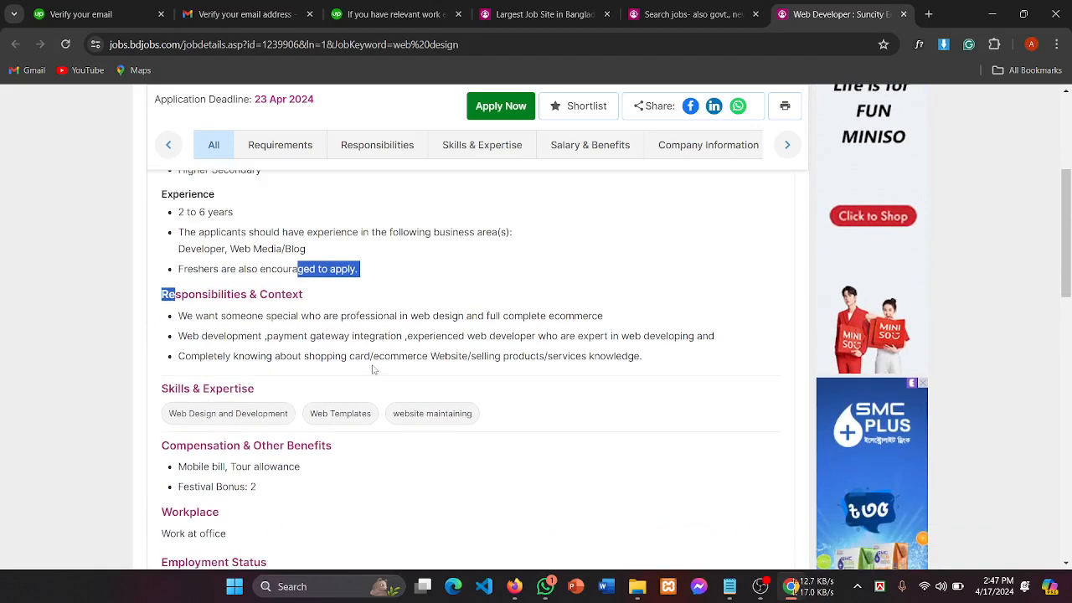
{"action": "scroll", "coordinate": [286, 322], "scroll_direction": "up", "scroll_amount": 3}
{"action": "scroll", "coordinate": [285, 325], "scroll_direction": "up", "scroll_amount": 2}
{"action": "scroll", "coordinate": [285, 325], "scroll_direction": "down", "scroll_amount": 4}
{"action": "left_click_drag", "start_coordinate": [203, 316], "coordinate": [346, 320]}
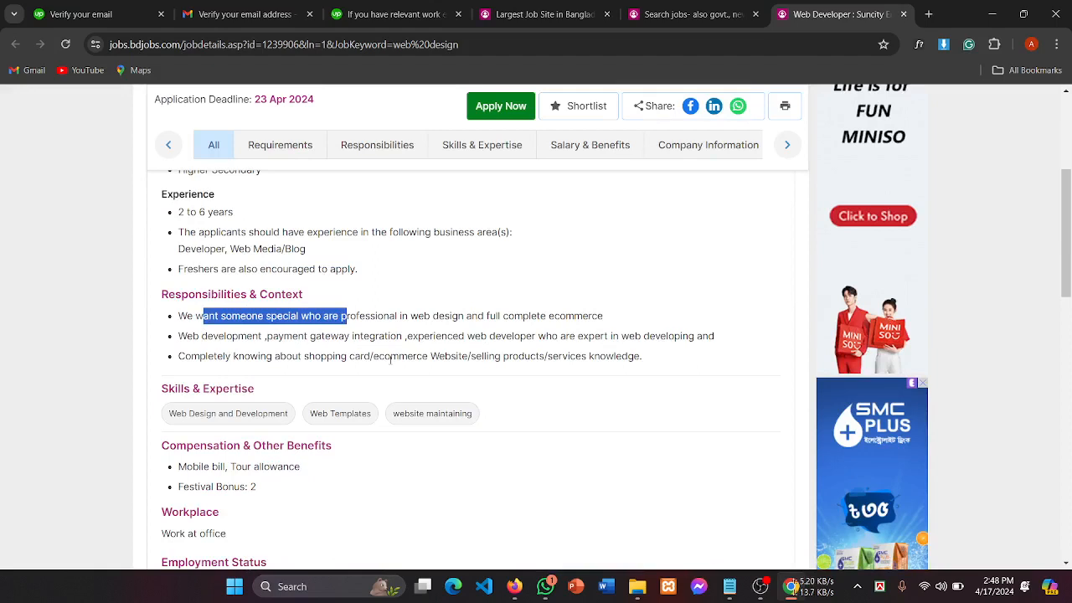
{"action": "left_click_drag", "start_coordinate": [505, 315], "coordinate": [171, 322]}
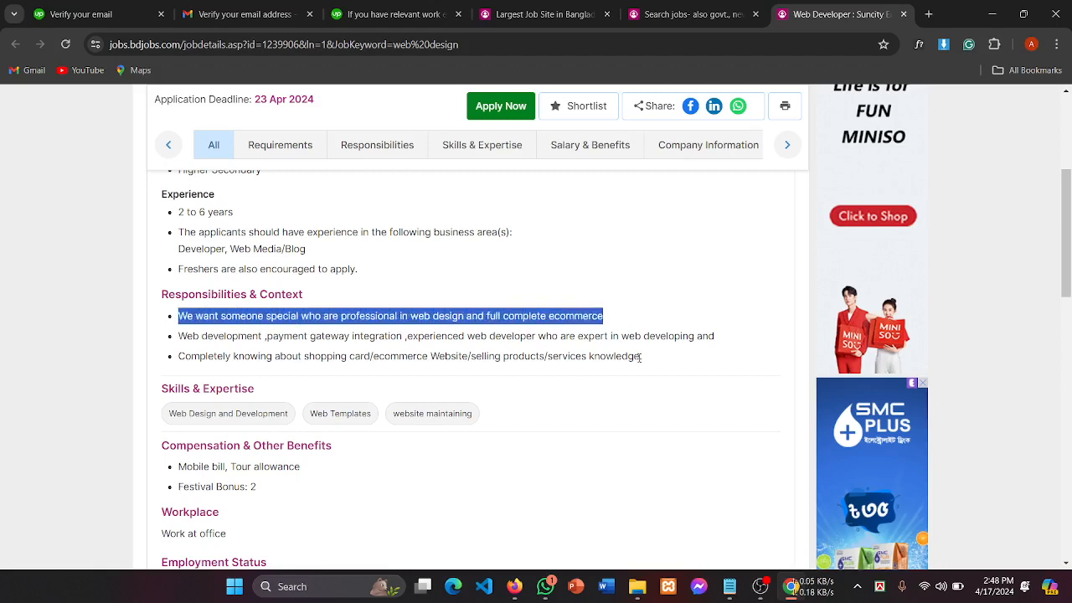
{"action": "left_click_drag", "start_coordinate": [201, 336], "coordinate": [513, 340]}
{"action": "left_click_drag", "start_coordinate": [668, 357], "coordinate": [154, 317]}
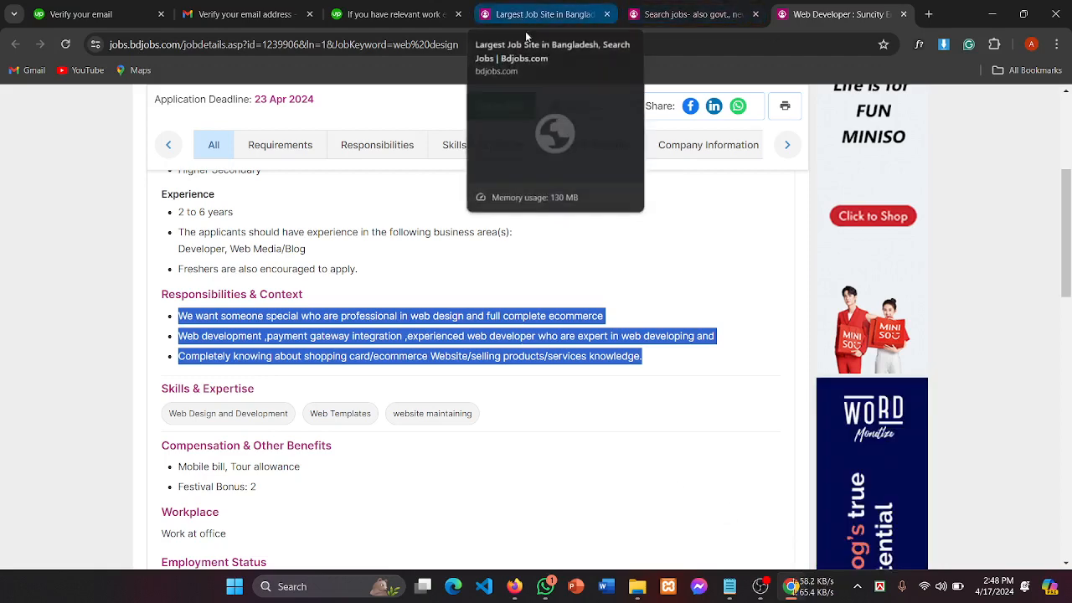
{"action": "left_click_drag", "start_coordinate": [182, 294], "coordinate": [335, 299]}
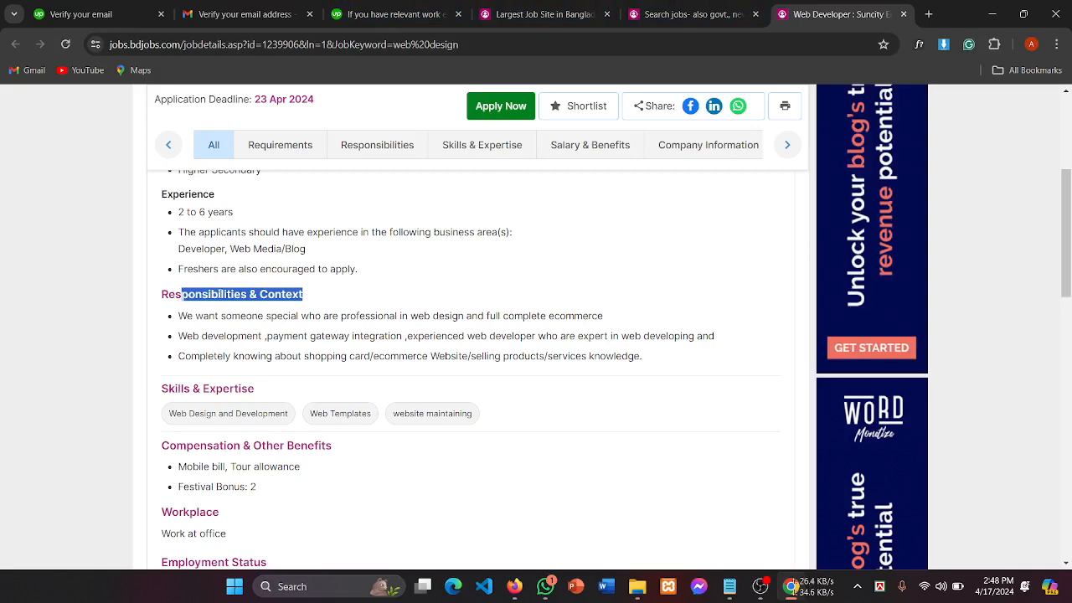
{"action": "left_click", "coordinate": [220, 294]}
Step: Select and copy all three Responsibilities & Context bullets
{"action": "scroll", "coordinate": [296, 331], "scroll_direction": "up", "scroll_amount": 4}
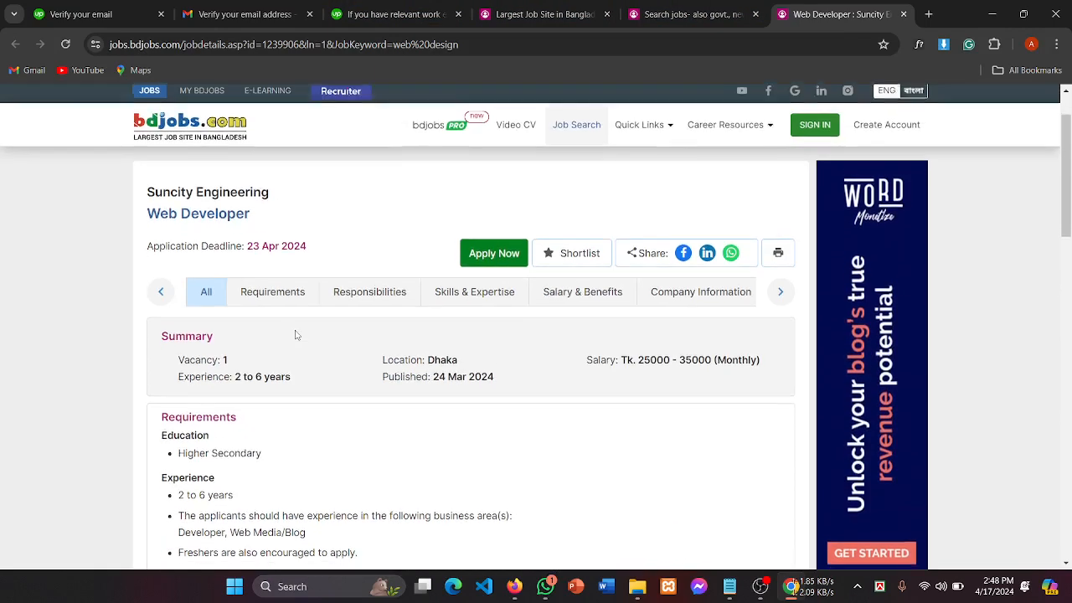
{"action": "scroll", "coordinate": [296, 331], "scroll_direction": "down", "scroll_amount": 3}
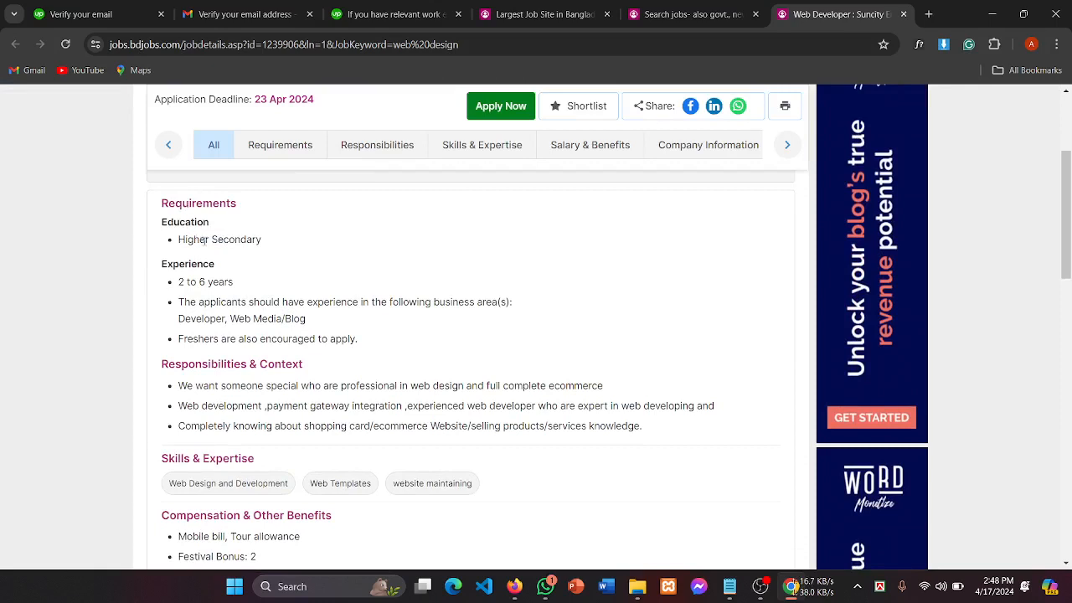
{"action": "left_click_drag", "start_coordinate": [183, 204], "coordinate": [300, 207]}
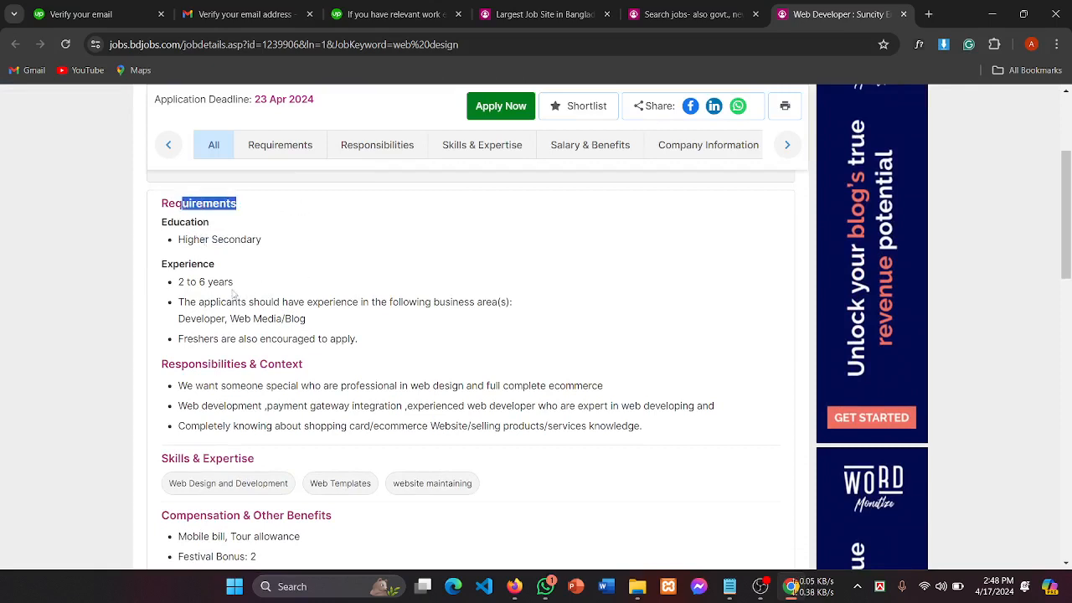
{"action": "left_click_drag", "start_coordinate": [176, 365], "coordinate": [346, 367]}
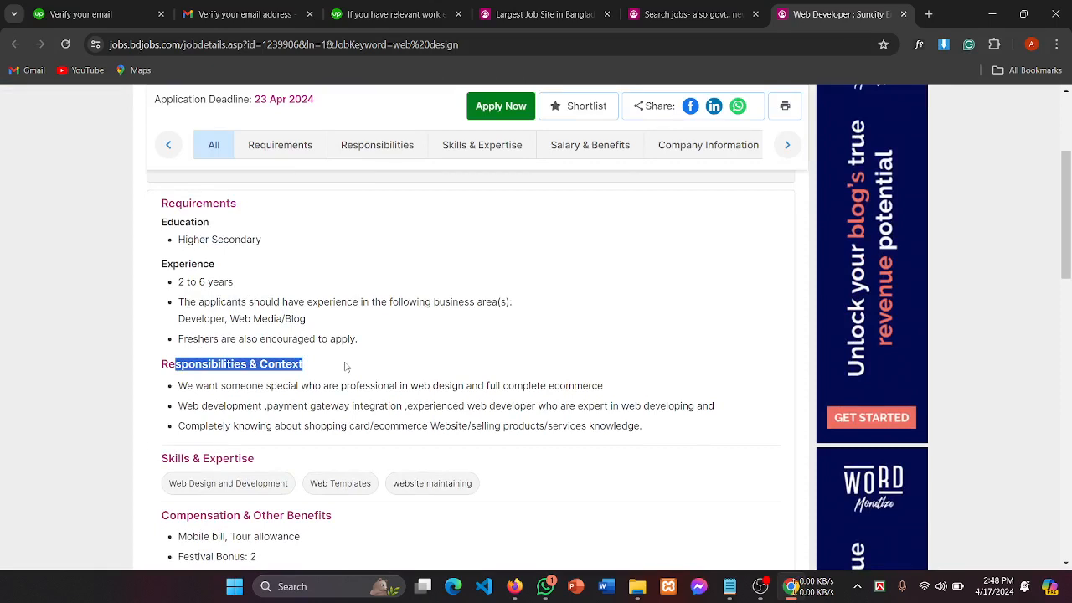
{"action": "scroll", "coordinate": [346, 367], "scroll_direction": "down", "scroll_amount": 1}
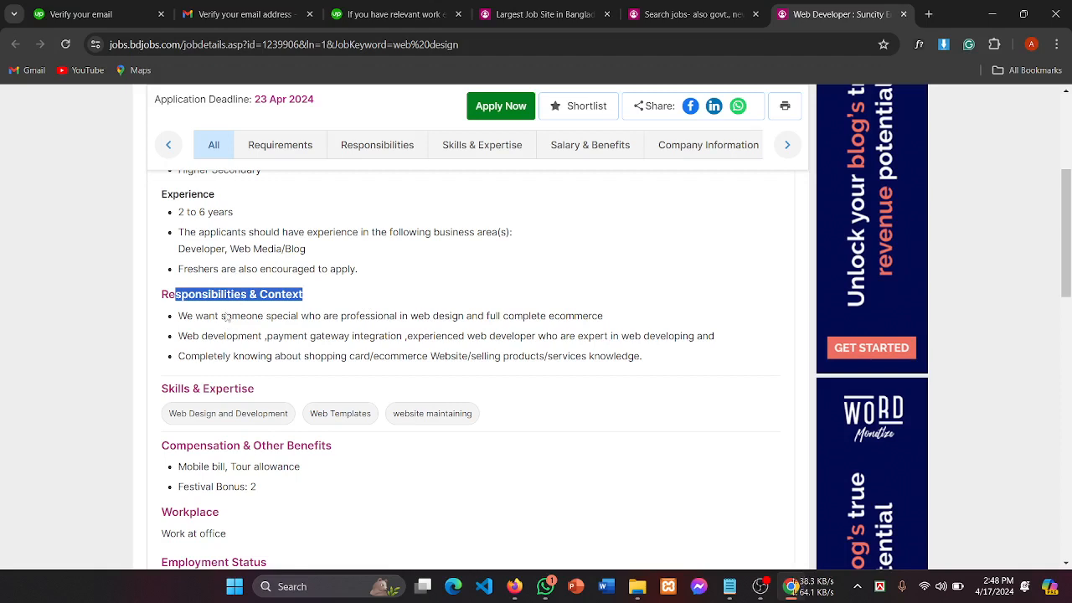
{"action": "left_click_drag", "start_coordinate": [653, 366], "coordinate": [174, 317]}
{"action": "key", "text": "ctrl+c"}
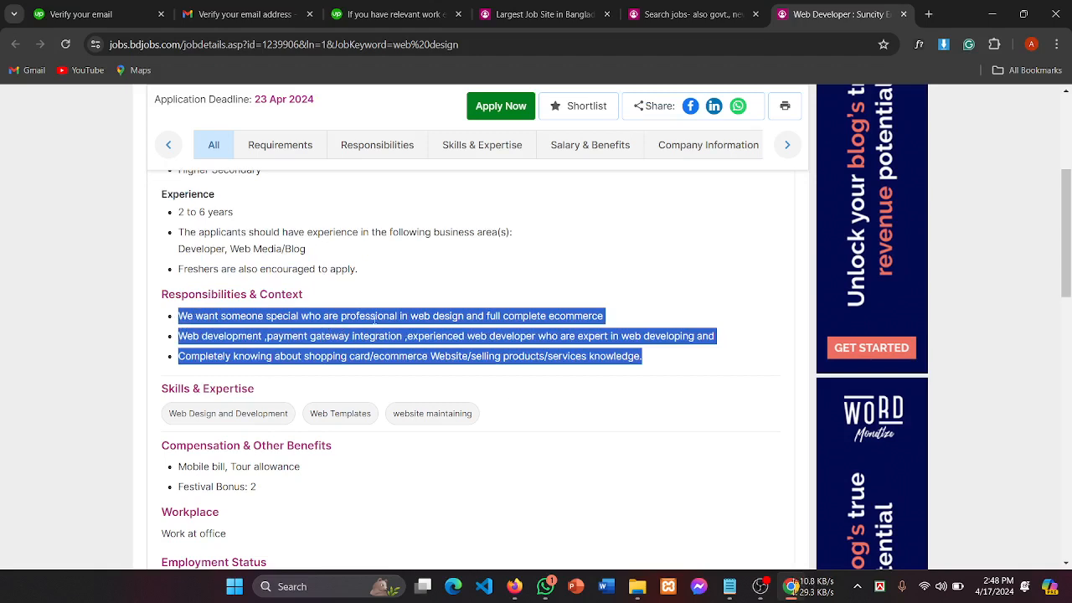
{"action": "left_click", "coordinate": [361, 18]}
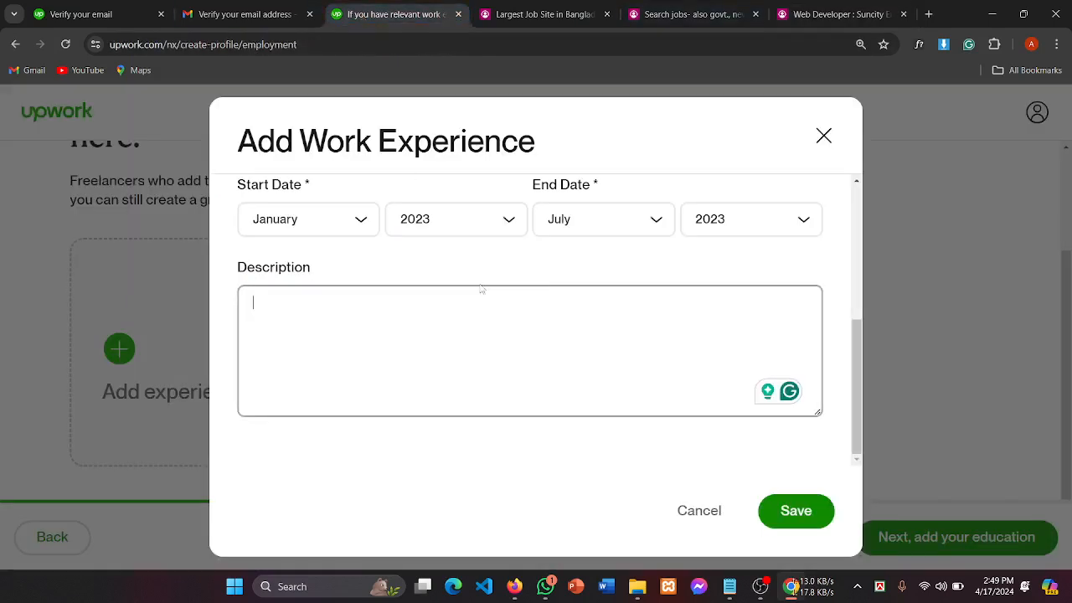
Step: Paste the three responsibilities into Description and delete the first line's opening phrase
{"action": "key", "text": "ctrl+v"}
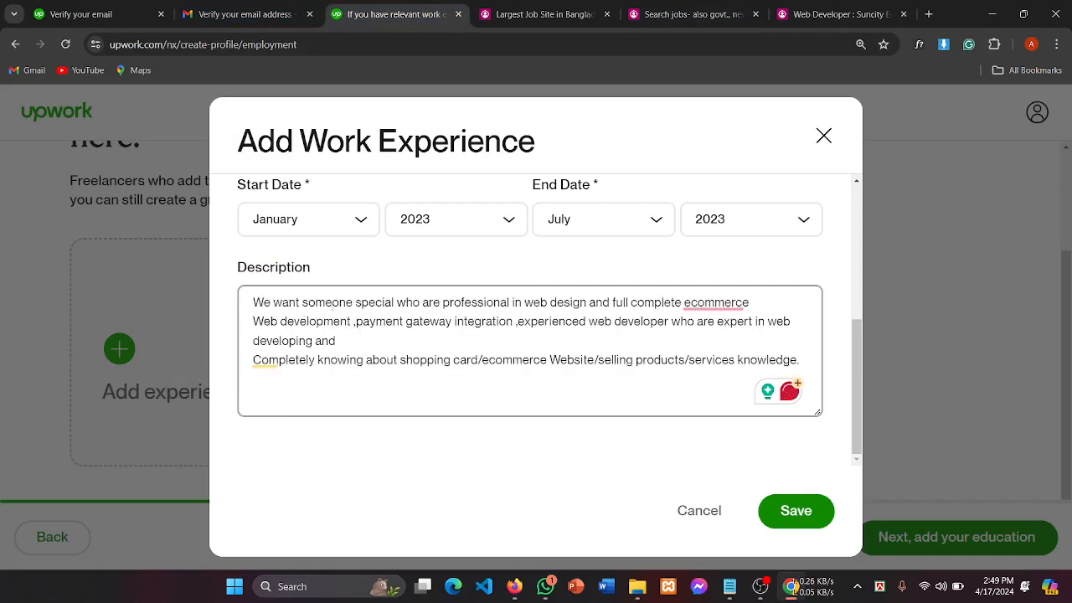
{"action": "mouse_move", "coordinate": [692, 326]}
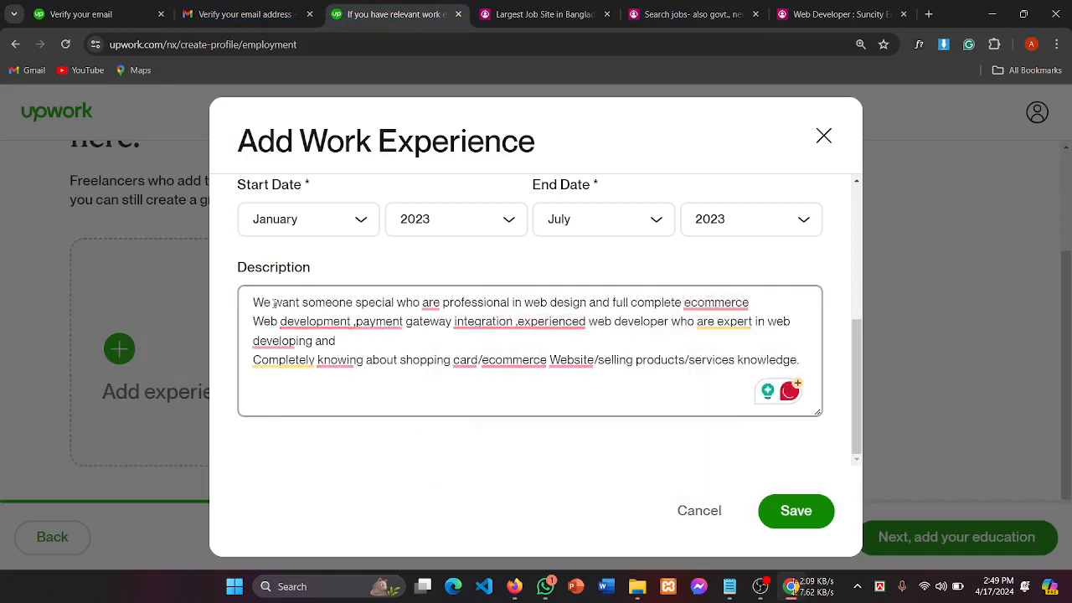
{"action": "left_click_drag", "start_coordinate": [270, 305], "coordinate": [237, 312]}
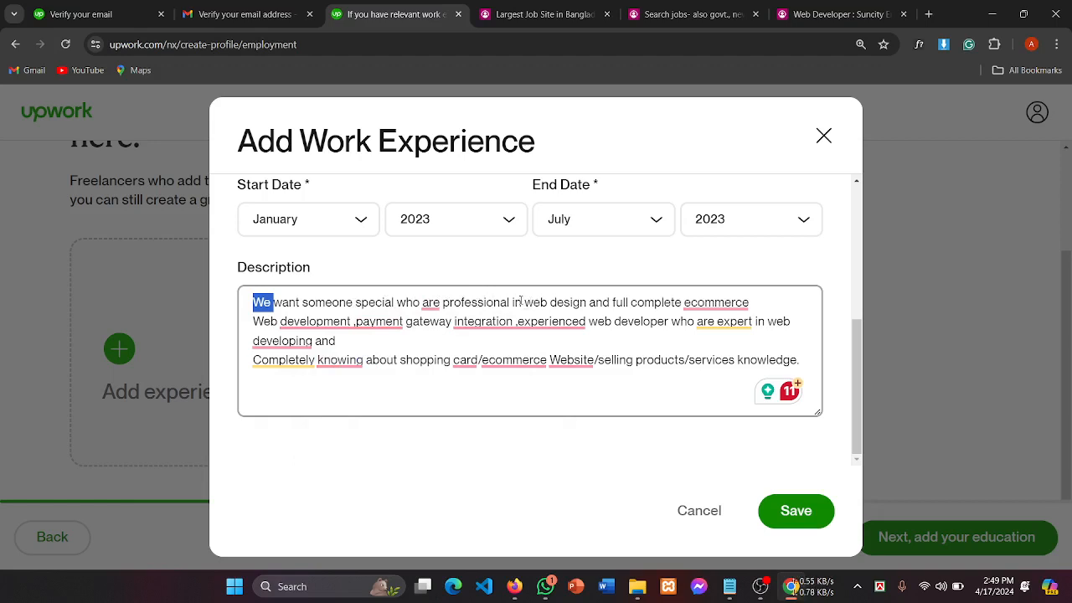
{"action": "left_click_drag", "start_coordinate": [523, 302], "coordinate": [251, 304]}
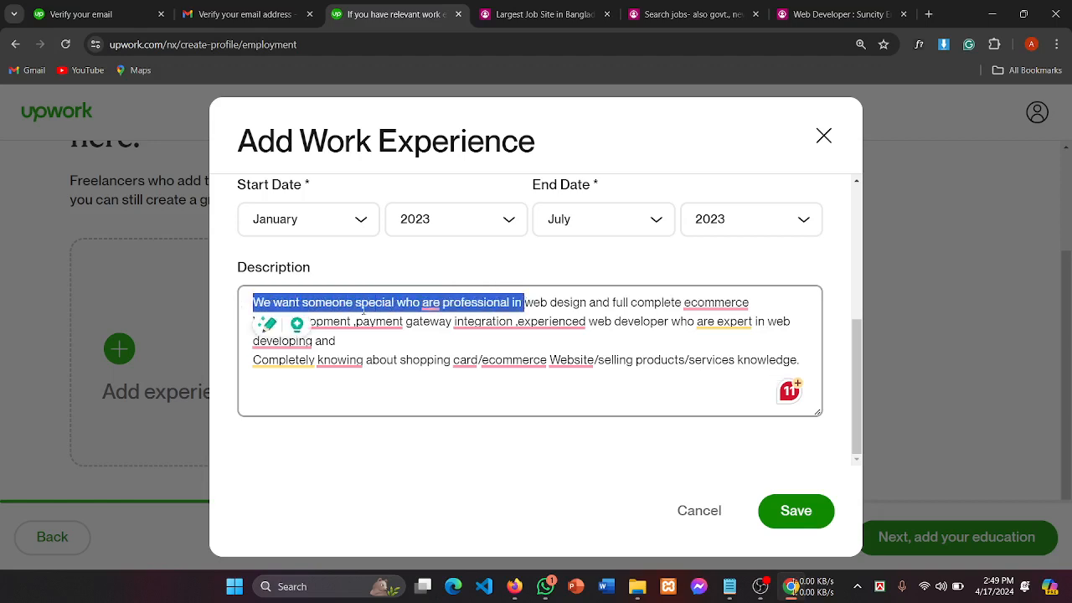
{"action": "key", "text": "BackSpace"}
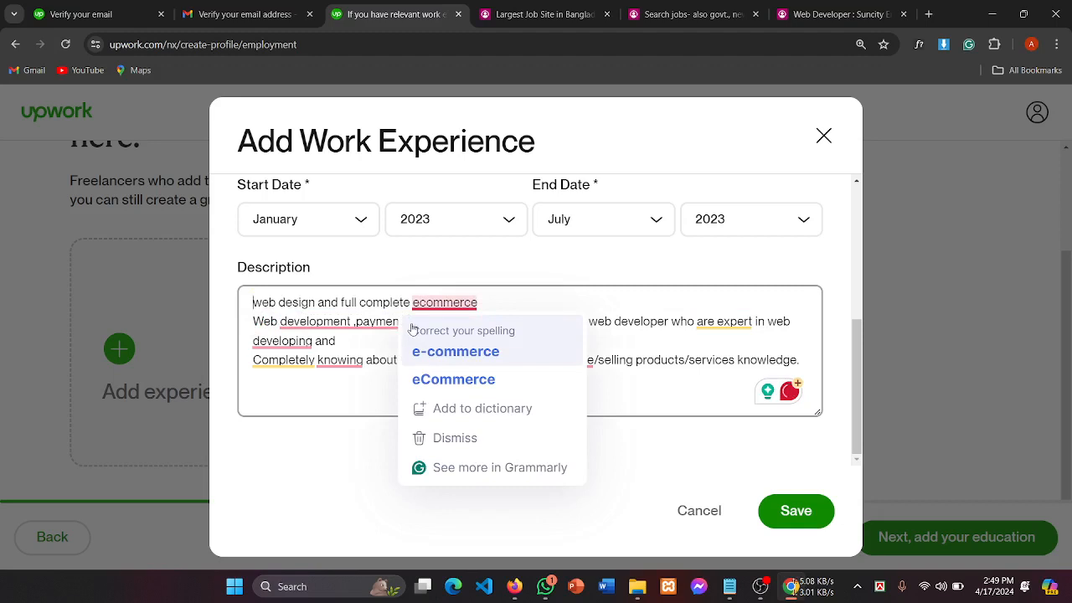
Step: Edit the first line to end with 'website' and add a '*' bullet to it
{"action": "left_click", "coordinate": [509, 305]}
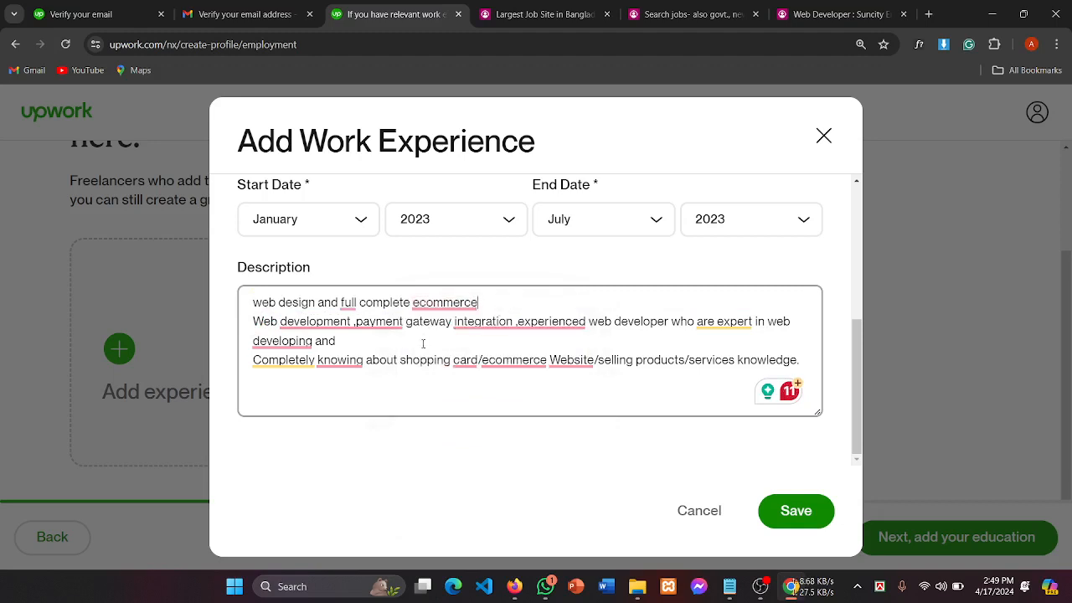
{"action": "type", "text": "v"}
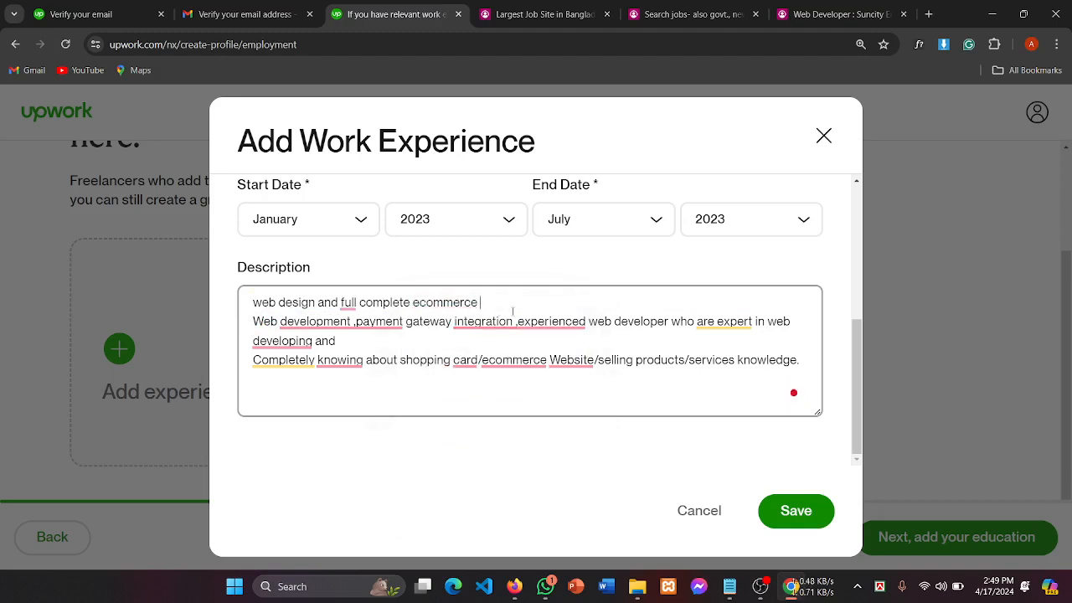
{"action": "key", "text": "BackSpace"}
{"action": "type", "text": "web"}
{"action": "key", "text": "BackSpace"}
{"action": "type", "text": "b "}
{"action": "type", "text": "si"}
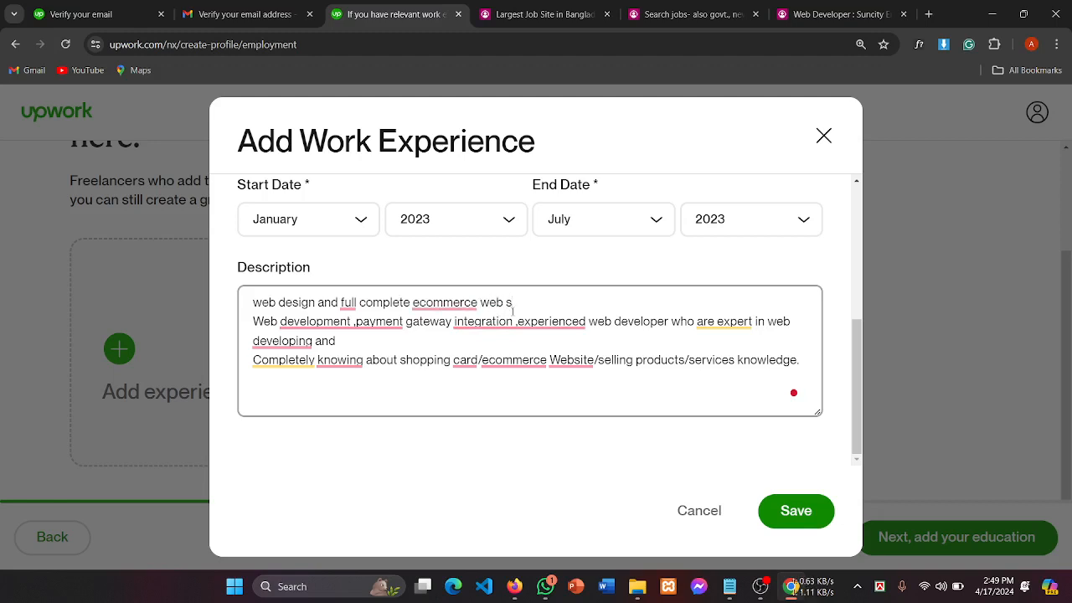
{"action": "key", "text": "BackSpace"}
{"action": "key", "text": "BackSpace"}
{"action": "type", "text": "site."}
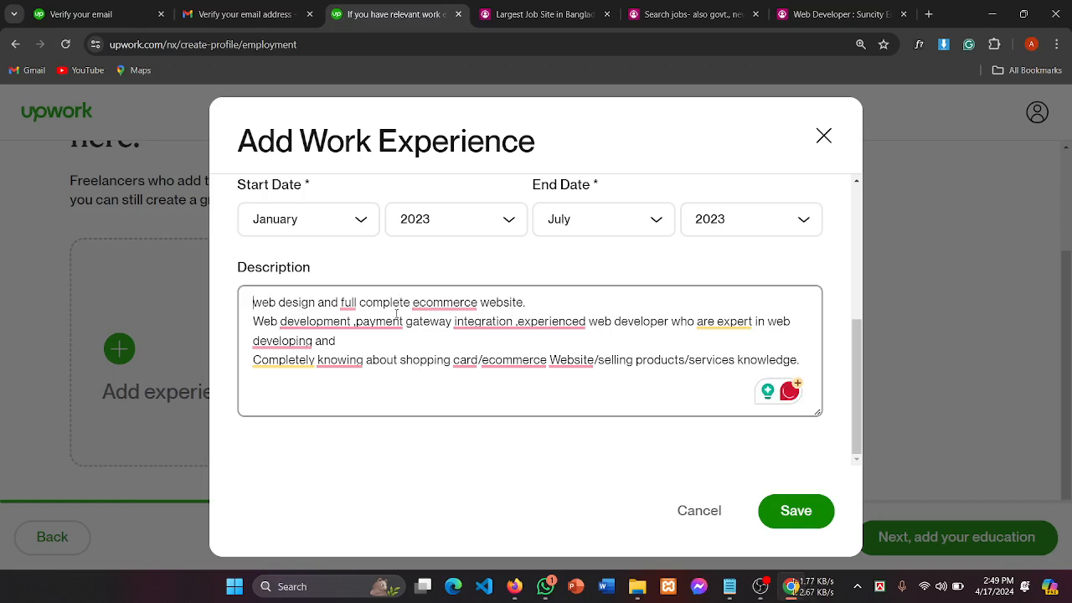
{"action": "type", "text": "*"}
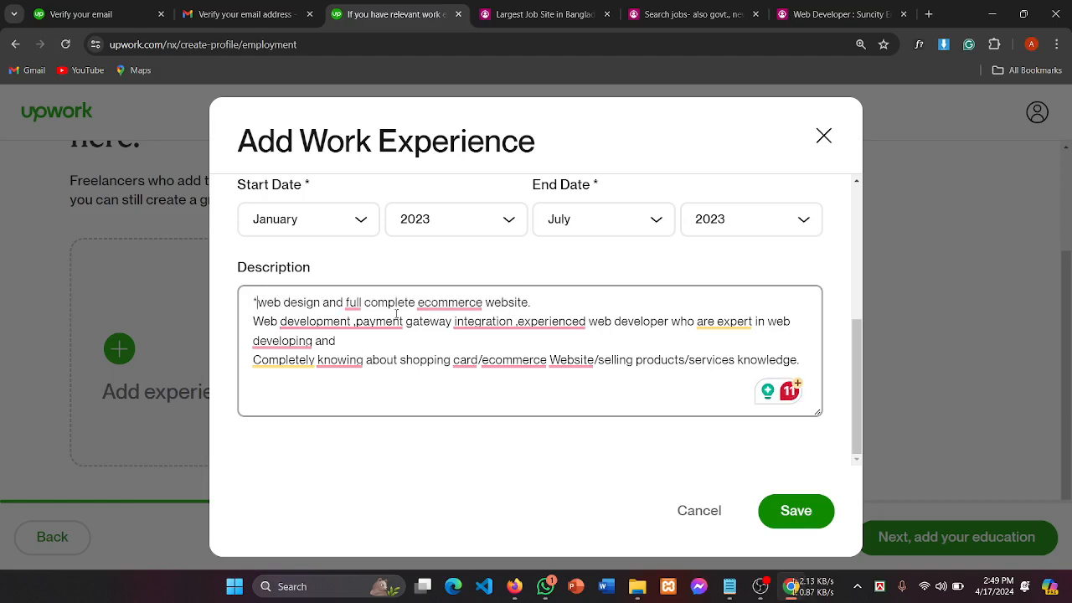
{"action": "left_click", "coordinate": [545, 302]}
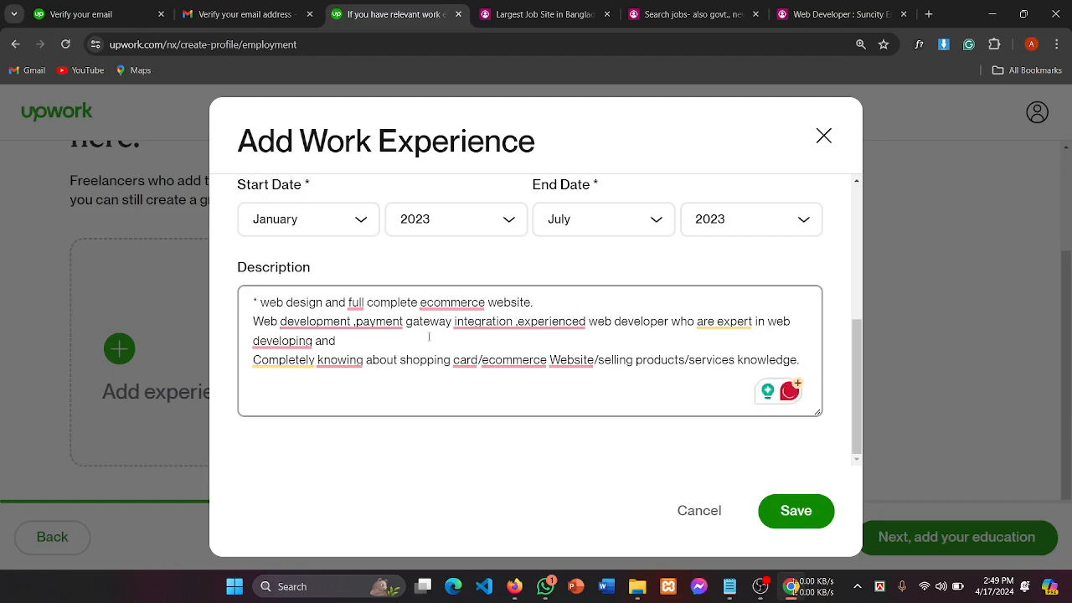
{"action": "left_click", "coordinate": [757, 585]}
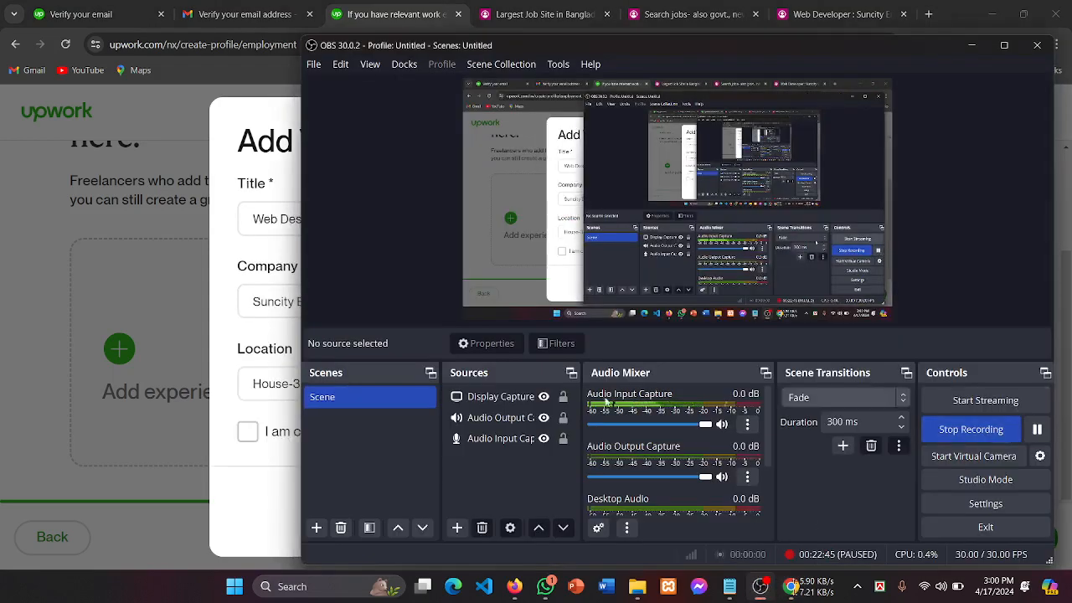
Step: Review title, company, location, dates and the one-line '* web design and complete e-commerce website.' description
{"action": "left_click", "coordinate": [223, 305]}
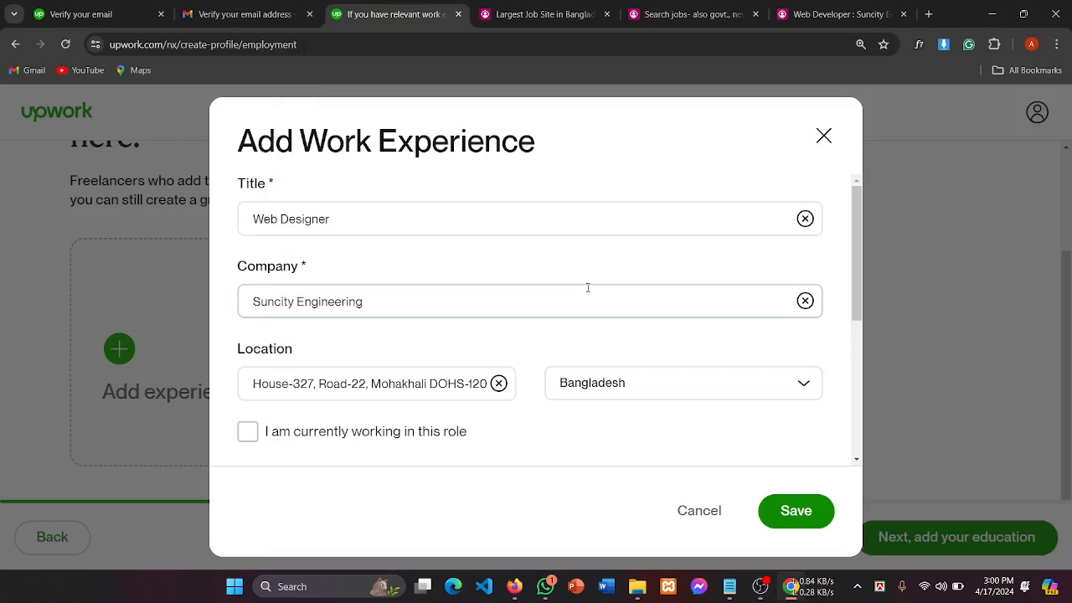
{"action": "left_click_drag", "start_coordinate": [357, 219], "coordinate": [175, 234]}
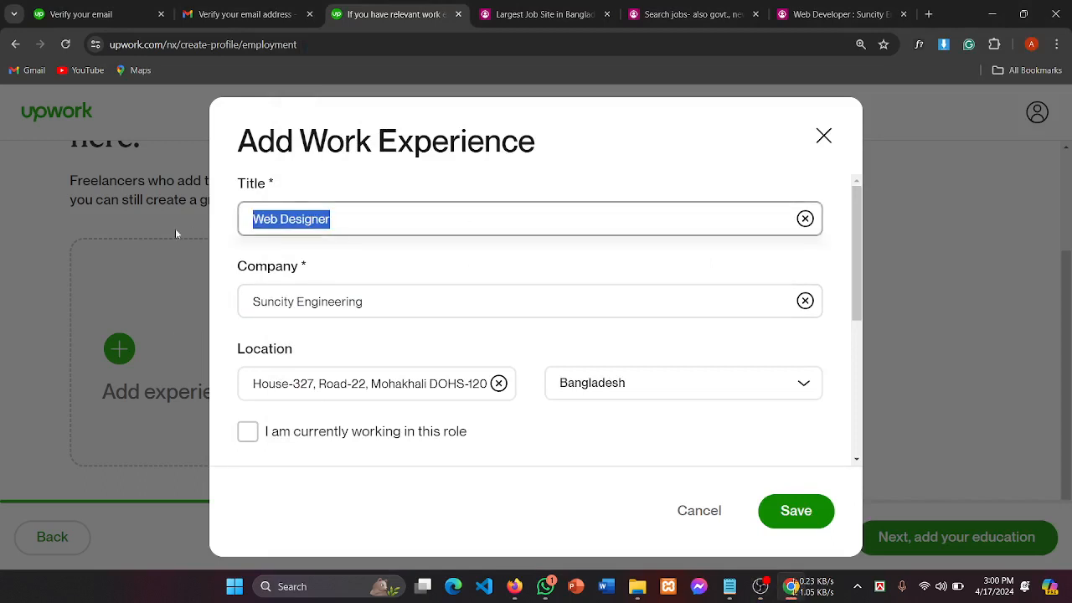
{"action": "left_click_drag", "start_coordinate": [367, 304], "coordinate": [232, 317]}
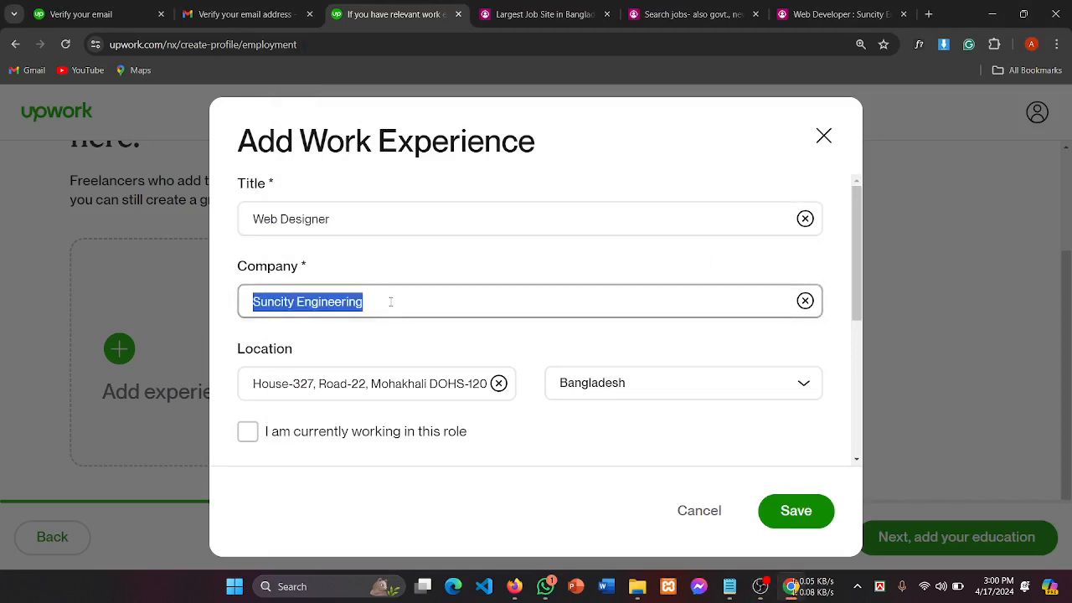
{"action": "scroll", "coordinate": [351, 319], "scroll_direction": "down", "scroll_amount": 1}
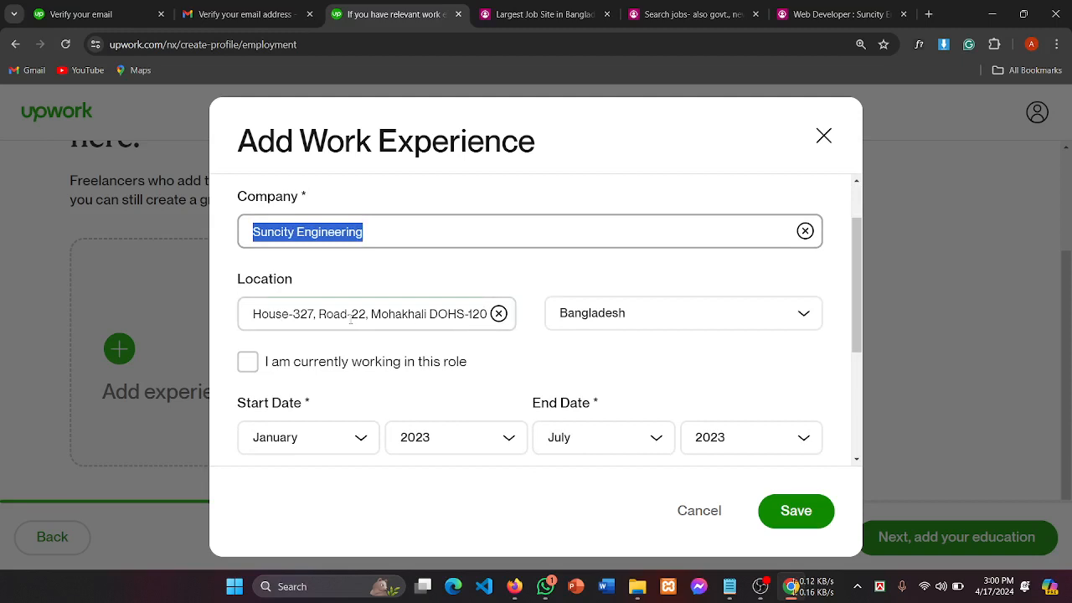
{"action": "left_click", "coordinate": [333, 315]}
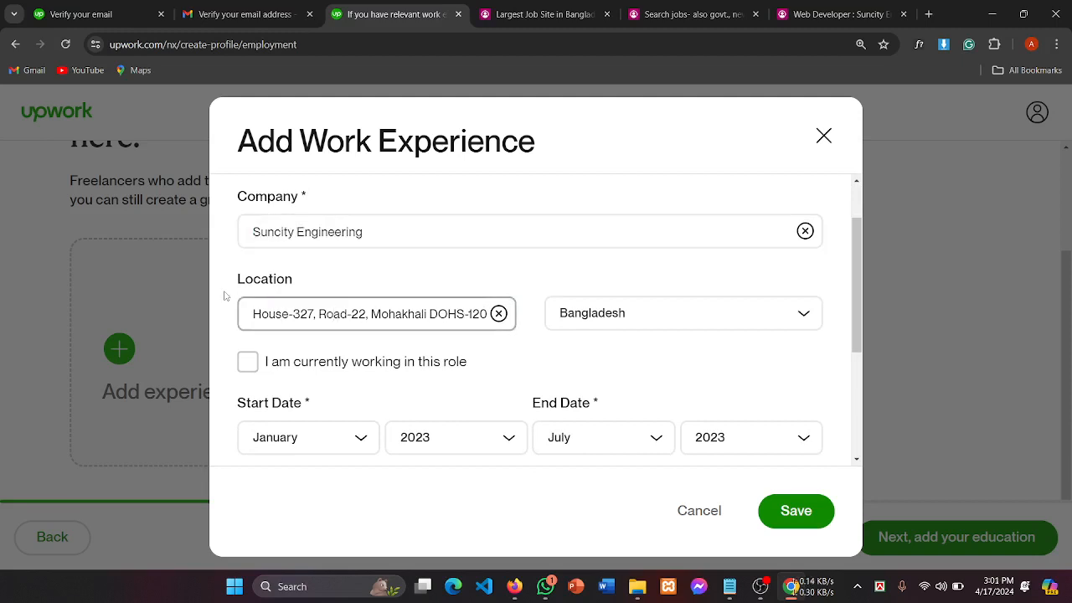
{"action": "left_click_drag", "start_coordinate": [229, 282], "coordinate": [307, 287]}
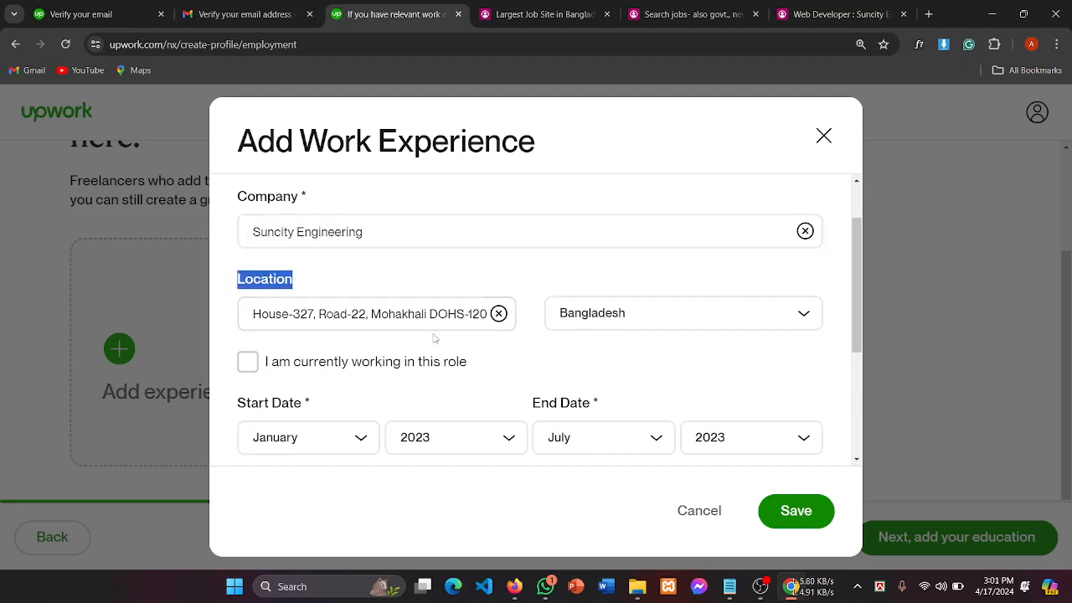
{"action": "scroll", "coordinate": [649, 324], "scroll_direction": "down", "scroll_amount": 1}
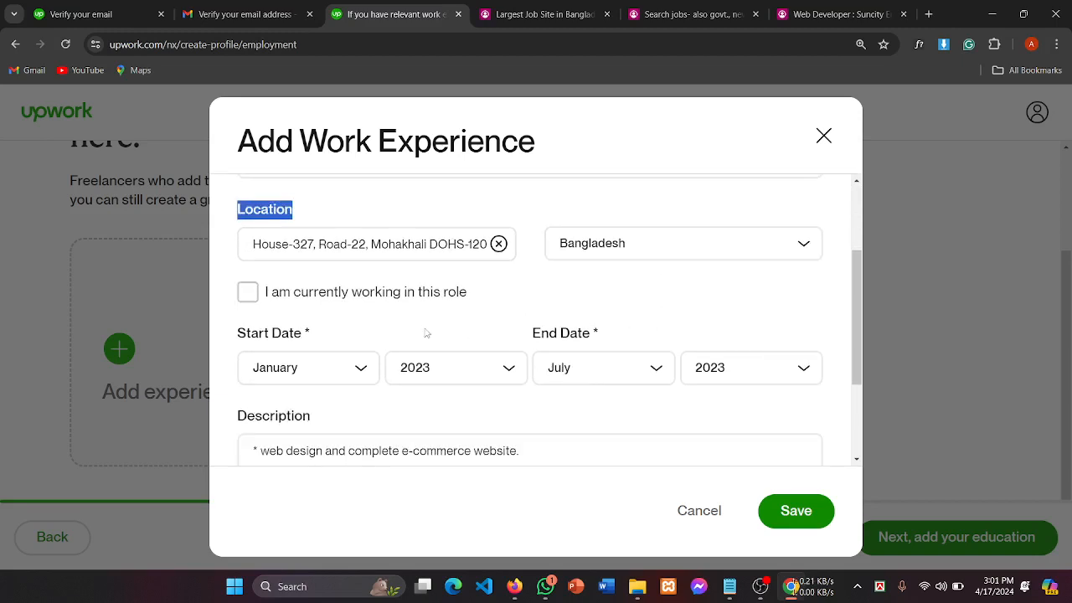
{"action": "left_click_drag", "start_coordinate": [251, 334], "coordinate": [352, 335]}
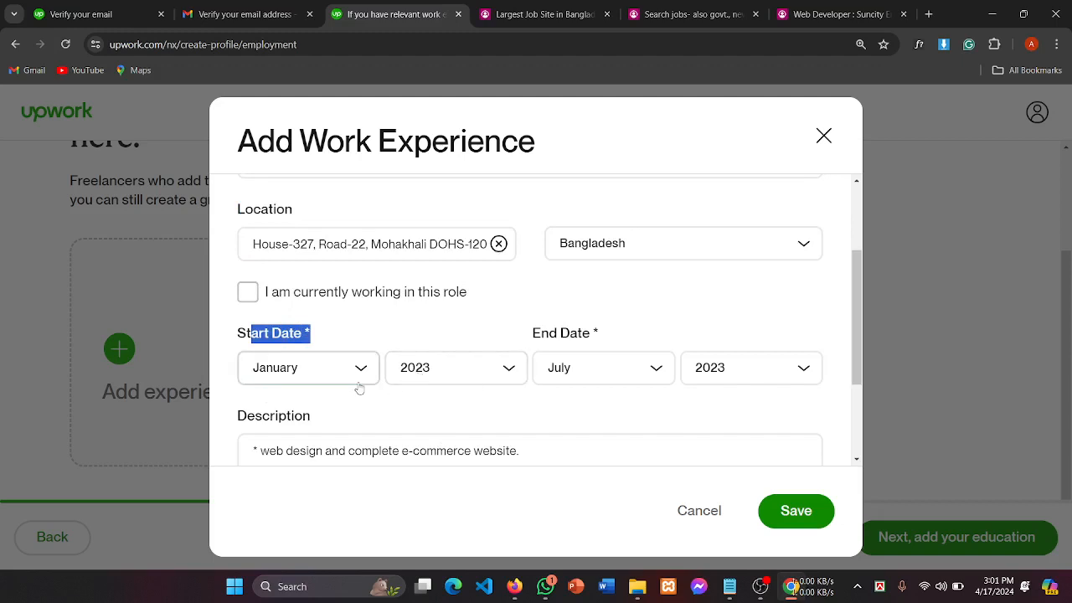
{"action": "scroll", "coordinate": [592, 365], "scroll_direction": "down", "scroll_amount": 2}
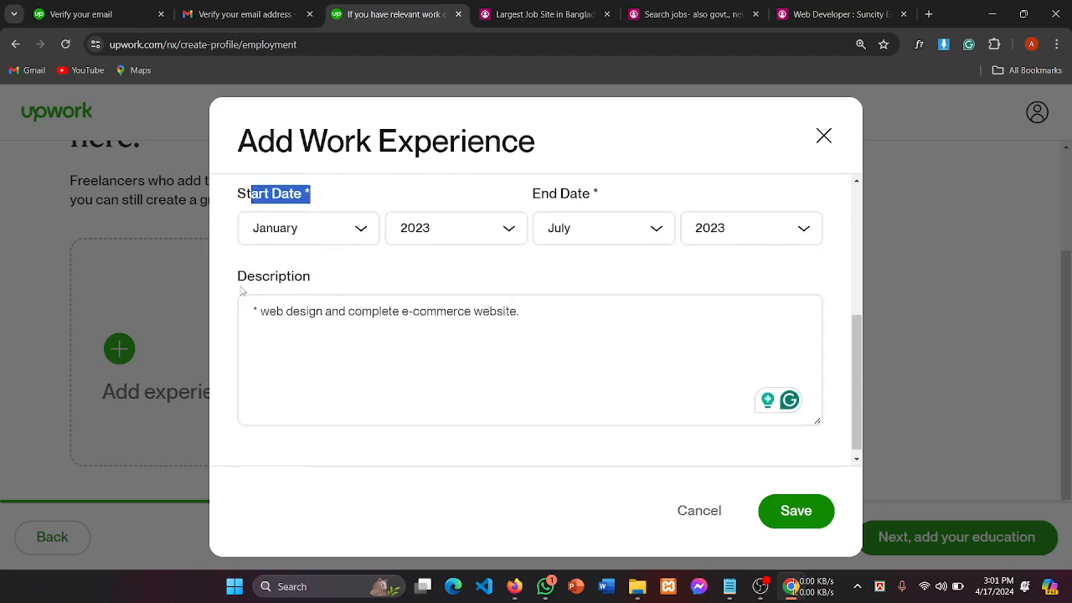
{"action": "left_click_drag", "start_coordinate": [242, 291], "coordinate": [323, 280]}
{"action": "left_click_drag", "start_coordinate": [519, 310], "coordinate": [185, 321]}
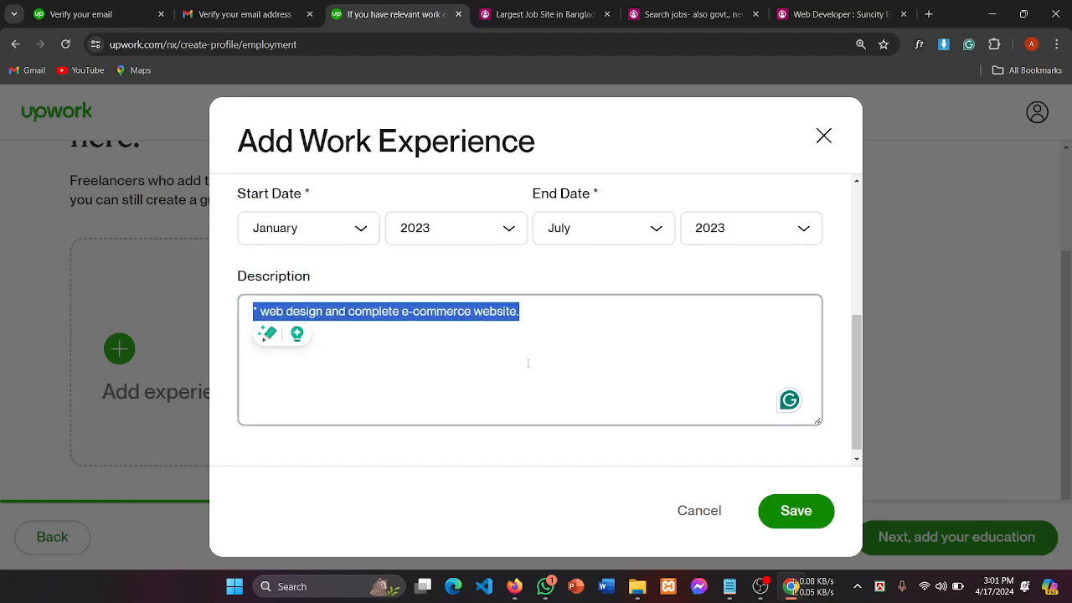
{"action": "left_click", "coordinate": [505, 341]}
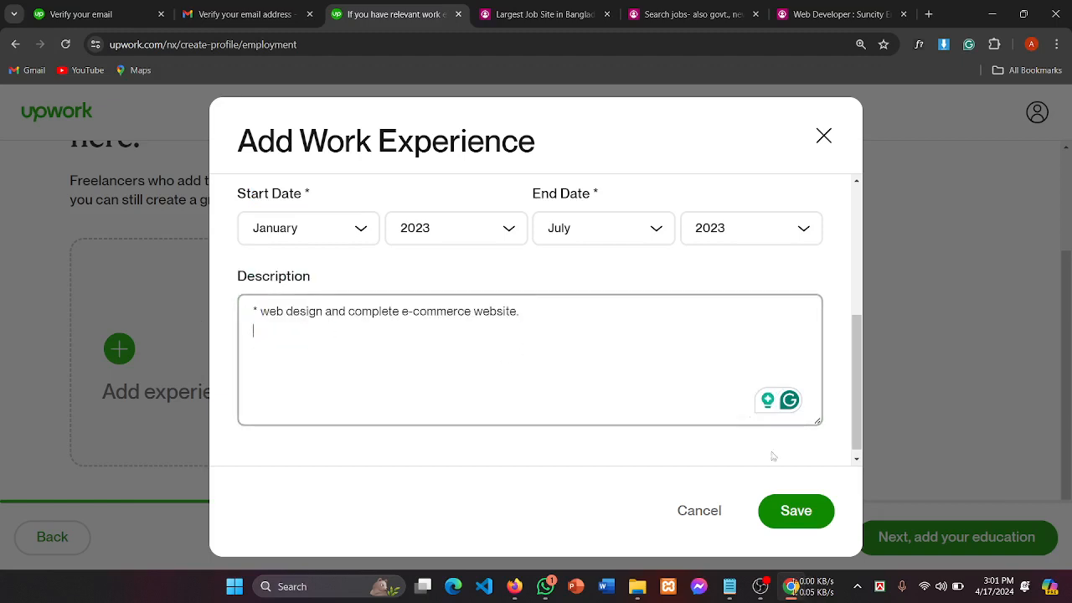
Step: Save the Web Designer experience and check its new card
{"action": "left_click", "coordinate": [804, 521]}
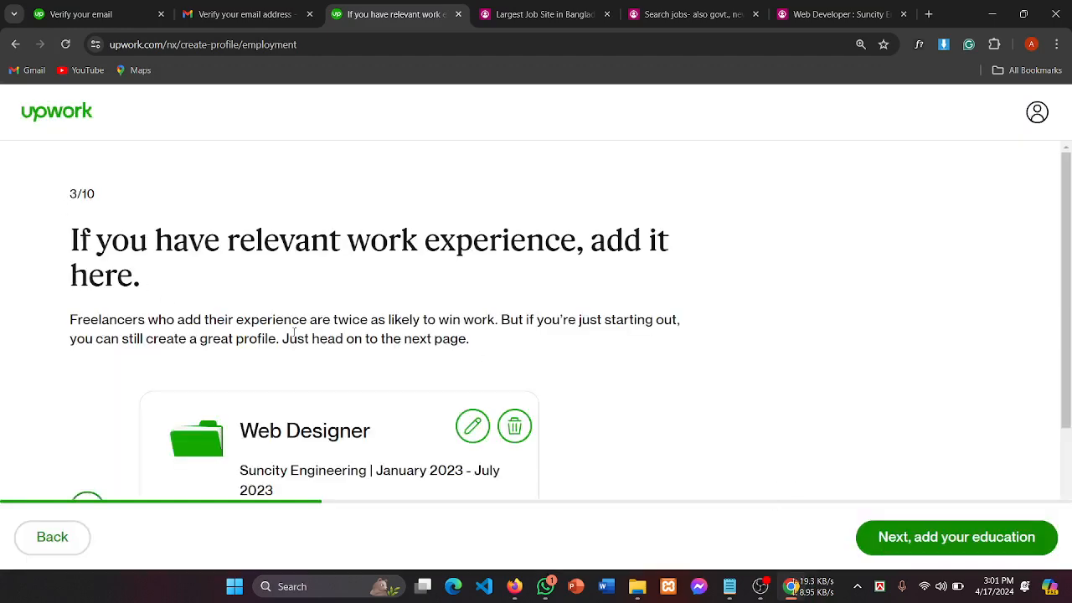
{"action": "scroll", "coordinate": [294, 333], "scroll_direction": "down", "scroll_amount": 2}
{"action": "left_click_drag", "start_coordinate": [239, 237], "coordinate": [375, 416]}
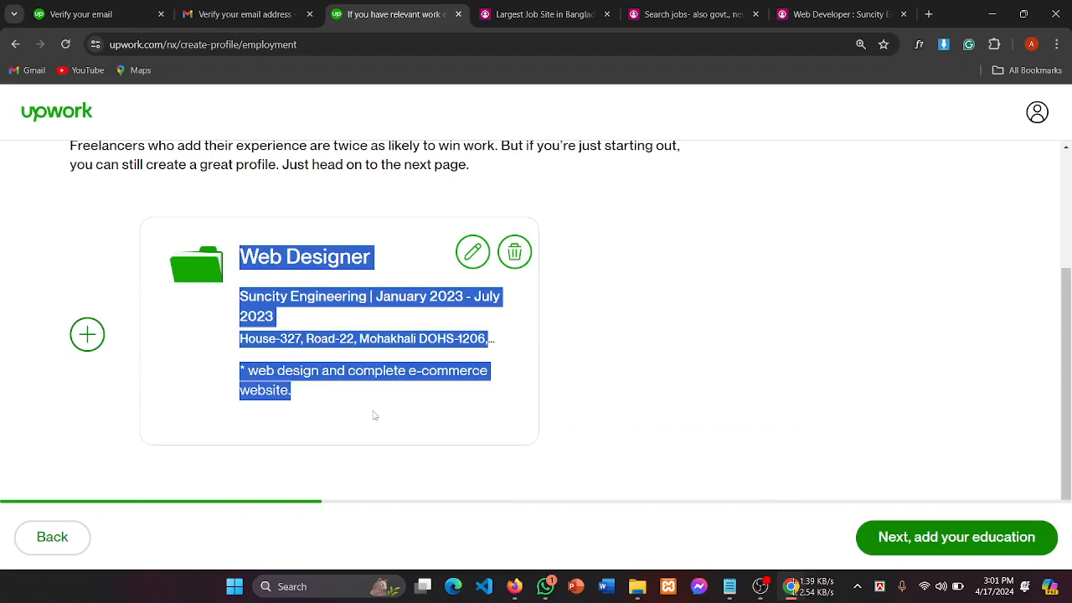
{"action": "left_click", "coordinate": [162, 204]}
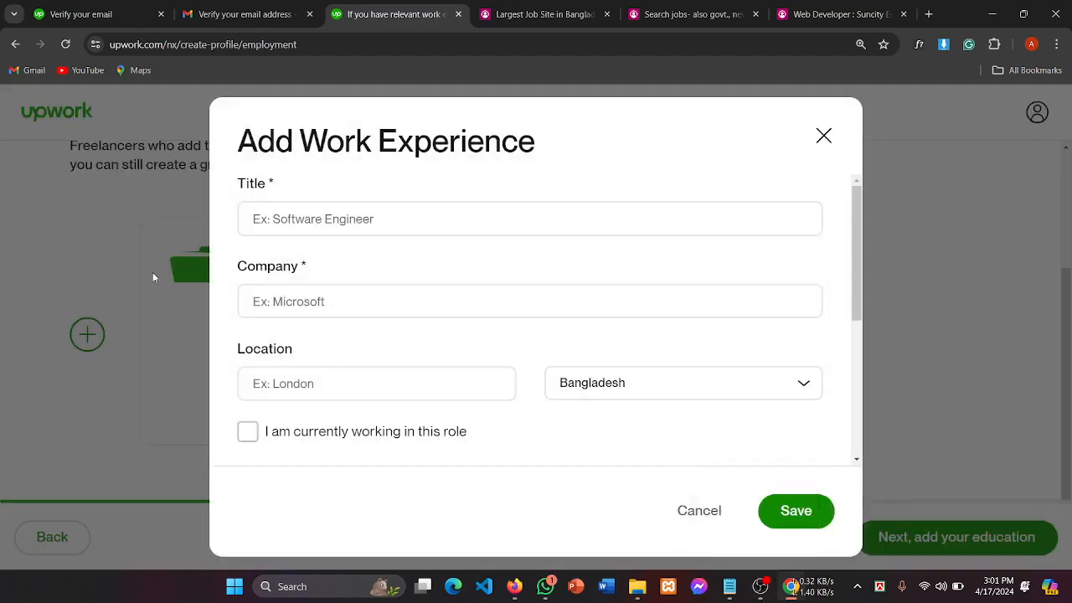
Step: Open a new Add Work Experience form with the caret in Title
{"action": "left_click", "coordinate": [130, 245]}
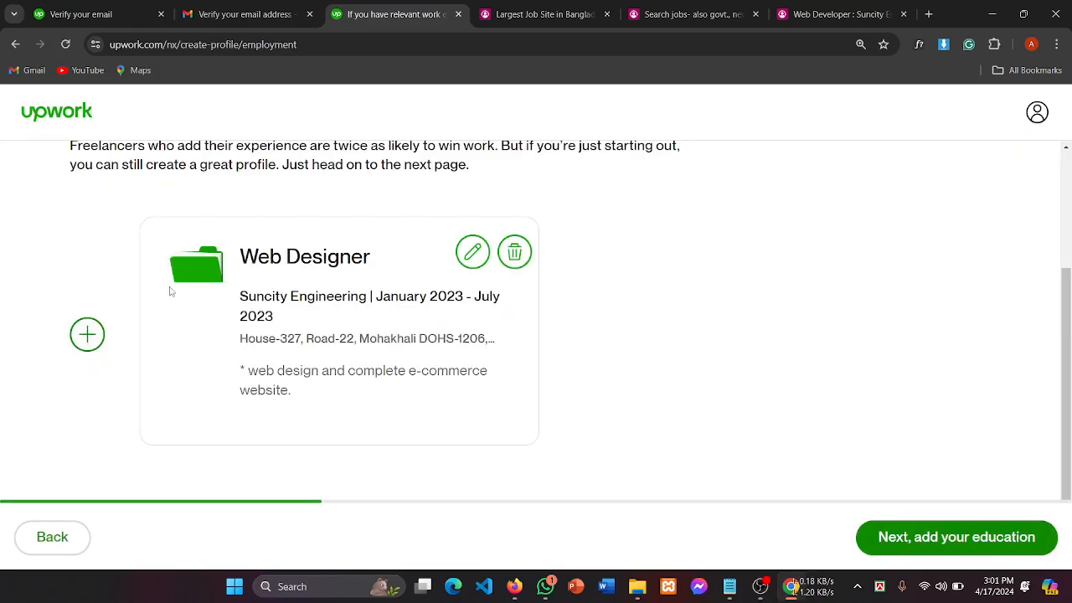
{"action": "left_click", "coordinate": [87, 334]}
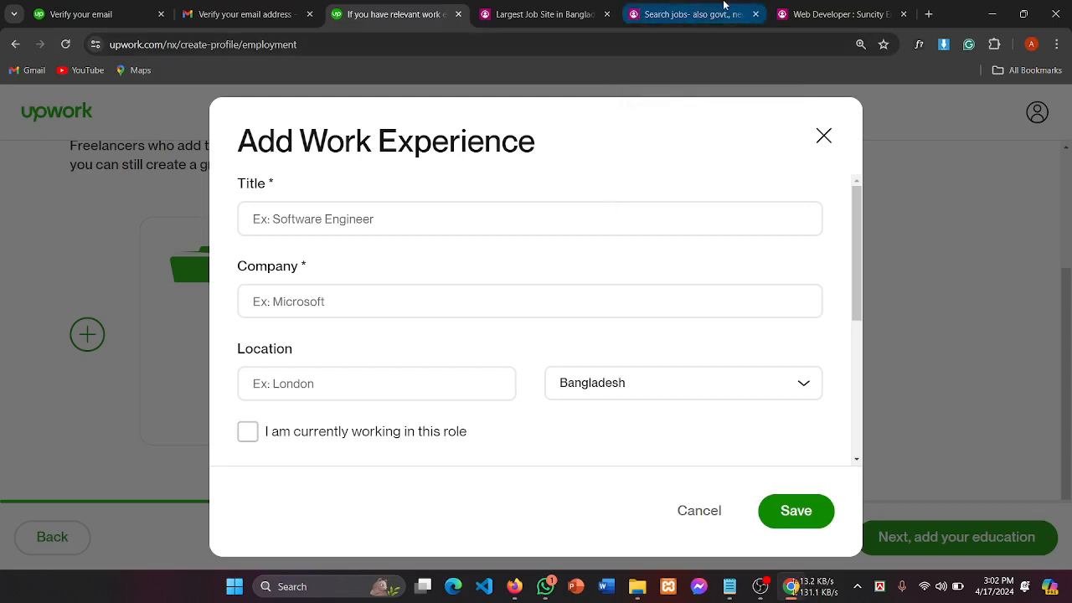
{"action": "left_click", "coordinate": [312, 223]}
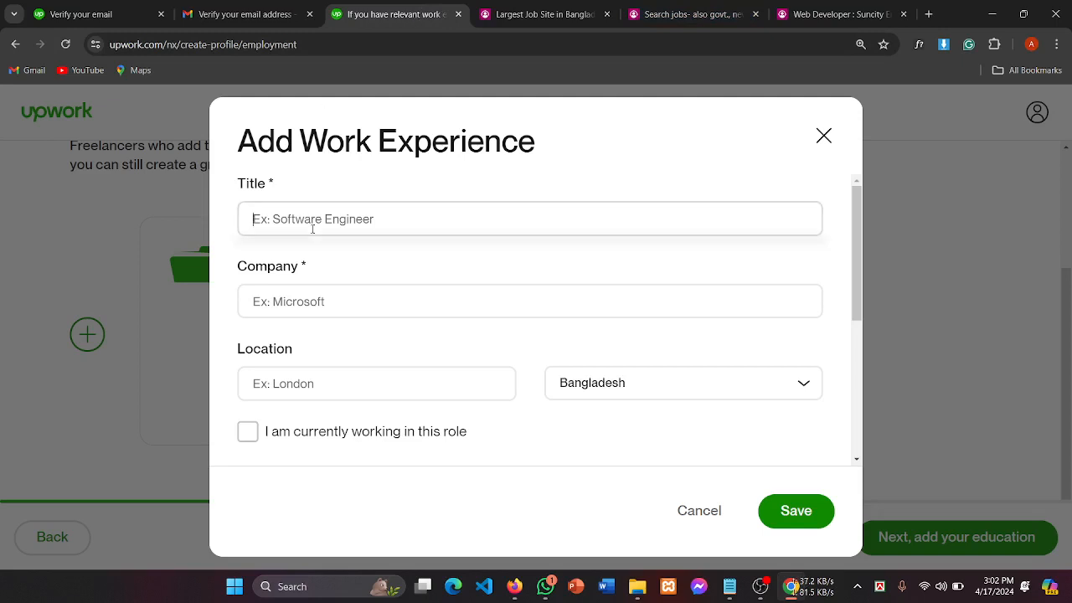
Step: Open Ollyo's Full-stack Developer listing from the bdjobs results and select the company name Ollyo
{"action": "left_click", "coordinate": [709, 14]}
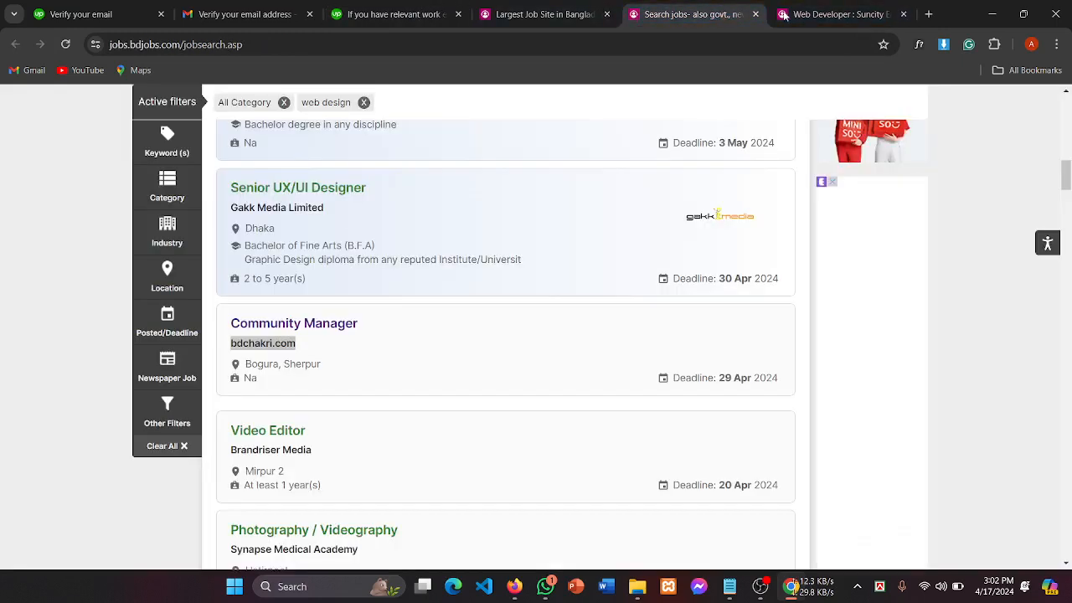
{"action": "scroll", "coordinate": [399, 230], "scroll_direction": "down", "scroll_amount": 5}
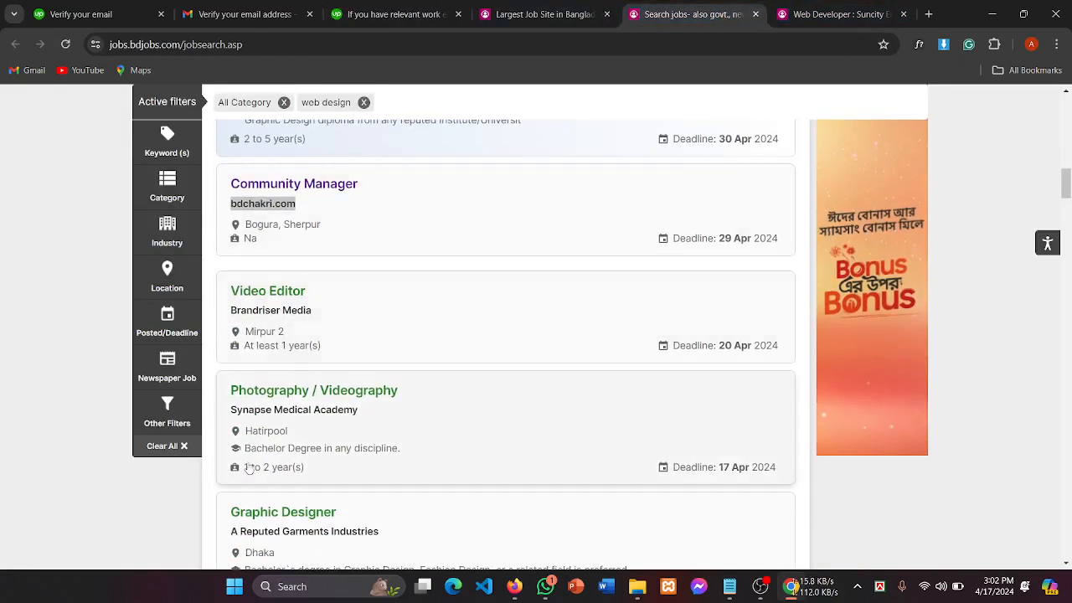
{"action": "scroll", "coordinate": [422, 319], "scroll_direction": "down", "scroll_amount": 3}
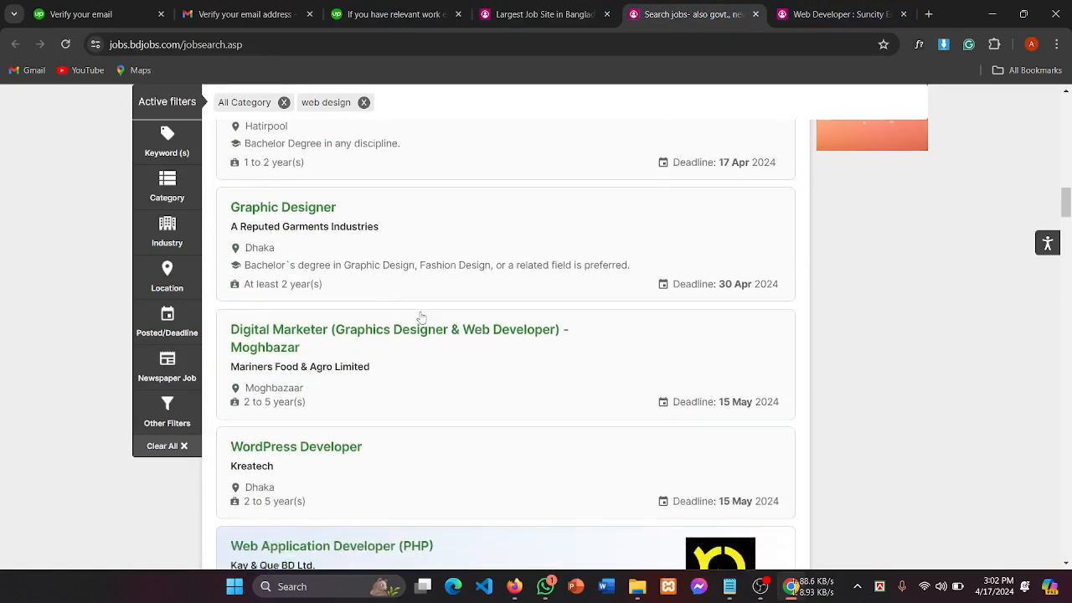
{"action": "scroll", "coordinate": [318, 342], "scroll_direction": "down", "scroll_amount": 3}
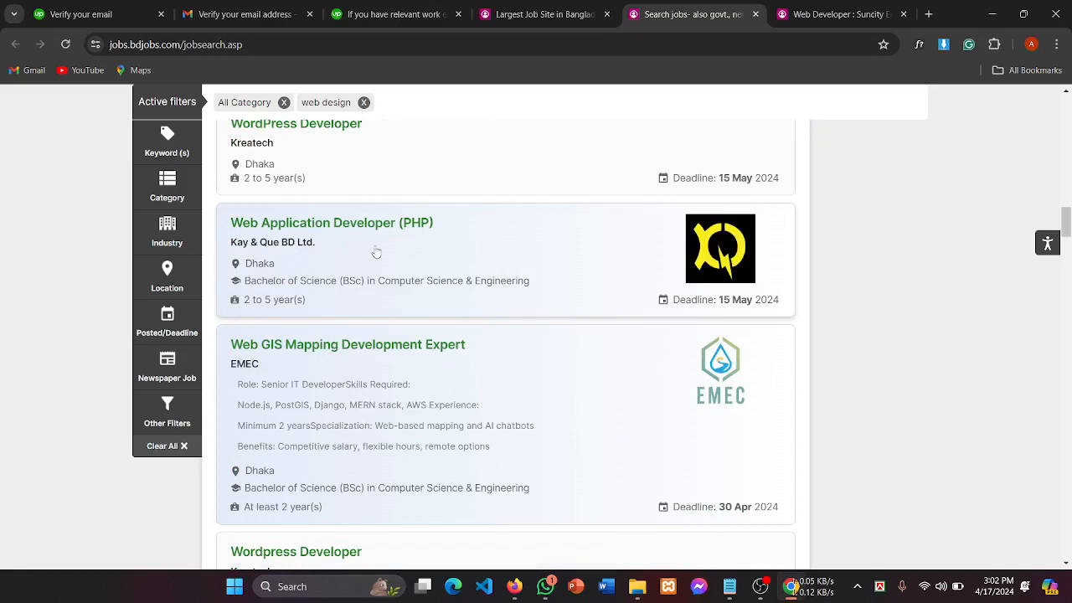
{"action": "scroll", "coordinate": [374, 250], "scroll_direction": "down", "scroll_amount": 1}
{"action": "scroll", "coordinate": [350, 298], "scroll_direction": "down", "scroll_amount": 3}
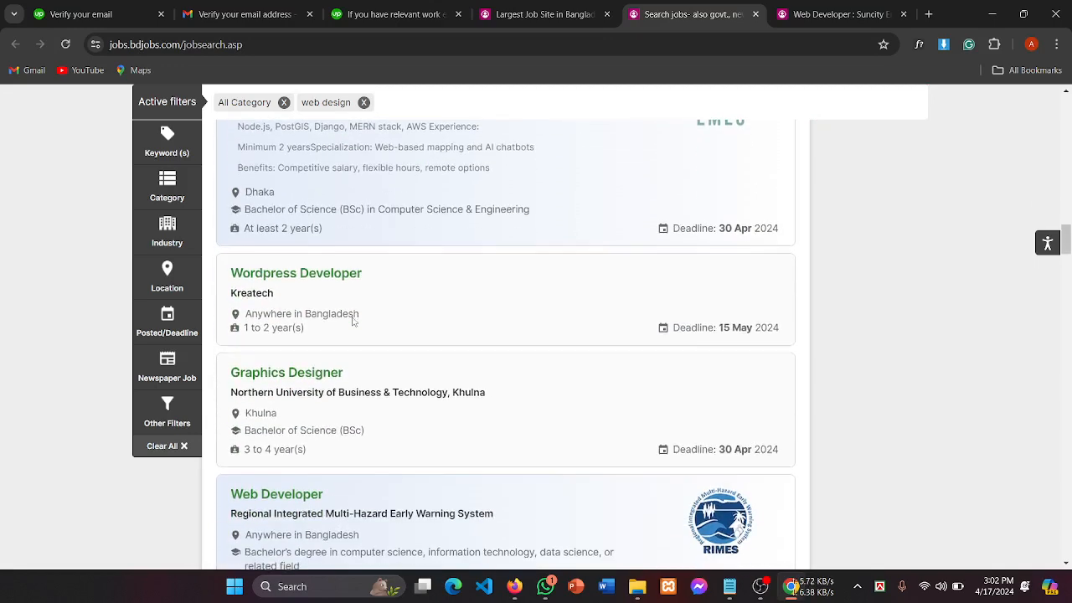
{"action": "scroll", "coordinate": [353, 320], "scroll_direction": "down", "scroll_amount": 1}
{"action": "scroll", "coordinate": [353, 322], "scroll_direction": "down", "scroll_amount": 4}
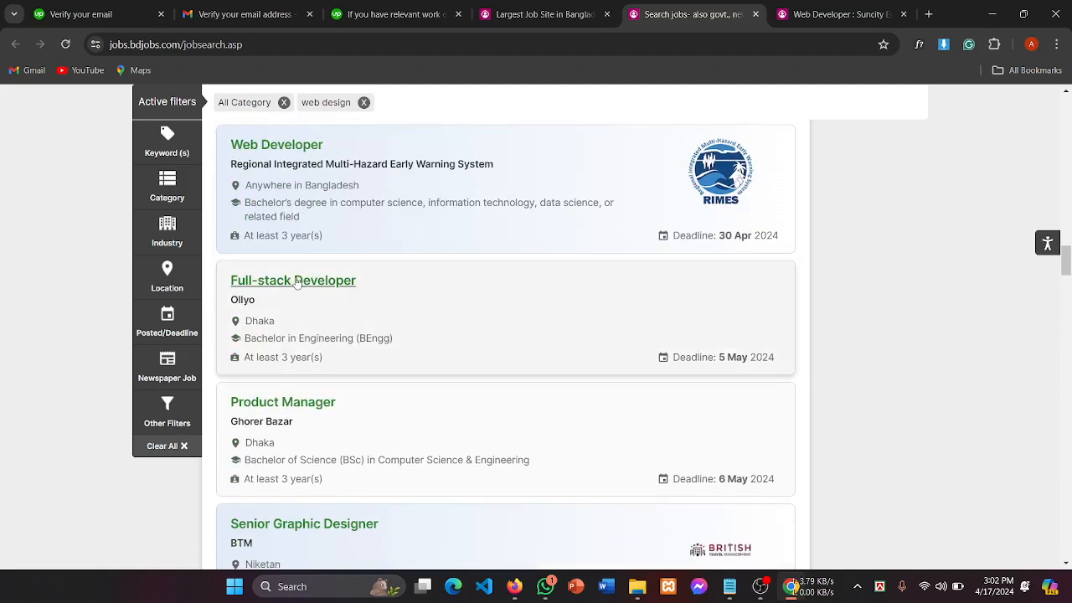
{"action": "left_click", "coordinate": [325, 283]}
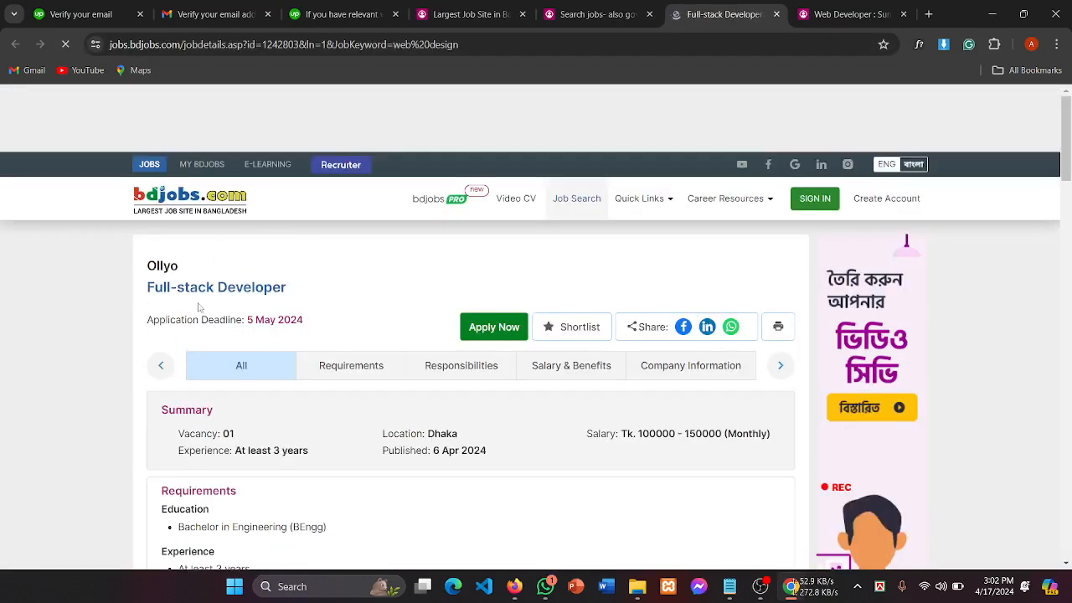
{"action": "left_click_drag", "start_coordinate": [179, 268], "coordinate": [128, 272]}
{"action": "key", "text": "ctrl+c"}
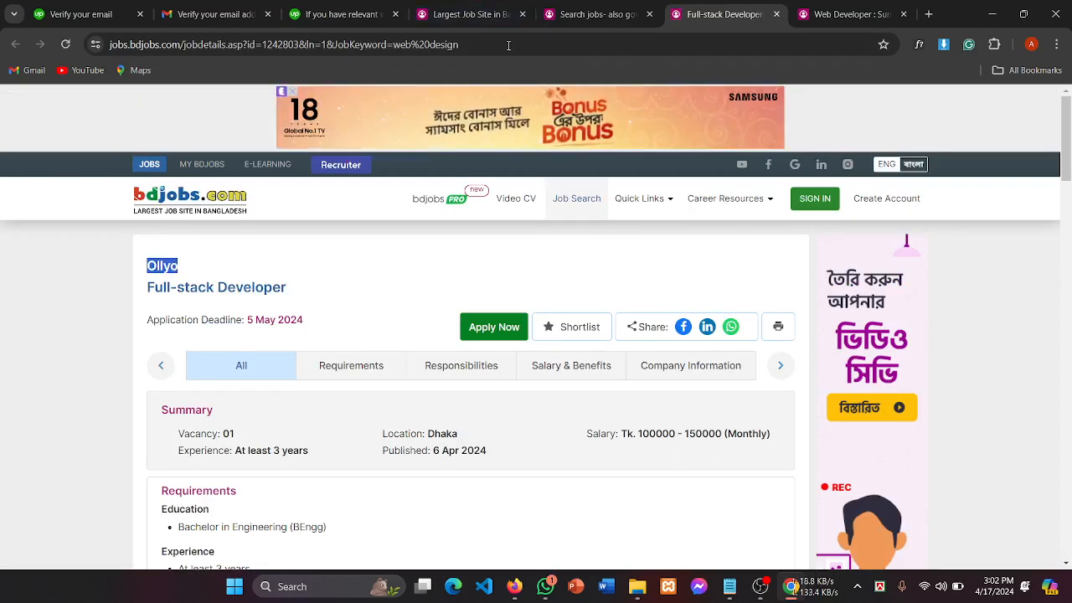
{"action": "left_click", "coordinate": [336, 14]}
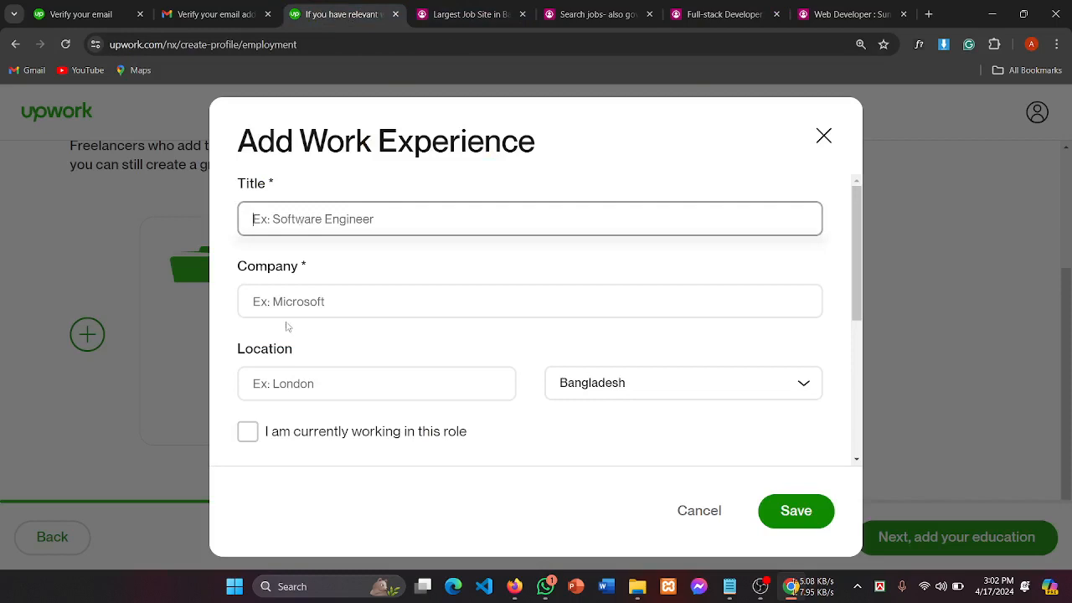
Step: Paste Ollyo as the company name and enter the job title 'Web developer'
{"action": "left_click", "coordinate": [347, 292]}
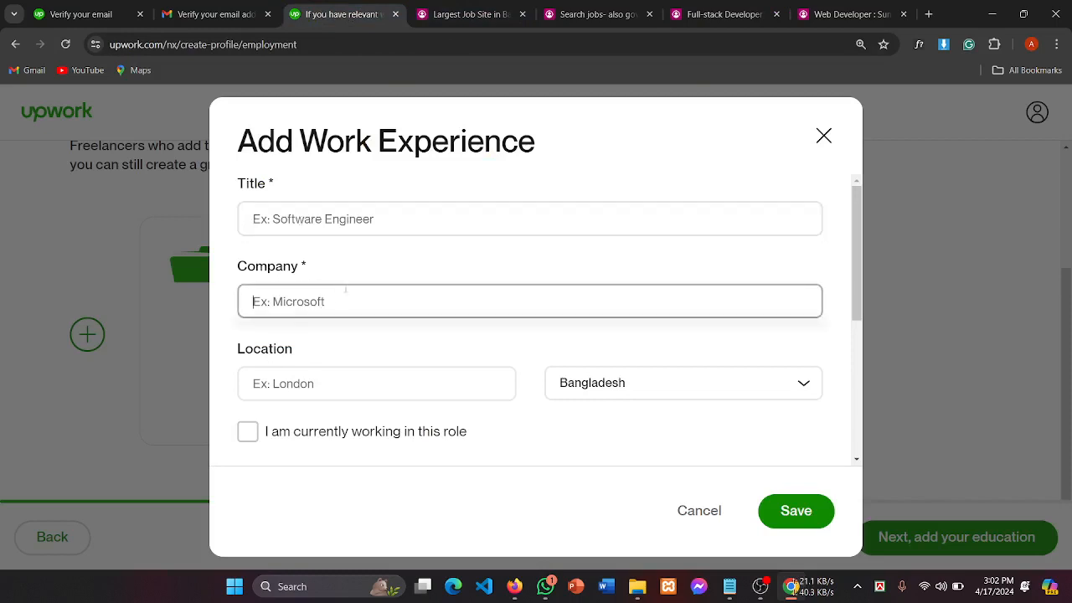
{"action": "key", "text": "ctrl+v"}
{"action": "left_click", "coordinate": [296, 227]}
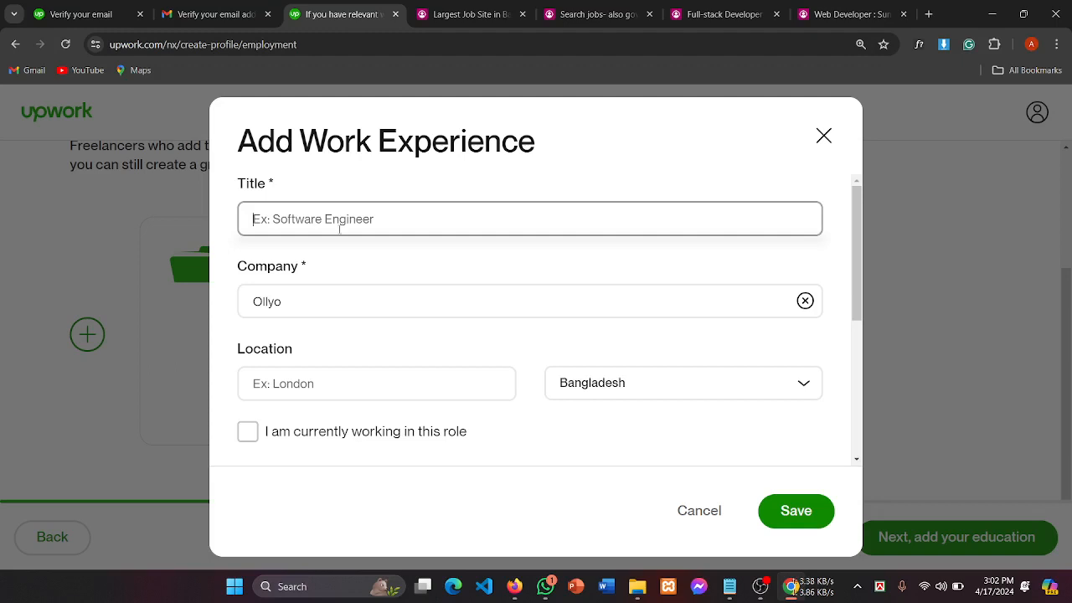
{"action": "type", "text": "Web"}
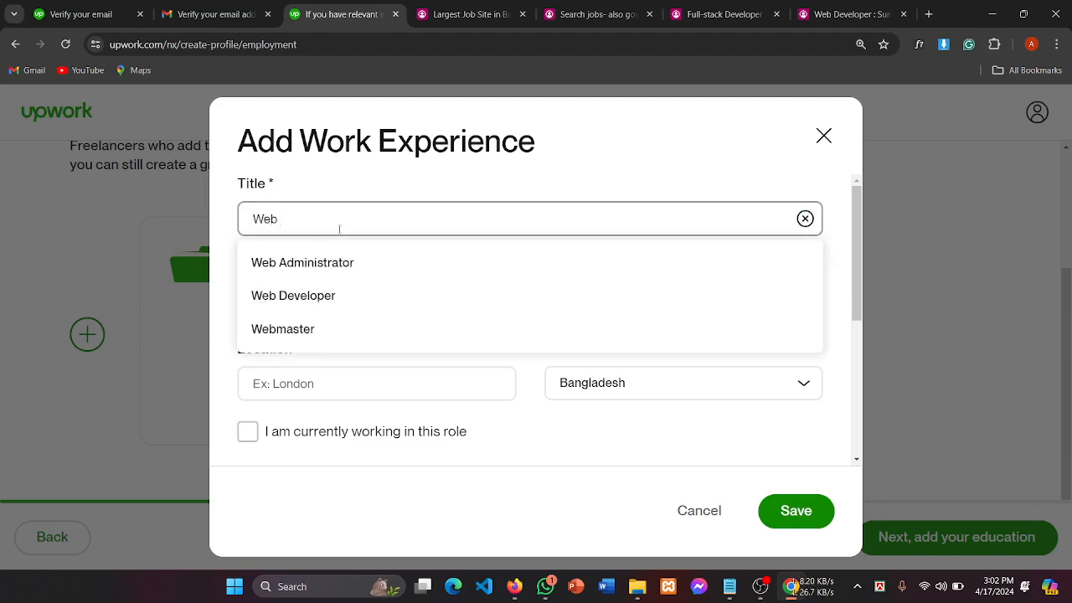
{"action": "type", "text": " deve"}
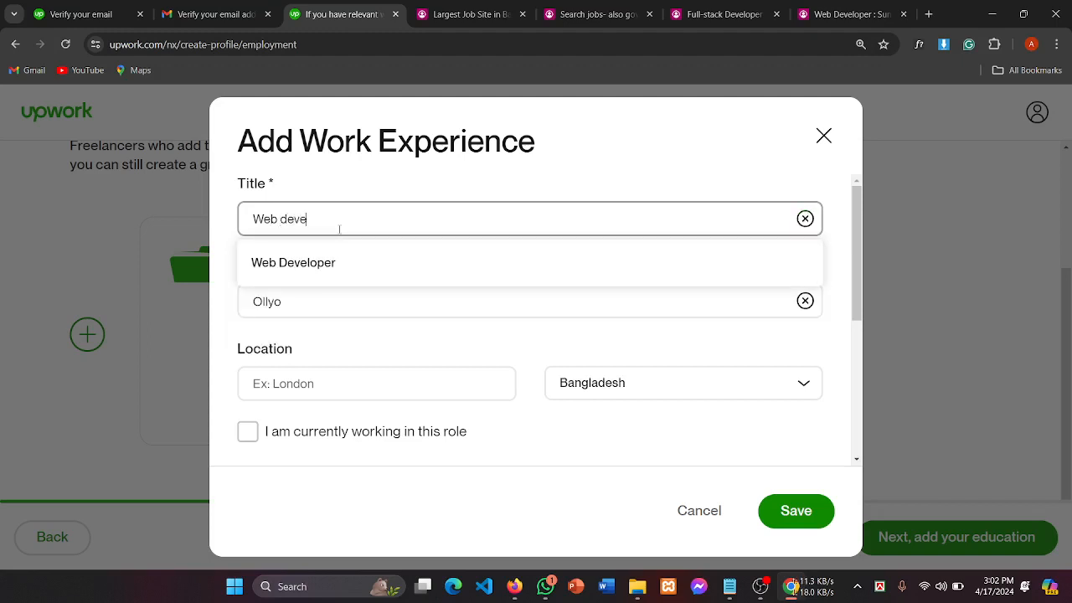
{"action": "type", "text": "loper"}
Step: Remove the stray letter typed into the Location field, leaving it empty
{"action": "left_click", "coordinate": [287, 307]}
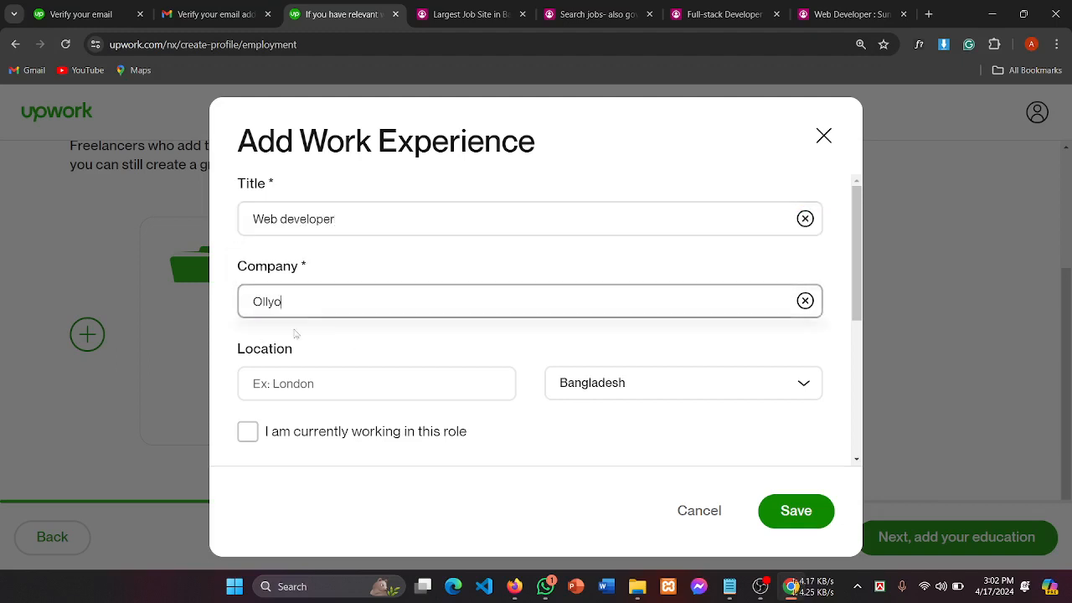
{"action": "left_click", "coordinate": [303, 389]}
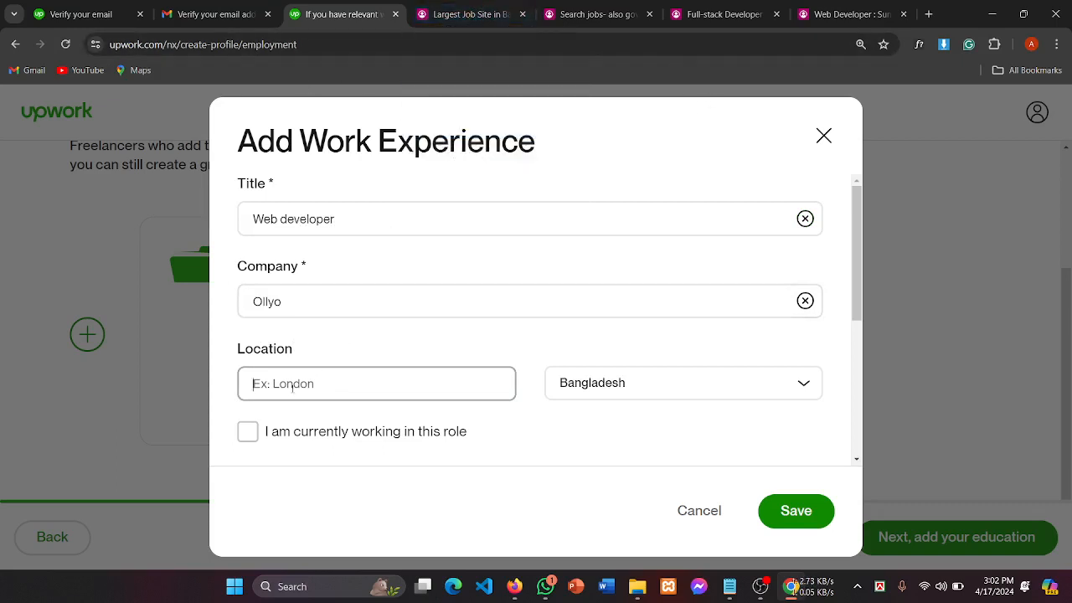
{"action": "type", "text": "D"}
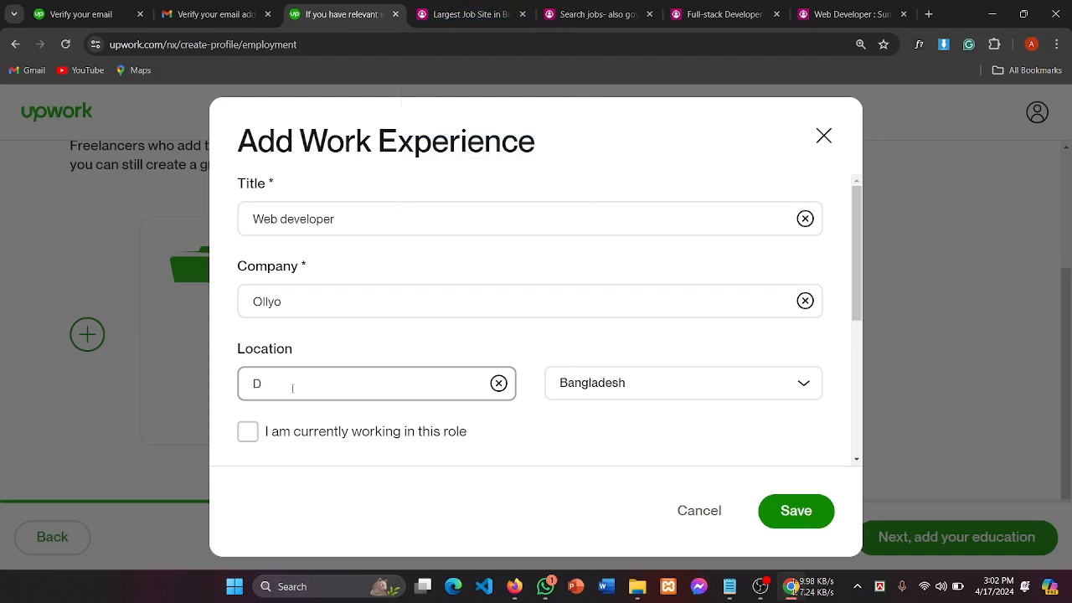
{"action": "key", "text": "BackSpace"}
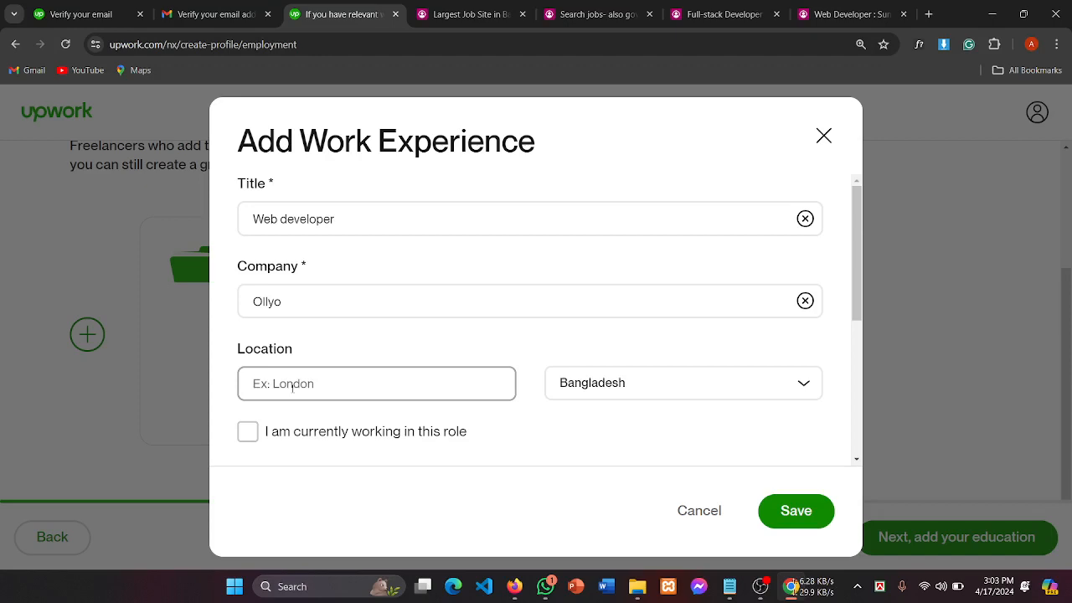
Step: Open Ollyo's Full-stack Developer job on bdjobs, select its Company Information address, and return to Upwork
{"action": "left_click", "coordinate": [722, 14]}
{"action": "left_click", "coordinate": [591, 14]}
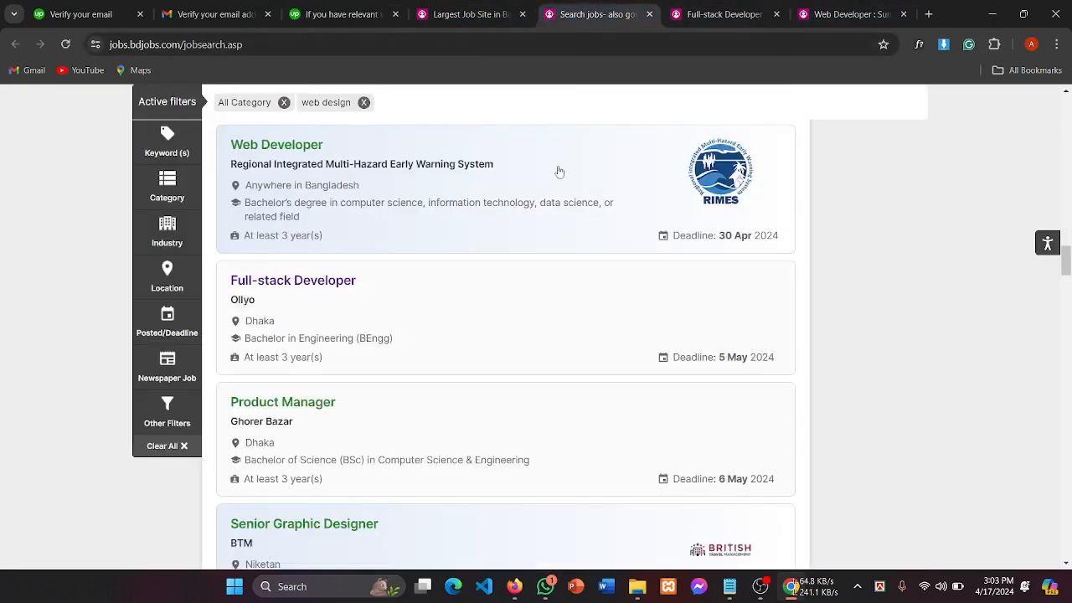
{"action": "left_click", "coordinate": [417, 290]}
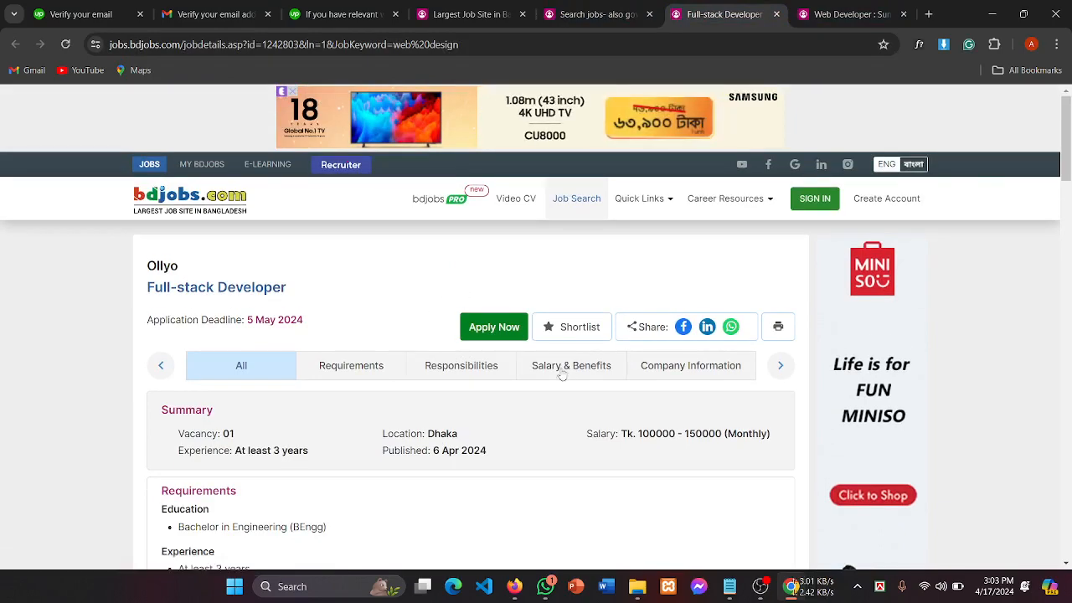
{"action": "left_click", "coordinate": [683, 375]}
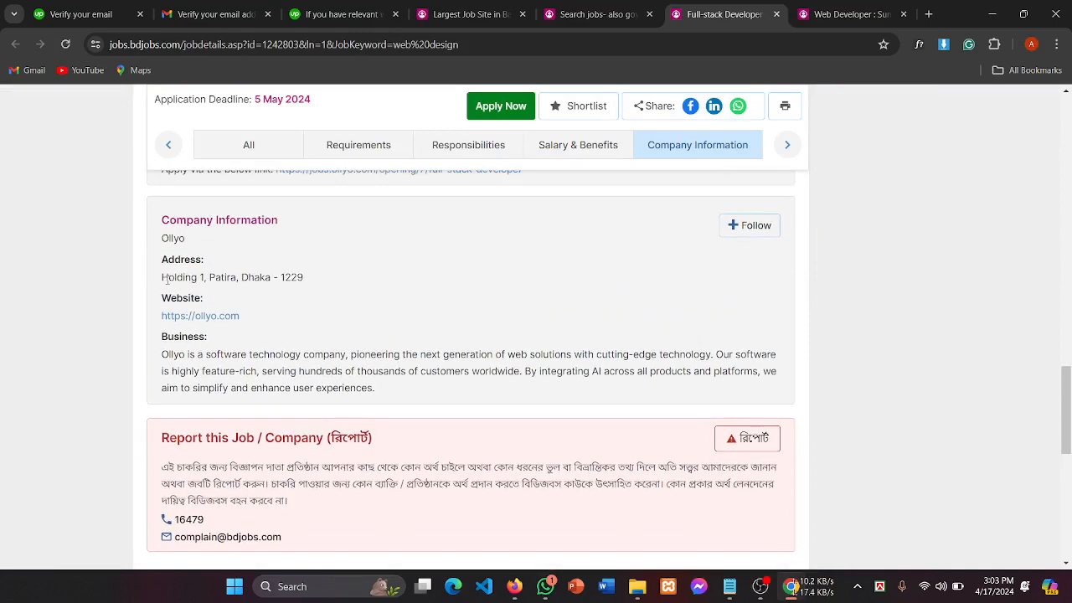
{"action": "left_click_drag", "start_coordinate": [166, 280], "coordinate": [321, 280]}
{"action": "key", "text": "ctrl+c"}
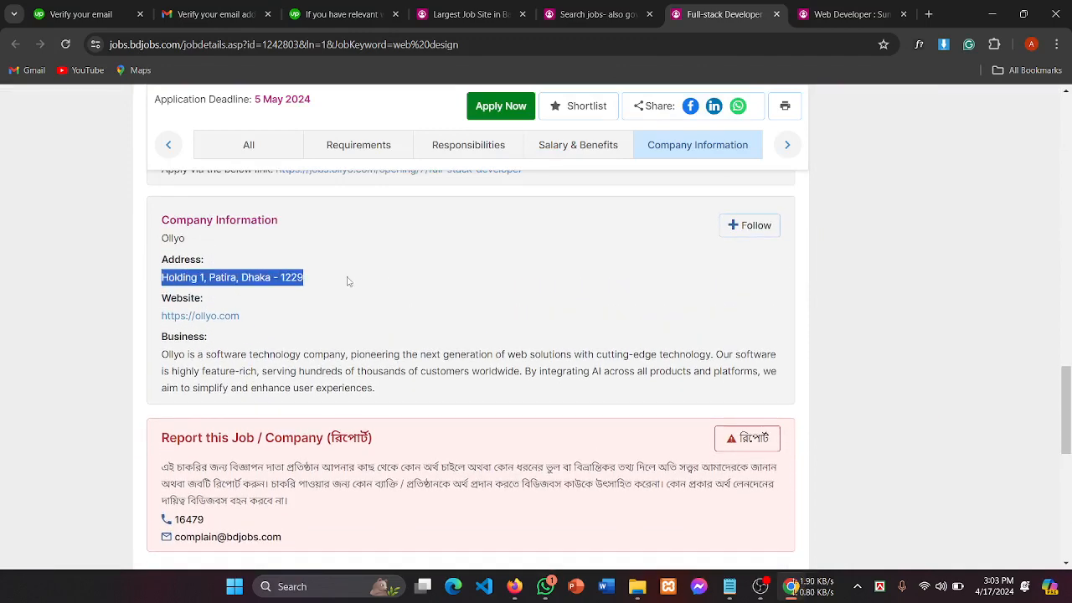
{"action": "left_click", "coordinate": [344, 14]}
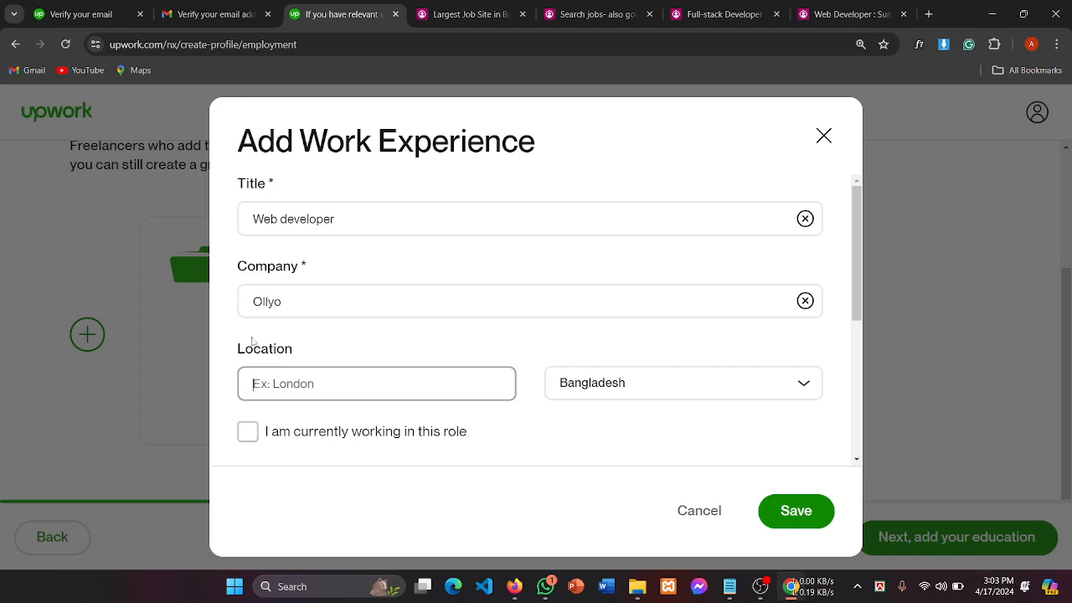
Step: Paste Ollyo's Dhaka office address as the location and set the start month to August
{"action": "key", "text": "ctrl+v"}
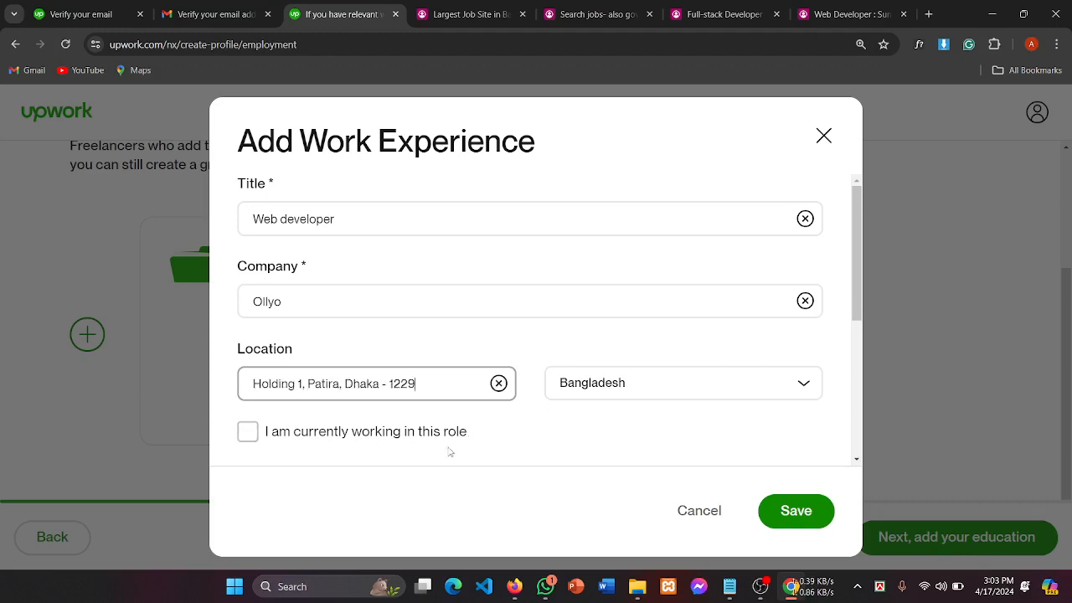
{"action": "scroll", "coordinate": [455, 419], "scroll_direction": "down", "scroll_amount": 2}
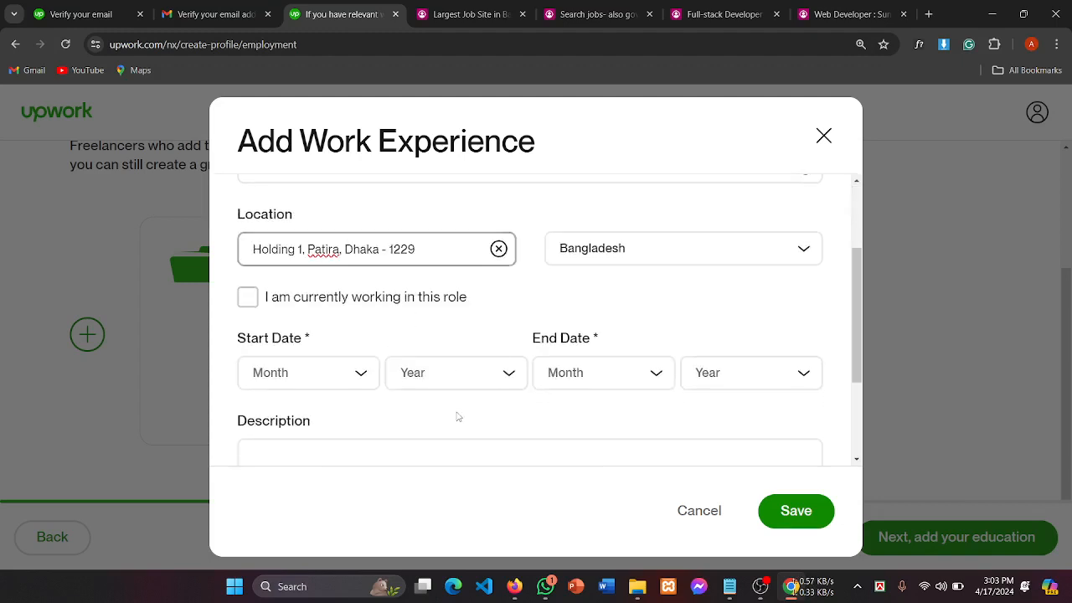
{"action": "left_click", "coordinate": [282, 370]}
{"action": "scroll", "coordinate": [300, 461], "scroll_direction": "down", "scroll_amount": 1}
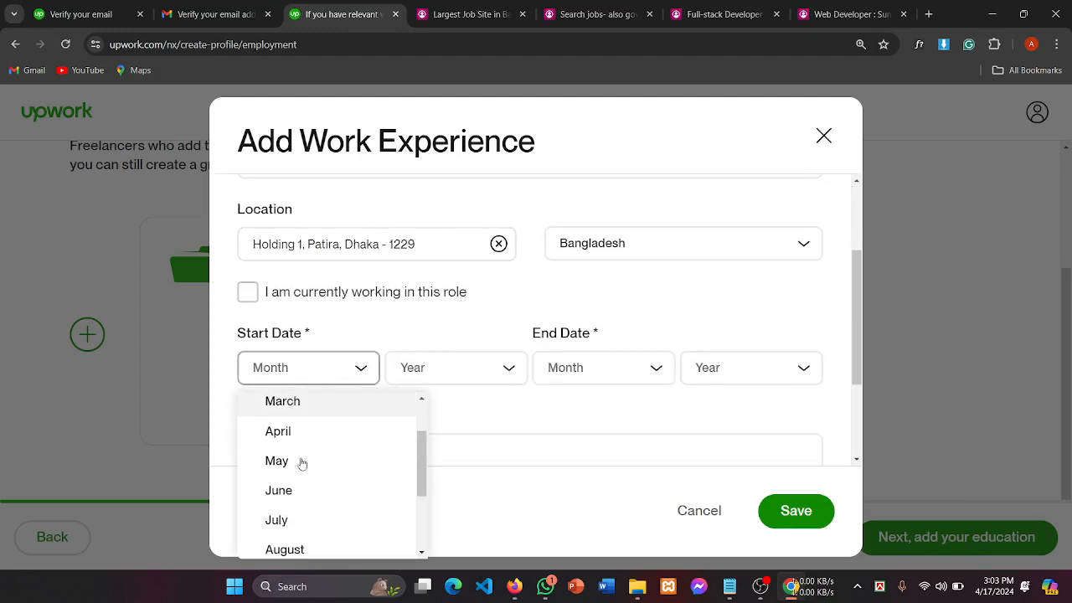
{"action": "scroll", "coordinate": [319, 513], "scroll_direction": "down", "scroll_amount": 1}
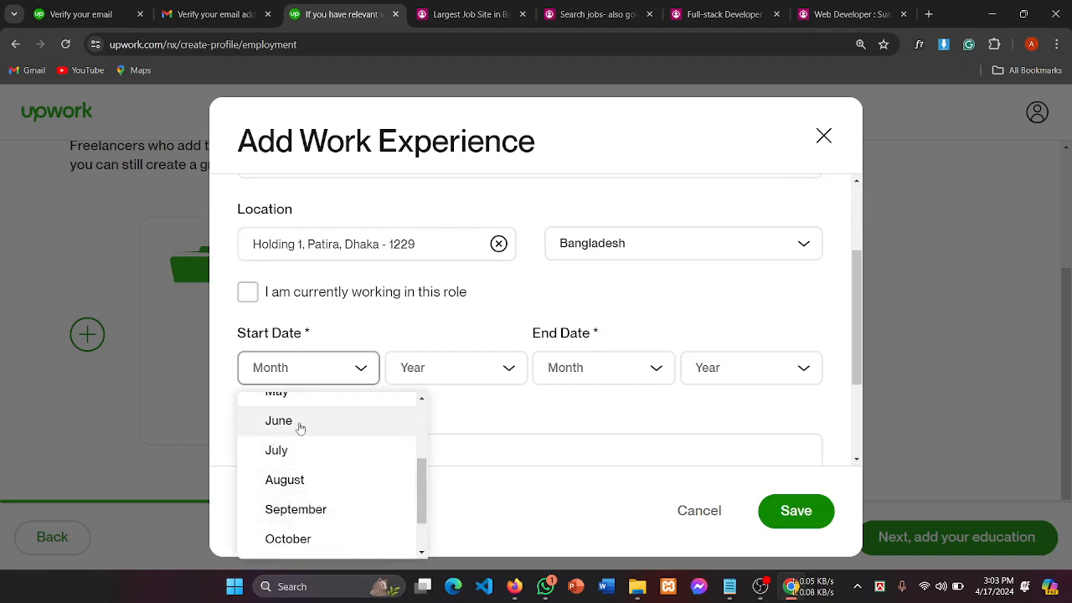
{"action": "scroll", "coordinate": [325, 457], "scroll_direction": "up", "scroll_amount": 1}
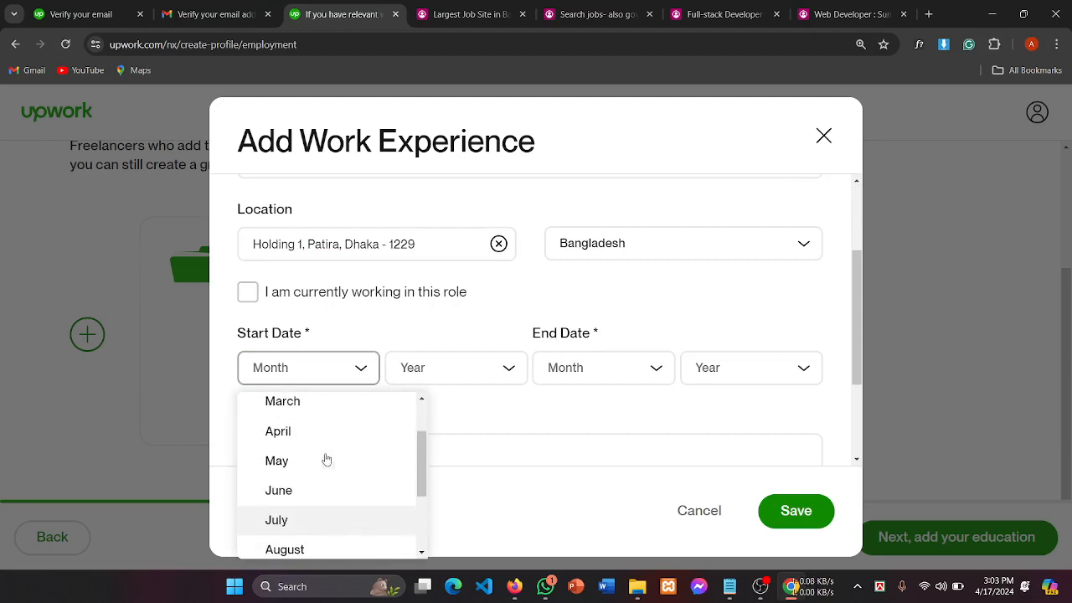
{"action": "scroll", "coordinate": [324, 459], "scroll_direction": "down", "scroll_amount": 1}
{"action": "left_click", "coordinate": [296, 486]}
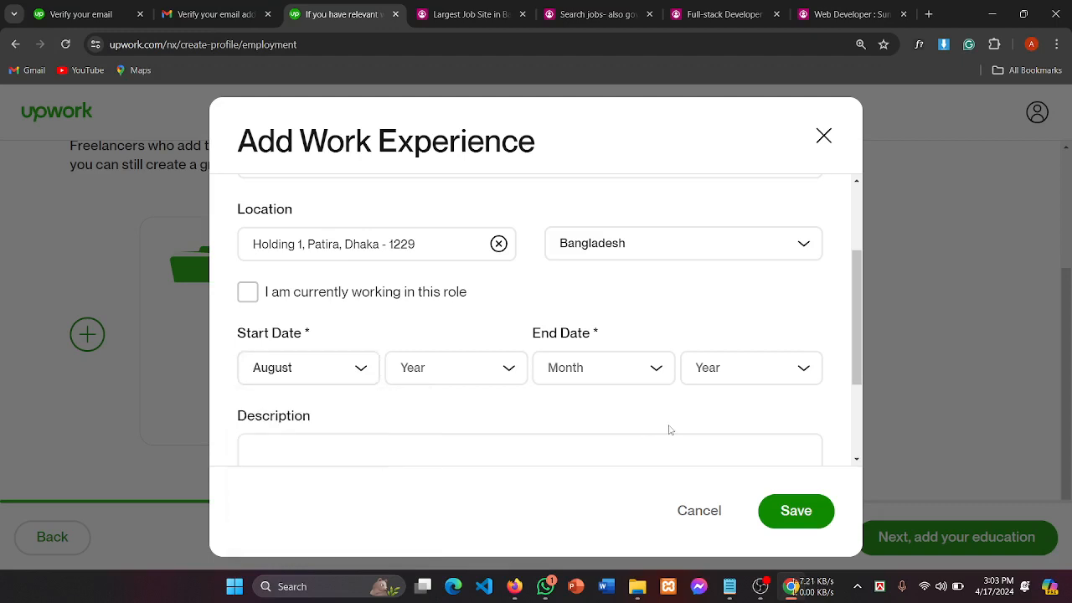
Step: Set the end date to March 2024
{"action": "left_click", "coordinate": [587, 367]}
{"action": "scroll", "coordinate": [607, 448], "scroll_direction": "down", "scroll_amount": 3}
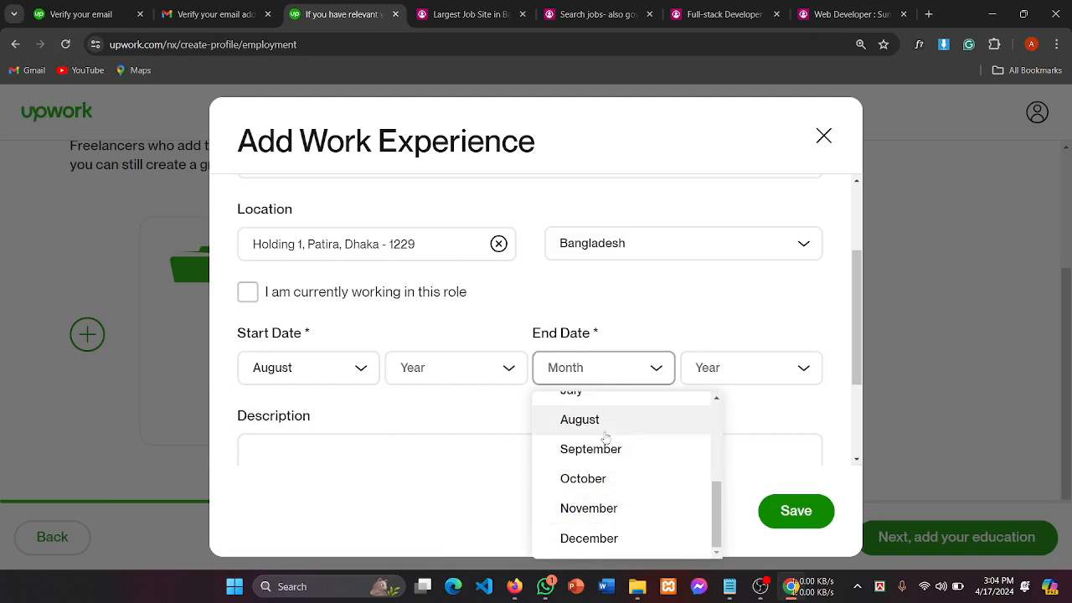
{"action": "scroll", "coordinate": [602, 490], "scroll_direction": "up", "scroll_amount": 1}
{"action": "scroll", "coordinate": [603, 488], "scroll_direction": "up", "scroll_amount": 3}
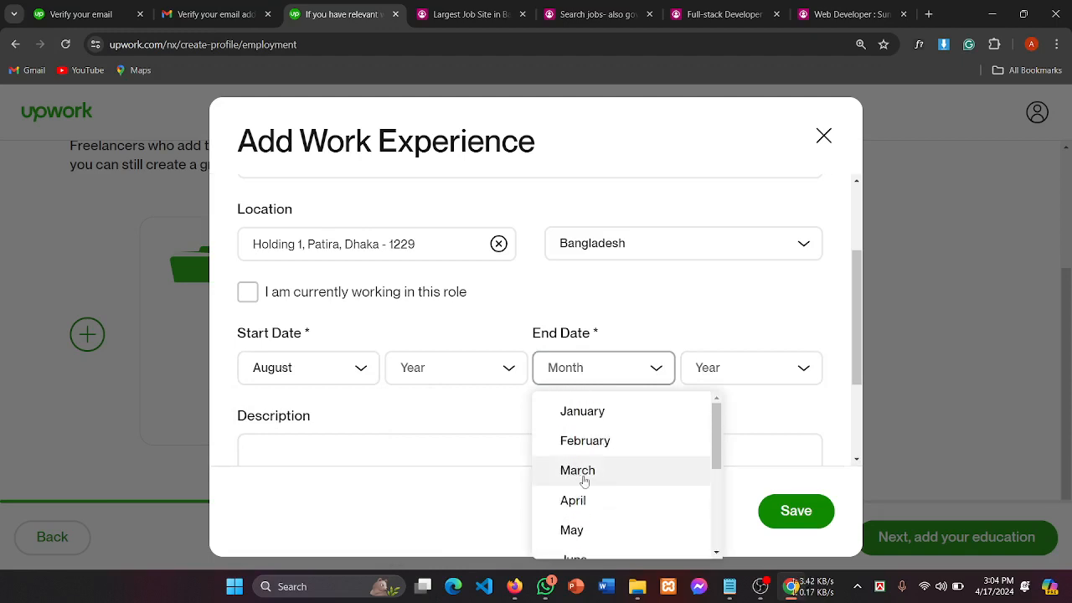
{"action": "scroll", "coordinate": [615, 481], "scroll_direction": "down", "scroll_amount": 1}
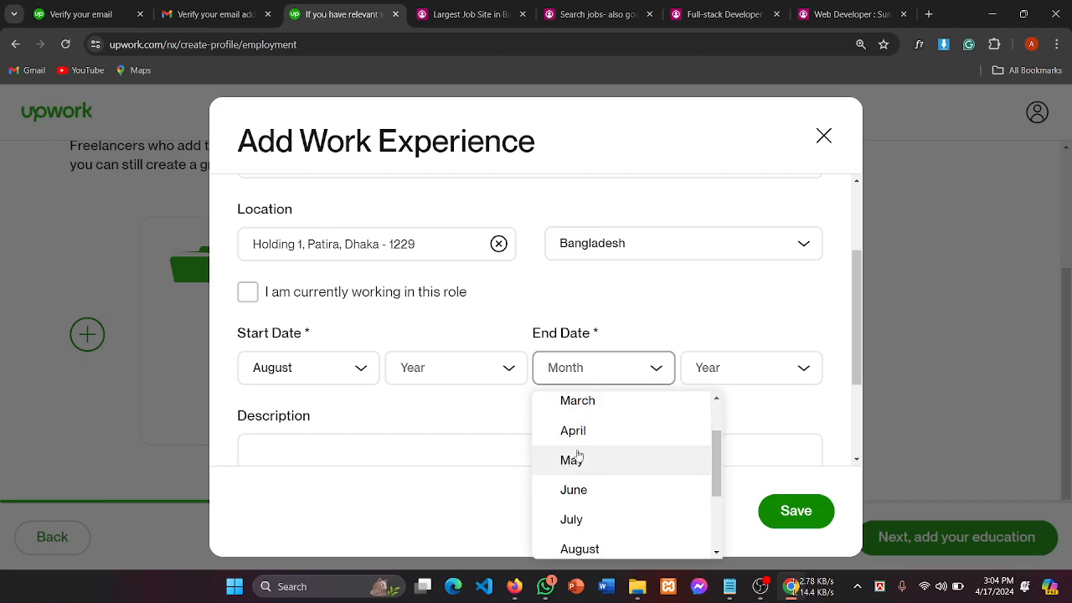
{"action": "scroll", "coordinate": [575, 457], "scroll_direction": "up", "scroll_amount": 1}
{"action": "left_click", "coordinate": [579, 470]}
{"action": "left_click", "coordinate": [724, 372]}
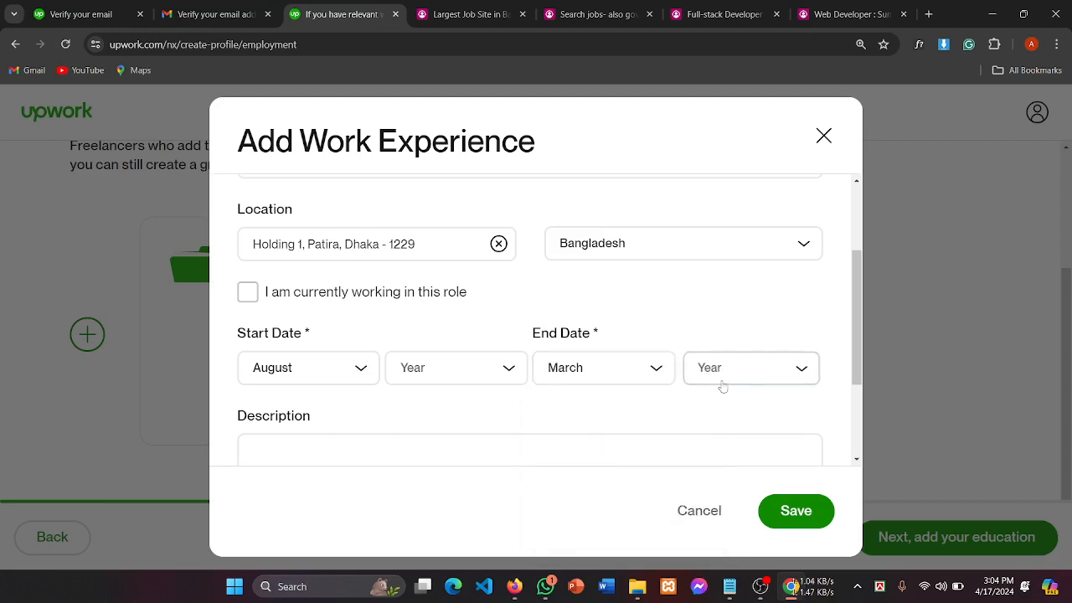
{"action": "left_click", "coordinate": [720, 469]}
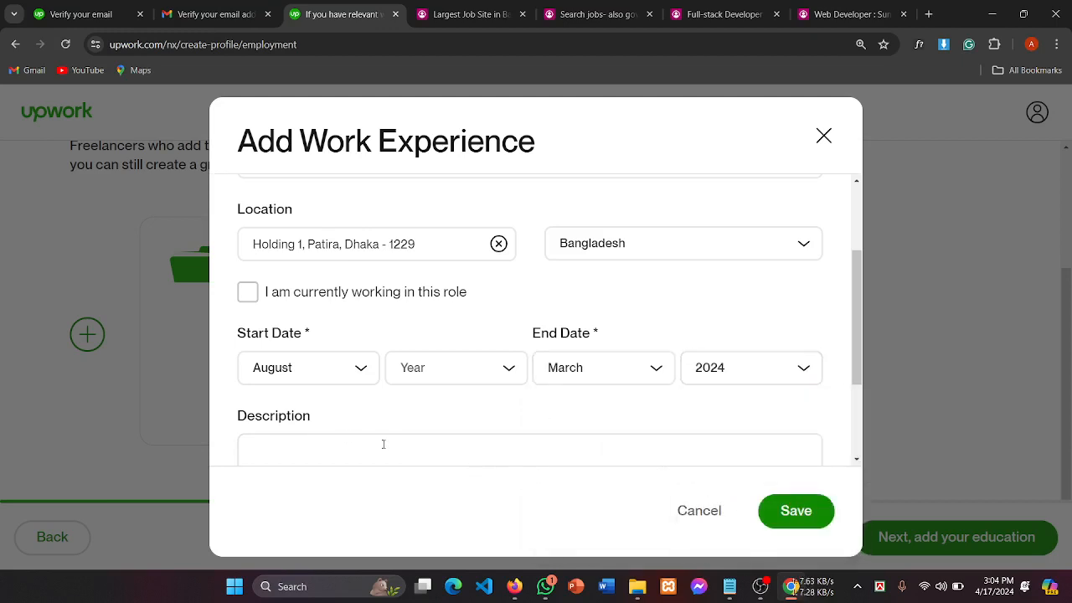
Step: Review the Web developer title and fill in the front-end work description
{"action": "left_click", "coordinate": [292, 448]}
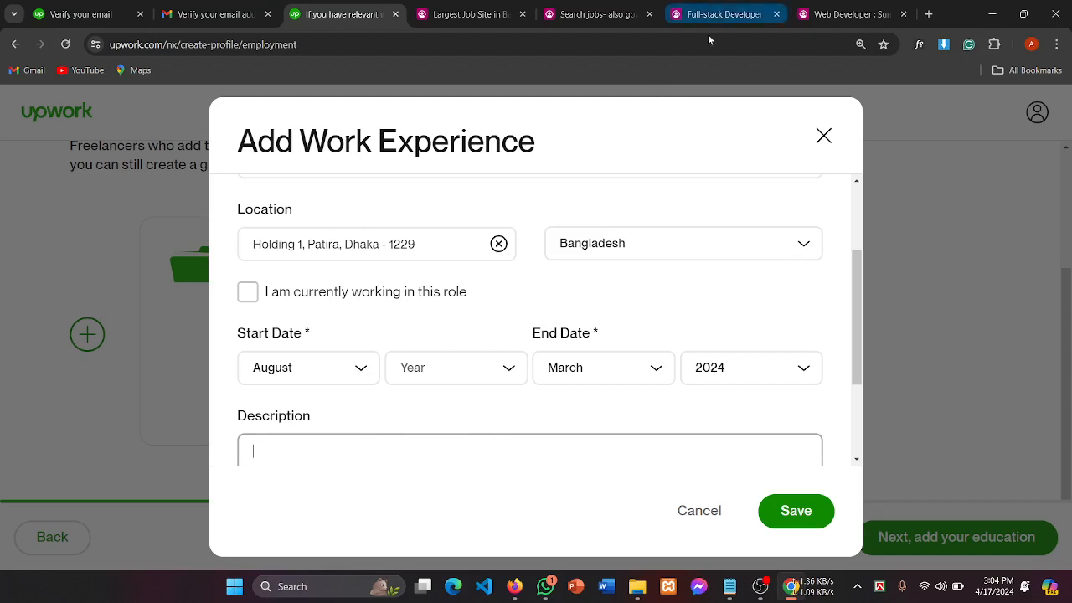
{"action": "scroll", "coordinate": [390, 338], "scroll_direction": "up", "scroll_amount": 2}
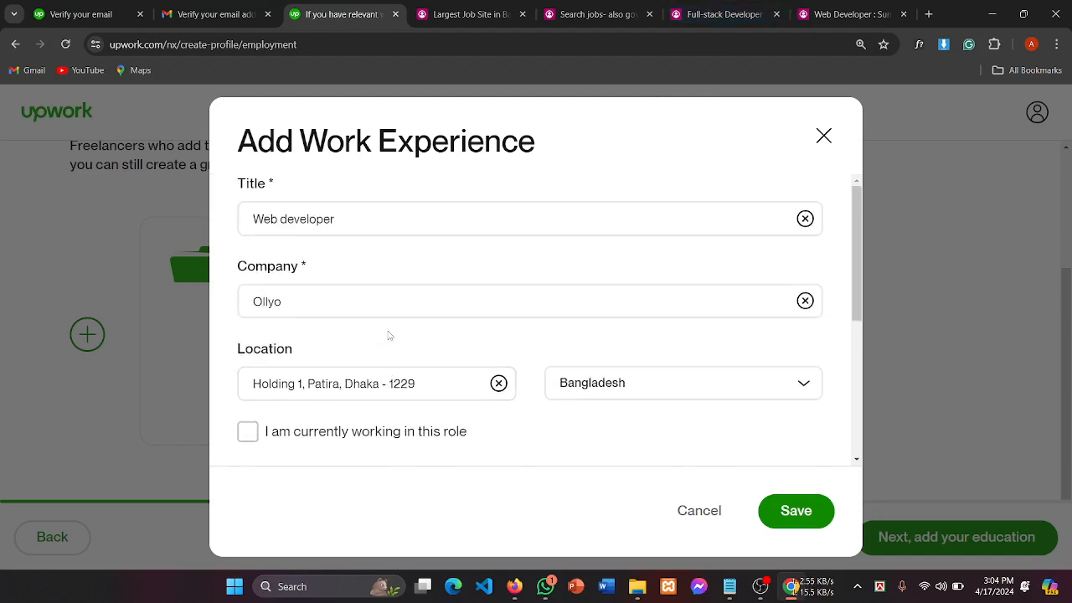
{"action": "left_click", "coordinate": [452, 220]}
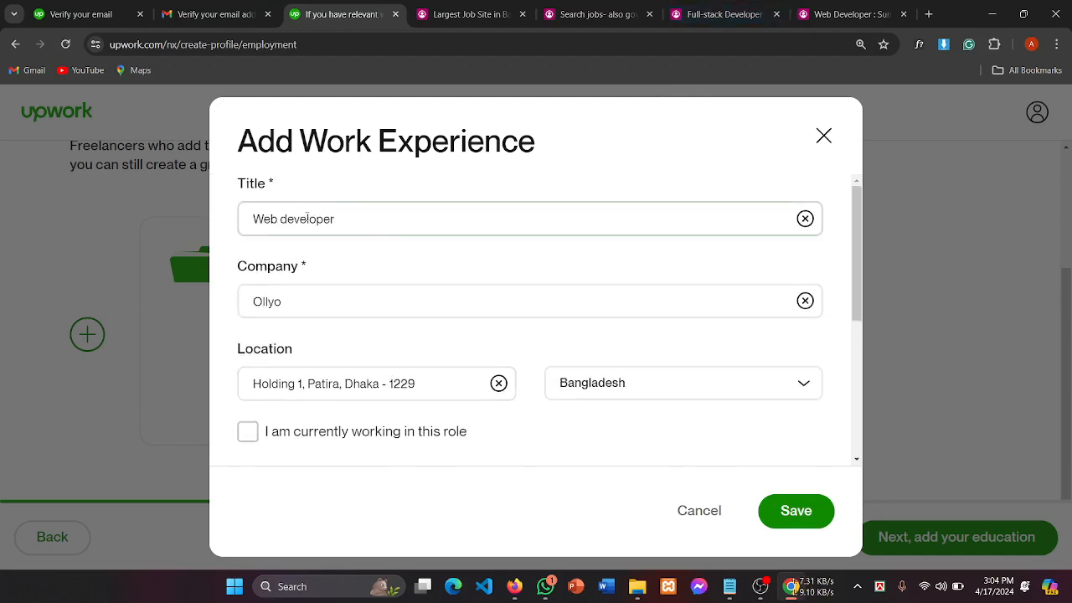
{"action": "left_click", "coordinate": [332, 306]}
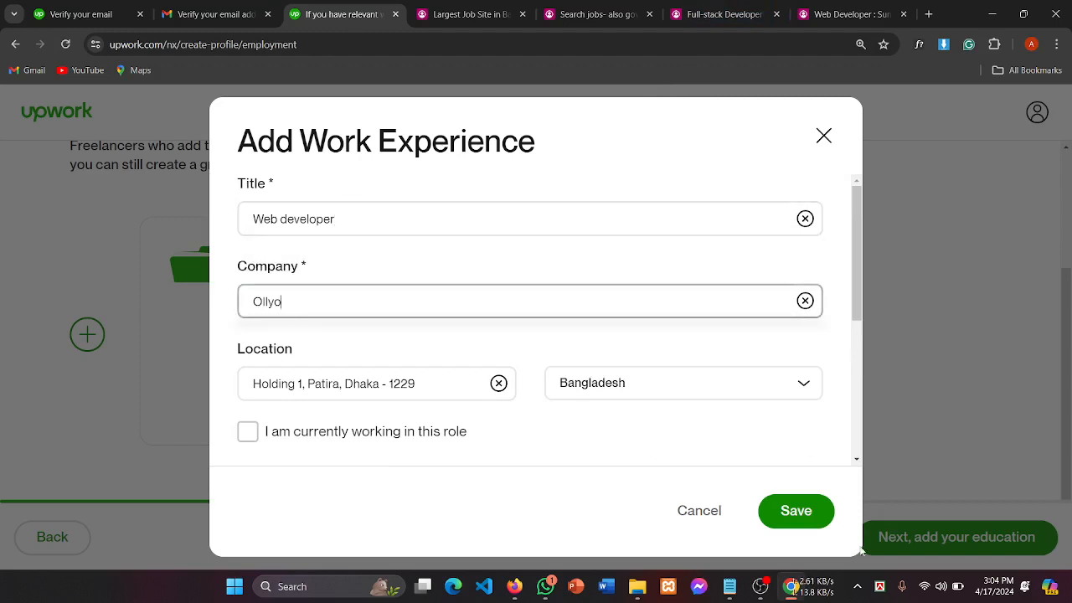
{"action": "left_click", "coordinate": [761, 586]}
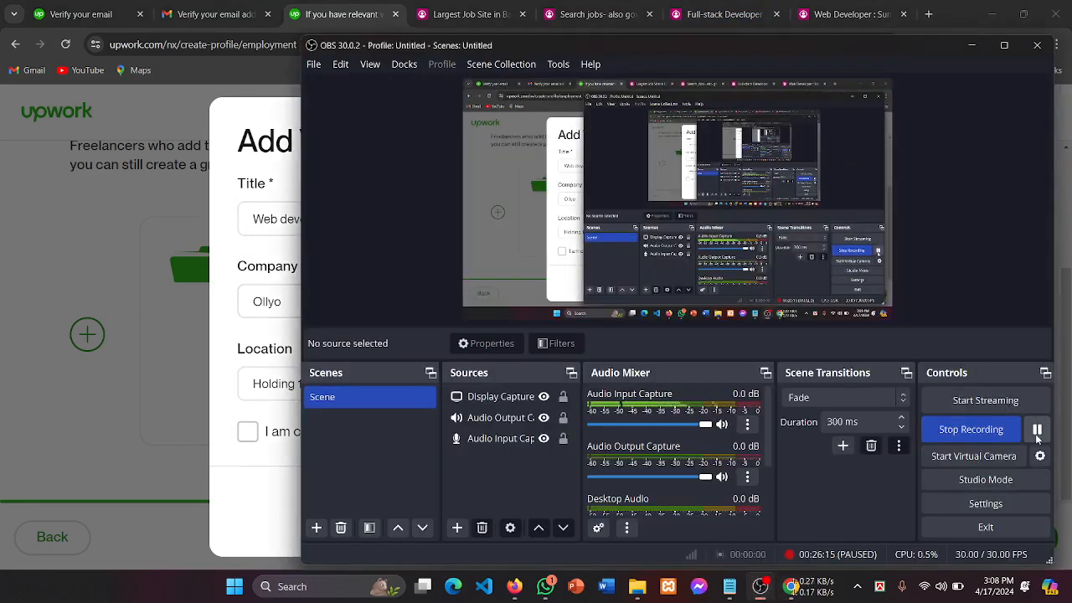
{"action": "left_click", "coordinate": [224, 315]}
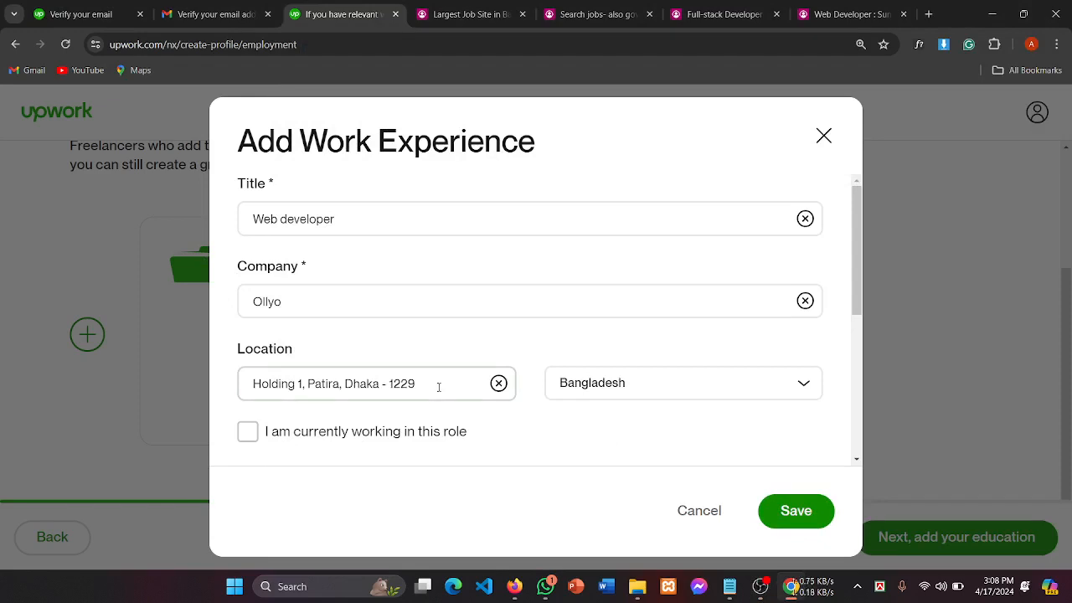
{"action": "scroll", "coordinate": [439, 387], "scroll_direction": "down", "scroll_amount": 4}
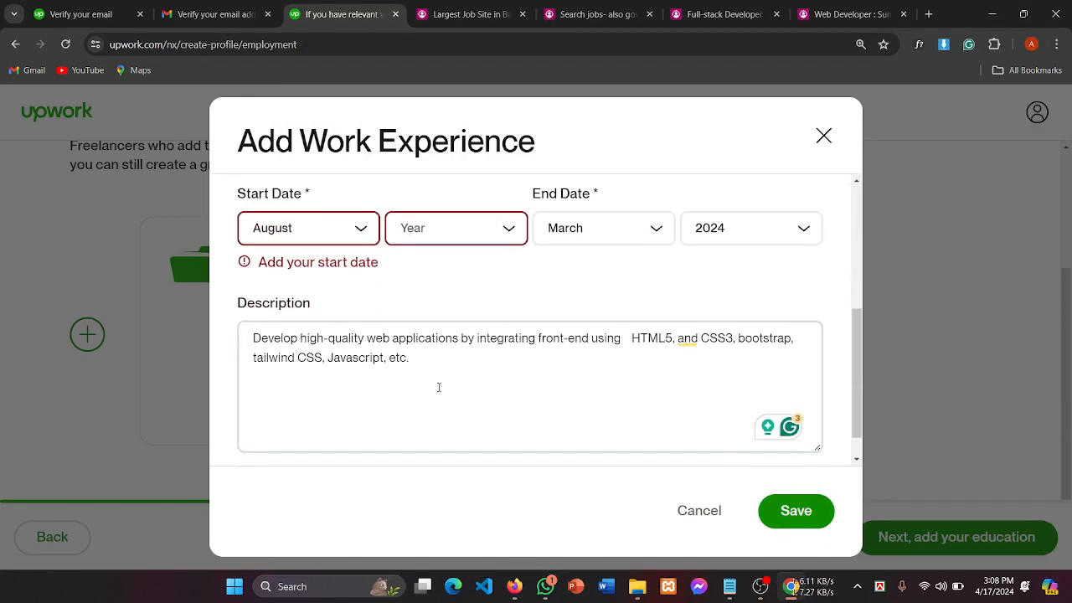
Step: Set the start year to 2023 and save the Ollyo experience (August 2023 – March 2024)
{"action": "scroll", "coordinate": [439, 387], "scroll_direction": "up", "scroll_amount": 1}
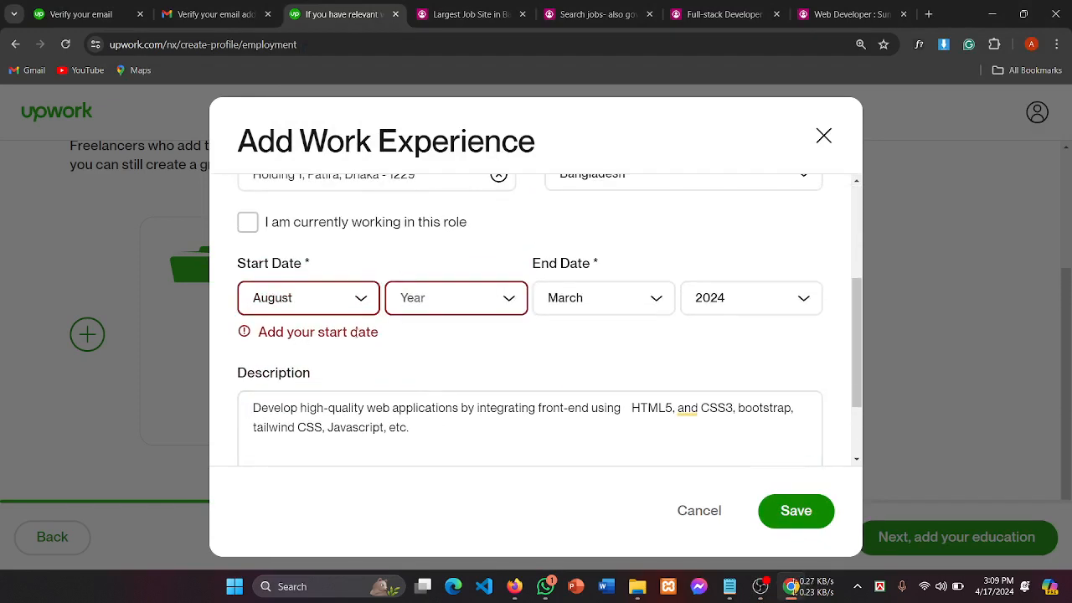
{"action": "left_click", "coordinate": [312, 309]}
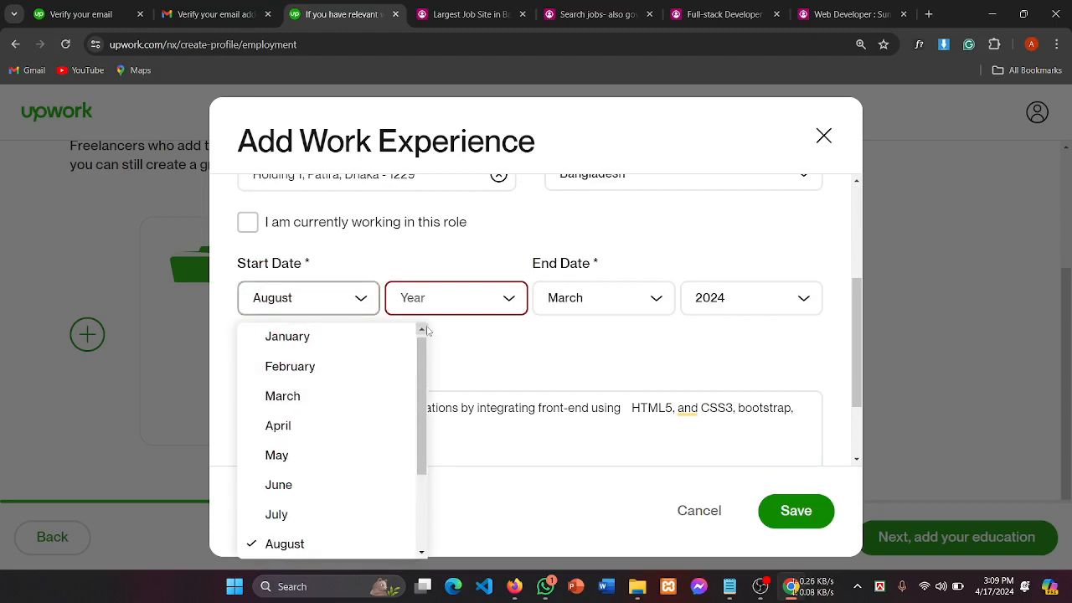
{"action": "left_click", "coordinate": [450, 305]}
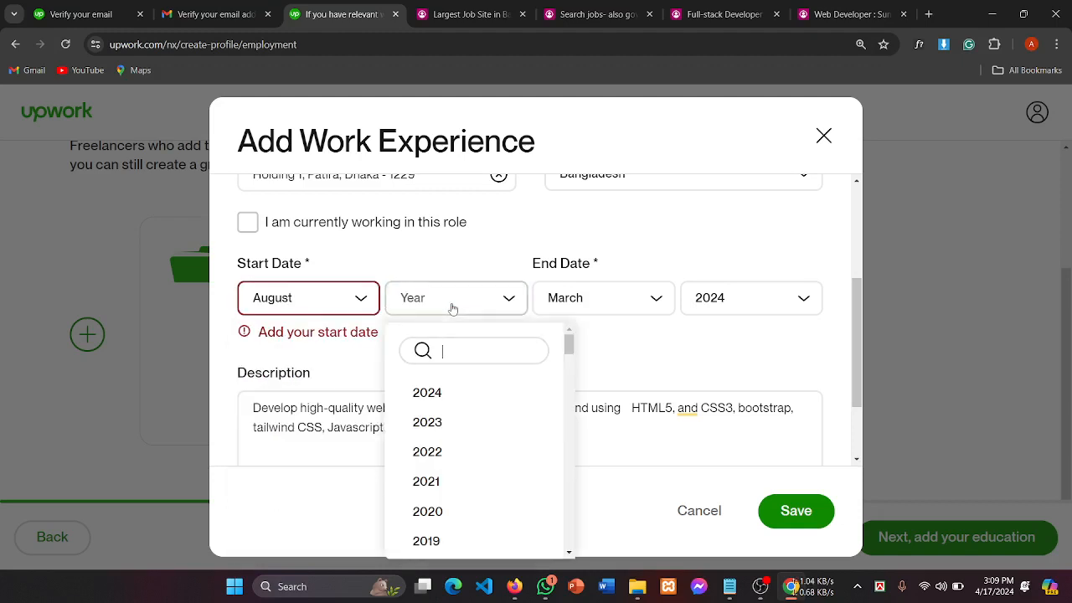
{"action": "left_click", "coordinate": [434, 424]}
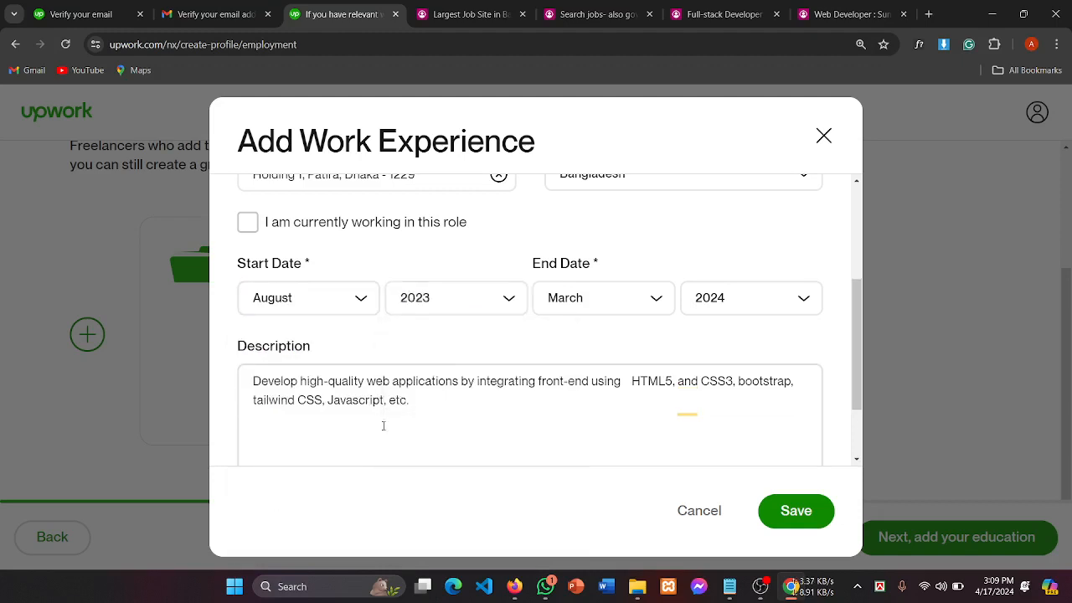
{"action": "left_click", "coordinate": [800, 514]}
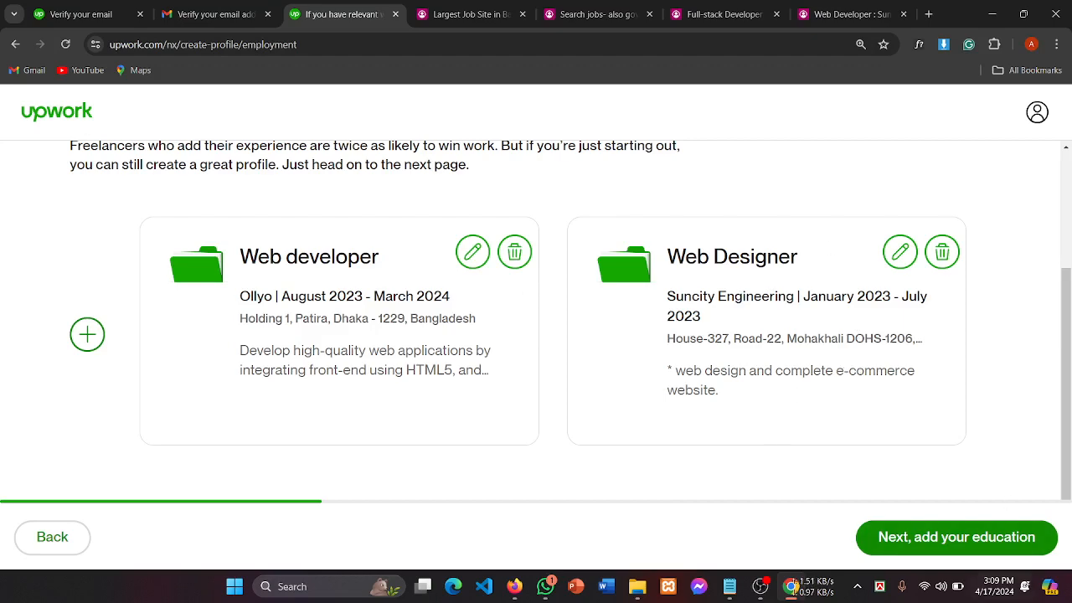
{"action": "scroll", "coordinate": [486, 347], "scroll_direction": "up", "scroll_amount": 2}
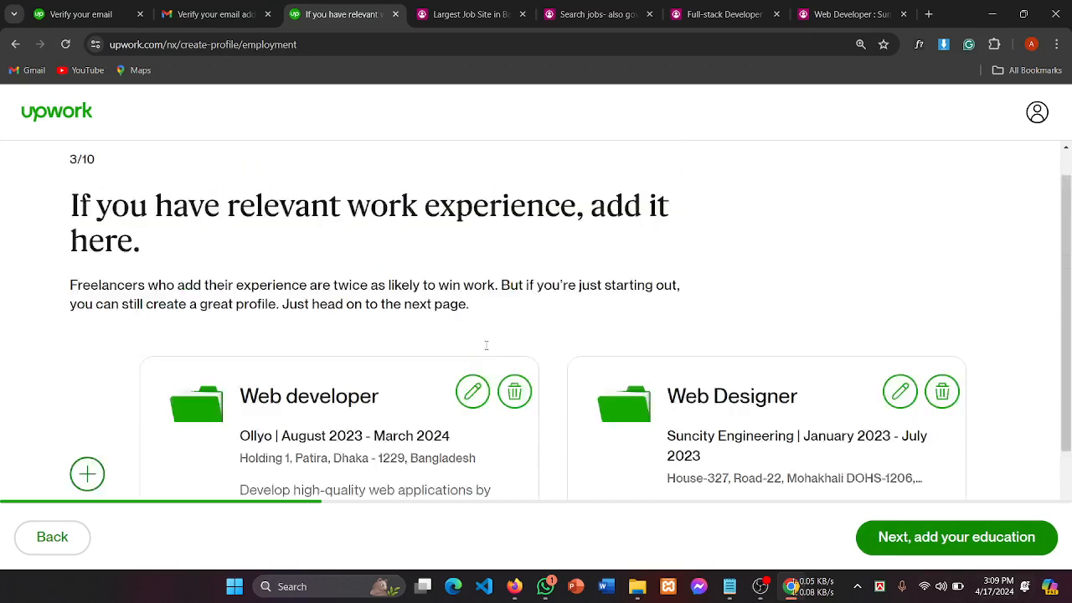
{"action": "scroll", "coordinate": [486, 347], "scroll_direction": "down", "scroll_amount": 2}
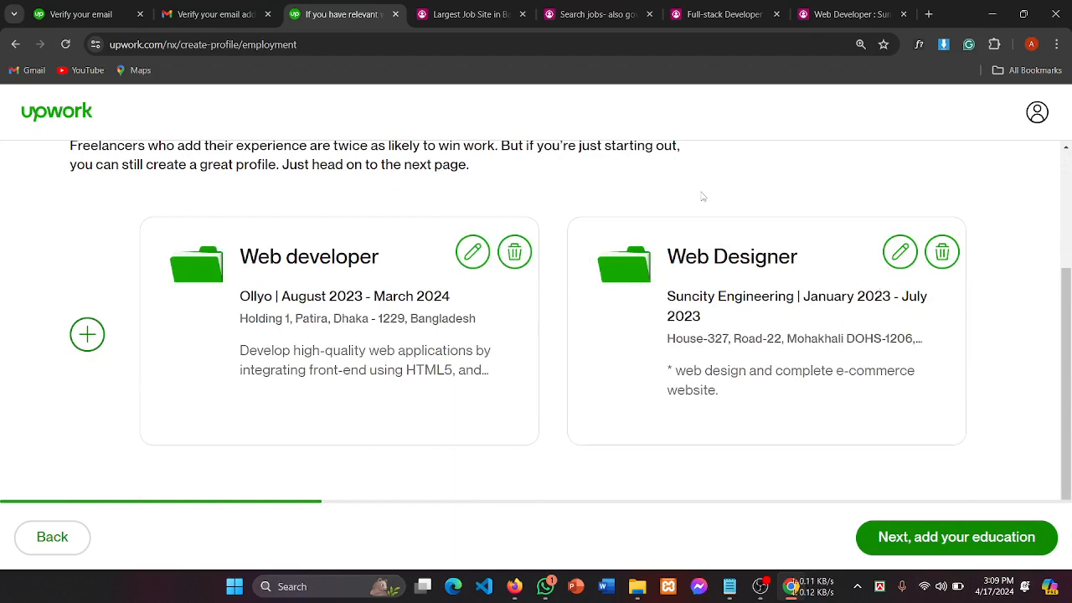
Step: Close the 'Largest Job Site' and 'Search jobs' tabs, then proceed with 'Next, add your education'
{"action": "left_click", "coordinate": [523, 17]}
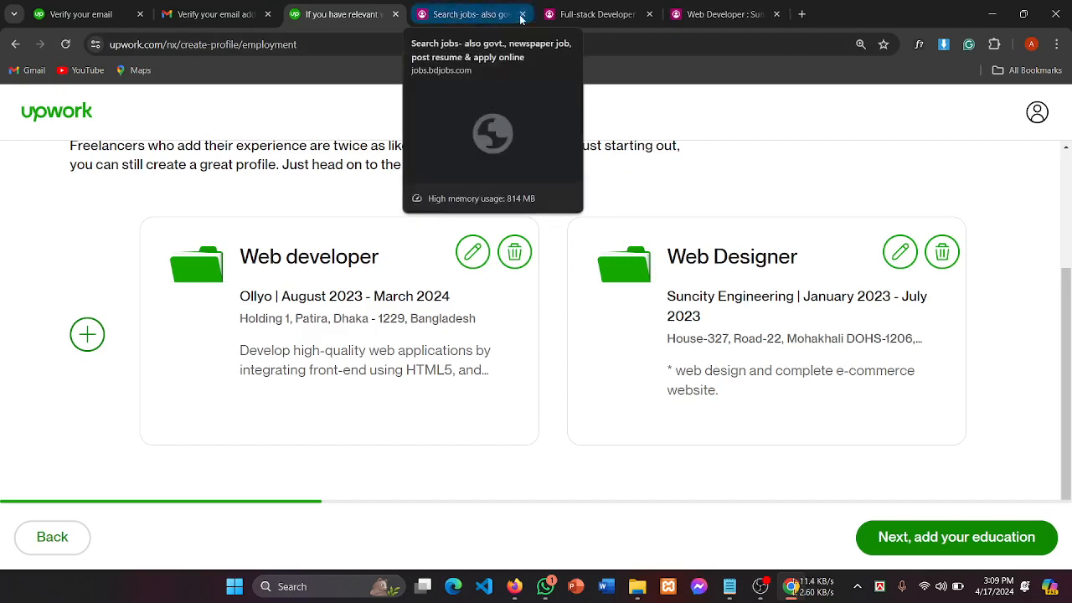
{"action": "left_click", "coordinate": [523, 14]}
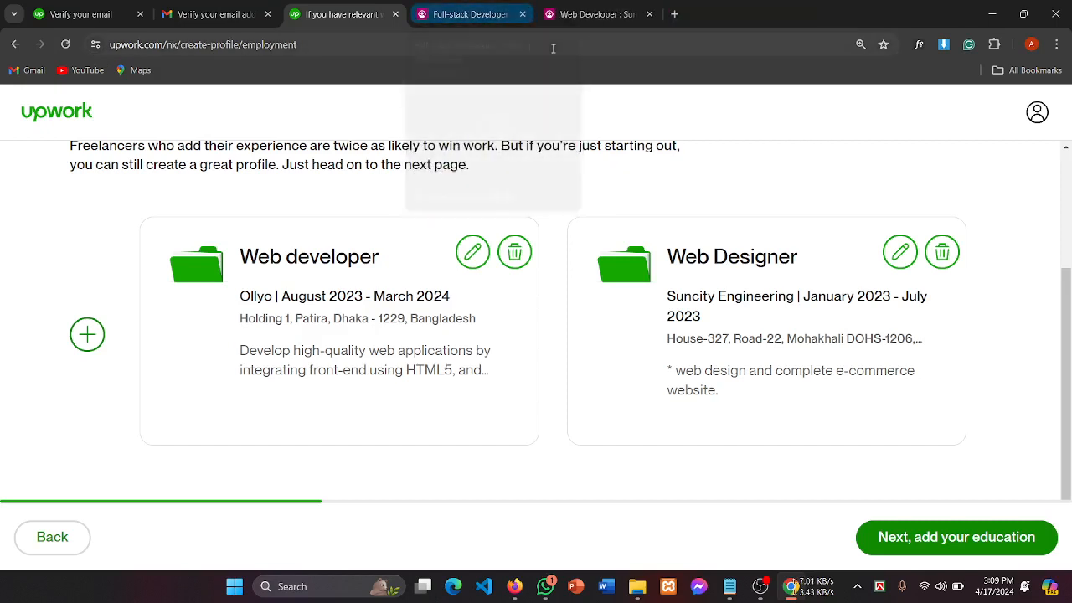
{"action": "scroll", "coordinate": [710, 371], "scroll_direction": "up", "scroll_amount": 2}
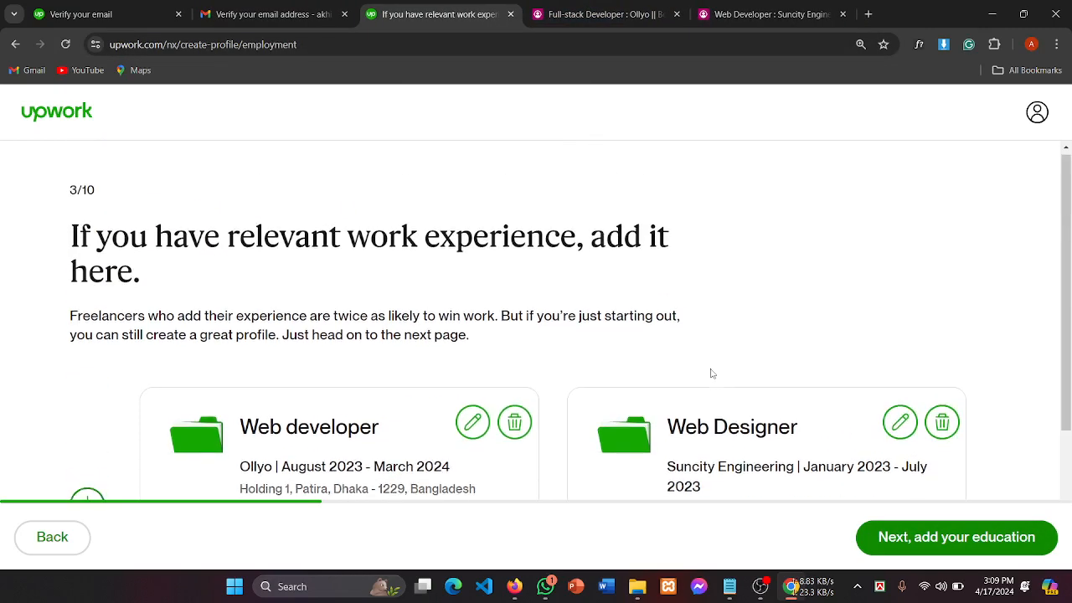
{"action": "scroll", "coordinate": [638, 302], "scroll_direction": "down", "scroll_amount": 2}
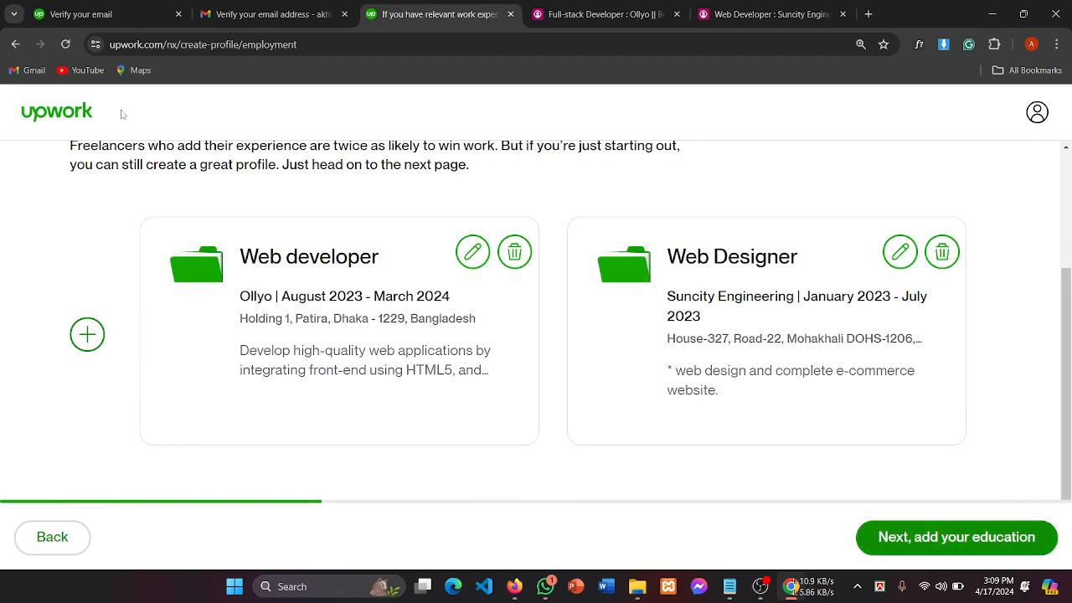
{"action": "left_click", "coordinate": [947, 540]}
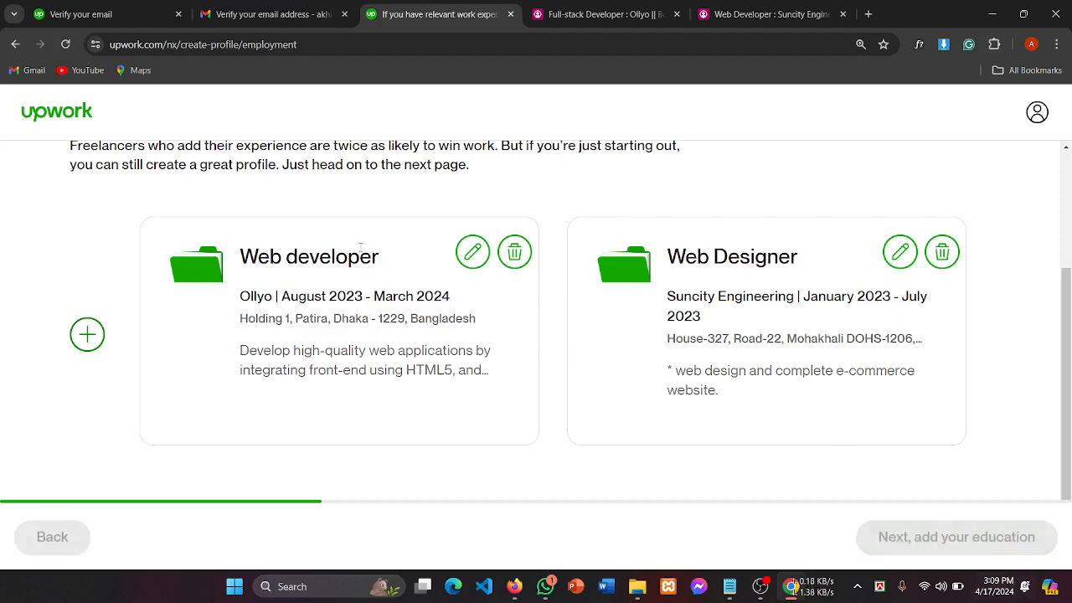
{"action": "scroll", "coordinate": [490, 311], "scroll_direction": "down", "scroll_amount": 2}
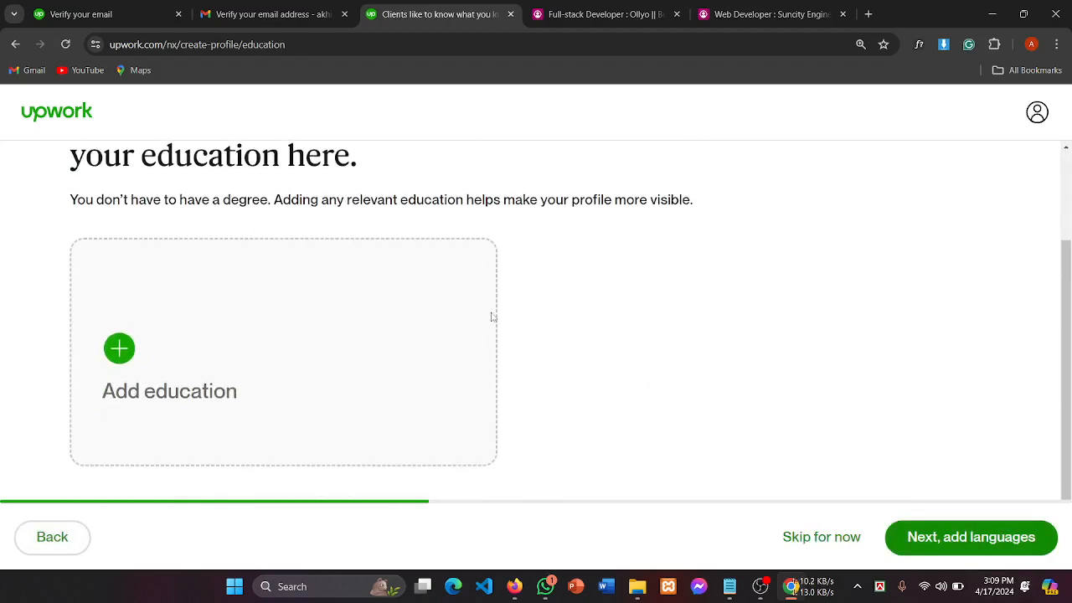
Step: Open the Add Education History form from the Add education card
{"action": "scroll", "coordinate": [491, 313], "scroll_direction": "up", "scroll_amount": 1}
{"action": "scroll", "coordinate": [335, 335], "scroll_direction": "down", "scroll_amount": 1}
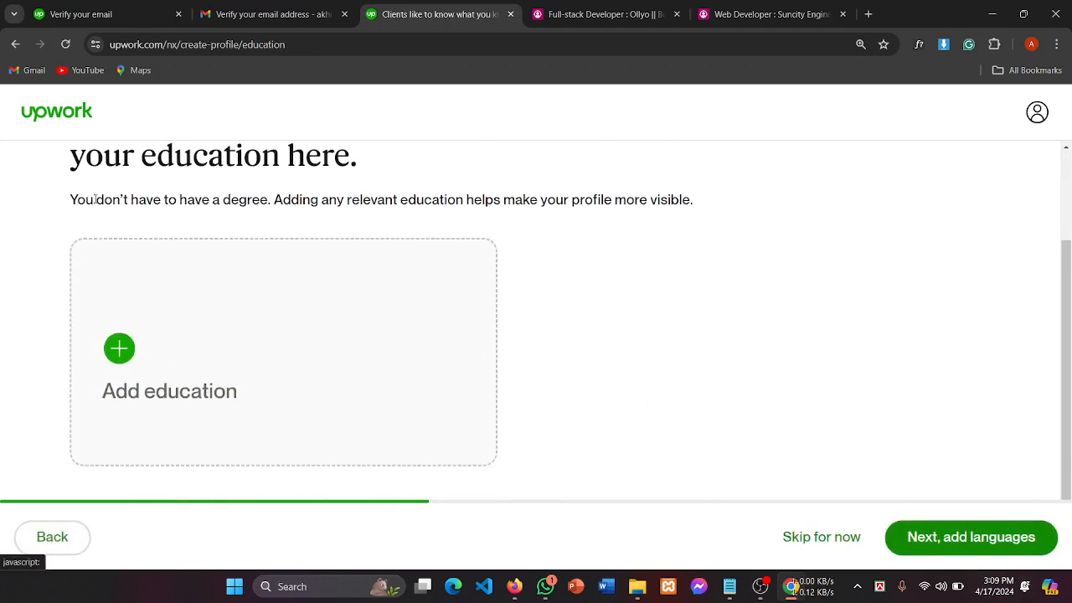
{"action": "left_click", "coordinate": [350, 278]}
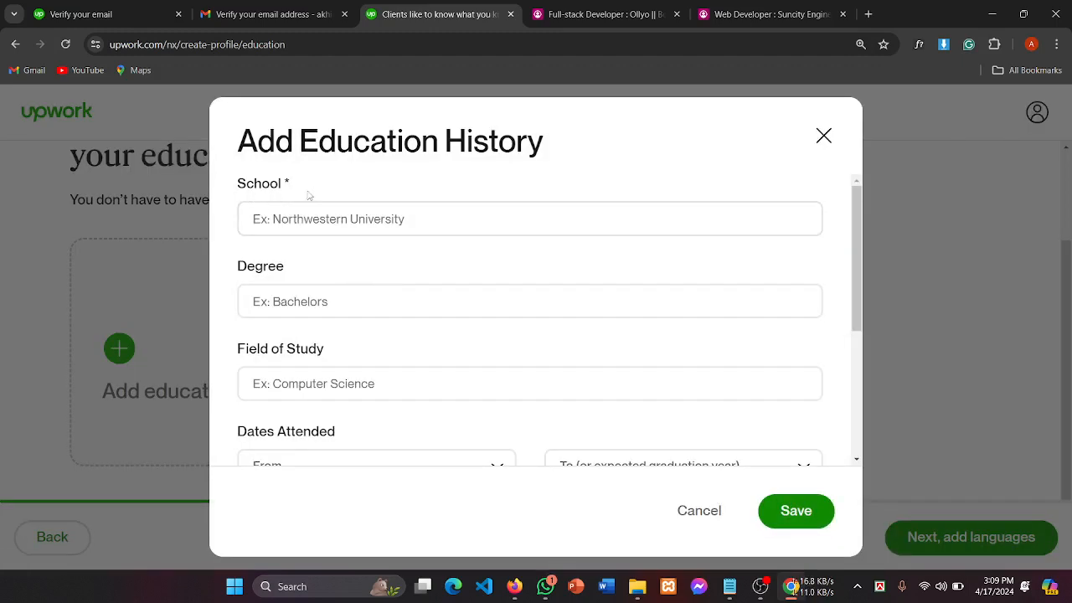
{"action": "left_click", "coordinate": [293, 298]}
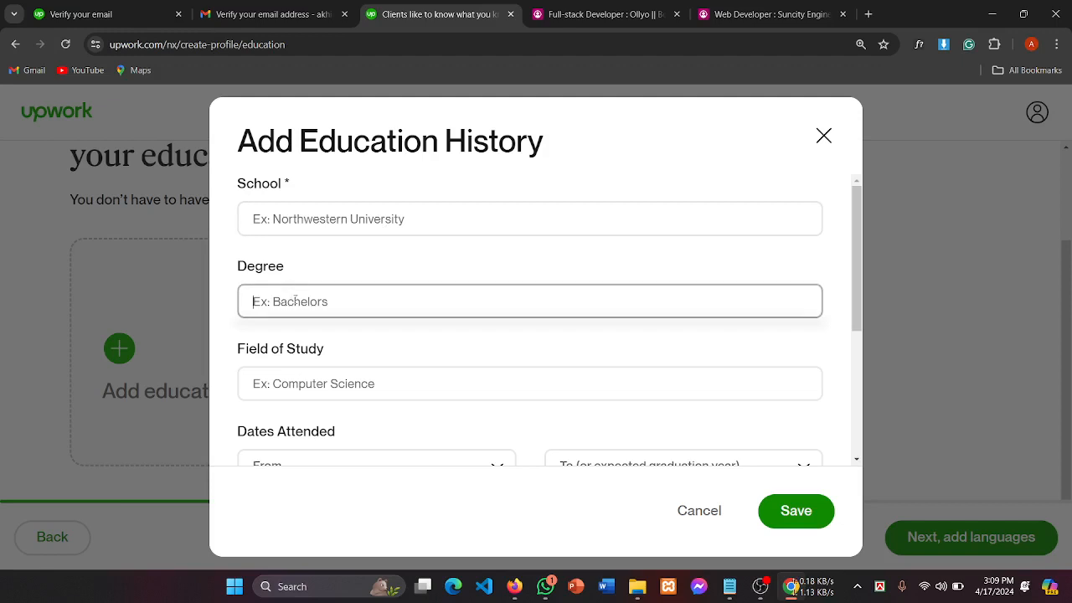
{"action": "left_click", "coordinate": [261, 219]}
{"action": "scroll", "coordinate": [357, 395], "scroll_direction": "down", "scroll_amount": 3}
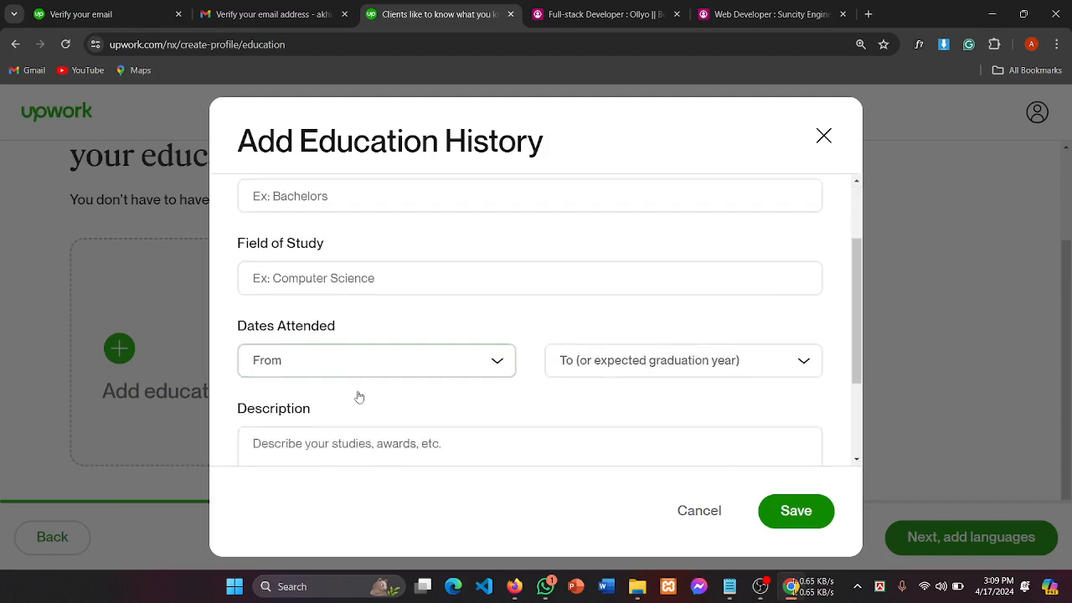
{"action": "scroll", "coordinate": [437, 334], "scroll_direction": "up", "scroll_amount": 4}
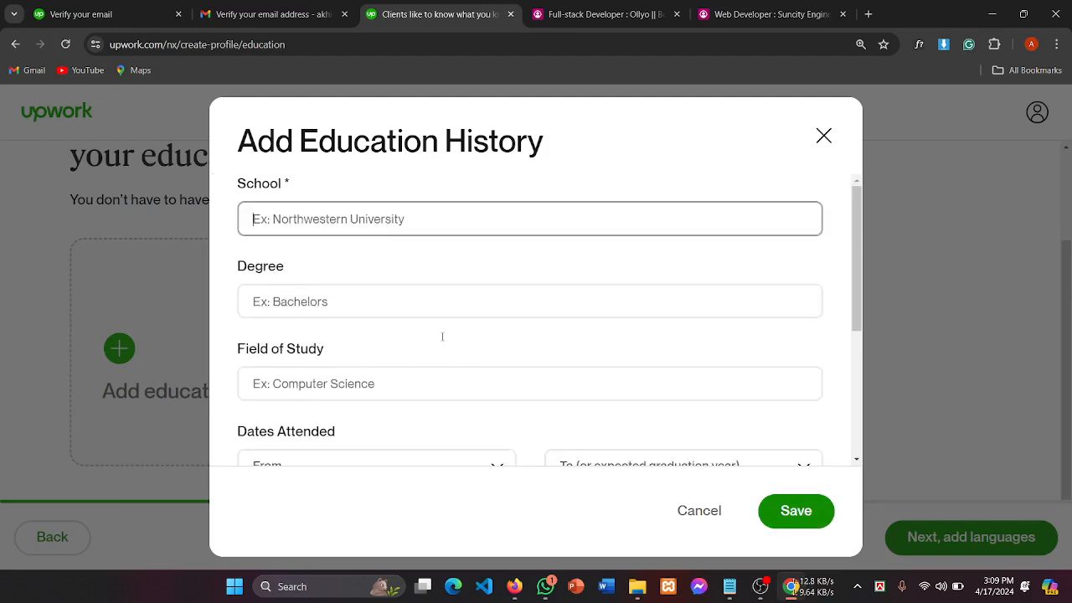
{"action": "scroll", "coordinate": [382, 312], "scroll_direction": "down", "scroll_amount": 5}
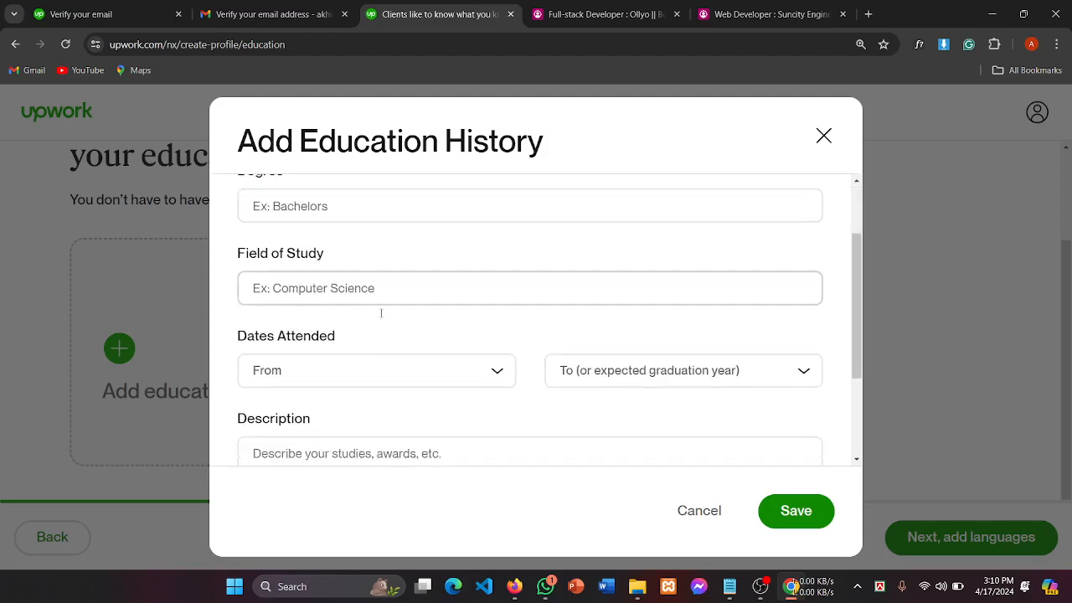
Step: Check the Description, Field of Study and Degree fields, then focus the School field
{"action": "left_click", "coordinate": [382, 313]}
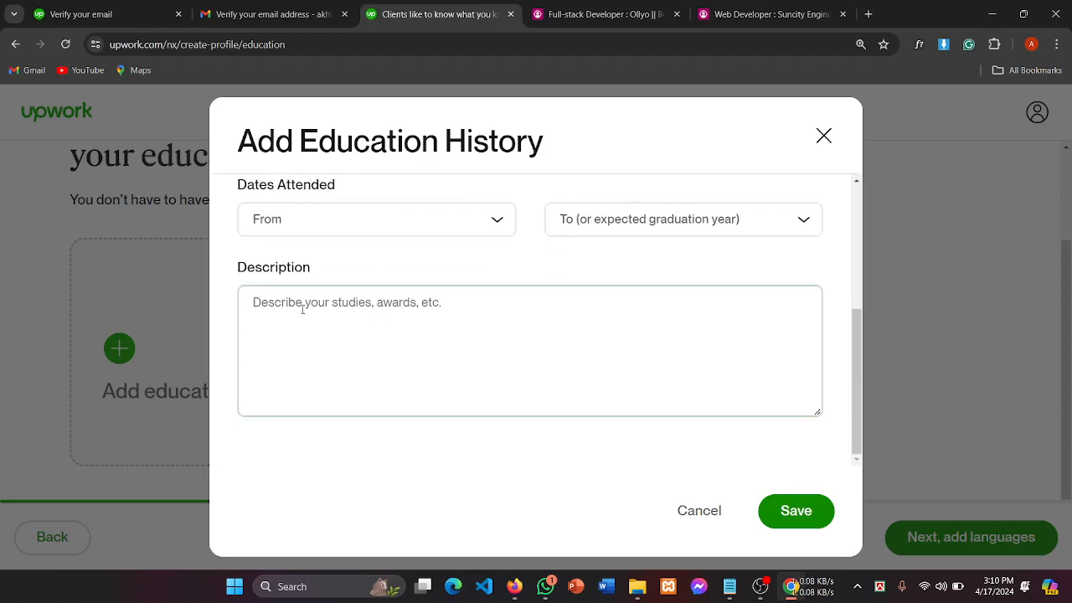
{"action": "scroll", "coordinate": [500, 328], "scroll_direction": "up", "scroll_amount": 2}
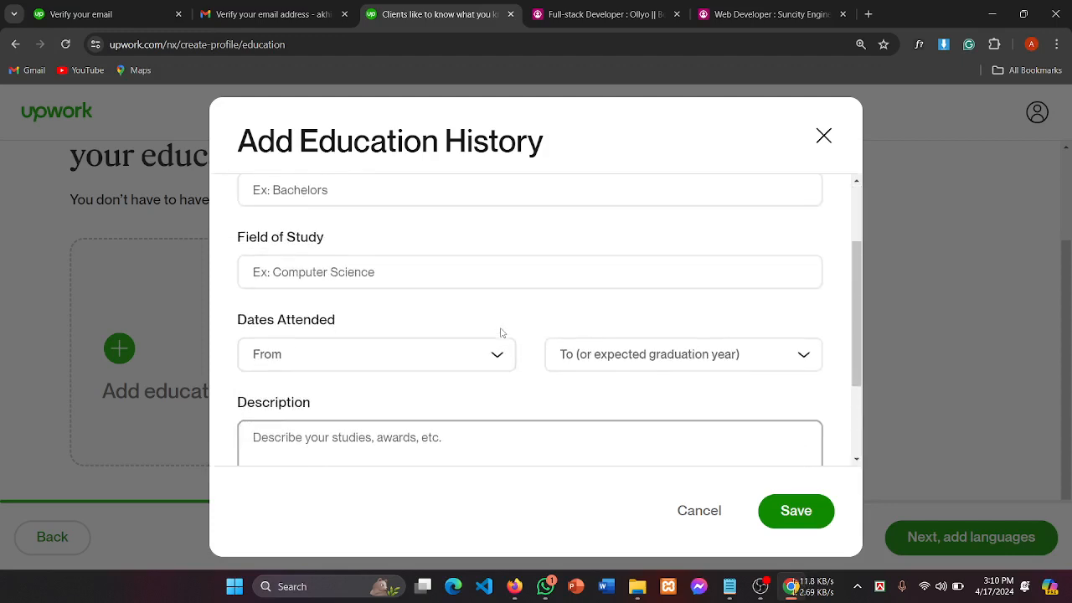
{"action": "scroll", "coordinate": [500, 333], "scroll_direction": "down", "scroll_amount": 2}
{"action": "scroll", "coordinate": [500, 332], "scroll_direction": "up", "scroll_amount": 3}
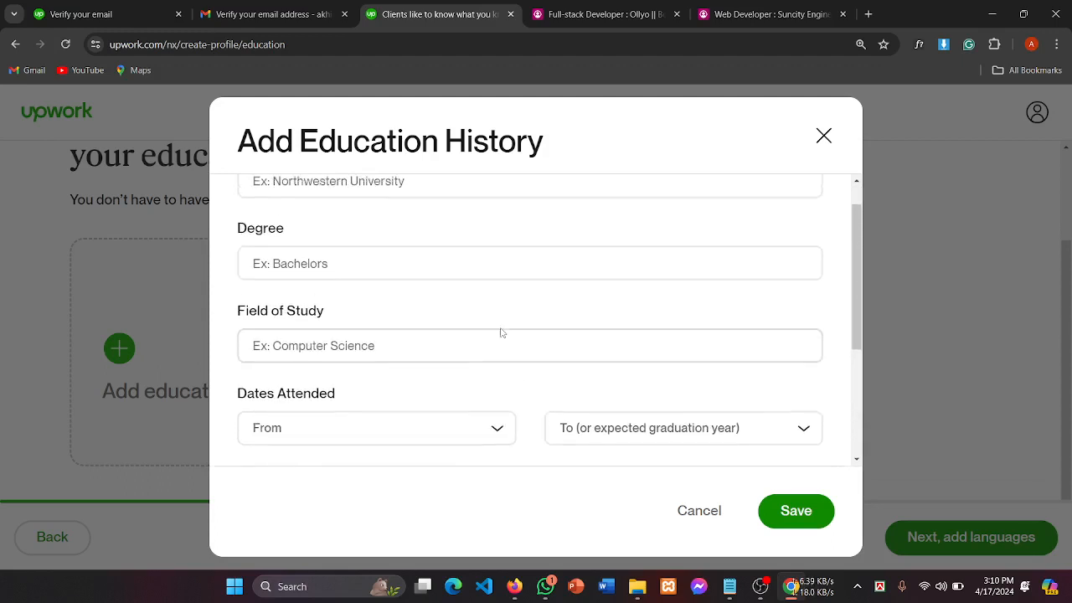
{"action": "left_click", "coordinate": [302, 349]}
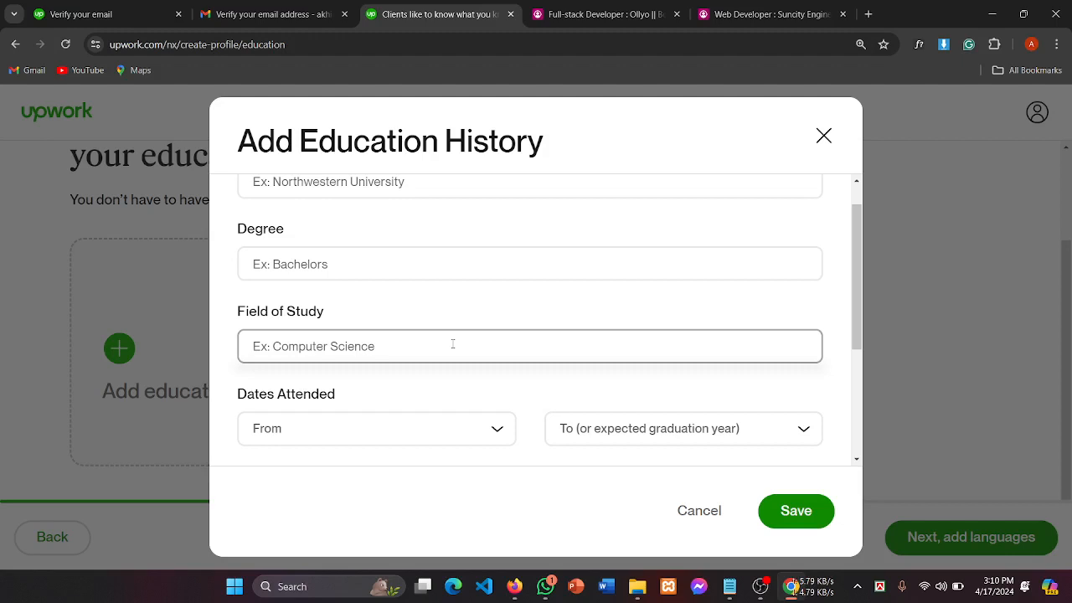
{"action": "scroll", "coordinate": [453, 344], "scroll_direction": "up", "scroll_amount": 1}
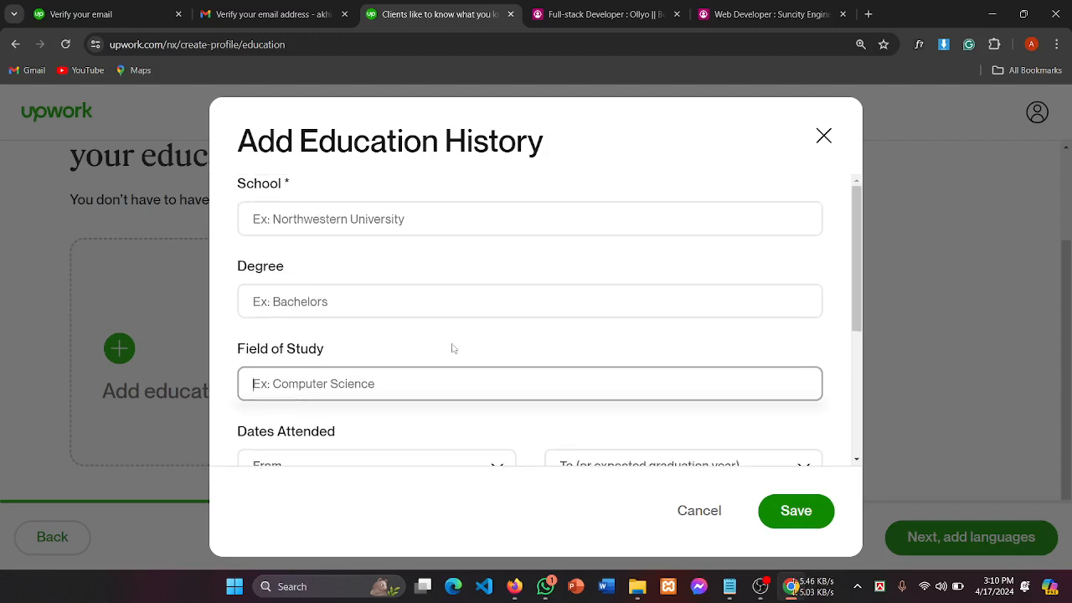
{"action": "left_click", "coordinate": [295, 307]}
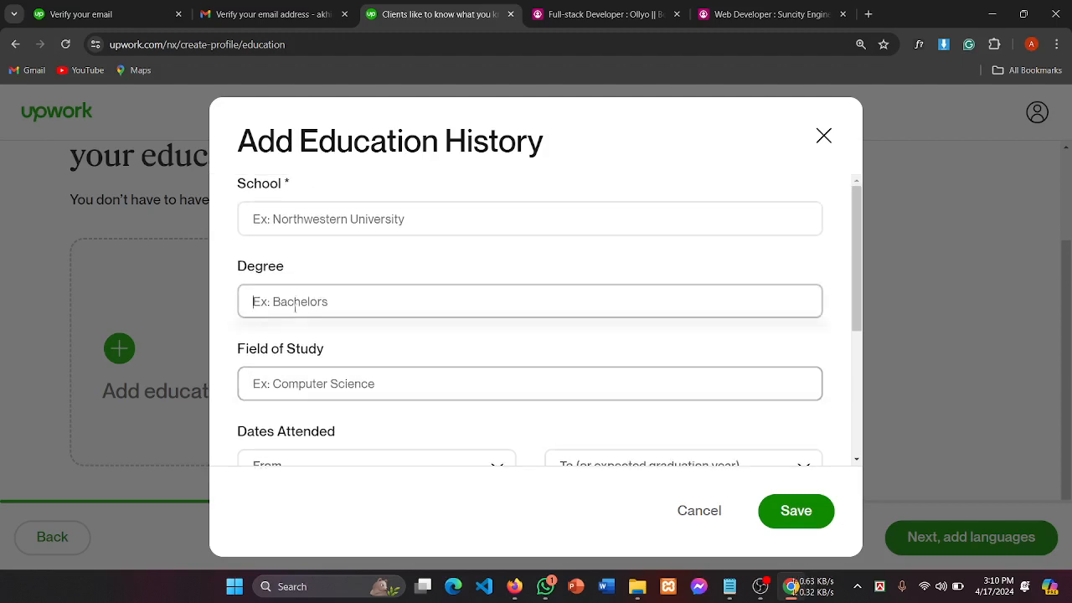
{"action": "left_click", "coordinate": [331, 223]}
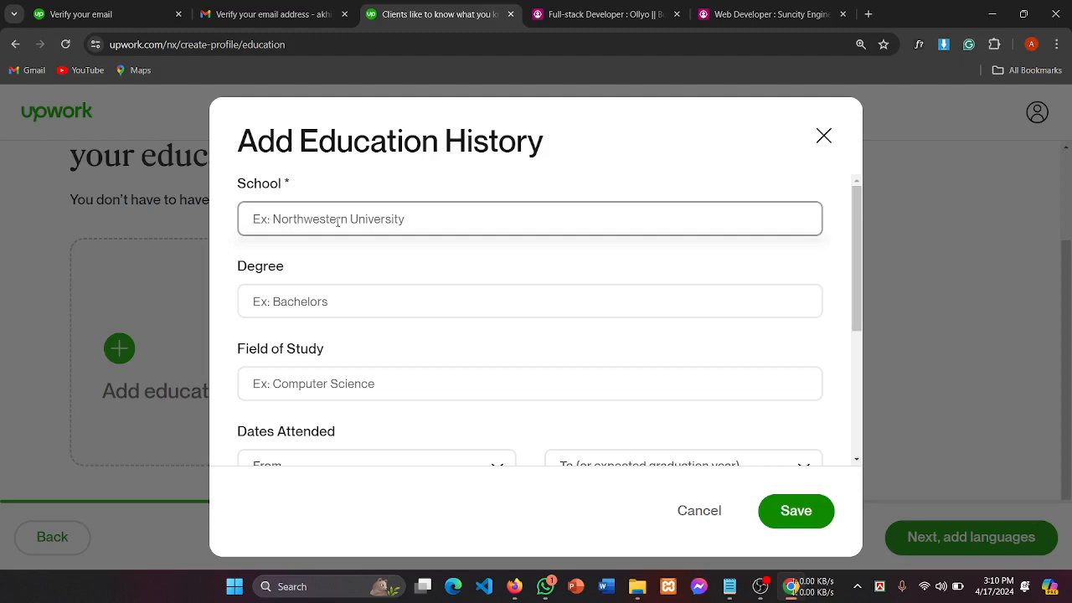
Step: Type 'Debendra Collage' as the school, then clear it
{"action": "type", "text": "De"}
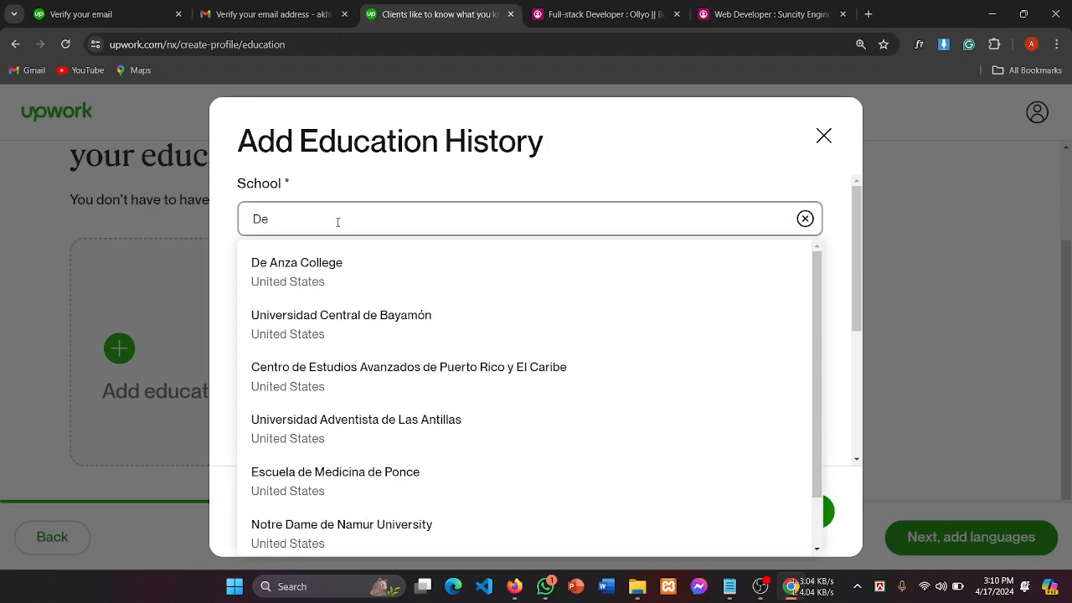
{"action": "type", "text": "b"}
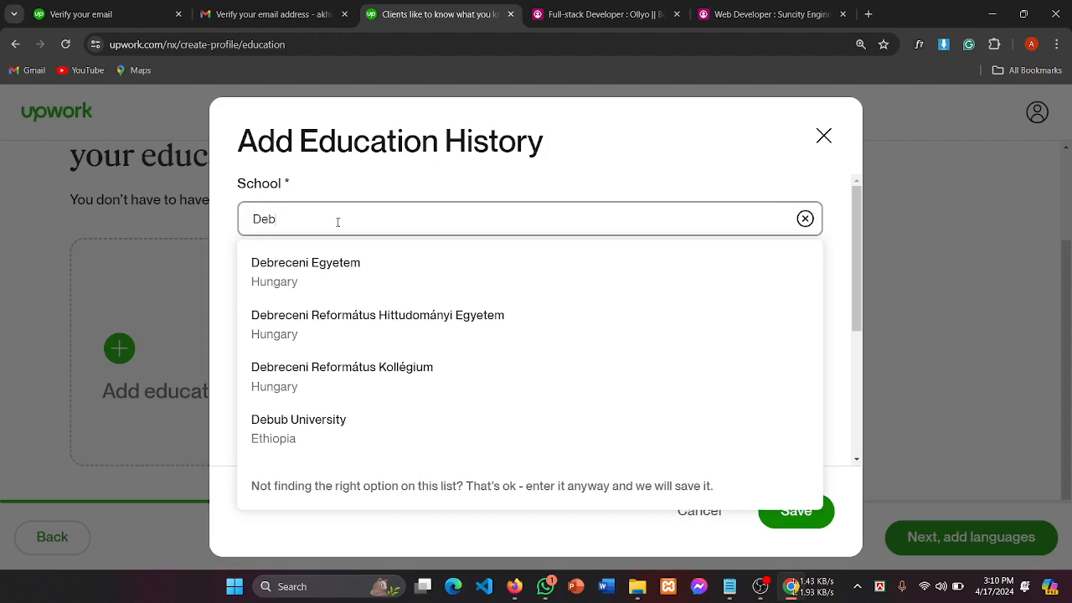
{"action": "type", "text": "e"}
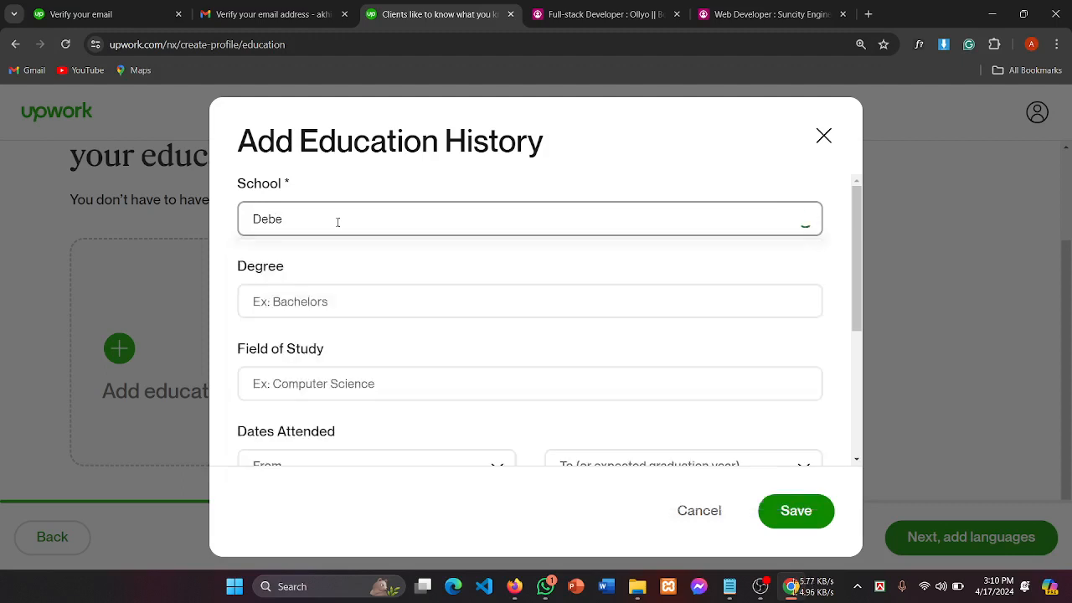
{"action": "type", "text": "ndra Collage"}
{"action": "key", "text": "BackSpace"}
{"action": "key", "text": "BackSpace"}
{"action": "key", "text": "BackSpace"}
{"action": "key", "text": "BackSpace"}
{"action": "key", "text": "BackSpace"}
{"action": "key", "text": "BackSpace"}
{"action": "key", "text": "BackSpace"}
{"action": "key", "text": "BackSpace"}
{"action": "scroll", "coordinate": [320, 270], "scroll_direction": "down", "scroll_amount": 3}
{"action": "scroll", "coordinate": [316, 271], "scroll_direction": "up", "scroll_amount": 3}
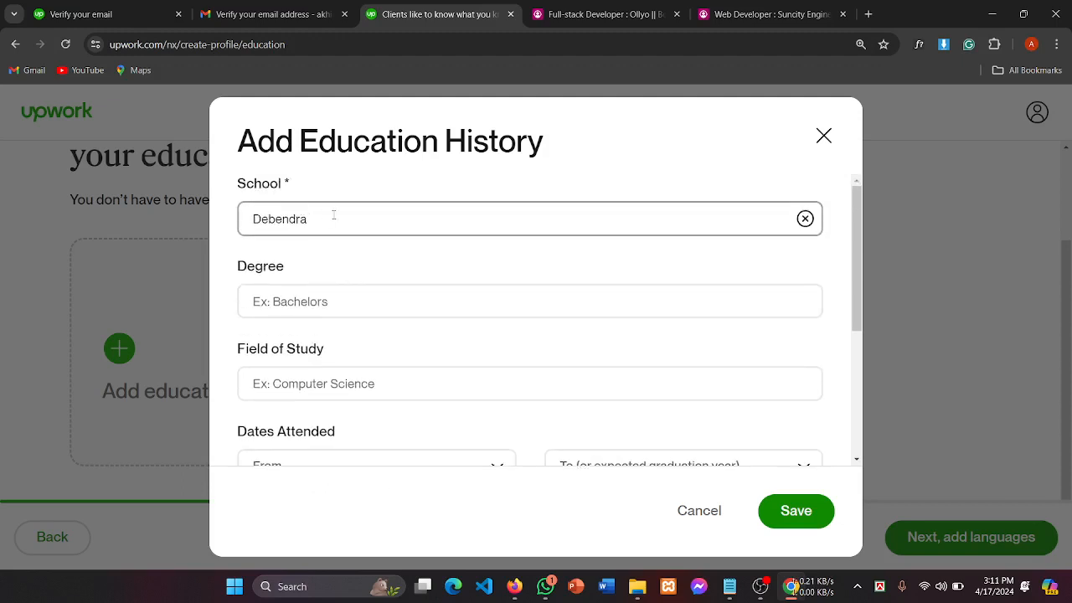
{"action": "key", "text": "BackSpace"}
{"action": "key", "text": "BackSpace"}
{"action": "key", "text": "BackSpace"}
{"action": "key", "text": "BackSpace"}
{"action": "key", "text": "BackSpace"}
{"action": "key", "text": "BackSpace"}
{"action": "key", "text": "BackSpace"}
{"action": "key", "text": "BackSpace"}
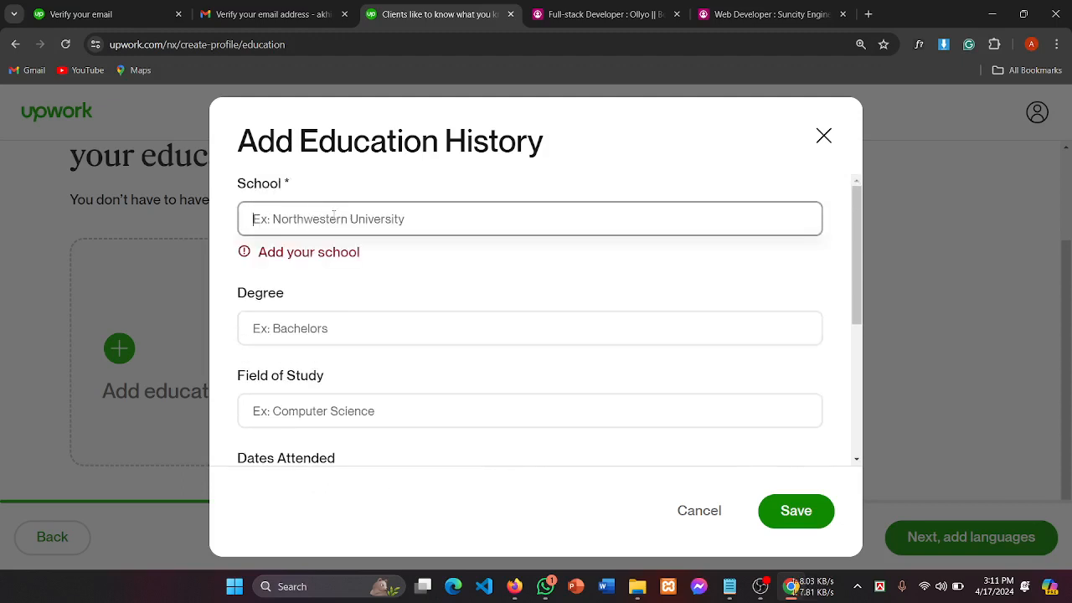
Step: Retype the school name as 'Govt.' to bring up Bangladeshi college suggestions
{"action": "type", "text": "Govt"}
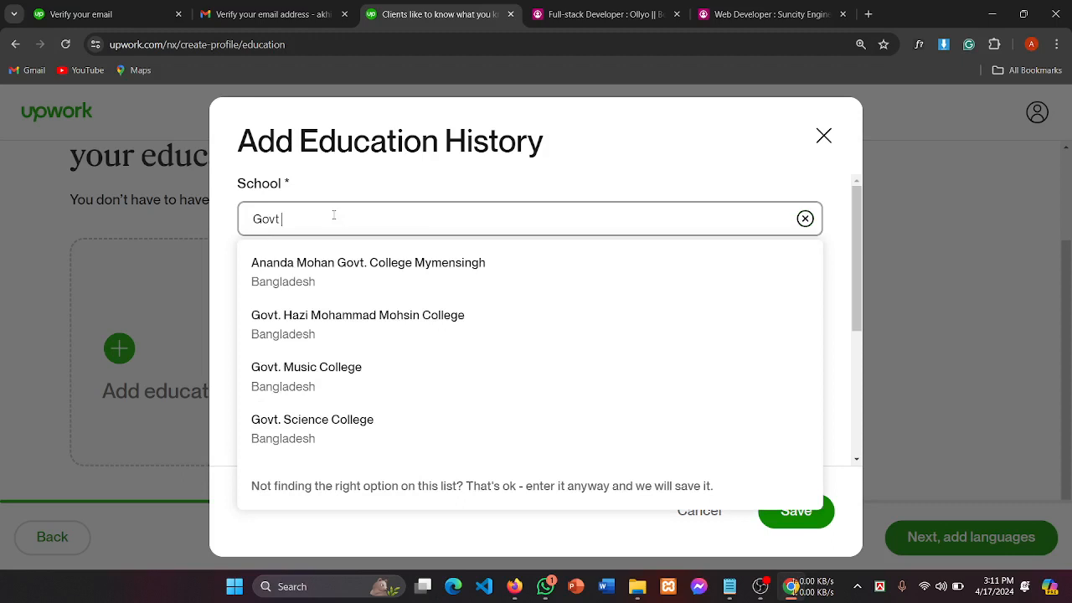
{"action": "type", "text": "D"}
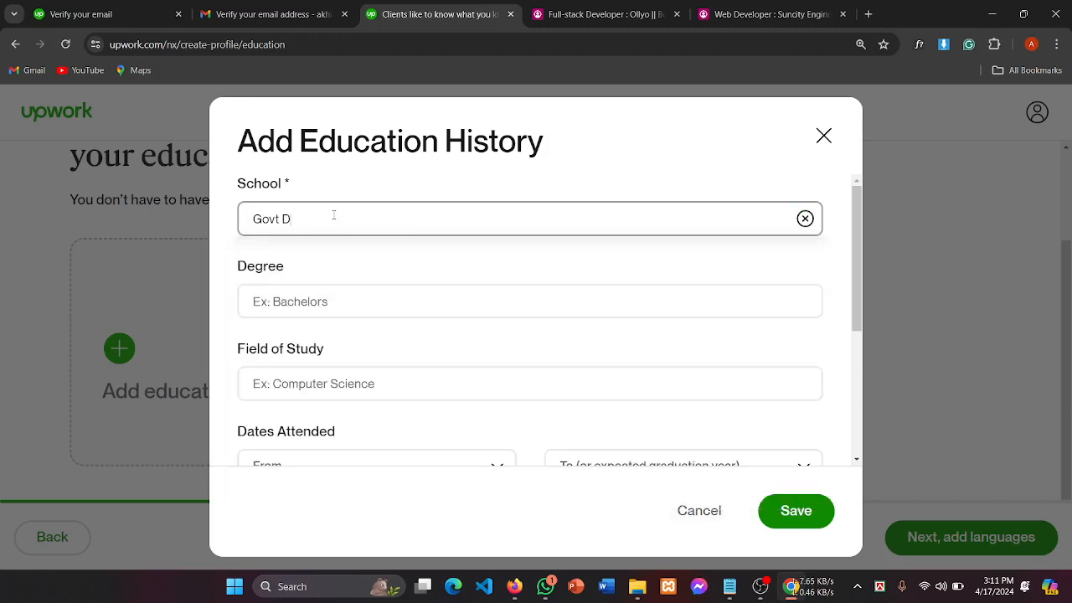
{"action": "type", "text": "e"}
{"action": "key", "text": "BackSpace"}
{"action": "key", "text": "BackSpace"}
{"action": "key", "text": "BackSpace"}
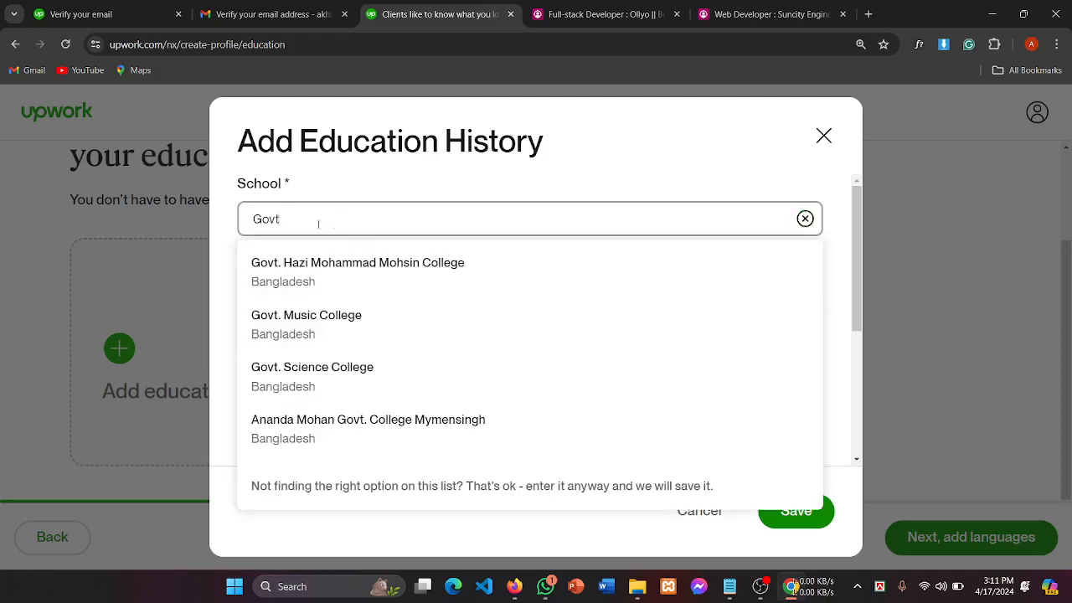
{"action": "key", "text": "BackSpace"}
{"action": "type", "text": "."}
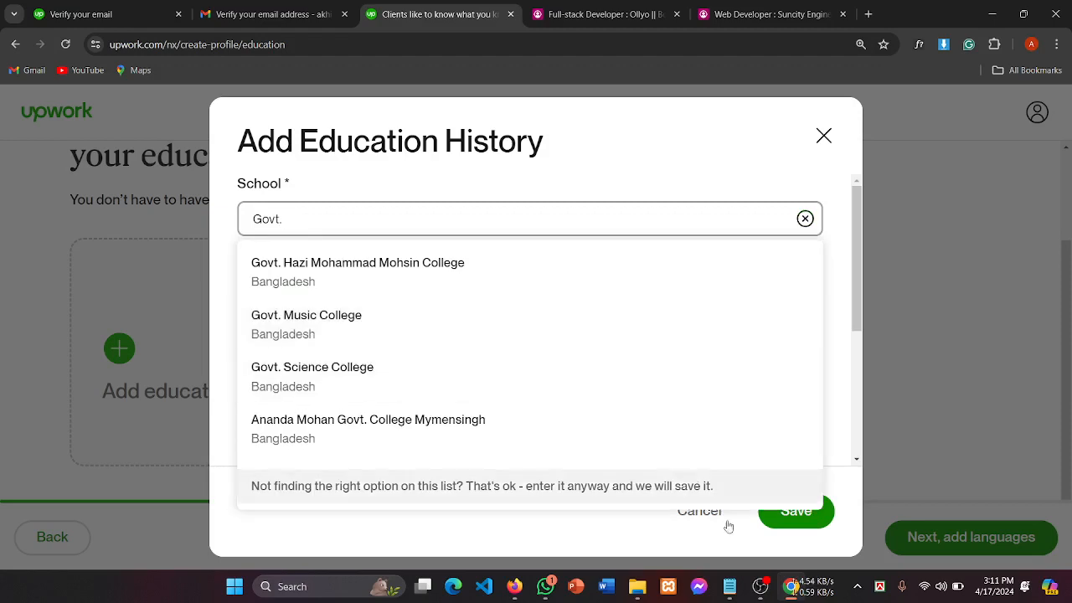
Step: Complete the School as 'Govt. Debendra College' and move to the Degree field
{"action": "mouse_move", "coordinate": [758, 584]}
{"action": "left_click", "coordinate": [758, 507]}
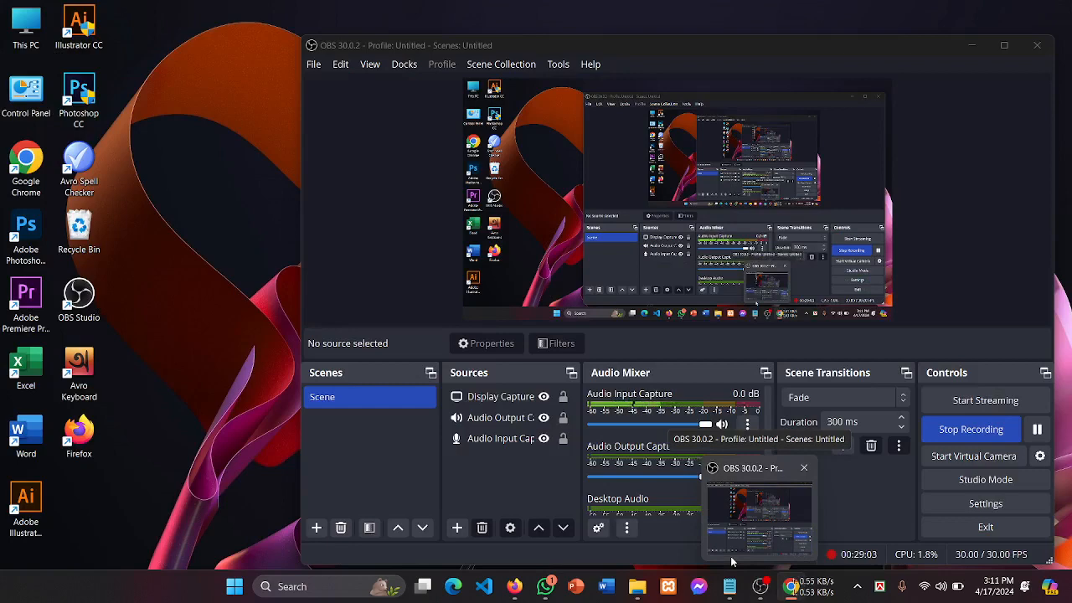
{"action": "left_click", "coordinate": [732, 560]}
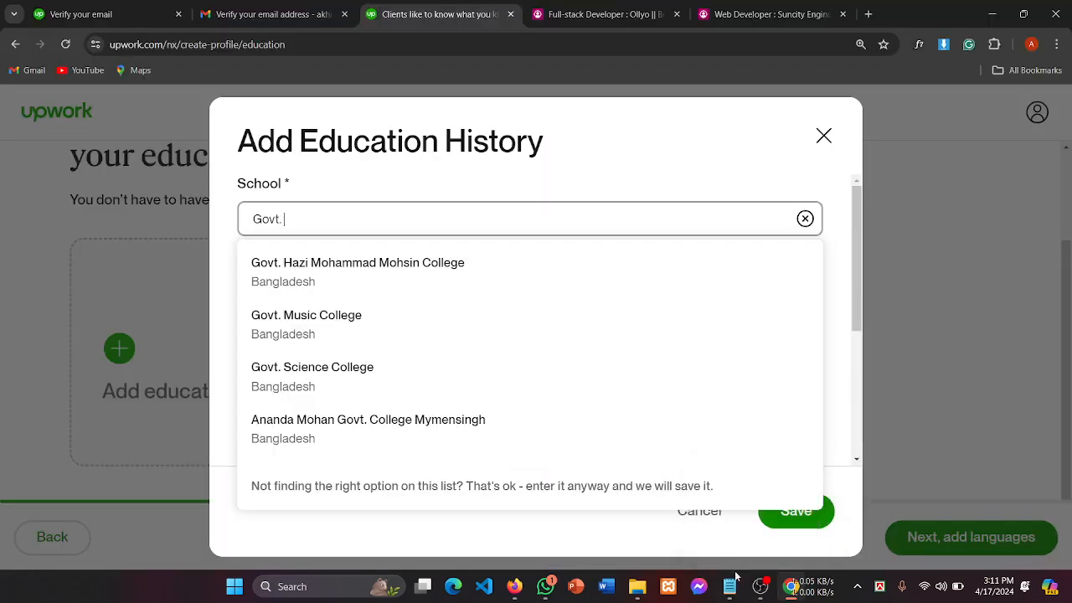
{"action": "mouse_move", "coordinate": [762, 595]}
{"action": "type", "text": "D"}
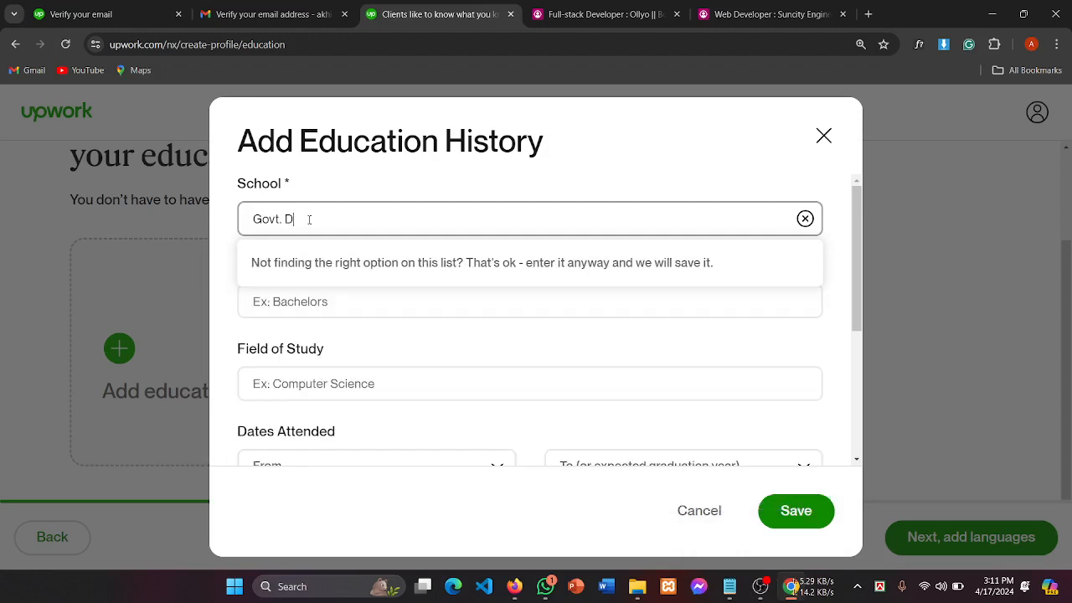
{"action": "type", "text": "eb"}
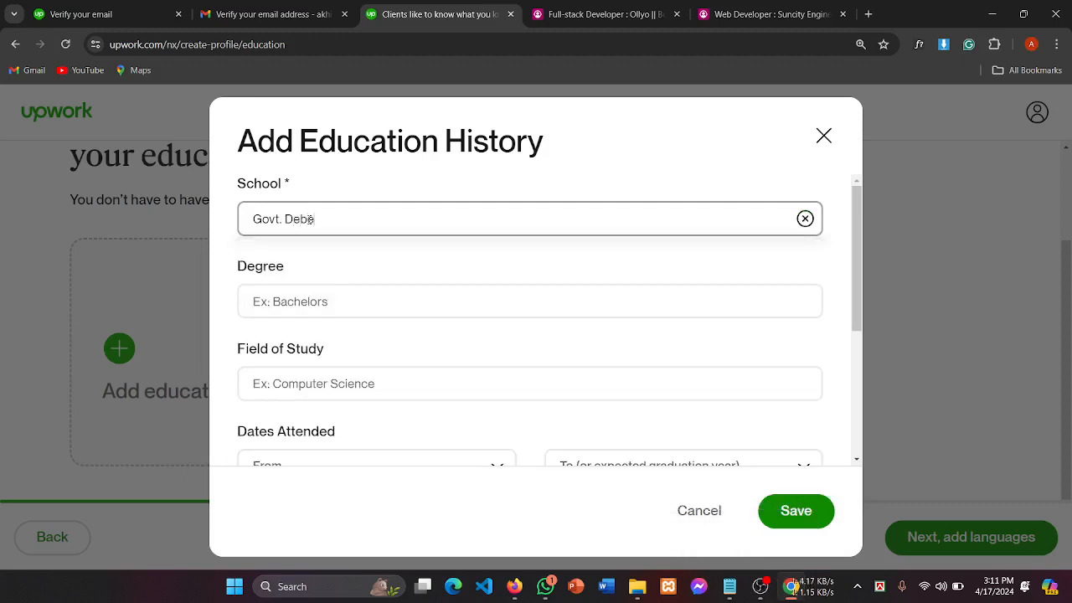
{"action": "type", "text": "n"}
{"action": "type", "text": "ndra"}
{"action": "type", "text": " Colle"}
{"action": "type", "text": "ge"}
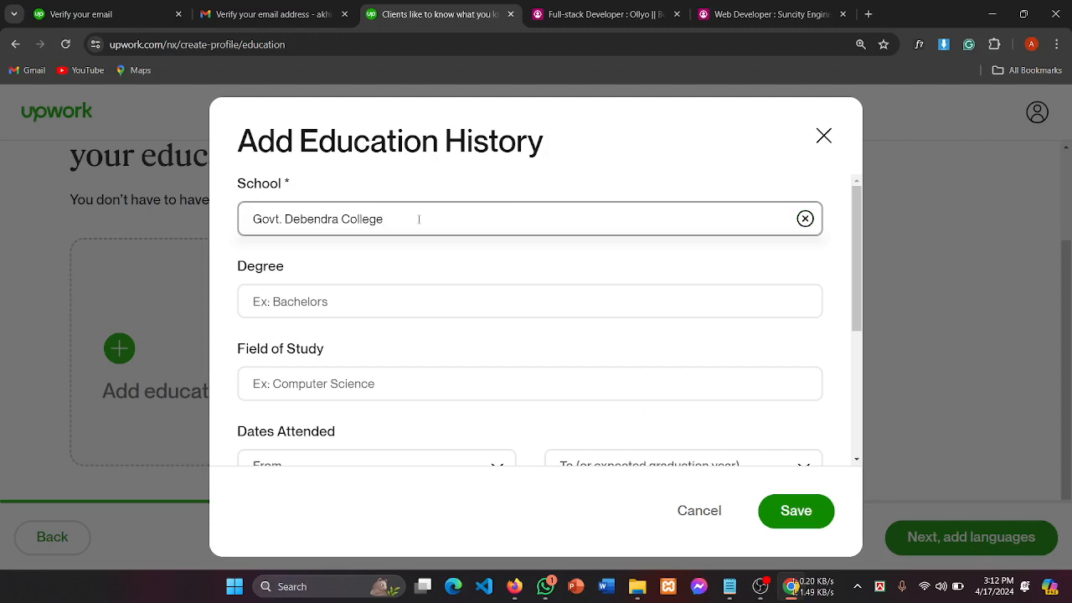
{"action": "left_click", "coordinate": [362, 310]}
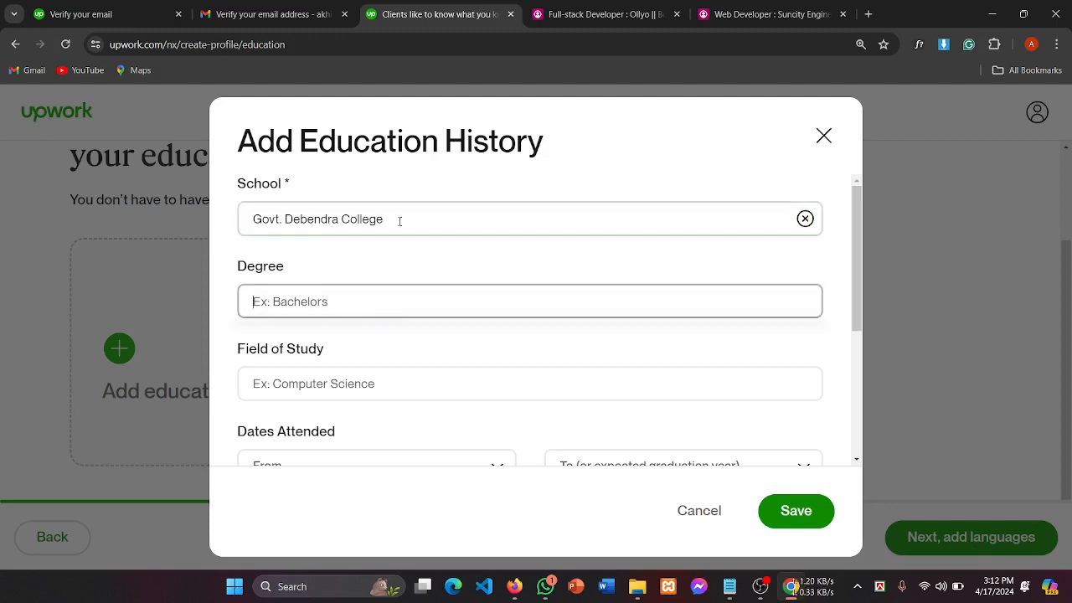
{"action": "left_click_drag", "start_coordinate": [399, 221], "coordinate": [168, 243]}
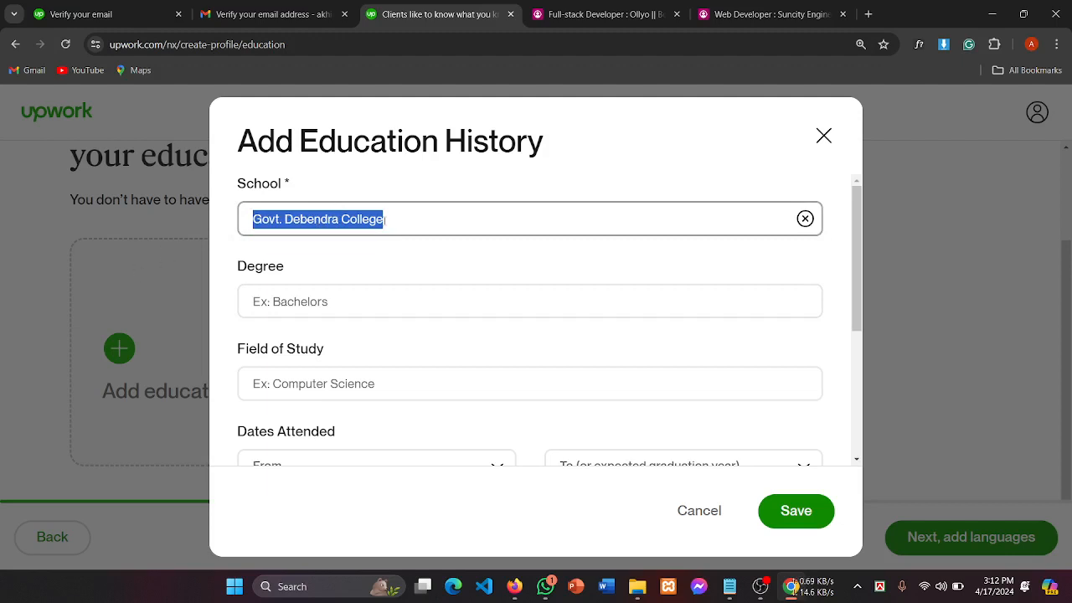
{"action": "left_click", "coordinate": [428, 227]}
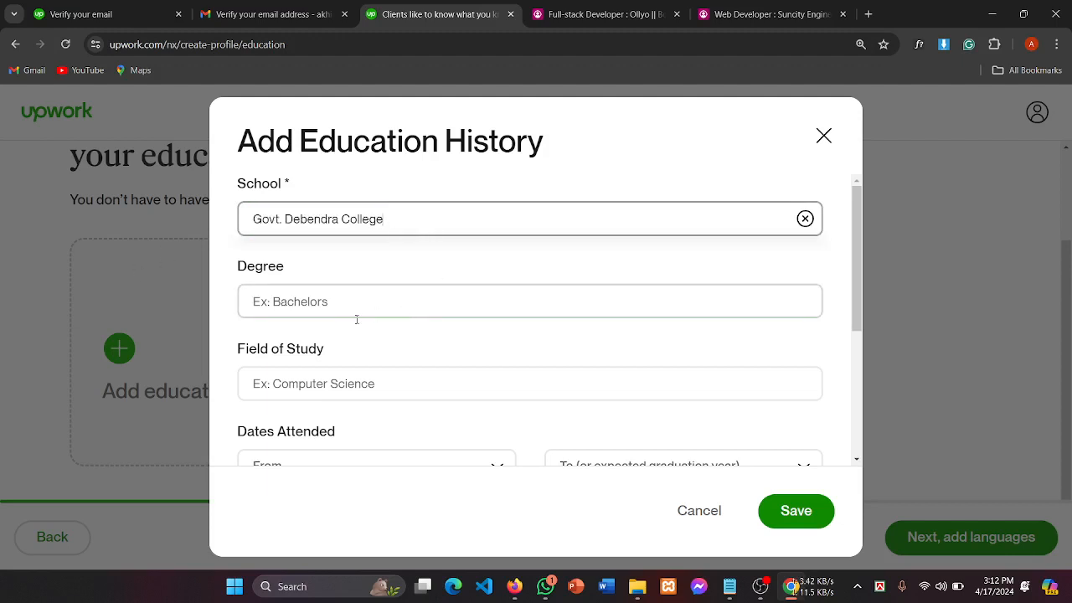
{"action": "left_click", "coordinate": [312, 310]}
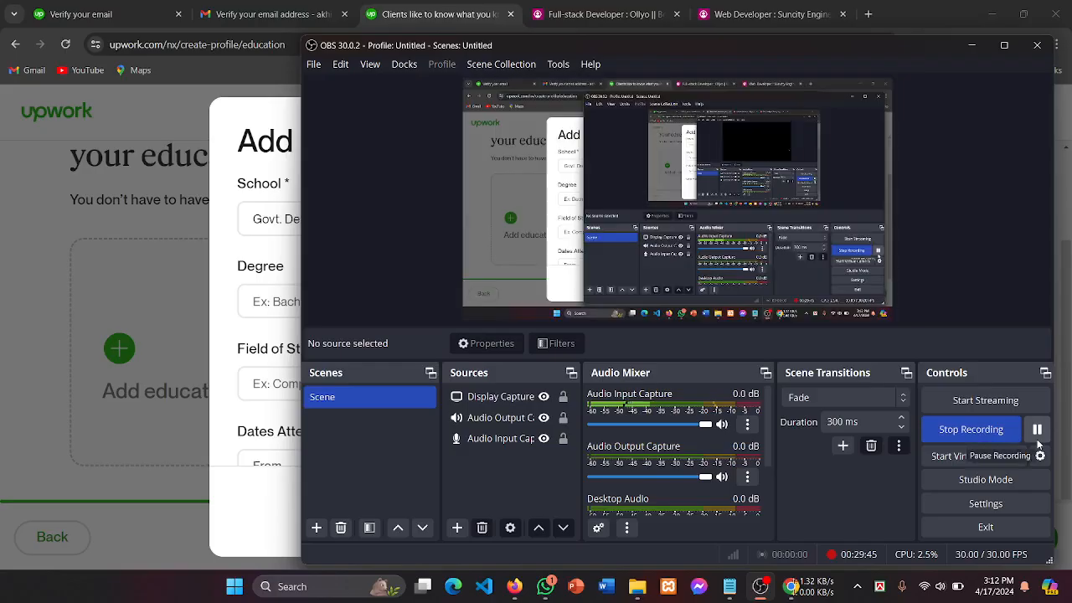
Step: Fill Degree with 'Bachelor of Architecture (BArch)' and Field of Study with 'Political science'
{"action": "left_click", "coordinate": [240, 322]}
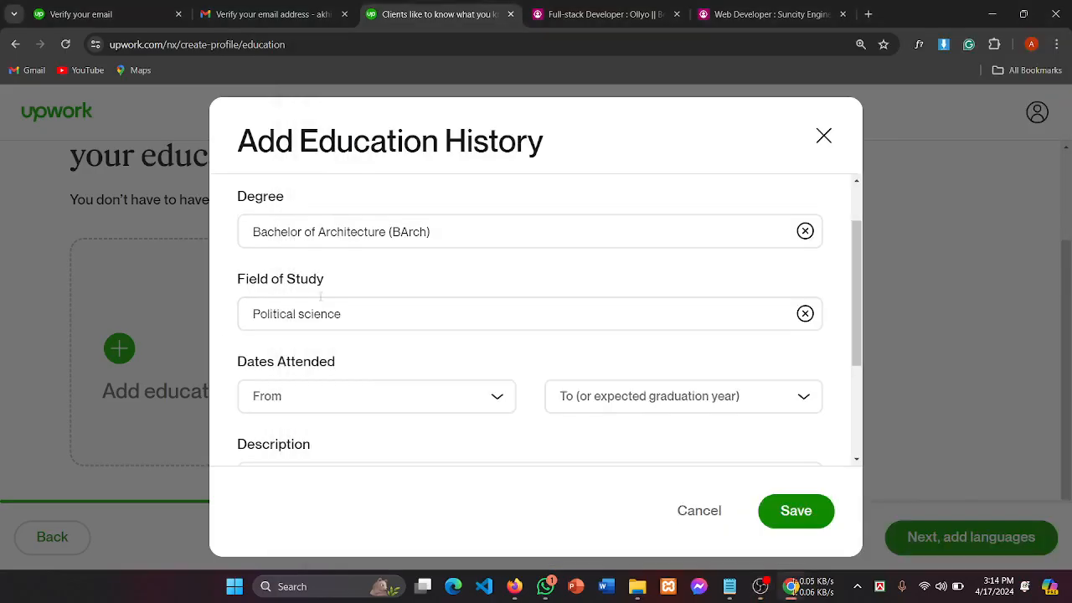
{"action": "scroll", "coordinate": [298, 287], "scroll_direction": "up", "scroll_amount": 1}
{"action": "left_click_drag", "start_coordinate": [244, 278], "coordinate": [402, 297]}
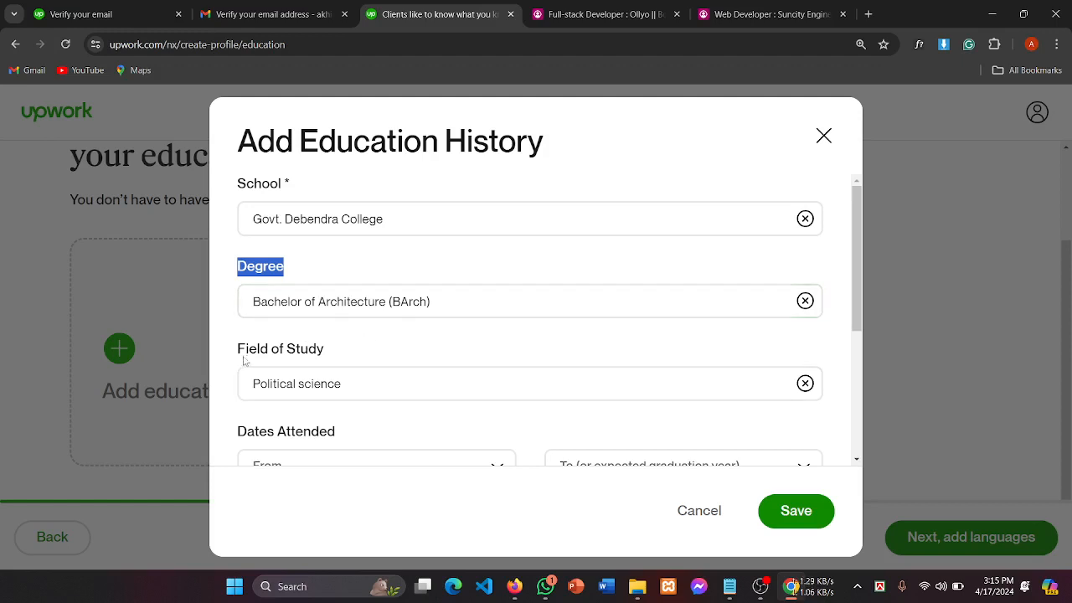
{"action": "left_click_drag", "start_coordinate": [248, 350], "coordinate": [375, 354]}
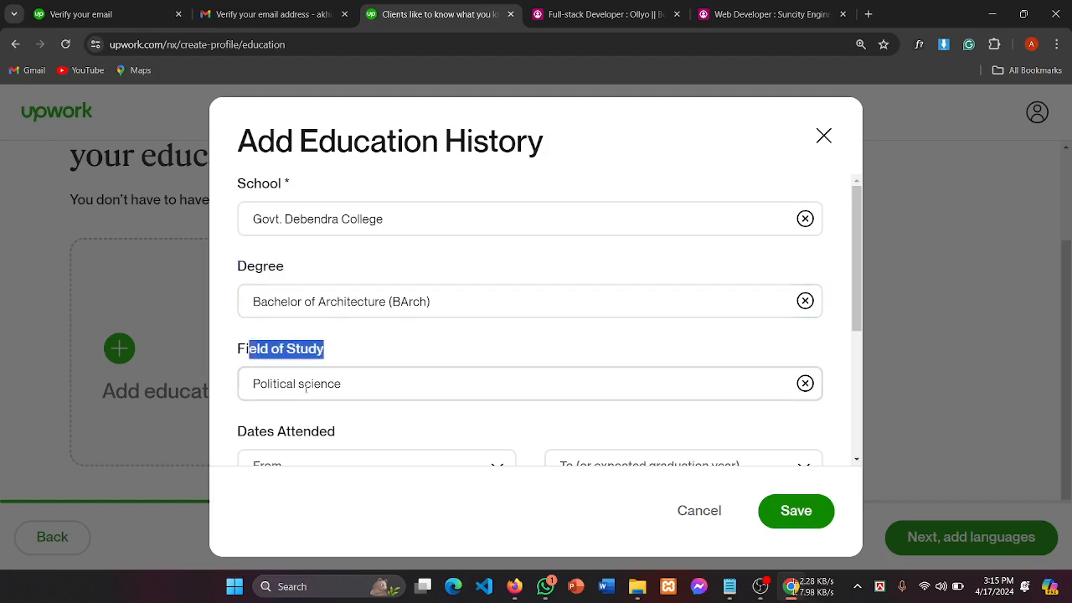
{"action": "left_click", "coordinate": [352, 383]}
{"action": "left_click_drag", "start_coordinate": [352, 383], "coordinate": [235, 385]}
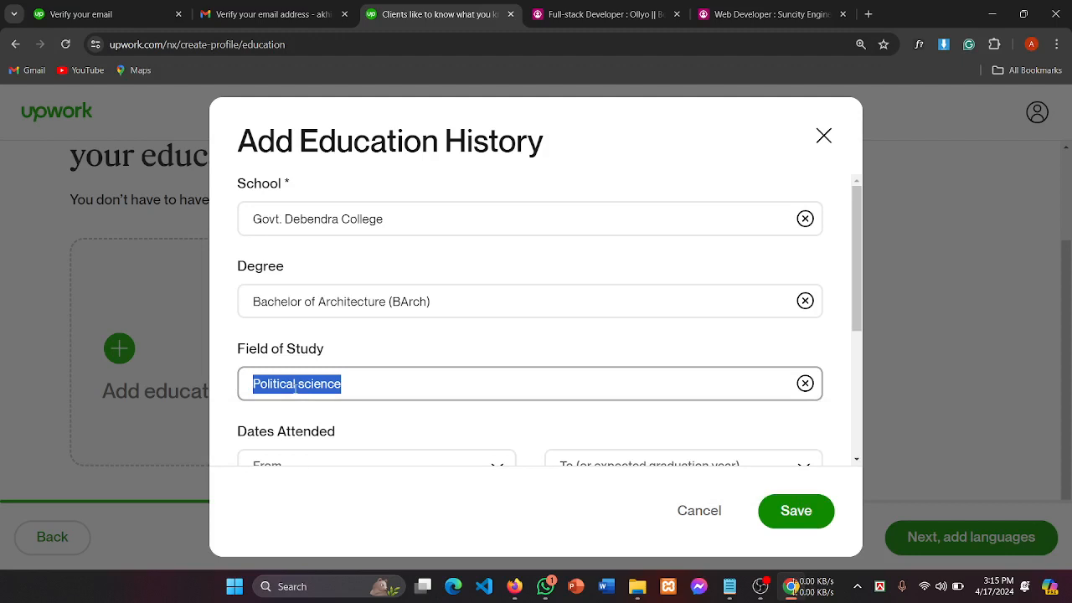
{"action": "left_click", "coordinate": [381, 366]}
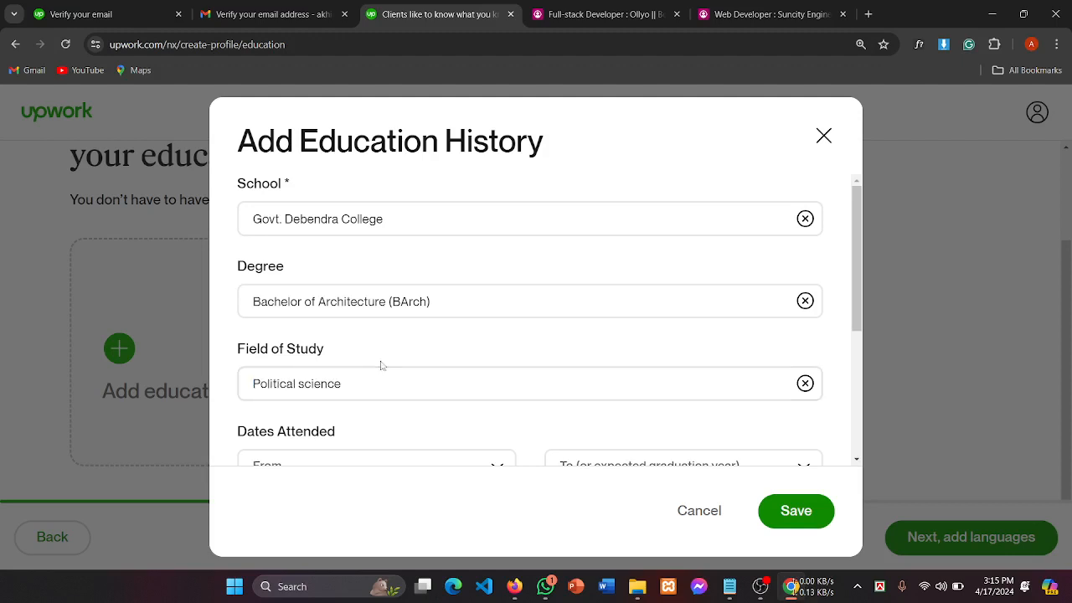
{"action": "scroll", "coordinate": [380, 366], "scroll_direction": "down", "scroll_amount": 2}
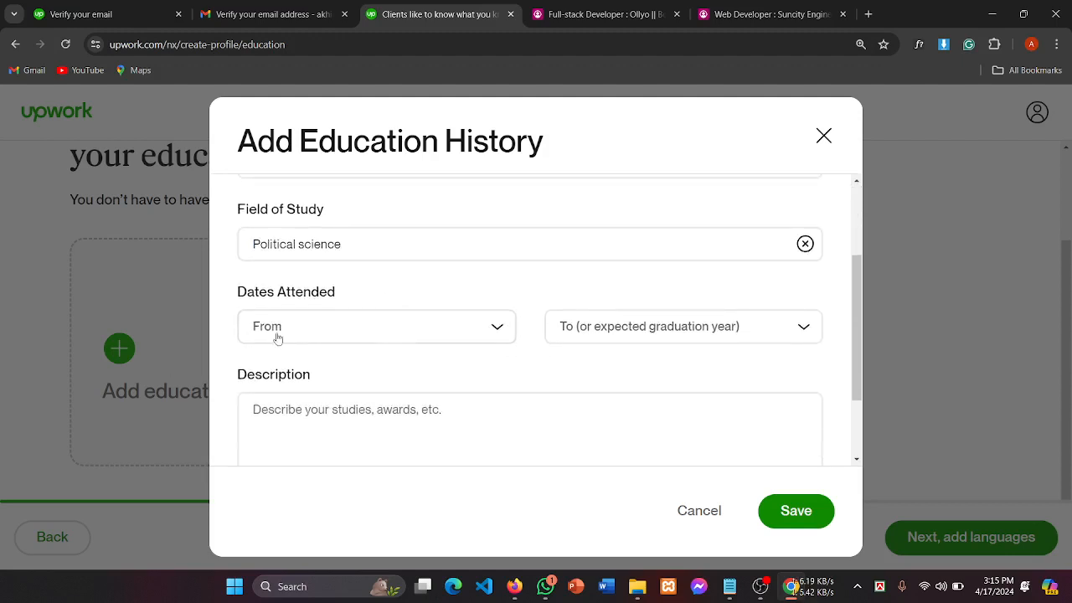
Step: Set the Dates Attended To year to 2023
{"action": "left_click_drag", "start_coordinate": [278, 292], "coordinate": [362, 294]}
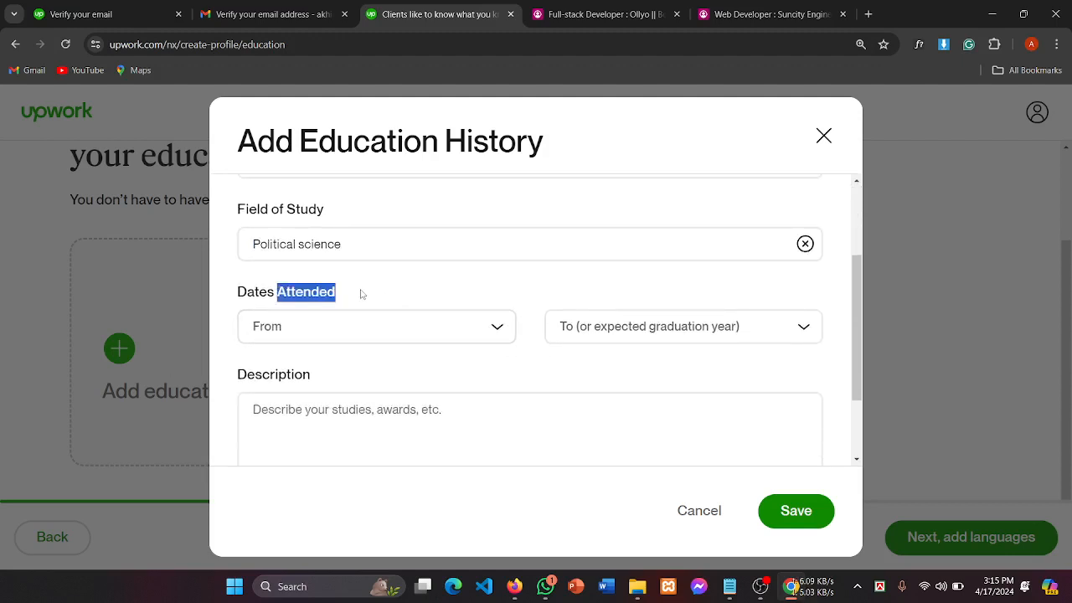
{"action": "left_click", "coordinate": [423, 293]}
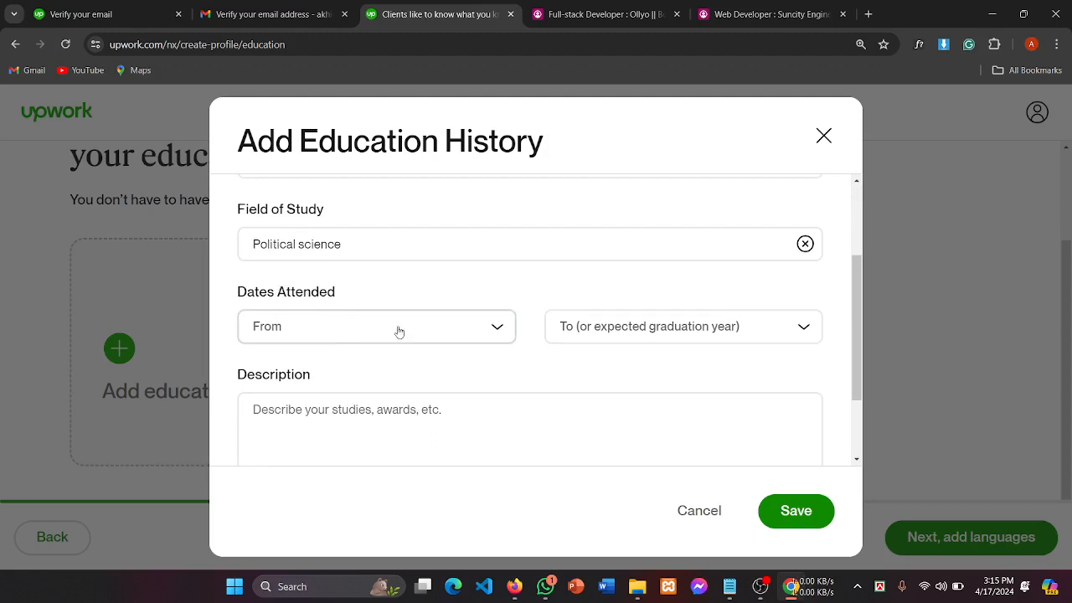
{"action": "scroll", "coordinate": [398, 330], "scroll_direction": "down", "scroll_amount": 1}
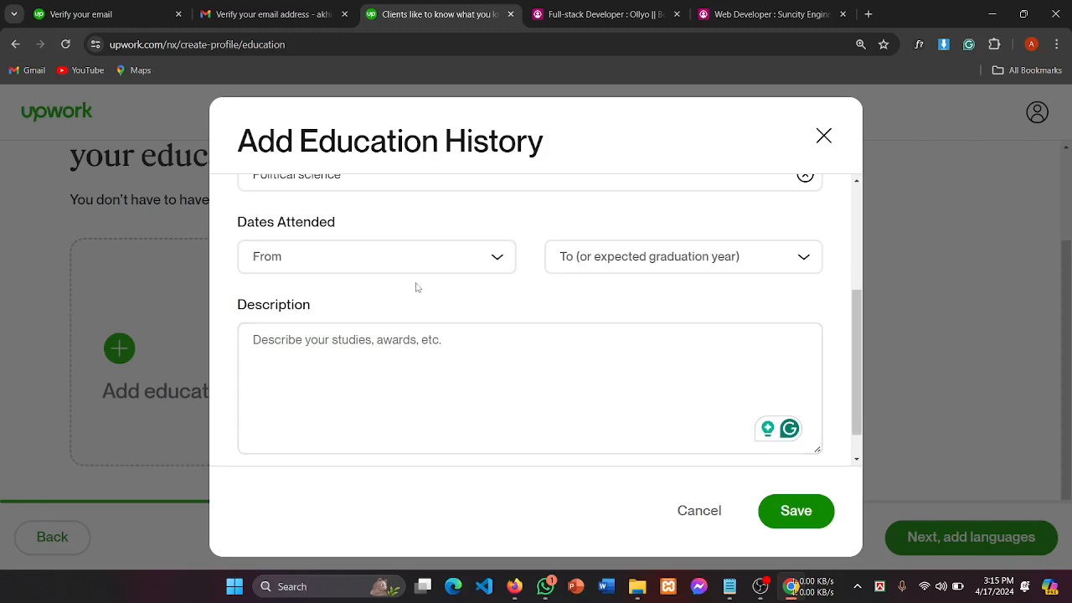
{"action": "left_click", "coordinate": [332, 263]}
{"action": "left_click", "coordinate": [493, 221]}
{"action": "scroll", "coordinate": [338, 258], "scroll_direction": "up", "scroll_amount": 1}
{"action": "left_click", "coordinate": [666, 335]}
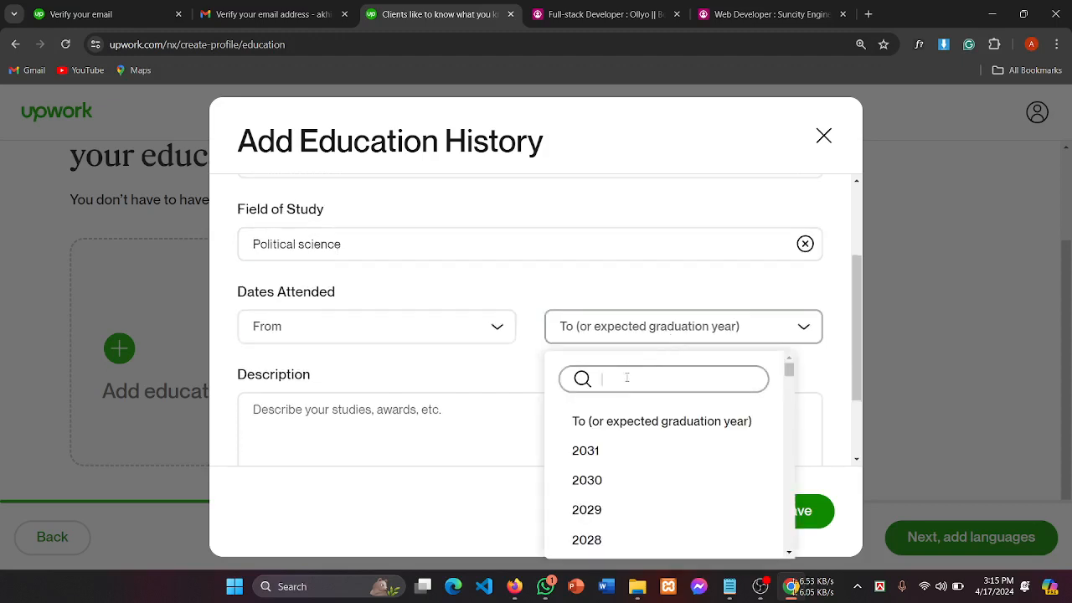
{"action": "scroll", "coordinate": [621, 457], "scroll_direction": "down", "scroll_amount": 2}
{"action": "scroll", "coordinate": [637, 478], "scroll_direction": "down", "scroll_amount": 3}
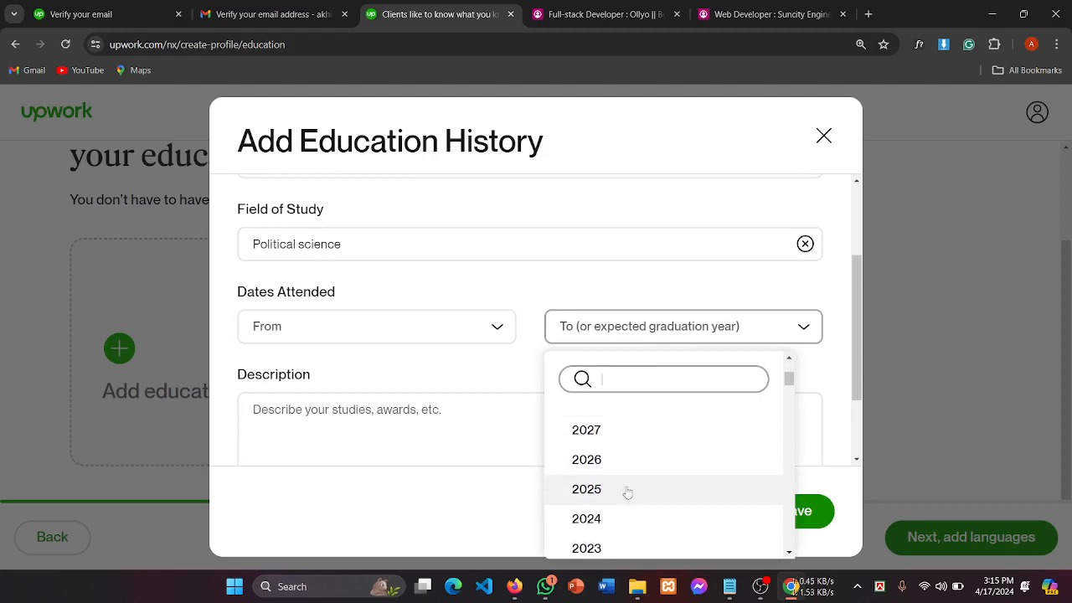
{"action": "left_click", "coordinate": [609, 484]}
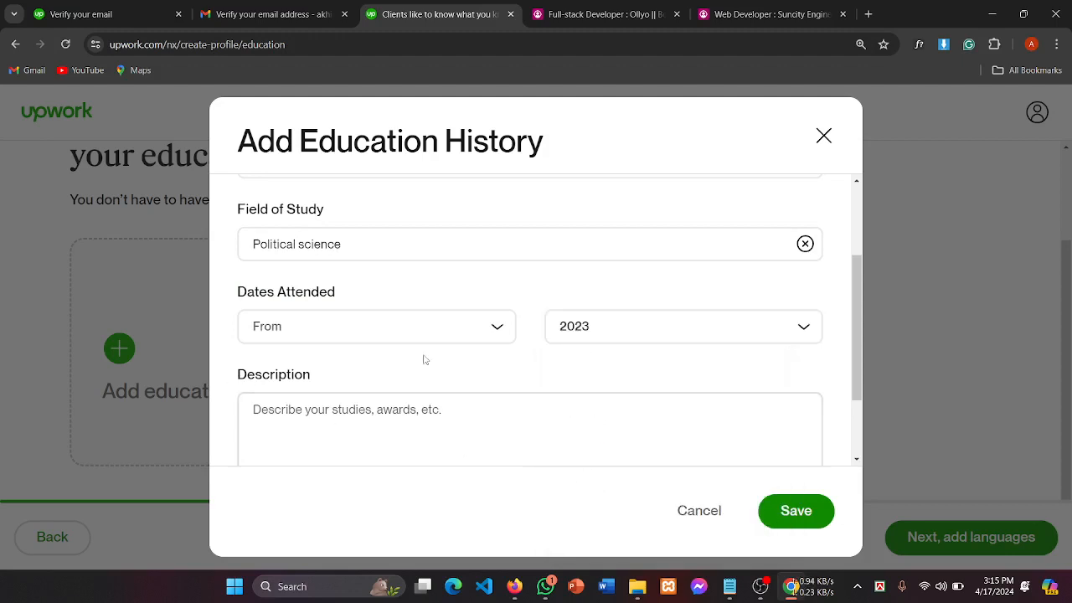
Step: Set the Dates Attended From year to 2018
{"action": "left_click", "coordinate": [455, 333]}
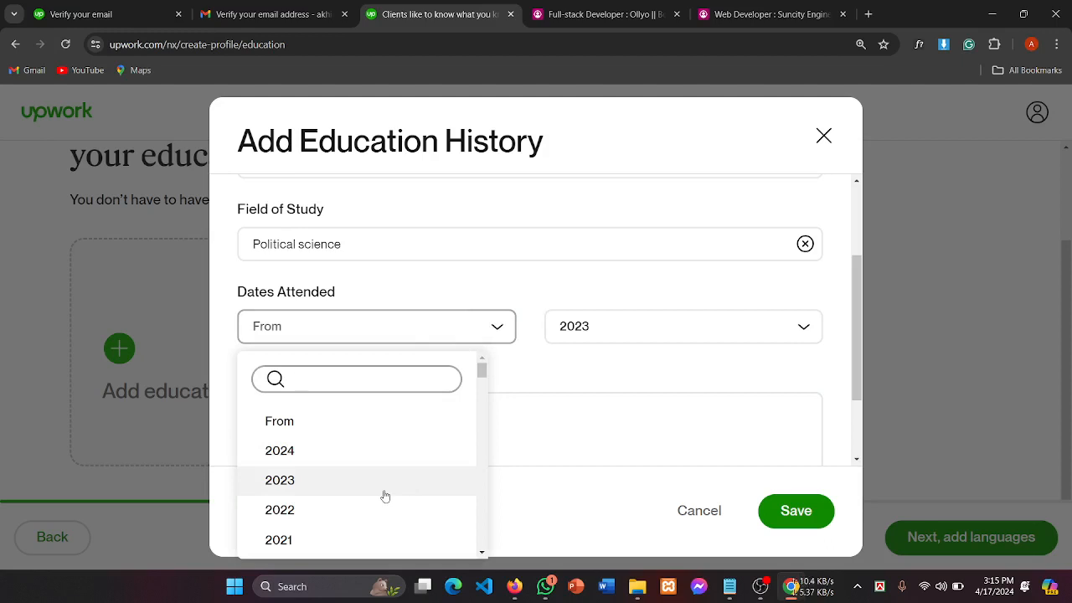
{"action": "scroll", "coordinate": [341, 490], "scroll_direction": "down", "scroll_amount": 1}
{"action": "scroll", "coordinate": [341, 490], "scroll_direction": "down", "scroll_amount": 3}
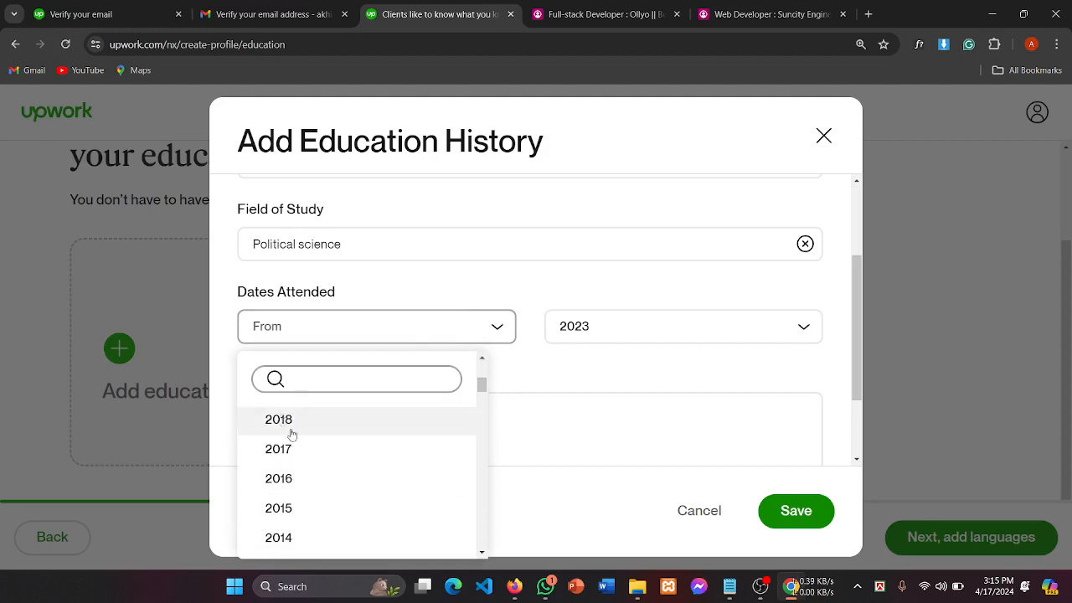
{"action": "left_click", "coordinate": [288, 426]}
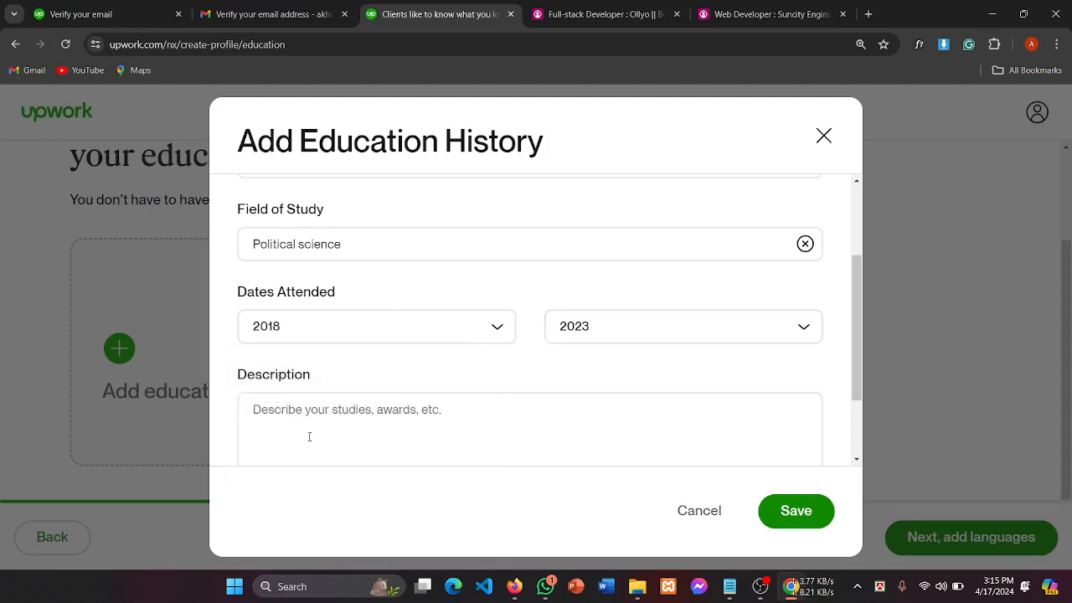
{"action": "left_click", "coordinate": [688, 392]}
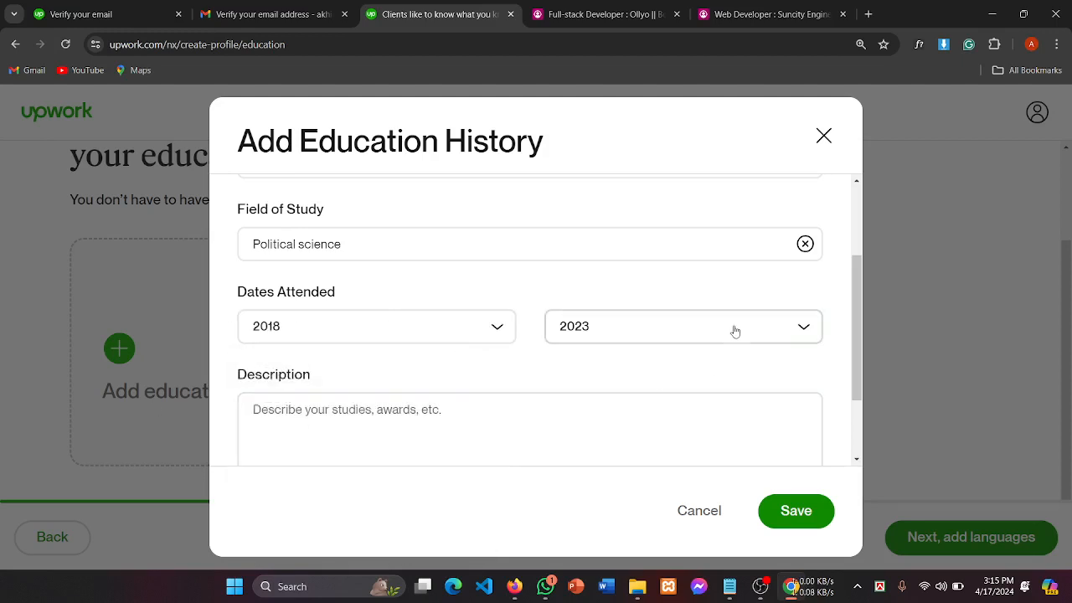
{"action": "scroll", "coordinate": [721, 343], "scroll_direction": "down", "scroll_amount": 1}
{"action": "scroll", "coordinate": [623, 366], "scroll_direction": "up", "scroll_amount": 2}
{"action": "scroll", "coordinate": [517, 439], "scroll_direction": "down", "scroll_amount": 2}
{"action": "left_click", "coordinate": [344, 341]}
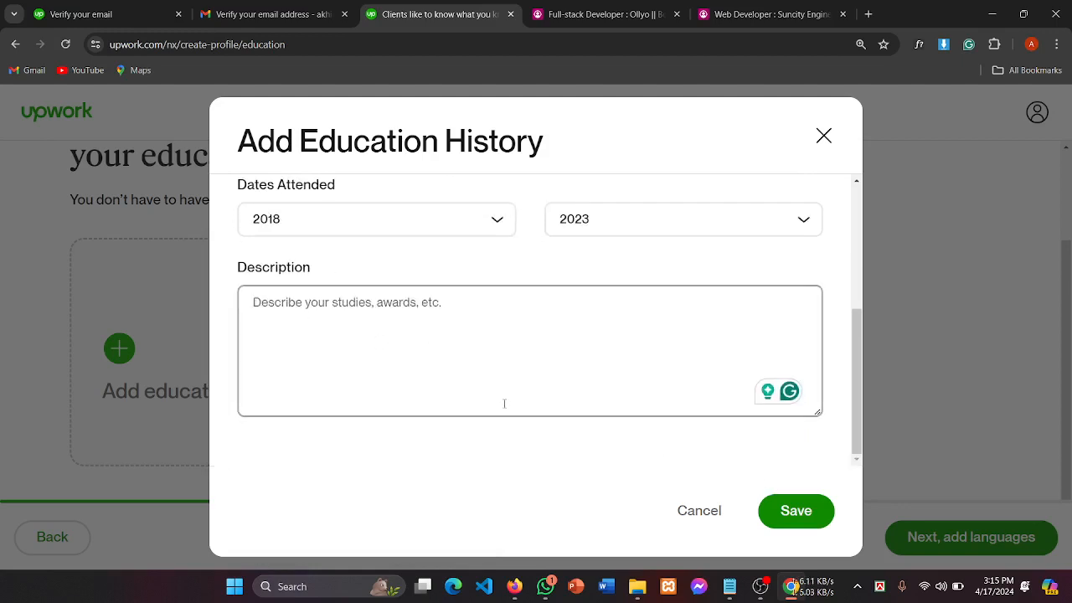
{"action": "scroll", "coordinate": [540, 393], "scroll_direction": "up", "scroll_amount": 2}
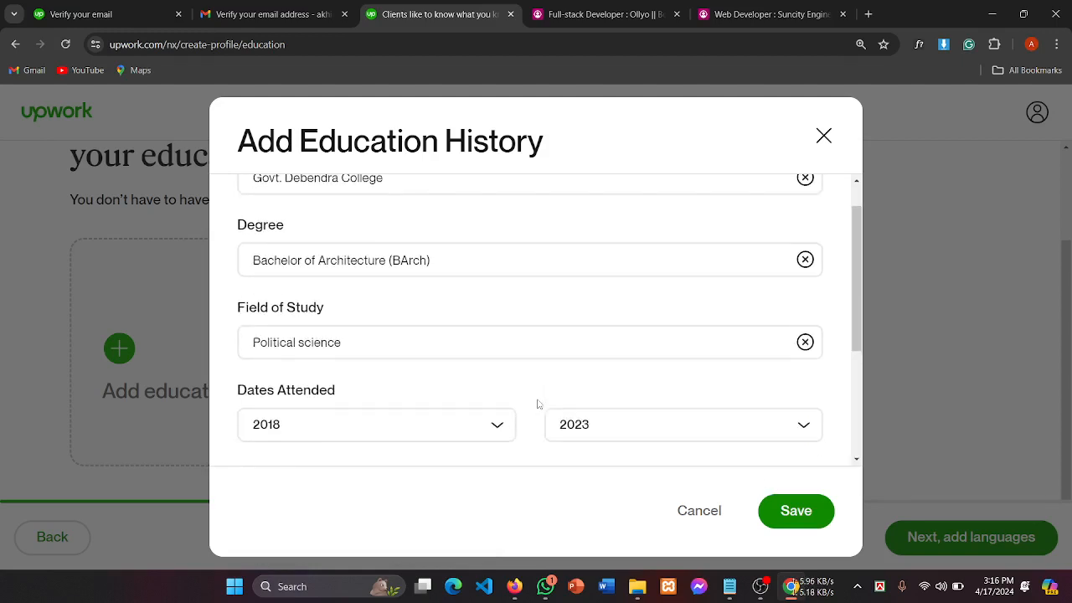
{"action": "scroll", "coordinate": [536, 400], "scroll_direction": "down", "scroll_amount": 2}
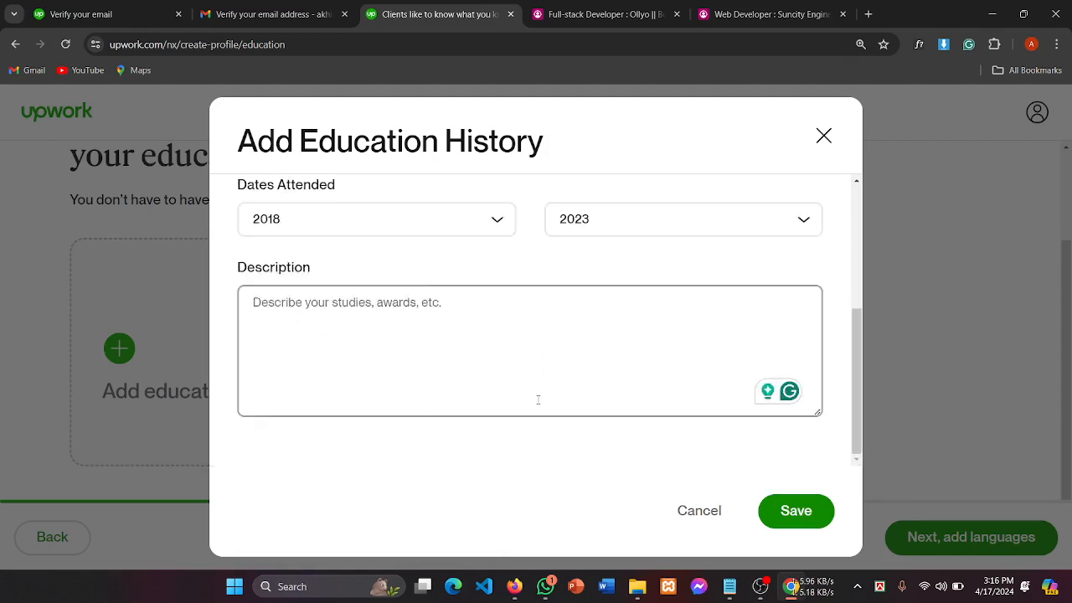
{"action": "left_click", "coordinate": [825, 513]}
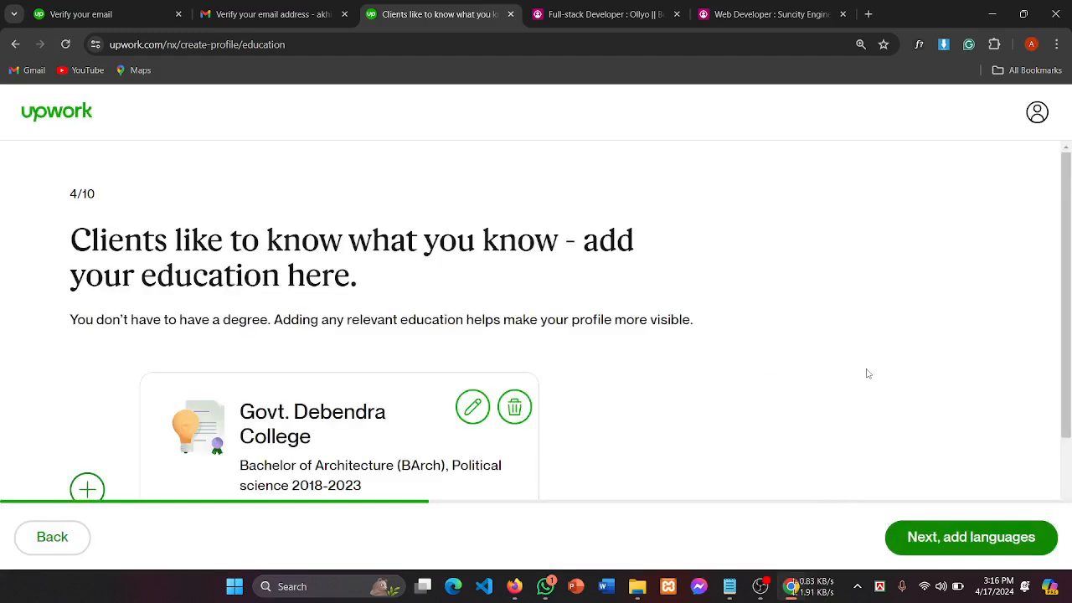
{"action": "scroll", "coordinate": [868, 373], "scroll_direction": "down", "scroll_amount": 2}
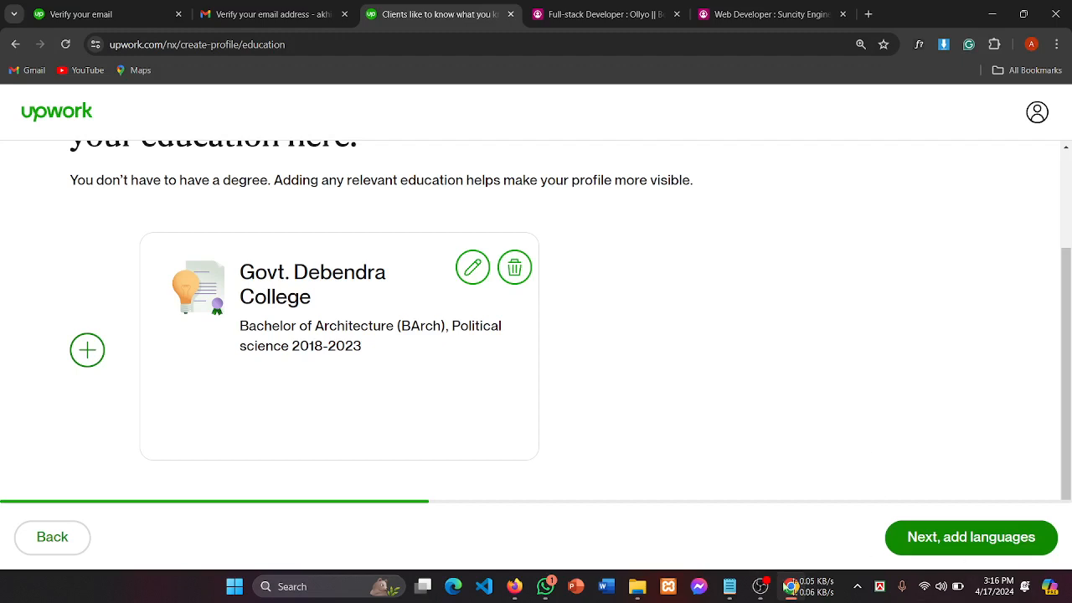
{"action": "left_click", "coordinate": [760, 590]}
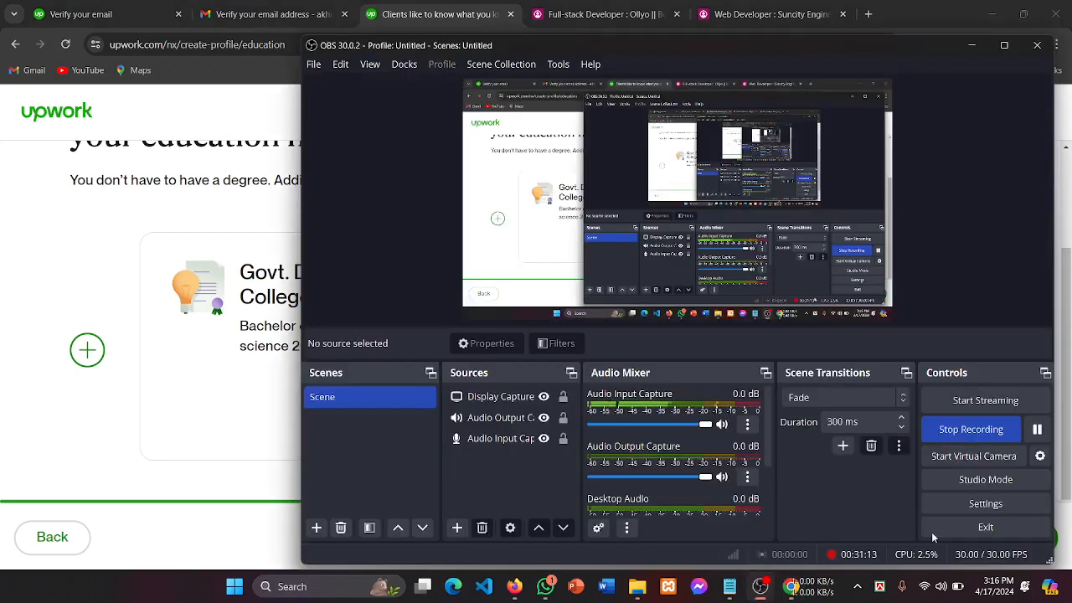
{"action": "left_click", "coordinate": [244, 450]}
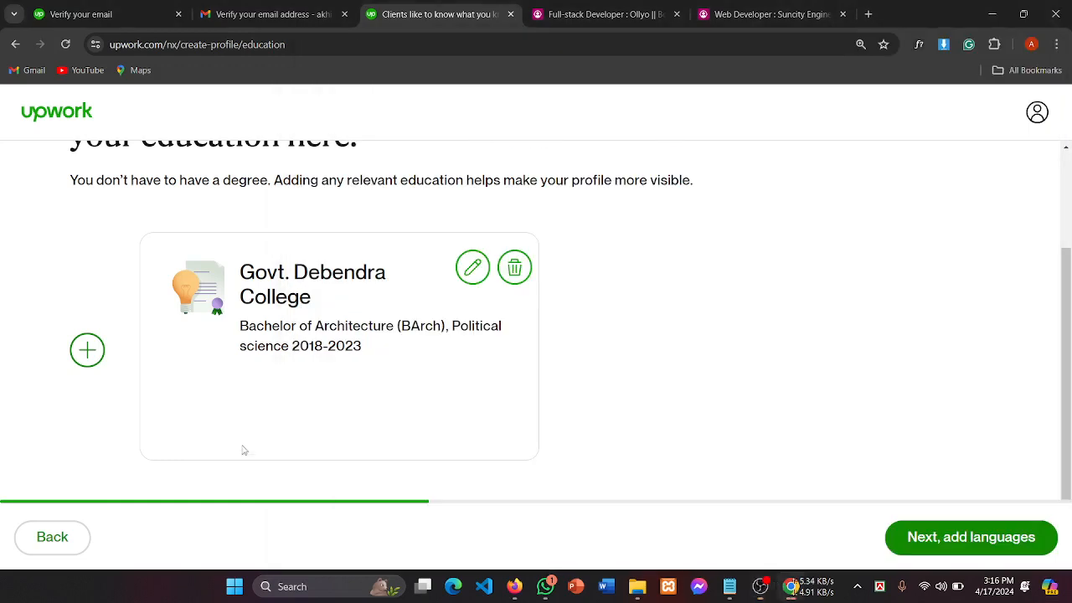
Step: Advance to the languages step (5/10) and review its heading
{"action": "left_click", "coordinate": [992, 546]}
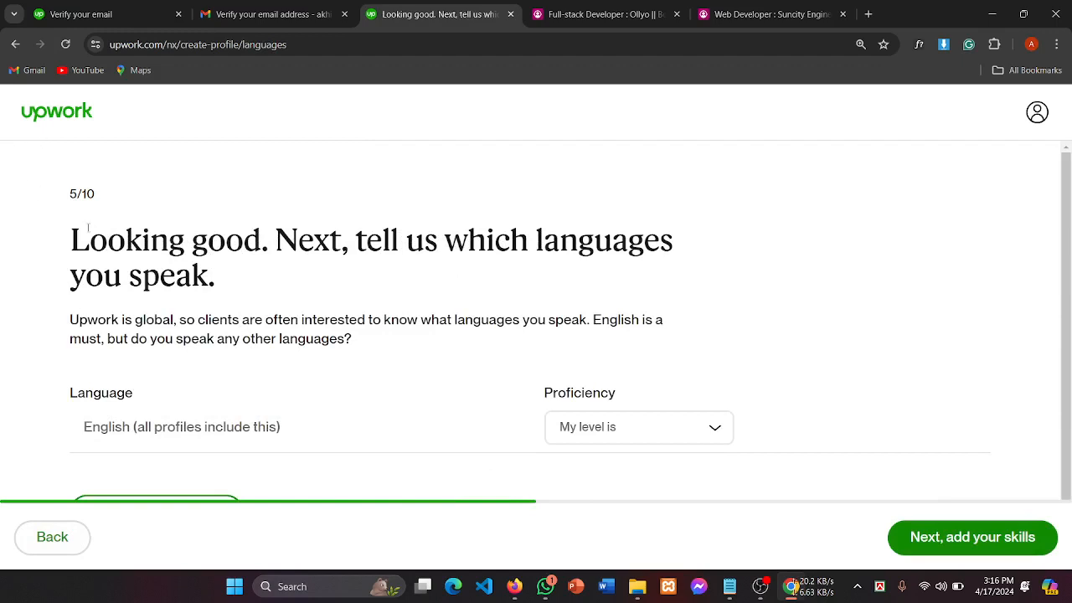
{"action": "left_click_drag", "start_coordinate": [88, 227], "coordinate": [421, 234]}
{"action": "scroll", "coordinate": [506, 231], "scroll_direction": "down", "scroll_amount": 1}
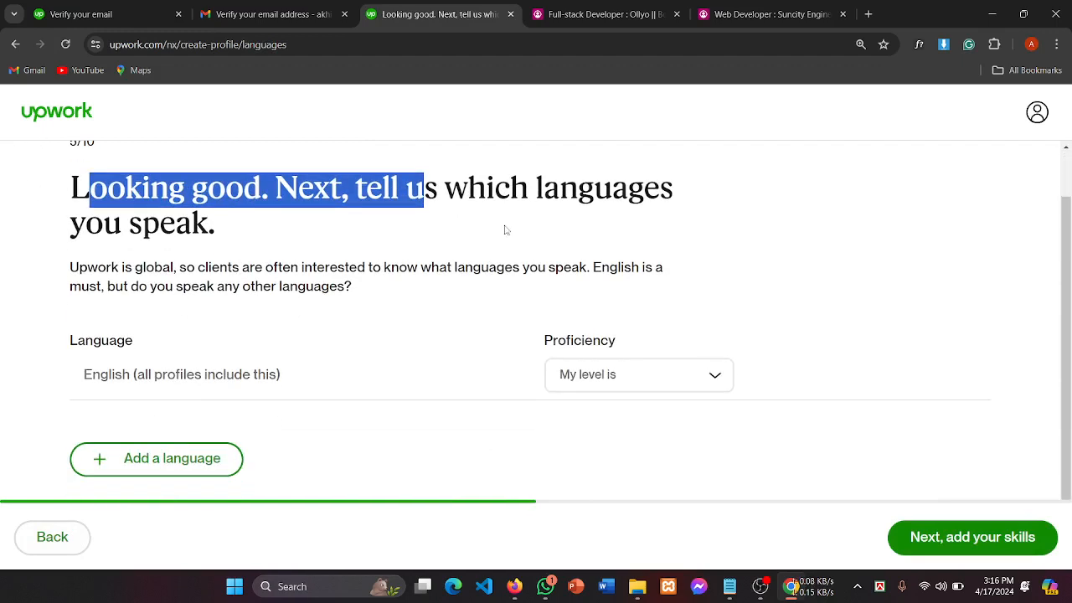
{"action": "left_click", "coordinate": [584, 180]}
{"action": "left_click_drag", "start_coordinate": [51, 238], "coordinate": [358, 241]}
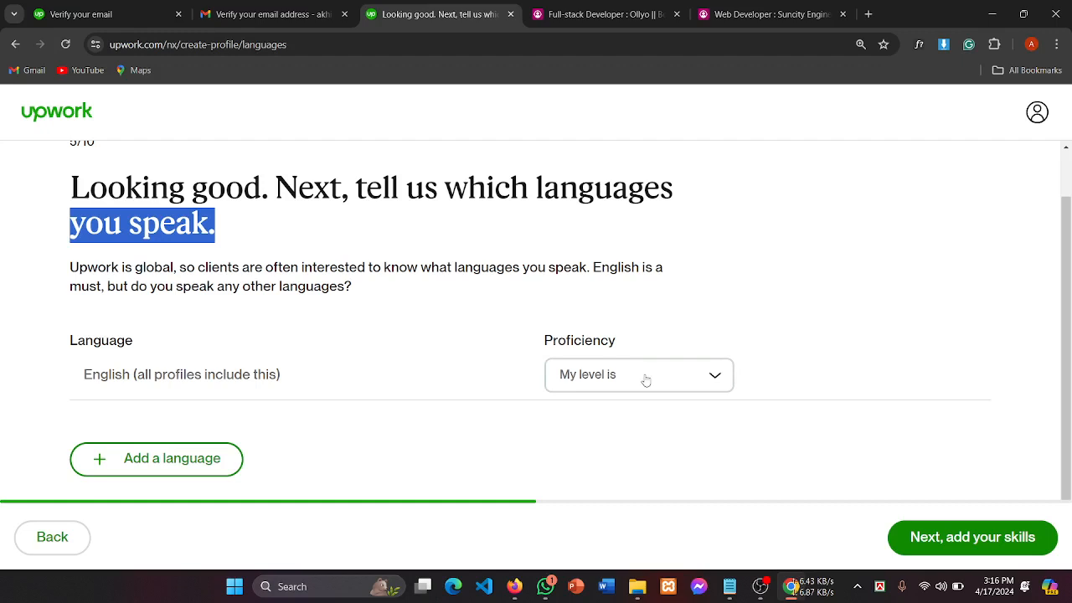
{"action": "left_click", "coordinate": [205, 374]}
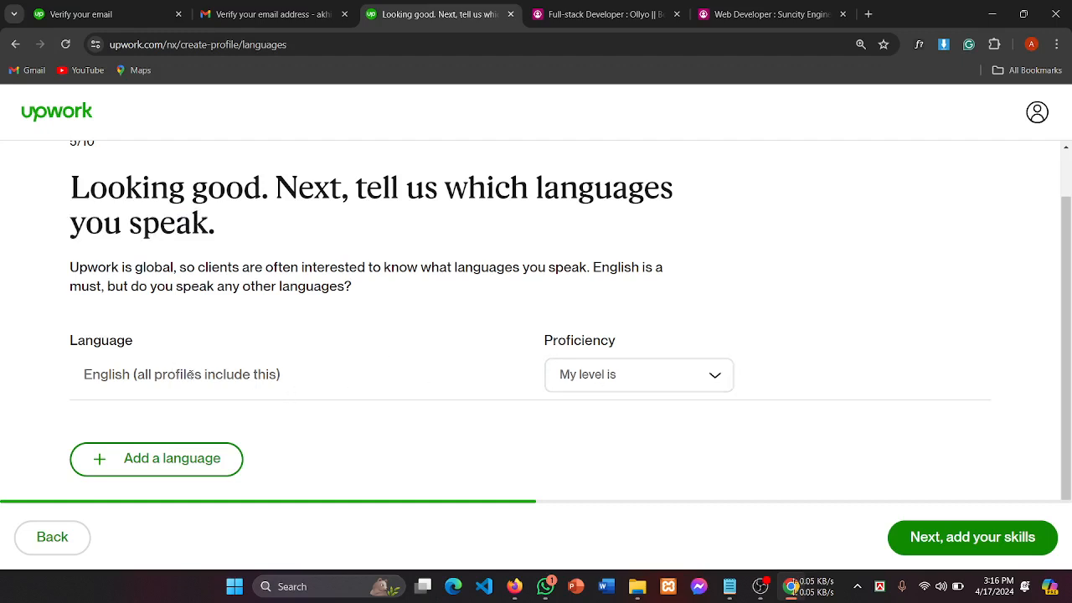
Step: Set English proficiency to Conversational
{"action": "left_click", "coordinate": [596, 387]}
{"action": "left_click", "coordinate": [289, 382]}
{"action": "left_click_drag", "start_coordinate": [154, 375], "coordinate": [340, 374]}
{"action": "left_click", "coordinate": [340, 373]}
{"action": "left_click", "coordinate": [707, 378]}
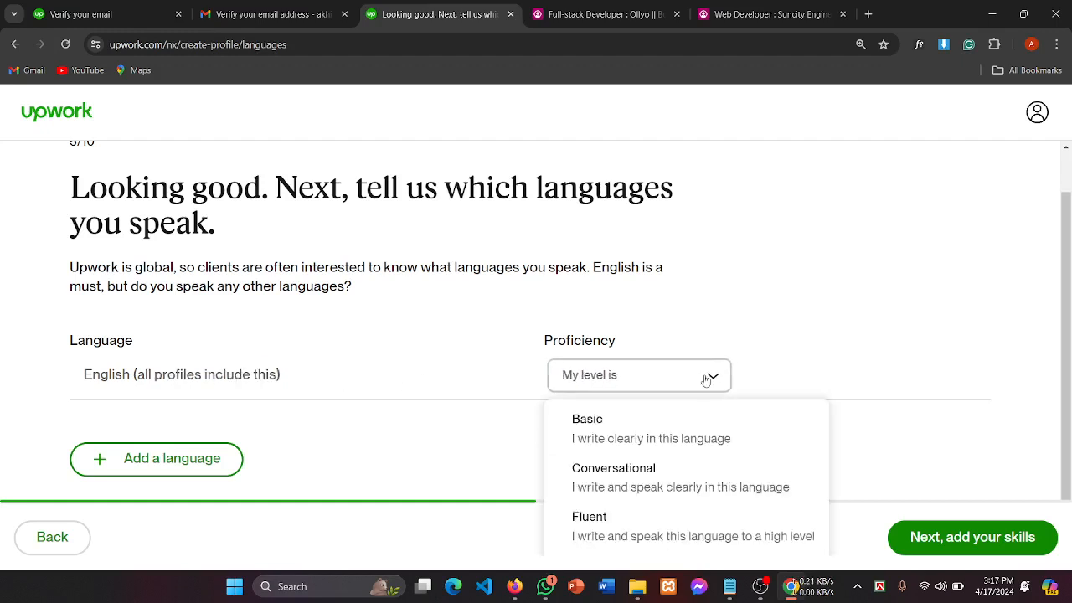
{"action": "scroll", "coordinate": [662, 457], "scroll_direction": "down", "scroll_amount": 1}
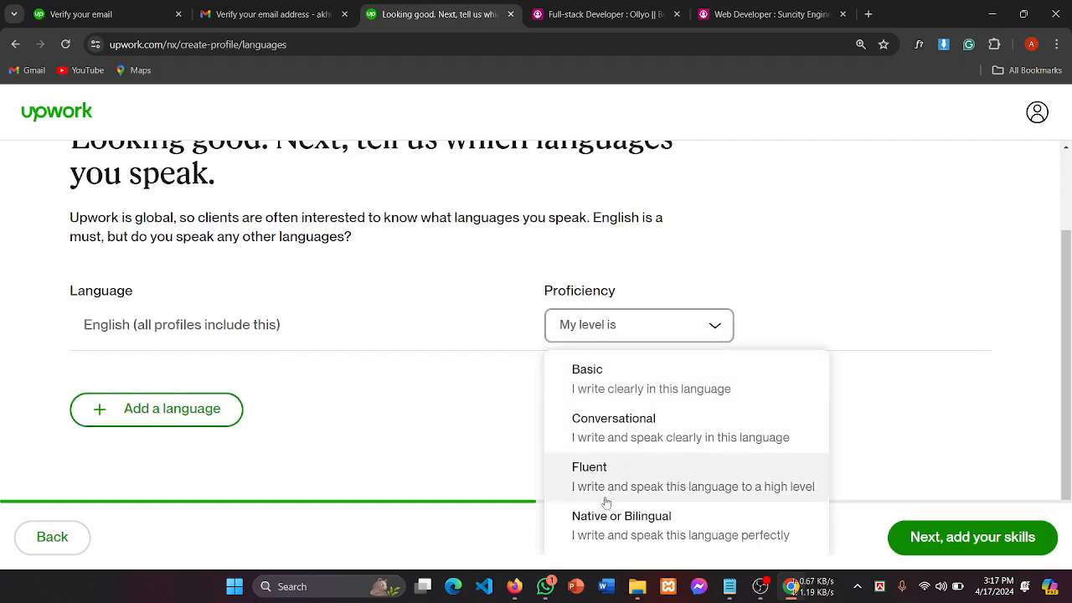
{"action": "left_click", "coordinate": [635, 435]}
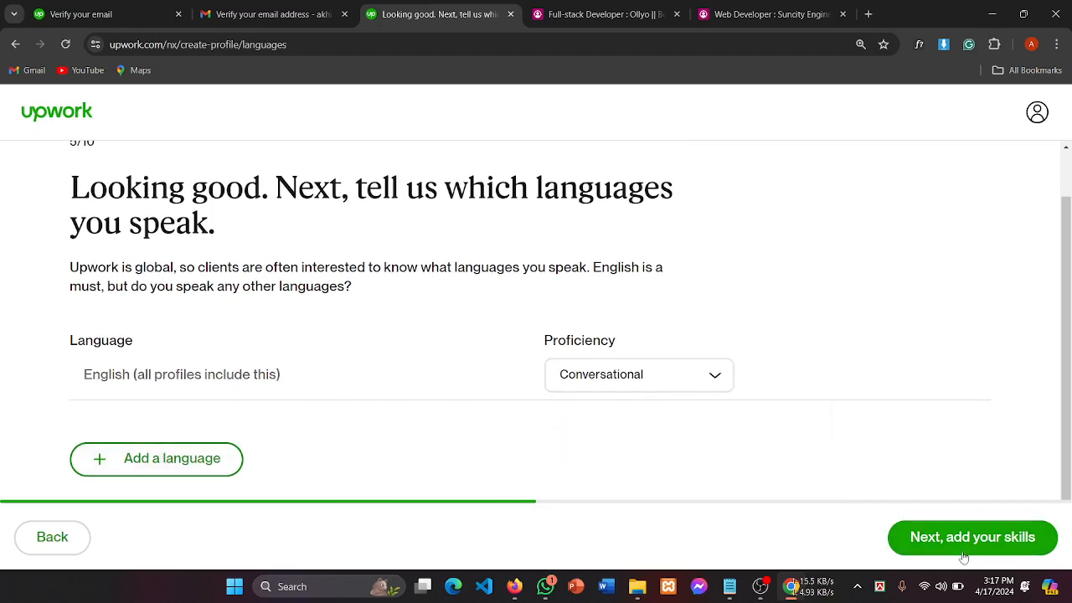
Step: Add and remove an empty language row, keeping English at Conversational
{"action": "left_click", "coordinate": [220, 461]}
{"action": "scroll", "coordinate": [364, 383], "scroll_direction": "down", "scroll_amount": 1}
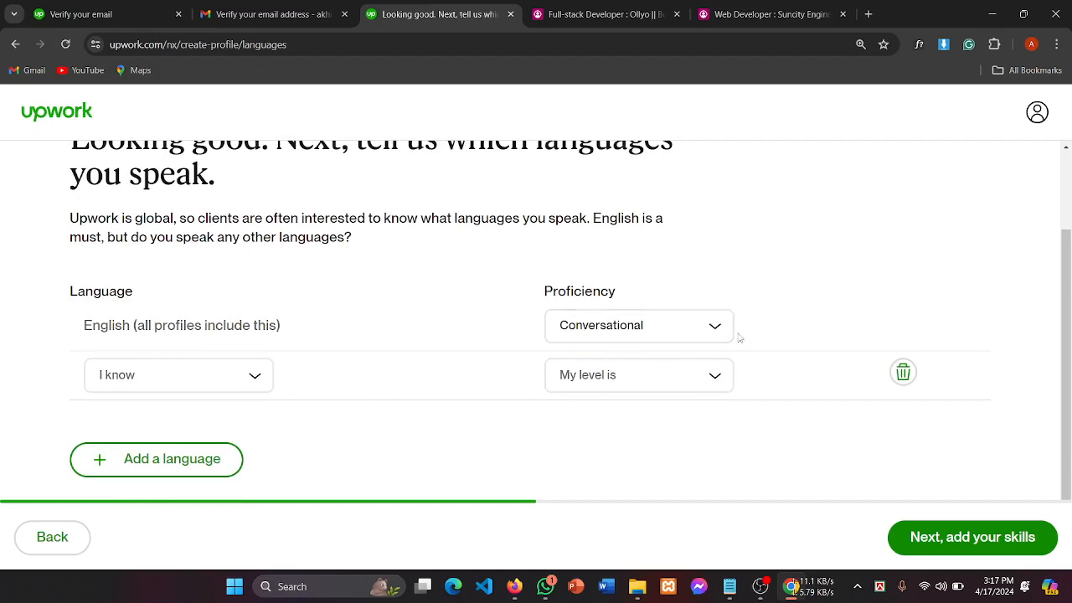
{"action": "left_click", "coordinate": [148, 382]}
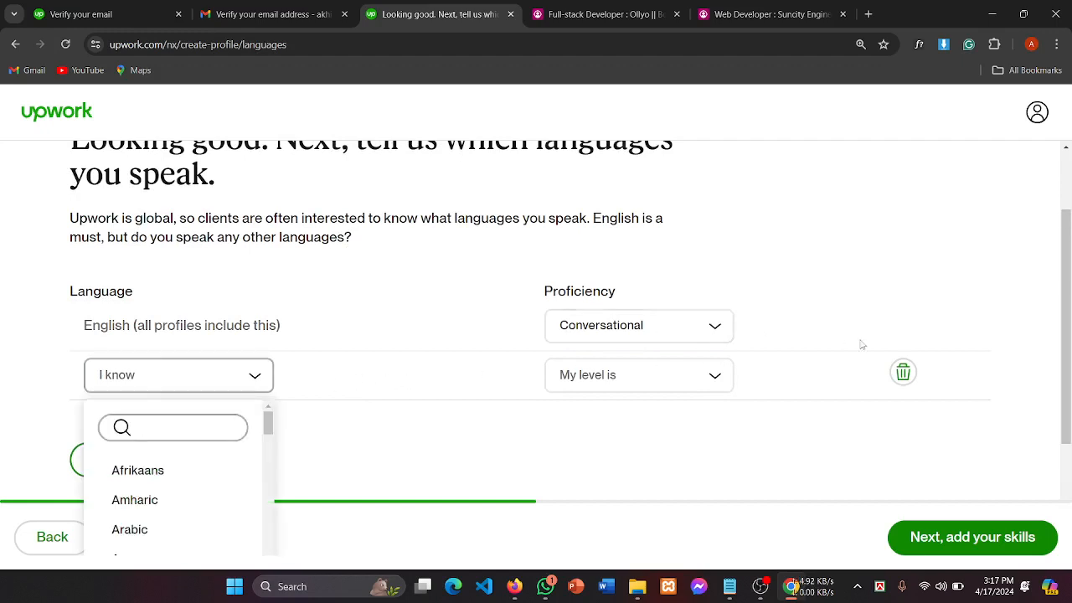
{"action": "left_click", "coordinate": [904, 373]}
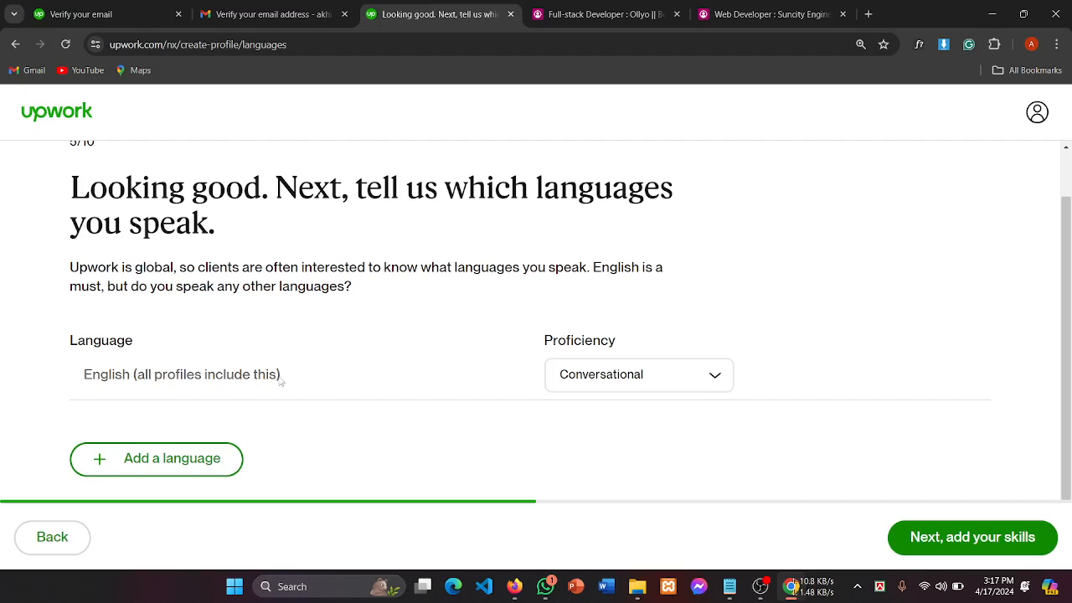
{"action": "left_click_drag", "start_coordinate": [87, 375], "coordinate": [354, 374]}
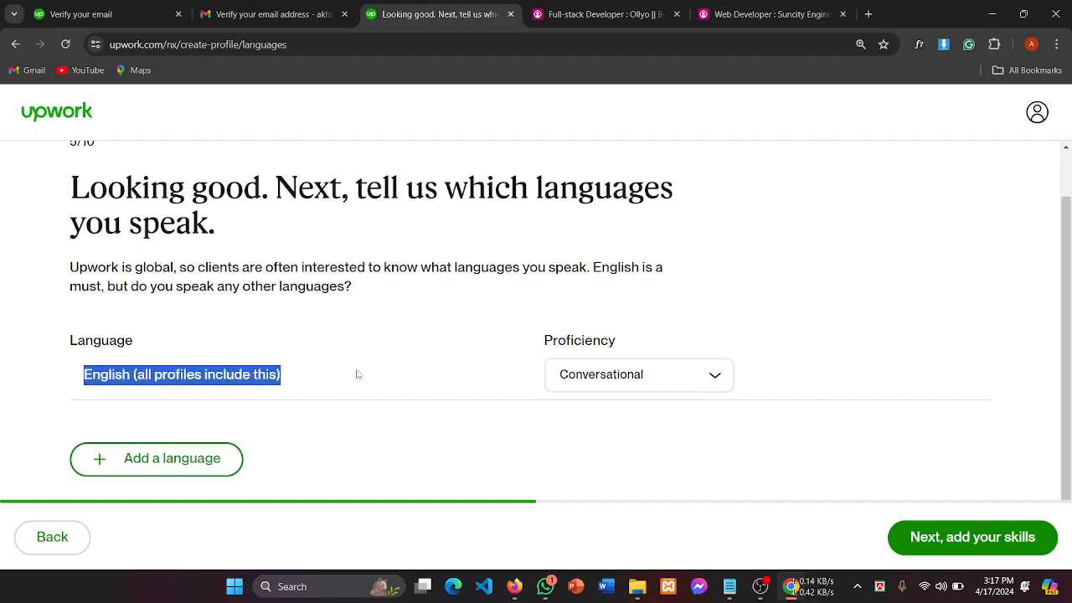
{"action": "left_click", "coordinate": [405, 384]}
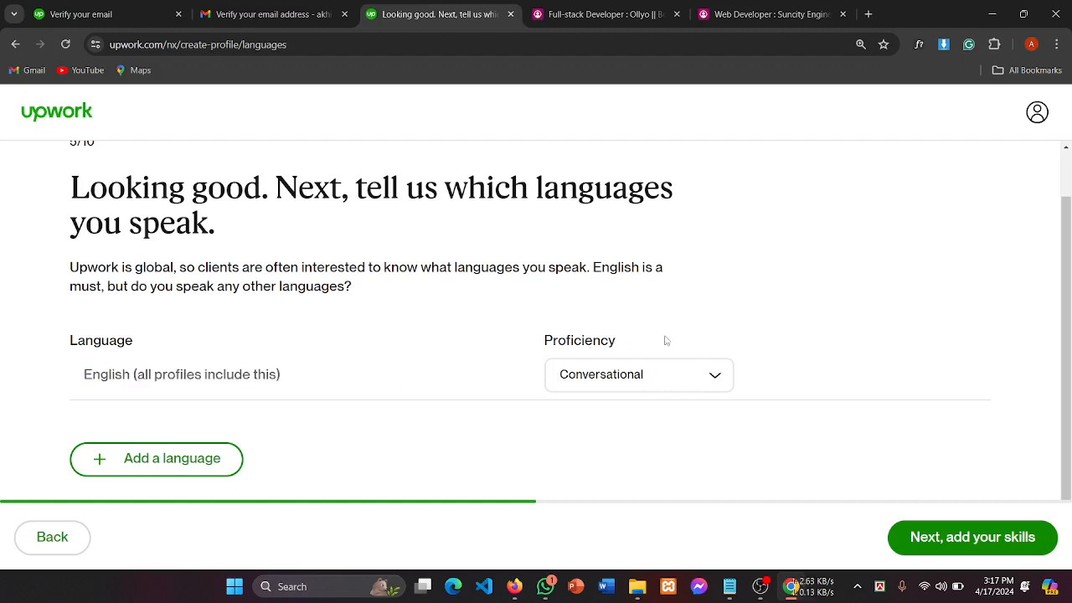
{"action": "left_click", "coordinate": [634, 376]}
{"action": "scroll", "coordinate": [586, 476], "scroll_direction": "down", "scroll_amount": 1}
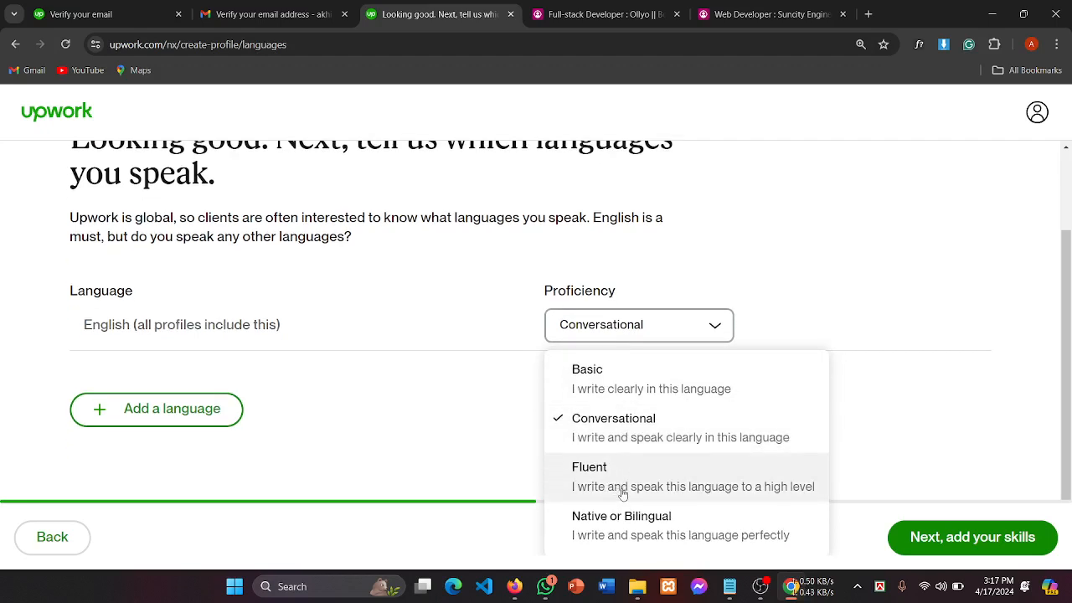
{"action": "scroll", "coordinate": [67, 359], "scroll_direction": "up", "scroll_amount": 1}
{"action": "left_click", "coordinate": [604, 429]}
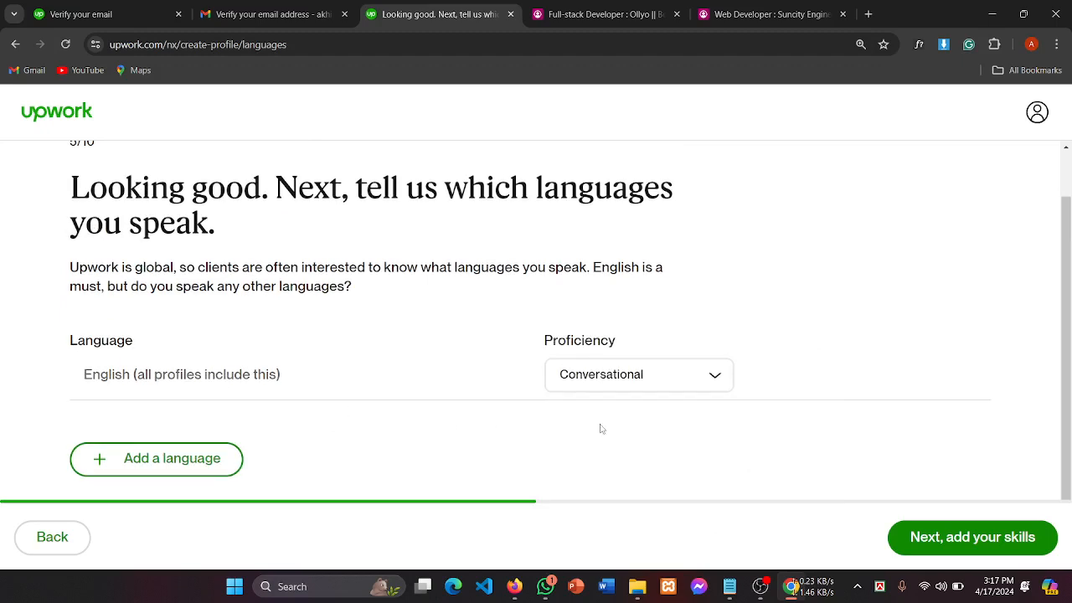
Step: Add Bengali as a new language row with Native or Bilingual proficiency
{"action": "left_click", "coordinate": [186, 466]}
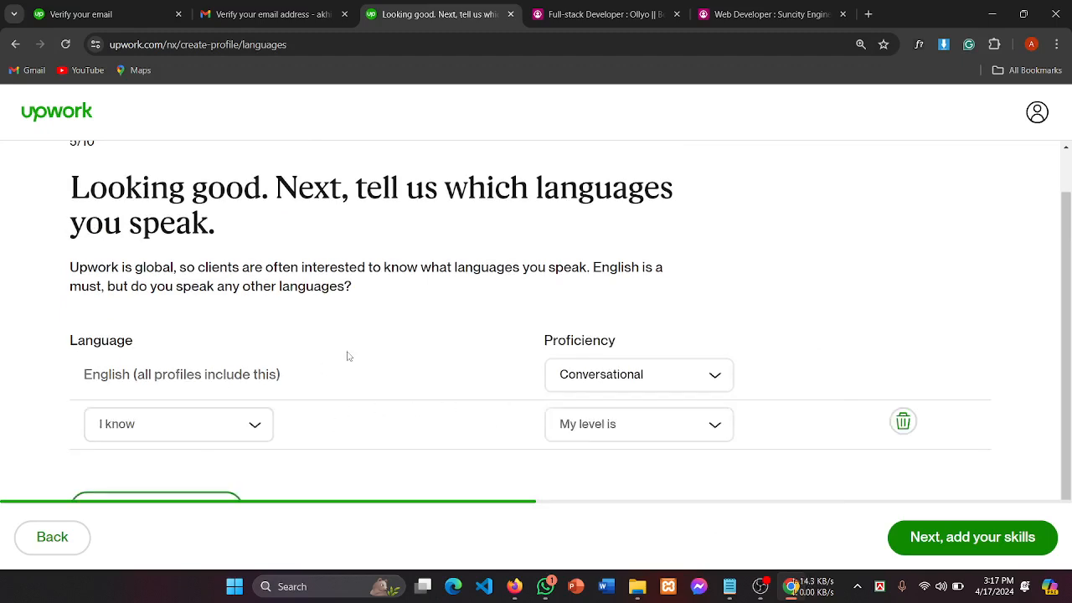
{"action": "scroll", "coordinate": [347, 355], "scroll_direction": "down", "scroll_amount": 1}
{"action": "left_click", "coordinate": [143, 377]}
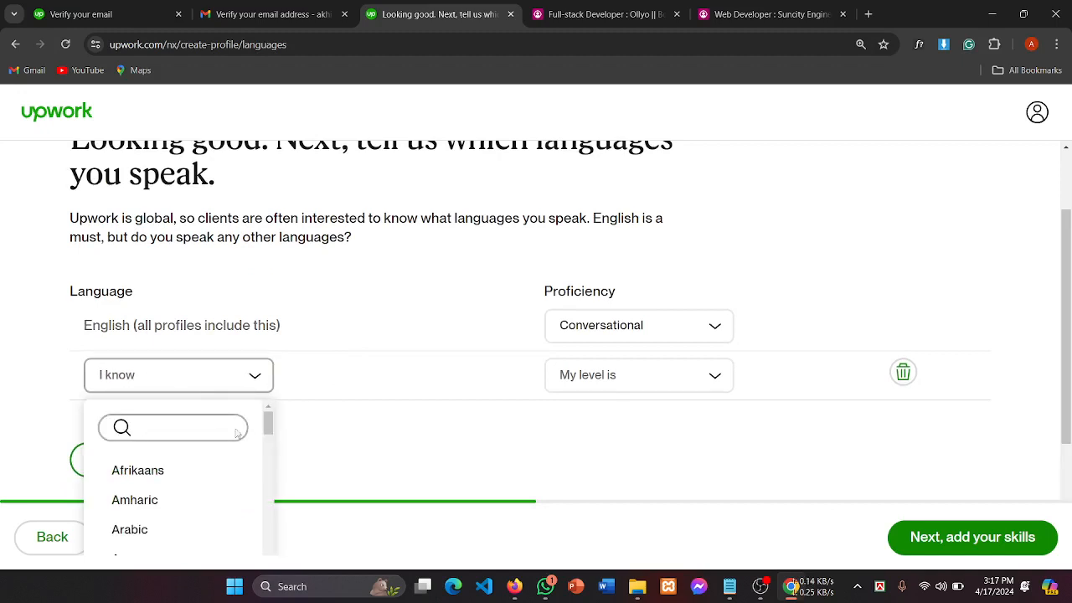
{"action": "scroll", "coordinate": [201, 388], "scroll_direction": "down", "scroll_amount": 2}
{"action": "scroll", "coordinate": [202, 391], "scroll_direction": "down", "scroll_amount": 2}
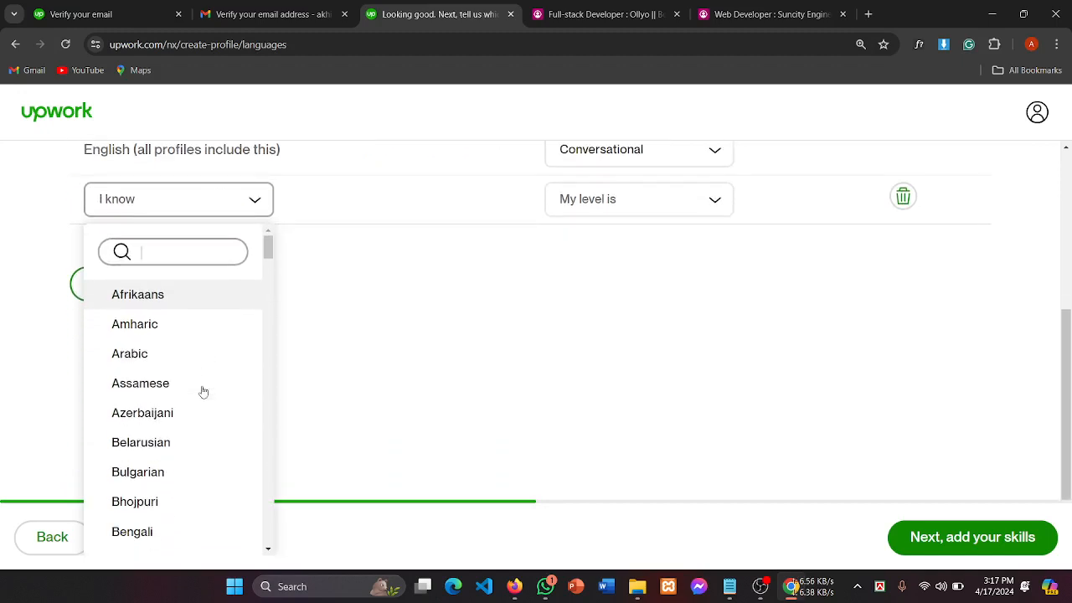
{"action": "scroll", "coordinate": [139, 385], "scroll_direction": "down", "scroll_amount": 2}
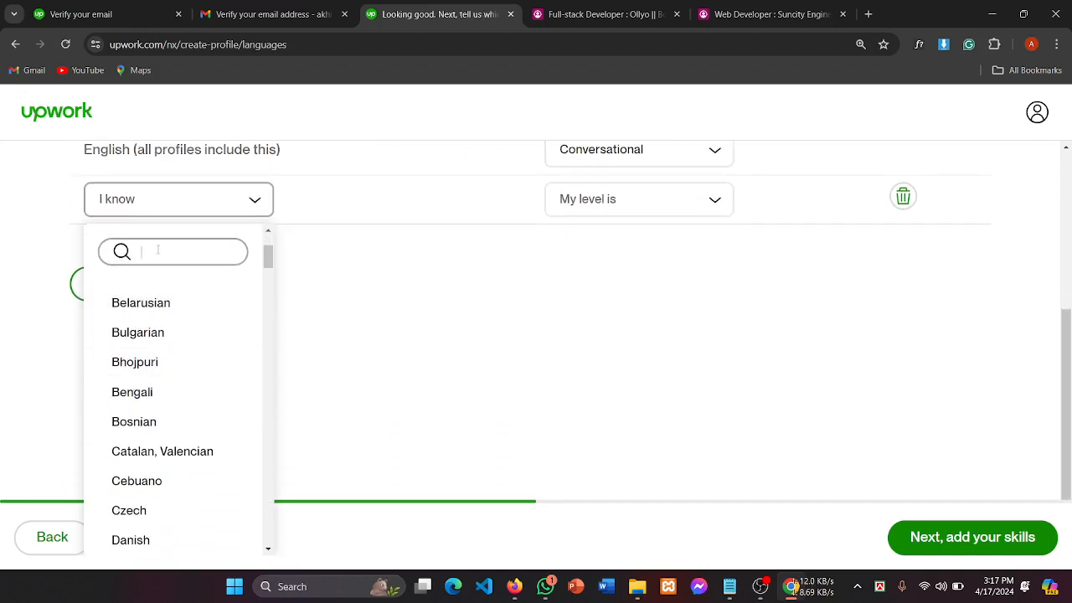
{"action": "type", "text": "ba"}
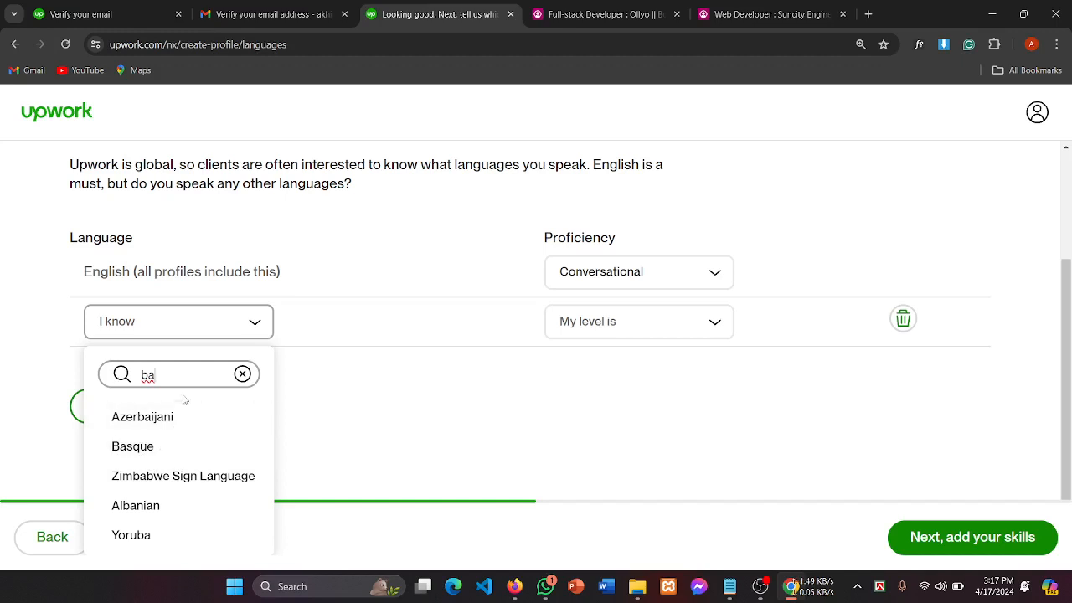
{"action": "key", "text": "BackSpace"}
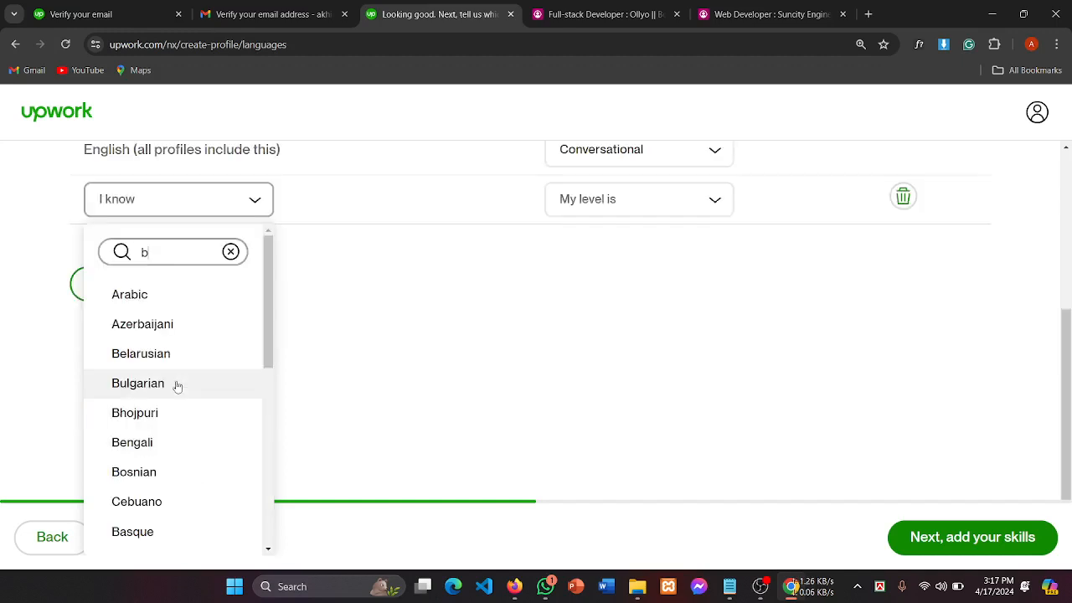
{"action": "left_click", "coordinate": [151, 444]}
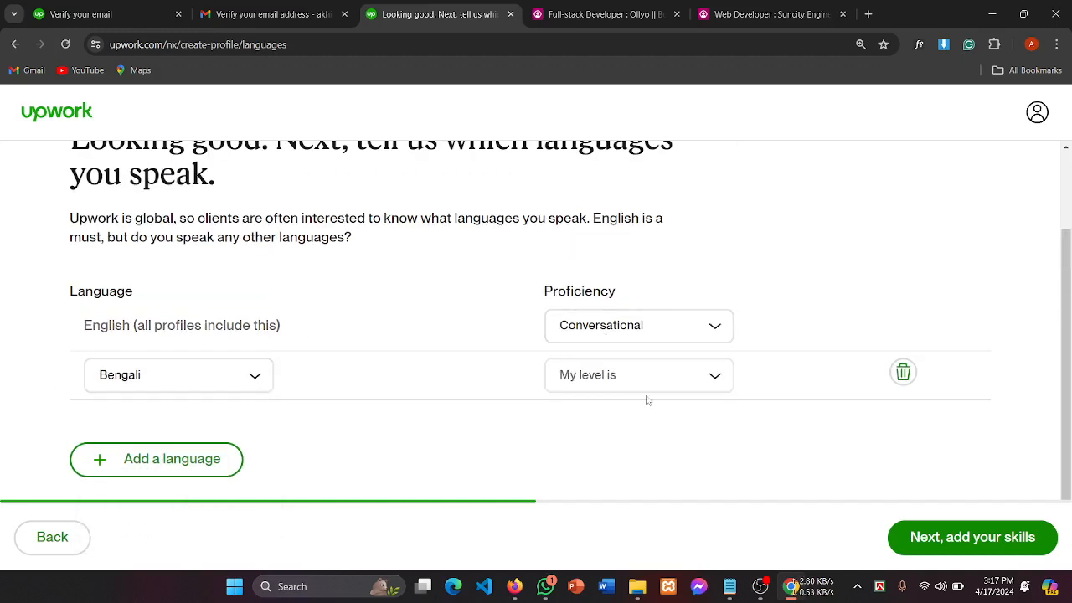
{"action": "left_click", "coordinate": [636, 379]}
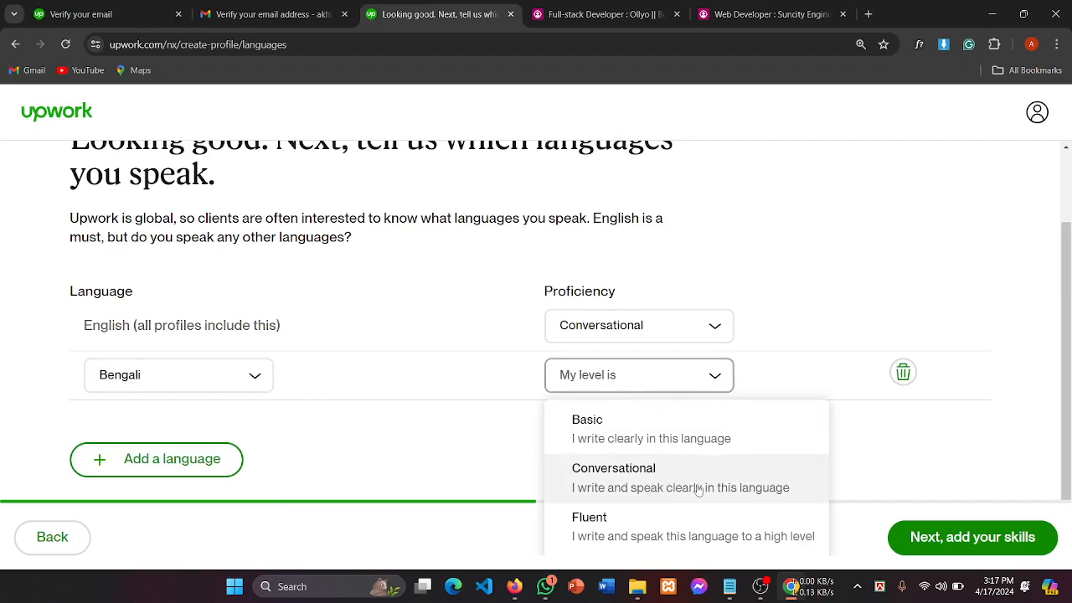
{"action": "scroll", "coordinate": [654, 502], "scroll_direction": "down", "scroll_amount": 1}
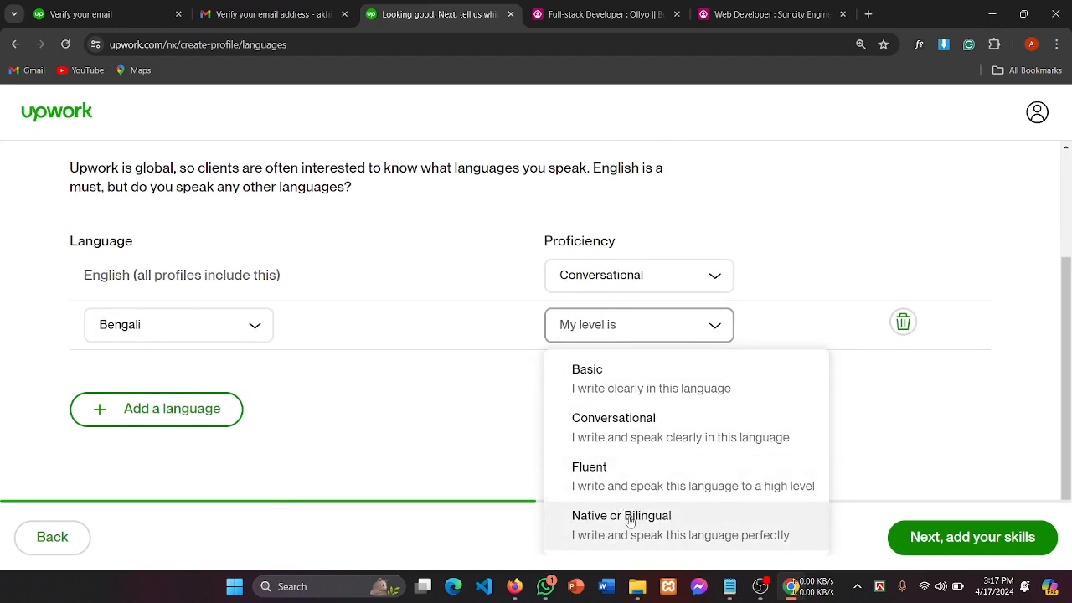
{"action": "left_click", "coordinate": [628, 513]}
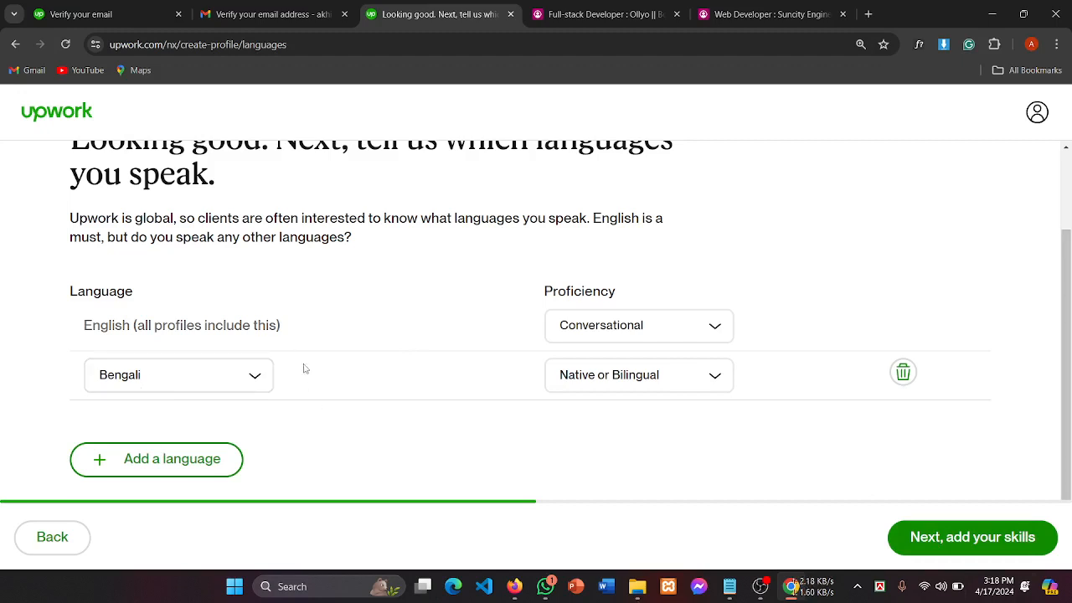
Step: Advance to the skills step (6/10) and add Web Design and Web Development as skills
{"action": "left_click", "coordinate": [969, 546]}
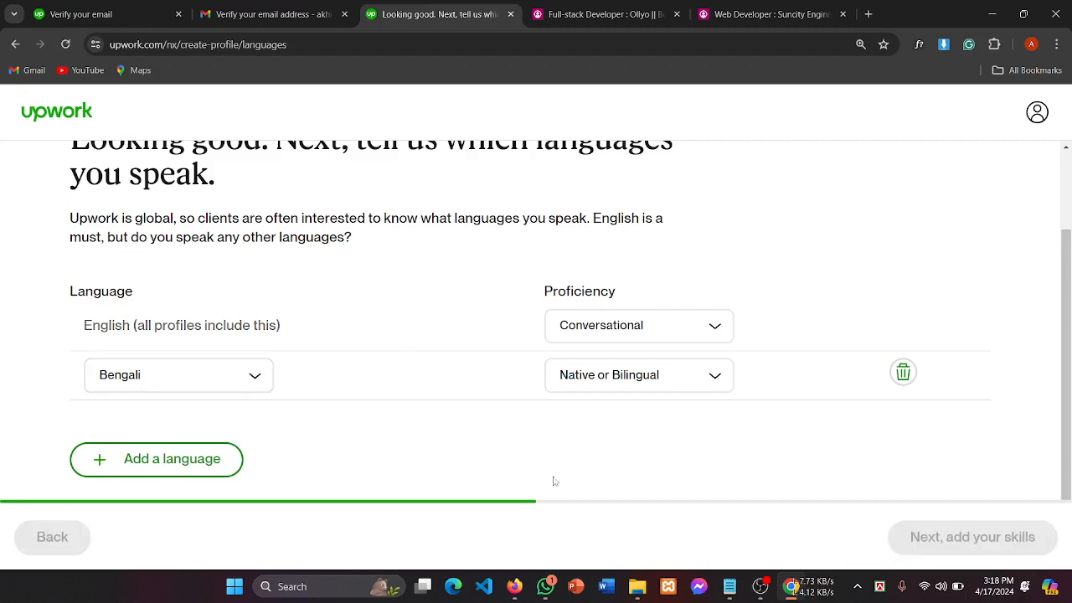
{"action": "scroll", "coordinate": [503, 319], "scroll_direction": "down", "scroll_amount": 3}
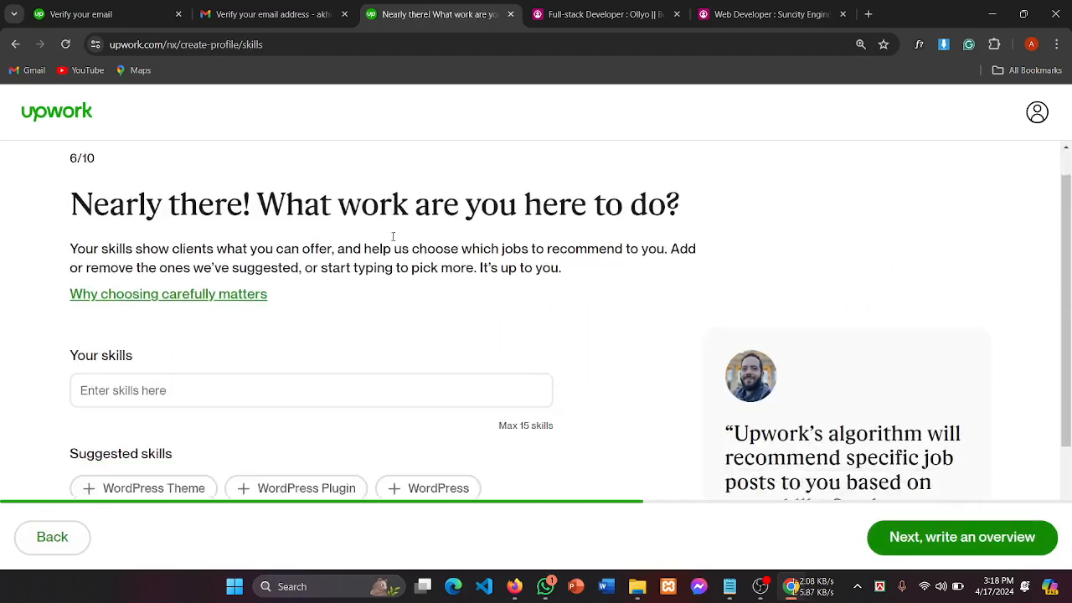
{"action": "left_click", "coordinate": [116, 291]}
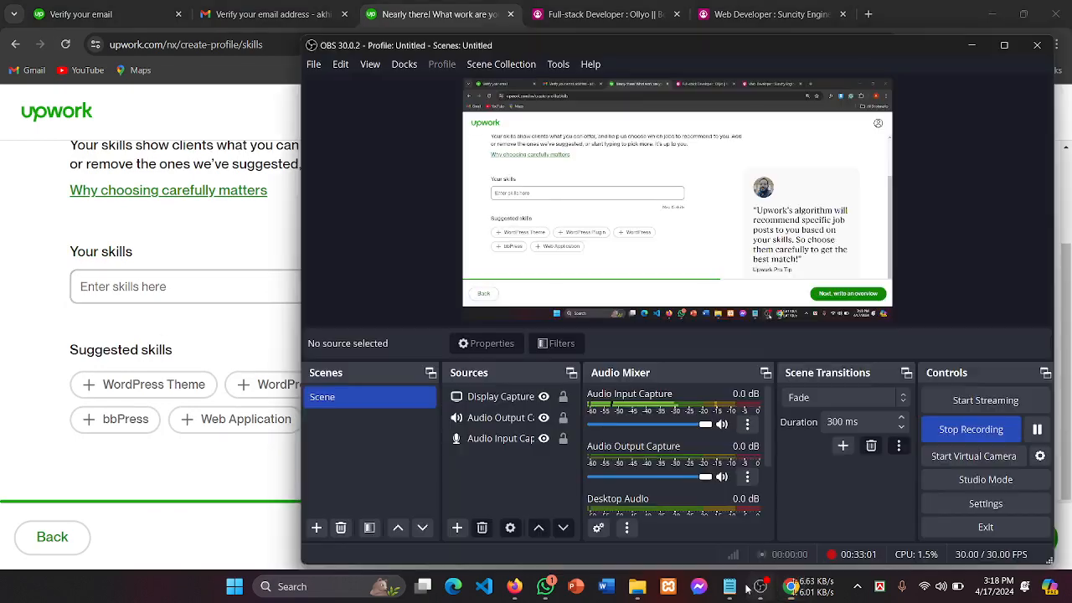
{"action": "left_click", "coordinate": [760, 586]}
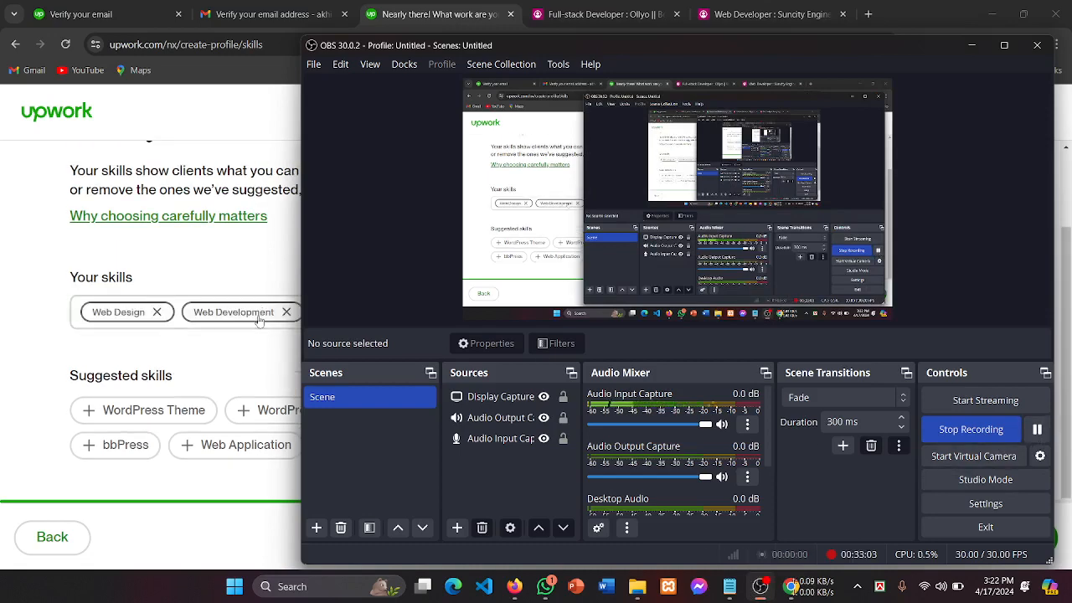
{"action": "left_click", "coordinate": [57, 346]}
{"action": "left_click", "coordinate": [345, 312]}
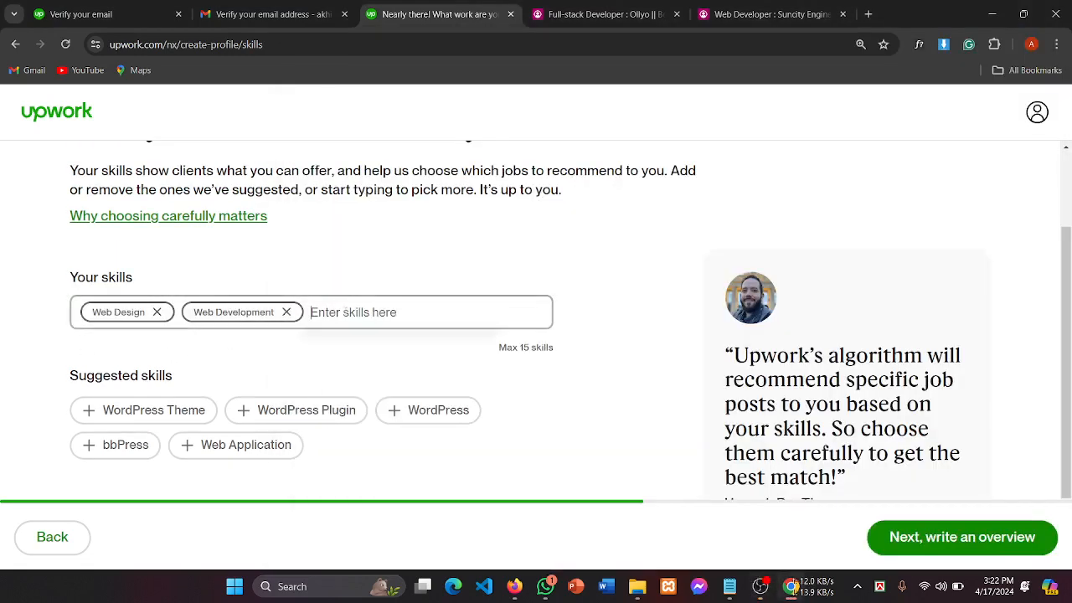
{"action": "type", "text": "fir"}
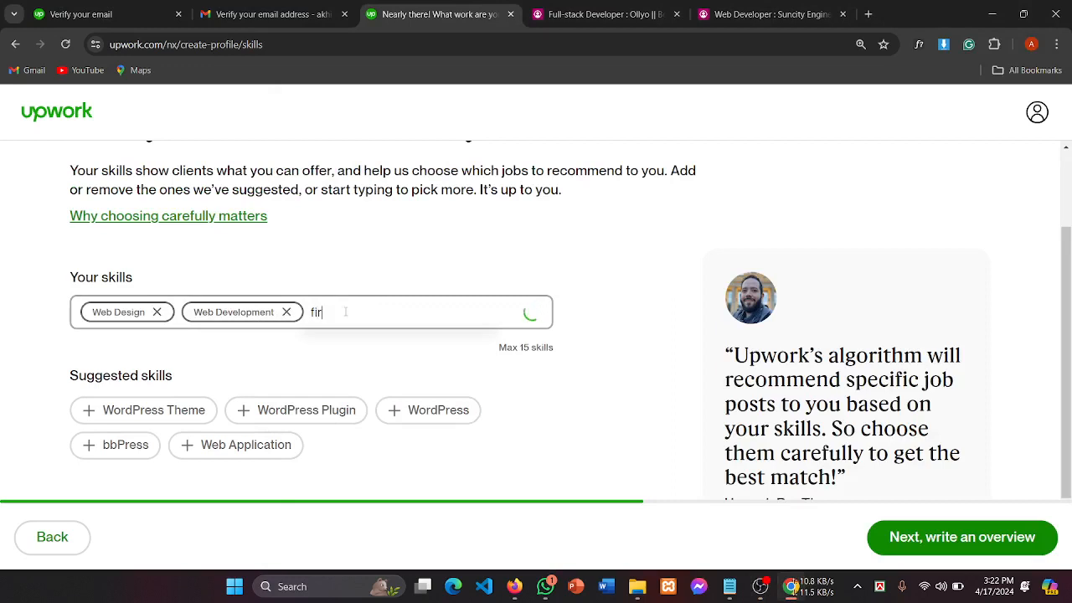
{"action": "key", "text": "BackSpace"}
{"action": "type", "text": "gma"}
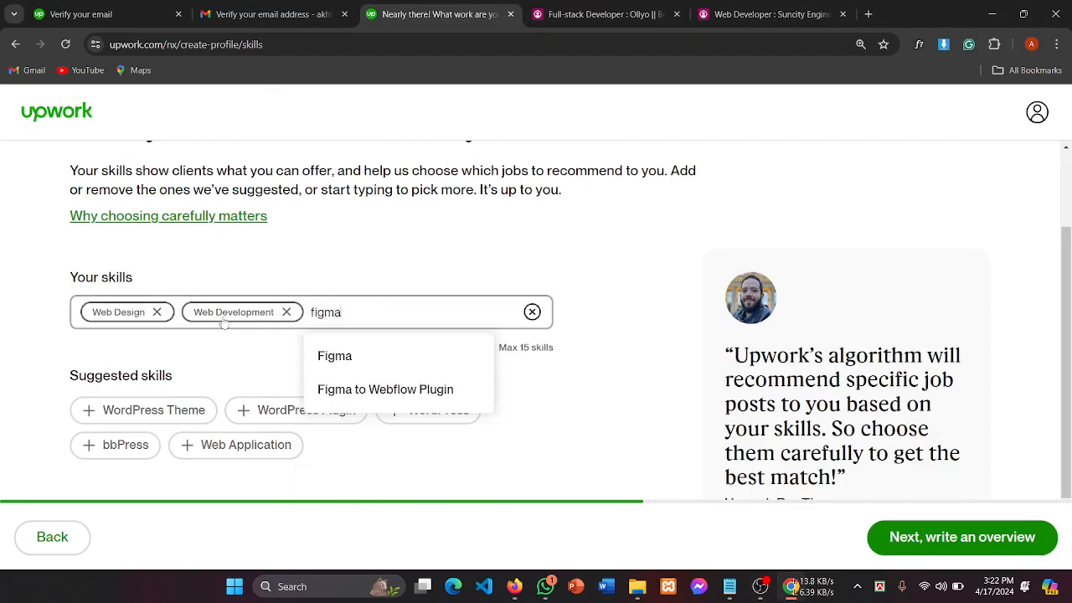
{"action": "type", "text": " to"}
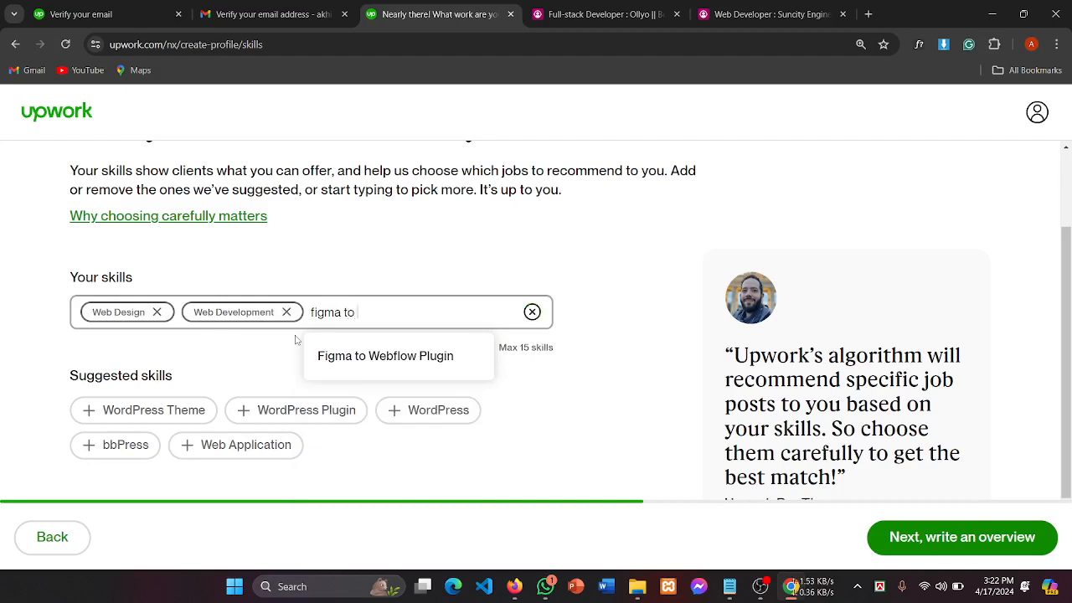
{"action": "type", "text": " htm"}
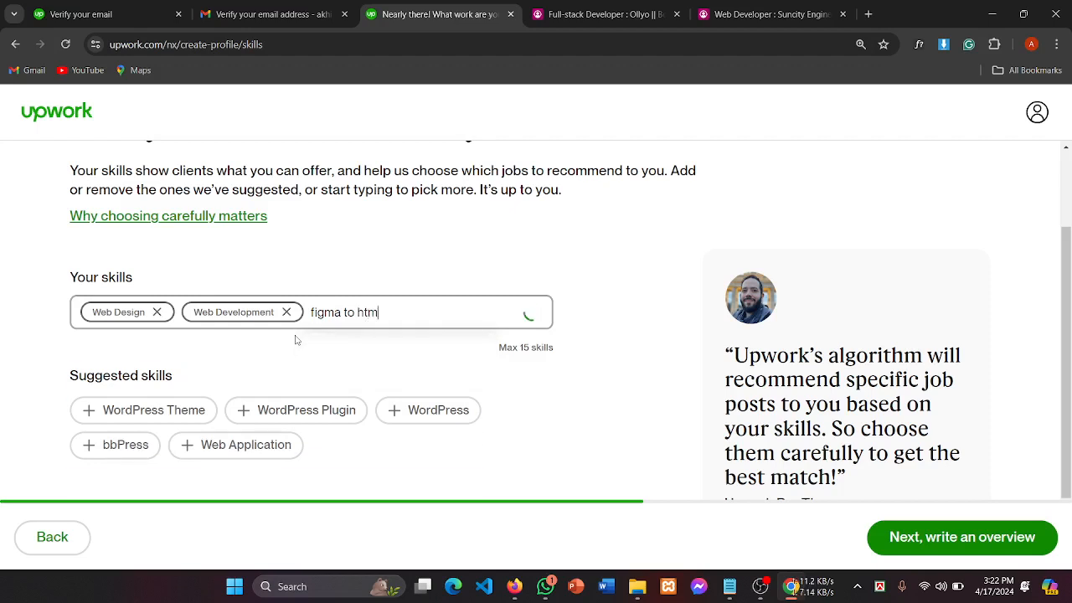
{"action": "type", "text": "l"}
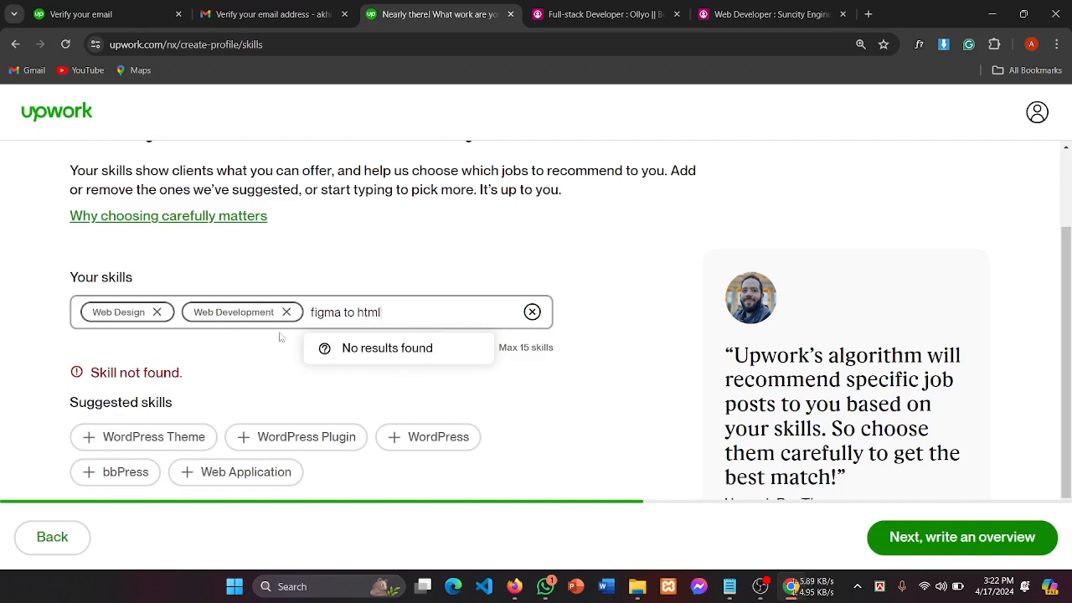
{"action": "scroll", "coordinate": [208, 408], "scroll_direction": "down", "scroll_amount": 1}
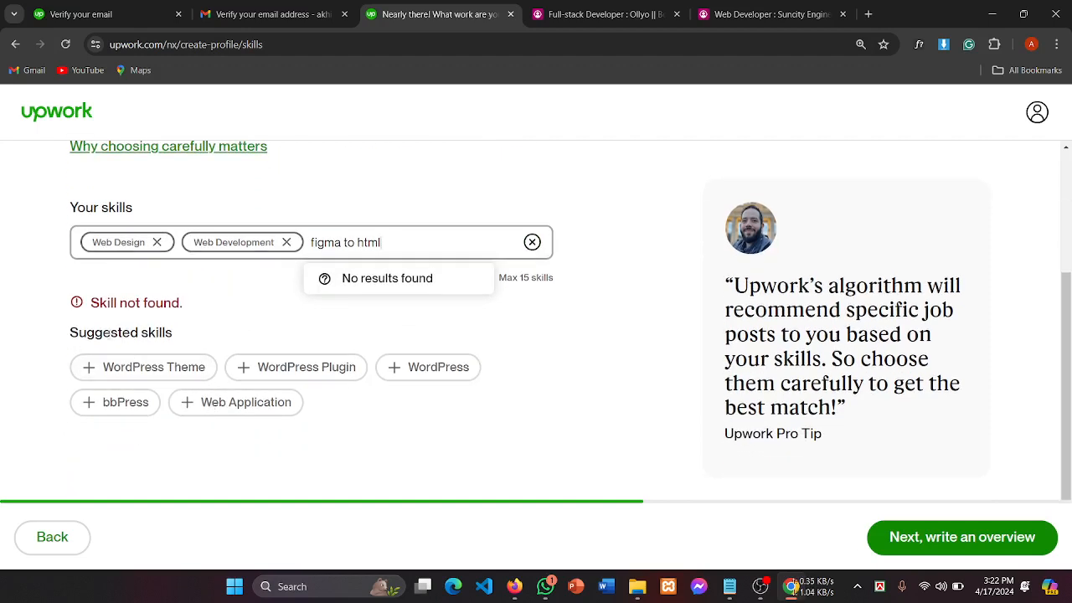
{"action": "left_click", "coordinate": [257, 322]}
{"action": "left_click_drag", "start_coordinate": [382, 242], "coordinate": [317, 242]}
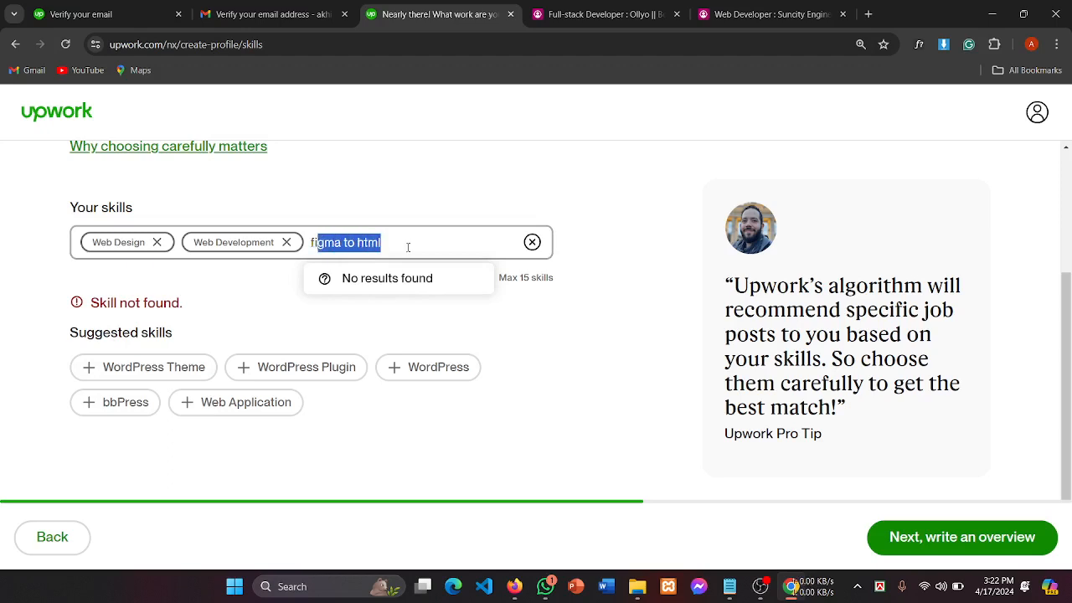
{"action": "left_click", "coordinate": [357, 242]}
{"action": "key", "text": "BackSpace"}
{"action": "key", "text": "BackSpace"}
{"action": "key", "text": "BackSpace"}
{"action": "key", "text": "BackSpace"}
{"action": "key", "text": "BackSpace"}
{"action": "key", "text": "BackSpace"}
{"action": "key", "text": "BackSpace"}
{"action": "key", "text": "BackSpace"}
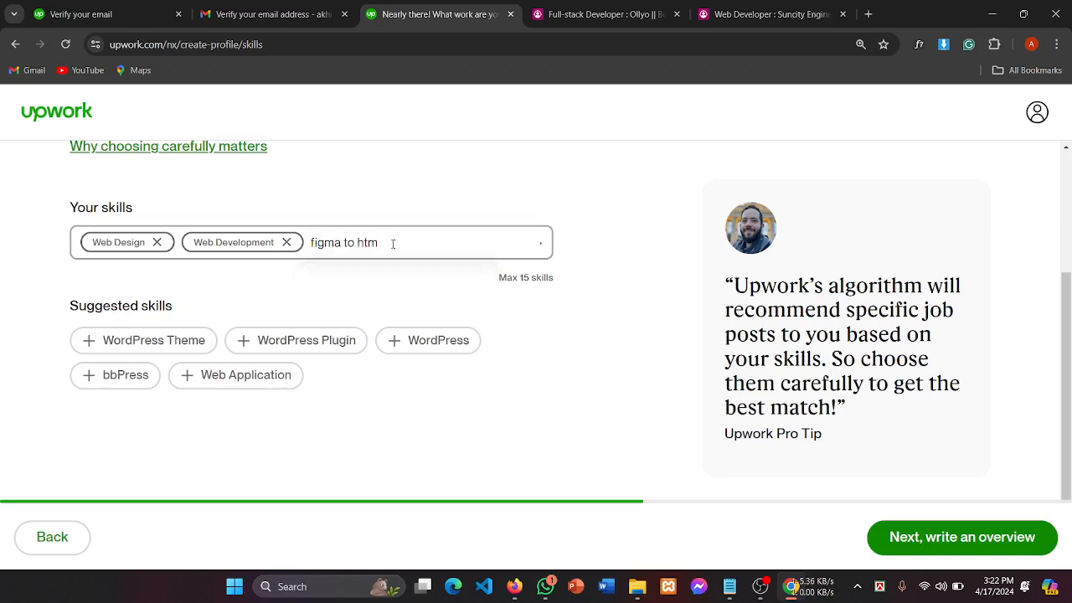
{"action": "key", "text": "BackSpace"}
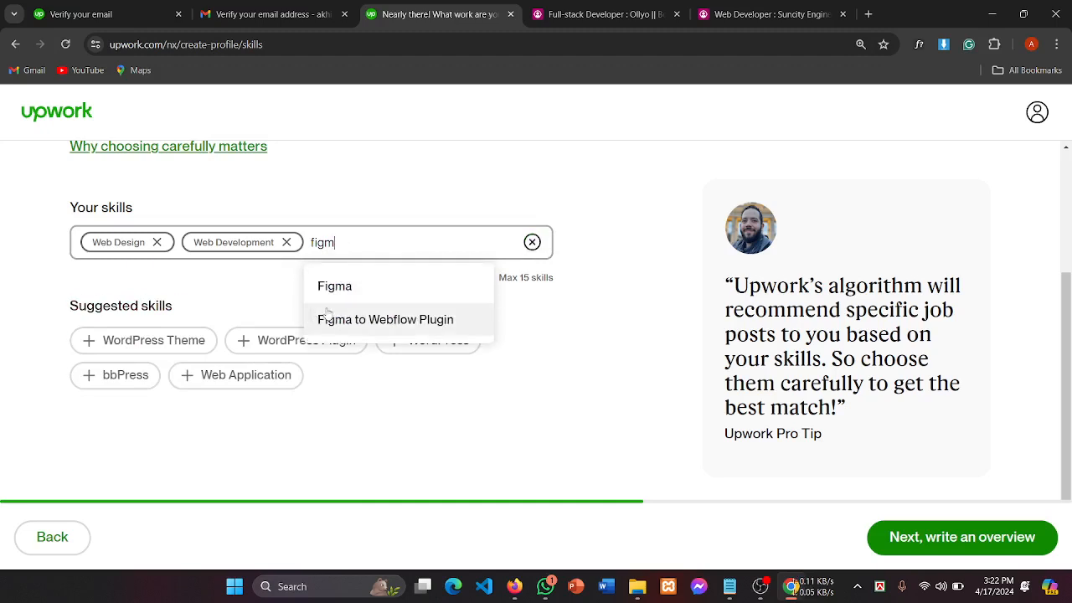
{"action": "left_click", "coordinate": [401, 327]}
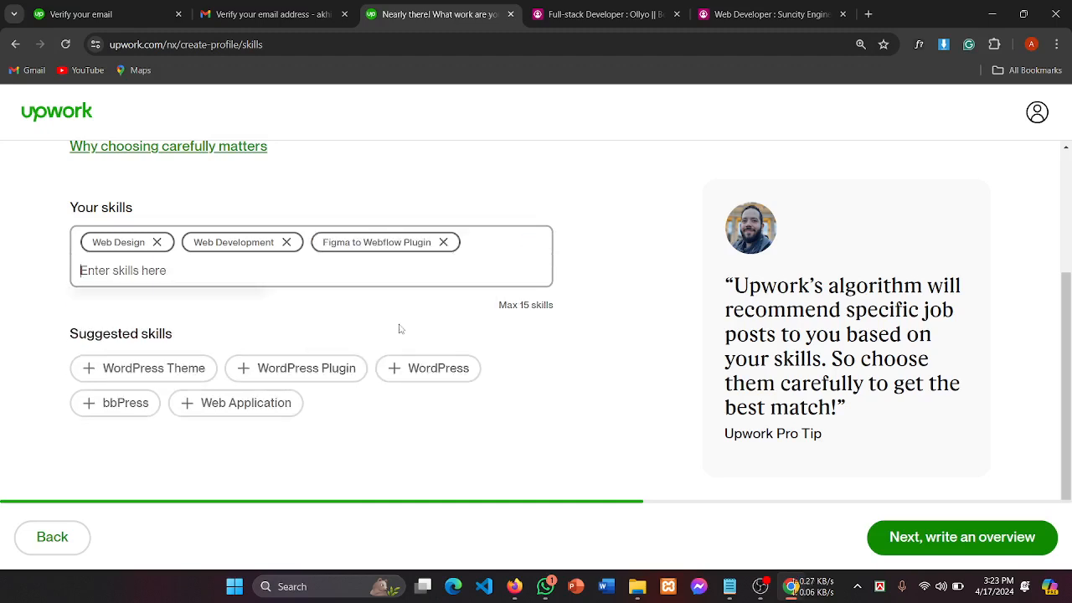
{"action": "left_click", "coordinate": [444, 242]}
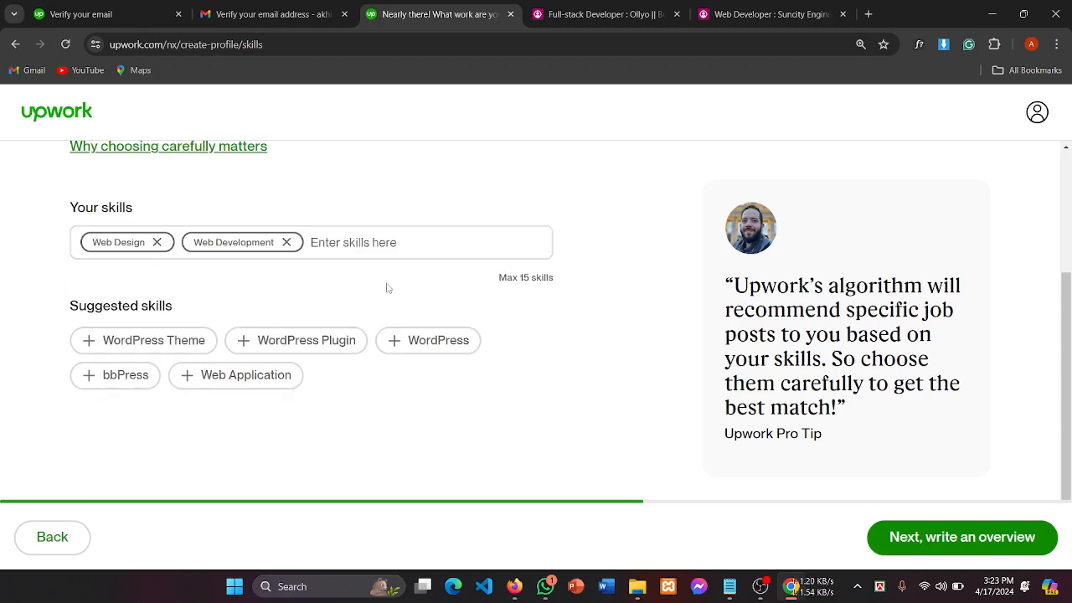
{"action": "type", "text": "fiv"}
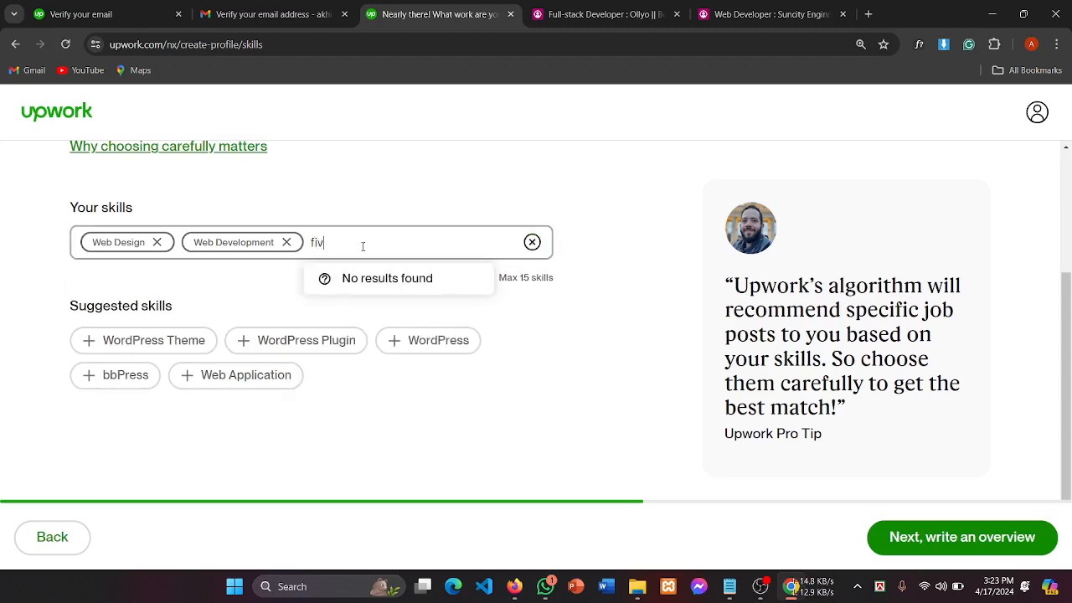
{"action": "key", "text": "BackSpace"}
{"action": "type", "text": "gma "}
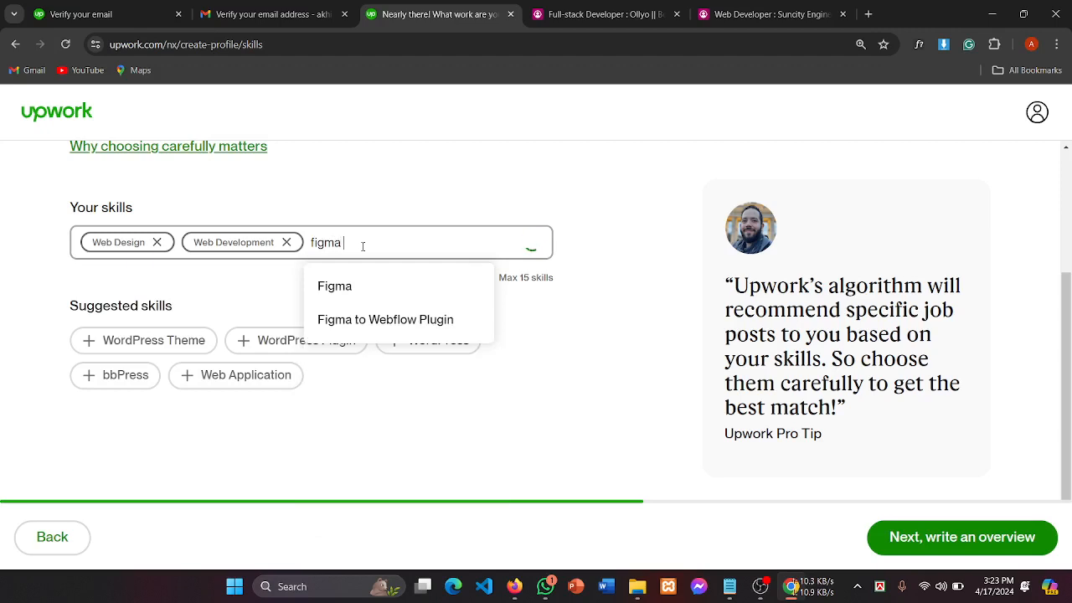
{"action": "type", "text": "to wp"}
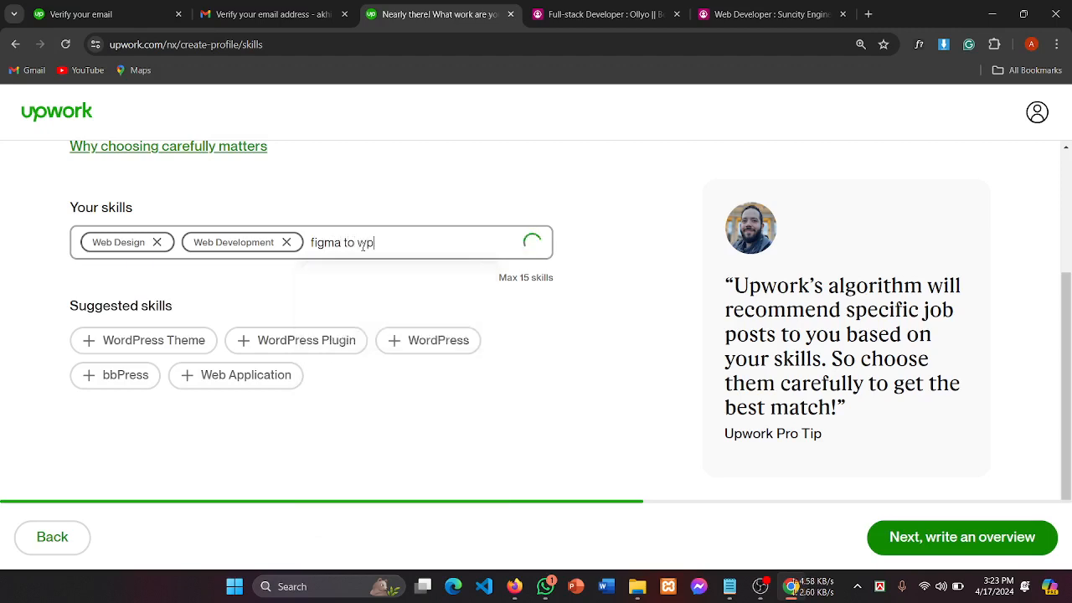
{"action": "key", "text": "BackSpace"}
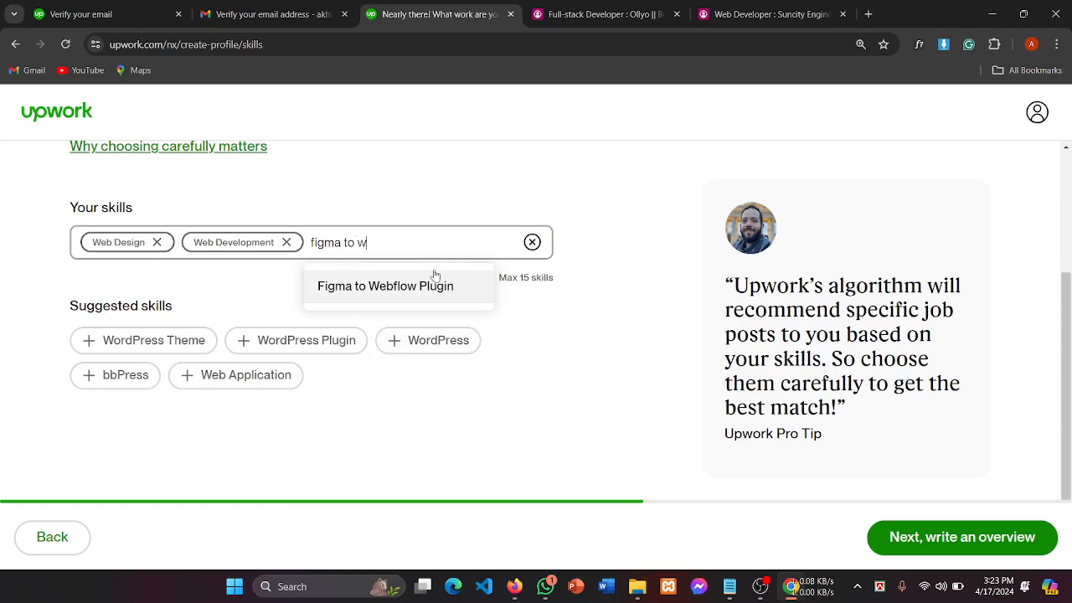
{"action": "key", "text": "BackSpace"}
{"action": "key", "text": "BackSpace"}
{"action": "key", "text": "BackSpace"}
{"action": "key", "text": "BackSpace"}
{"action": "key", "text": "BackSpace"}
{"action": "key", "text": "BackSpace"}
{"action": "key", "text": "BackSpace"}
{"action": "key", "text": "BackSpace"}
{"action": "key", "text": "BackSpace"}
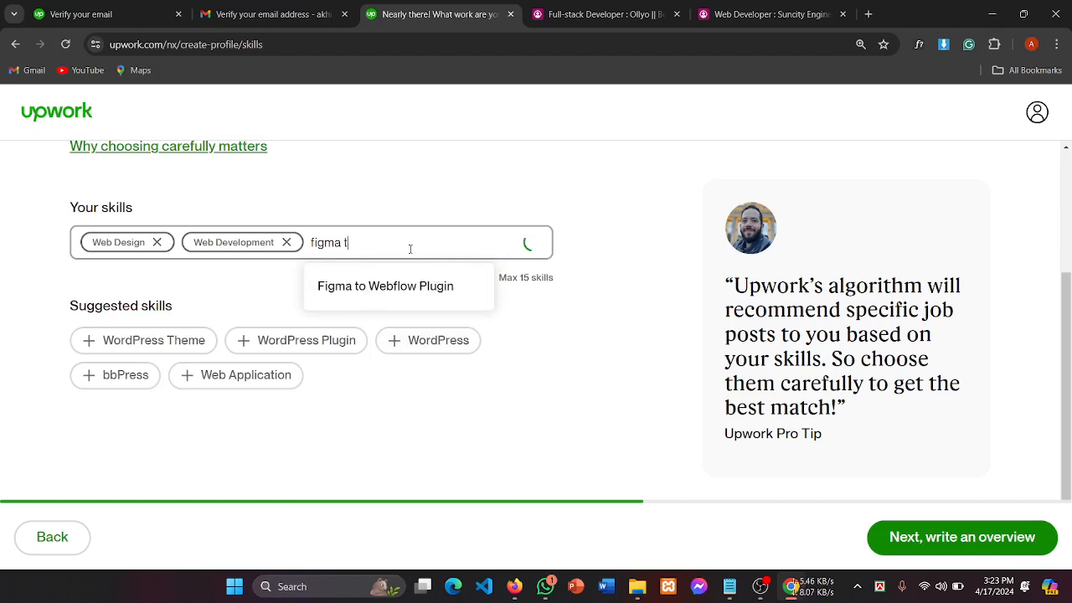
{"action": "key", "text": "BackSpace"}
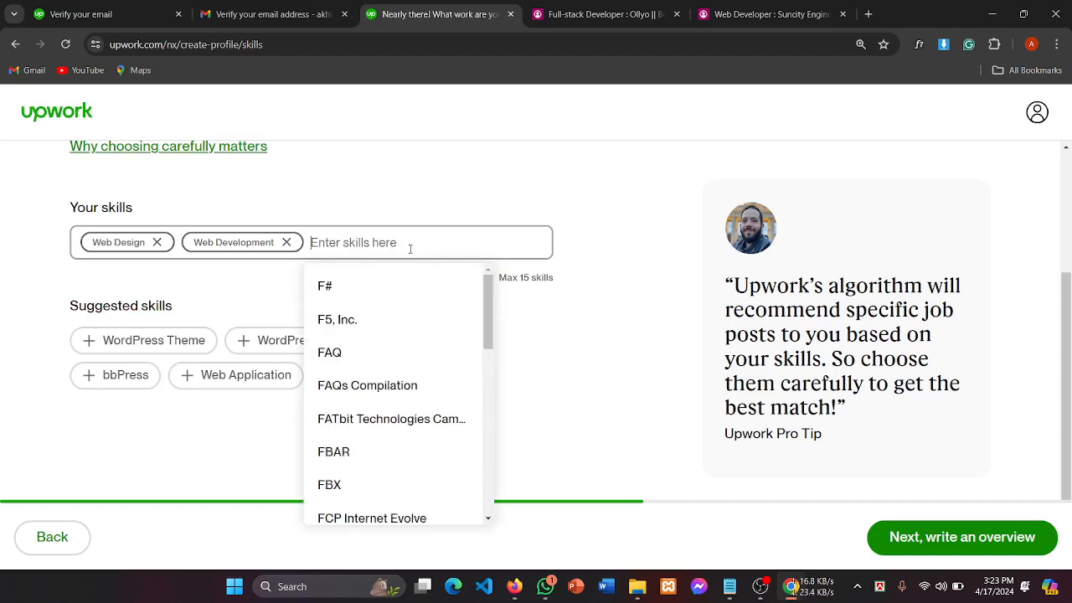
Step: Search 'psd to' in the skills box, fixing the typos, and add PSD to HTML
{"action": "type", "text": "ph"}
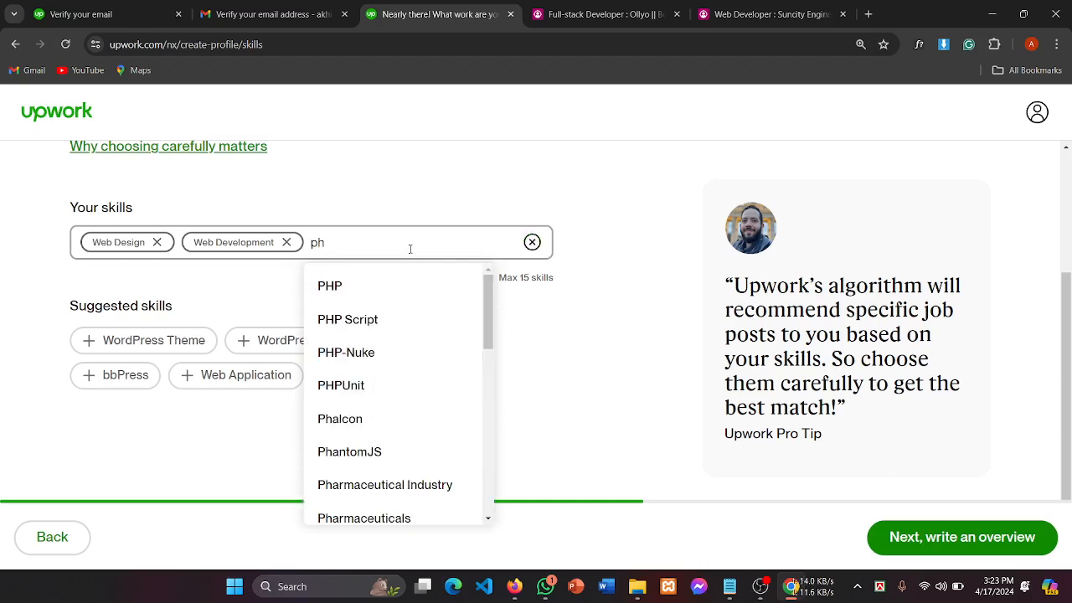
{"action": "key", "text": "BackSpace"}
{"action": "type", "text": "sd"}
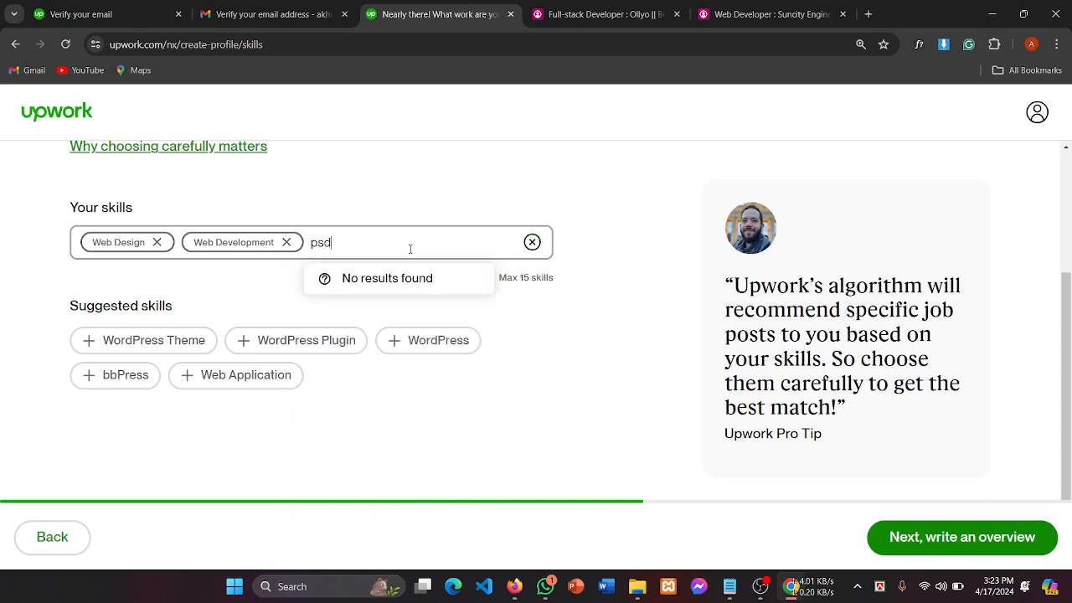
{"action": "type", "text": "to"}
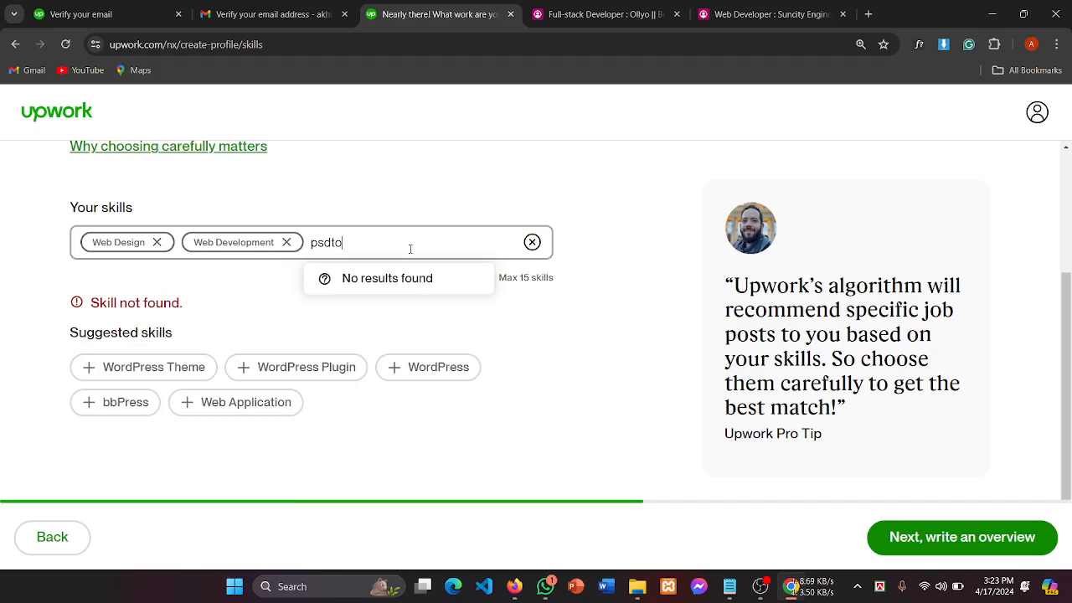
{"action": "key", "text": "BackSpace"}
{"action": "type", "text": "to"}
{"action": "left_click", "coordinate": [367, 247]}
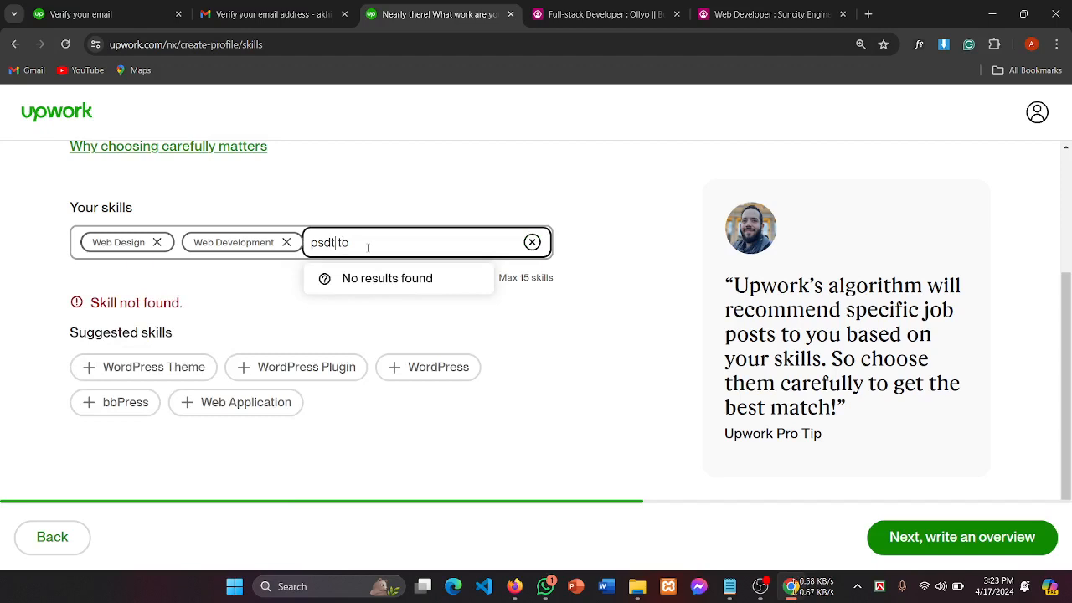
{"action": "key", "text": "BackSpace"}
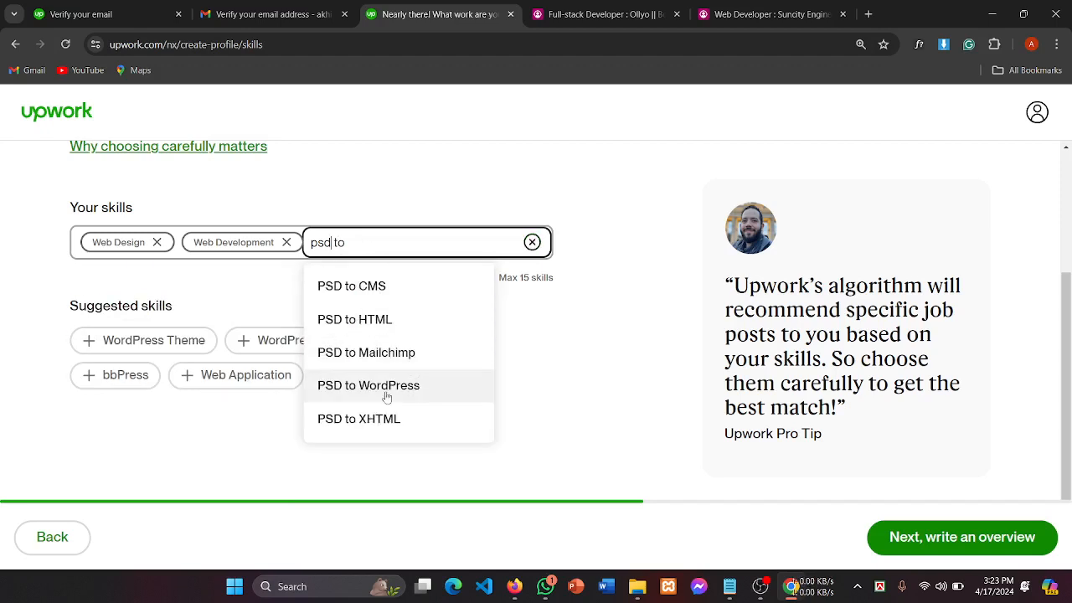
{"action": "left_click", "coordinate": [376, 323]}
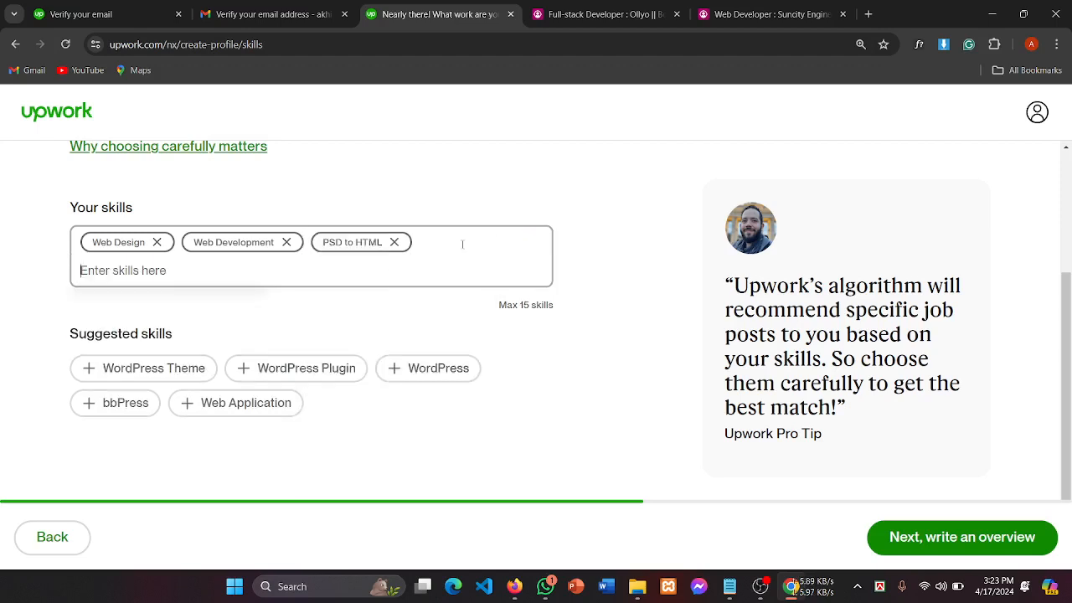
Step: Add PSD to WordPress and XD to HTML as skills
{"action": "type", "text": "psd to"}
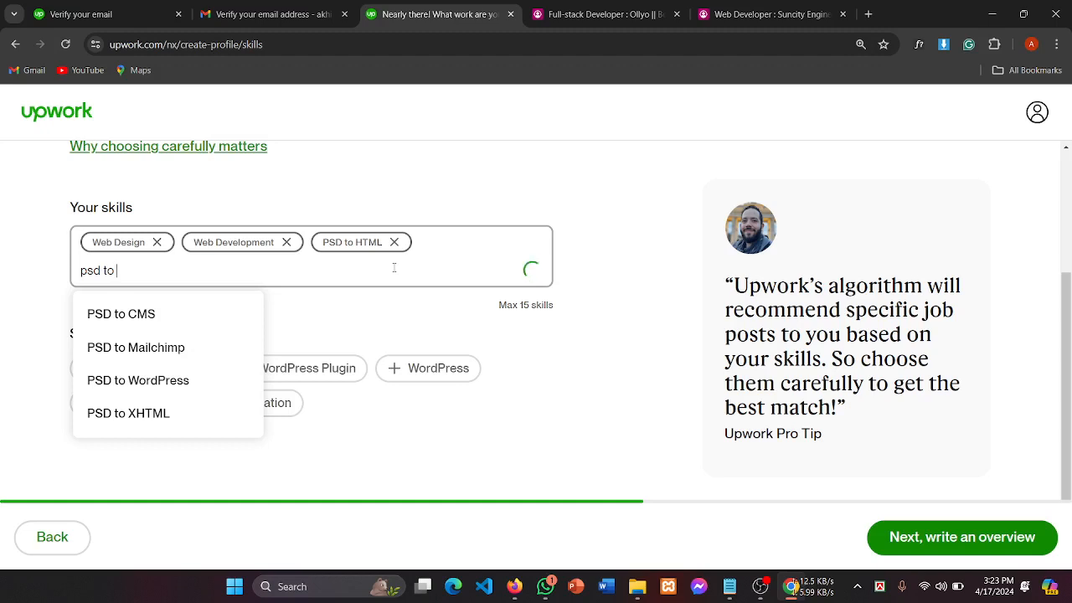
{"action": "left_click", "coordinate": [164, 387]}
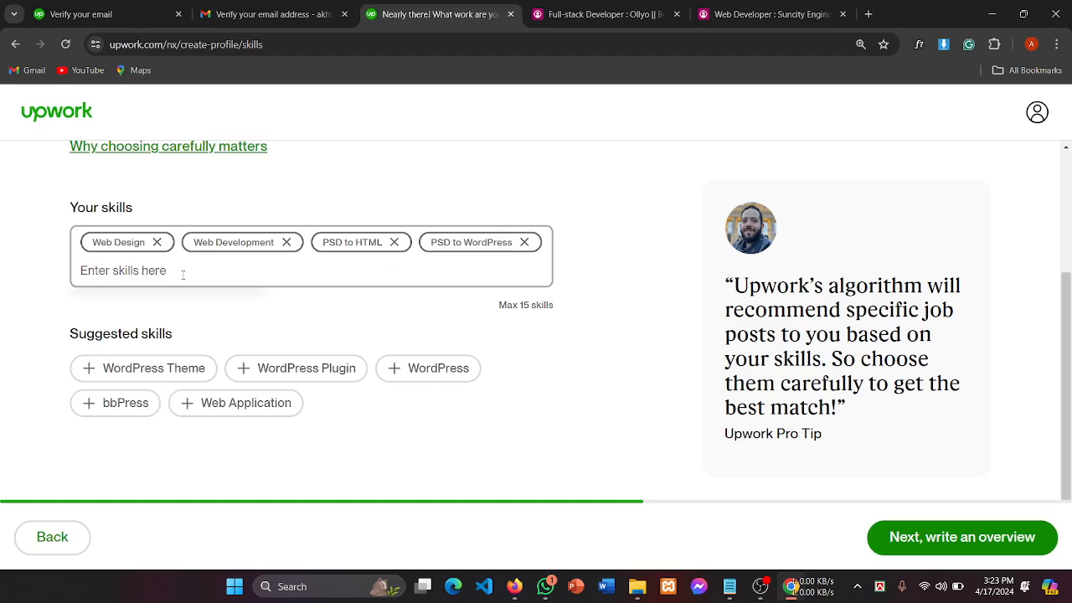
{"action": "type", "text": "xd"}
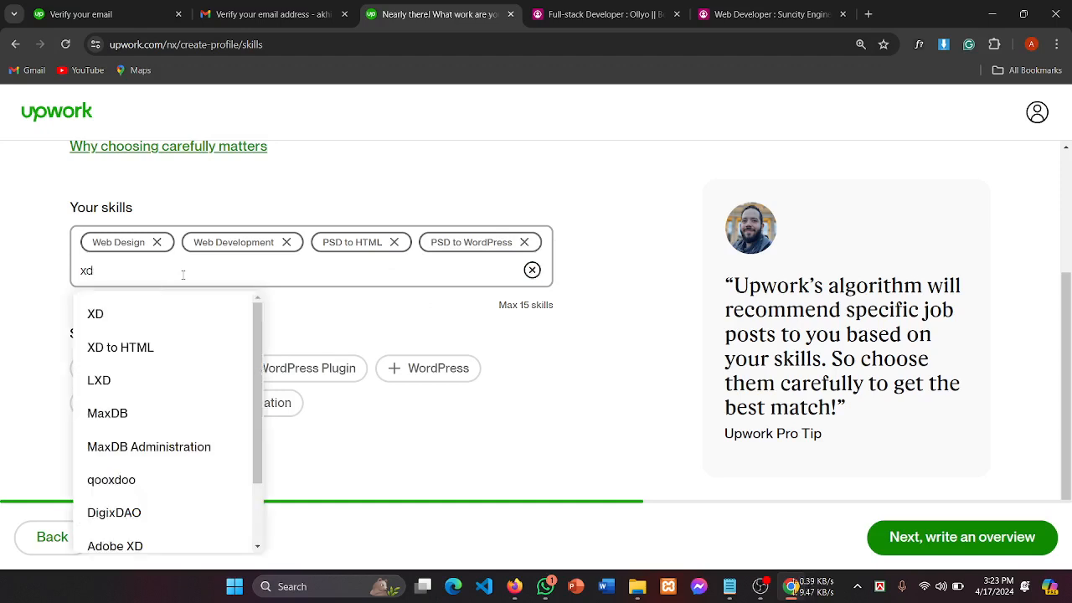
{"action": "type", "text": " to"}
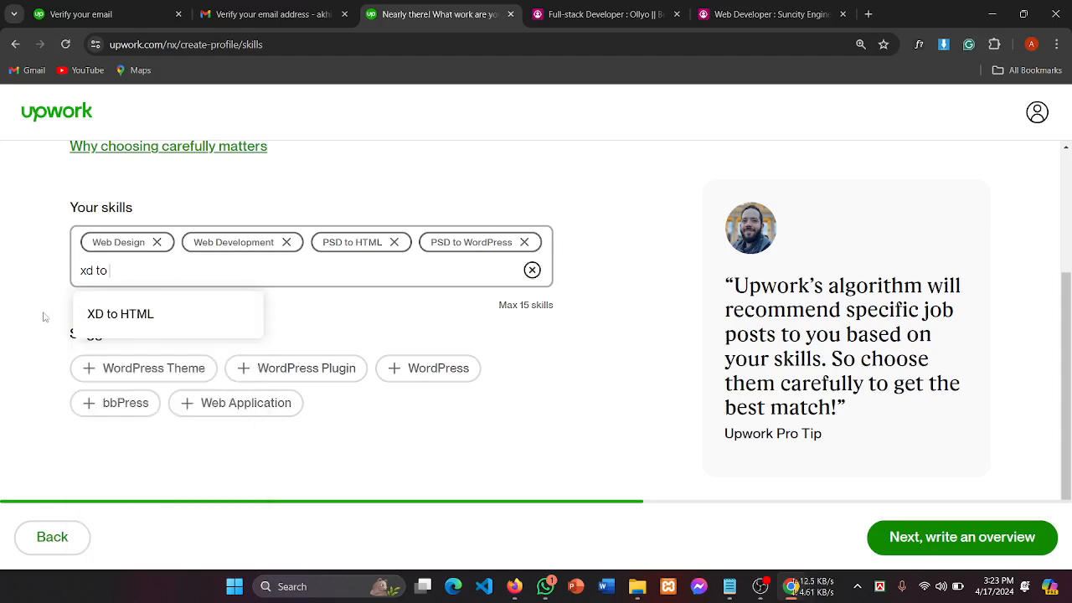
{"action": "left_click", "coordinate": [118, 325]}
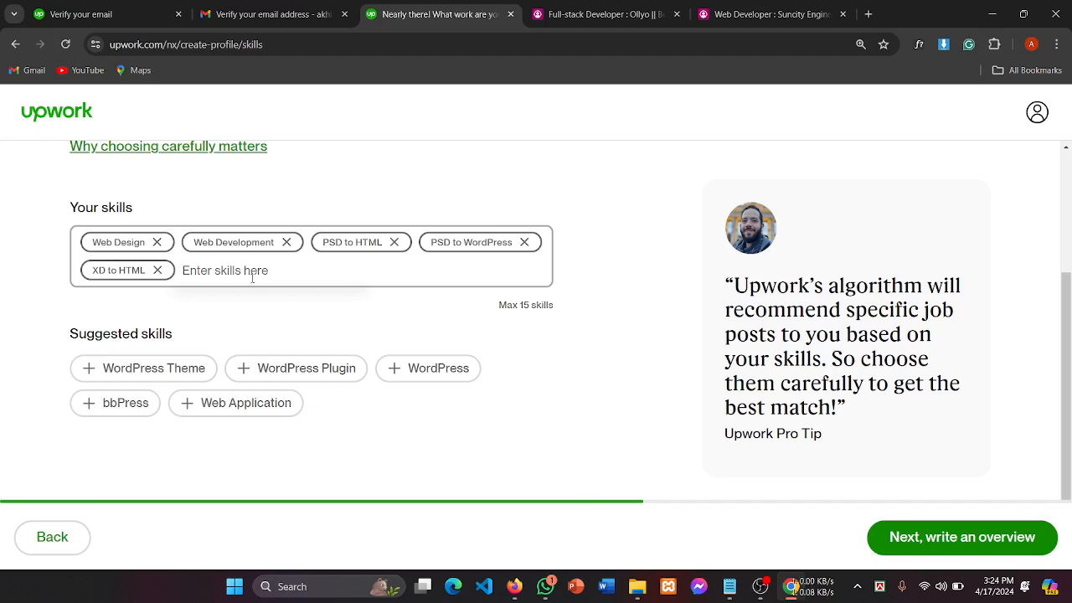
Step: Search 'web' skills, then add and remove the mistaken Web & Mobile Design Consultation
{"action": "type", "text": "web"}
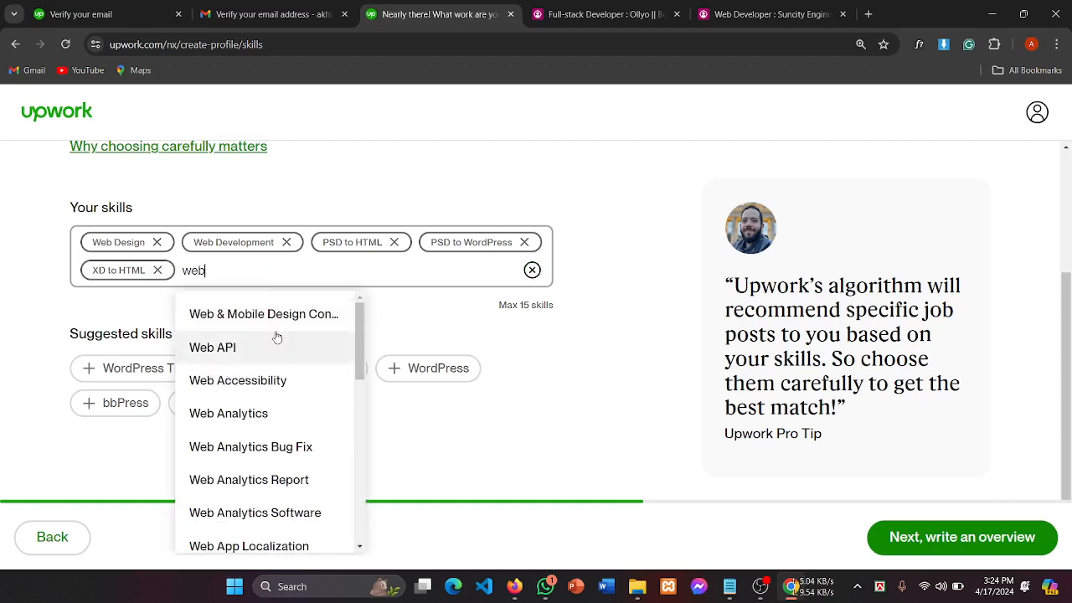
{"action": "scroll", "coordinate": [275, 436], "scroll_direction": "down", "scroll_amount": 1}
{"action": "scroll", "coordinate": [274, 436], "scroll_direction": "down", "scroll_amount": 2}
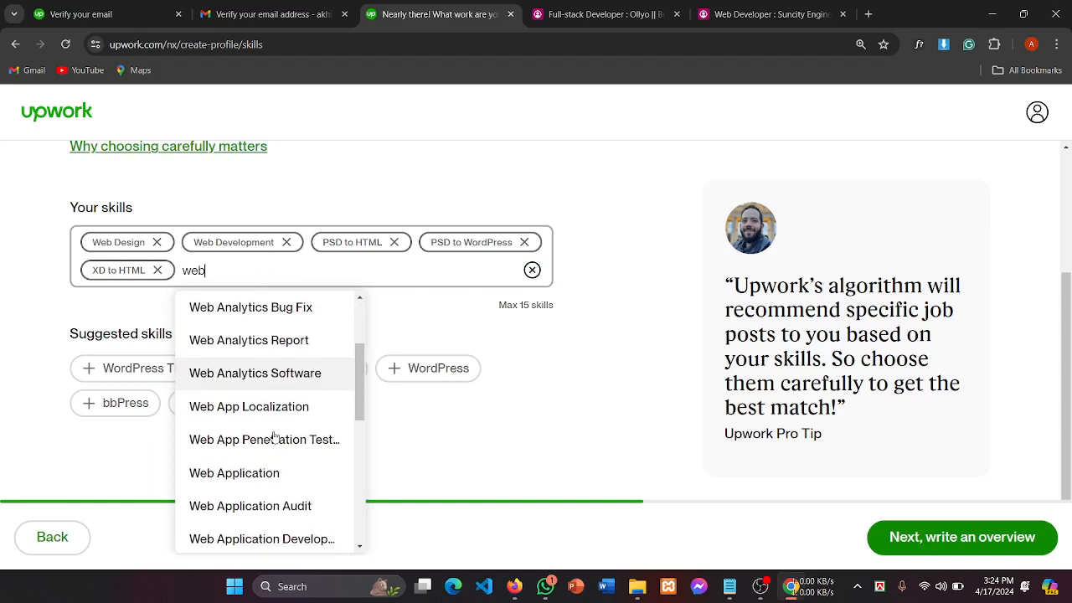
{"action": "scroll", "coordinate": [294, 440], "scroll_direction": "down", "scroll_amount": 4}
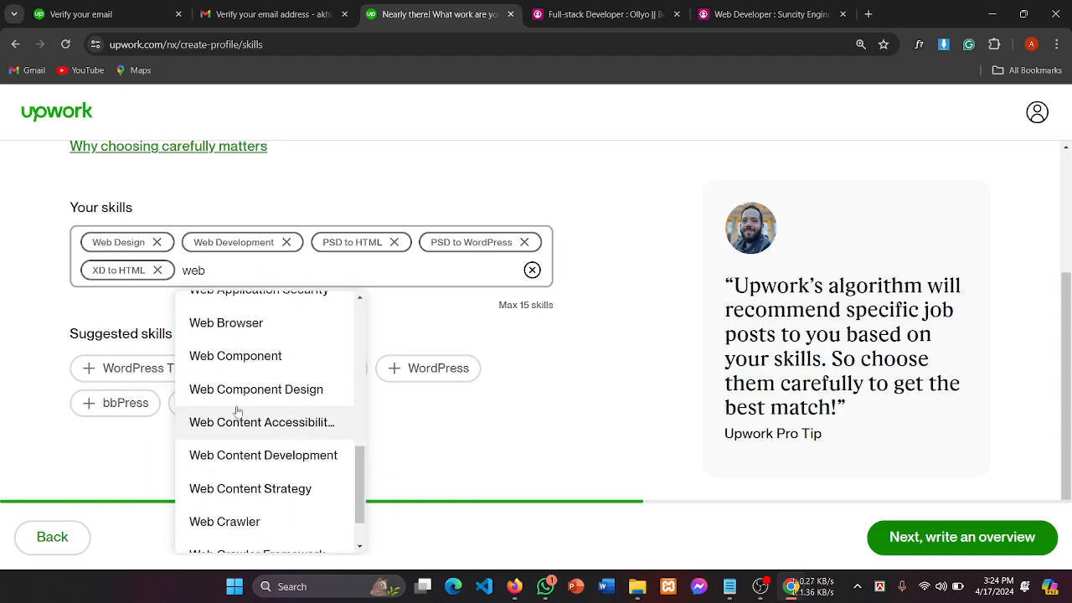
{"action": "scroll", "coordinate": [282, 403], "scroll_direction": "down", "scroll_amount": 1}
{"action": "scroll", "coordinate": [280, 394], "scroll_direction": "down", "scroll_amount": 1}
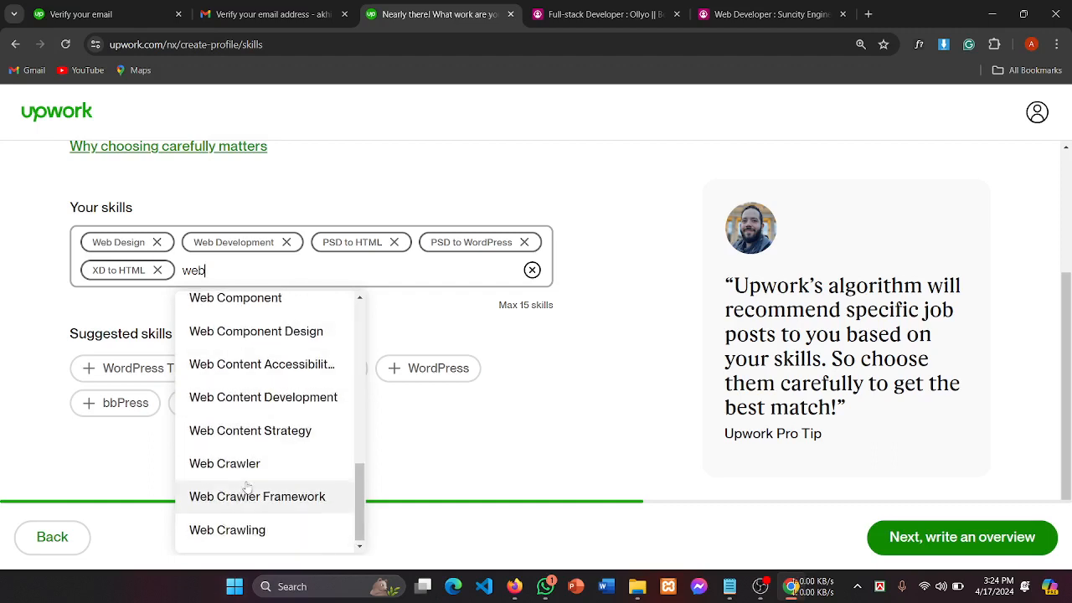
{"action": "scroll", "coordinate": [248, 488], "scroll_direction": "up", "scroll_amount": 10}
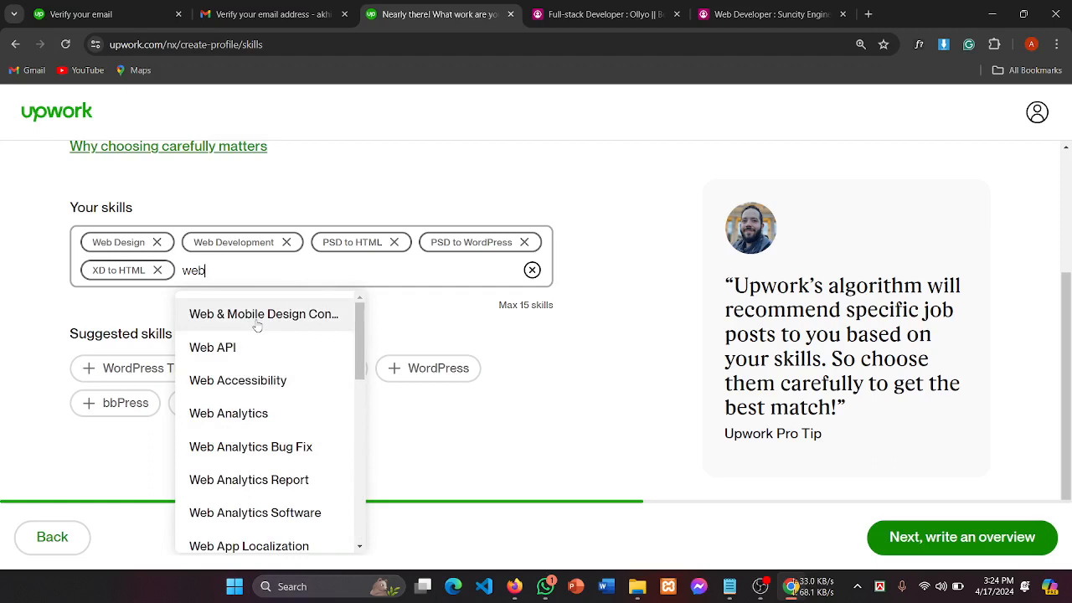
{"action": "left_click", "coordinate": [298, 326]}
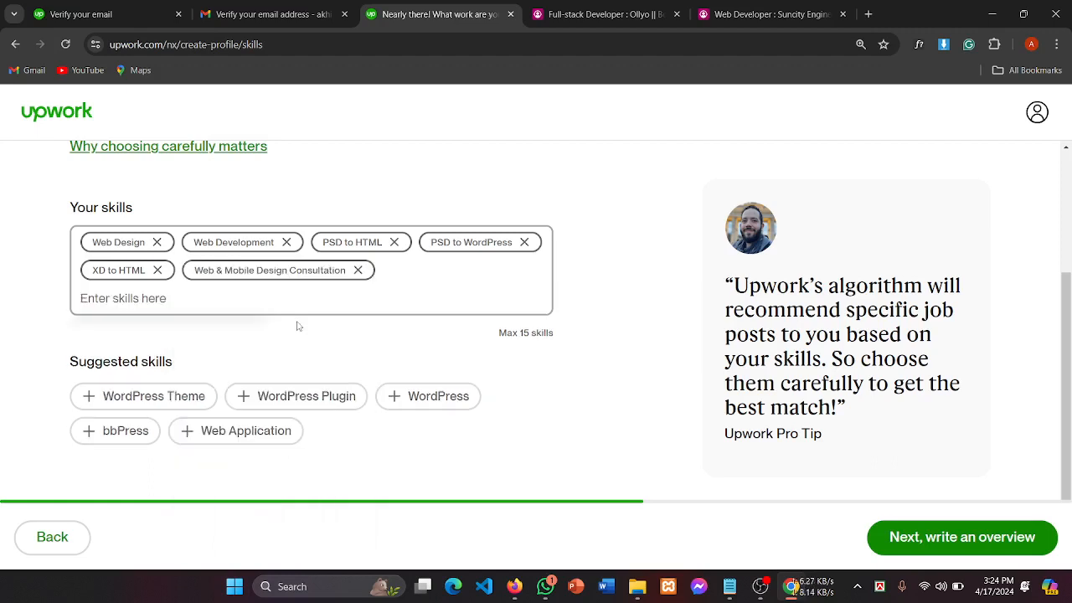
{"action": "left_click", "coordinate": [357, 270]}
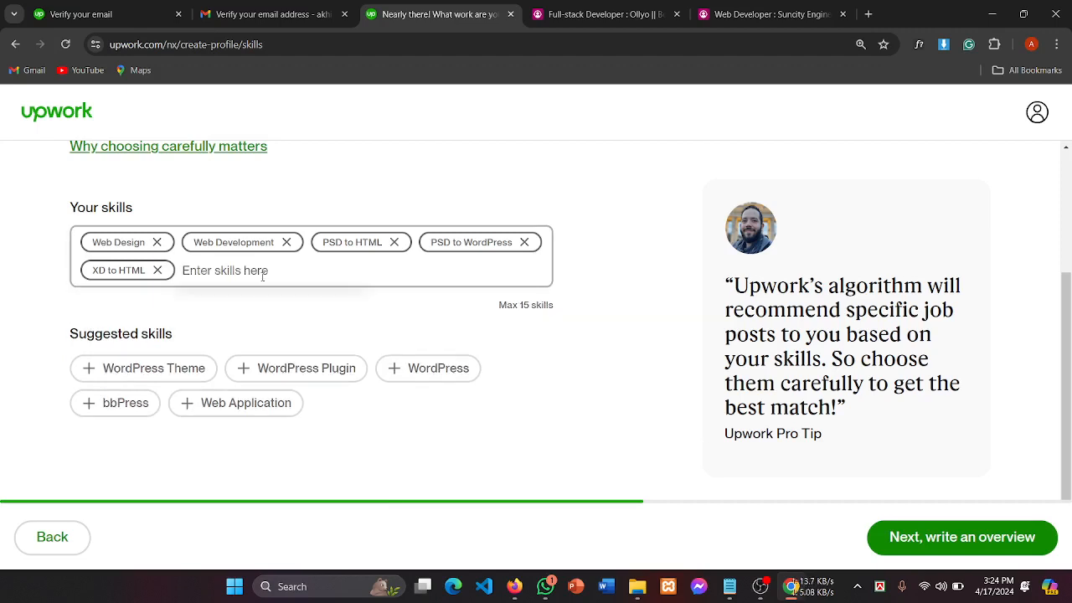
Step: Search 'web' again and add Web Application Development as the sixth skill
{"action": "type", "text": "web"}
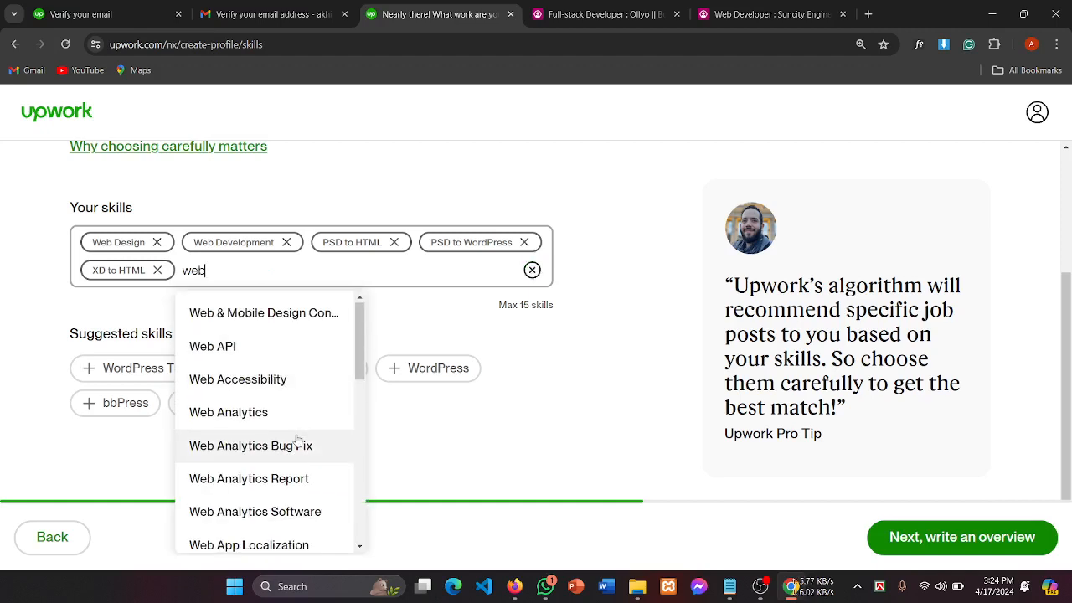
{"action": "scroll", "coordinate": [299, 442], "scroll_direction": "down", "scroll_amount": 4}
{"action": "scroll", "coordinate": [297, 441], "scroll_direction": "down", "scroll_amount": 3}
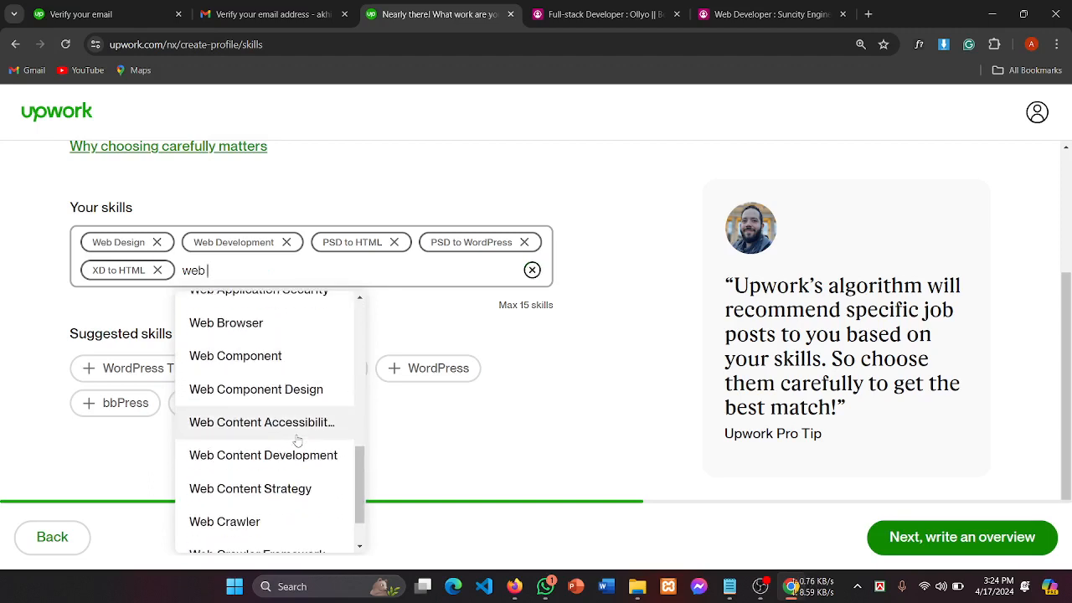
{"action": "scroll", "coordinate": [298, 442], "scroll_direction": "down", "scroll_amount": 1}
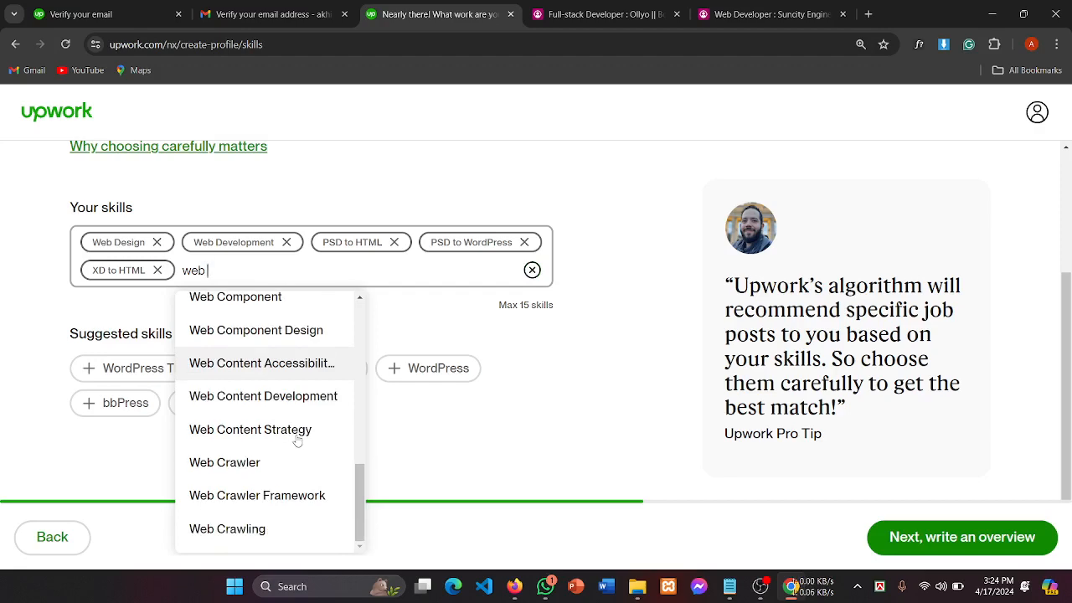
{"action": "scroll", "coordinate": [297, 442], "scroll_direction": "up", "scroll_amount": 5}
{"action": "scroll", "coordinate": [298, 441], "scroll_direction": "up", "scroll_amount": 3}
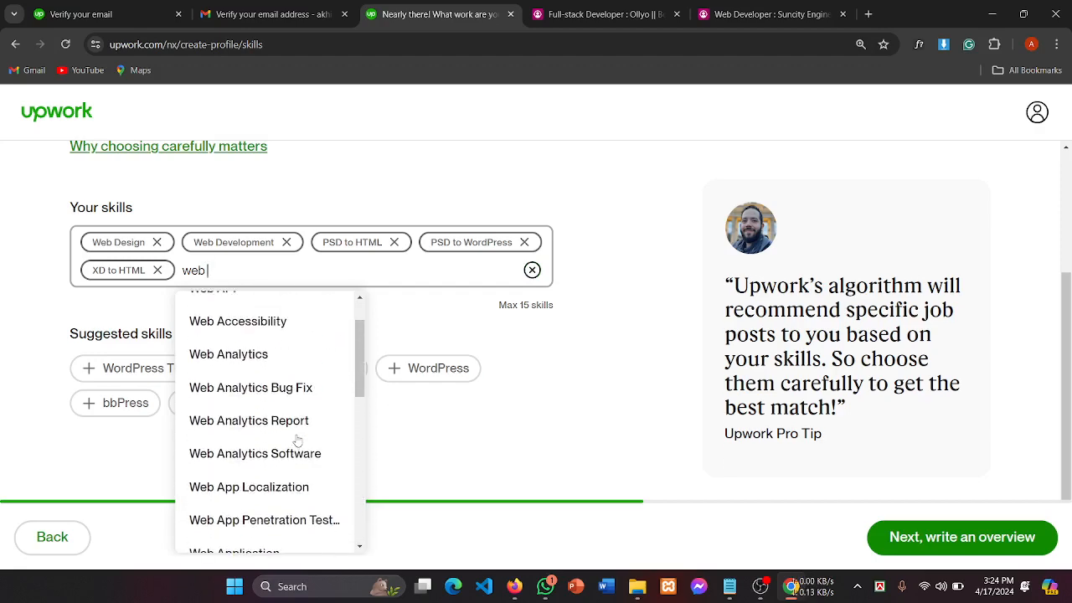
{"action": "scroll", "coordinate": [297, 441], "scroll_direction": "up", "scroll_amount": 3}
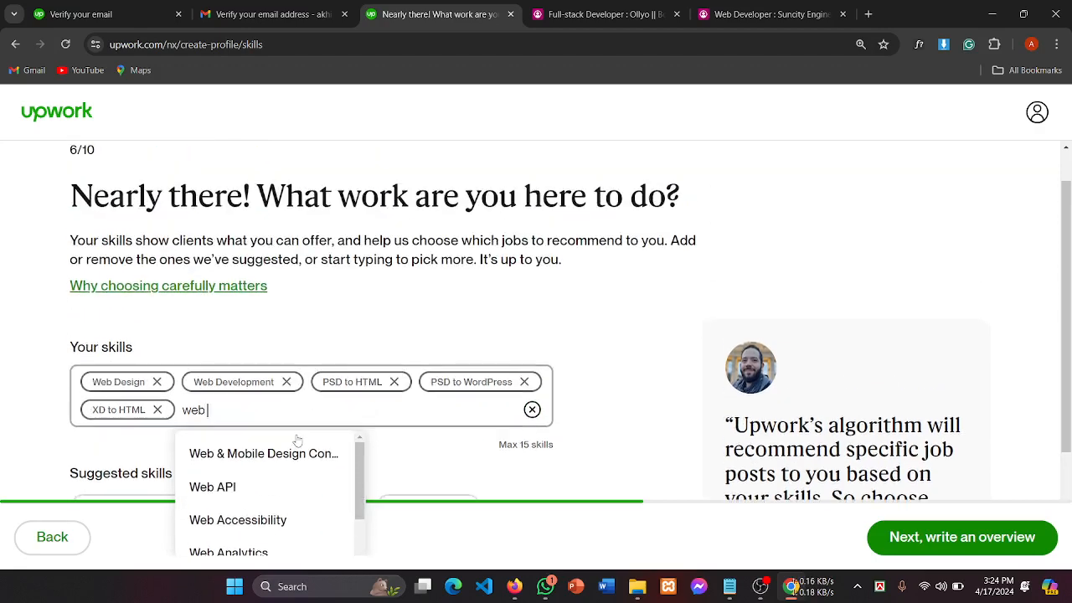
{"action": "scroll", "coordinate": [297, 441], "scroll_direction": "down", "scroll_amount": 5}
{"action": "scroll", "coordinate": [303, 327], "scroll_direction": "down", "scroll_amount": 2}
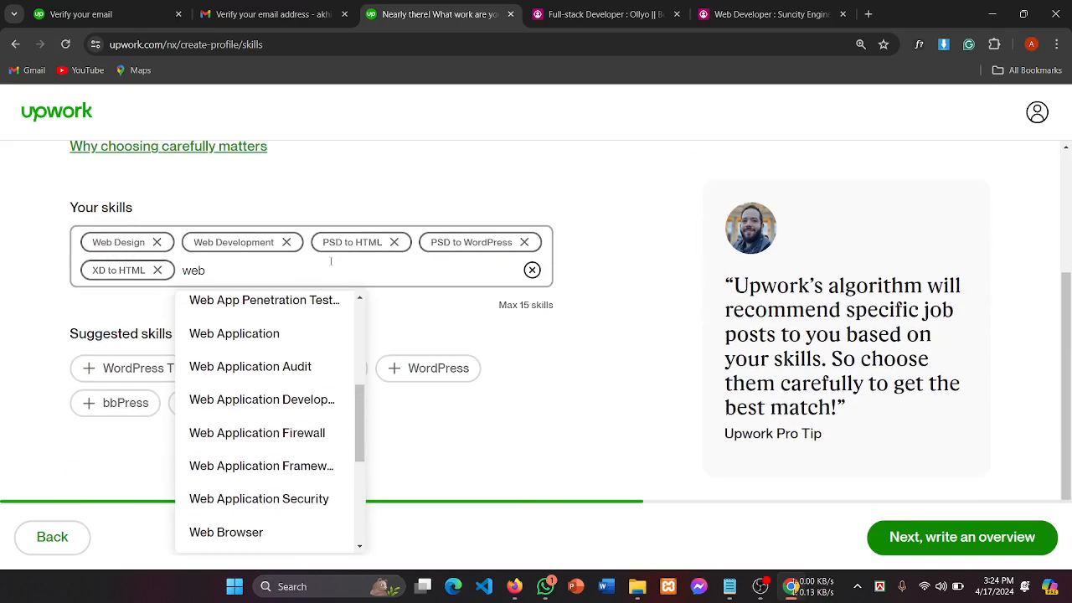
{"action": "scroll", "coordinate": [289, 368], "scroll_direction": "down", "scroll_amount": 1}
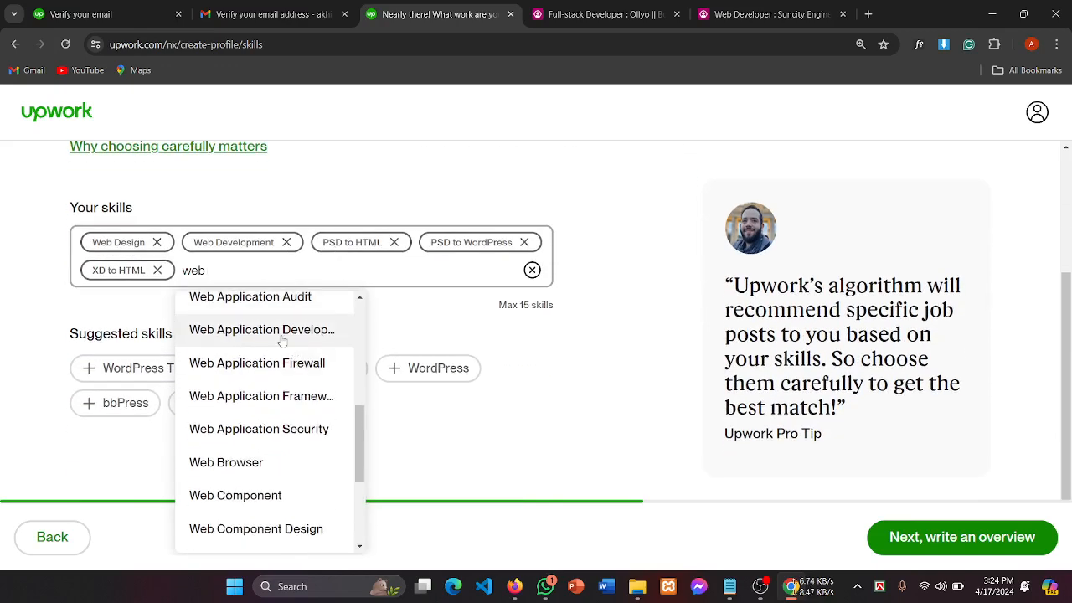
{"action": "left_click", "coordinate": [283, 336]}
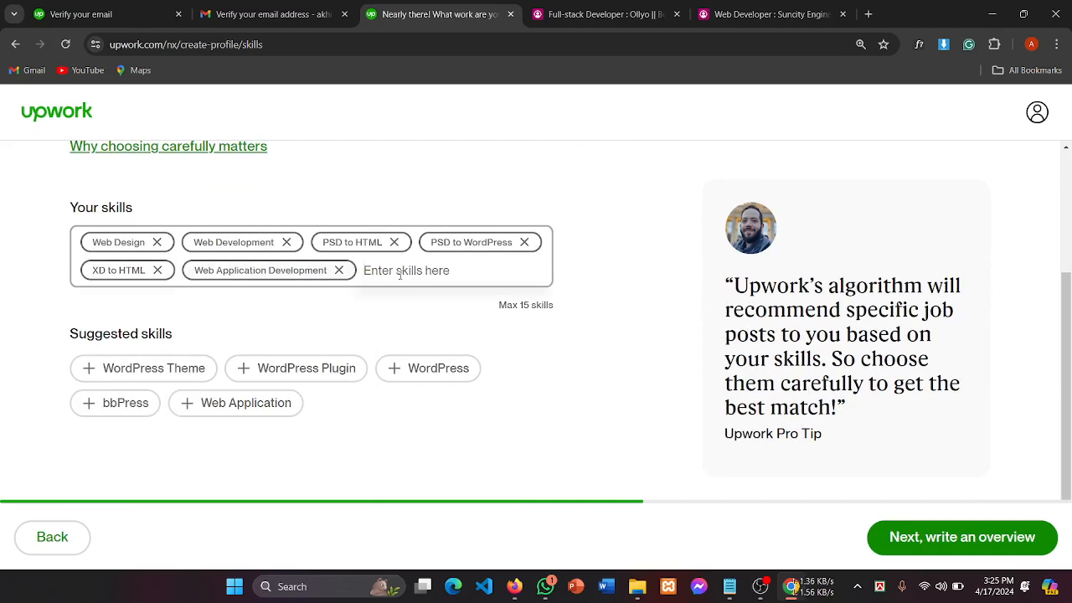
{"action": "scroll", "coordinate": [405, 296], "scroll_direction": "up", "scroll_amount": 2}
{"action": "scroll", "coordinate": [406, 296], "scroll_direction": "down", "scroll_amount": 1}
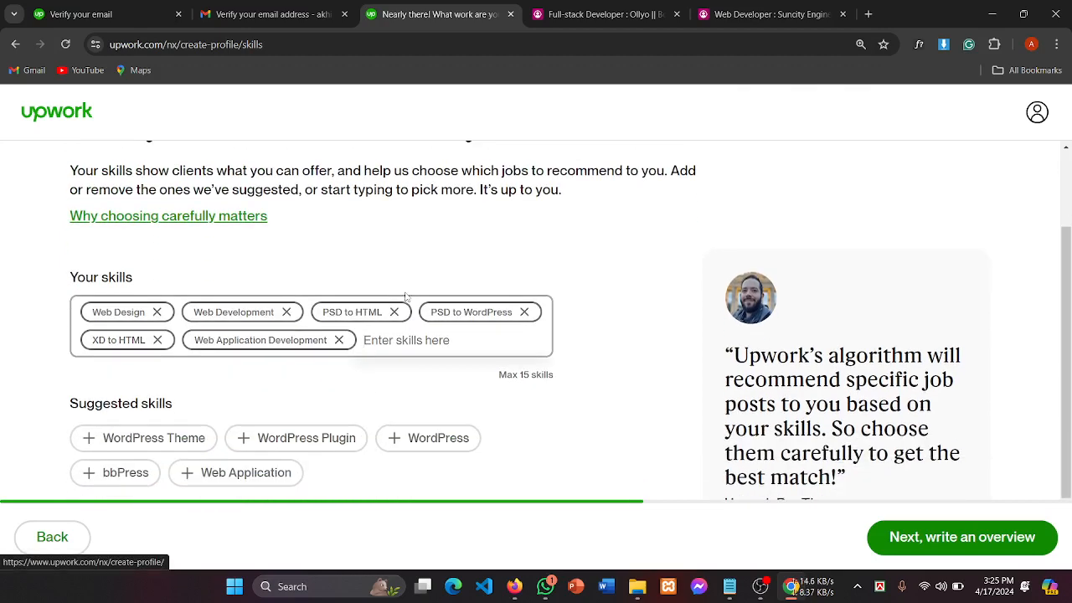
{"action": "scroll", "coordinate": [406, 297], "scroll_direction": "up", "scroll_amount": 1}
{"action": "scroll", "coordinate": [405, 296], "scroll_direction": "down", "scroll_amount": 1}
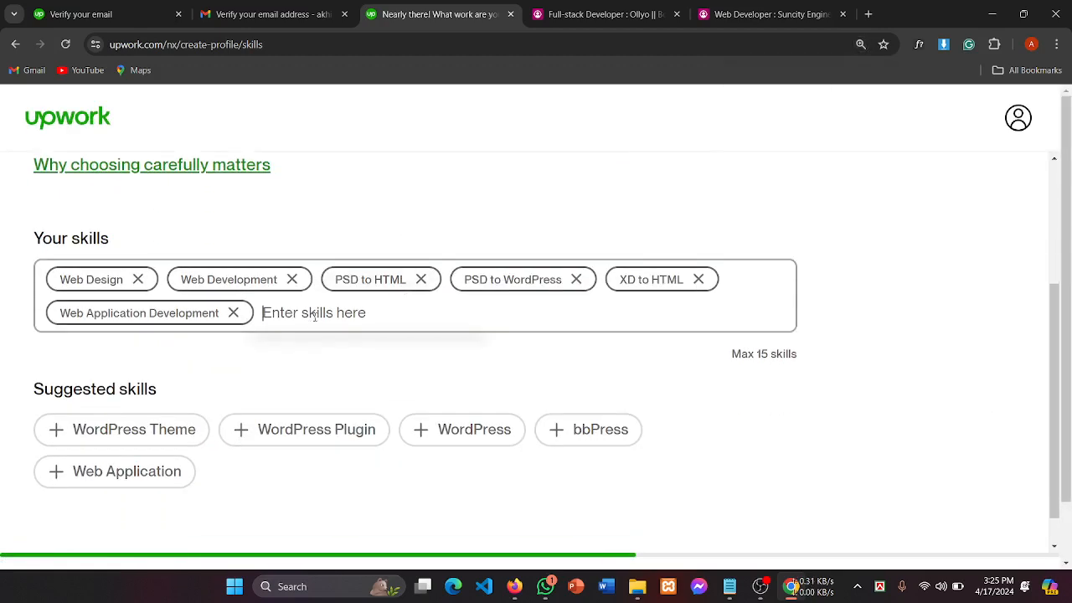
Step: Add HTML5 as a skill, briefly adding then removing Tailwind CSS
{"action": "type", "text": "html"}
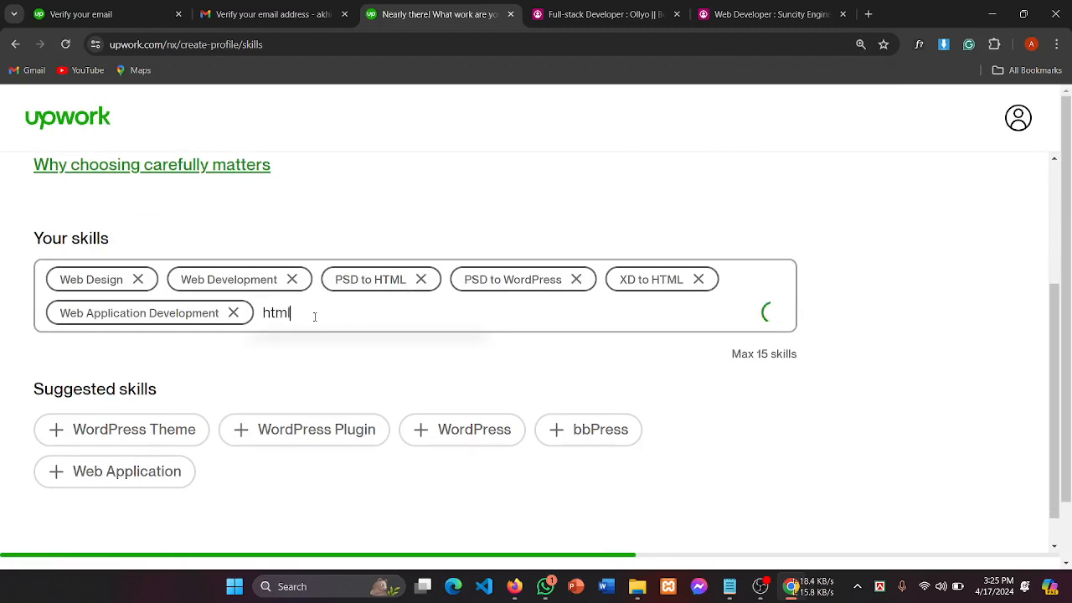
{"action": "scroll", "coordinate": [356, 444], "scroll_direction": "down", "scroll_amount": 2}
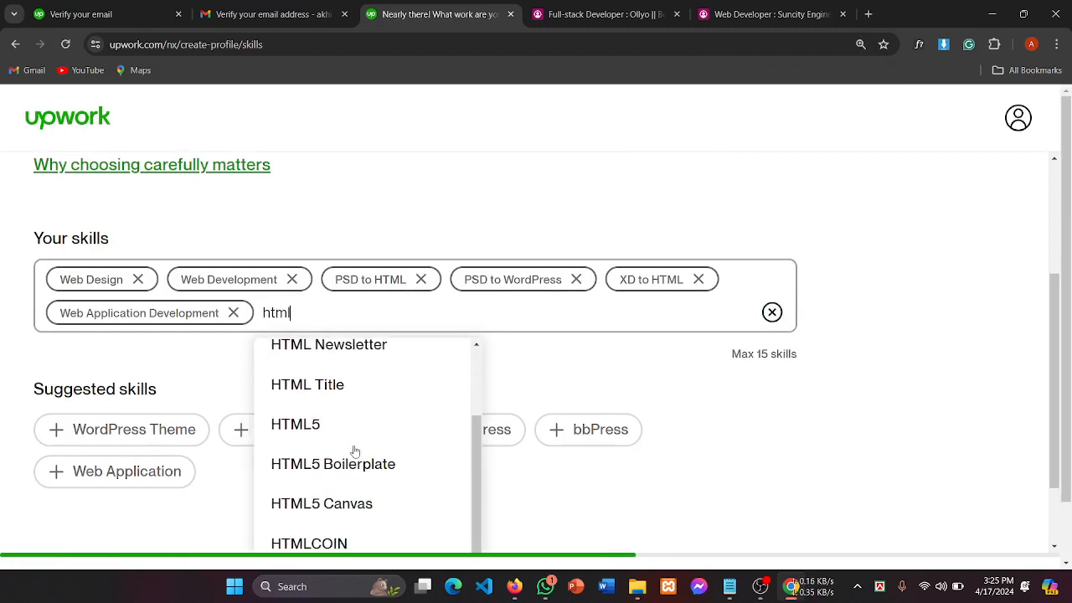
{"action": "left_click", "coordinate": [312, 433]}
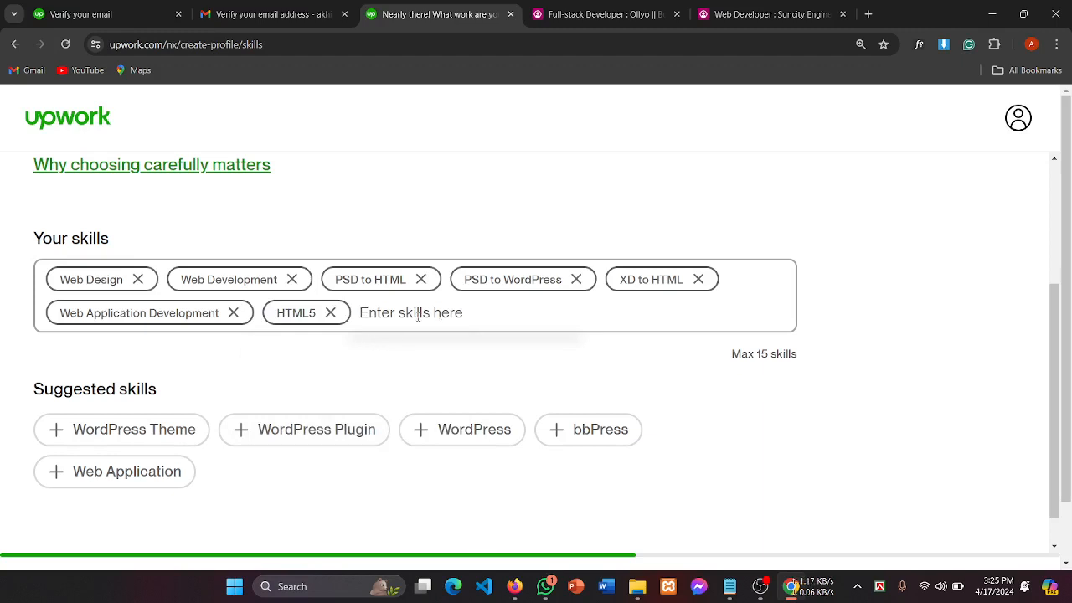
{"action": "type", "text": "css"}
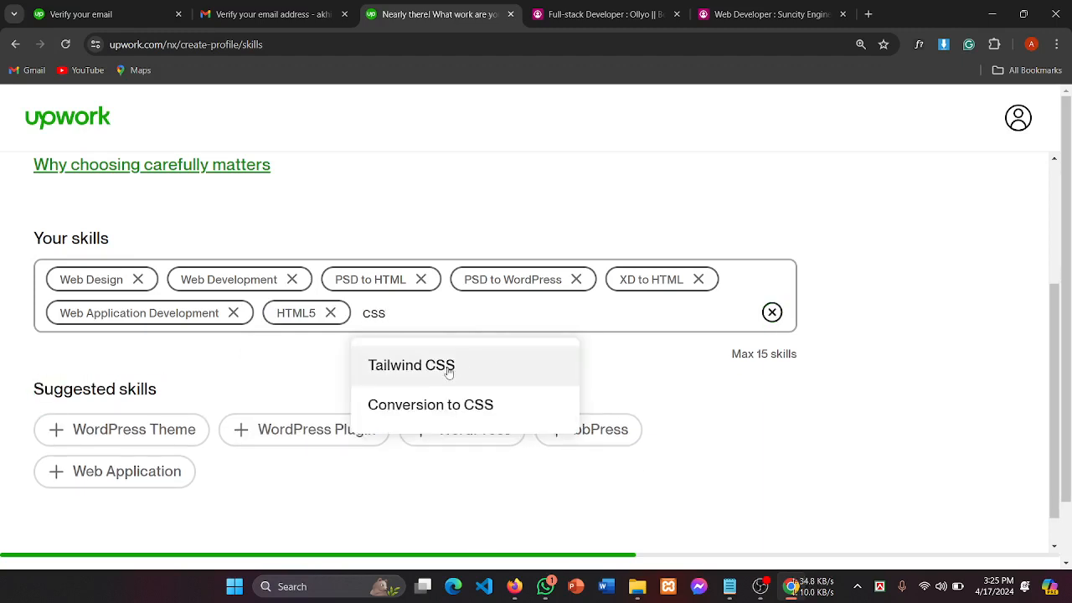
{"action": "left_click", "coordinate": [413, 373]}
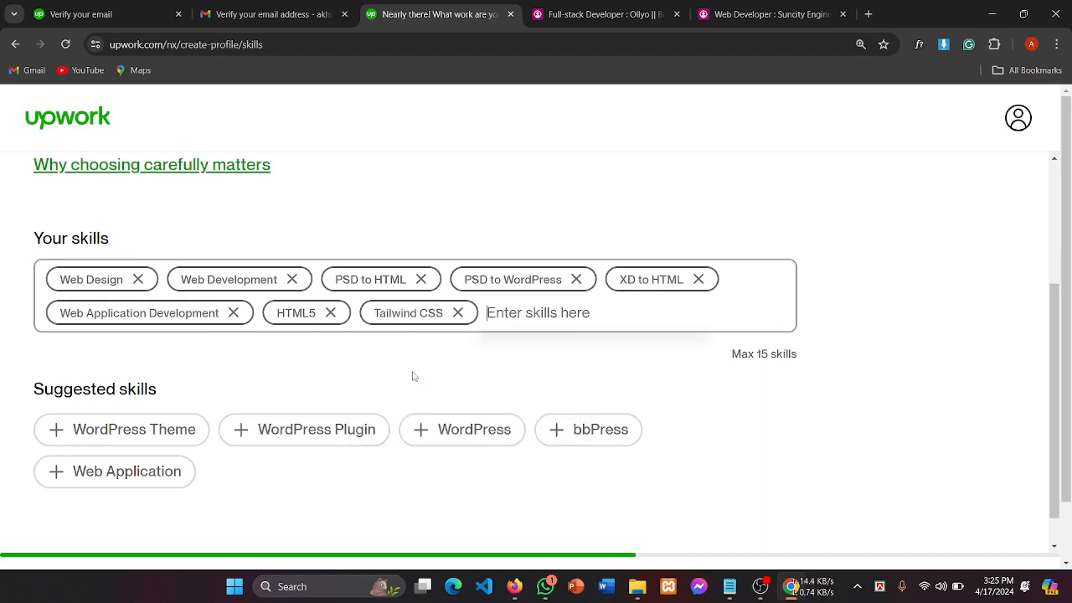
{"action": "left_click", "coordinate": [457, 313]}
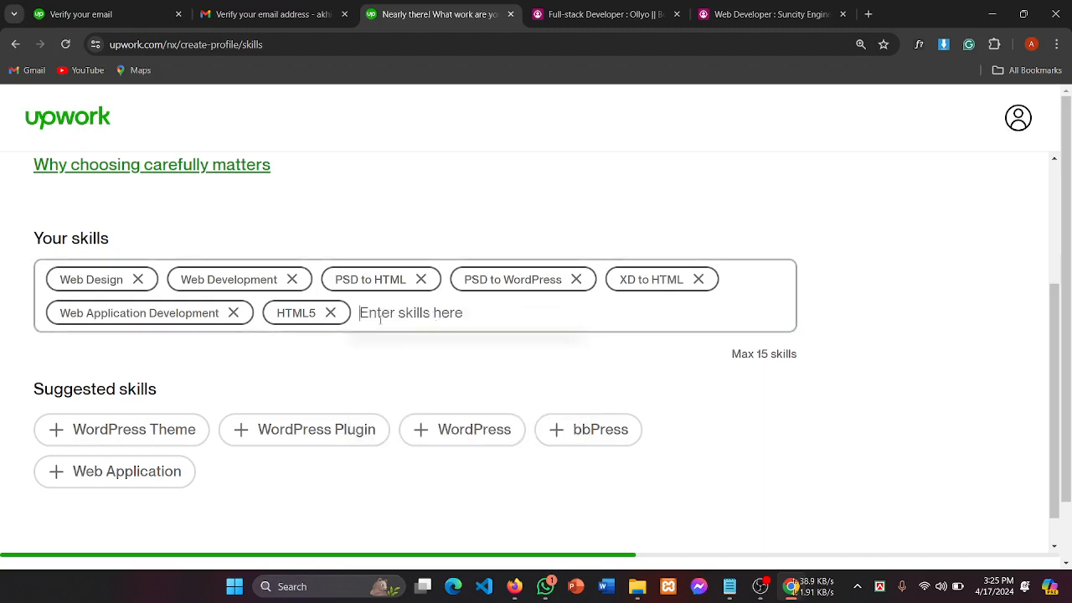
Step: Add CSS Framework and CSS 3 as skills, bringing the total to nine
{"action": "type", "text": "css"}
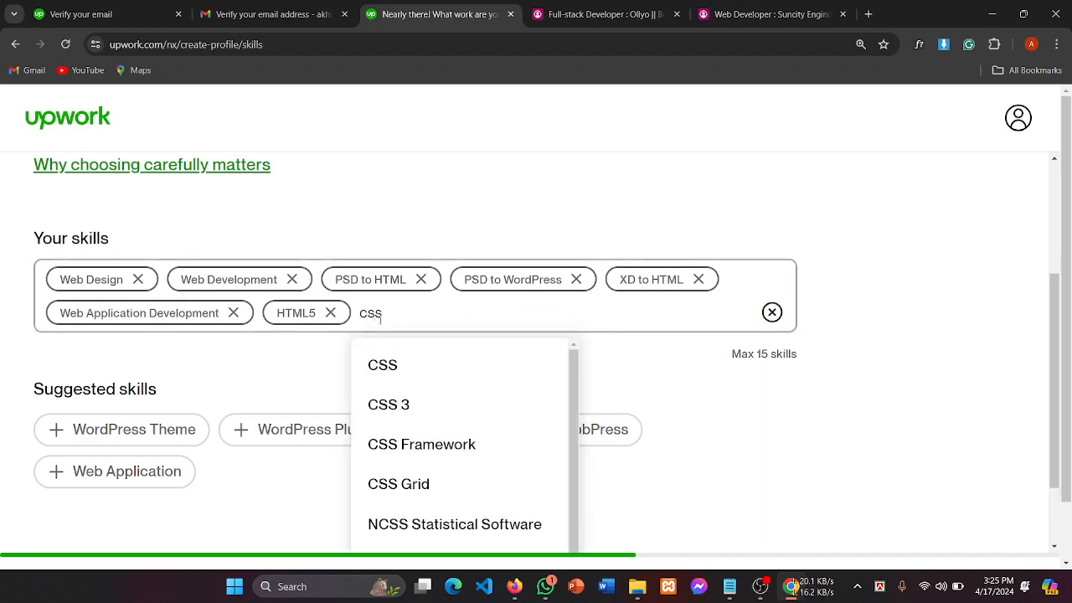
{"action": "left_click", "coordinate": [421, 450]}
{"action": "left_click", "coordinate": [504, 312]}
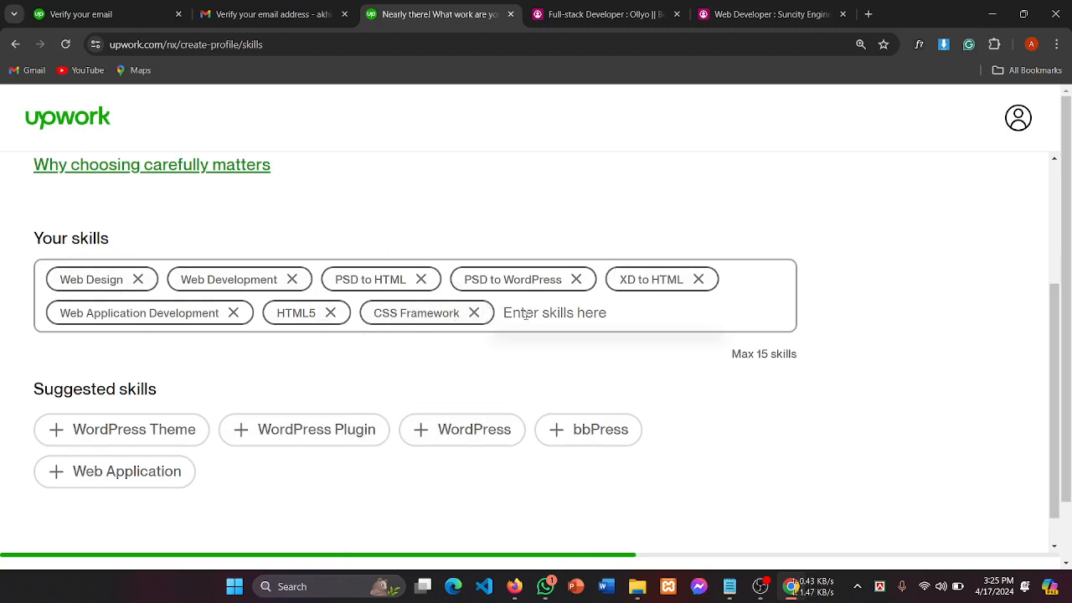
{"action": "type", "text": "CSS"}
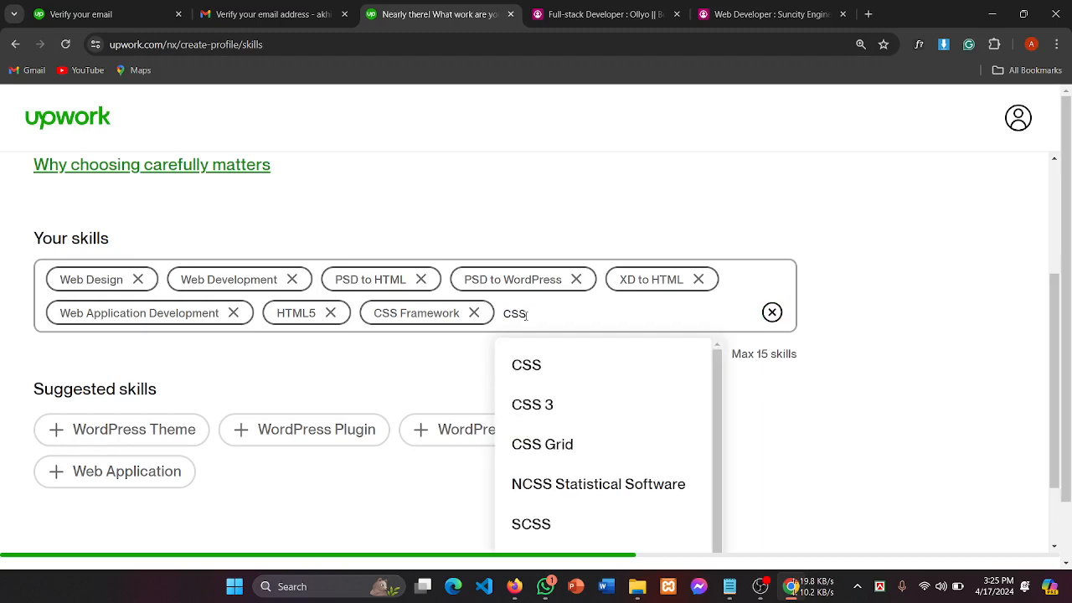
{"action": "left_click", "coordinate": [587, 416]}
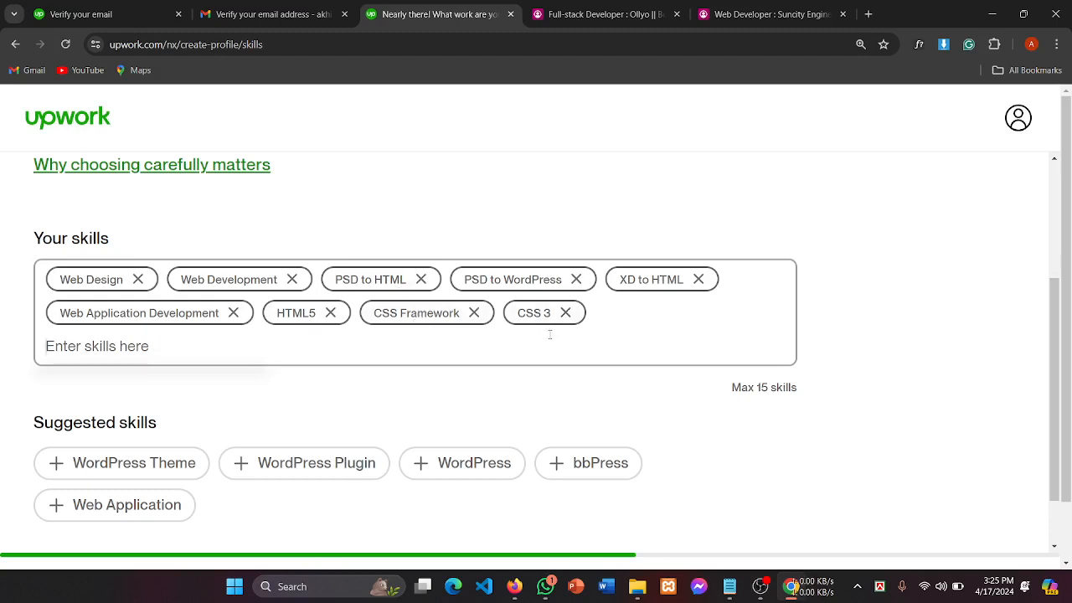
{"action": "left_click", "coordinate": [186, 347]}
Step: Search 'javas' and add JavaScript as a skill
{"action": "type", "text": "js"}
{"action": "key", "text": "BackSpace"}
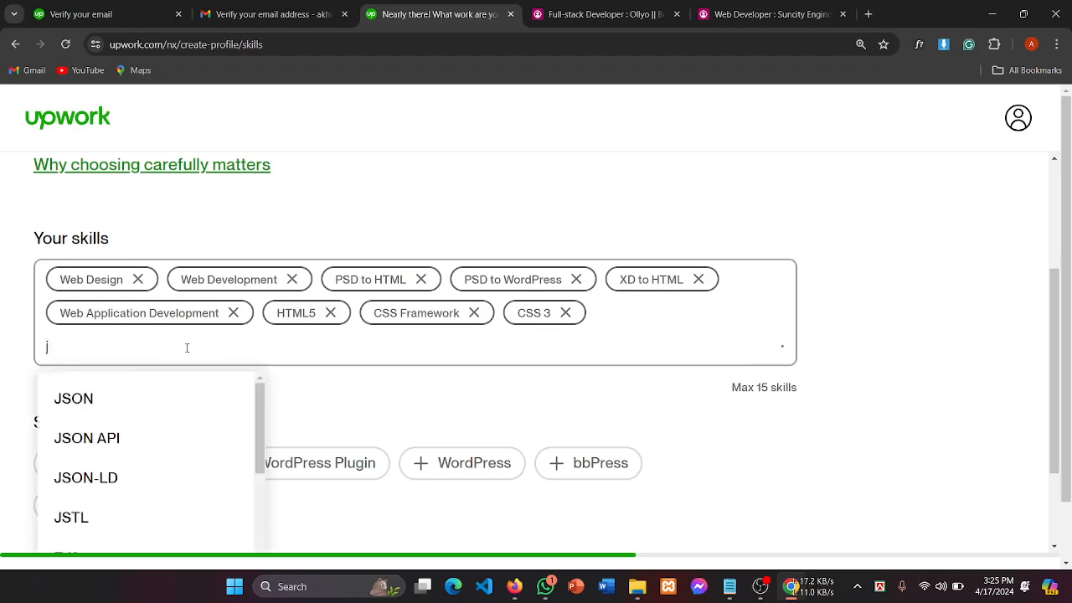
{"action": "type", "text": "ava"}
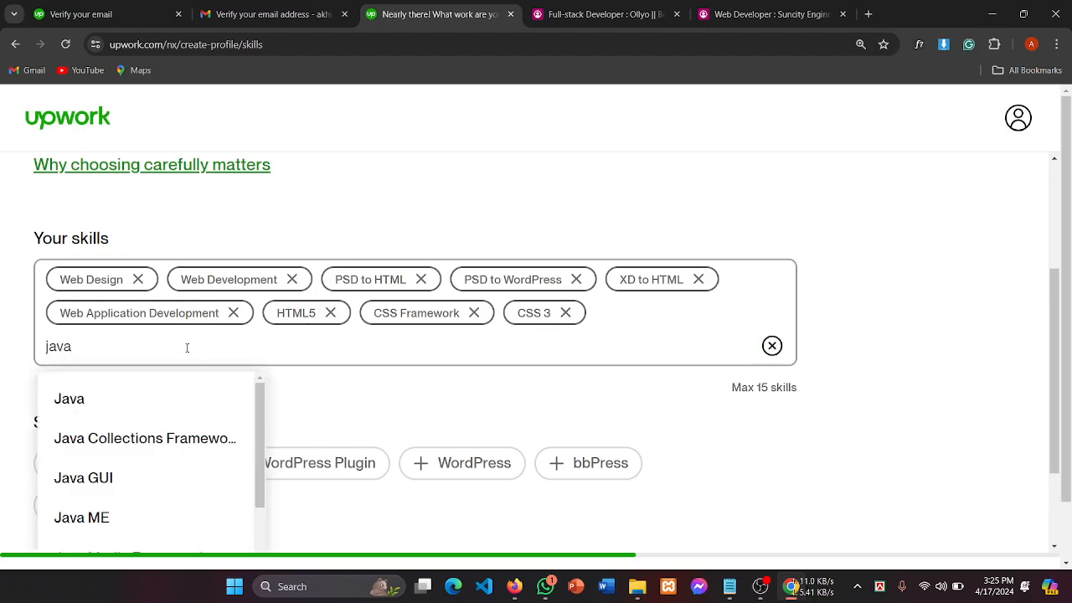
{"action": "scroll", "coordinate": [129, 494], "scroll_direction": "down", "scroll_amount": 1}
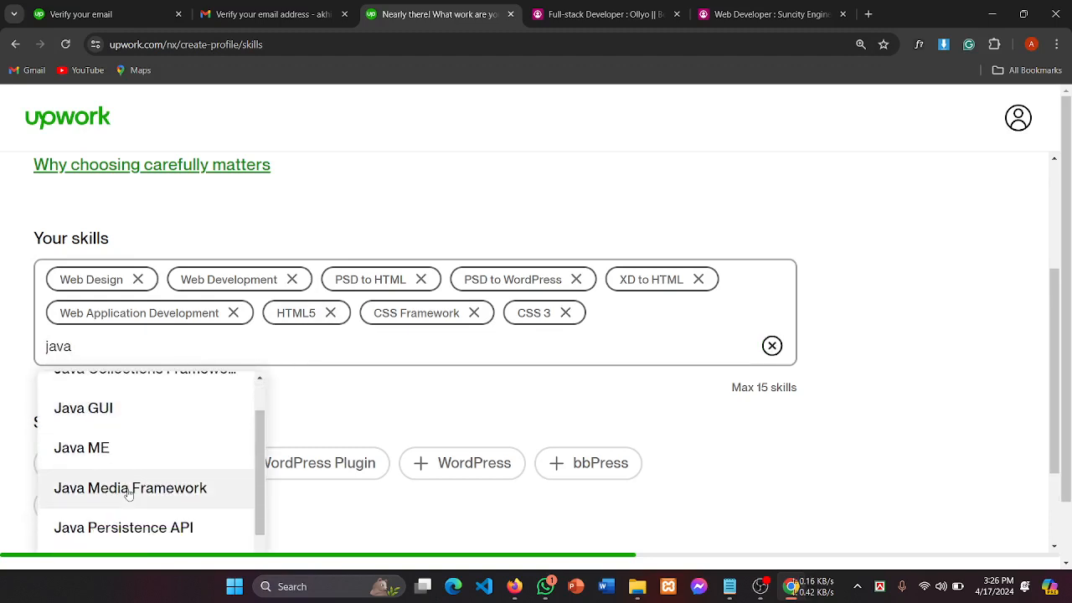
{"action": "type", "text": "s"}
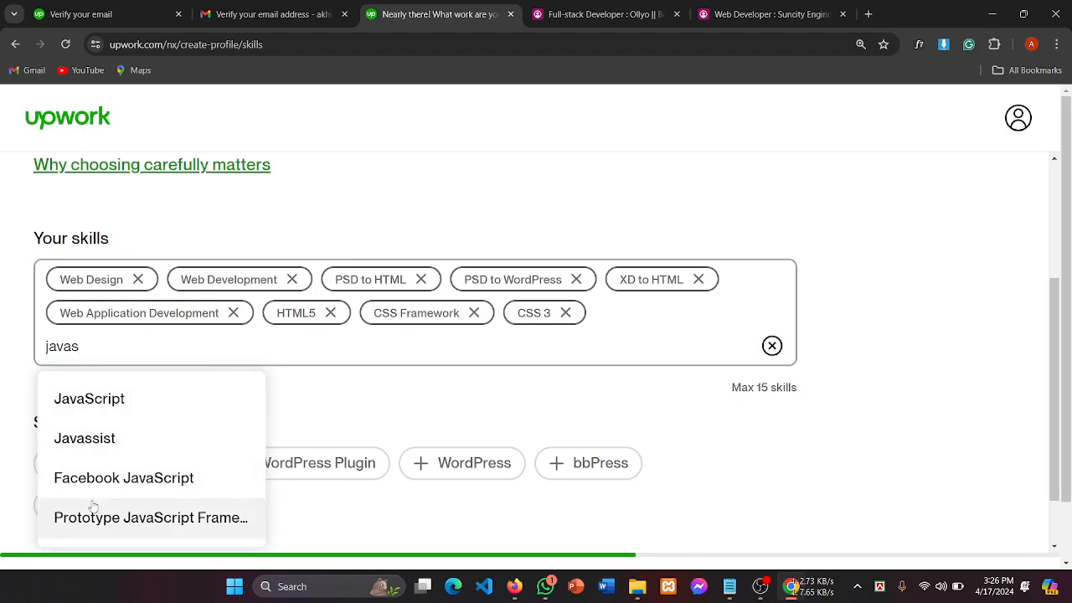
{"action": "scroll", "coordinate": [118, 503], "scroll_direction": "down", "scroll_amount": 1}
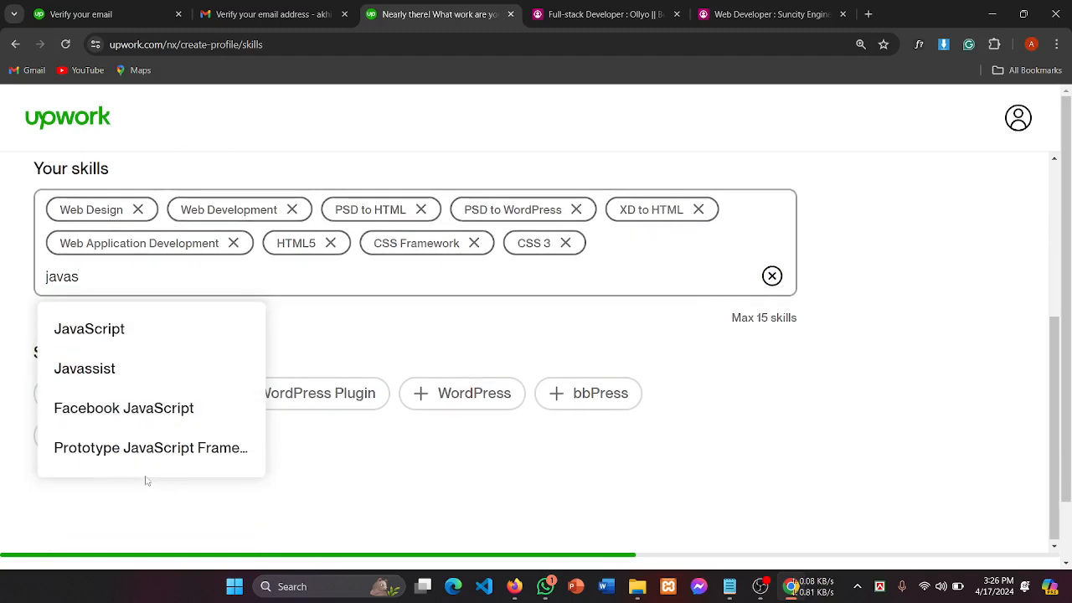
{"action": "left_click", "coordinate": [108, 328]}
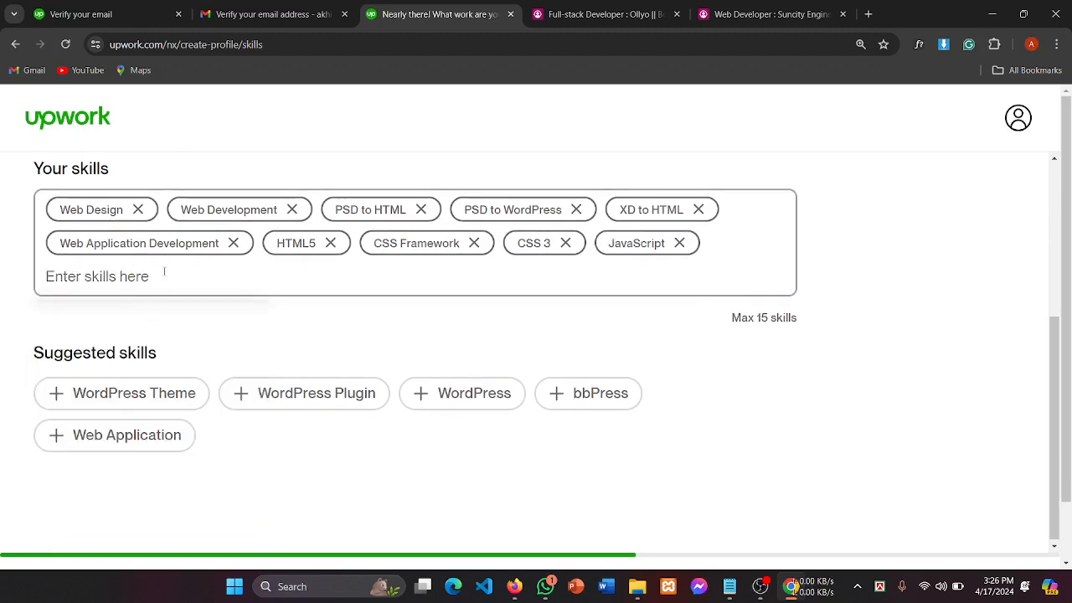
Step: Search 'tailwi' and add Tailwind CSS, making eleven skills
{"action": "type", "text": "ta"}
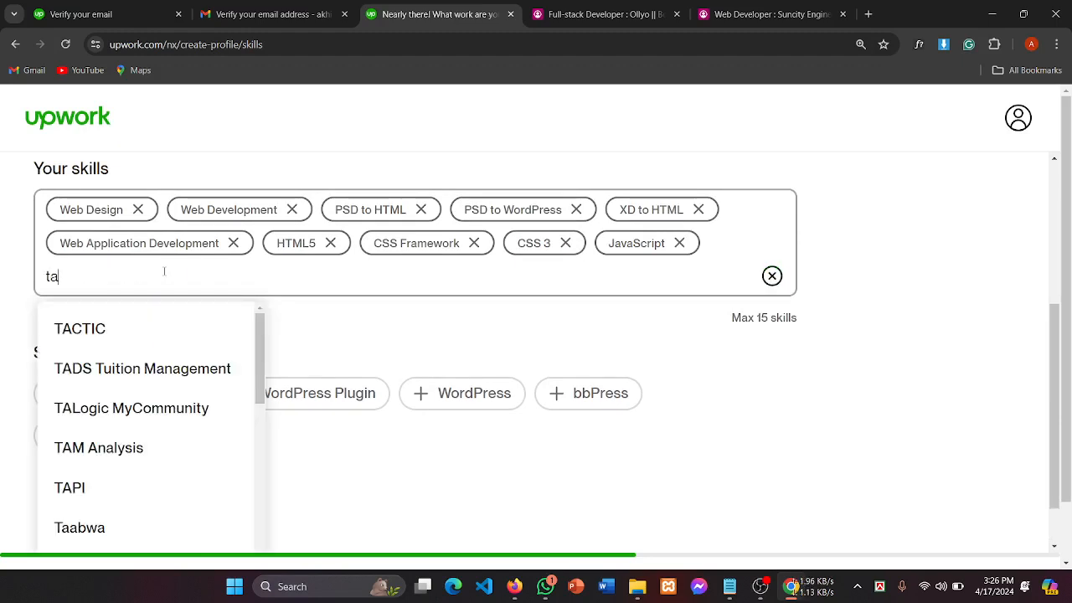
{"action": "type", "text": "i"}
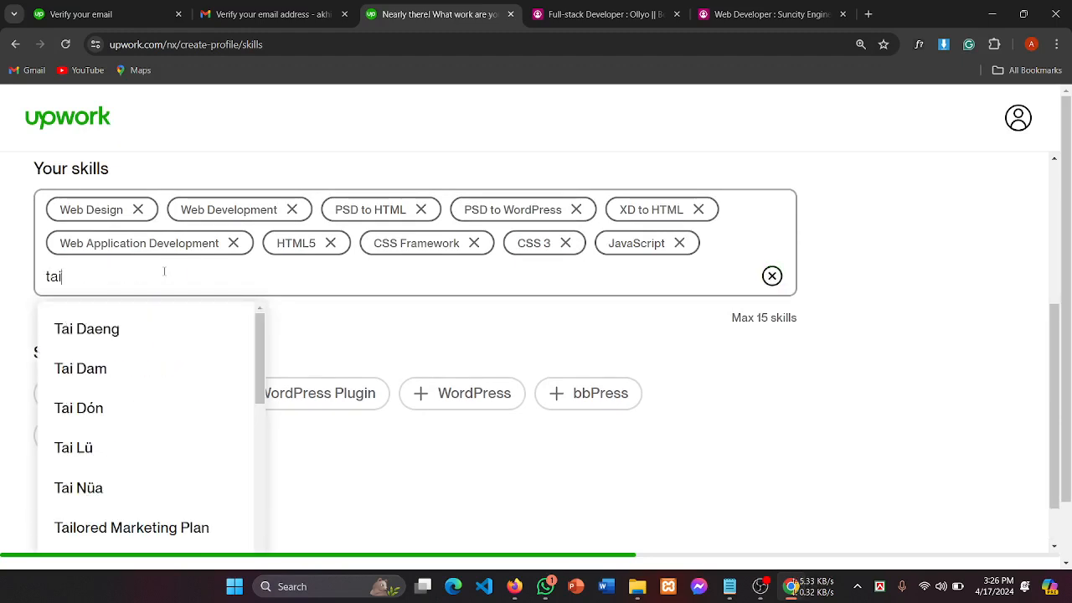
{"action": "key", "text": "BackSpace"}
{"action": "key", "text": "BackSpace"}
{"action": "type", "text": "ailwi"}
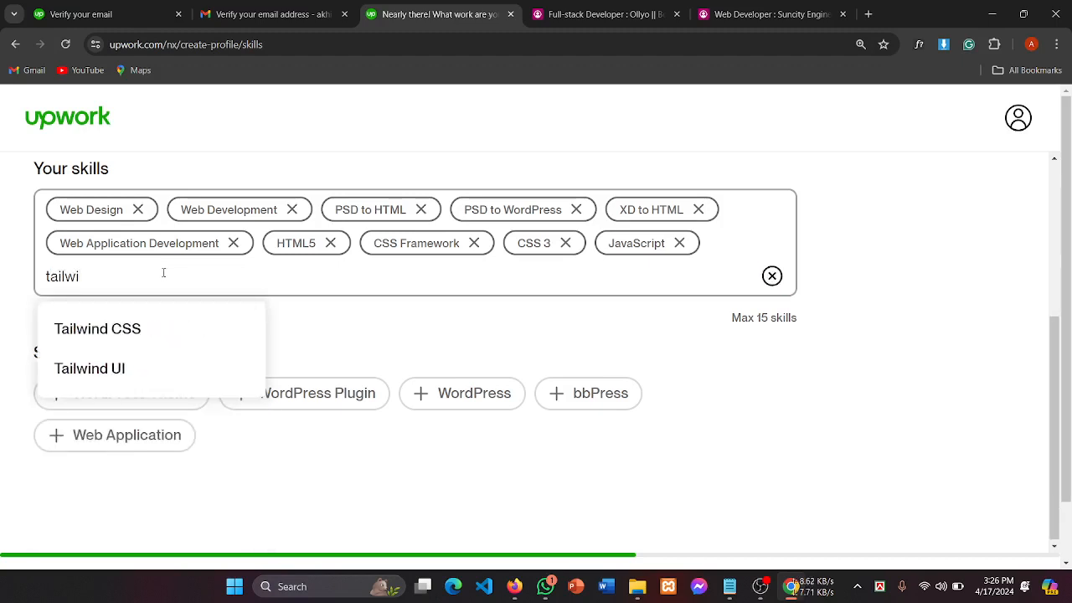
{"action": "left_click", "coordinate": [122, 338]}
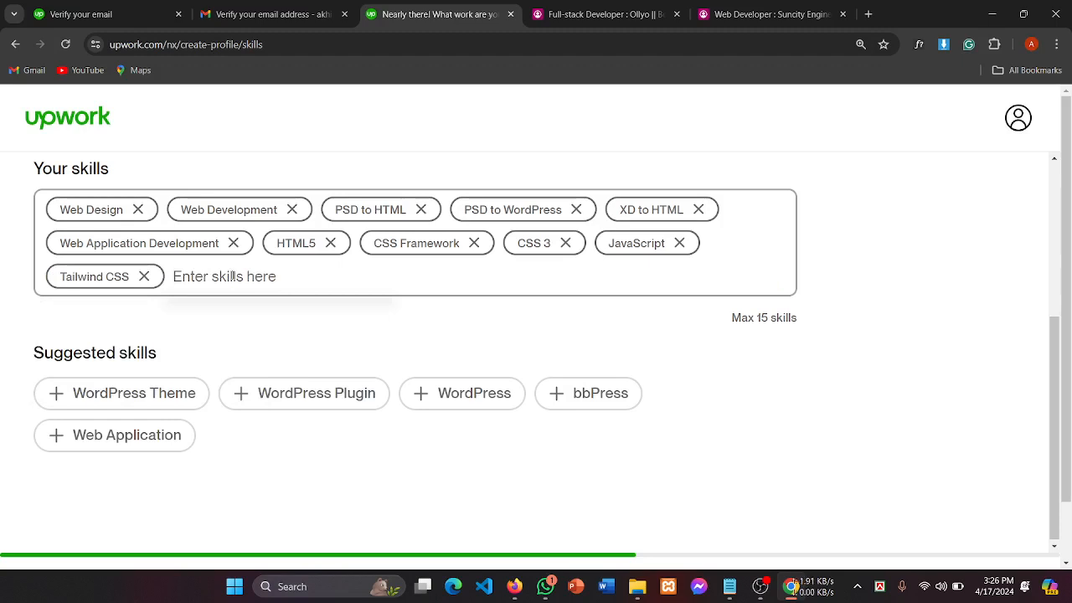
{"action": "type", "text": "W"}
{"action": "key", "text": "BackSpace"}
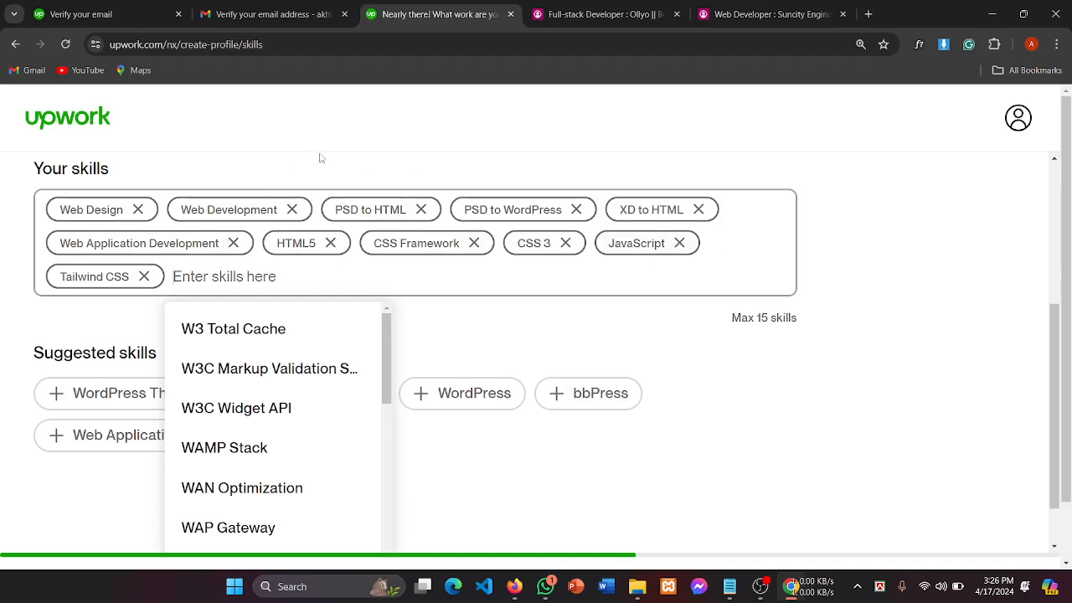
Step: Add WordPress and WordPress Landing Page as skills
{"action": "type", "text": "w"}
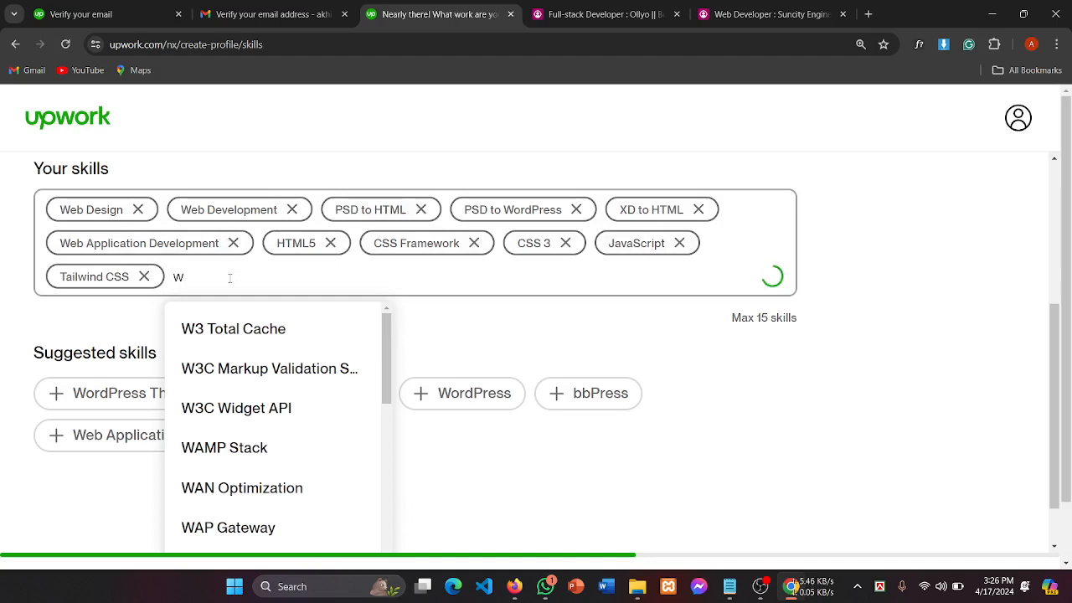
{"action": "type", "text": "ordp"}
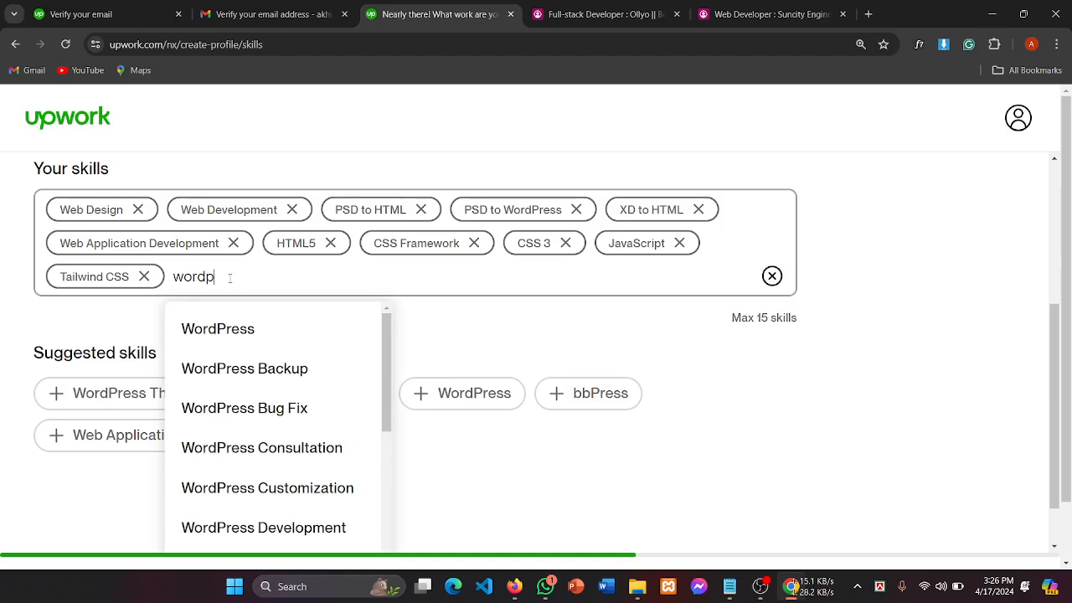
{"action": "left_click", "coordinate": [241, 329]}
{"action": "type", "text": "w"}
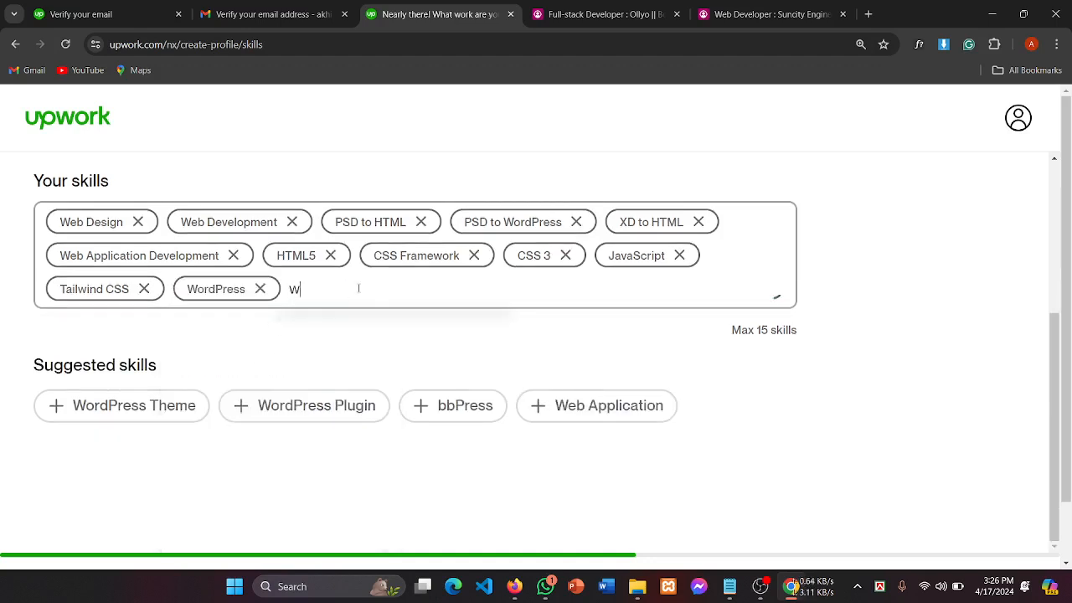
{"action": "type", "text": "ordpre"}
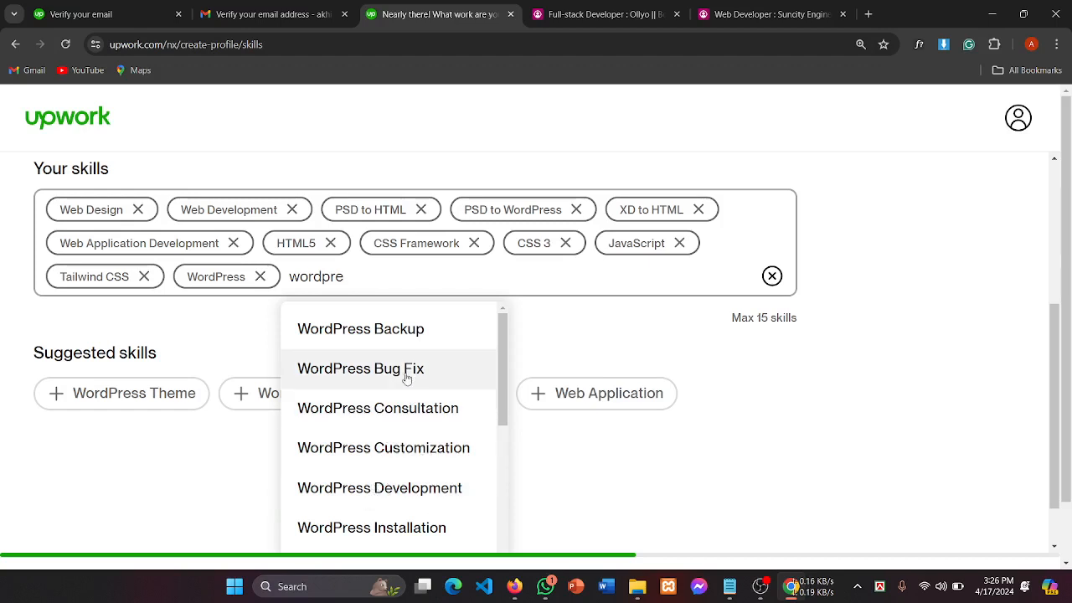
{"action": "scroll", "coordinate": [411, 377], "scroll_direction": "down", "scroll_amount": 1}
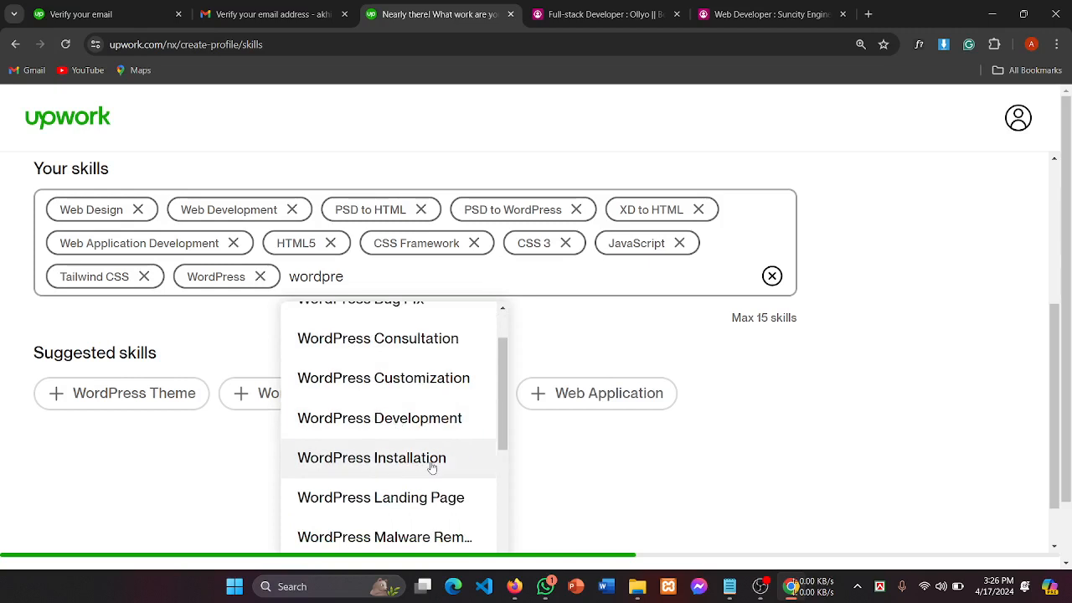
{"action": "scroll", "coordinate": [432, 467], "scroll_direction": "down", "scroll_amount": 2}
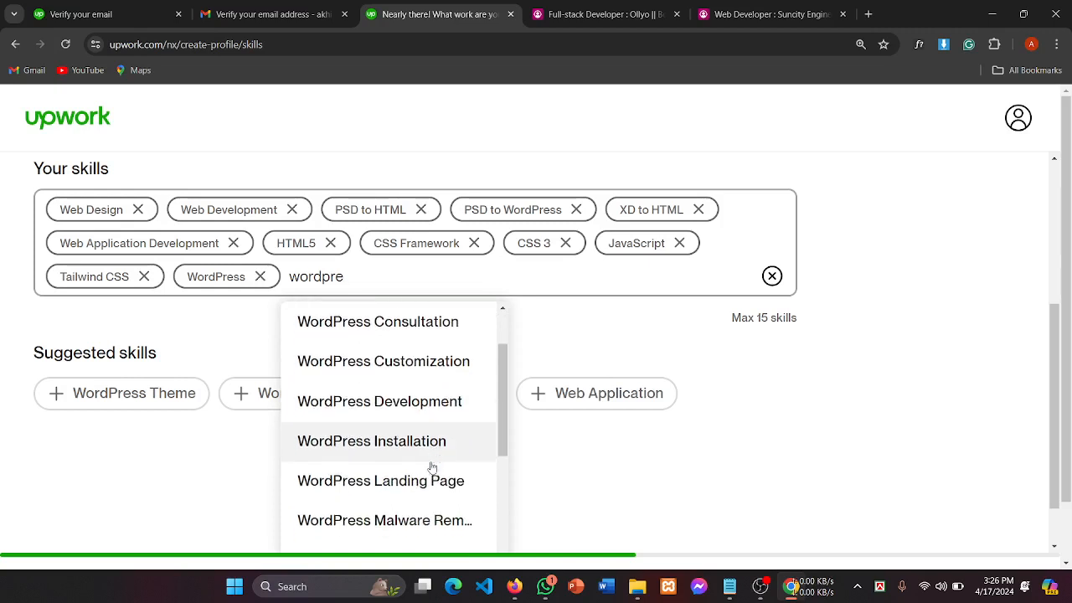
{"action": "left_click", "coordinate": [376, 438]}
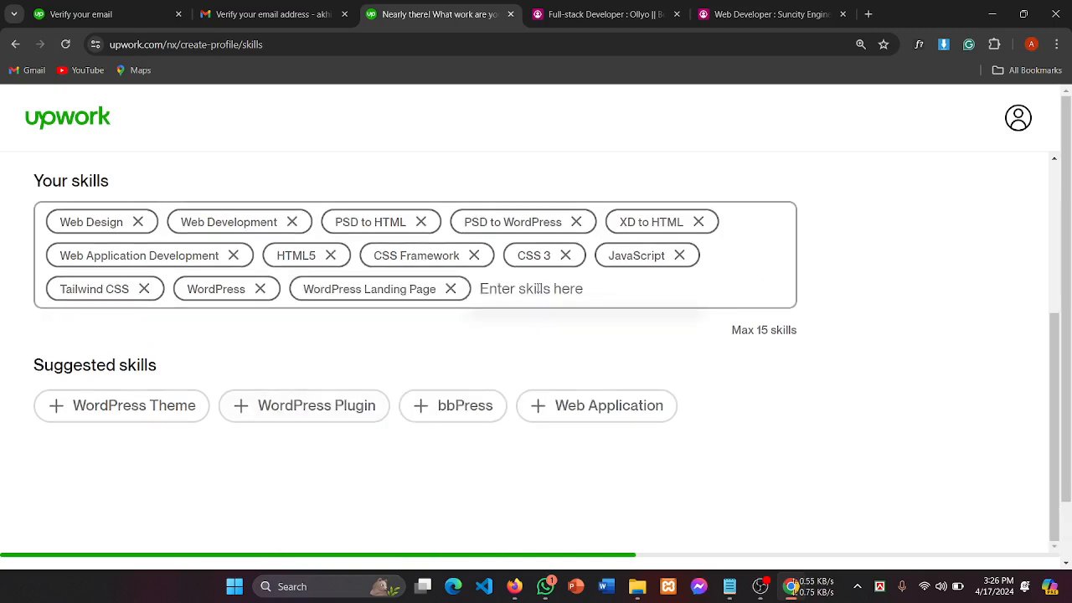
Step: Add WordPress Website and WordPress Development, filling all 15 skill slots
{"action": "type", "text": "wordpress"}
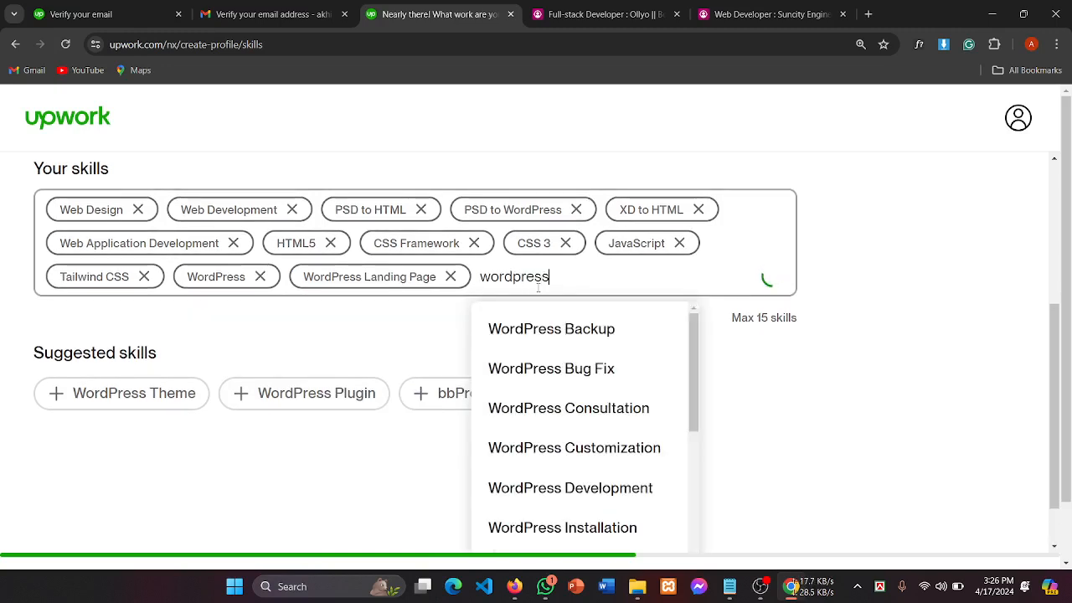
{"action": "scroll", "coordinate": [549, 448], "scroll_direction": "down", "scroll_amount": 2}
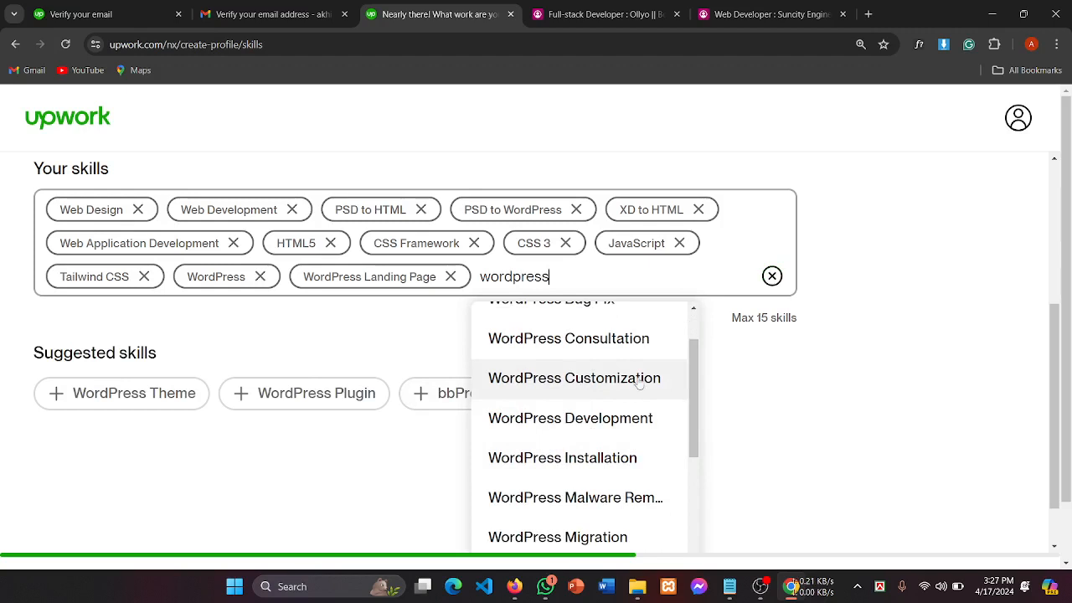
{"action": "scroll", "coordinate": [640, 382], "scroll_direction": "down", "scroll_amount": 1}
{"action": "scroll", "coordinate": [617, 436], "scroll_direction": "down", "scroll_amount": 2}
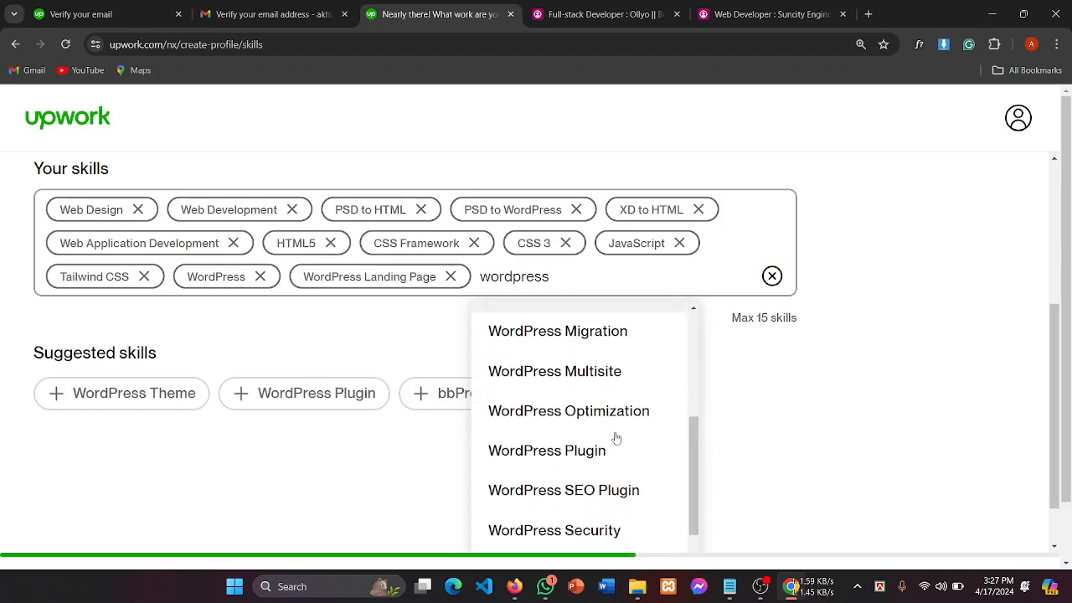
{"action": "scroll", "coordinate": [616, 437], "scroll_direction": "down", "scroll_amount": 3}
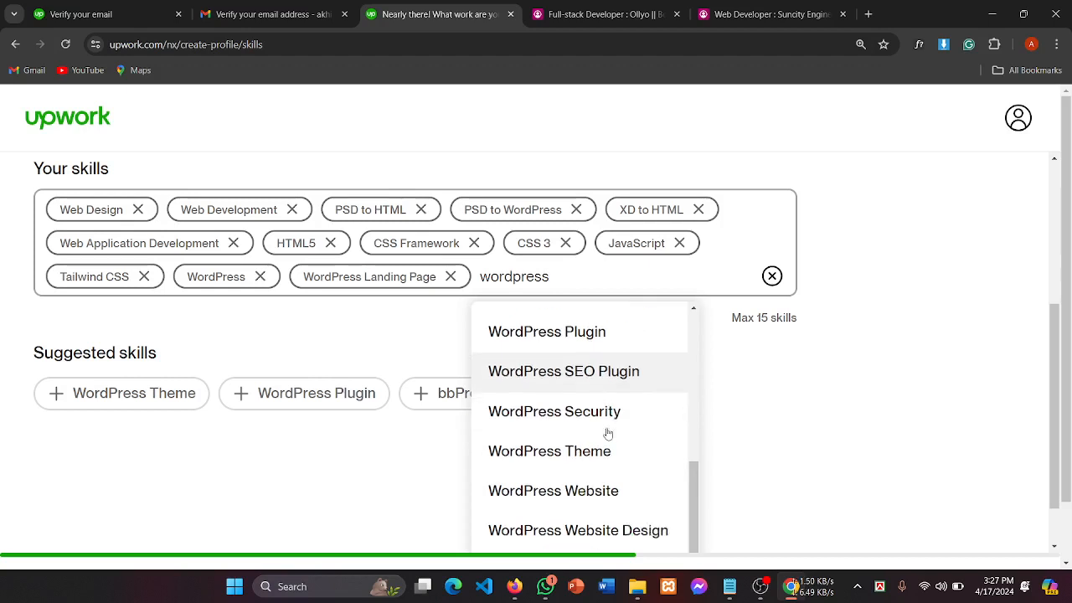
{"action": "scroll", "coordinate": [576, 426], "scroll_direction": "down", "scroll_amount": 1}
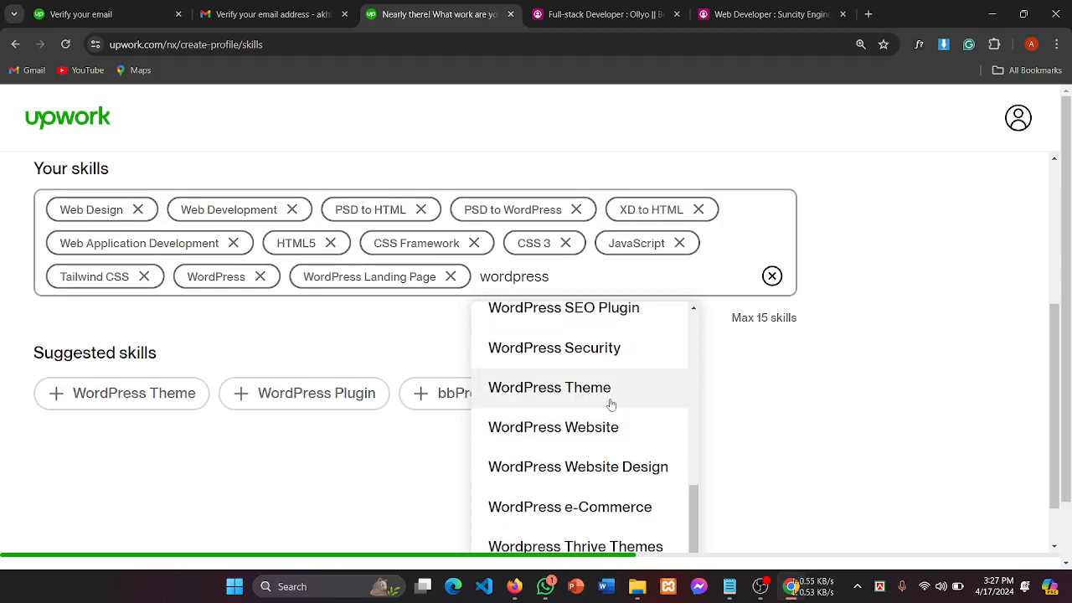
{"action": "scroll", "coordinate": [612, 404], "scroll_direction": "down", "scroll_amount": 1}
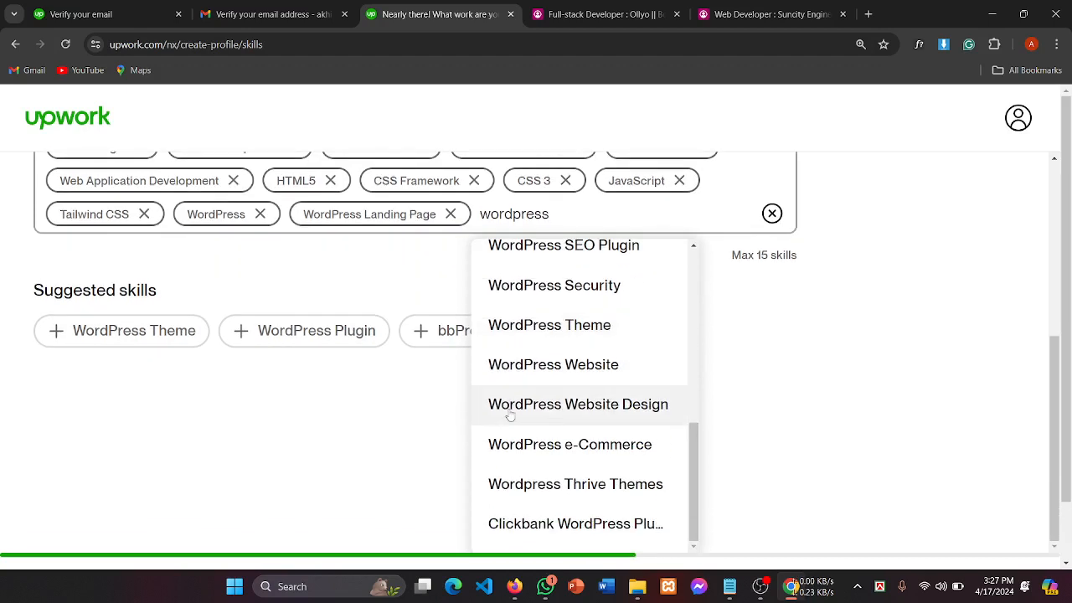
{"action": "left_click", "coordinate": [554, 367]}
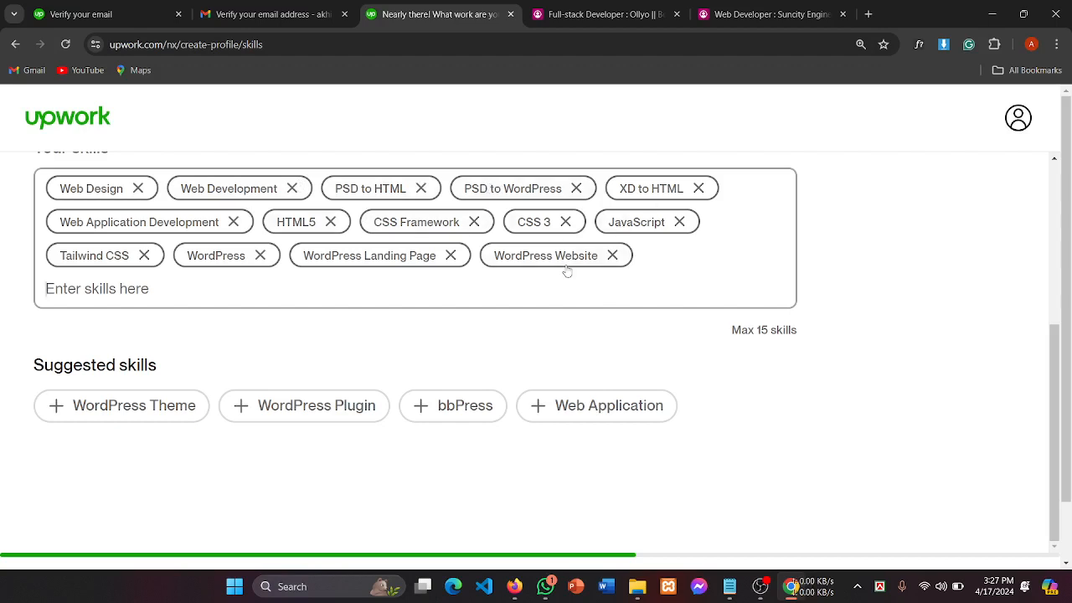
{"action": "left_click", "coordinate": [235, 292]}
{"action": "type", "text": "w"}
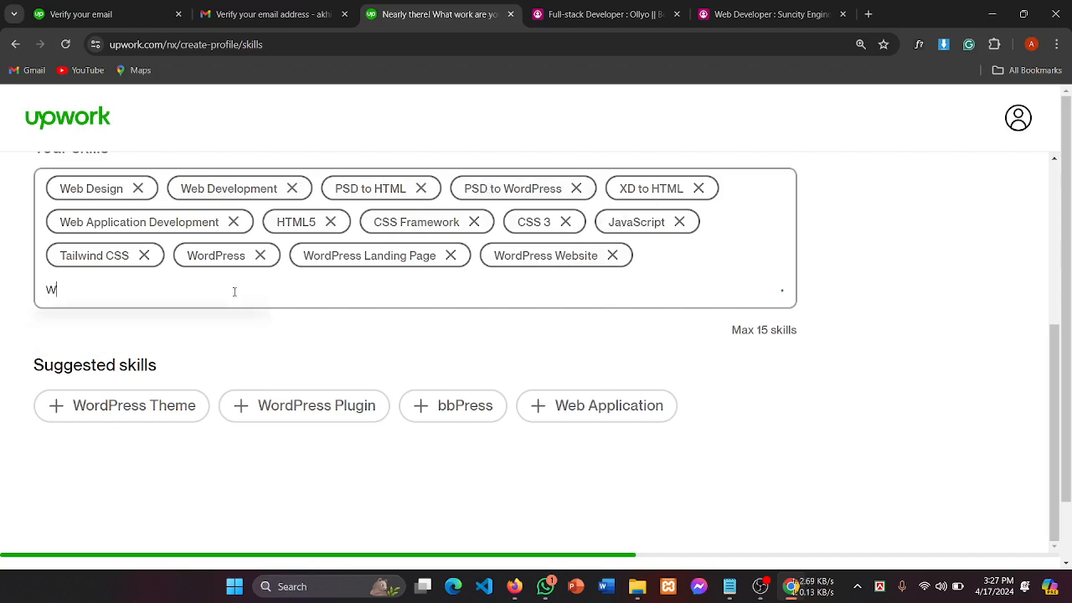
{"action": "type", "text": "ord"}
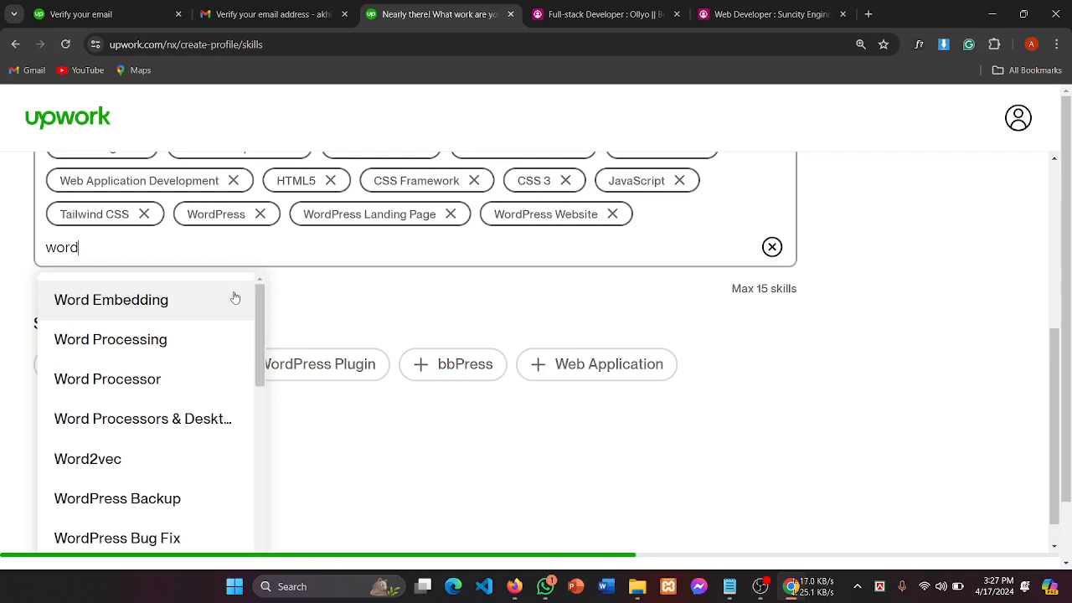
{"action": "type", "text": "press"}
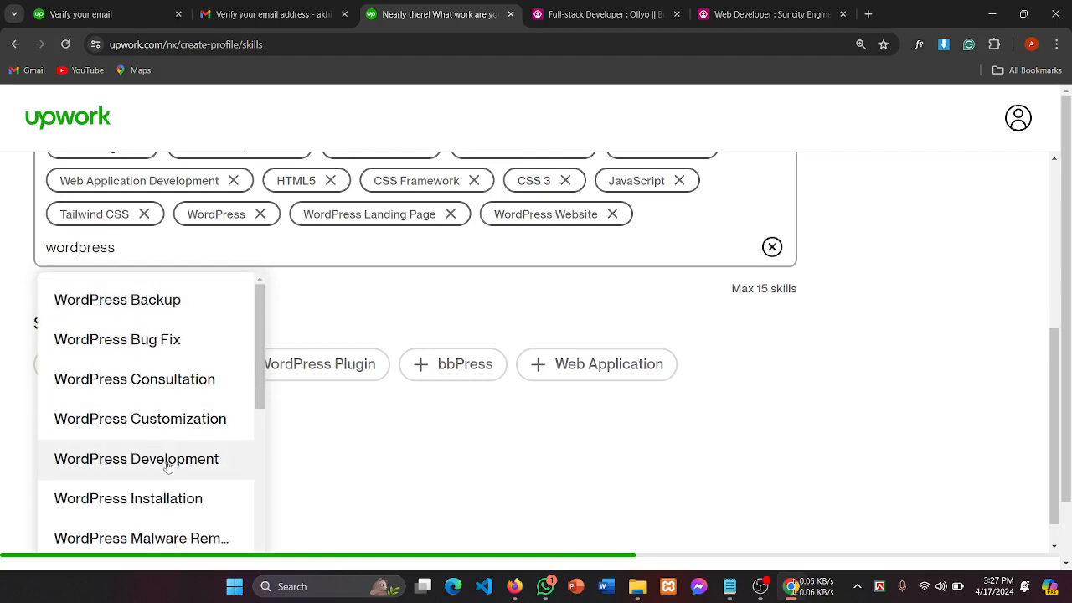
{"action": "scroll", "coordinate": [151, 456], "scroll_direction": "down", "scroll_amount": 1}
{"action": "left_click", "coordinate": [176, 392]}
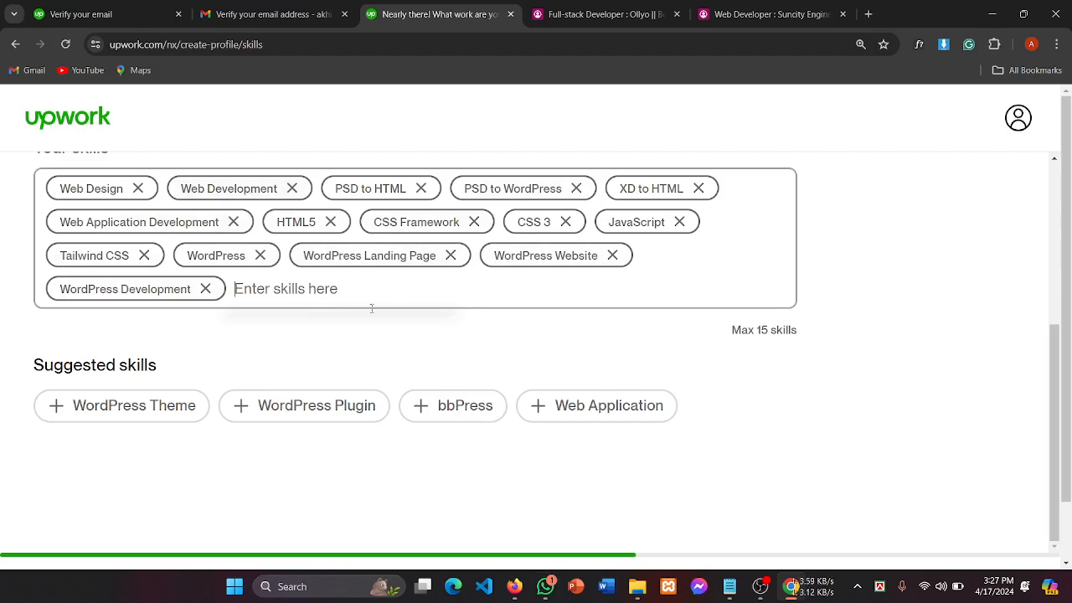
Step: Return to the Upwork skills page and continue to the bio step (7/10)
{"action": "left_click", "coordinate": [763, 592]}
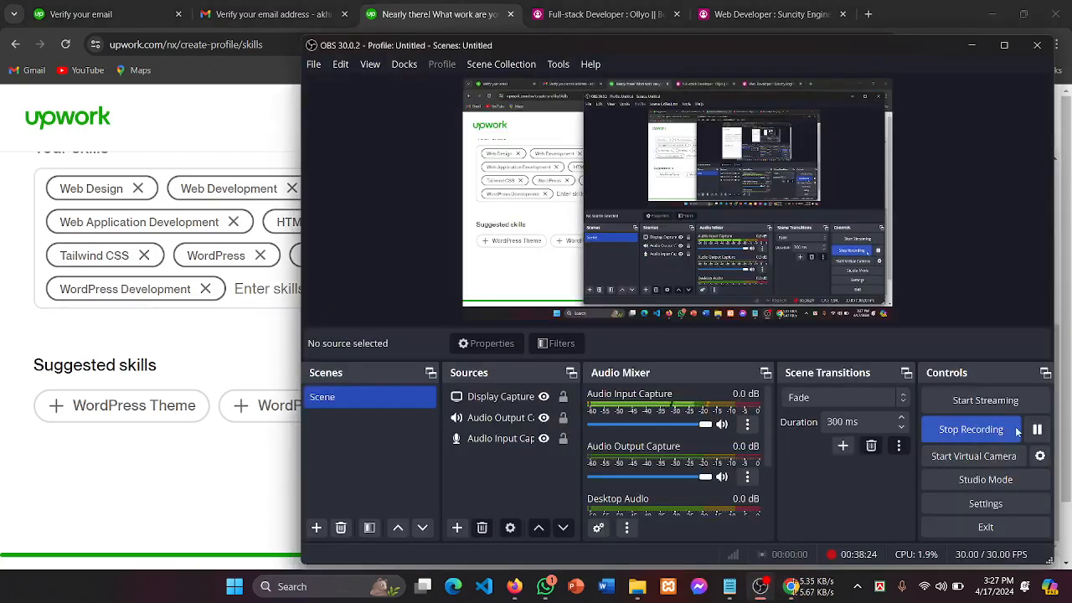
{"action": "left_click", "coordinate": [1037, 430]}
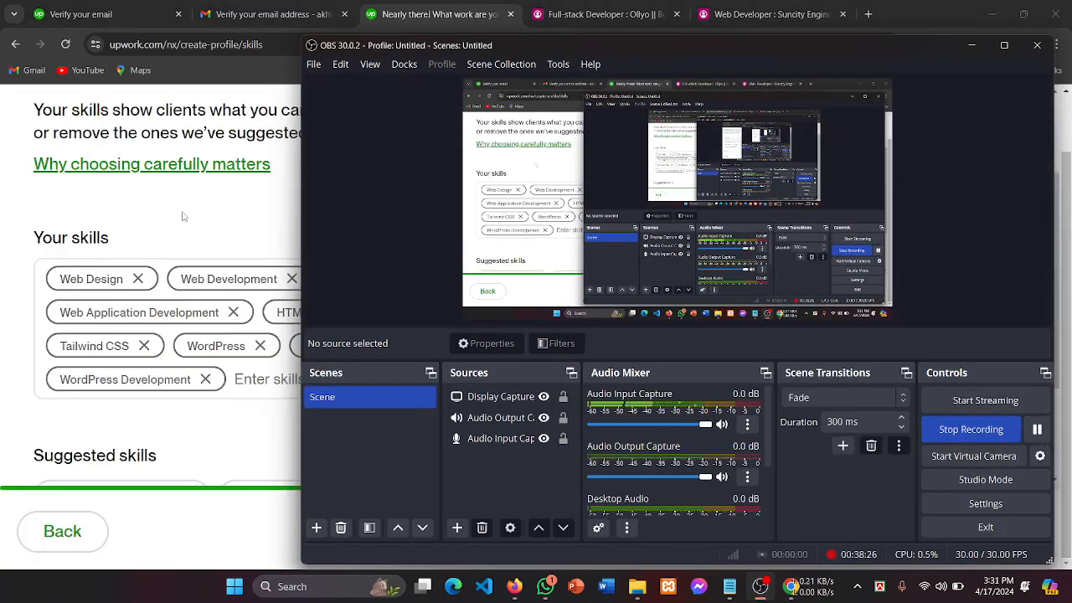
{"action": "left_click", "coordinate": [185, 220]}
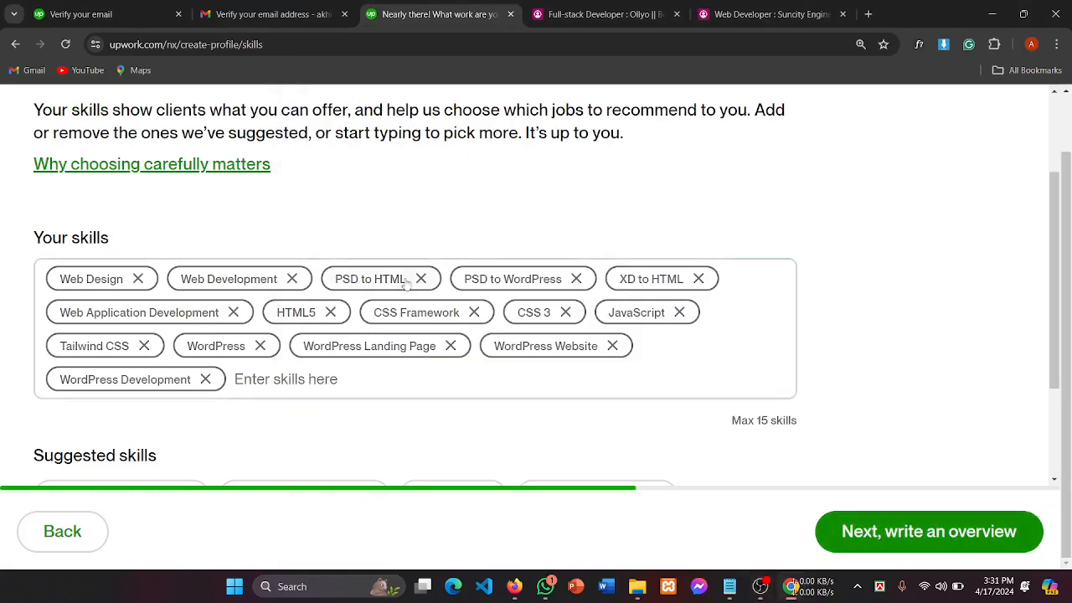
{"action": "left_click", "coordinate": [949, 547]}
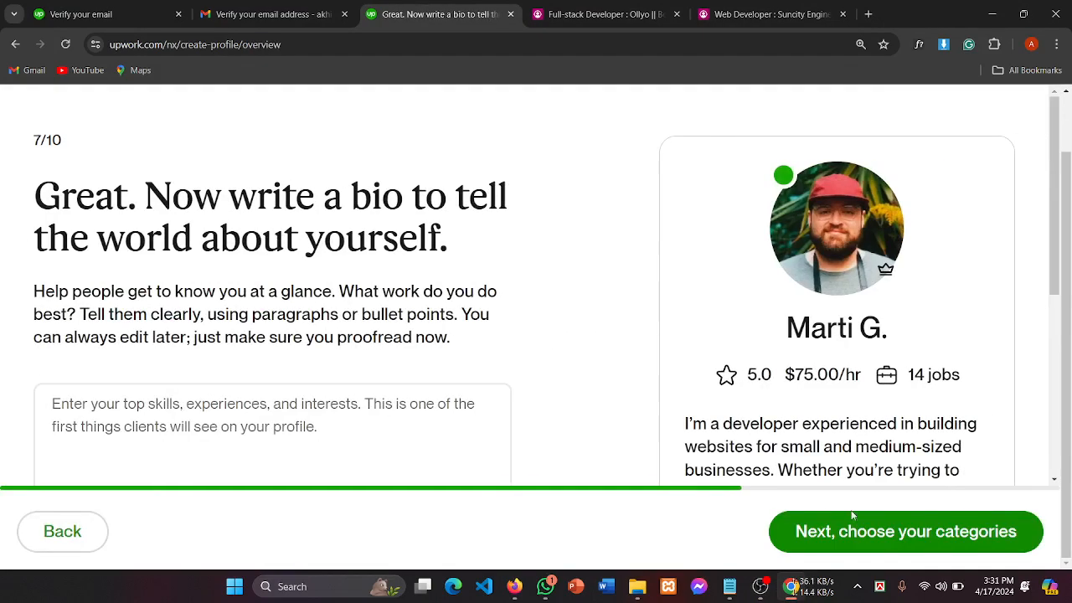
Step: Read the bio page heading, focus the bio box, and switch to the Notepad notes
{"action": "left_click_drag", "start_coordinate": [192, 201], "coordinate": [516, 318]}
{"action": "scroll", "coordinate": [515, 313], "scroll_direction": "down", "scroll_amount": 1}
{"action": "scroll", "coordinate": [515, 318], "scroll_direction": "up", "scroll_amount": 1}
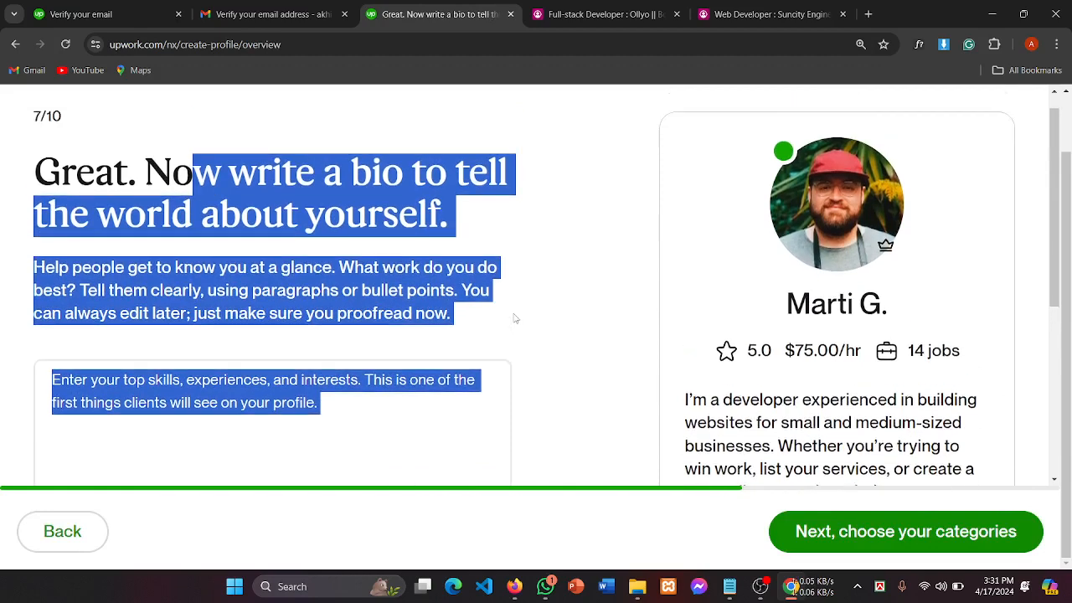
{"action": "left_click", "coordinate": [132, 238]}
{"action": "left_click_drag", "start_coordinate": [221, 243], "coordinate": [451, 248]}
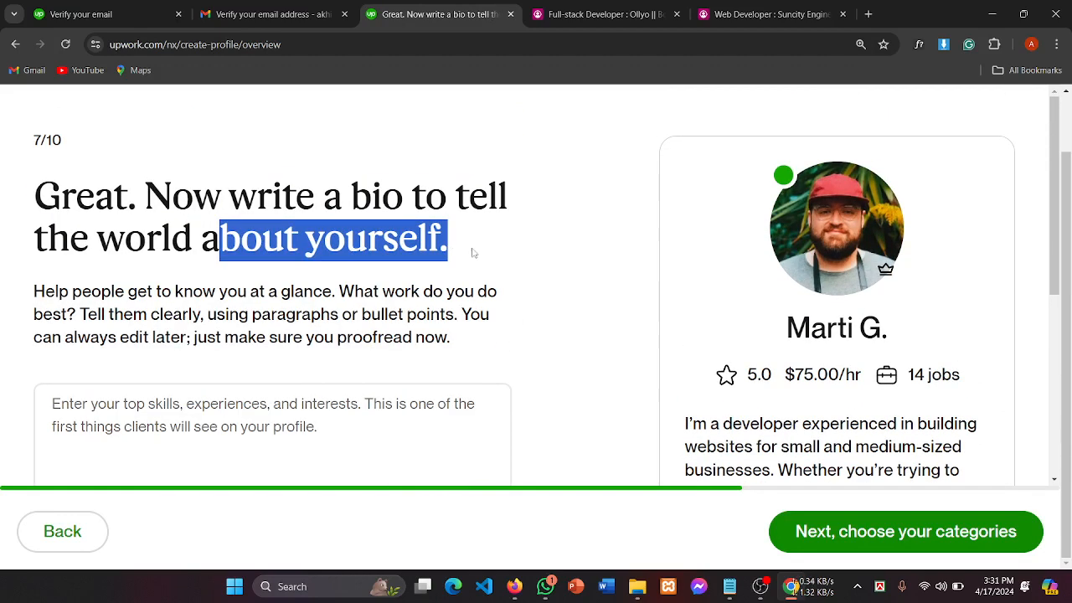
{"action": "scroll", "coordinate": [279, 376], "scroll_direction": "down", "scroll_amount": 3}
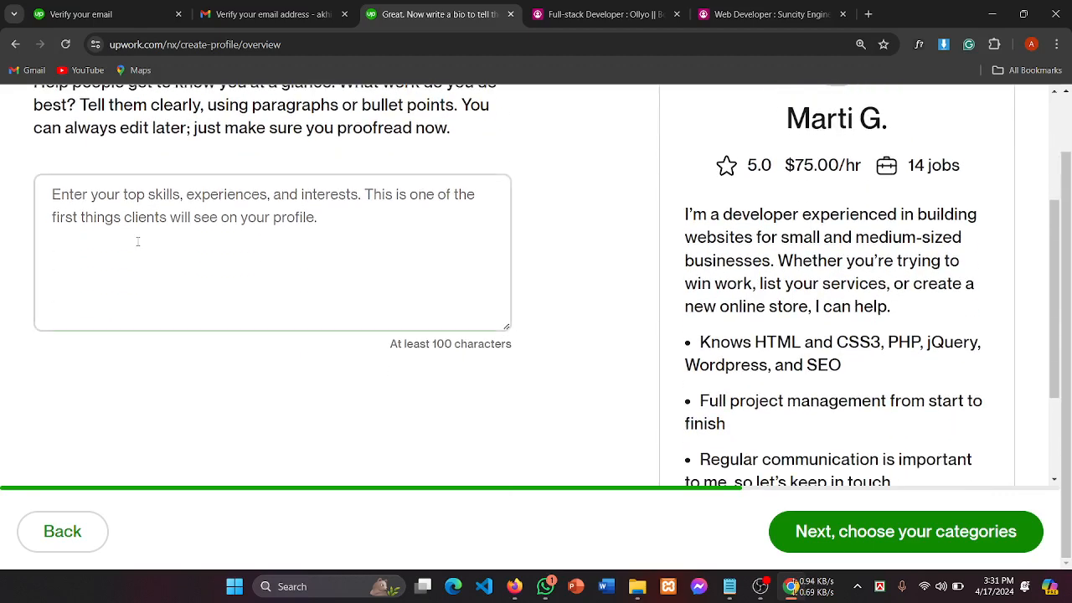
{"action": "left_click", "coordinate": [138, 242]}
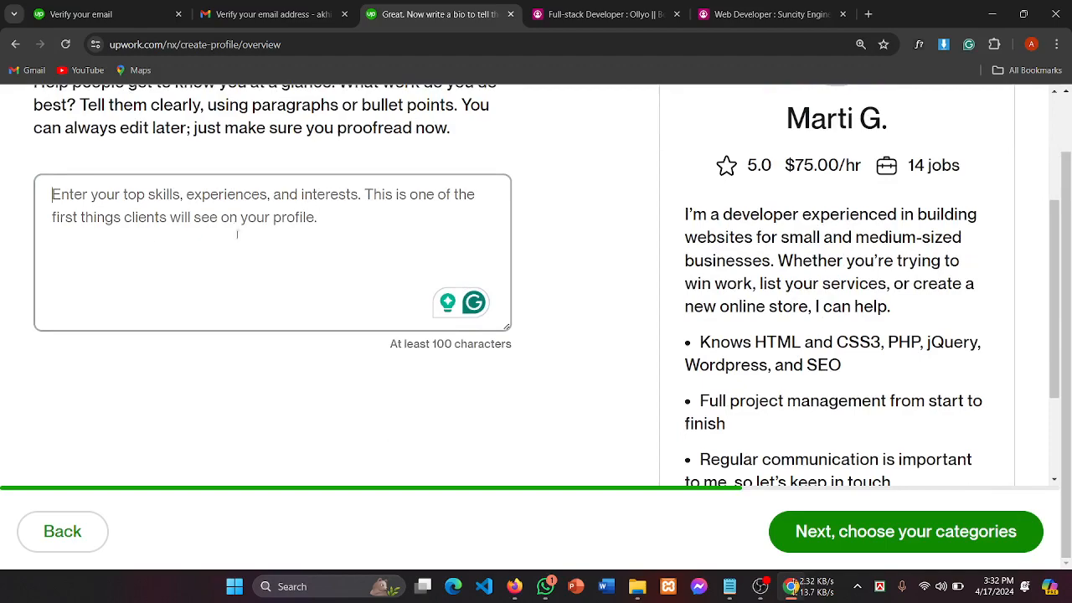
{"action": "left_click", "coordinate": [730, 586]}
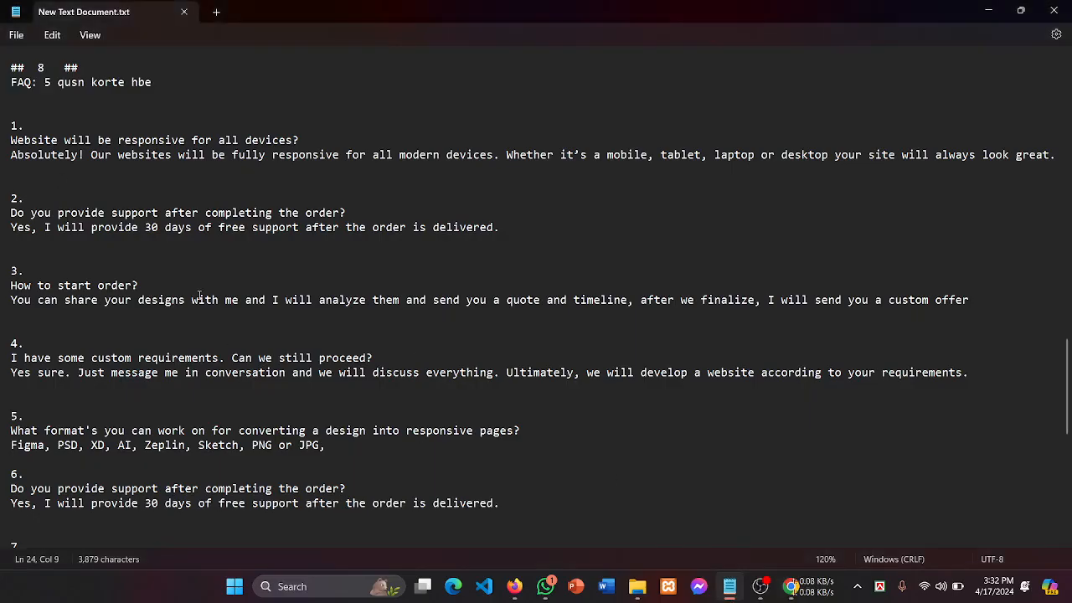
Step: Review the '## 1 About me' paragraph in Notepad, then switch to the WhatsApp chat
{"action": "scroll", "coordinate": [191, 294], "scroll_direction": "up", "scroll_amount": 20}
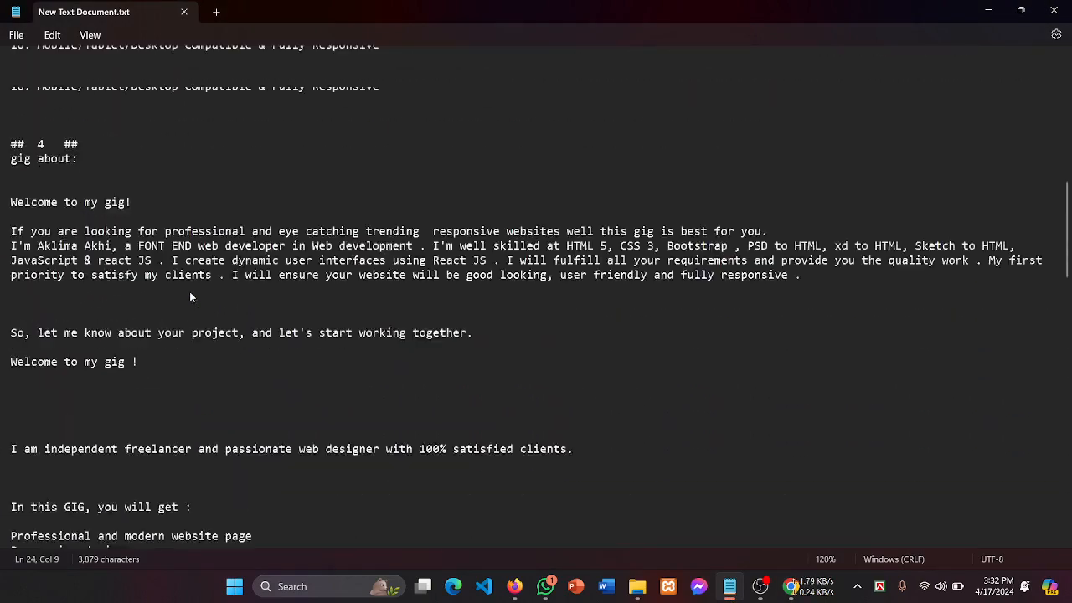
{"action": "scroll", "coordinate": [191, 296], "scroll_direction": "up", "scroll_amount": 4}
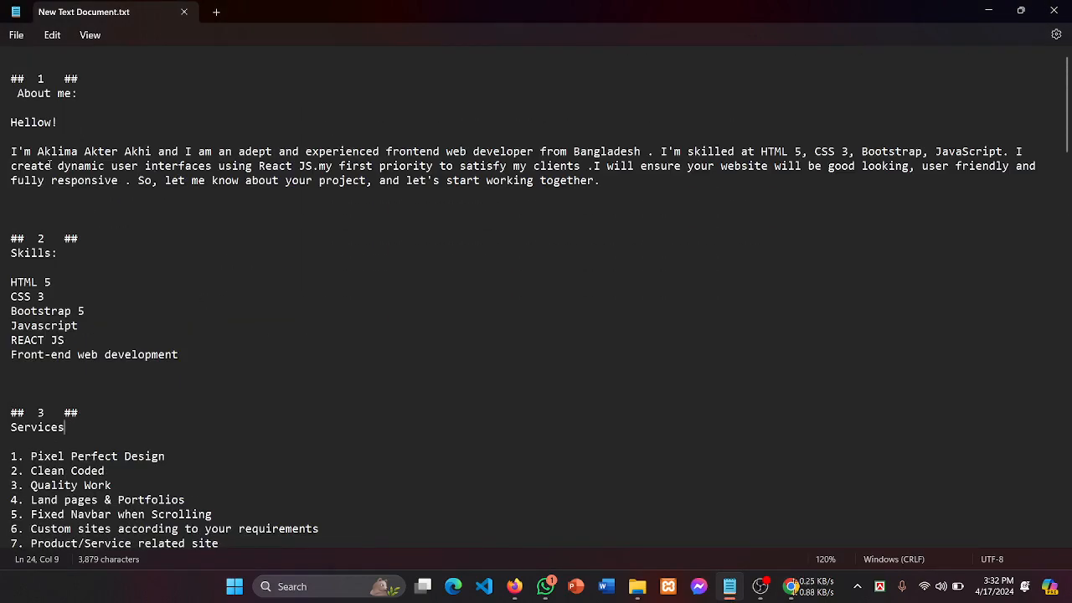
{"action": "left_click_drag", "start_coordinate": [605, 184], "coordinate": [2, 102]}
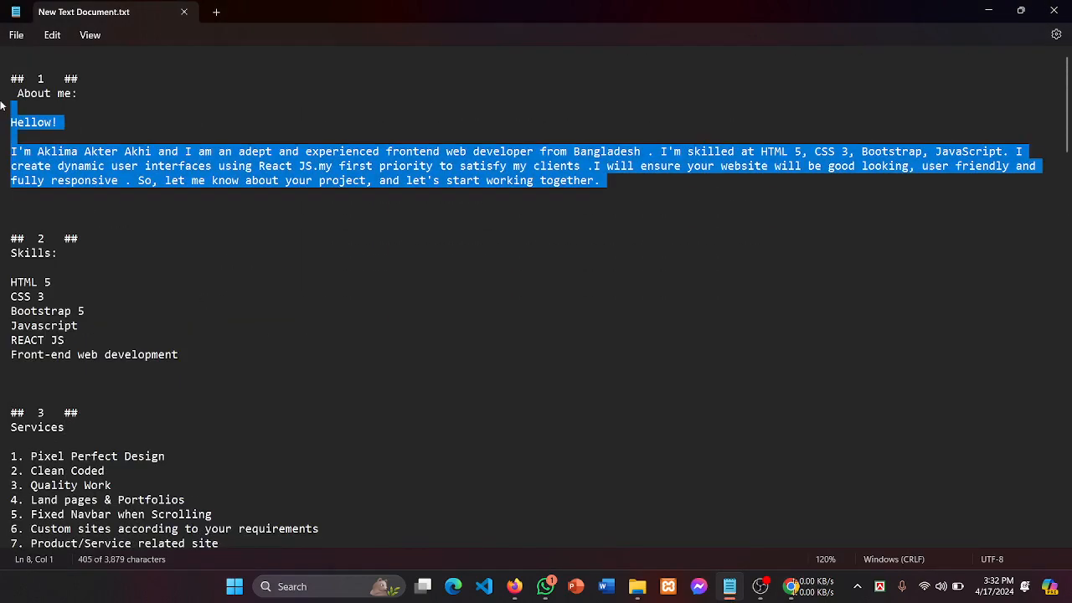
{"action": "left_click", "coordinate": [402, 268]}
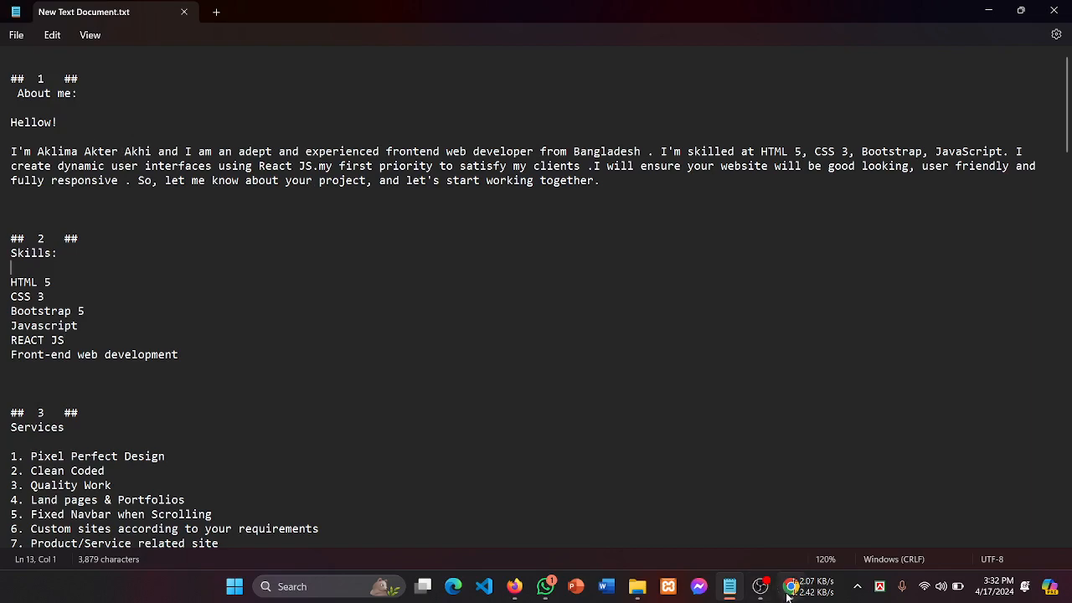
{"action": "left_click", "coordinate": [546, 586]}
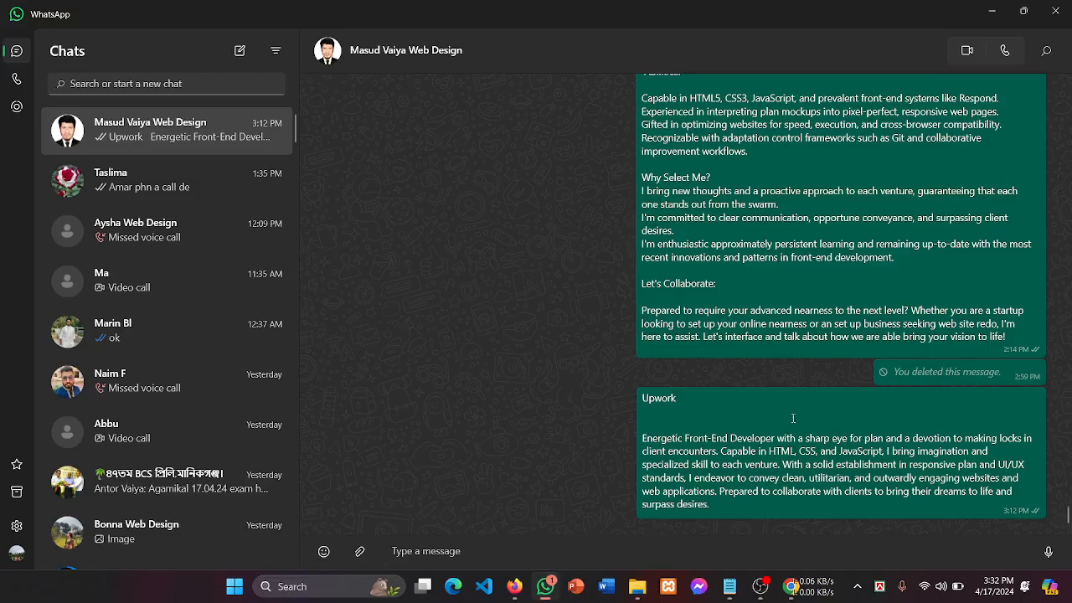
Step: Read through the Upwork bio draft in the WhatsApp chat, highlighting key phrases
{"action": "scroll", "coordinate": [749, 275], "scroll_direction": "up", "scroll_amount": 2}
{"action": "scroll", "coordinate": [749, 273], "scroll_direction": "up", "scroll_amount": 3}
{"action": "scroll", "coordinate": [712, 403], "scroll_direction": "down", "scroll_amount": 4}
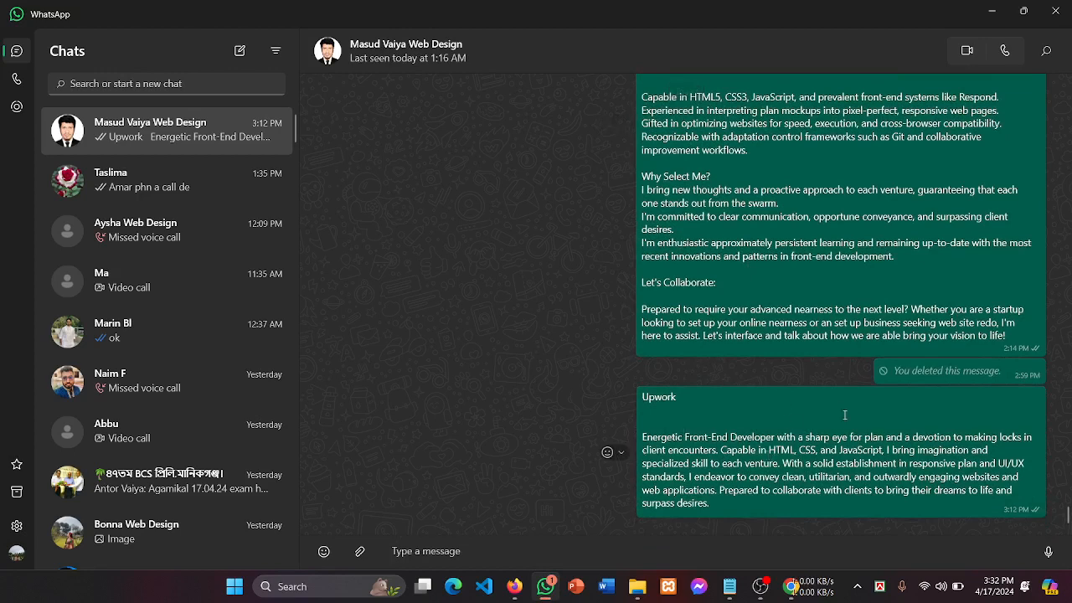
{"action": "left_click_drag", "start_coordinate": [863, 441], "coordinate": [948, 443]}
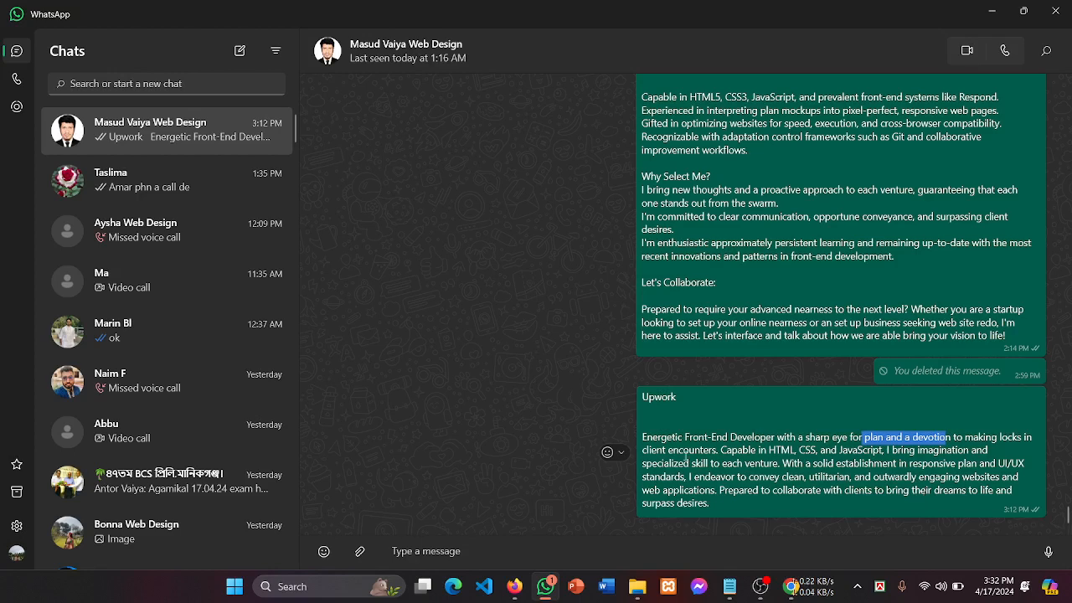
{"action": "left_click_drag", "start_coordinate": [662, 465], "coordinate": [755, 466]}
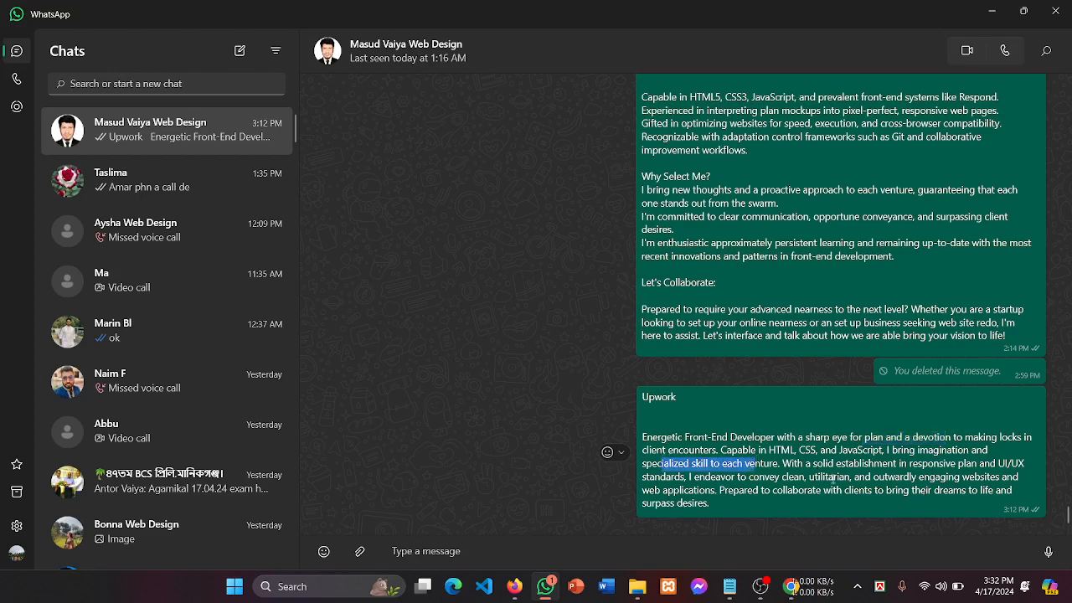
{"action": "left_click", "coordinate": [802, 466]}
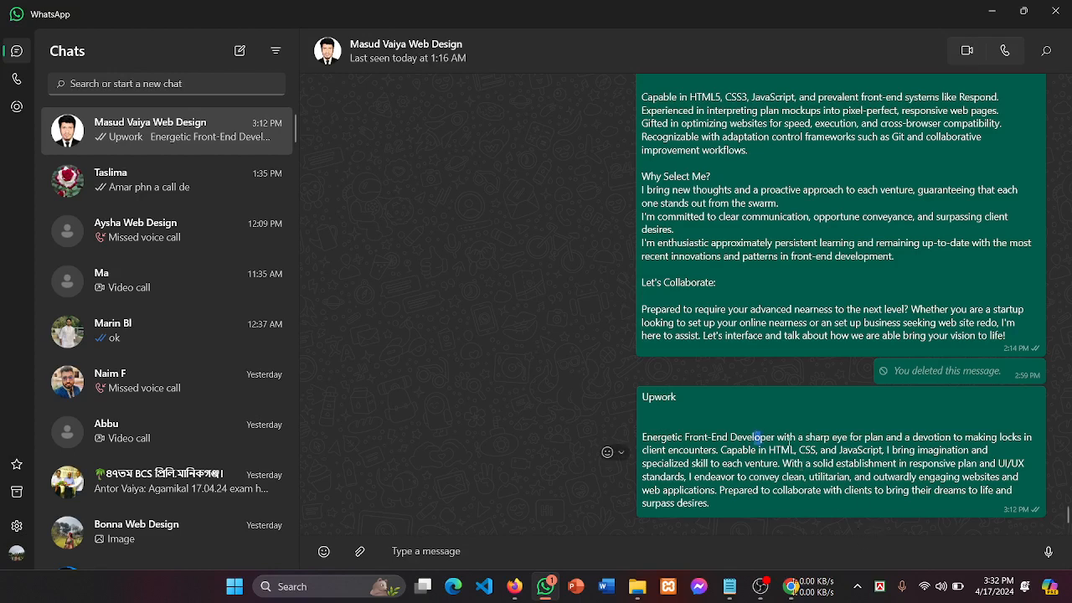
{"action": "left_click_drag", "start_coordinate": [754, 436], "coordinate": [944, 478]}
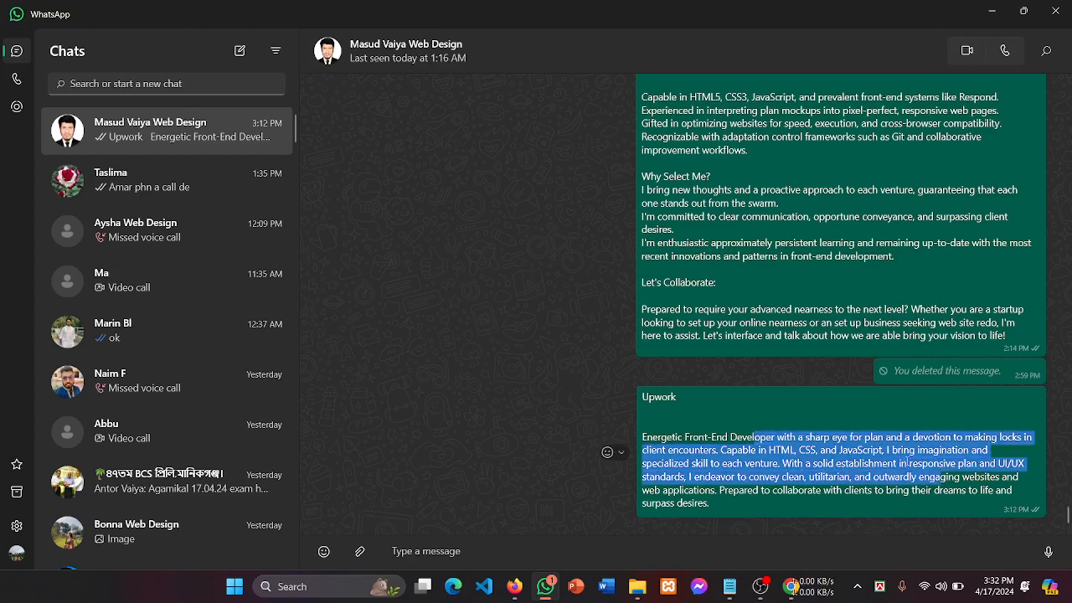
{"action": "left_click", "coordinate": [748, 443]}
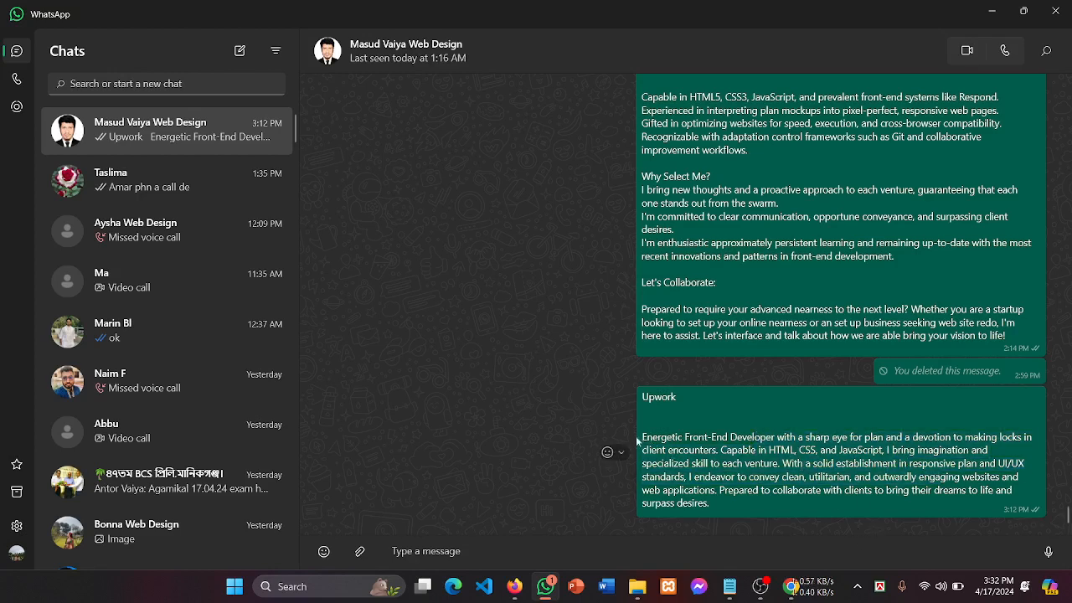
{"action": "left_click_drag", "start_coordinate": [645, 436], "coordinate": [789, 496]}
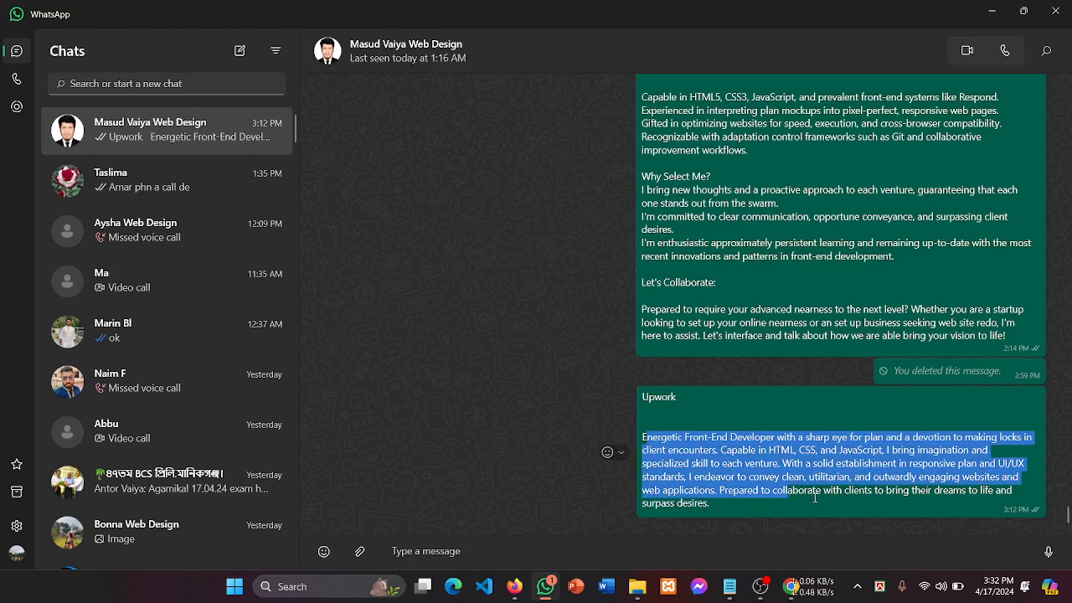
{"action": "left_click", "coordinate": [875, 495]}
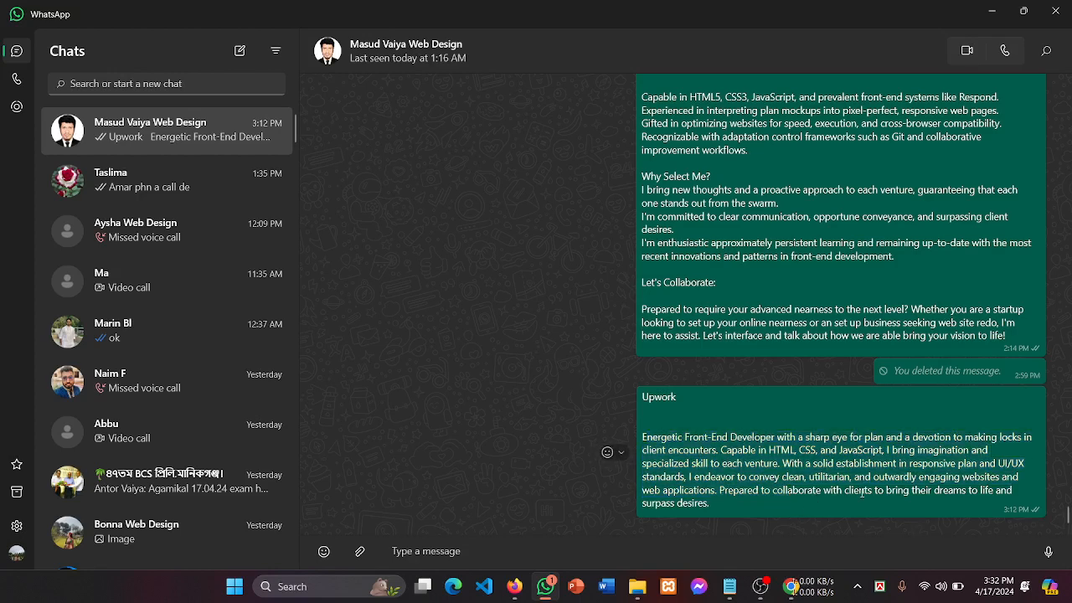
Step: Review the earlier About me text further up the chat, then bring OBS Studio forward
{"action": "scroll", "coordinate": [769, 361], "scroll_direction": "up", "scroll_amount": 5}
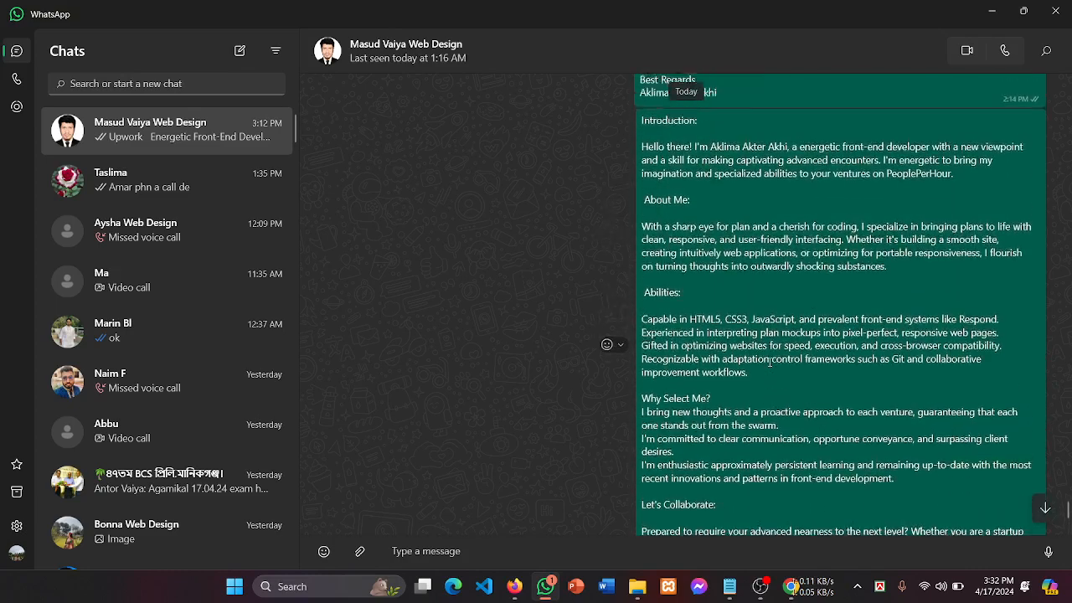
{"action": "scroll", "coordinate": [769, 361], "scroll_direction": "up", "scroll_amount": 10}
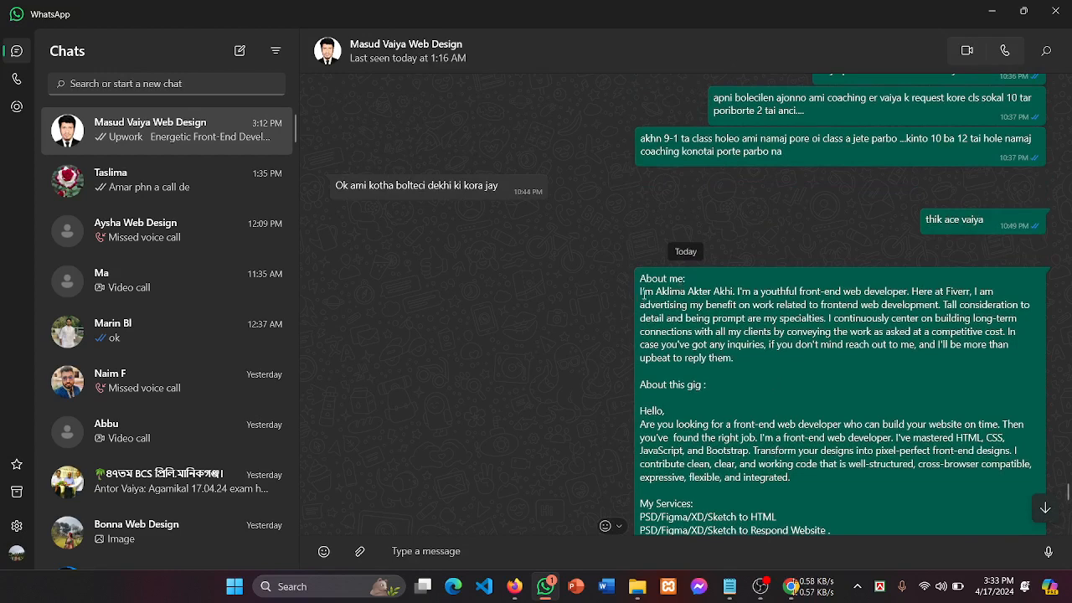
{"action": "left_click_drag", "start_coordinate": [642, 293], "coordinate": [774, 357]}
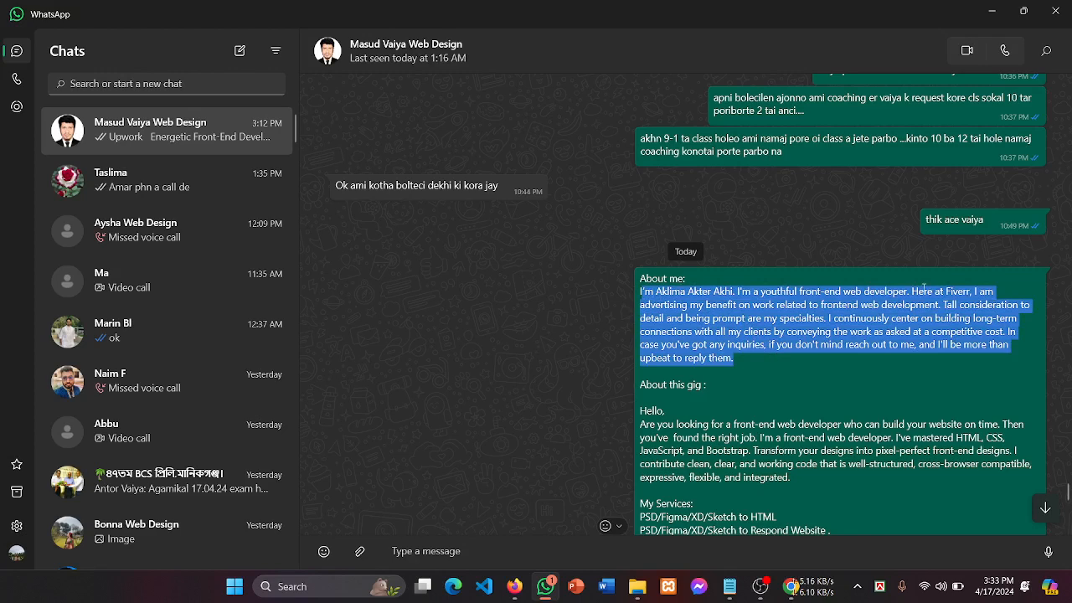
{"action": "left_click", "coordinate": [881, 359]}
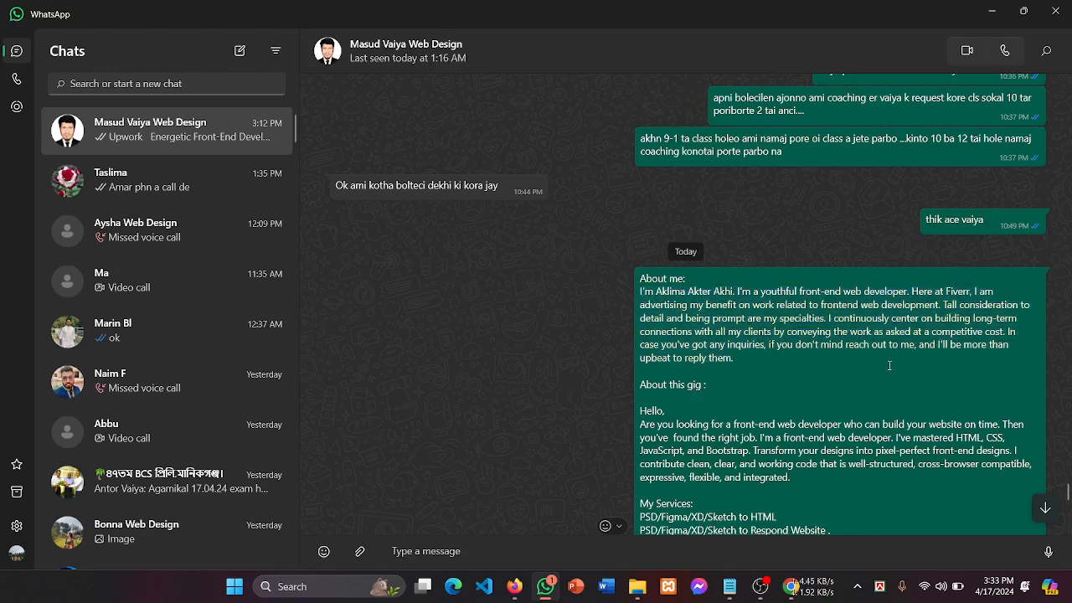
{"action": "left_click_drag", "start_coordinate": [907, 292], "coordinate": [970, 292]}
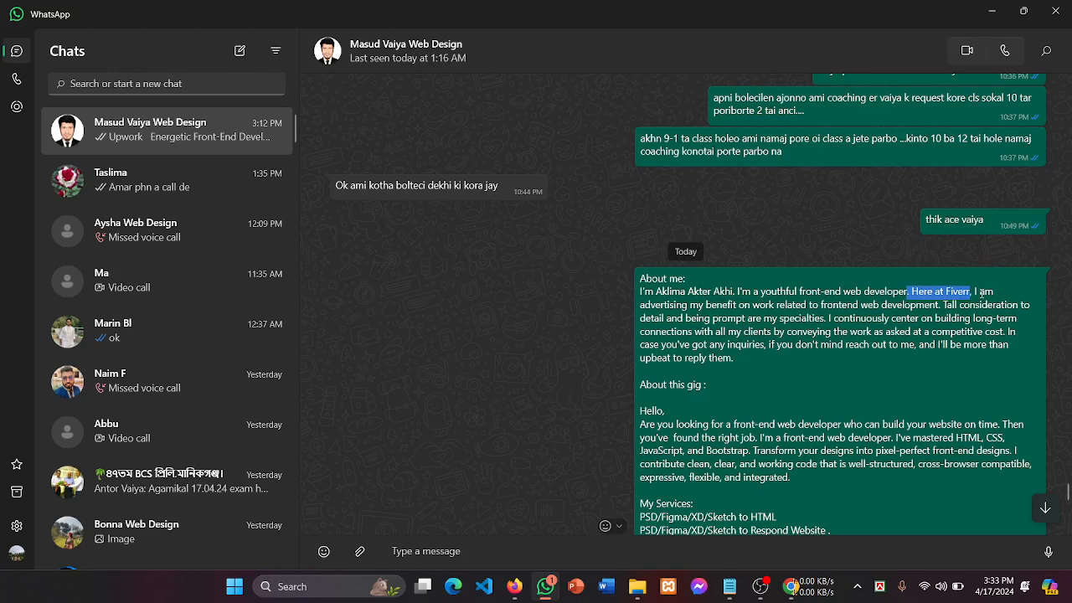
{"action": "left_click_drag", "start_coordinate": [975, 292], "coordinate": [1013, 361]}
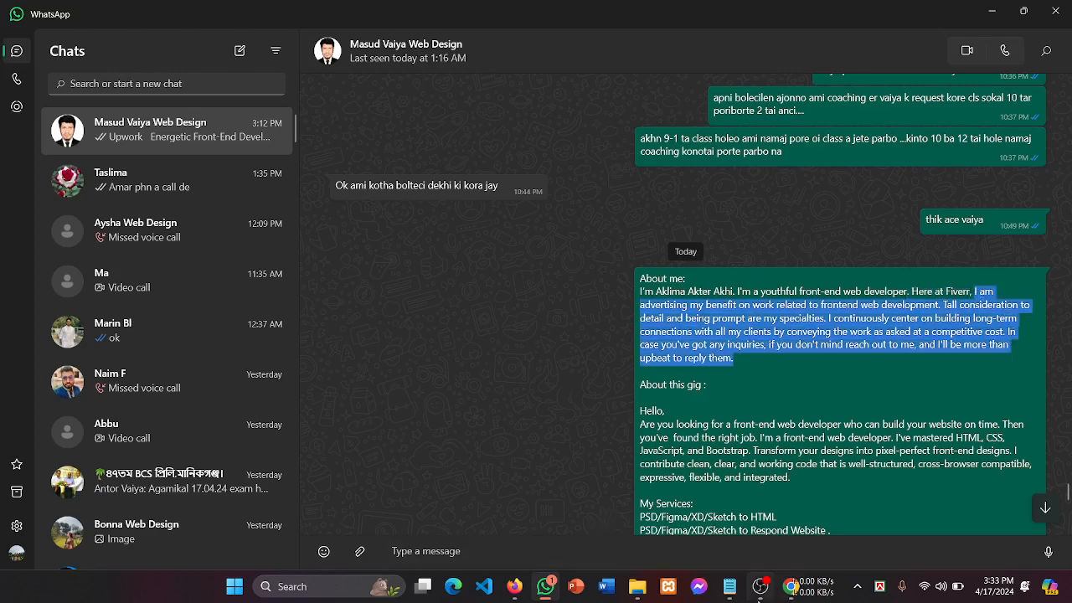
{"action": "left_click", "coordinate": [760, 586]}
{"action": "left_click", "coordinate": [1036, 431]}
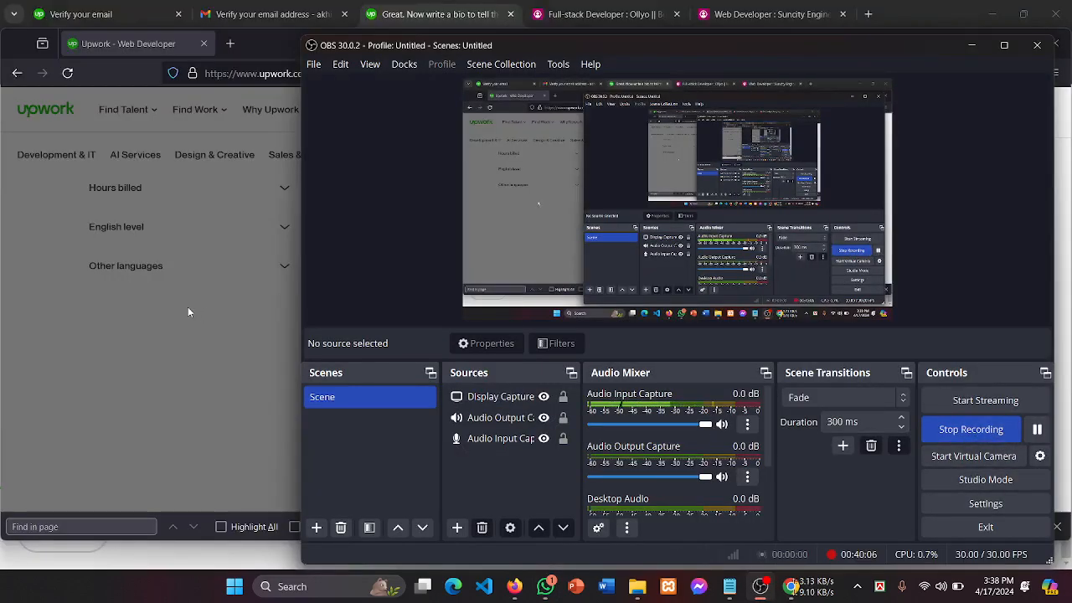
Step: Close the open freelancer profile and open the Senior Web Developer result to read its title
{"action": "left_click", "coordinate": [193, 306]}
{"action": "left_click", "coordinate": [201, 310]}
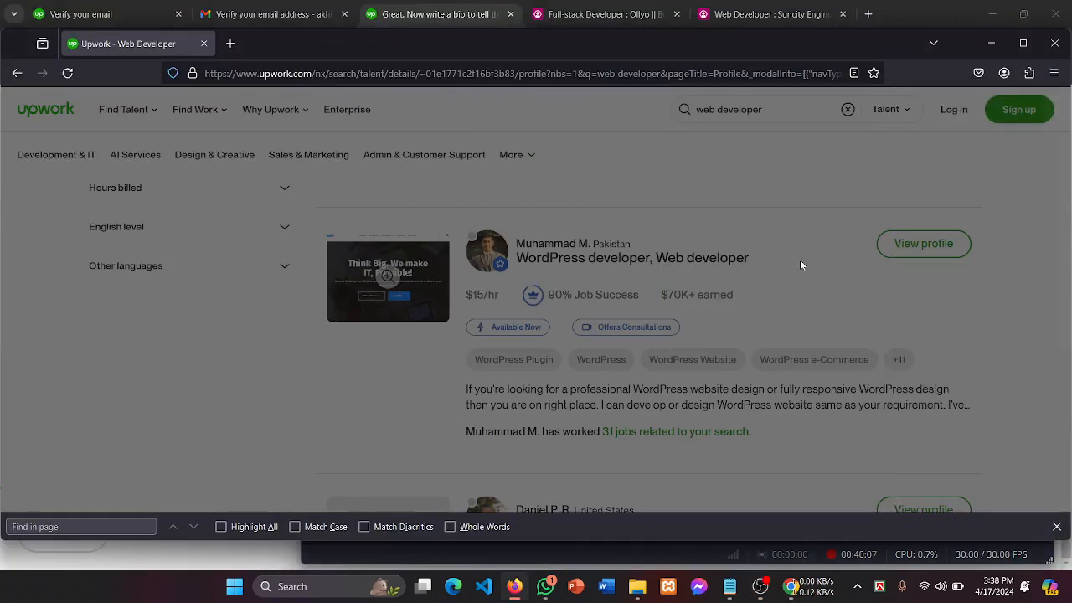
{"action": "scroll", "coordinate": [591, 273], "scroll_direction": "down", "scroll_amount": 3}
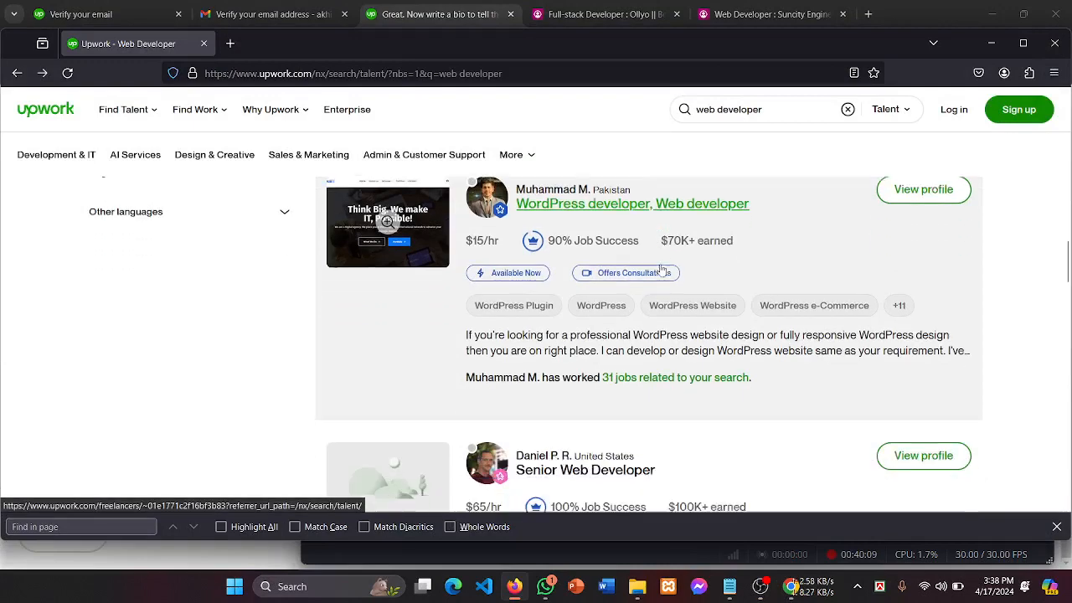
{"action": "left_click", "coordinate": [576, 378]}
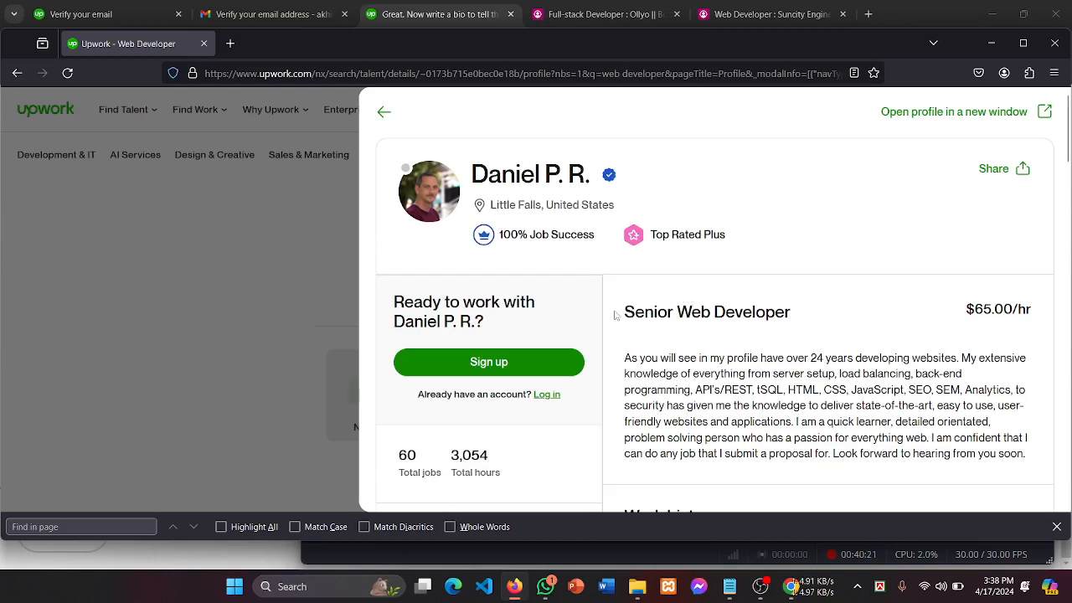
{"action": "left_click_drag", "start_coordinate": [618, 311], "coordinate": [869, 311]}
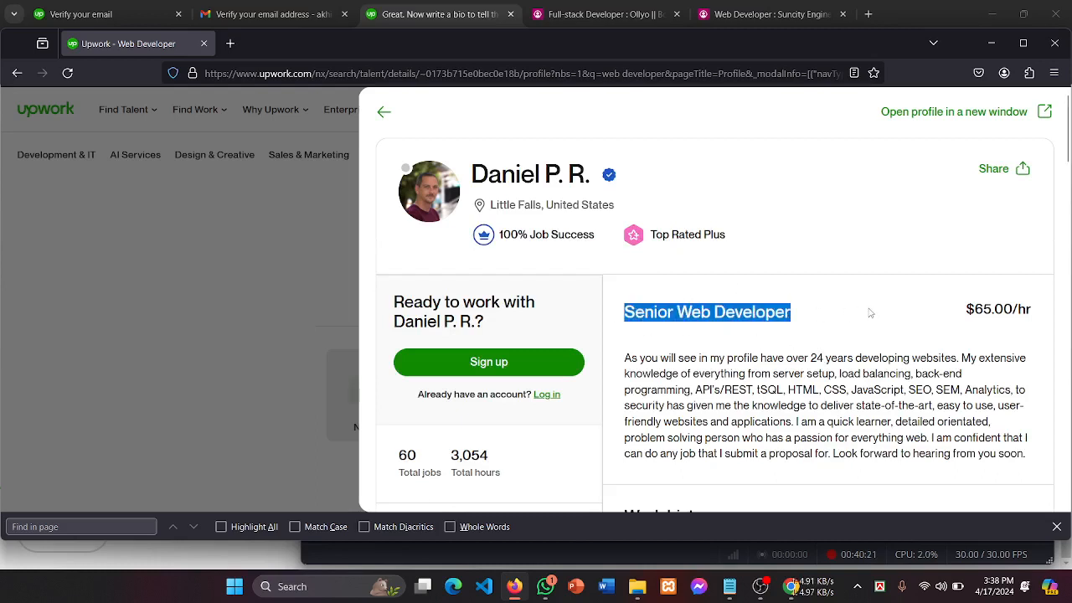
{"action": "left_click", "coordinate": [813, 330]}
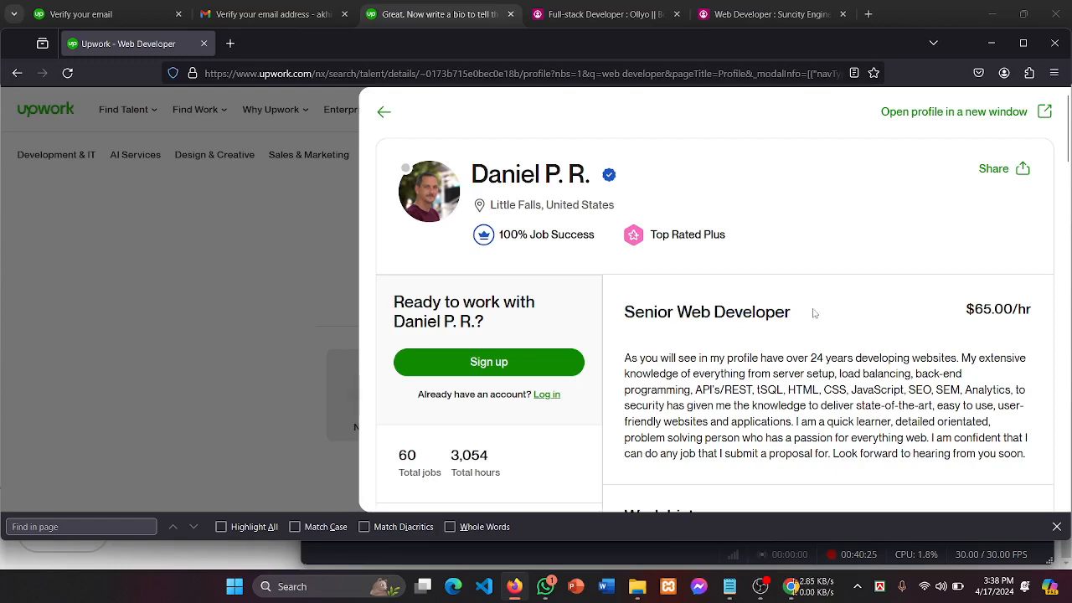
Step: Read the Senior Web Developer's bio, close the profile, and switch to the Gmail tab
{"action": "left_click_drag", "start_coordinate": [624, 312], "coordinate": [871, 313]}
{"action": "scroll", "coordinate": [874, 315], "scroll_direction": "down", "scroll_amount": 1}
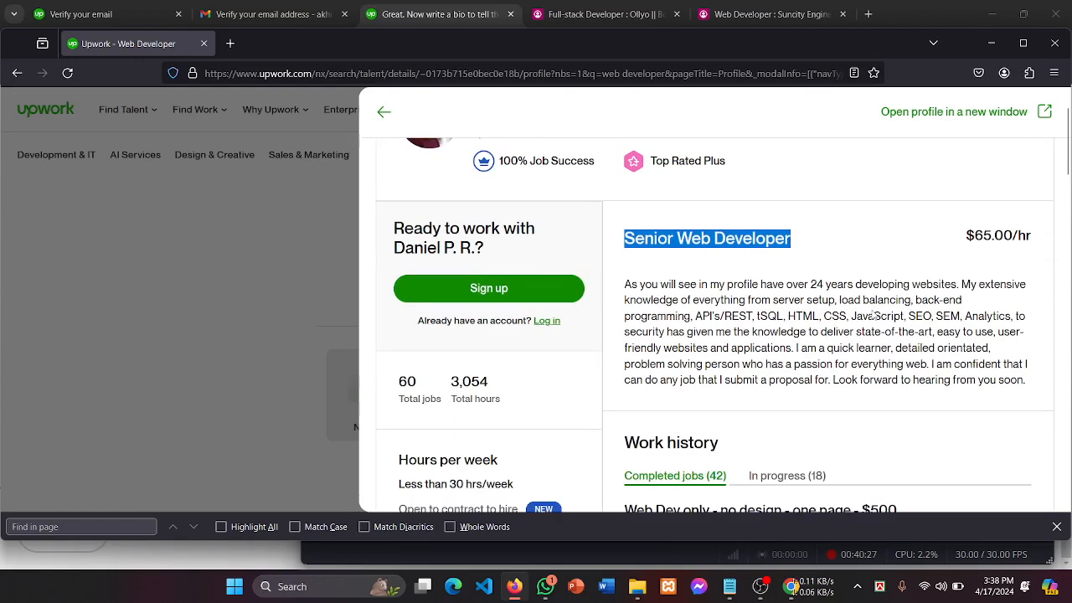
{"action": "scroll", "coordinate": [905, 405], "scroll_direction": "down", "scroll_amount": 1}
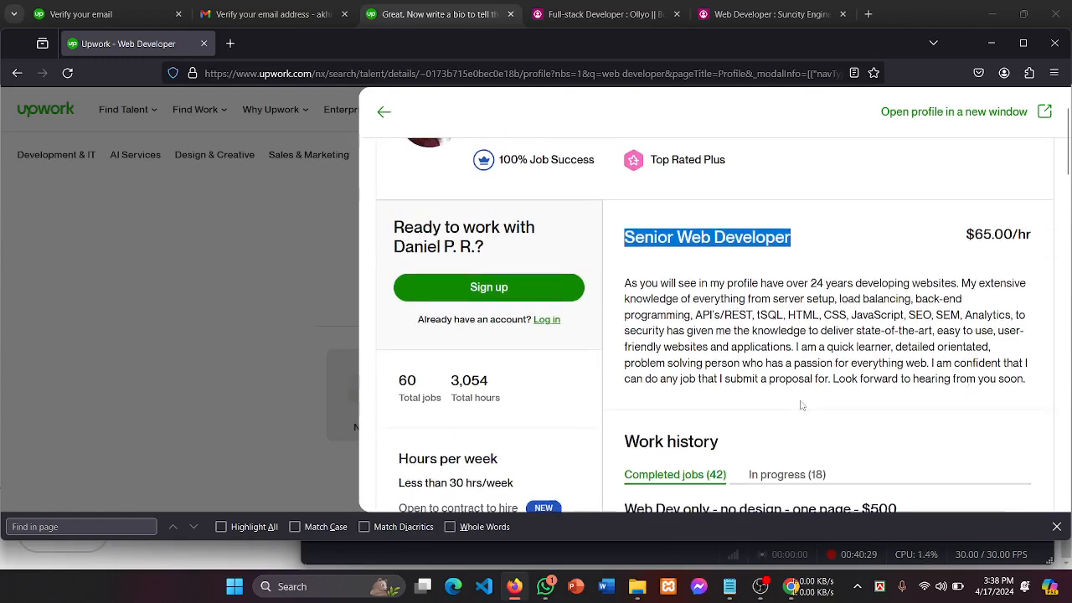
{"action": "left_click_drag", "start_coordinate": [1018, 306], "coordinate": [759, 211]}
{"action": "left_click", "coordinate": [929, 303]}
{"action": "scroll", "coordinate": [929, 305], "scroll_direction": "down", "scroll_amount": 3}
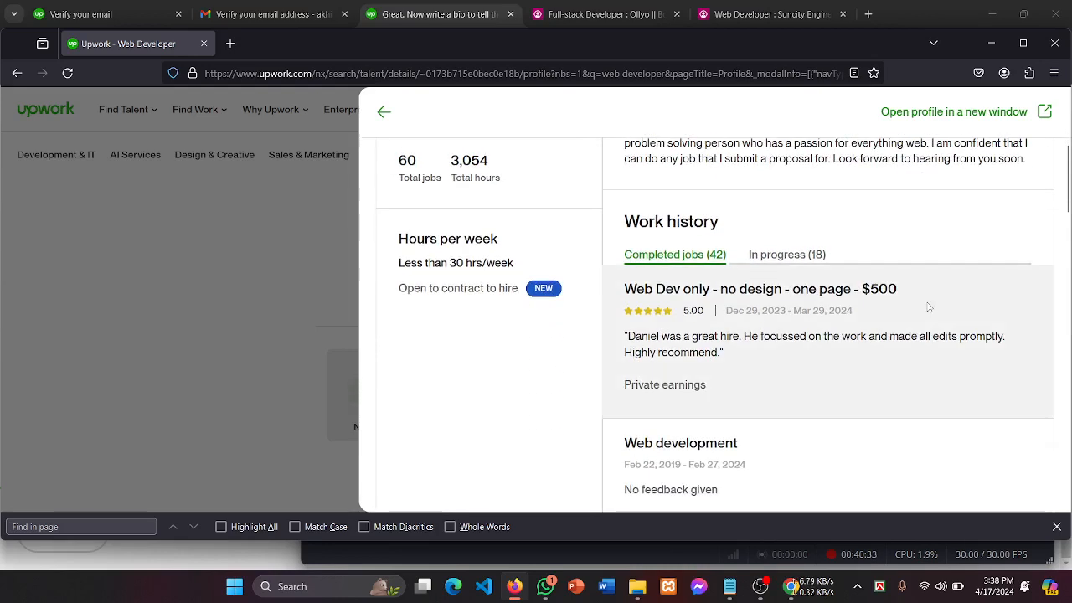
{"action": "scroll", "coordinate": [929, 308], "scroll_direction": "down", "scroll_amount": 2}
{"action": "scroll", "coordinate": [926, 308], "scroll_direction": "up", "scroll_amount": 10}
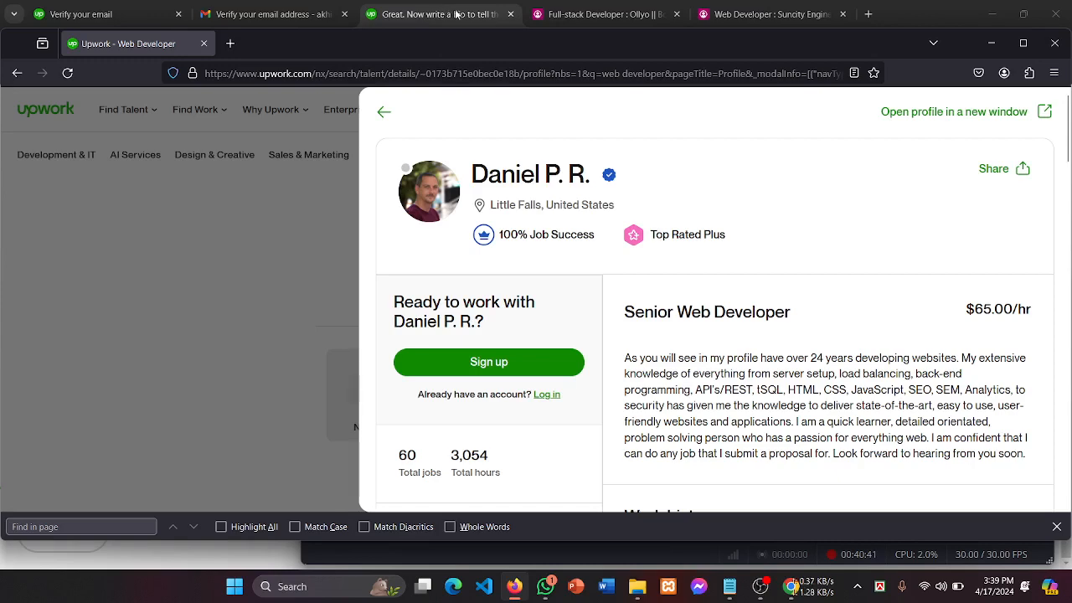
{"action": "left_click", "coordinate": [184, 249]}
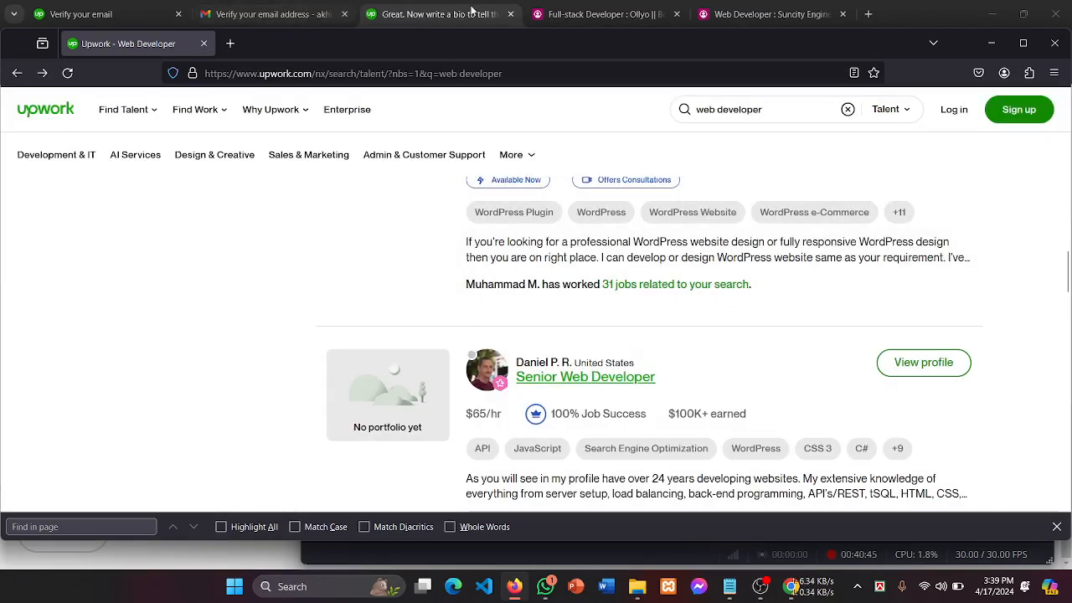
{"action": "left_click", "coordinate": [258, 10]}
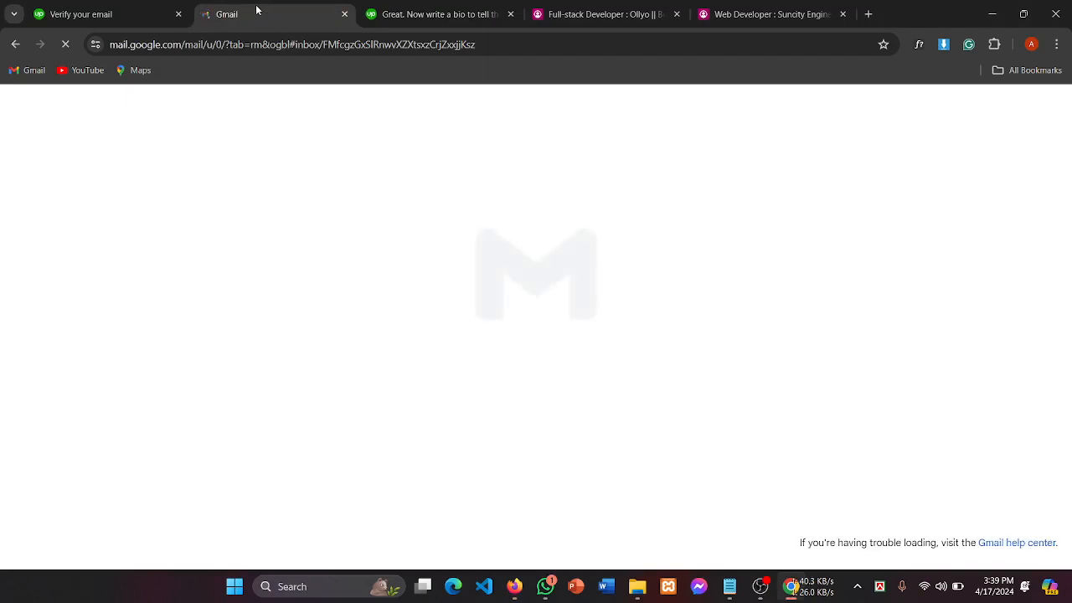
Step: Return to Upwork's bio step, then bring up the Notepad notes with About me, Skills and Services
{"action": "left_click", "coordinate": [369, 10]}
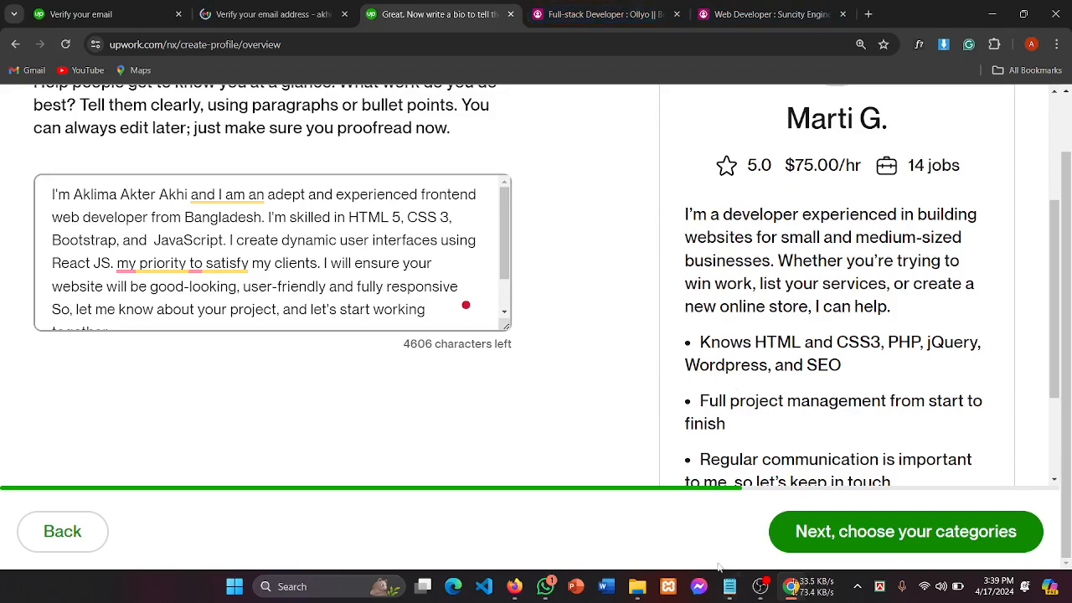
{"action": "left_click", "coordinate": [728, 593]}
{"action": "left_click", "coordinate": [346, 221]}
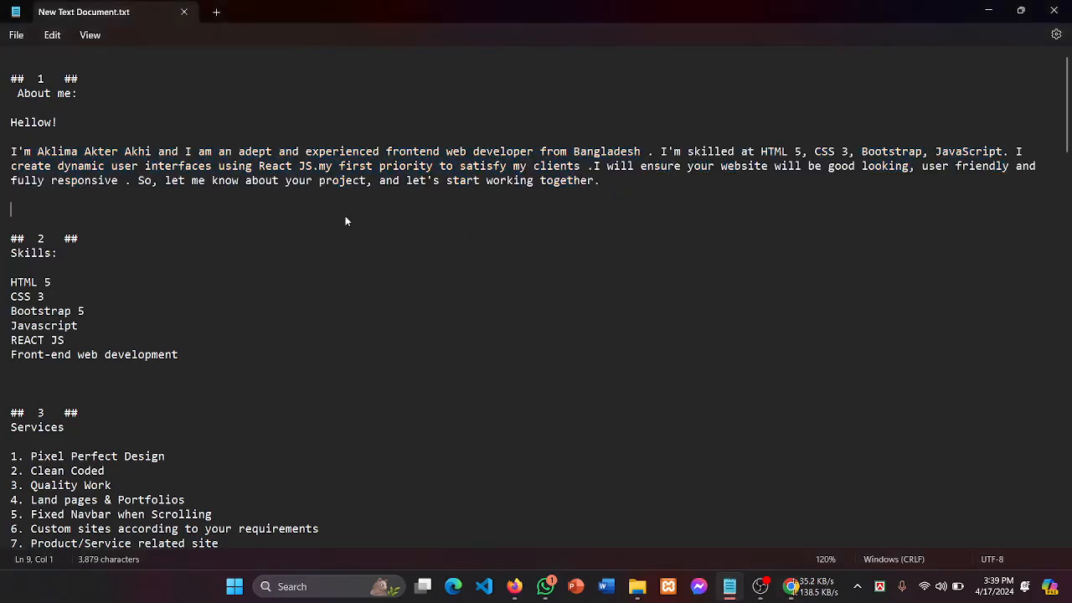
{"action": "left_click_drag", "start_coordinate": [75, 253], "coordinate": [10, 253]}
{"action": "left_click", "coordinate": [198, 319]}
{"action": "double_click", "coordinate": [98, 427]}
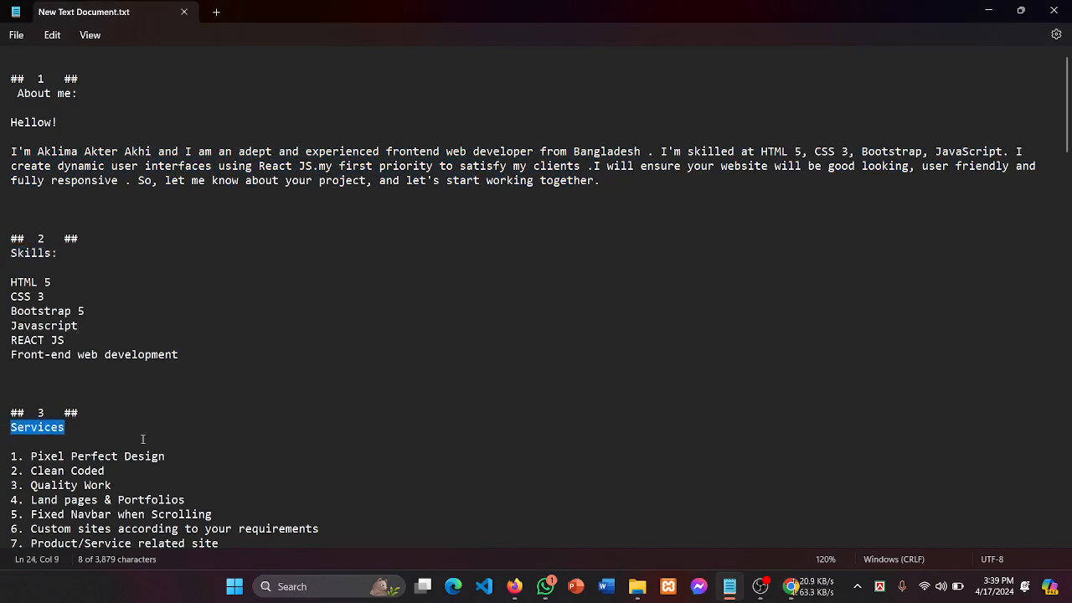
{"action": "scroll", "coordinate": [144, 442], "scroll_direction": "down", "scroll_amount": 2}
{"action": "scroll", "coordinate": [143, 443], "scroll_direction": "up", "scroll_amount": 2}
{"action": "scroll", "coordinate": [226, 384], "scroll_direction": "down", "scroll_amount": 8}
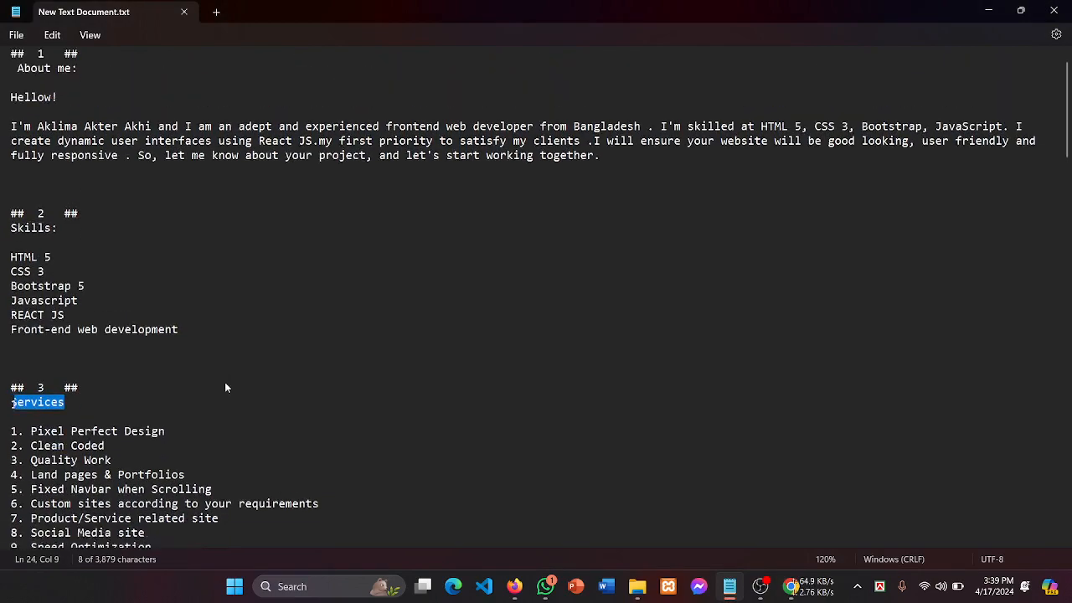
{"action": "scroll", "coordinate": [226, 383], "scroll_direction": "down", "scroll_amount": 4}
{"action": "scroll", "coordinate": [226, 383], "scroll_direction": "up", "scroll_amount": 4}
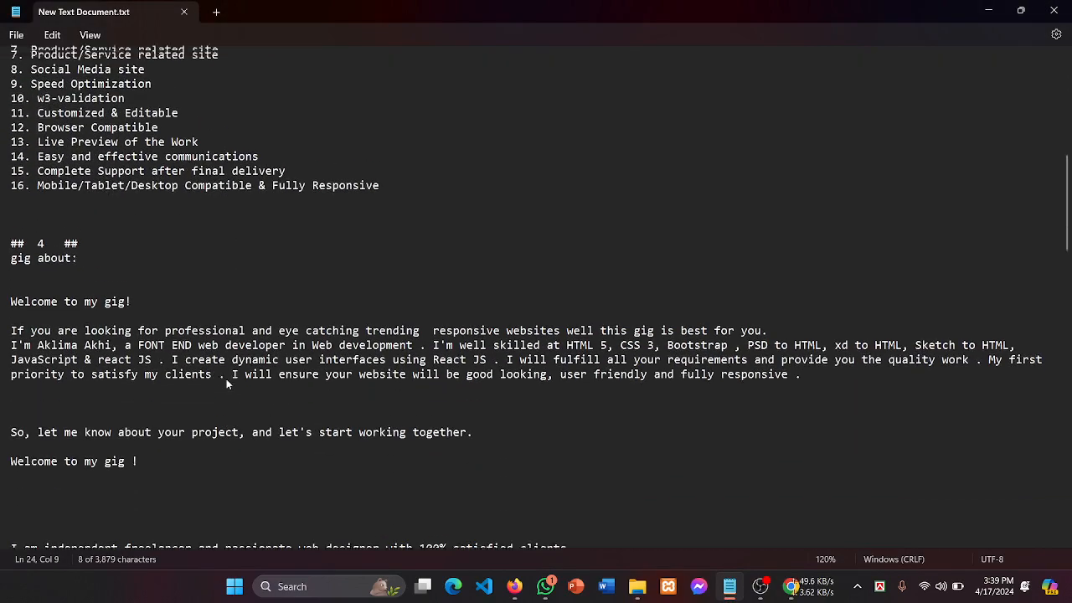
{"action": "left_click_drag", "start_coordinate": [392, 321], "coordinate": [32, 103]}
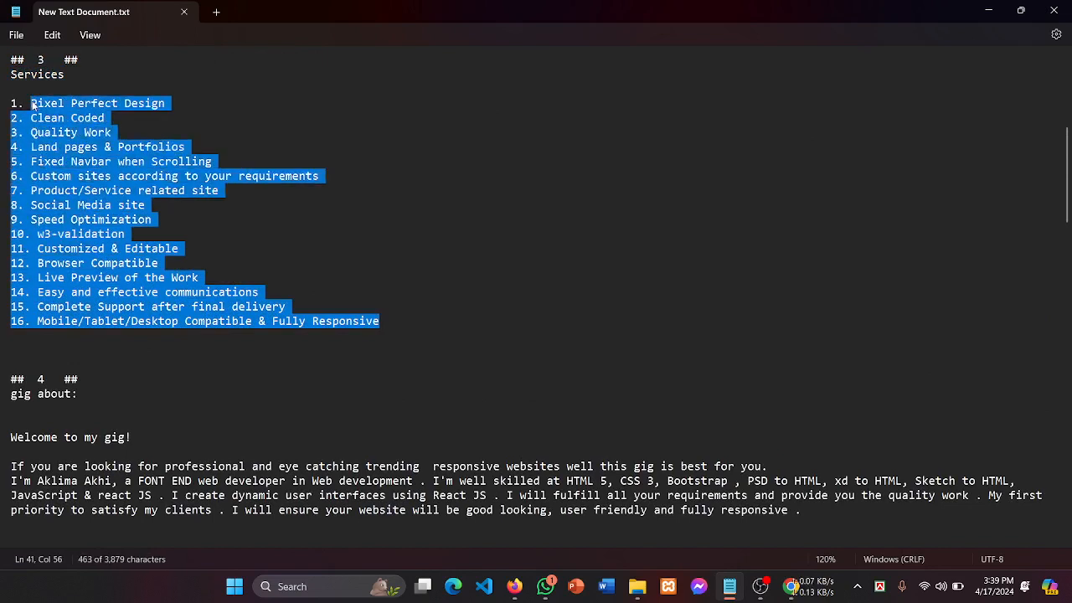
{"action": "left_click", "coordinate": [391, 205]}
{"action": "left_click_drag", "start_coordinate": [401, 330], "coordinate": [1, 109]}
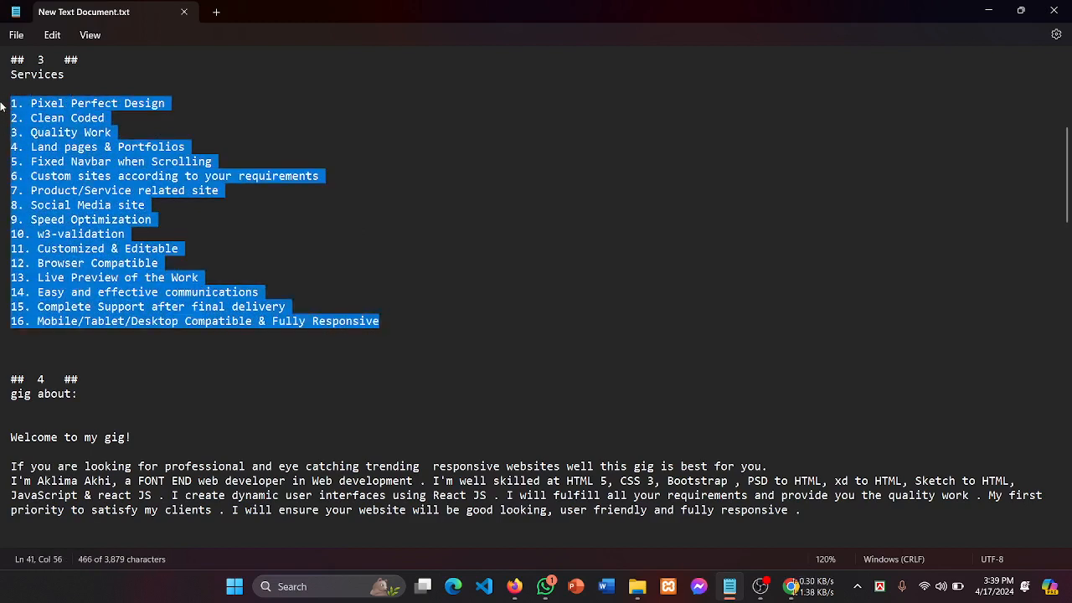
{"action": "left_click", "coordinate": [469, 343]}
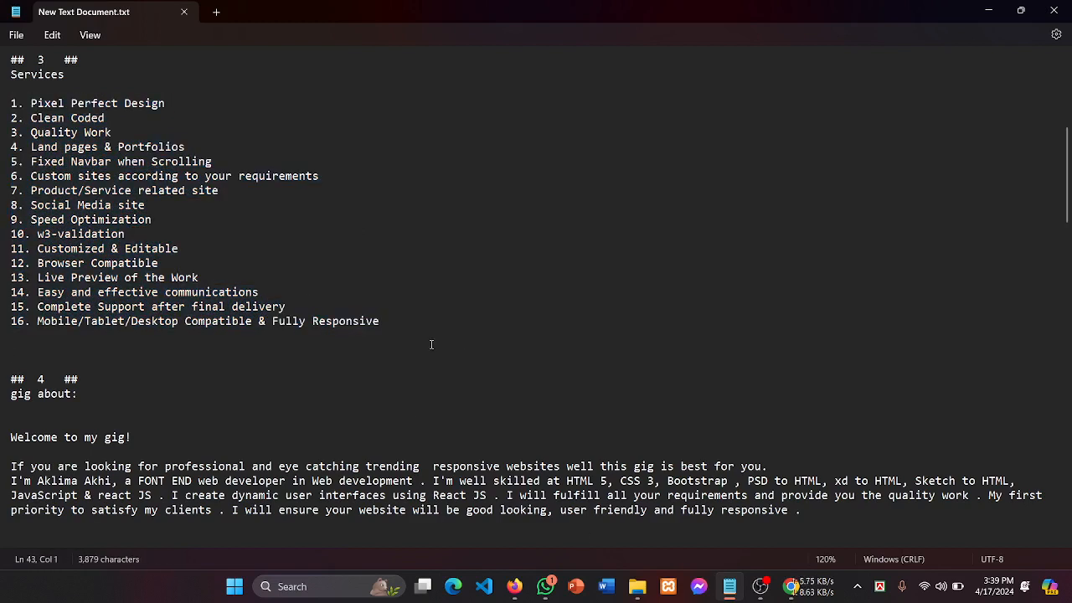
{"action": "left_click_drag", "start_coordinate": [17, 336], "coordinate": [1, 91]}
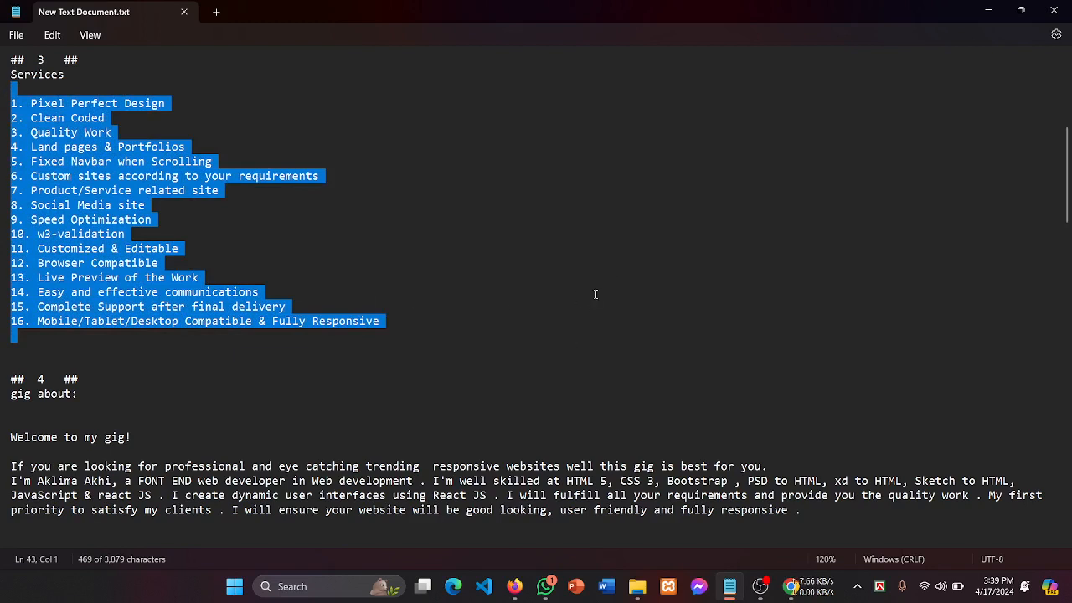
{"action": "left_click", "coordinate": [505, 234]}
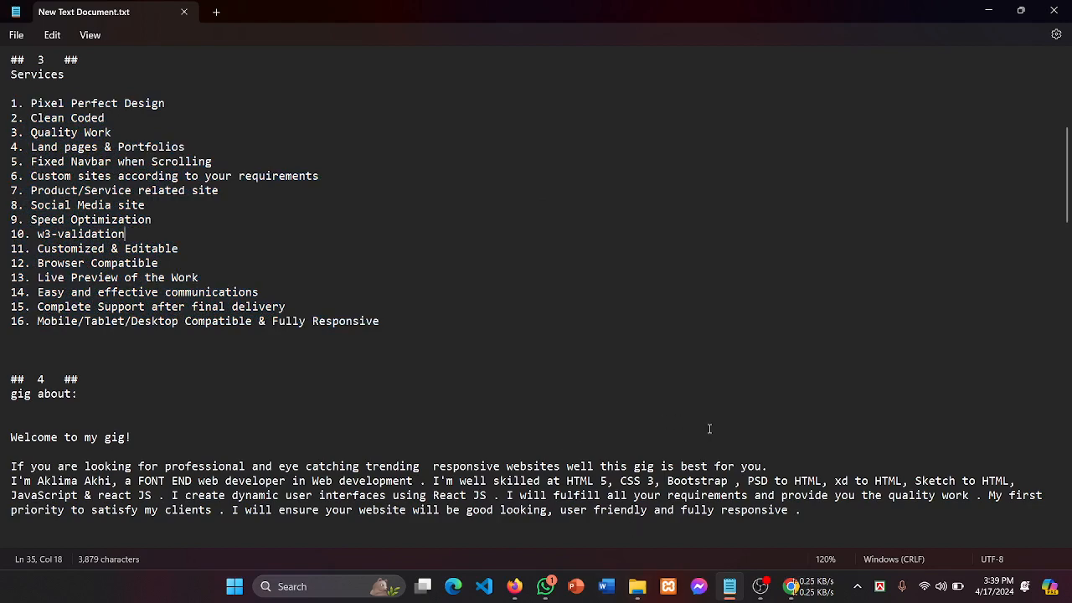
{"action": "left_click", "coordinate": [762, 588]}
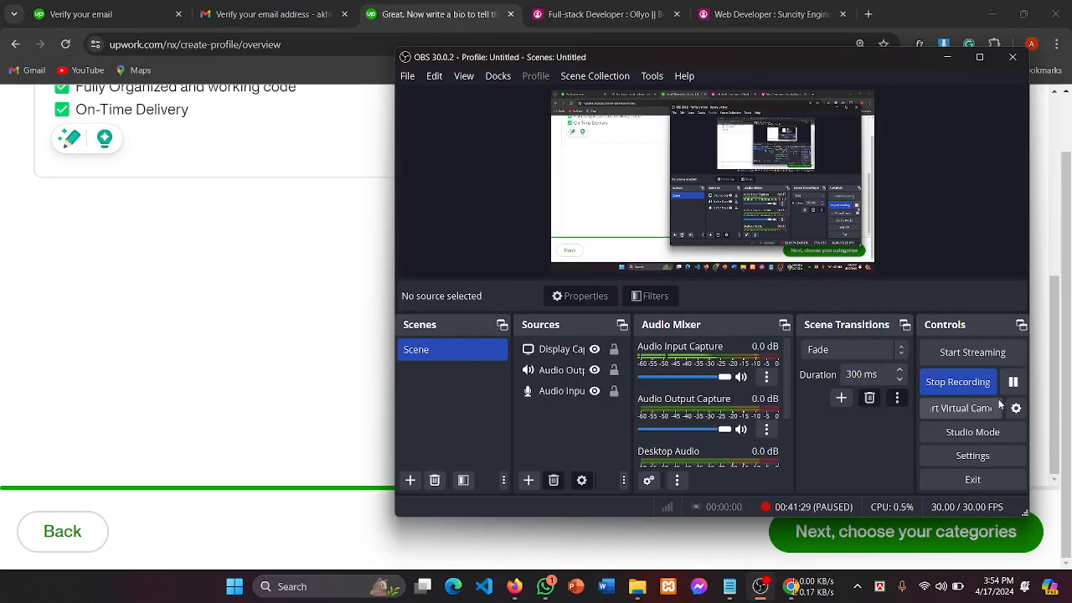
Step: Review the services list lines in the Upwork bio editor, selecting and clearing parts of it
{"action": "scroll", "coordinate": [222, 237], "scroll_direction": "up", "scroll_amount": 3}
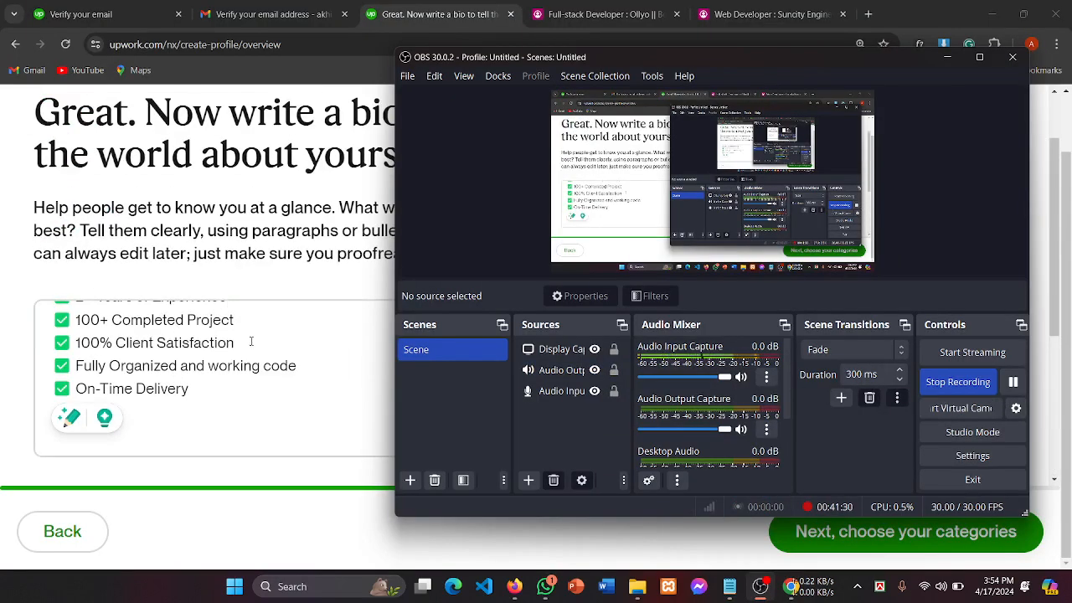
{"action": "left_click", "coordinate": [247, 341]}
{"action": "scroll", "coordinate": [247, 360], "scroll_direction": "up", "scroll_amount": 10}
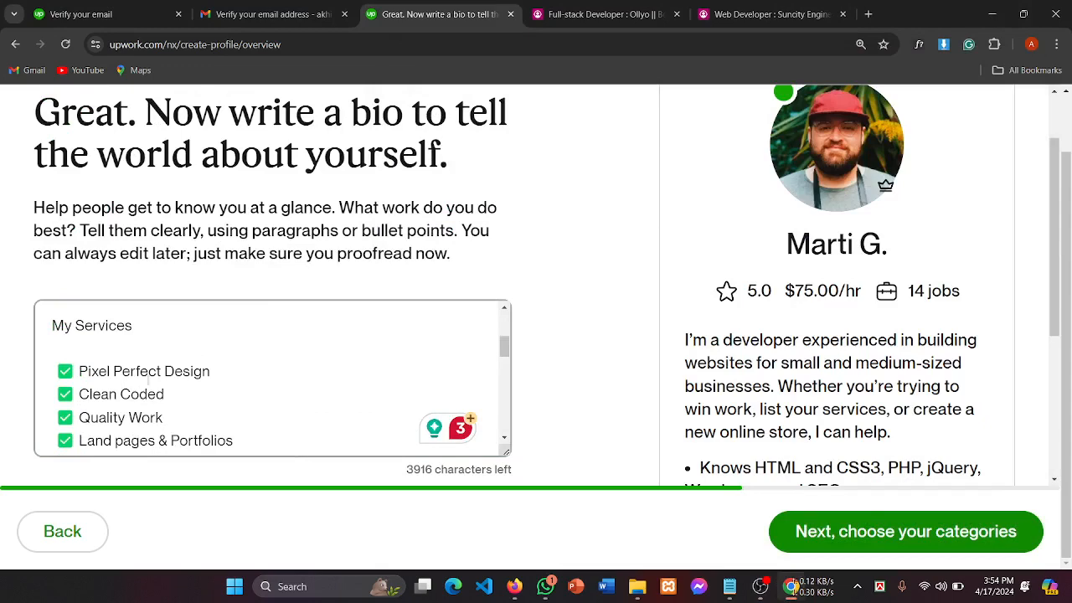
{"action": "left_click_drag", "start_coordinate": [96, 374], "coordinate": [175, 374]}
{"action": "left_click", "coordinate": [221, 386]}
{"action": "scroll", "coordinate": [220, 385], "scroll_direction": "down", "scroll_amount": 2}
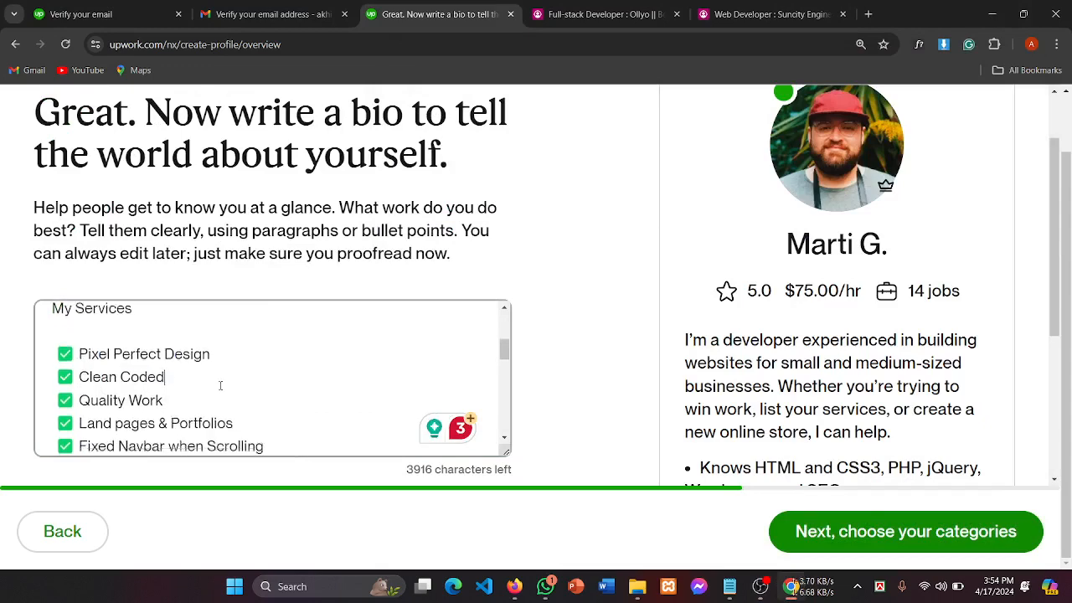
{"action": "left_click_drag", "start_coordinate": [88, 356], "coordinate": [262, 375]}
{"action": "left_click", "coordinate": [262, 374]}
{"action": "scroll", "coordinate": [262, 374], "scroll_direction": "down", "scroll_amount": 2}
{"action": "left_click_drag", "start_coordinate": [166, 346], "coordinate": [356, 376]}
{"action": "left_click", "coordinate": [356, 376]}
{"action": "scroll", "coordinate": [177, 372], "scroll_direction": "down", "scroll_amount": 2}
{"action": "scroll", "coordinate": [172, 358], "scroll_direction": "up", "scroll_amount": 2}
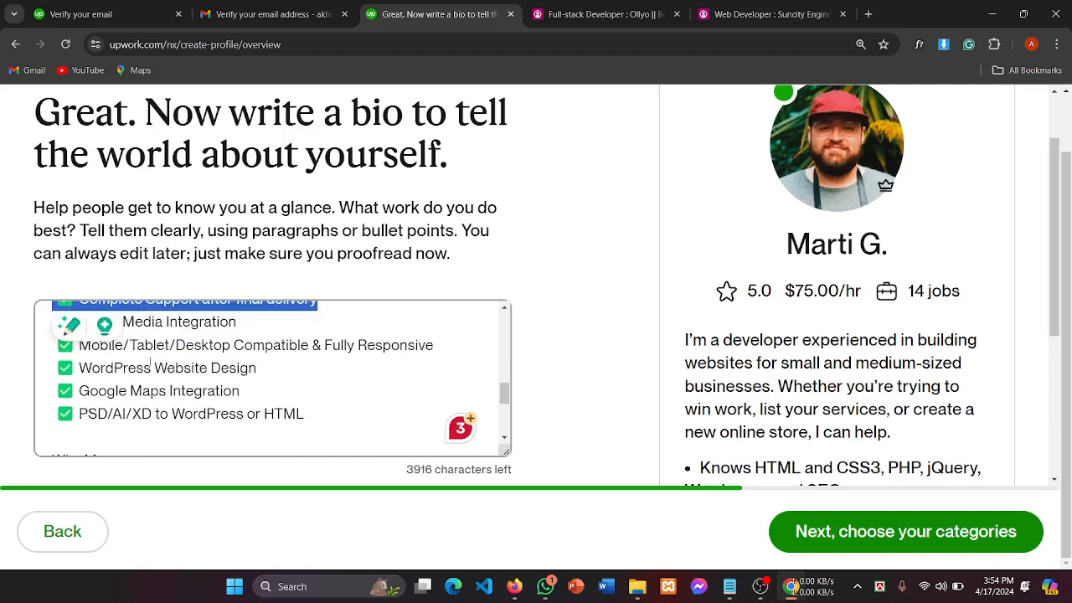
{"action": "left_click_drag", "start_coordinate": [154, 368], "coordinate": [251, 387]}
{"action": "left_click", "coordinate": [339, 367]}
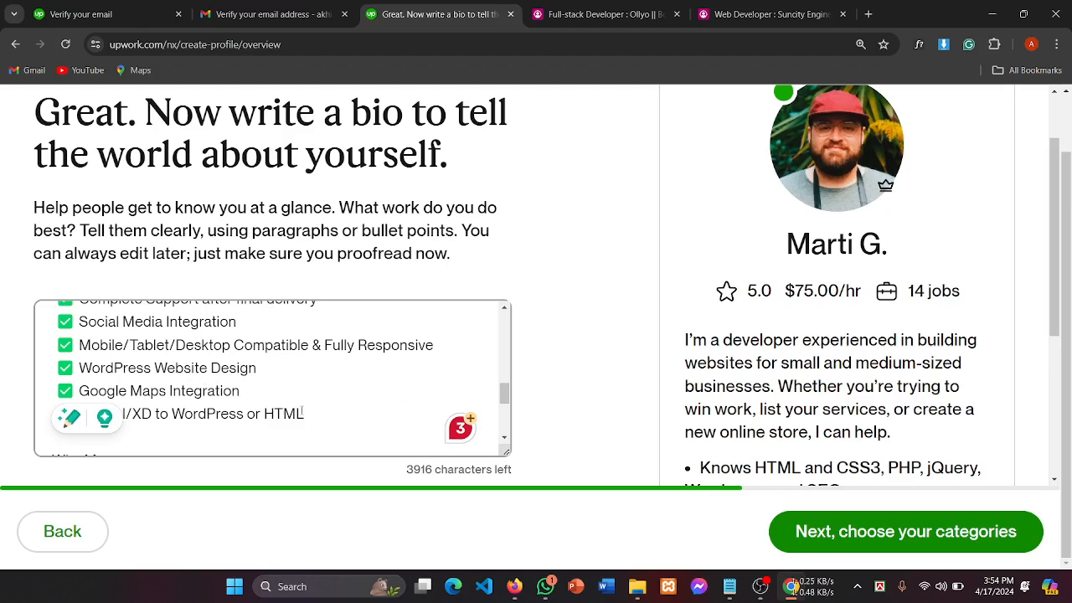
{"action": "scroll", "coordinate": [302, 411], "scroll_direction": "down", "scroll_amount": 3}
{"action": "scroll", "coordinate": [301, 410], "scroll_direction": "up", "scroll_amount": 3}
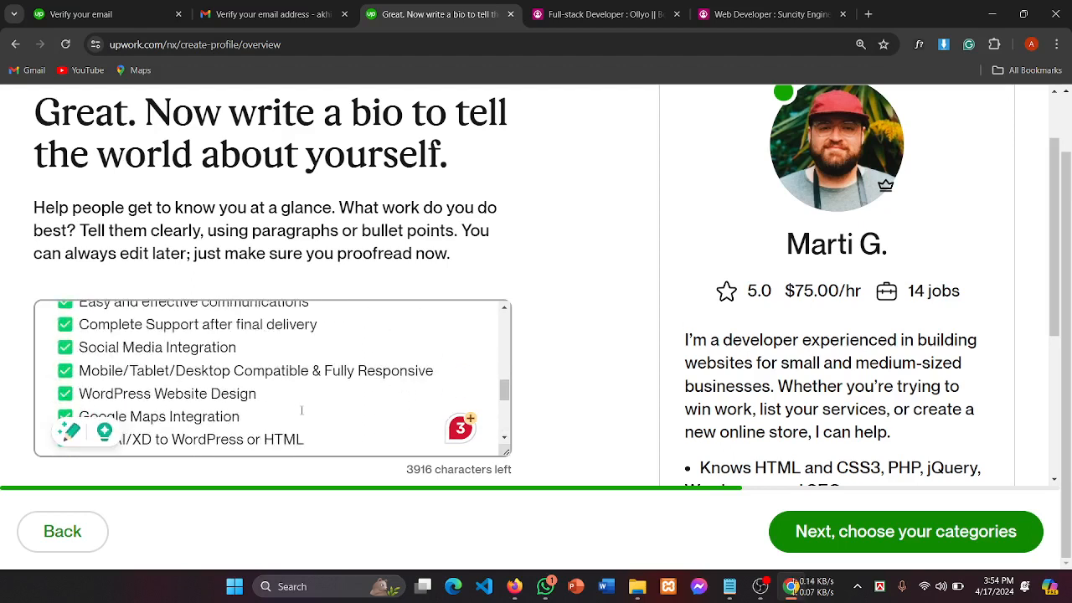
{"action": "scroll", "coordinate": [302, 411], "scroll_direction": "up", "scroll_amount": 5}
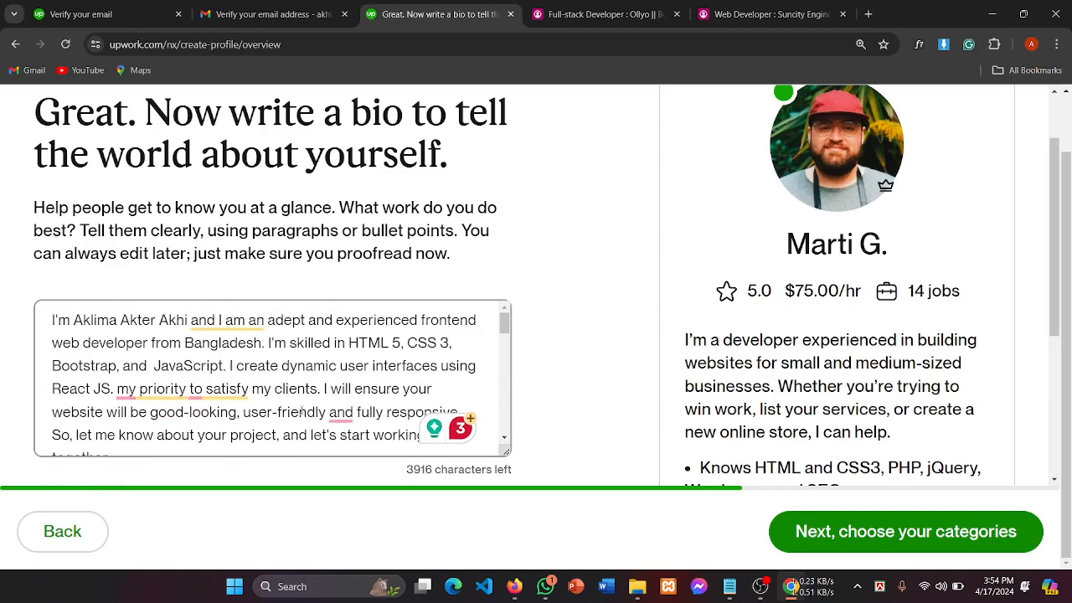
{"action": "scroll", "coordinate": [301, 411], "scroll_direction": "up", "scroll_amount": 1}
Step: Make the bio box taller and scroll through the services and Why Me checklists
{"action": "key", "text": "ctrl+shift+End"}
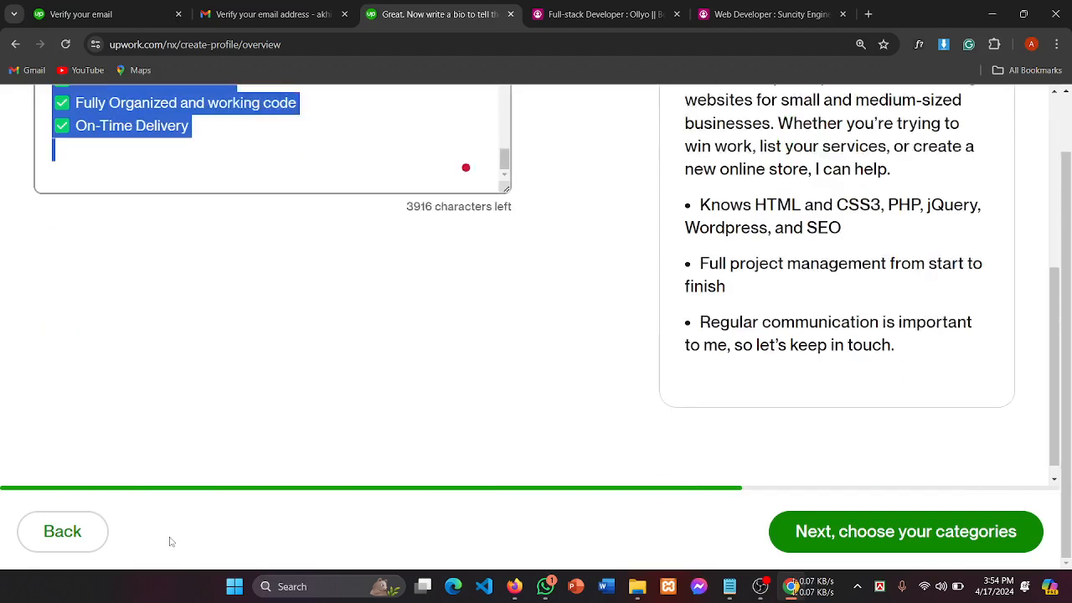
{"action": "left_click", "coordinate": [227, 146]}
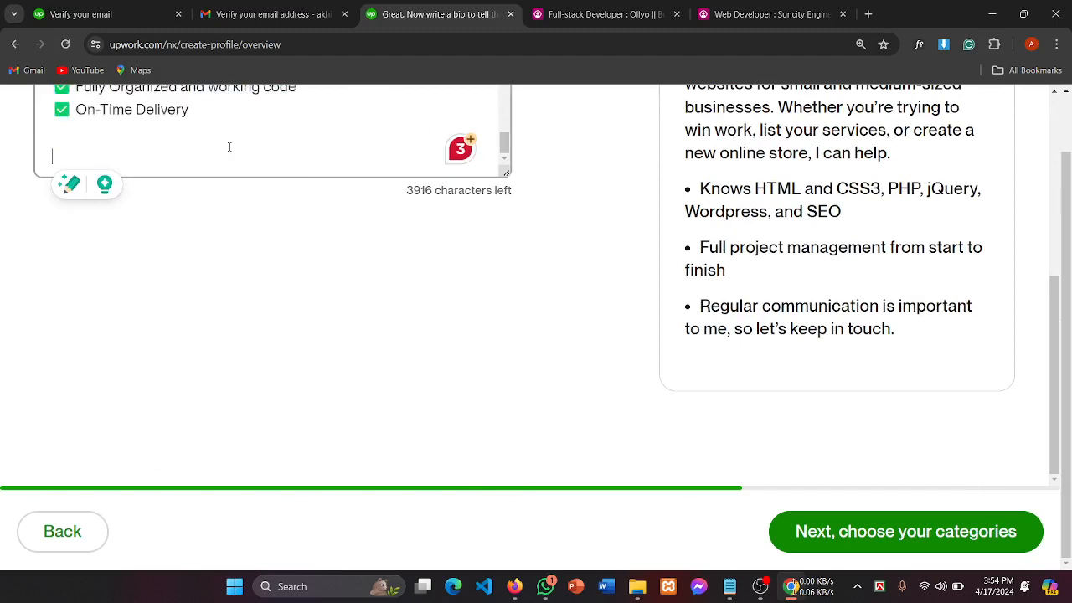
{"action": "scroll", "coordinate": [229, 146], "scroll_direction": "up", "scroll_amount": 3}
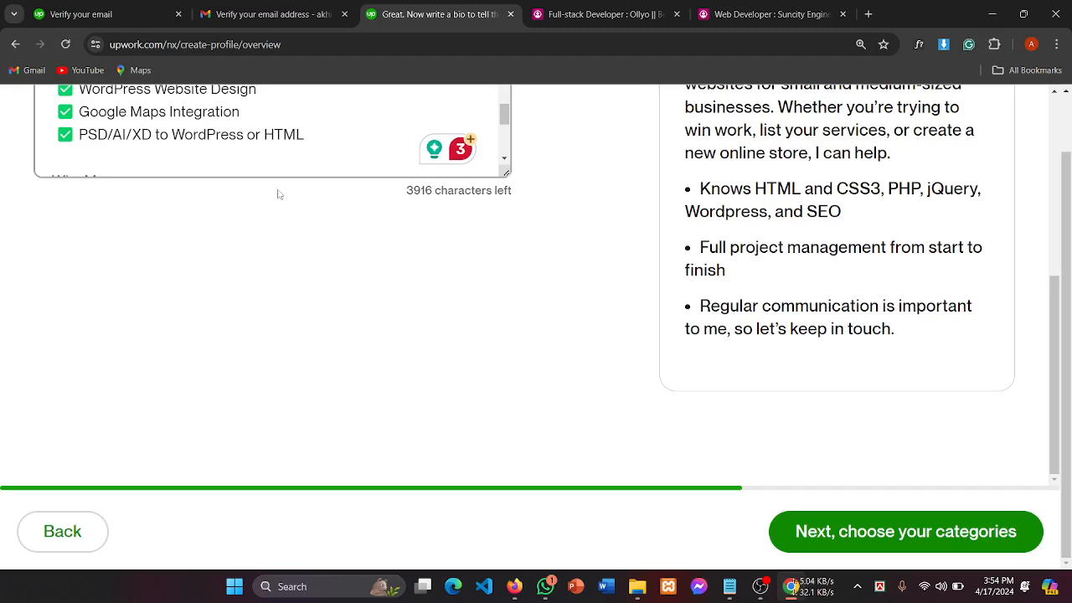
{"action": "scroll", "coordinate": [255, 135], "scroll_direction": "up", "scroll_amount": 2}
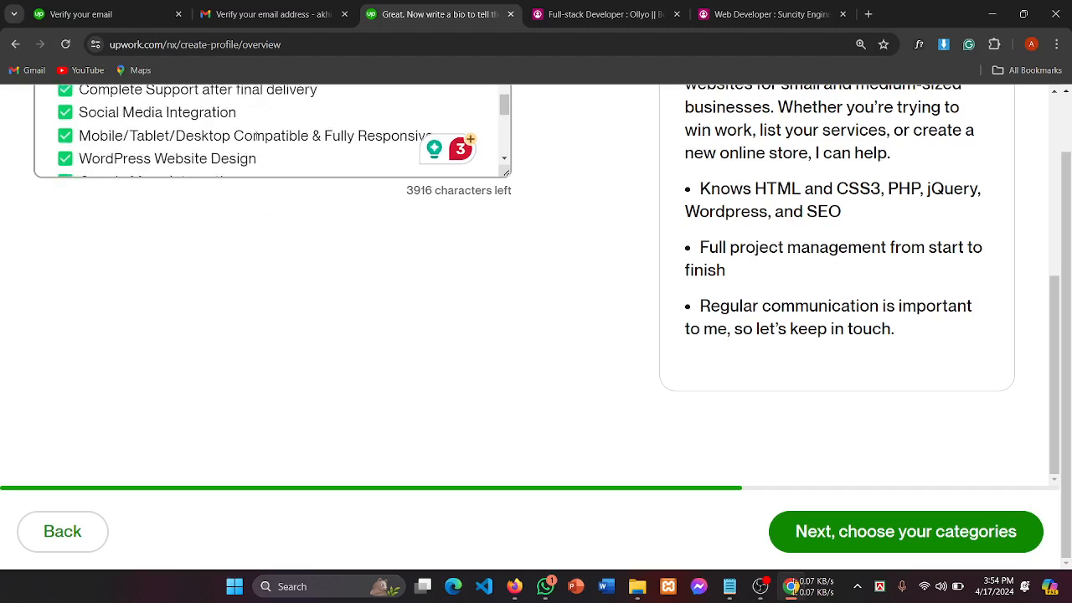
{"action": "scroll", "coordinate": [255, 135], "scroll_direction": "up", "scroll_amount": 2}
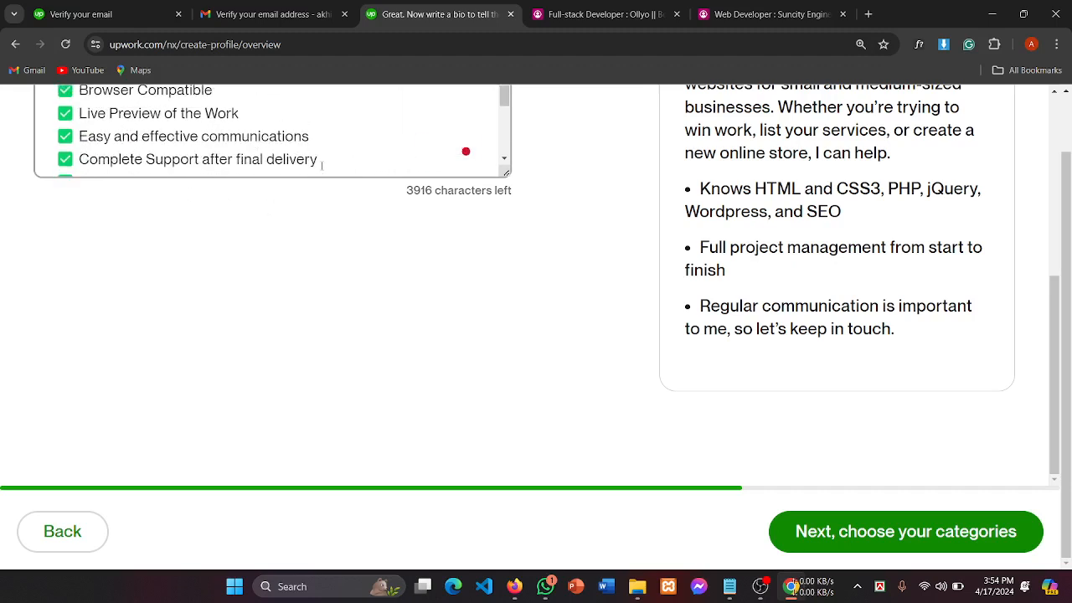
{"action": "left_click_drag", "start_coordinate": [322, 161], "coordinate": [147, 91]}
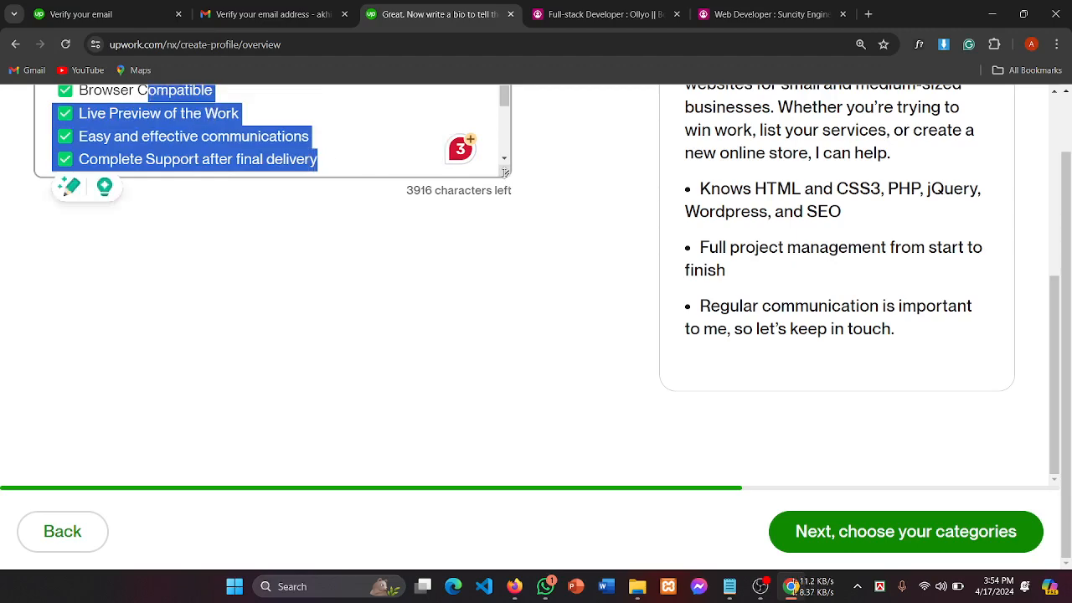
{"action": "left_click_drag", "start_coordinate": [505, 172], "coordinate": [583, 486]}
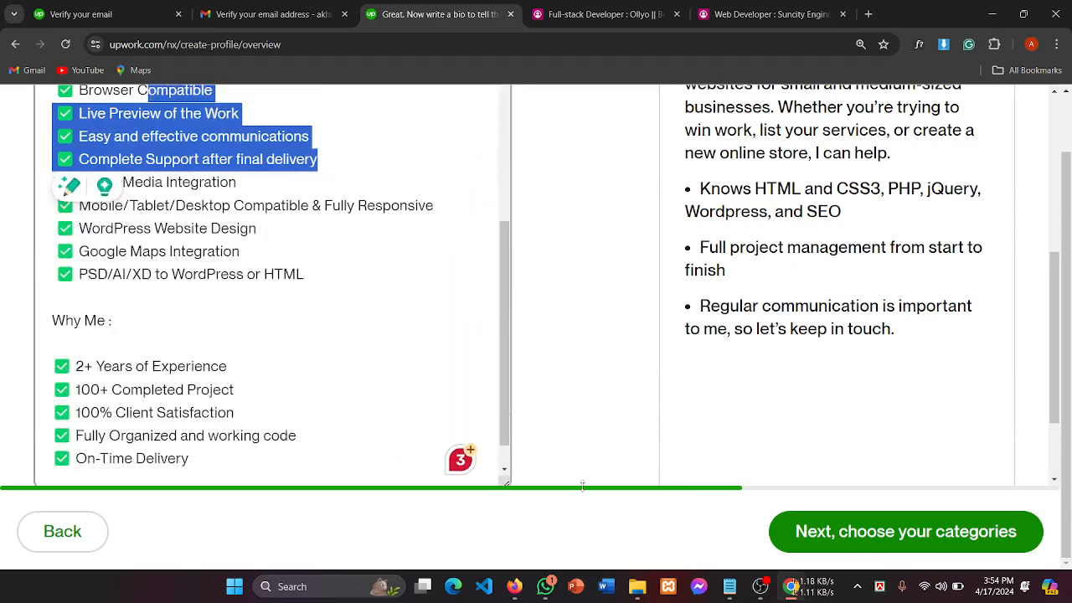
{"action": "scroll", "coordinate": [323, 305], "scroll_direction": "up", "scroll_amount": 3}
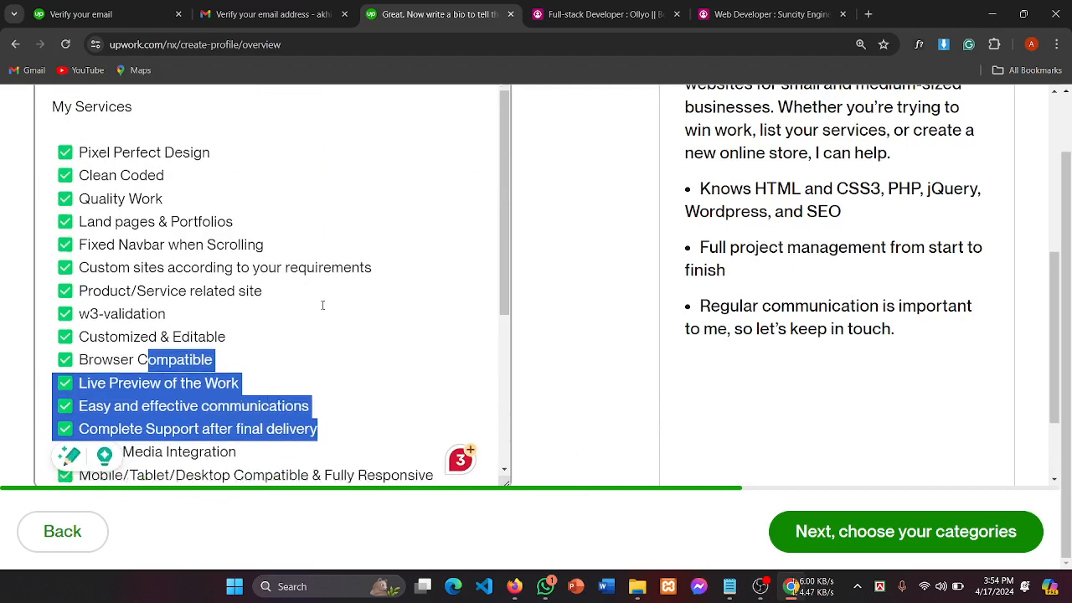
{"action": "scroll", "coordinate": [322, 305], "scroll_direction": "down", "scroll_amount": 1}
{"action": "left_click", "coordinate": [358, 281]}
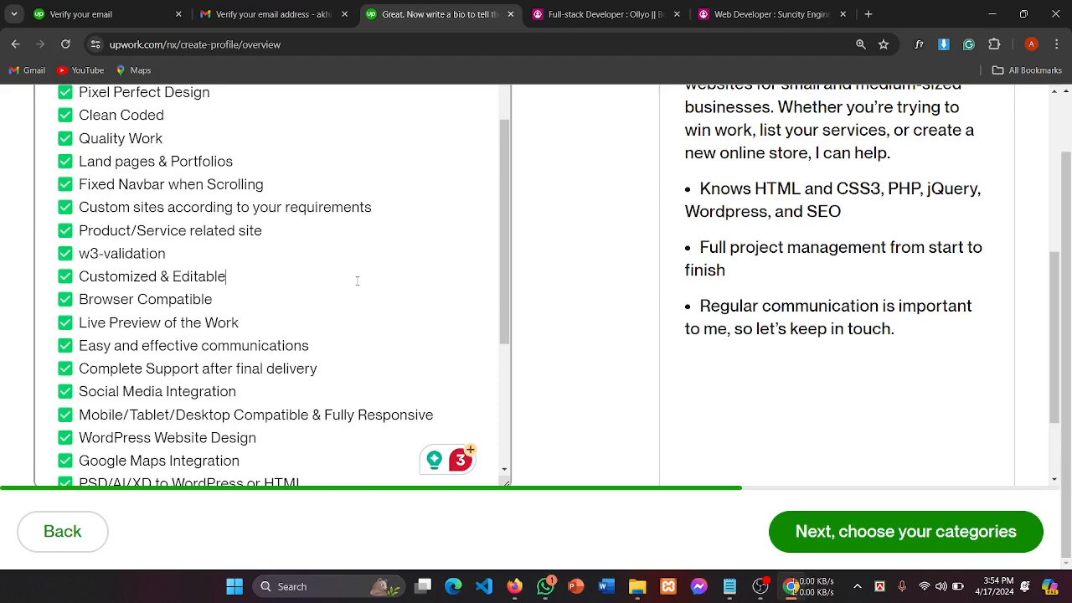
{"action": "scroll", "coordinate": [366, 258], "scroll_direction": "down", "scroll_amount": 3}
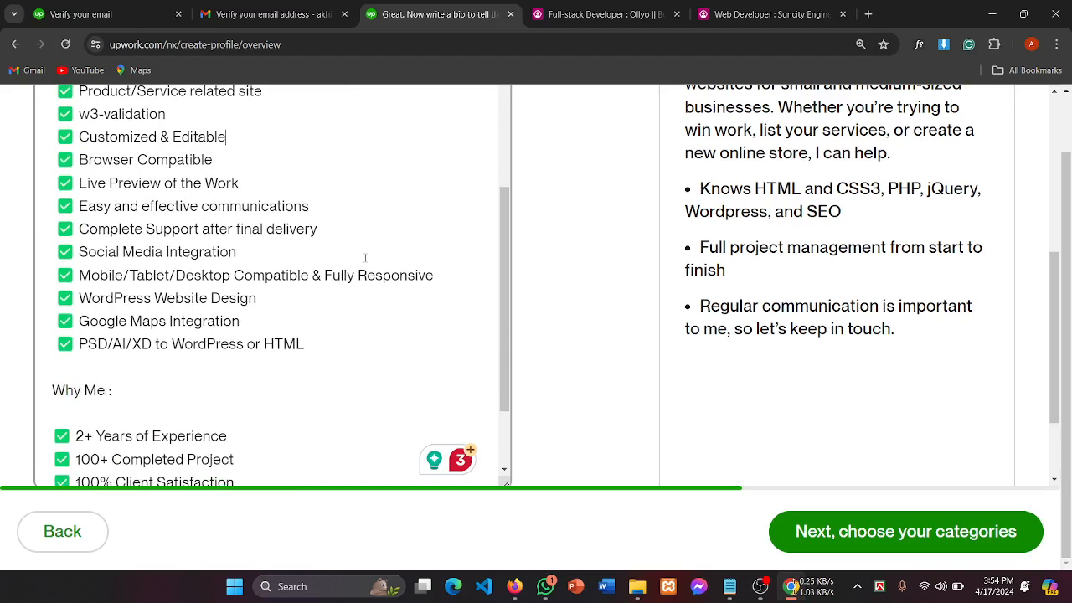
{"action": "scroll", "coordinate": [408, 394], "scroll_direction": "down", "scroll_amount": 2}
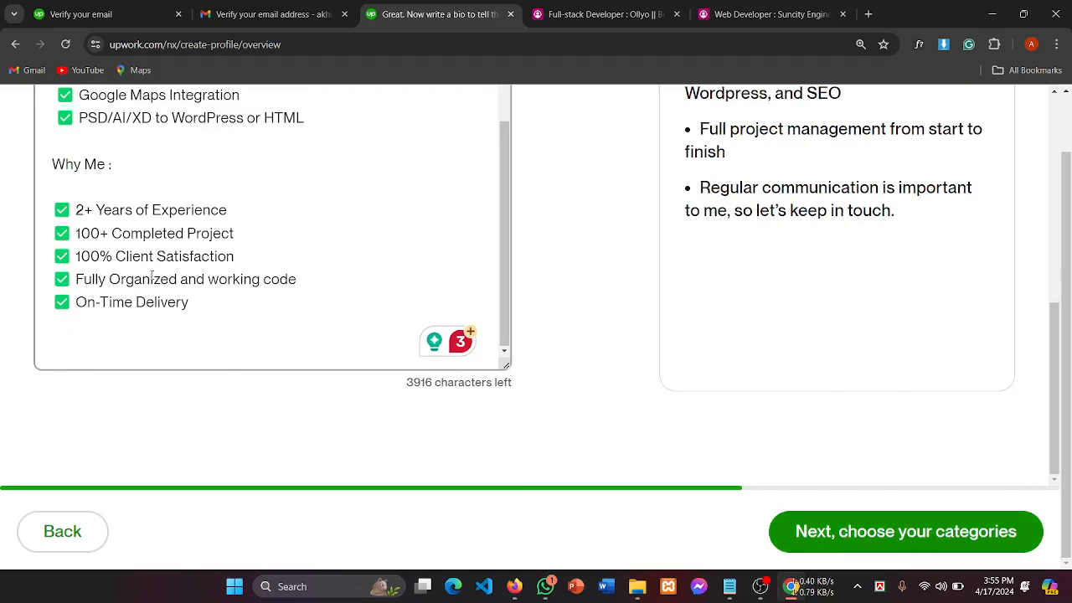
{"action": "left_click_drag", "start_coordinate": [52, 210], "coordinate": [75, 210]}
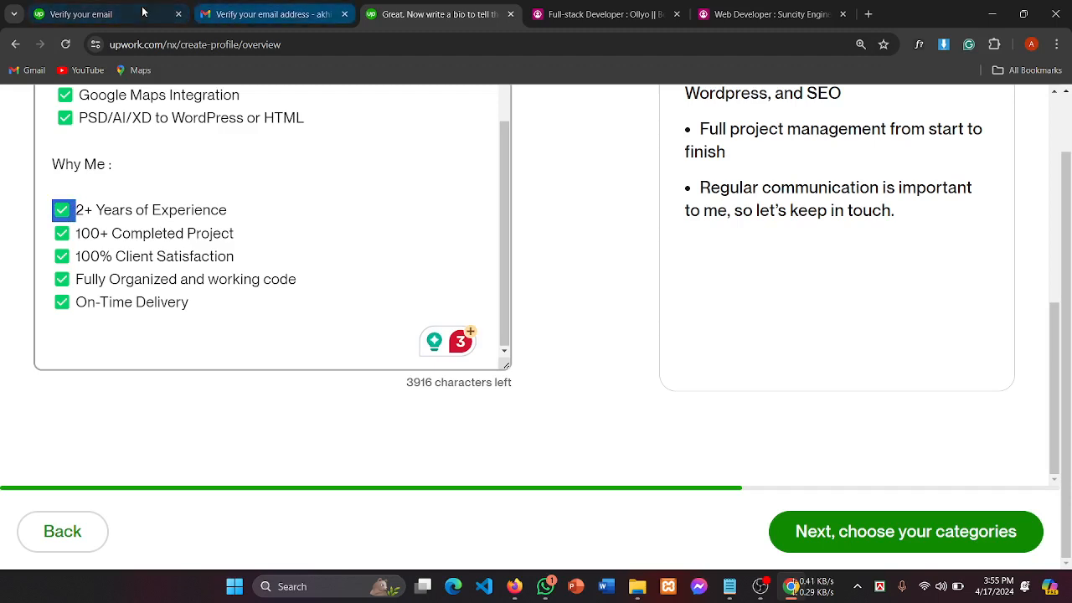
Step: Inspect the check-mark symbols in the example freelancer's list in Firefox
{"action": "left_click", "coordinate": [514, 588]}
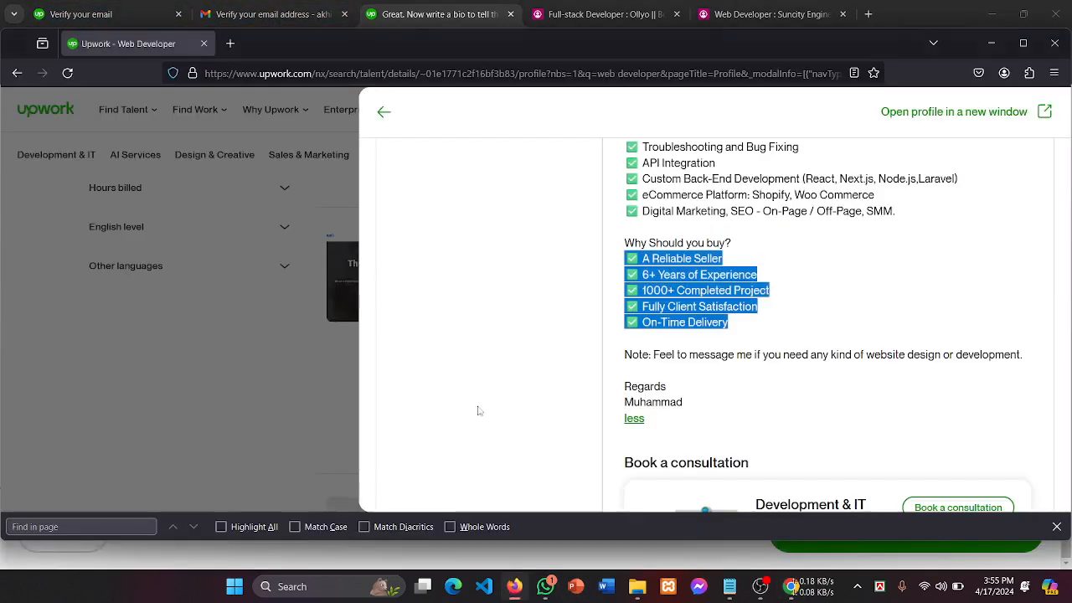
{"action": "left_click", "coordinate": [640, 255]}
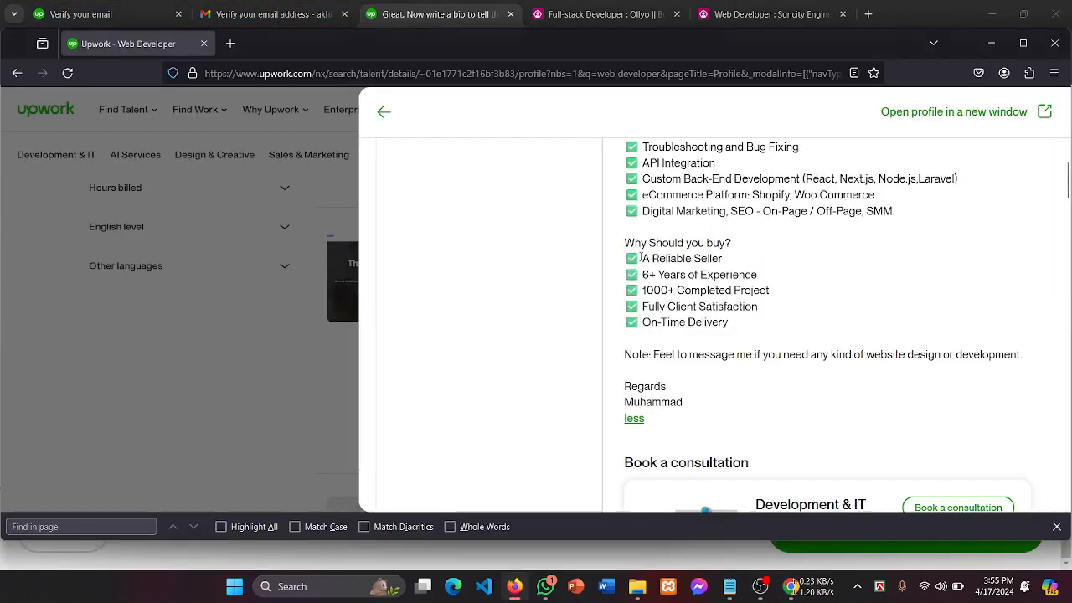
{"action": "left_click_drag", "start_coordinate": [641, 258], "coordinate": [604, 261]}
{"action": "left_click", "coordinate": [671, 302]}
{"action": "left_click_drag", "start_coordinate": [637, 286], "coordinate": [626, 289]}
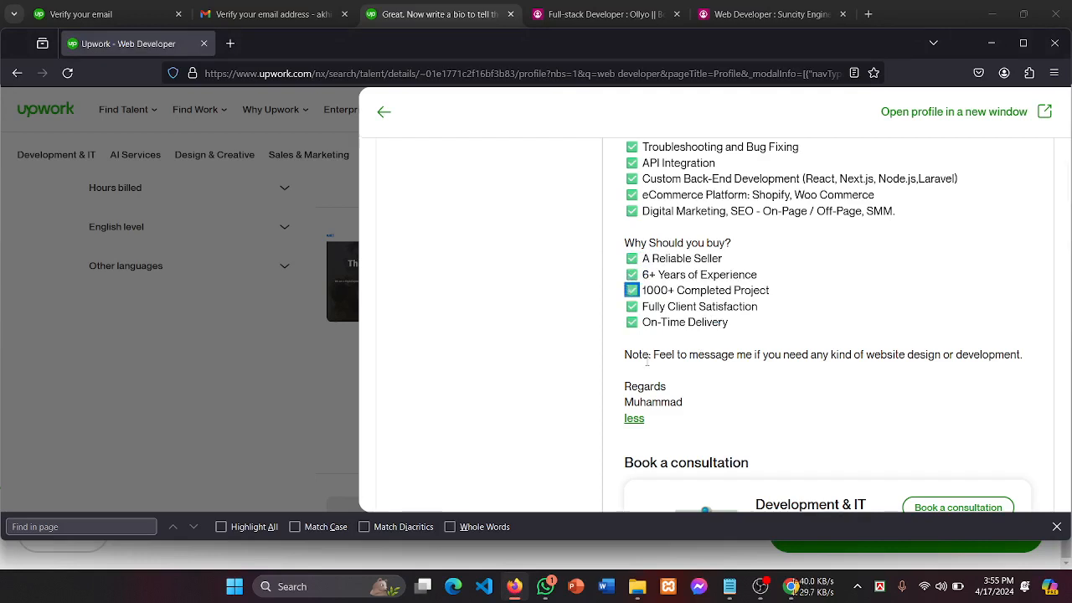
Step: Close that profile and briefly view the top freelancer's profile from the search results
{"action": "left_click", "coordinate": [347, 127]}
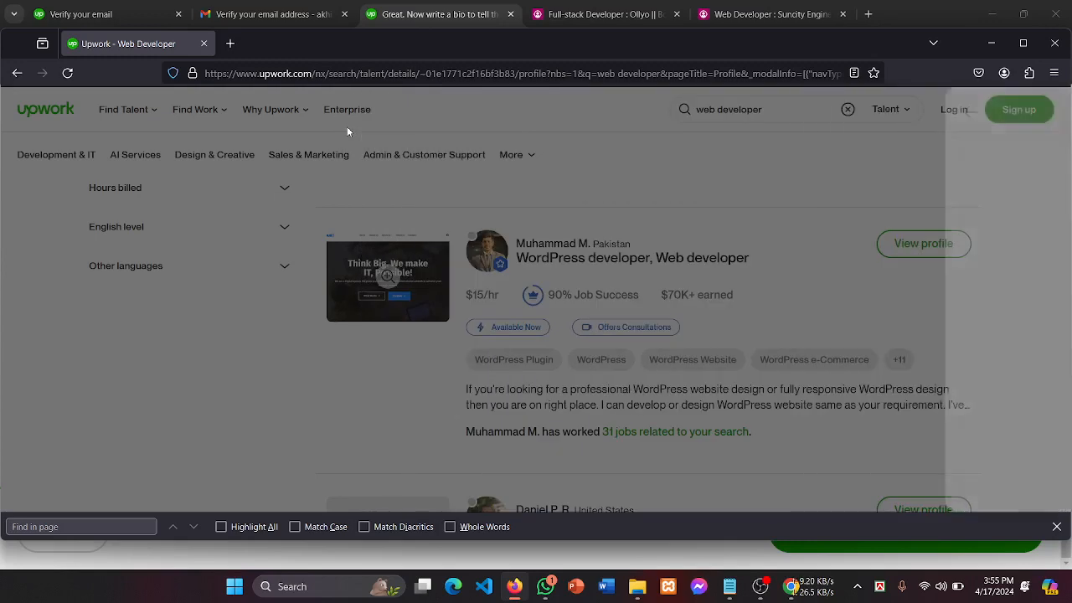
{"action": "scroll", "coordinate": [701, 312], "scroll_direction": "down", "scroll_amount": 3}
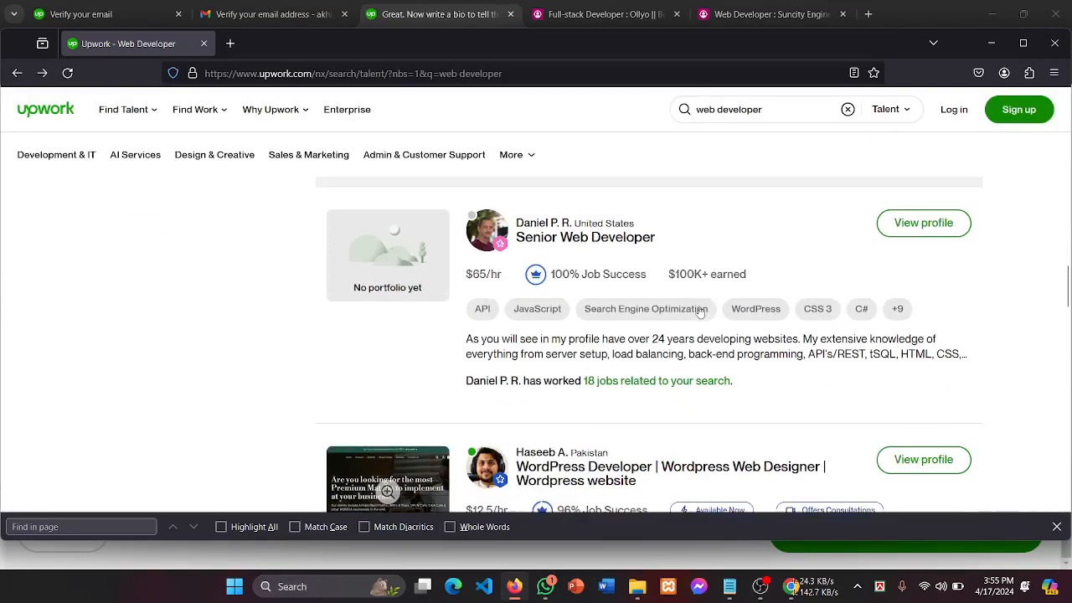
{"action": "scroll", "coordinate": [700, 311], "scroll_direction": "up", "scroll_amount": 6}
{"action": "scroll", "coordinate": [700, 312], "scroll_direction": "up", "scroll_amount": 5}
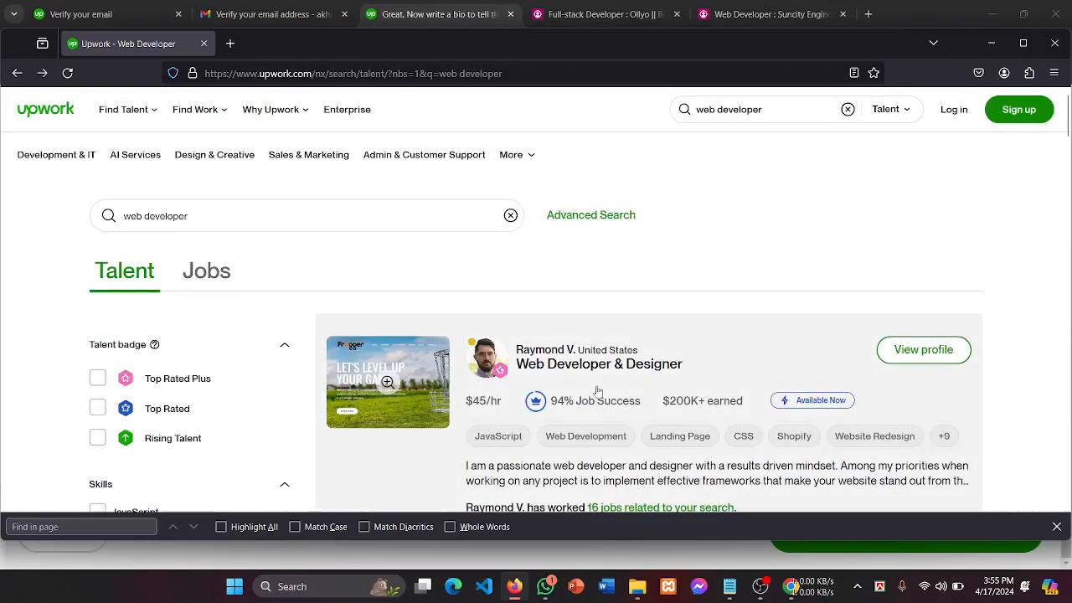
{"action": "left_click", "coordinate": [599, 378]}
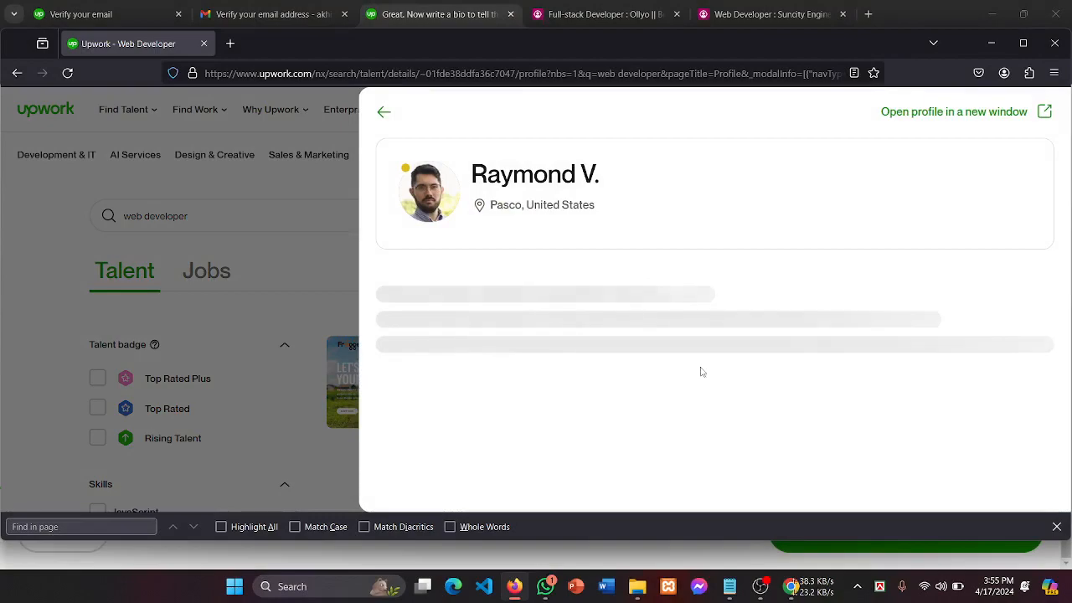
{"action": "left_click", "coordinate": [307, 207]}
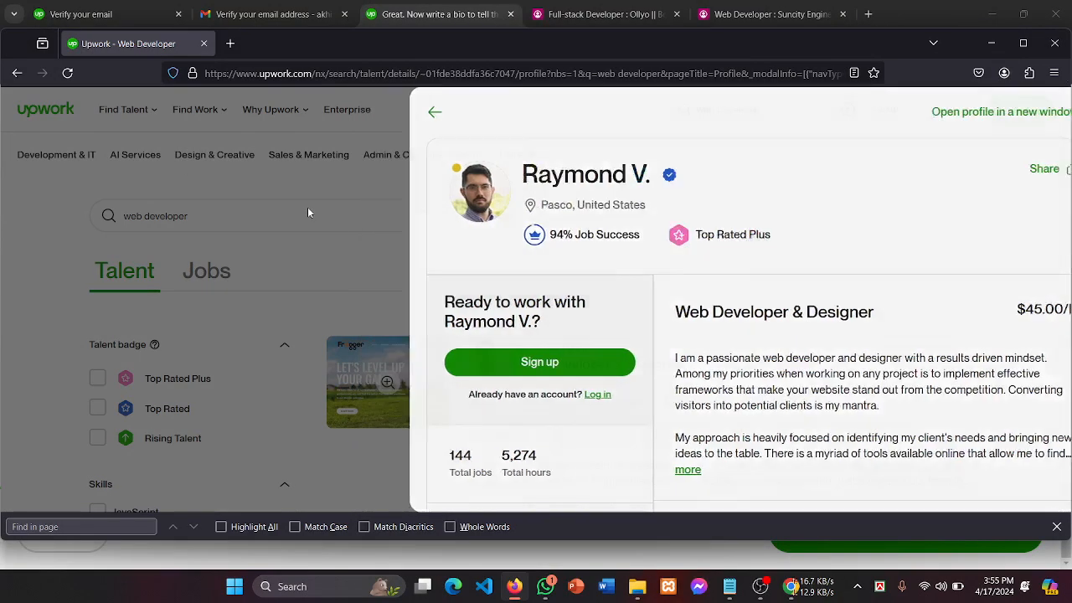
{"action": "scroll", "coordinate": [645, 354], "scroll_direction": "down", "scroll_amount": 5}
{"action": "scroll", "coordinate": [642, 352], "scroll_direction": "up", "scroll_amount": 4}
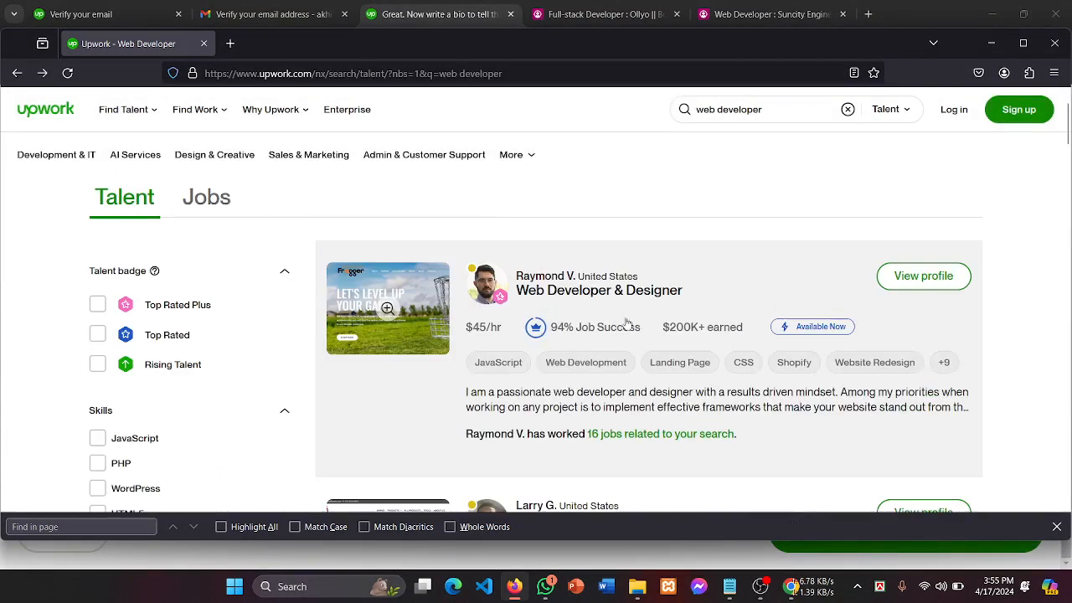
Step: Select the web developer search term and scroll through the talent results
{"action": "mouse_move", "coordinate": [104, 104]}
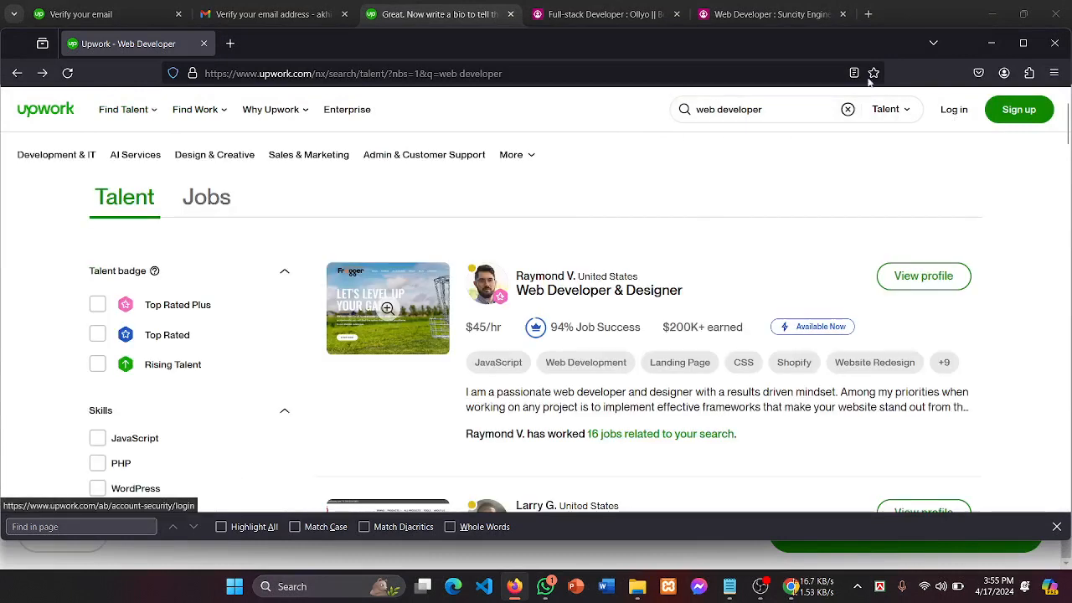
{"action": "left_click", "coordinate": [733, 110]}
{"action": "left_click_drag", "start_coordinate": [788, 108], "coordinate": [547, 113]}
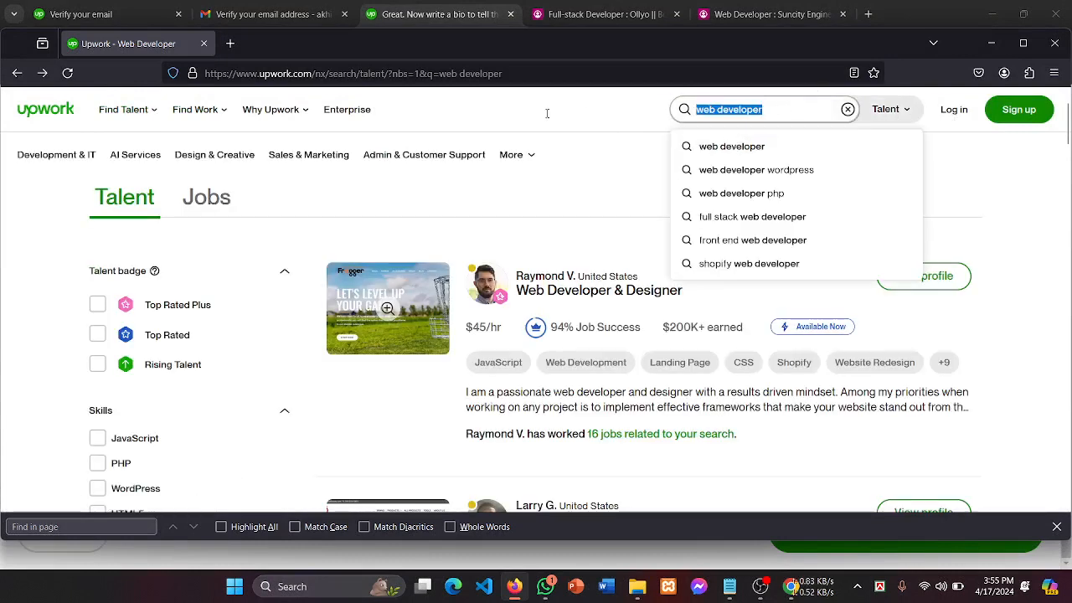
{"action": "left_click", "coordinate": [518, 117]}
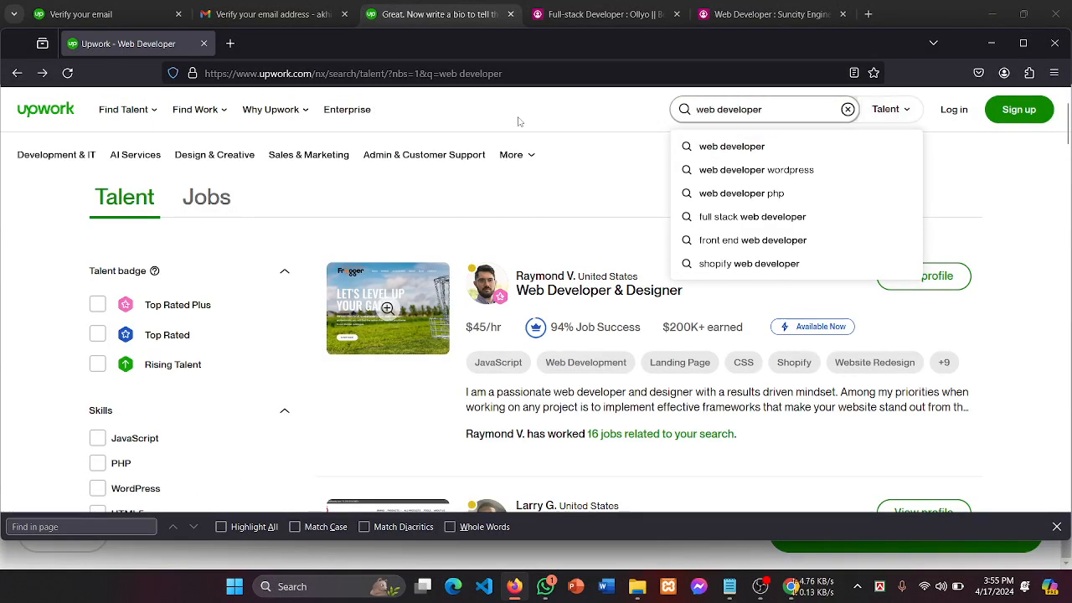
{"action": "scroll", "coordinate": [578, 260], "scroll_direction": "down", "scroll_amount": 2}
{"action": "scroll", "coordinate": [590, 253], "scroll_direction": "down", "scroll_amount": 2}
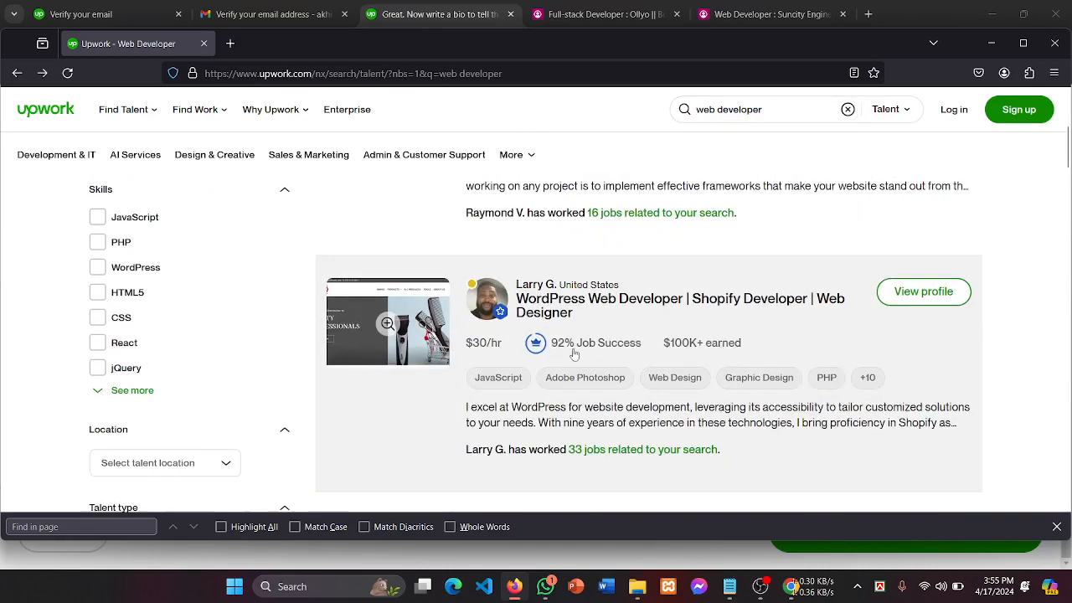
Step: Open another web developer's profile, expand the full bio and inspect its emoji bullet points
{"action": "left_click", "coordinate": [544, 284]}
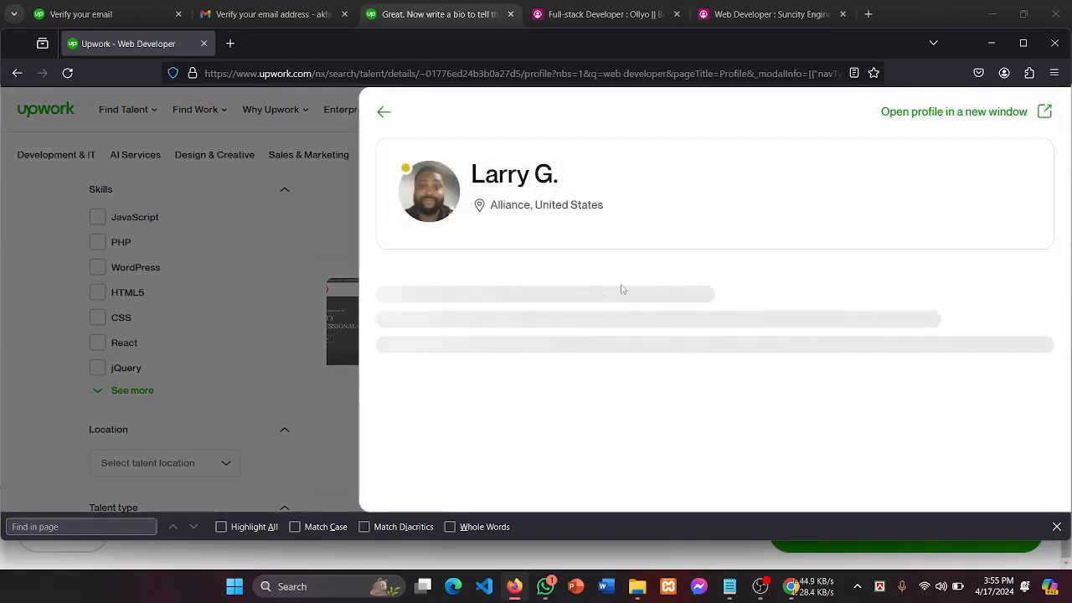
{"action": "scroll", "coordinate": [720, 368], "scroll_direction": "down", "scroll_amount": 3}
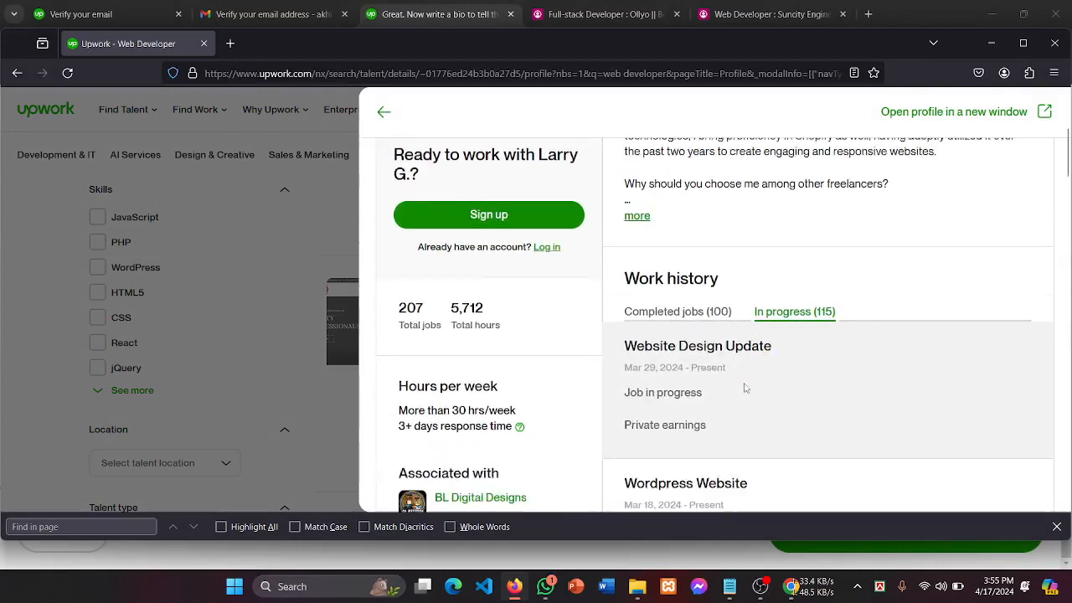
{"action": "left_click", "coordinate": [637, 269]}
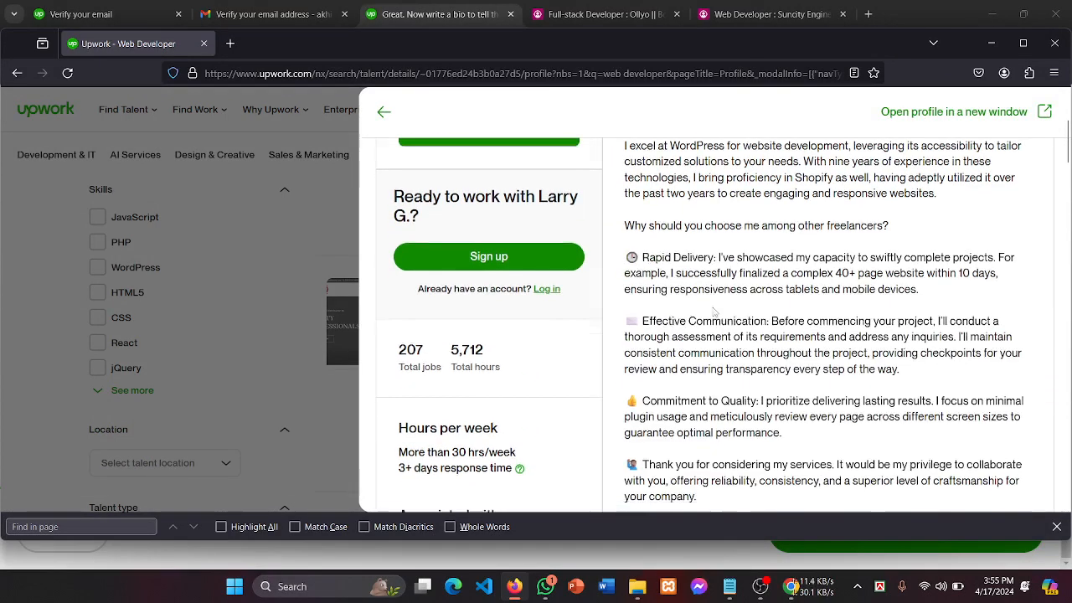
{"action": "scroll", "coordinate": [643, 352], "scroll_direction": "down", "scroll_amount": 3}
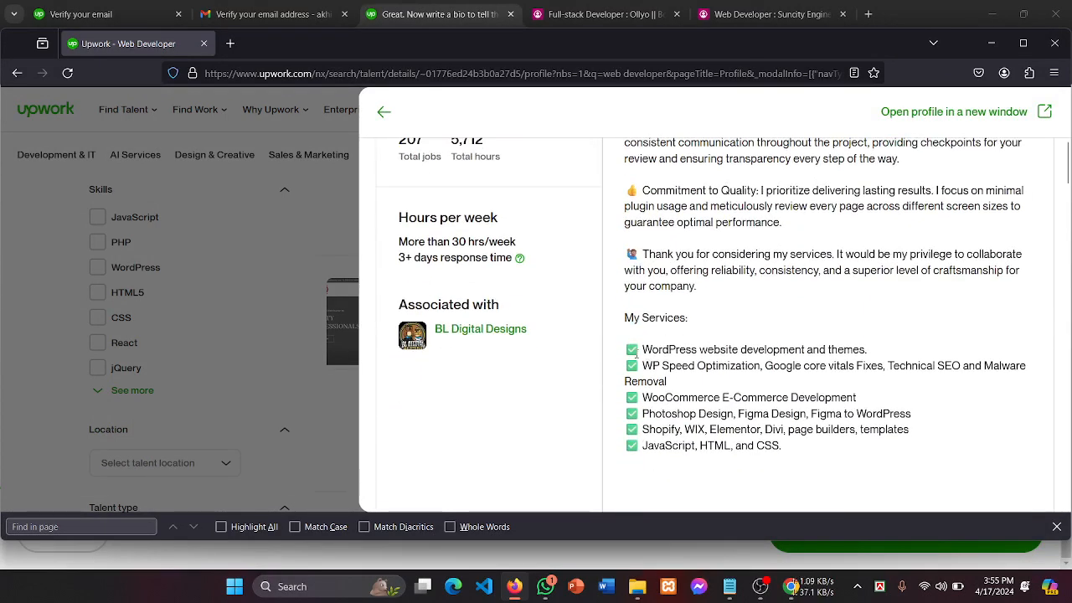
{"action": "scroll", "coordinate": [718, 342], "scroll_direction": "down", "scroll_amount": 3}
{"action": "scroll", "coordinate": [703, 348], "scroll_direction": "up", "scroll_amount": 6}
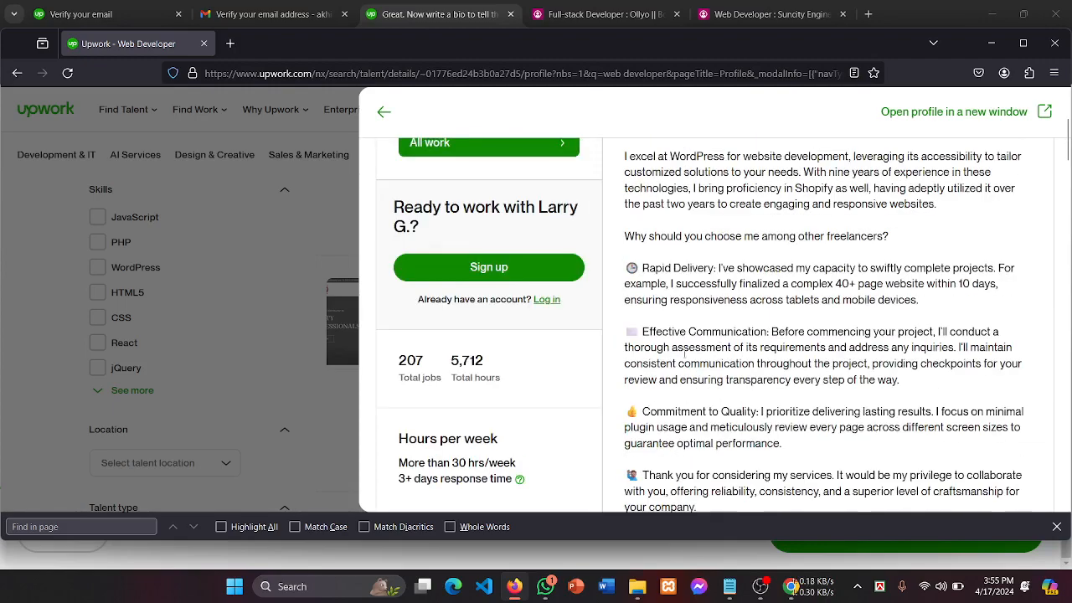
{"action": "left_click_drag", "start_coordinate": [625, 411], "coordinate": [651, 411]}
{"action": "scroll", "coordinate": [742, 369], "scroll_direction": "down", "scroll_amount": 5}
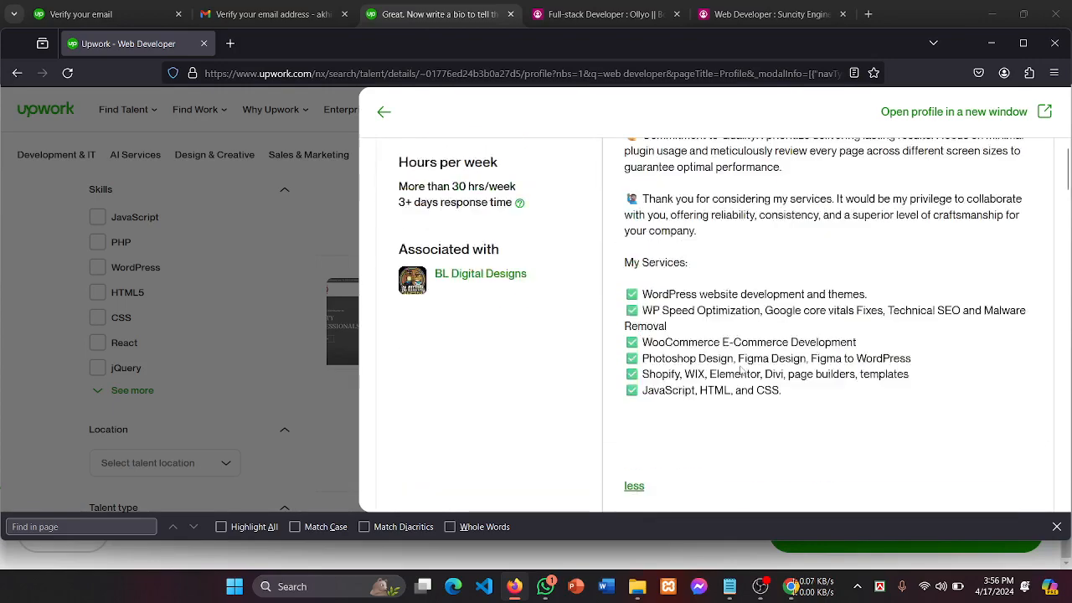
{"action": "scroll", "coordinate": [741, 370], "scroll_direction": "up", "scroll_amount": 3}
{"action": "scroll", "coordinate": [741, 368], "scroll_direction": "down", "scroll_amount": 2}
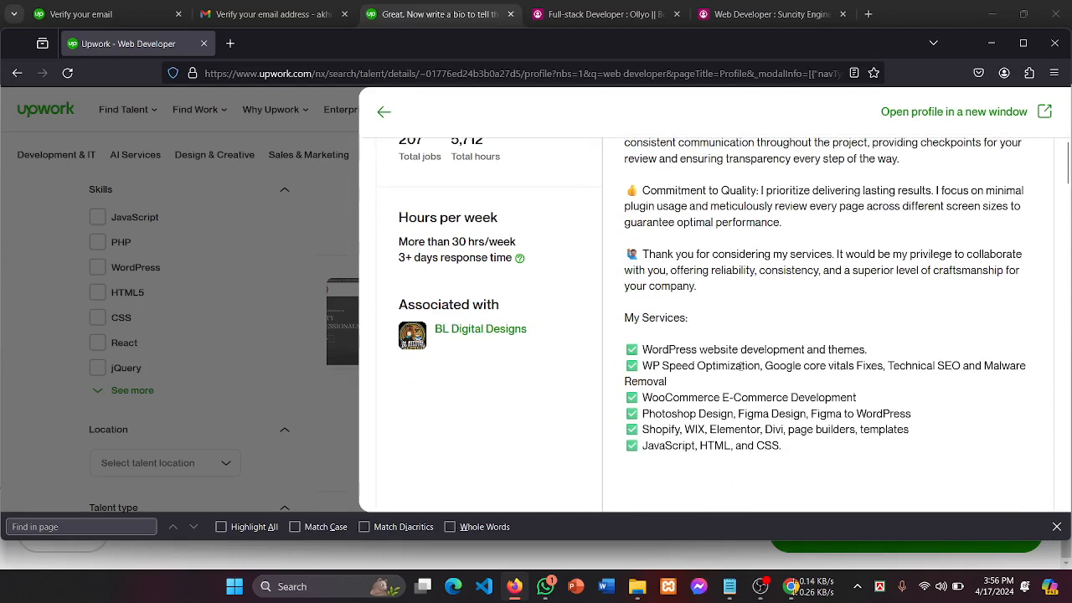
{"action": "scroll", "coordinate": [742, 368], "scroll_direction": "up", "scroll_amount": 5}
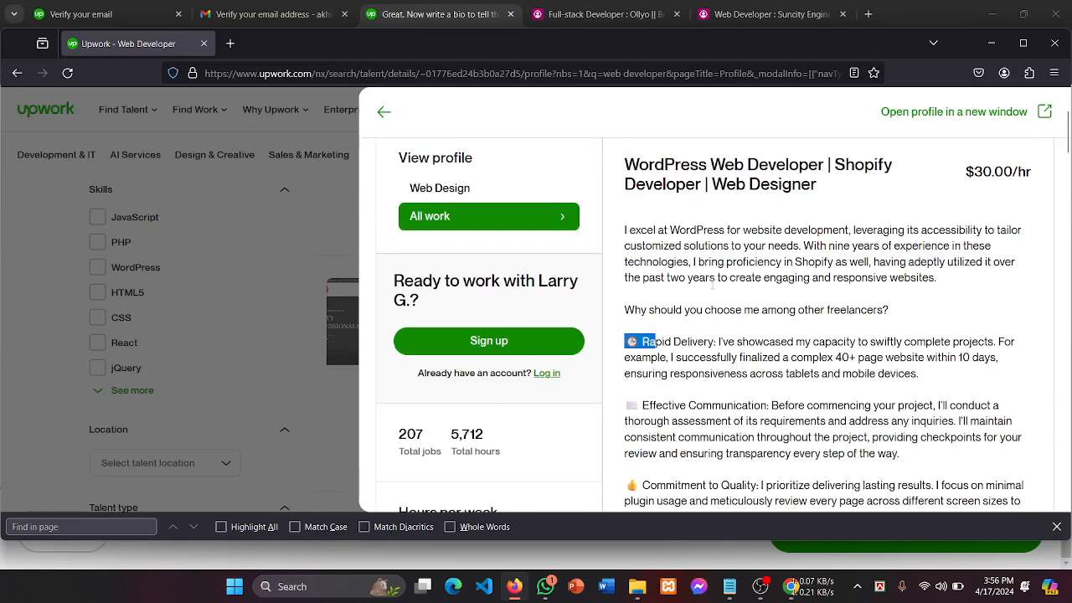
Step: Close the profile and return to your own bio, scrolled up to My Services
{"action": "left_click", "coordinate": [304, 248]}
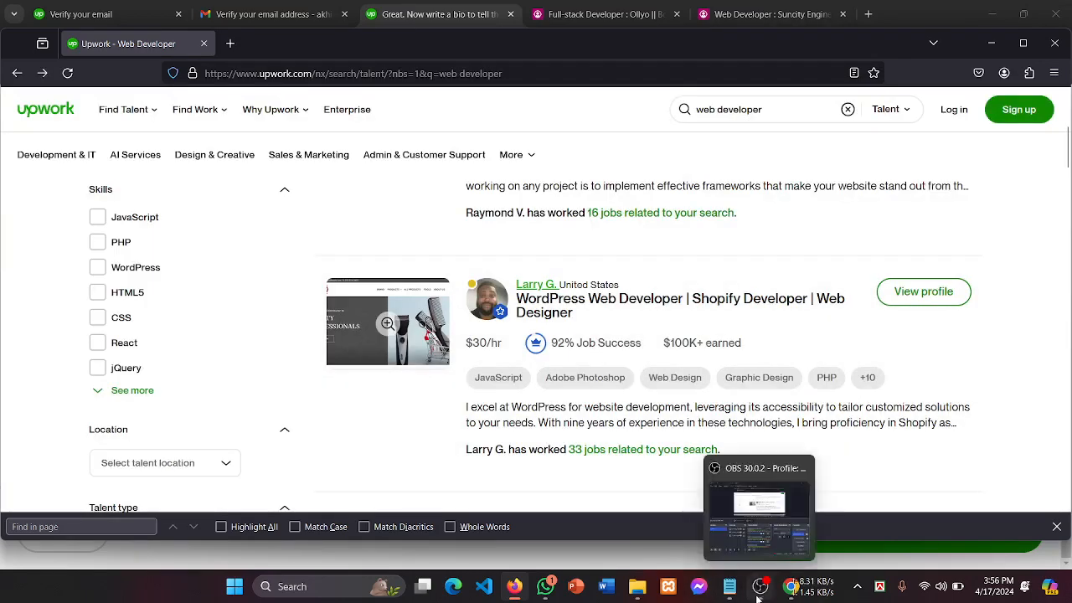
{"action": "left_click", "coordinate": [790, 591]}
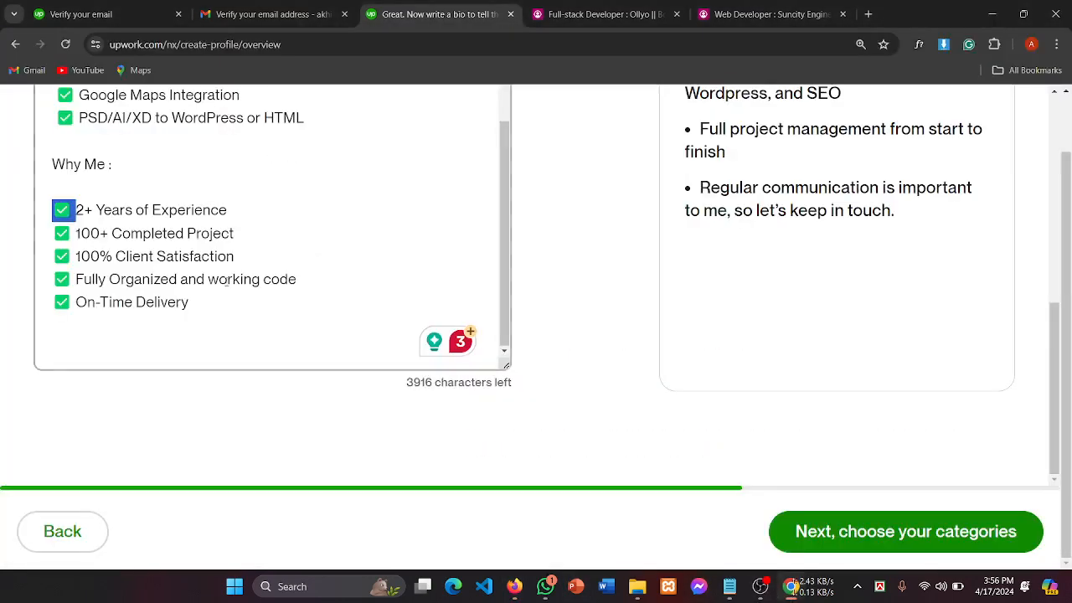
{"action": "scroll", "coordinate": [154, 242], "scroll_direction": "up", "scroll_amount": 5}
{"action": "scroll", "coordinate": [154, 242], "scroll_direction": "up", "scroll_amount": 3}
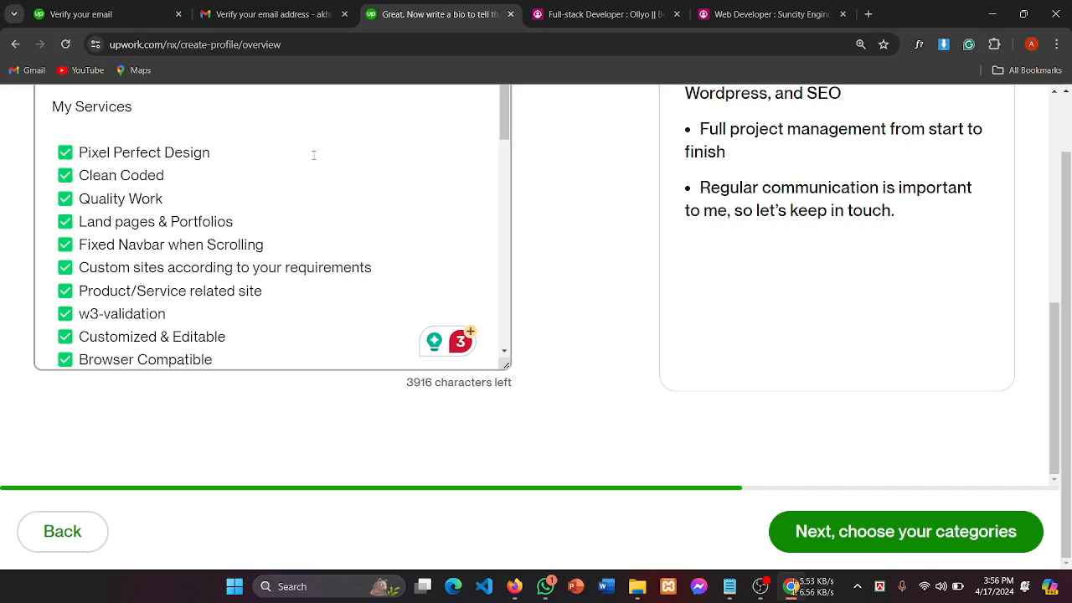
{"action": "key", "text": "super+period"}
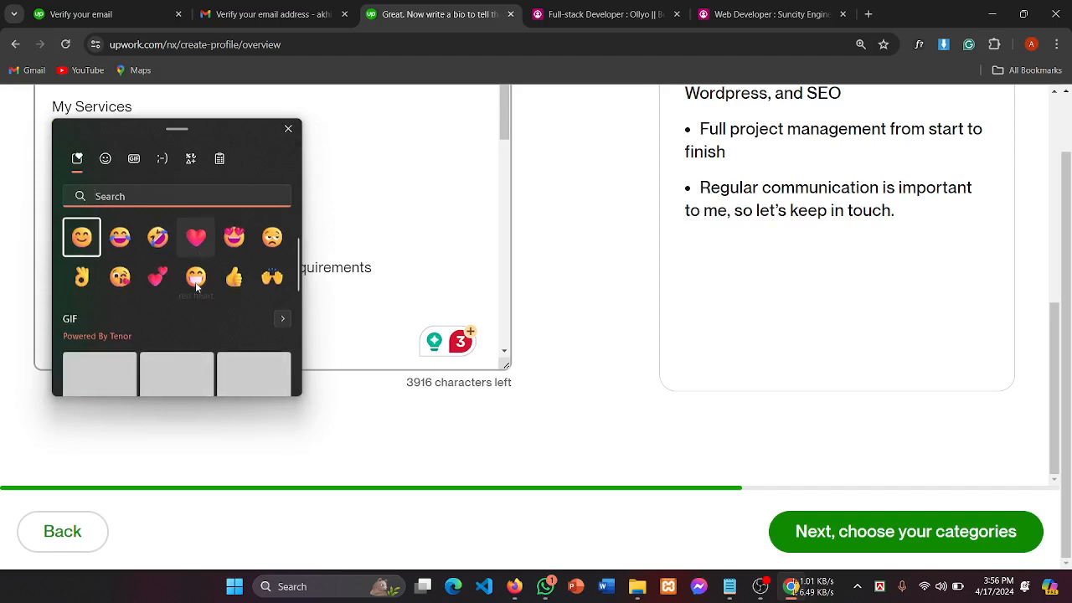
{"action": "scroll", "coordinate": [196, 280], "scroll_direction": "down", "scroll_amount": 1}
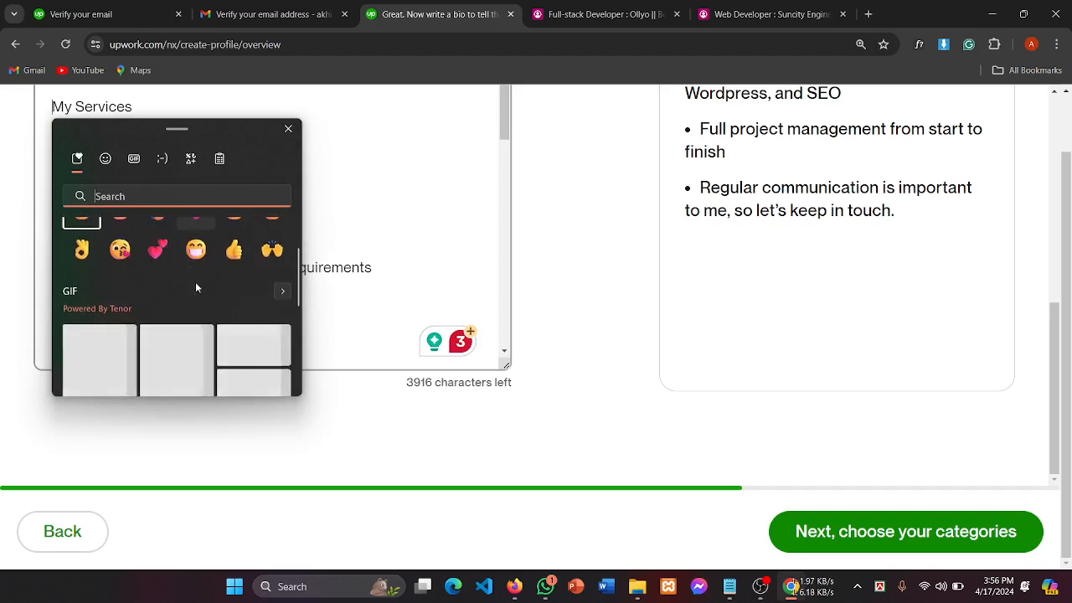
{"action": "left_click", "coordinate": [105, 159]}
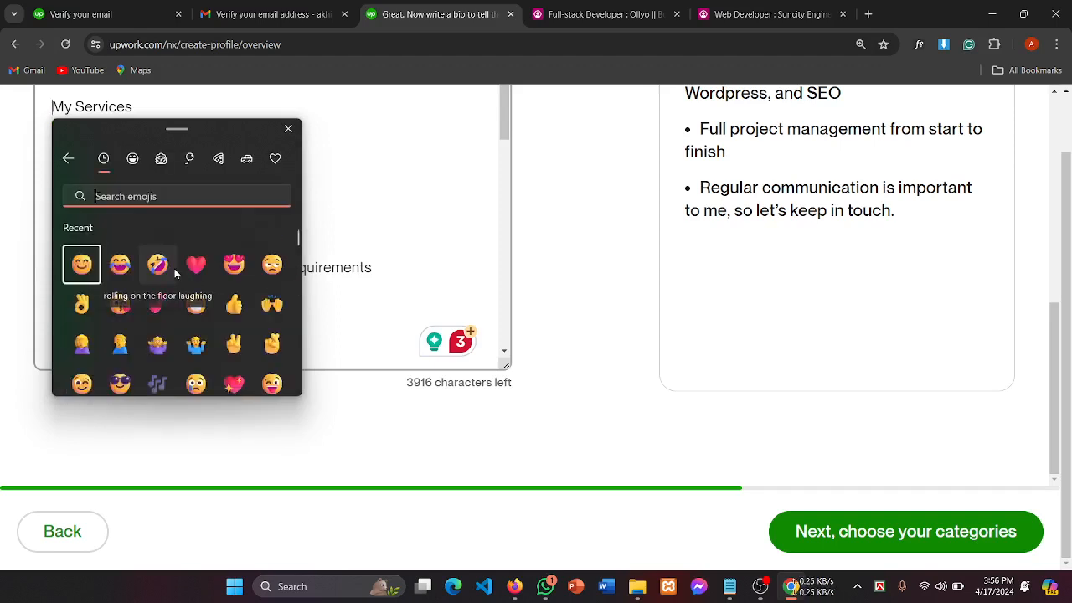
{"action": "scroll", "coordinate": [196, 309], "scroll_direction": "down", "scroll_amount": 3}
{"action": "scroll", "coordinate": [196, 309], "scroll_direction": "down", "scroll_amount": 5}
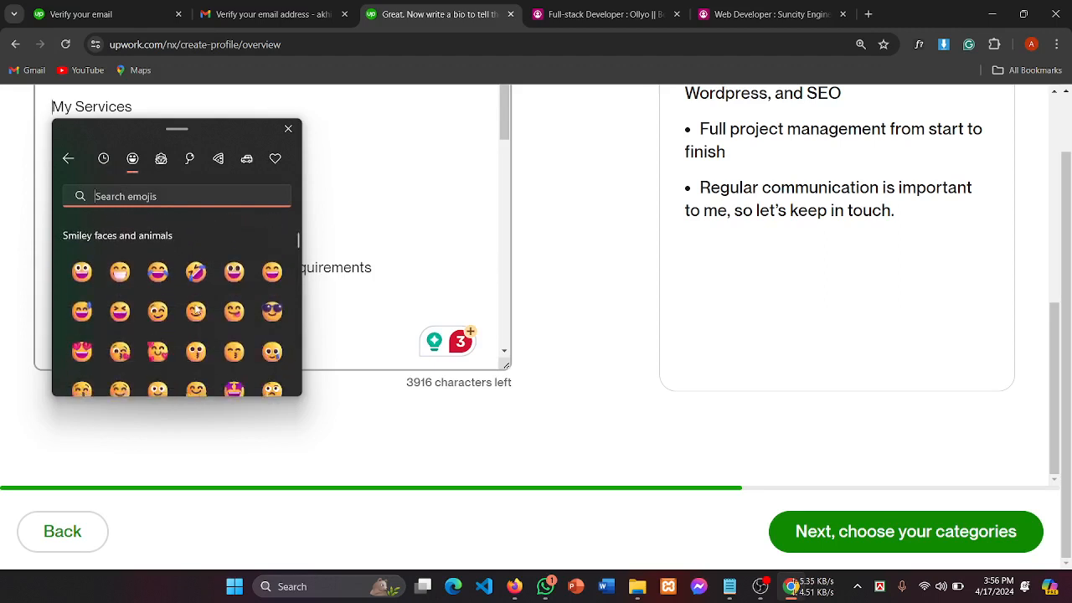
{"action": "scroll", "coordinate": [196, 309], "scroll_direction": "down", "scroll_amount": 5}
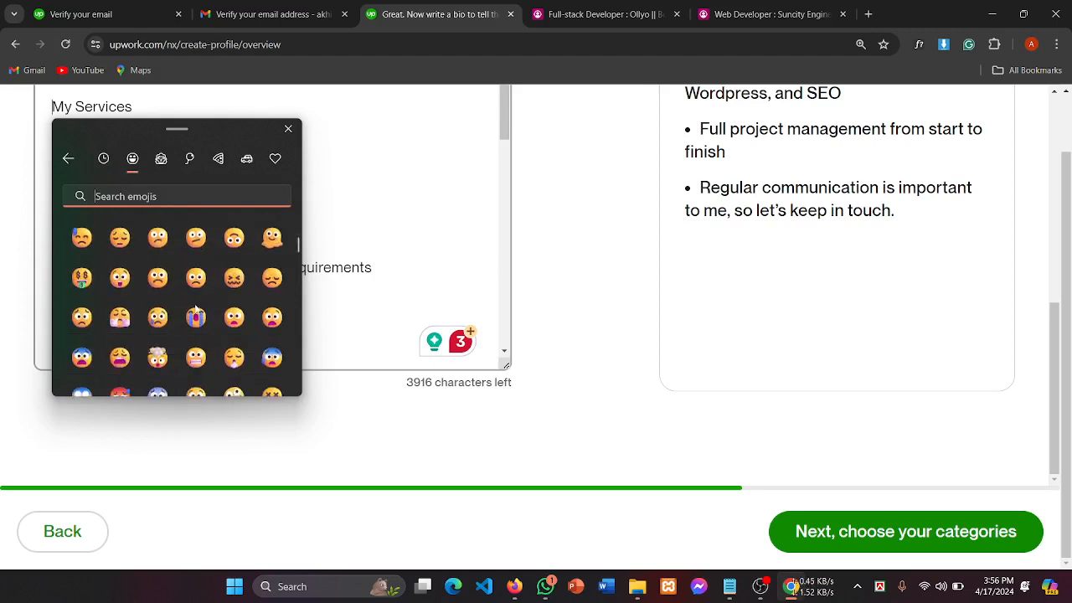
{"action": "scroll", "coordinate": [196, 310], "scroll_direction": "down", "scroll_amount": 4}
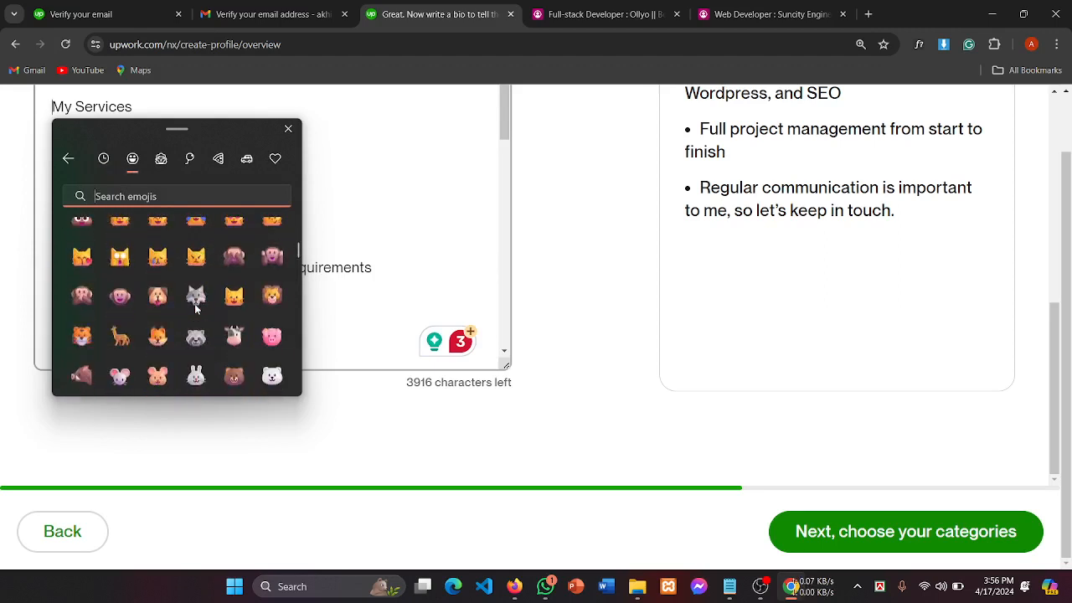
{"action": "left_click", "coordinate": [762, 590]}
{"action": "mouse_move", "coordinate": [759, 596]}
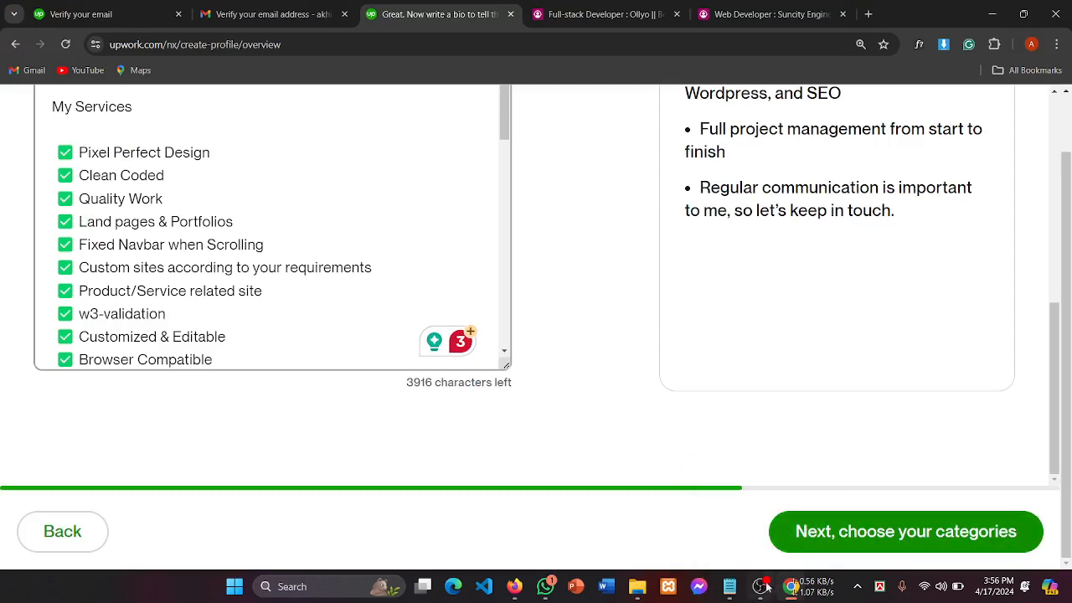
{"action": "left_click", "coordinate": [762, 587]}
{"action": "scroll", "coordinate": [199, 369], "scroll_direction": "down", "scroll_amount": 3}
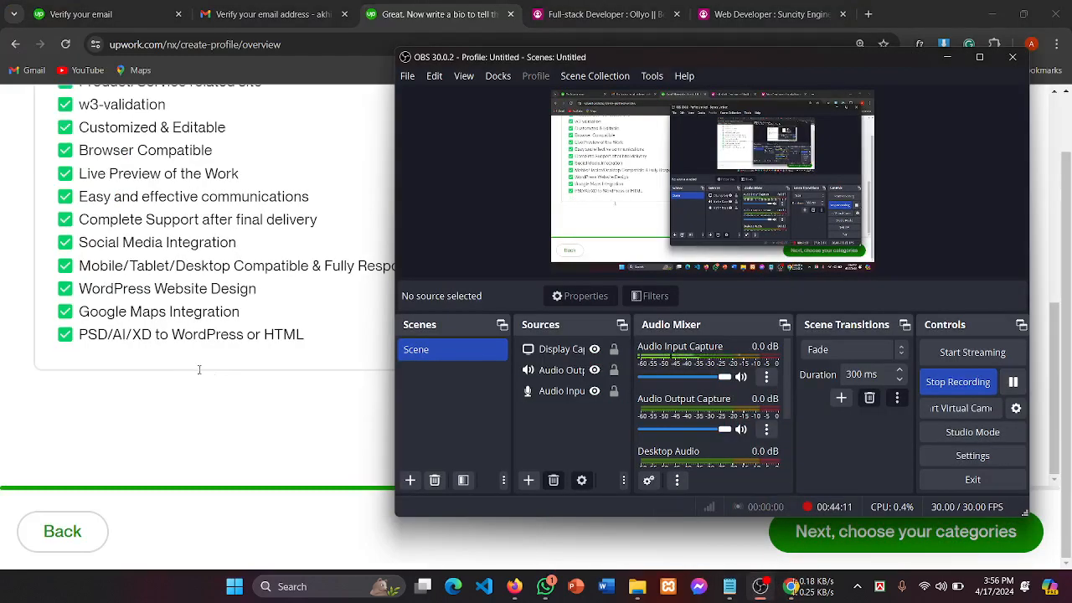
{"action": "left_click", "coordinate": [199, 369]}
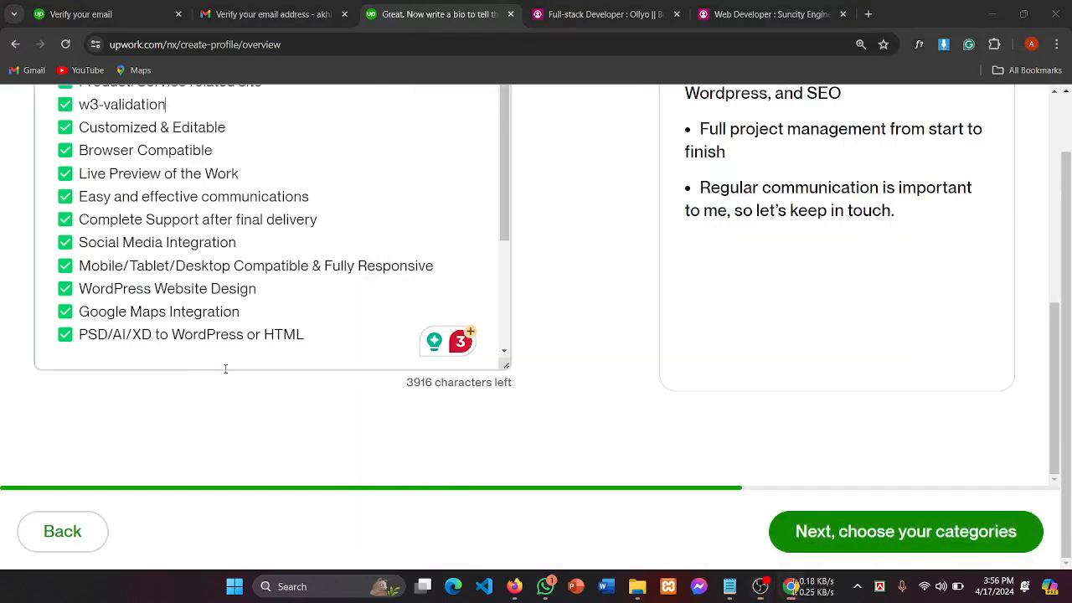
Step: Move on to the main-services step and open the service category list
{"action": "left_click", "coordinate": [886, 532]}
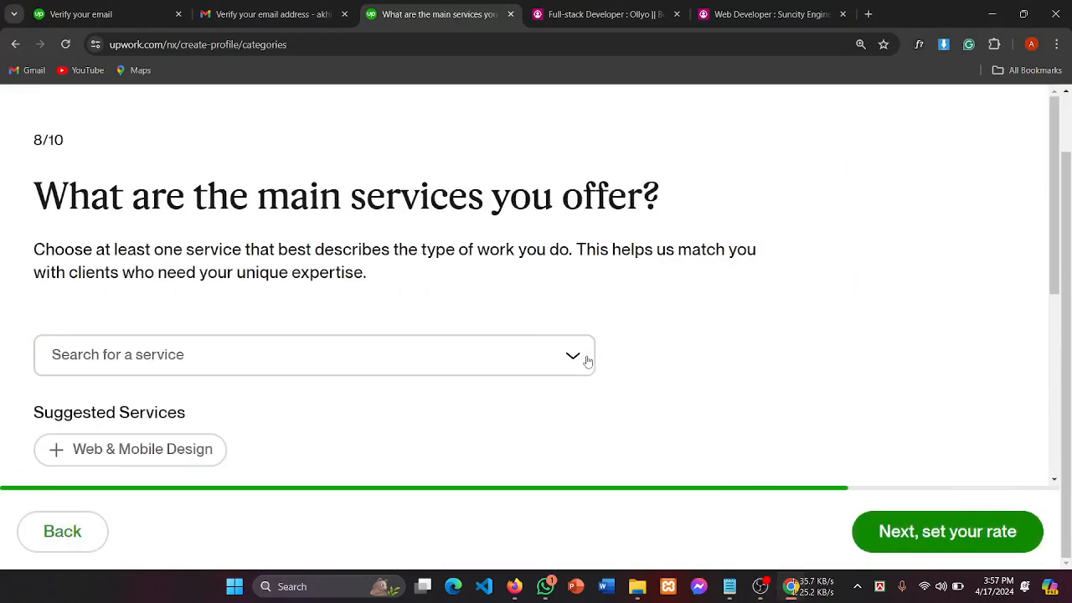
{"action": "left_click_drag", "start_coordinate": [207, 198], "coordinate": [429, 199]}
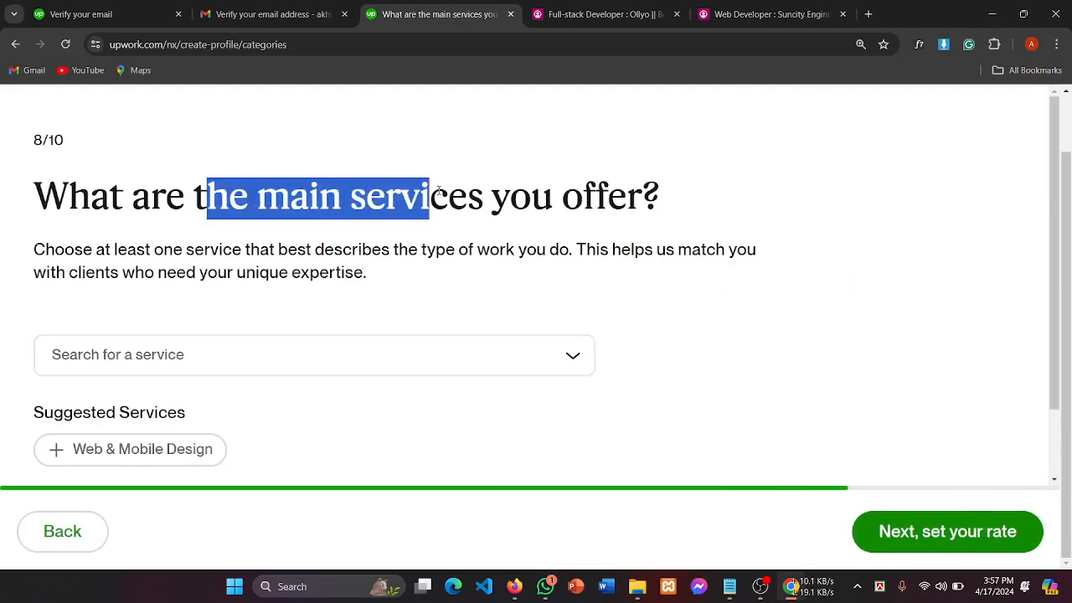
{"action": "left_click", "coordinate": [581, 223]}
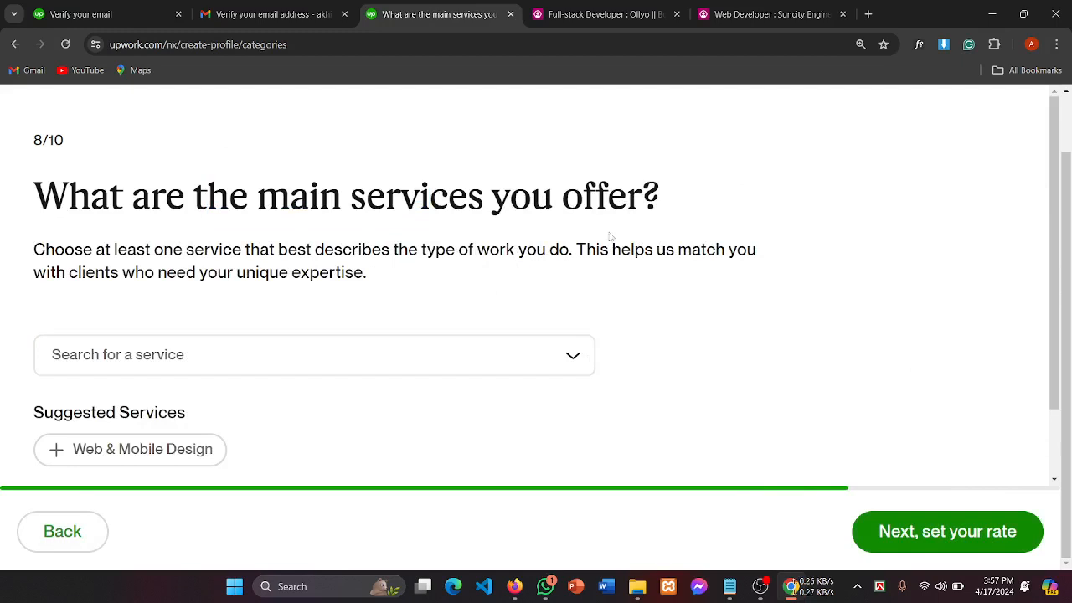
{"action": "left_click", "coordinate": [134, 368]}
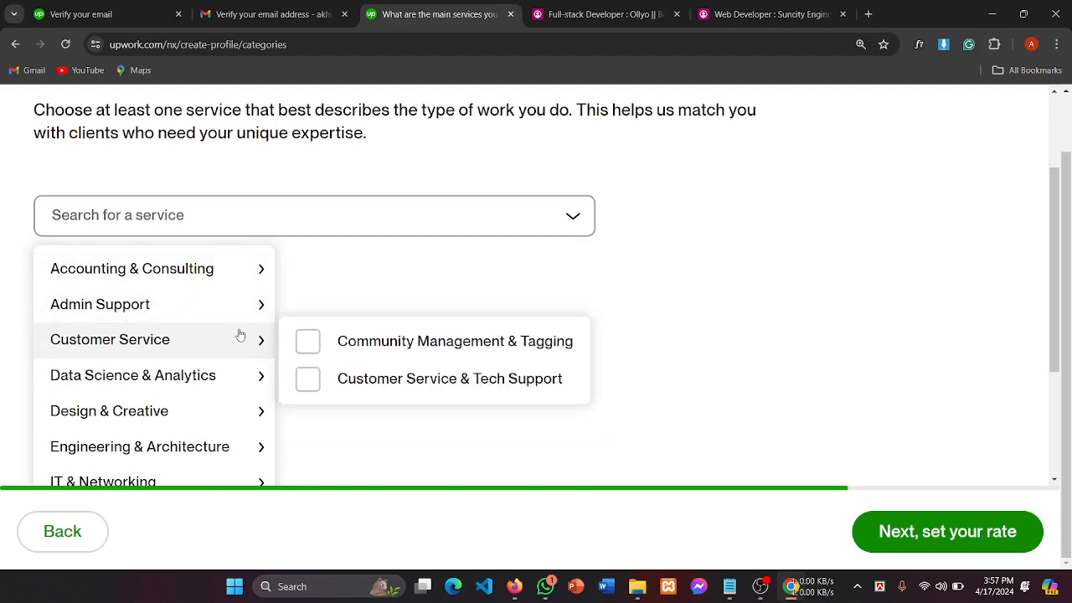
Step: Browse the first categories' subcategory lists without ticking anything
{"action": "mouse_move", "coordinate": [156, 271]}
{"action": "mouse_move", "coordinate": [87, 288]}
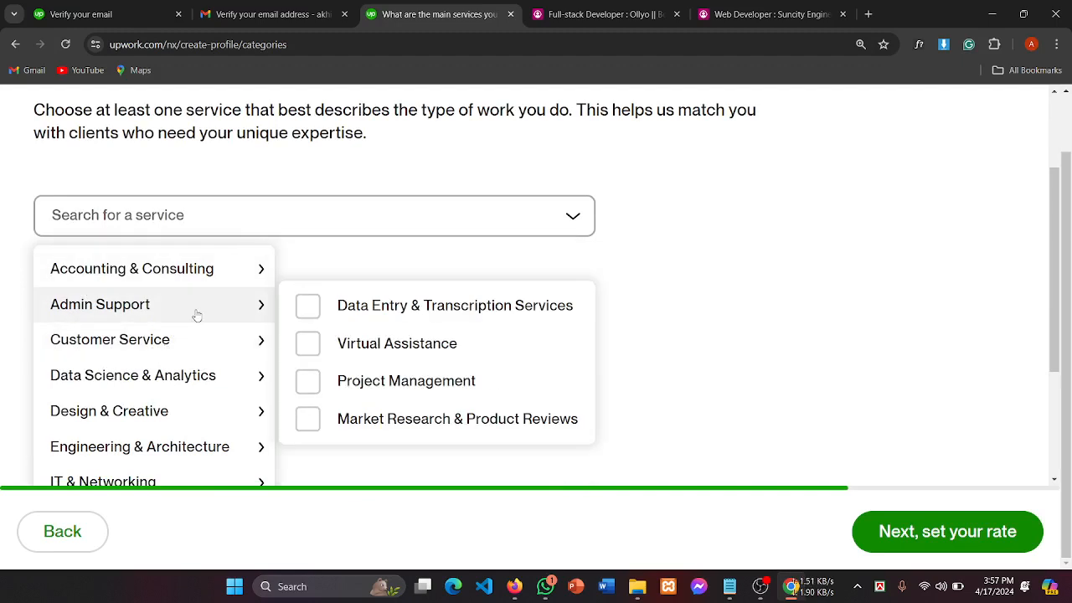
{"action": "scroll", "coordinate": [196, 313], "scroll_direction": "down", "scroll_amount": 3}
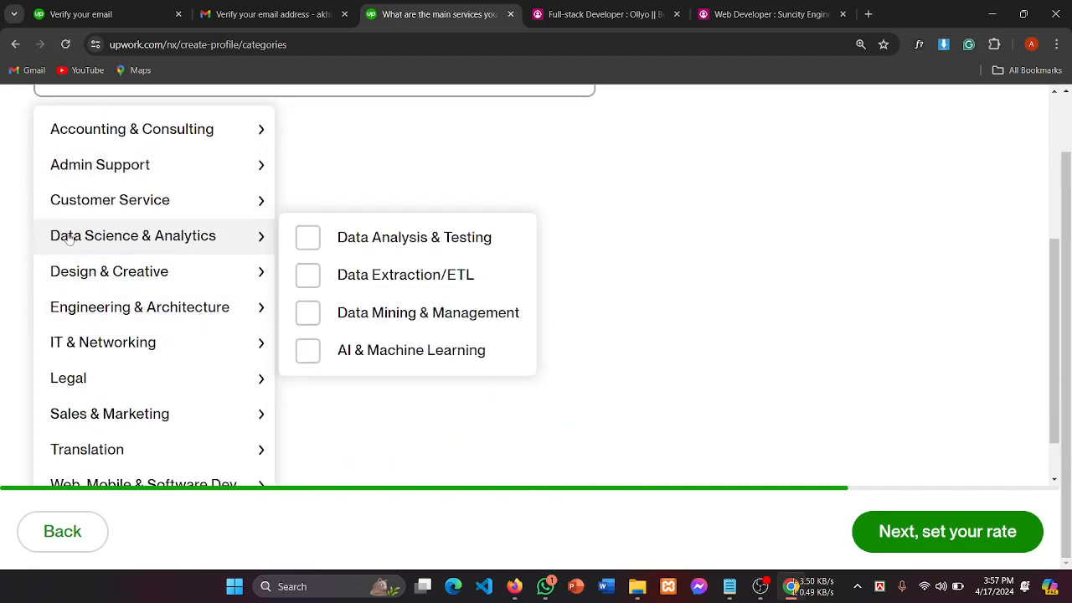
{"action": "scroll", "coordinate": [156, 236], "scroll_direction": "up", "scroll_amount": 3}
{"action": "scroll", "coordinate": [75, 222], "scroll_direction": "down", "scroll_amount": 1}
{"action": "mouse_move", "coordinate": [75, 222]}
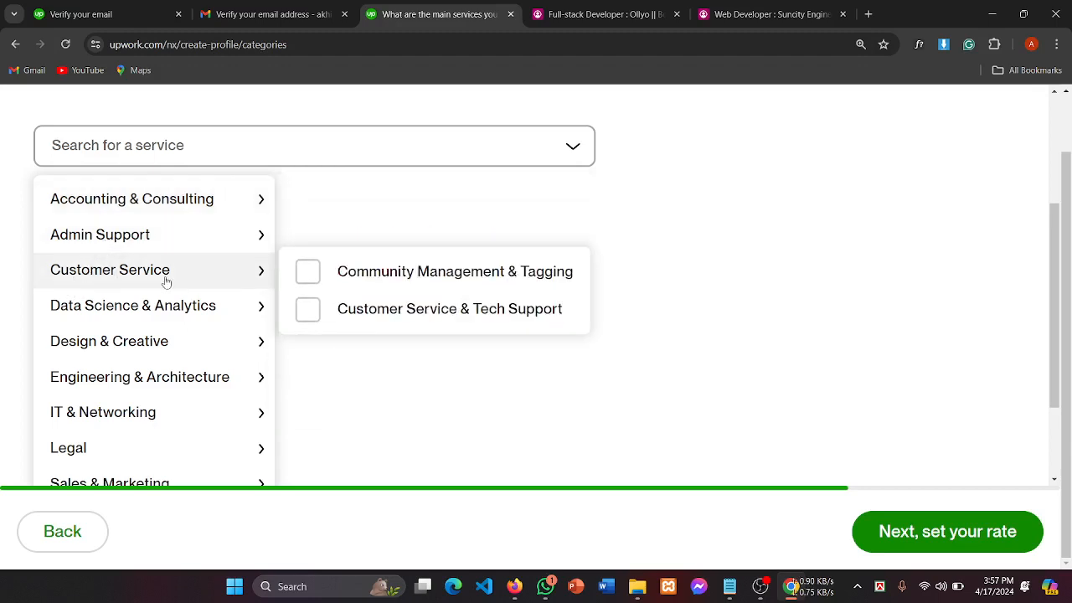
{"action": "scroll", "coordinate": [166, 281], "scroll_direction": "down", "scroll_amount": 1}
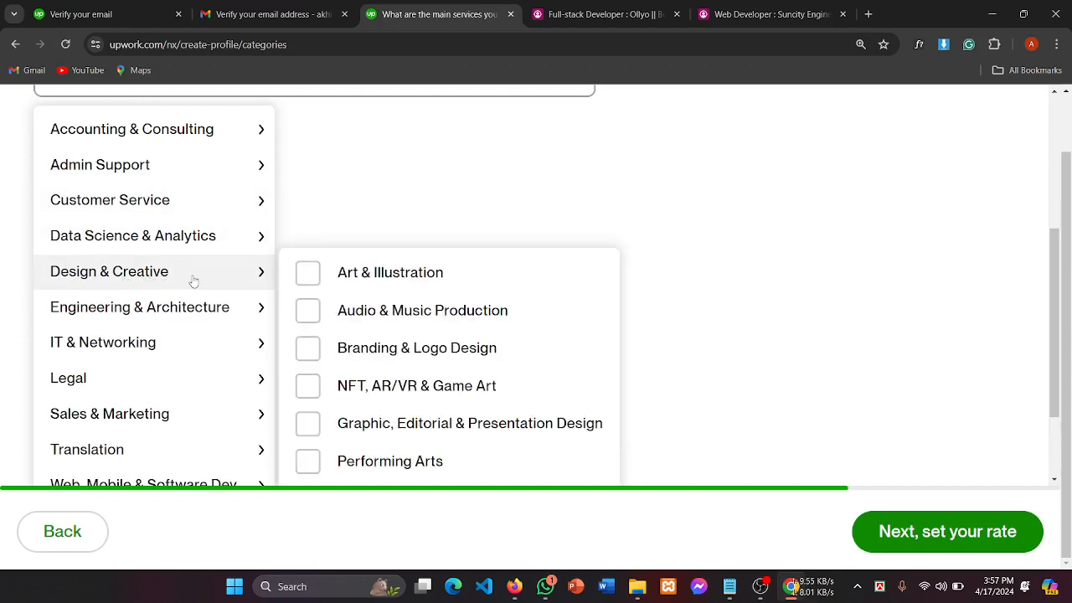
{"action": "scroll", "coordinate": [391, 306], "scroll_direction": "down", "scroll_amount": 1}
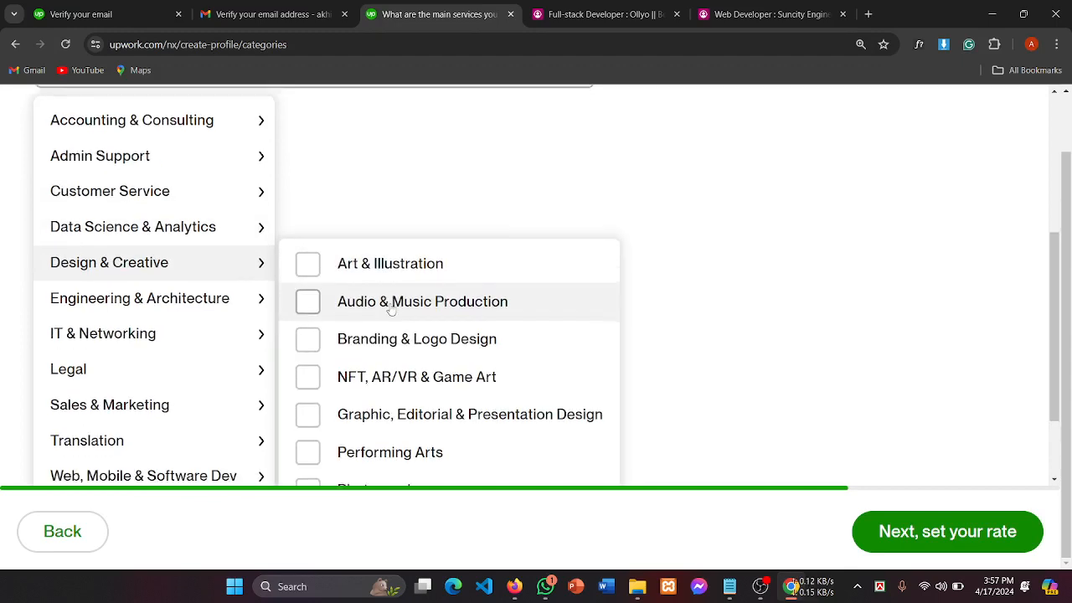
{"action": "scroll", "coordinate": [391, 308], "scroll_direction": "down", "scroll_amount": 1}
{"action": "scroll", "coordinate": [391, 307], "scroll_direction": "up", "scroll_amount": 1}
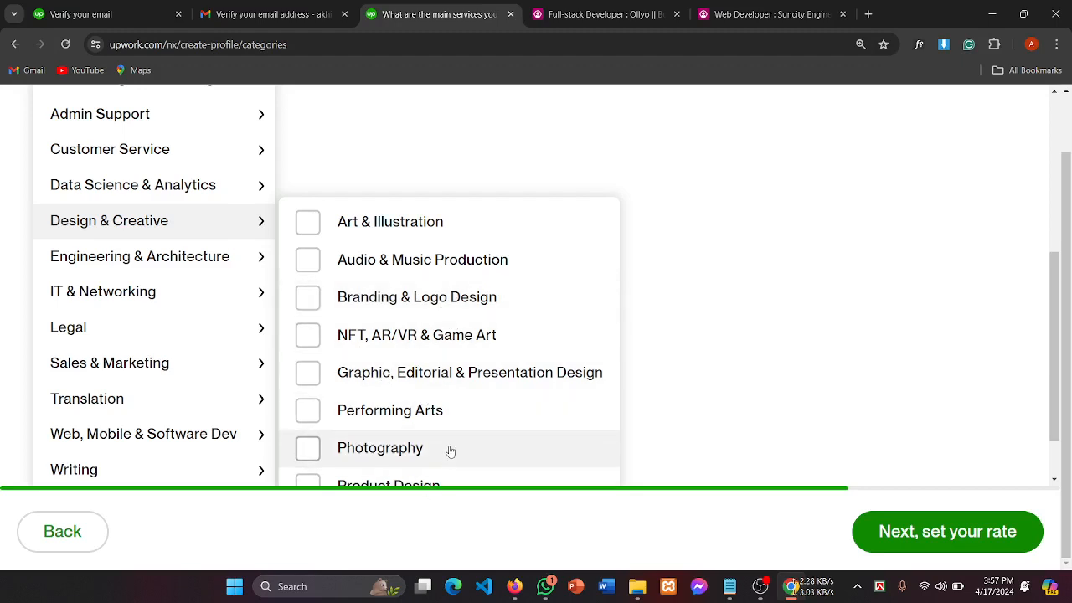
Step: Keep browsing categories such as Legal and Web, Mobile & Software Dev, leaving boxes unticked
{"action": "mouse_move", "coordinate": [188, 356]}
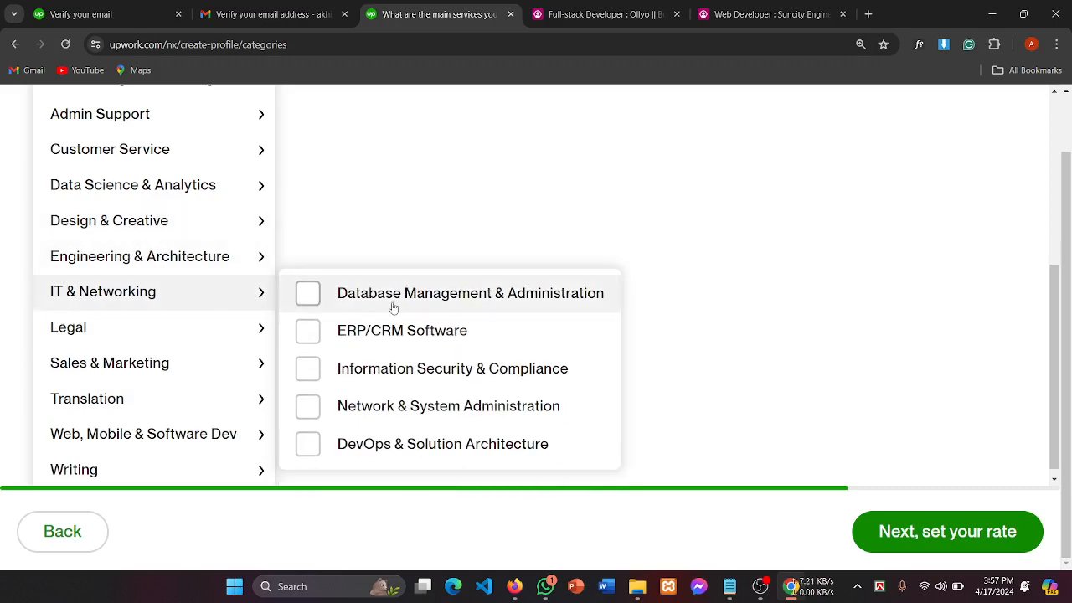
{"action": "scroll", "coordinate": [392, 306], "scroll_direction": "down", "scroll_amount": 1}
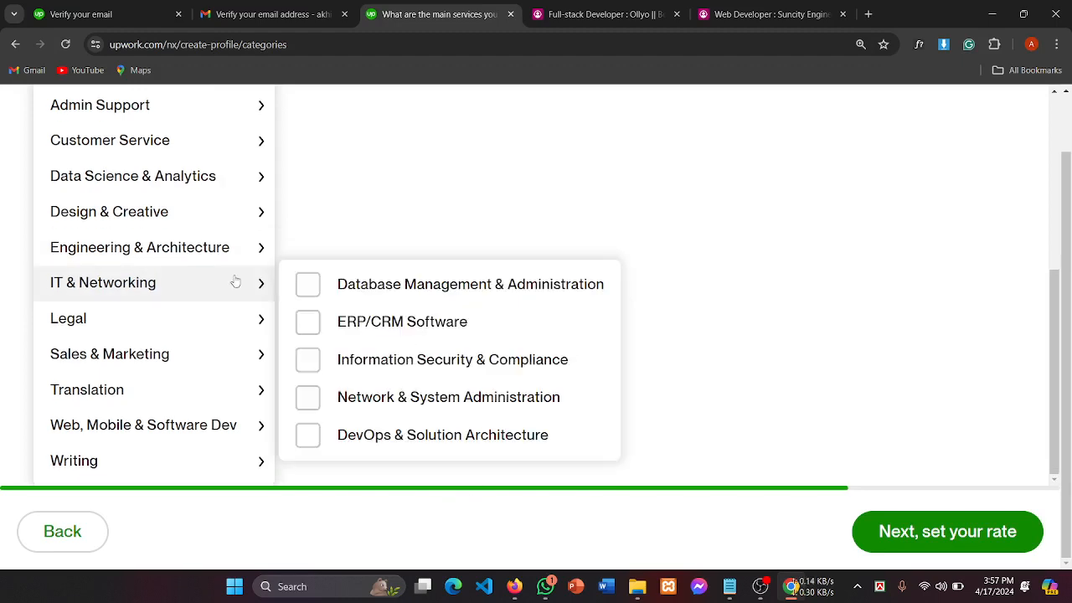
{"action": "mouse_move", "coordinate": [224, 267]}
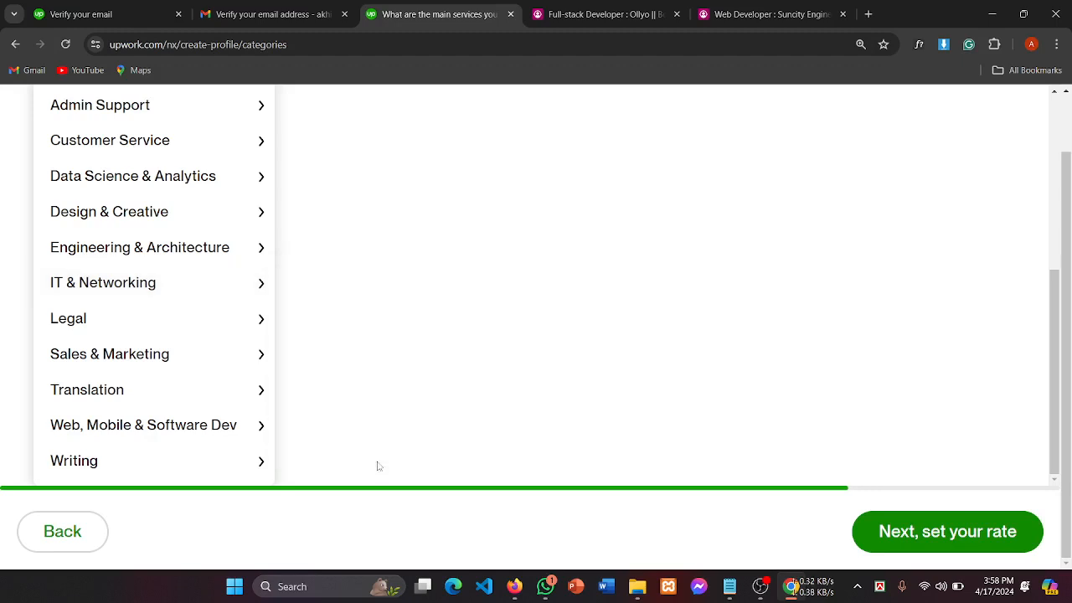
{"action": "mouse_move", "coordinate": [79, 325]}
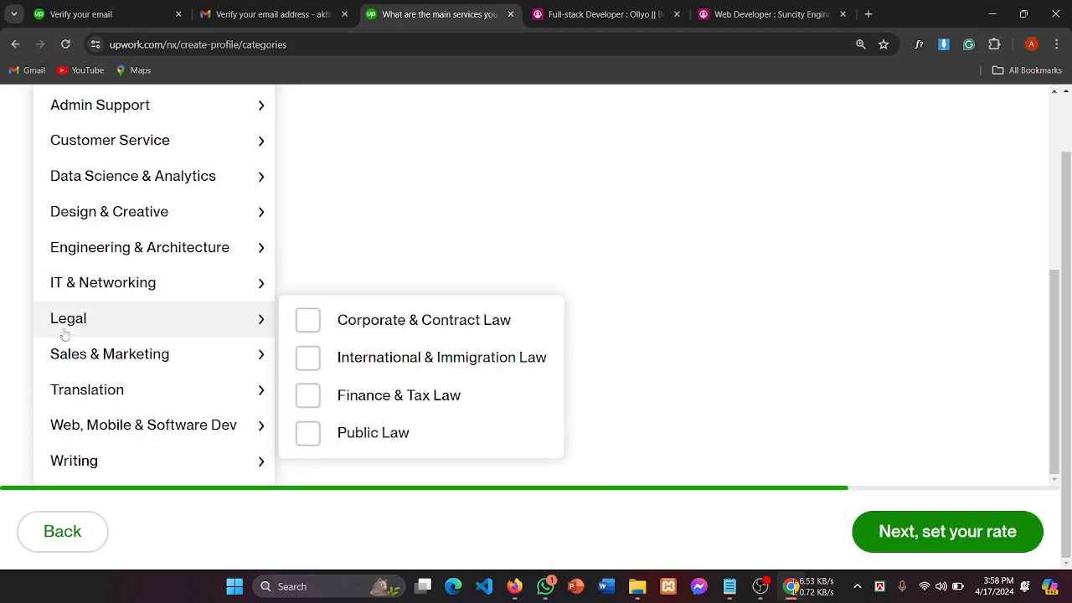
{"action": "mouse_move", "coordinate": [96, 380]}
{"action": "mouse_move", "coordinate": [97, 428]}
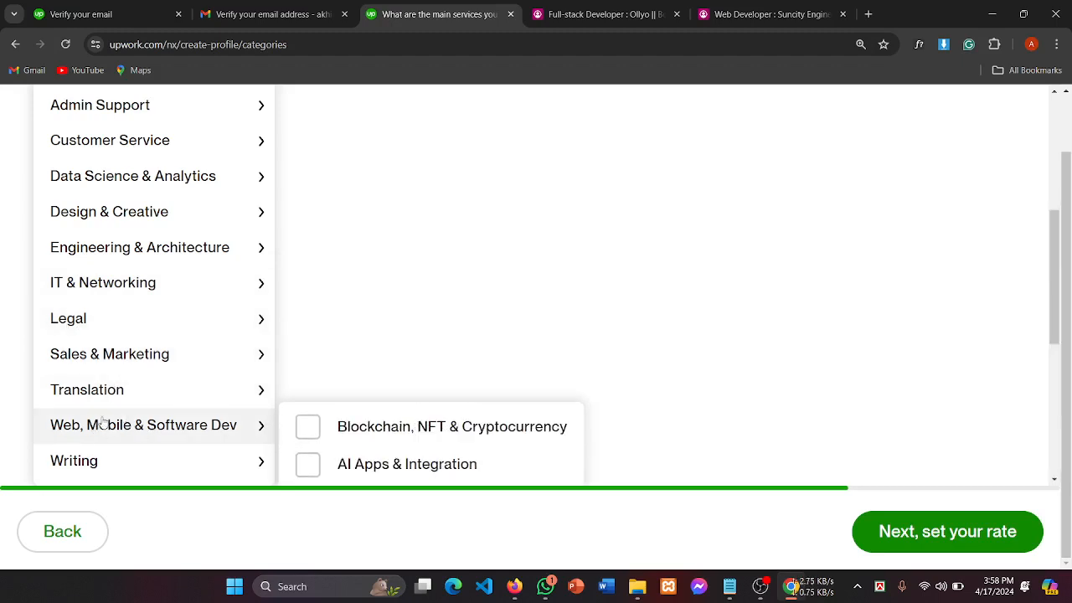
{"action": "mouse_move", "coordinate": [126, 367]}
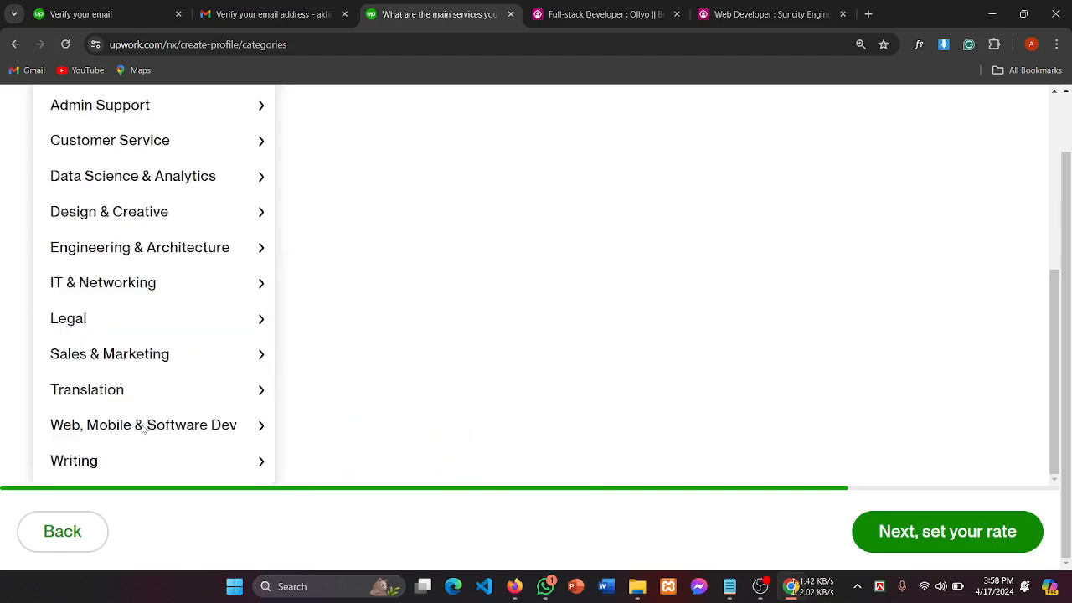
{"action": "scroll", "coordinate": [120, 372], "scroll_direction": "down", "scroll_amount": 2}
{"action": "scroll", "coordinate": [98, 294], "scroll_direction": "up", "scroll_amount": 2}
{"action": "scroll", "coordinate": [139, 268], "scroll_direction": "down", "scroll_amount": 1}
{"action": "scroll", "coordinate": [140, 268], "scroll_direction": "up", "scroll_amount": 1}
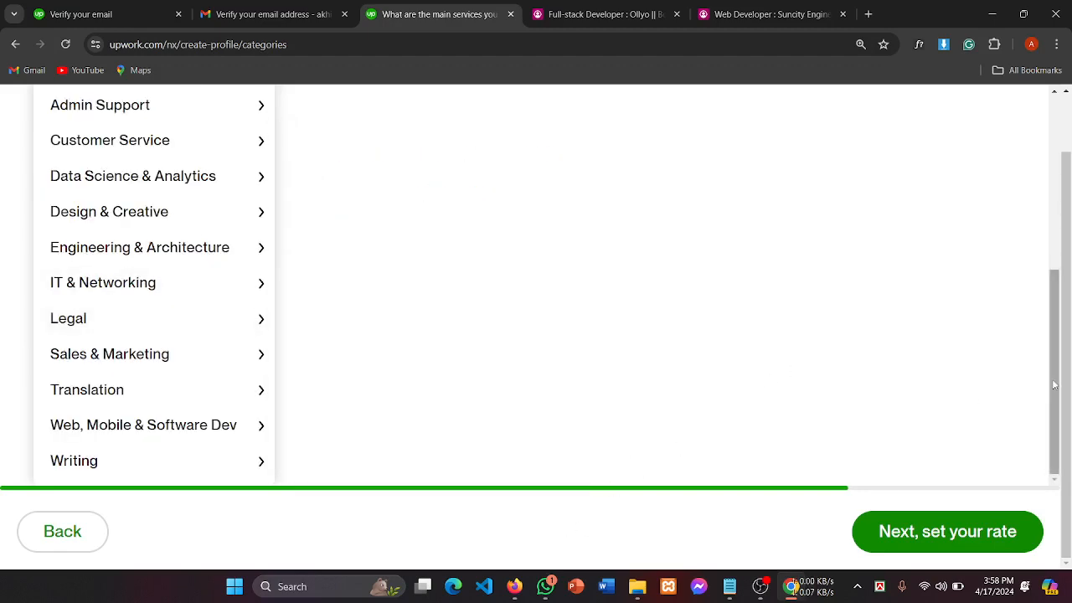
Step: Add Web & Mobile Design as a selected service from the suggestion chip
{"action": "left_click", "coordinate": [1047, 352]}
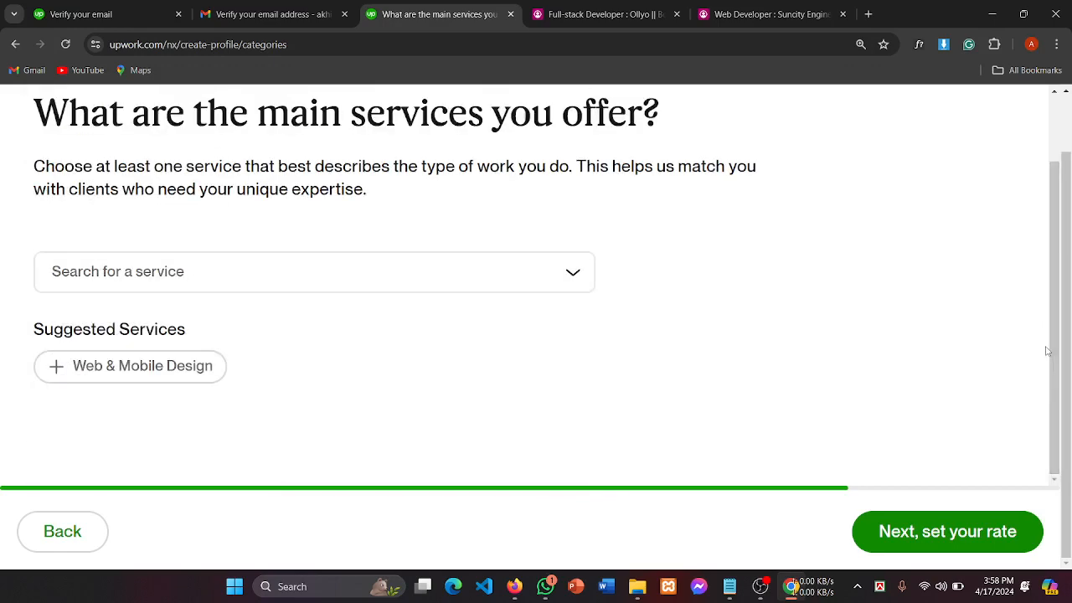
{"action": "left_click", "coordinate": [164, 369]}
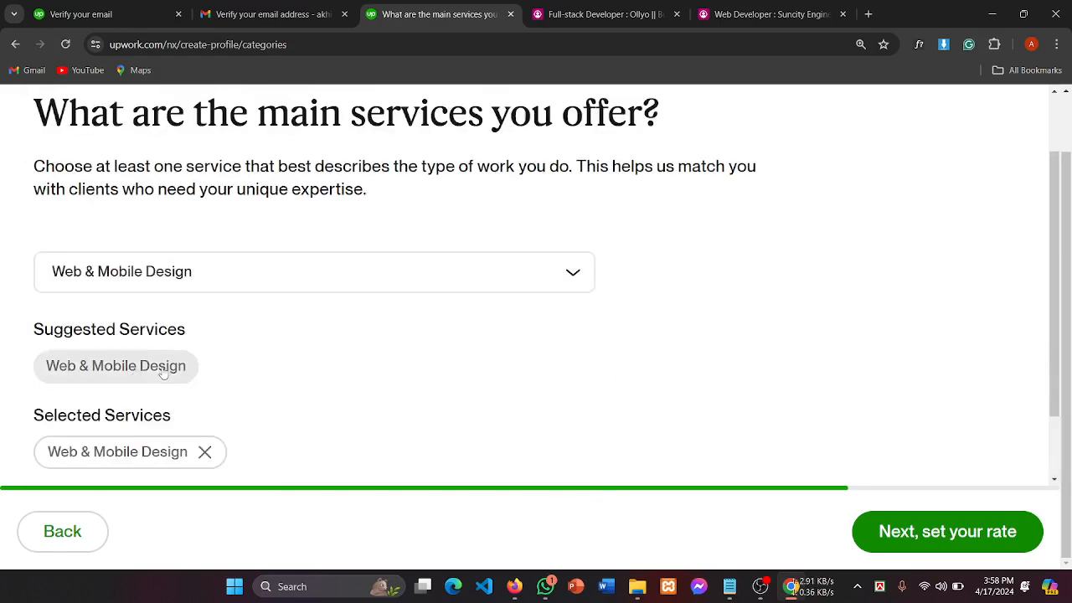
{"action": "left_click", "coordinate": [204, 274]}
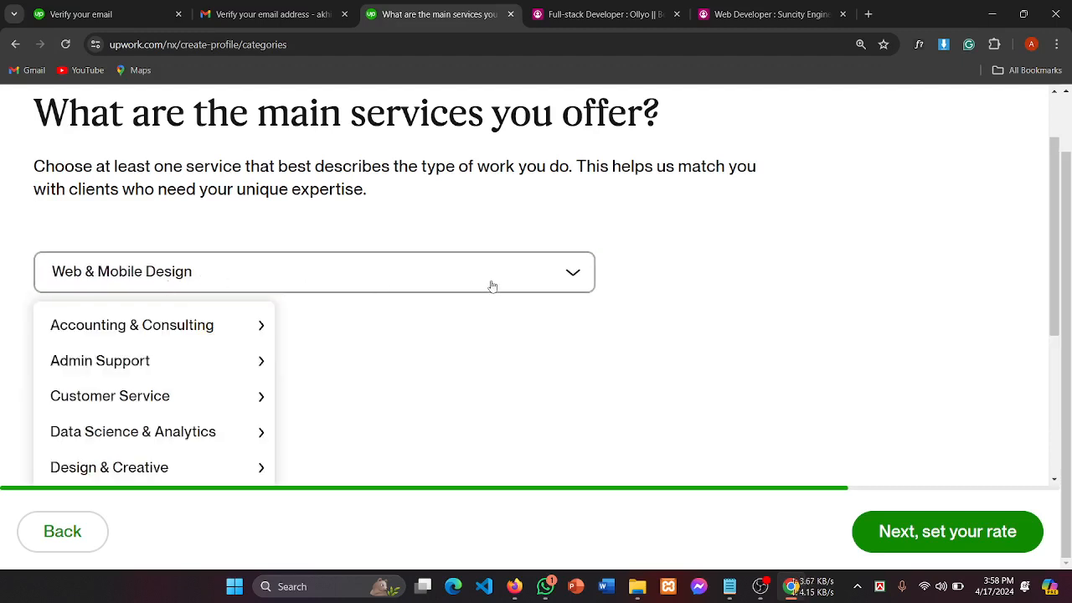
{"action": "left_click", "coordinate": [582, 286]}
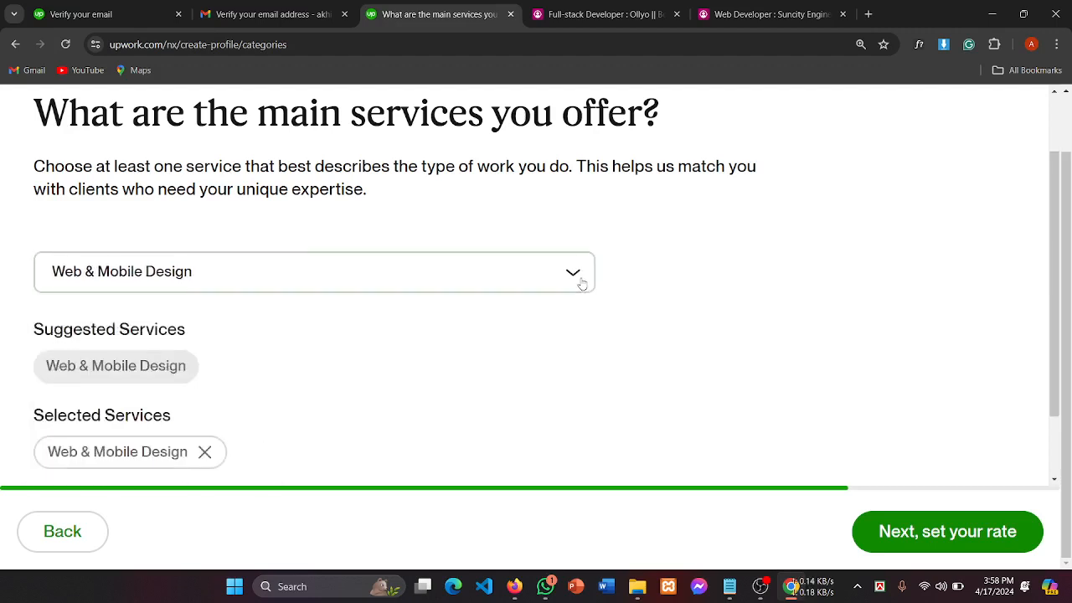
{"action": "left_click", "coordinate": [582, 285]}
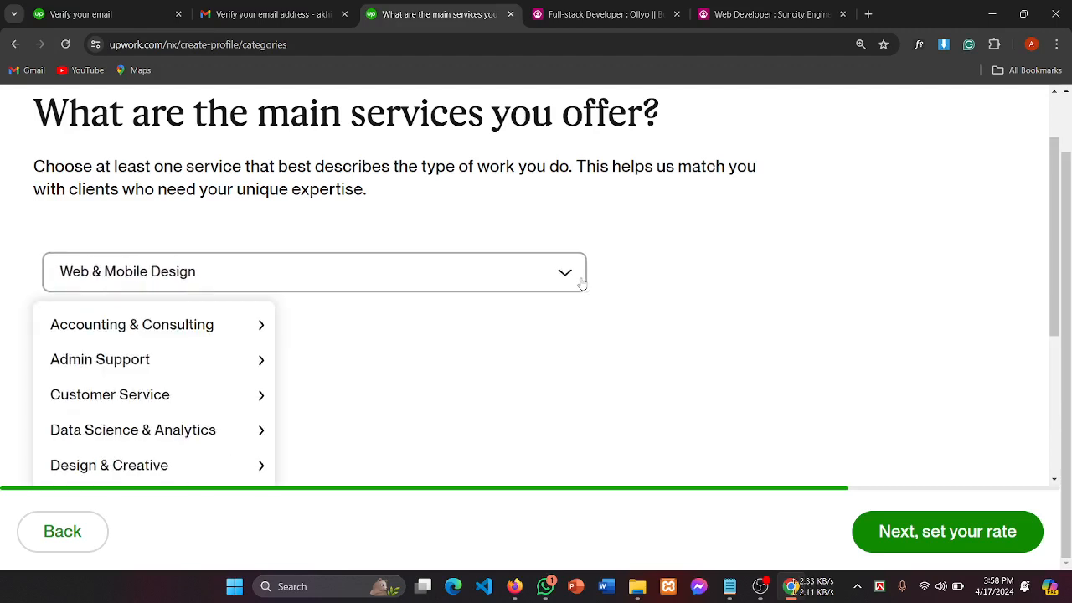
{"action": "left_click", "coordinate": [583, 286]}
{"action": "scroll", "coordinate": [169, 378], "scroll_direction": "down", "scroll_amount": 1}
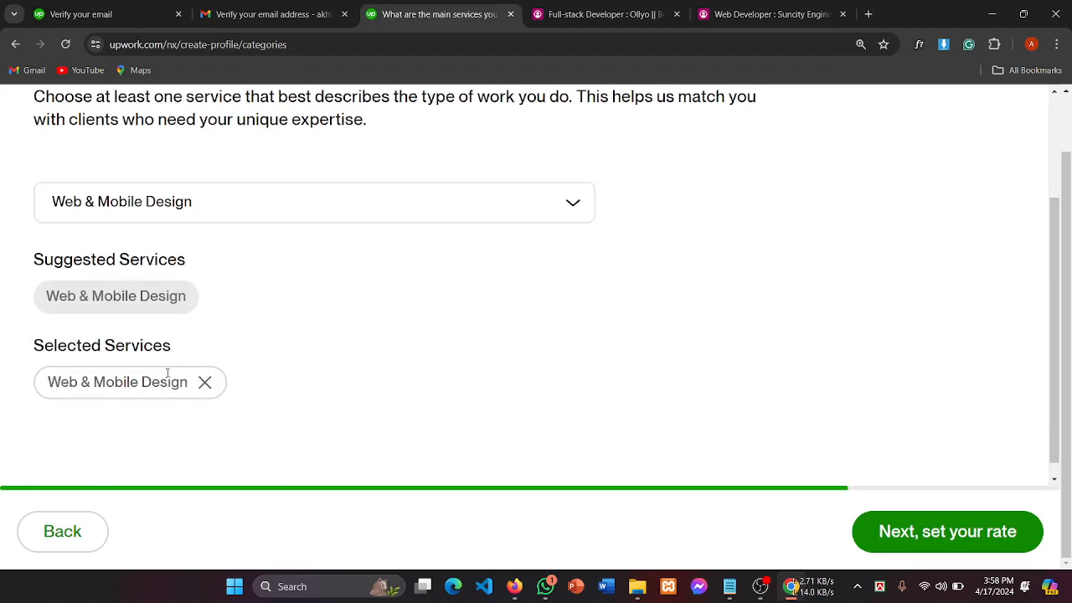
{"action": "scroll", "coordinate": [168, 376], "scroll_direction": "up", "scroll_amount": 1}
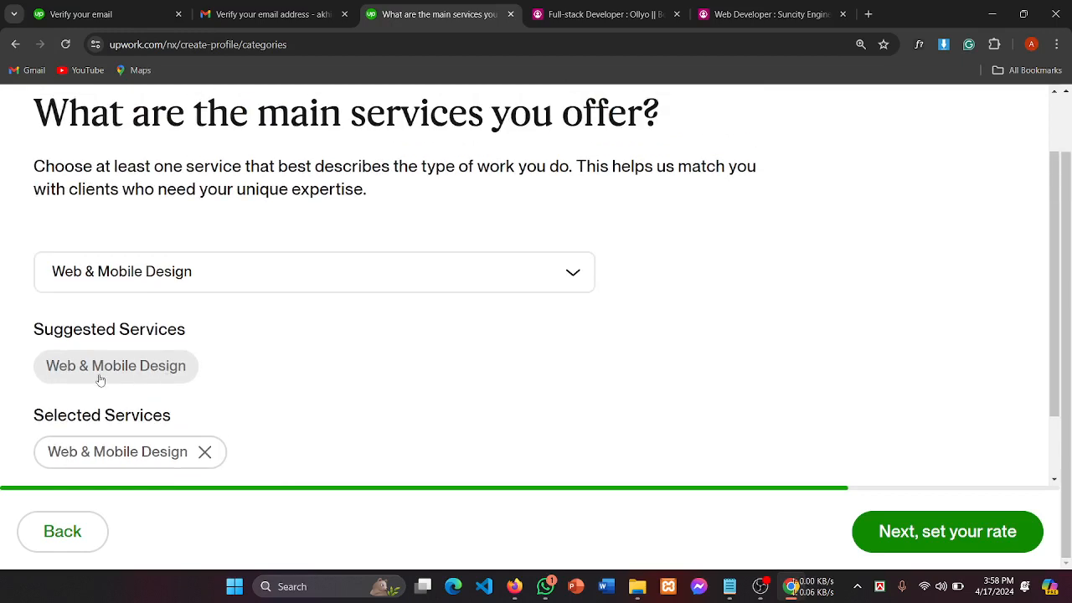
Step: Remove Web & Mobile Design, re-add it, then remove it again, leaving no service selected
{"action": "left_click", "coordinate": [204, 452]}
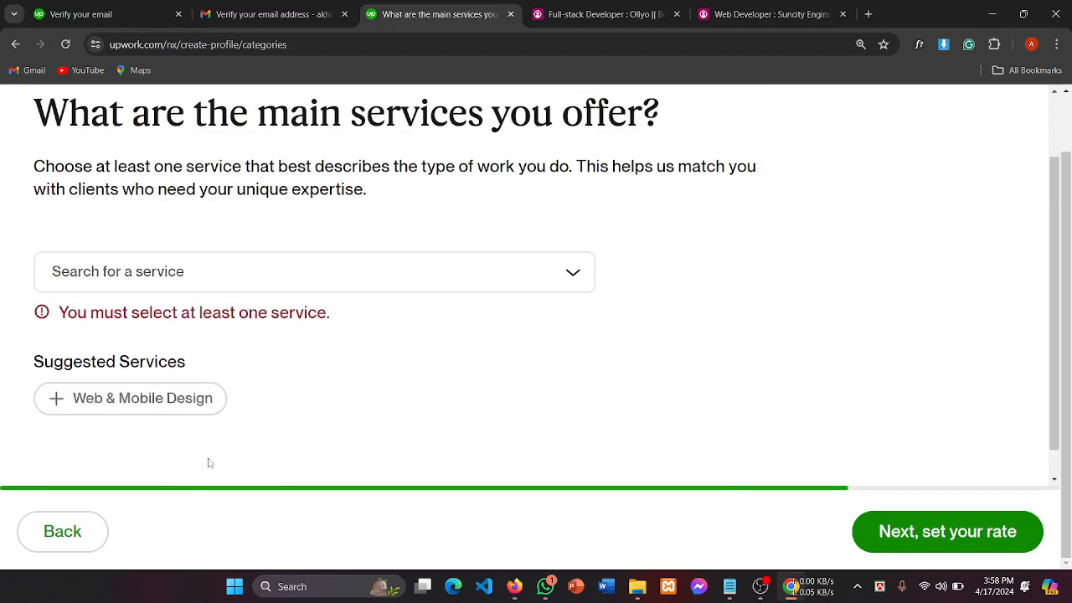
{"action": "left_click", "coordinate": [135, 402]}
{"action": "scroll", "coordinate": [242, 377], "scroll_direction": "down", "scroll_amount": 1}
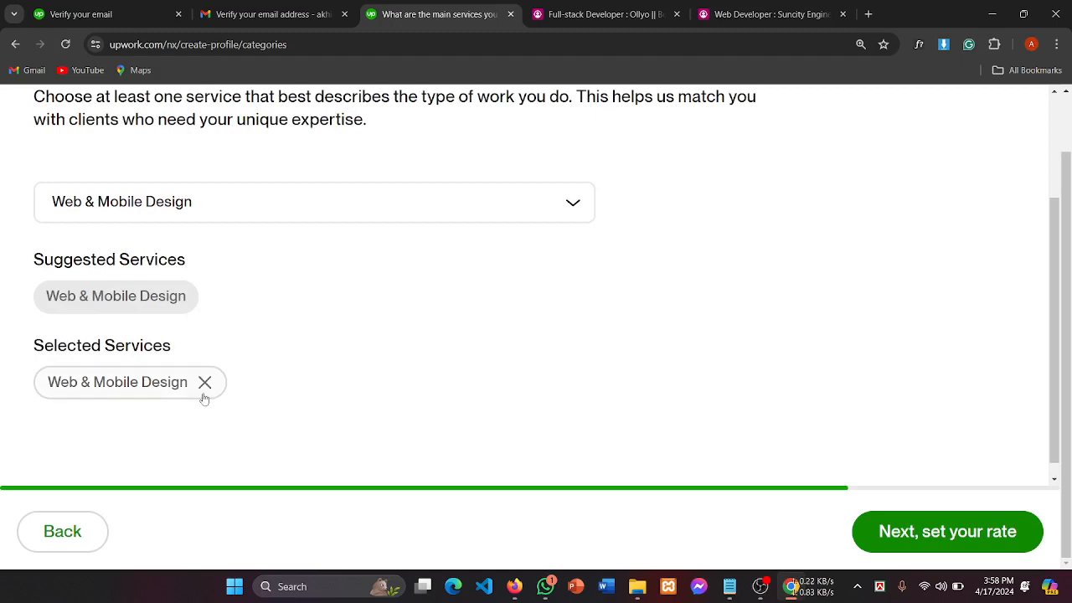
{"action": "left_click", "coordinate": [205, 382]}
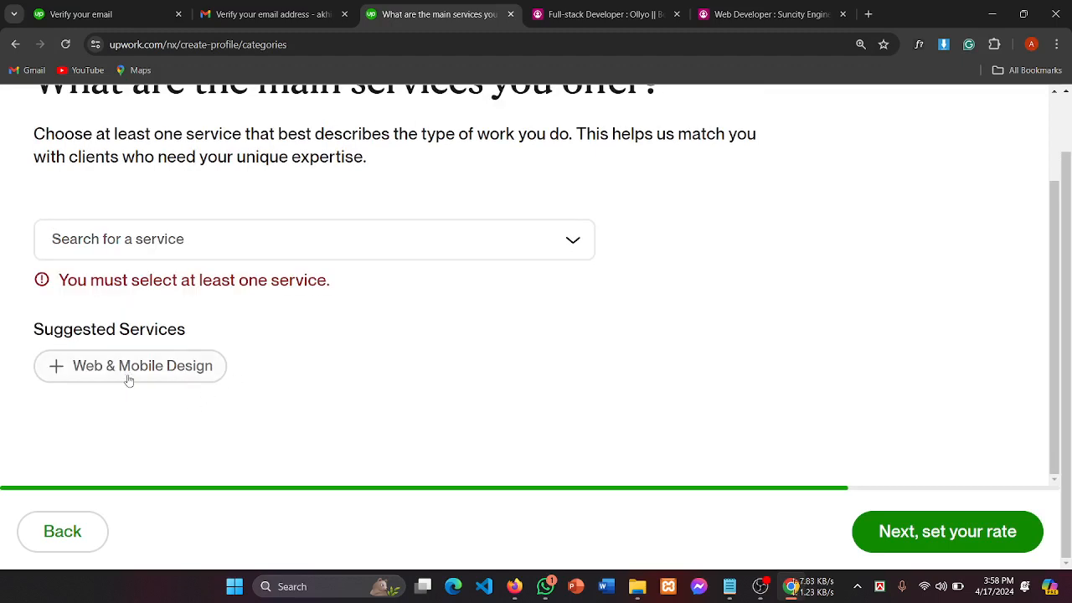
{"action": "scroll", "coordinate": [110, 343], "scroll_direction": "up", "scroll_amount": 1}
Step: Browse Design & Creative, Engineering & Architecture and IT & Networking subcategories without ticking any
{"action": "left_click", "coordinate": [126, 312]}
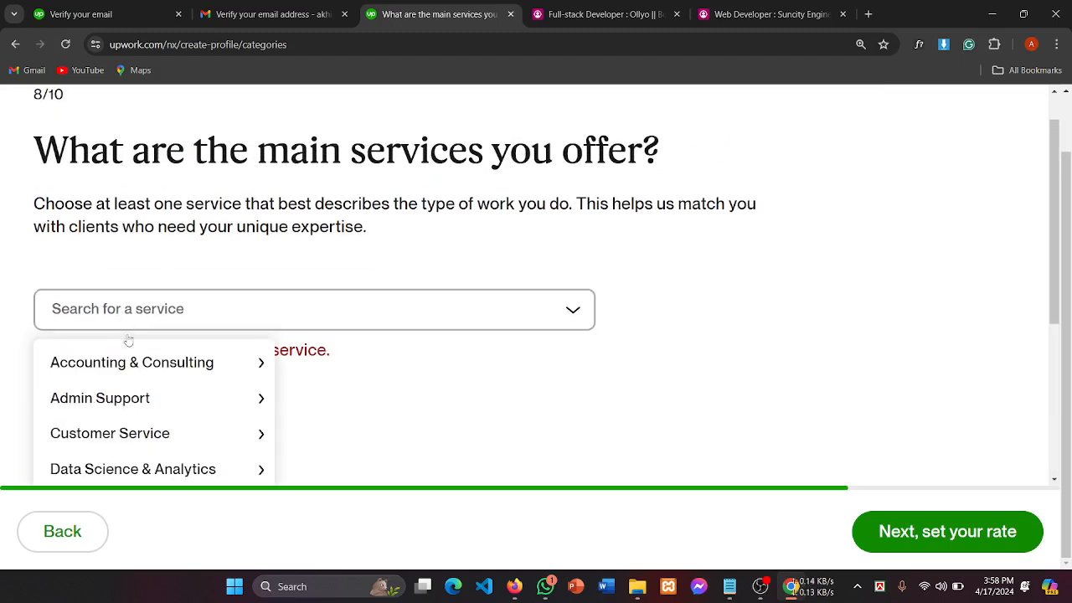
{"action": "mouse_move", "coordinate": [141, 410]}
{"action": "scroll", "coordinate": [142, 411], "scroll_direction": "down", "scroll_amount": 2}
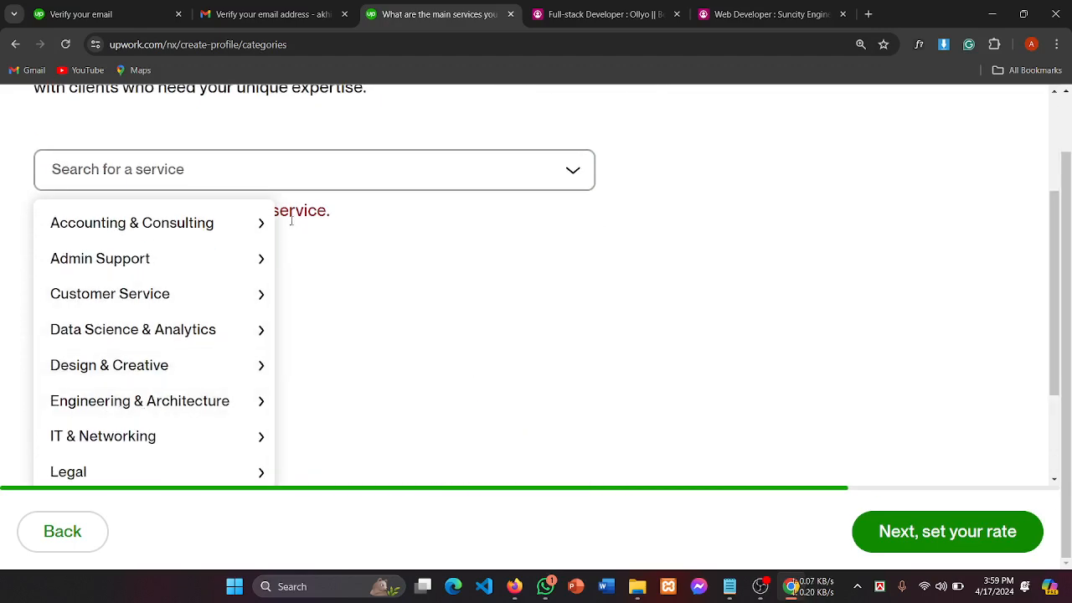
{"action": "mouse_move", "coordinate": [132, 232]}
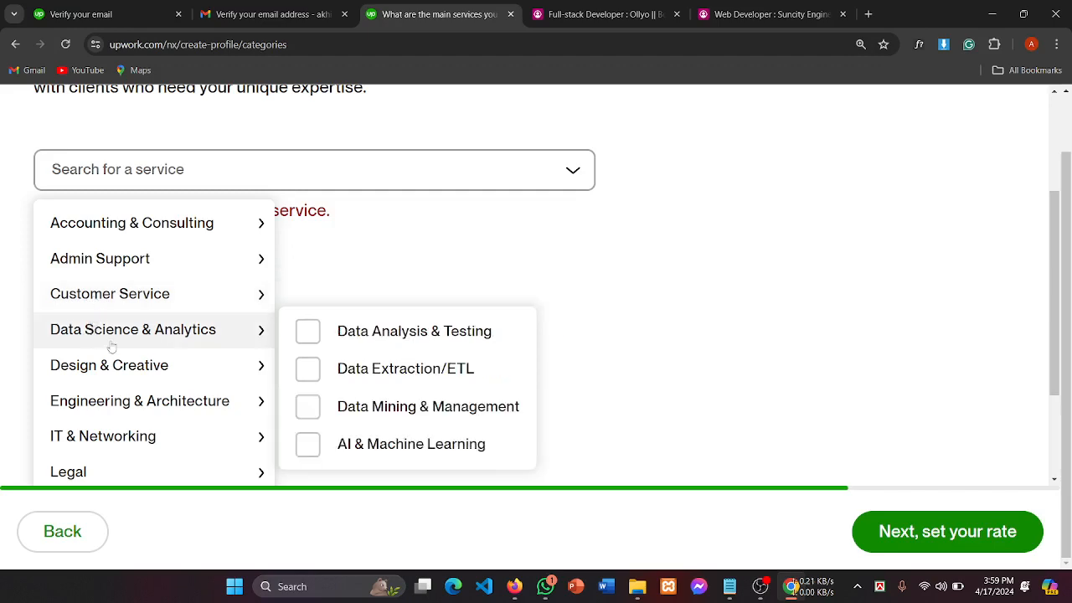
{"action": "mouse_move", "coordinate": [125, 378]}
{"action": "scroll", "coordinate": [399, 406], "scroll_direction": "down", "scroll_amount": 2}
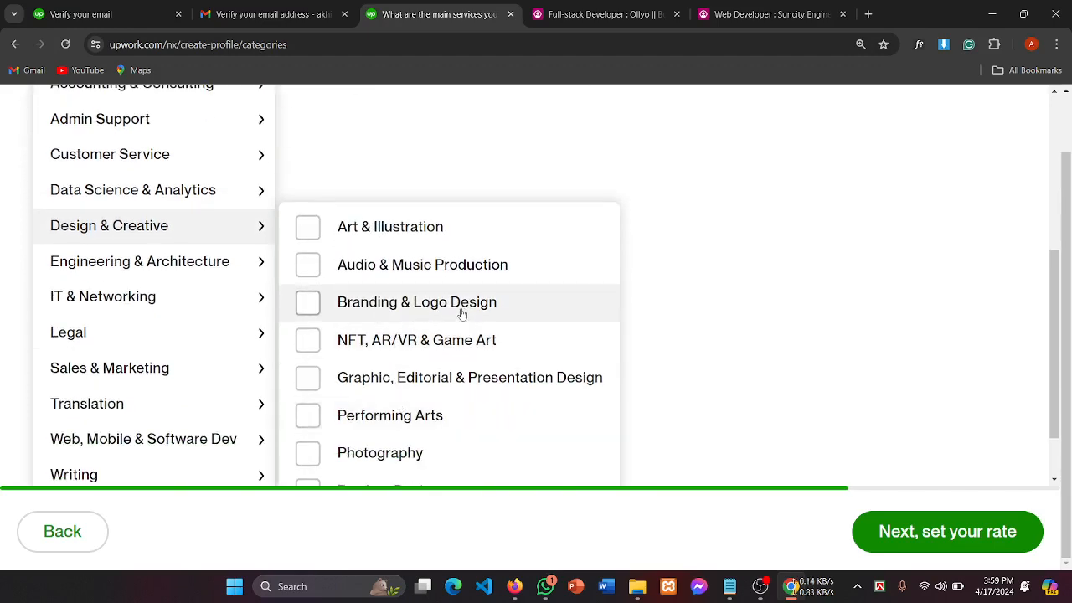
{"action": "scroll", "coordinate": [462, 313], "scroll_direction": "down", "scroll_amount": 1}
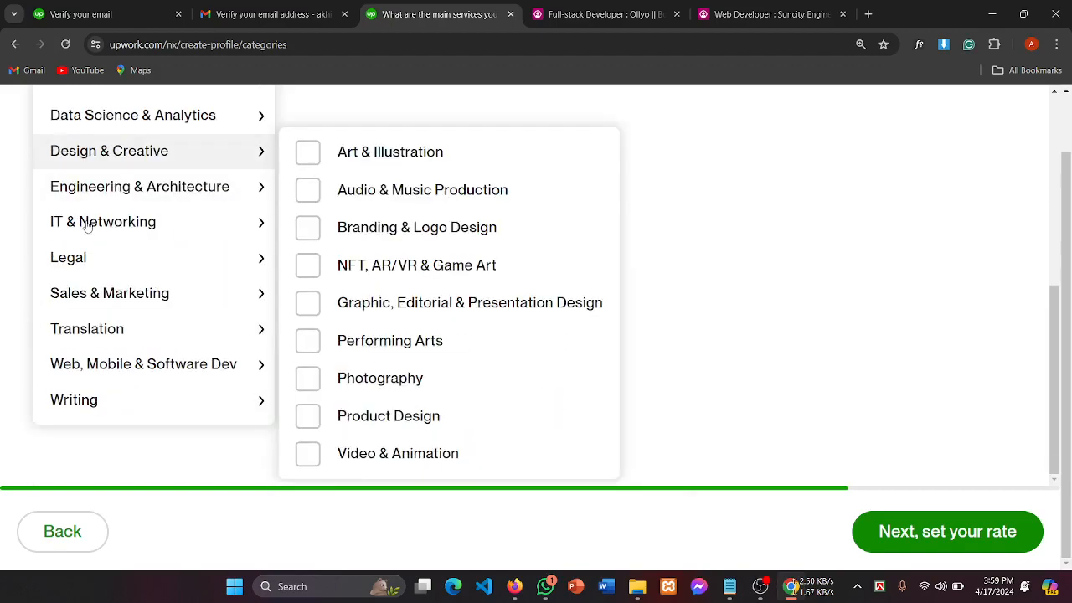
{"action": "left_click", "coordinate": [216, 196]}
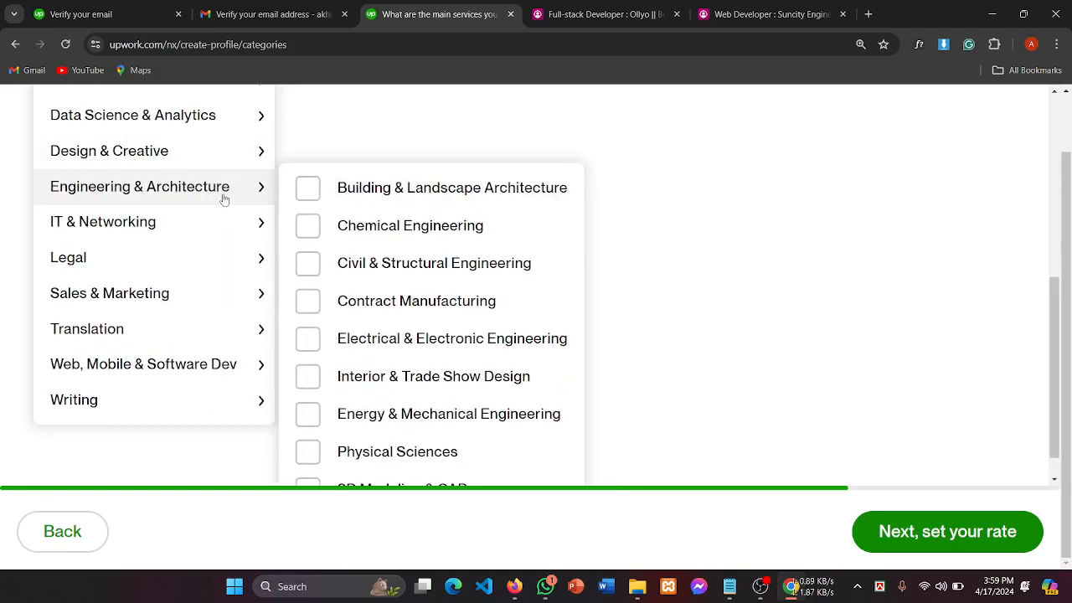
{"action": "mouse_move", "coordinate": [159, 226]}
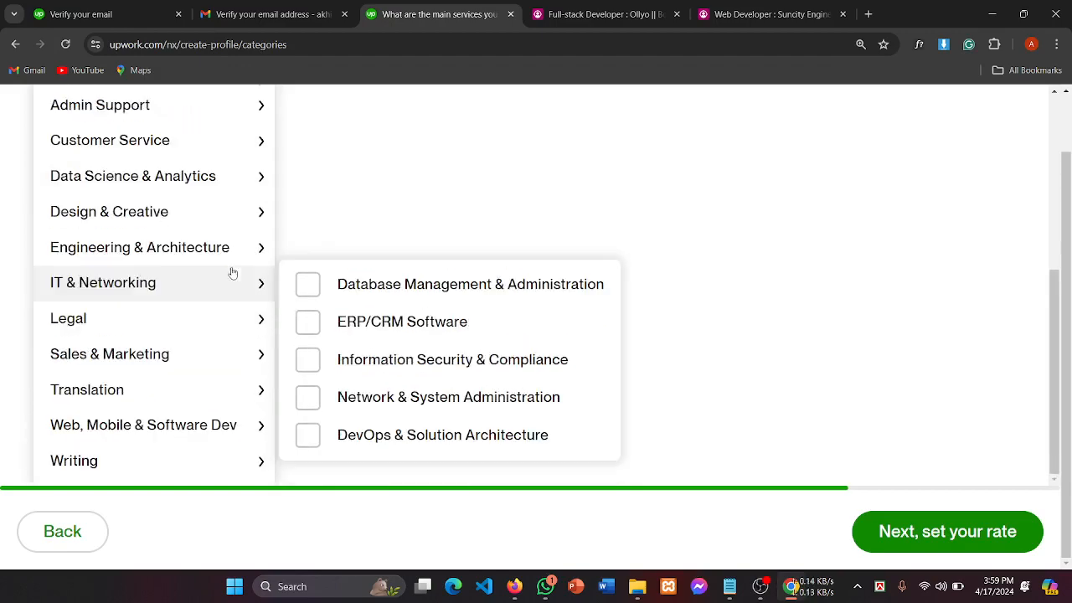
{"action": "mouse_move", "coordinate": [44, 292]}
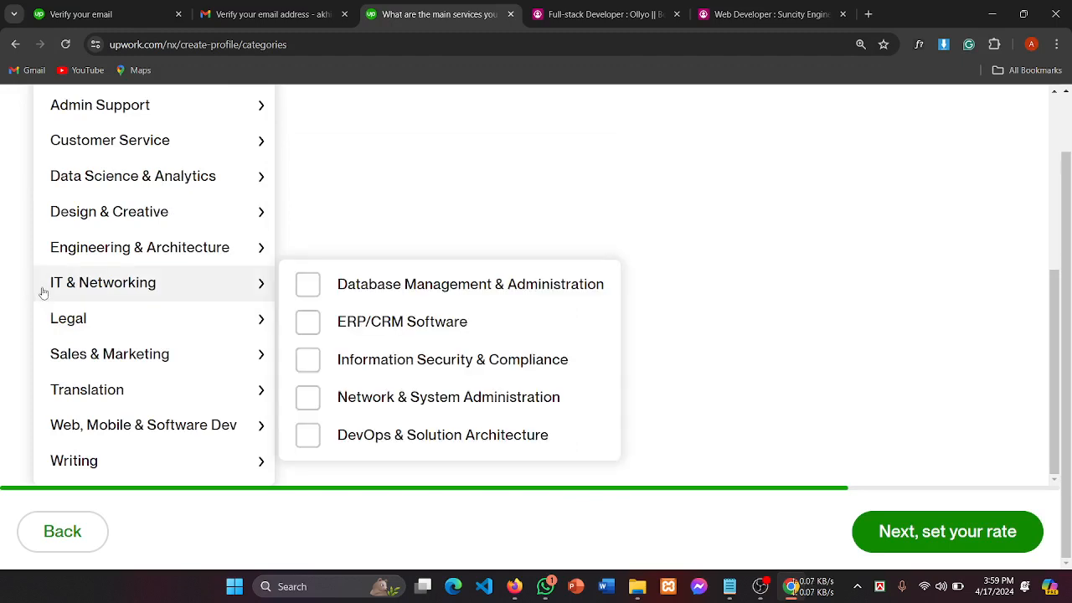
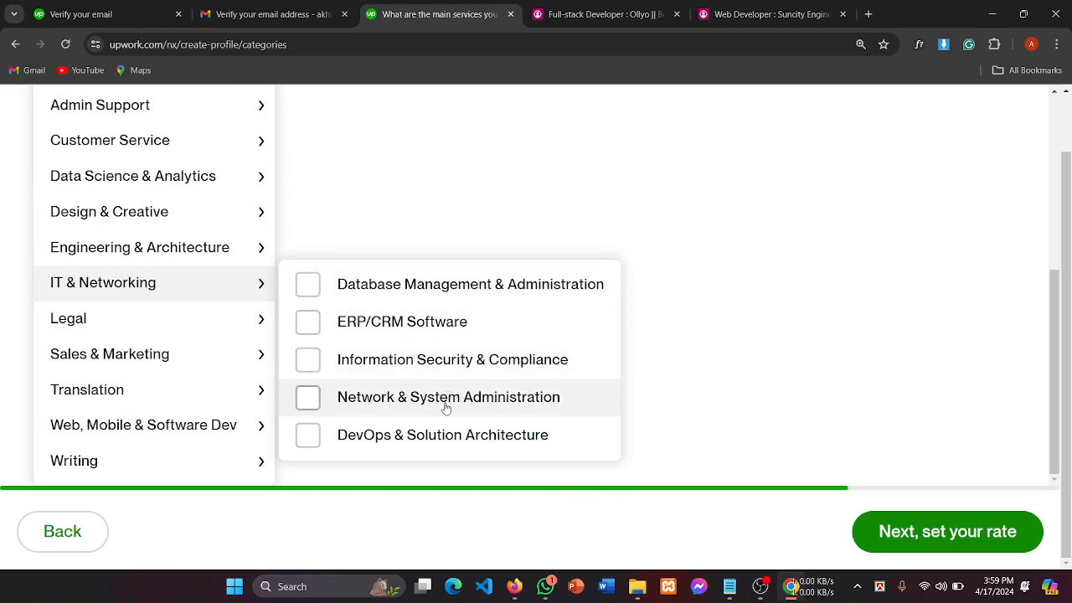
Step: Browse the Web, Mobile & Software Dev submenu in the services dropdown
{"action": "mouse_move", "coordinate": [112, 368]}
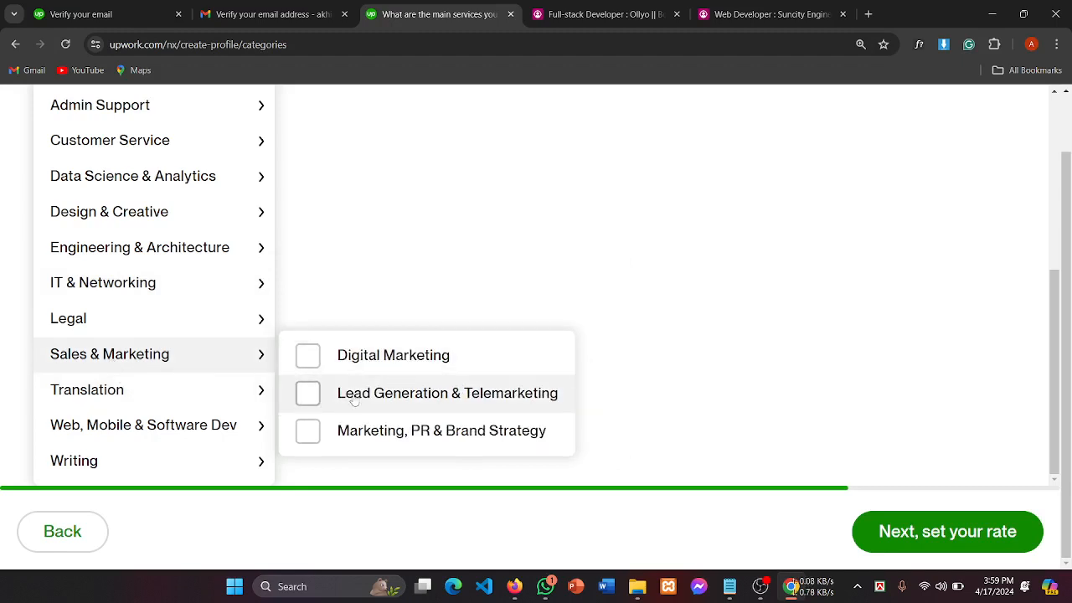
{"action": "scroll", "coordinate": [146, 421], "scroll_direction": "down", "scroll_amount": 1}
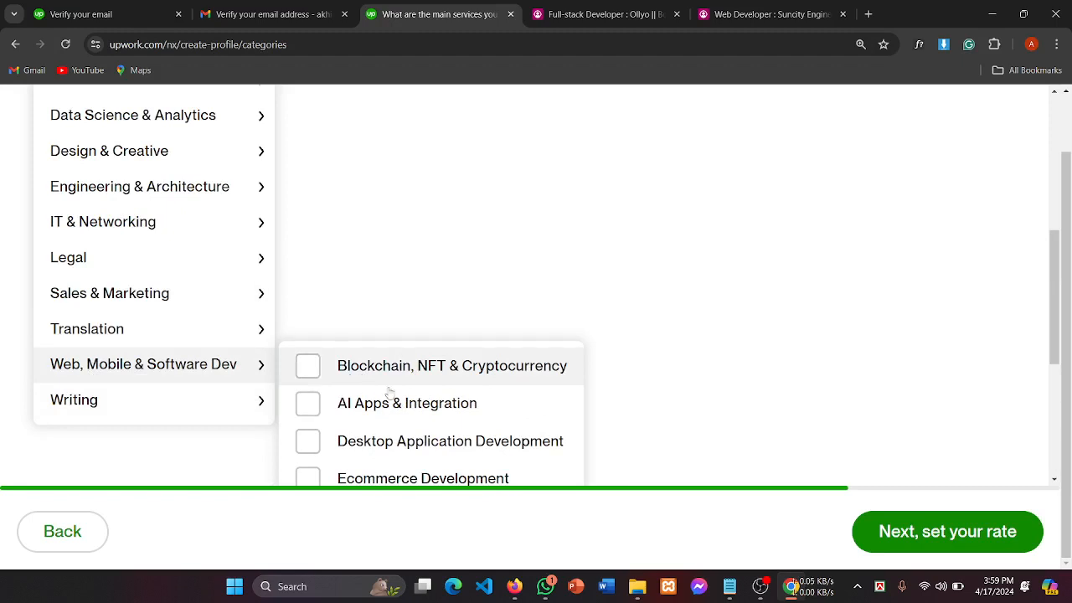
{"action": "scroll", "coordinate": [450, 390], "scroll_direction": "down", "scroll_amount": 3}
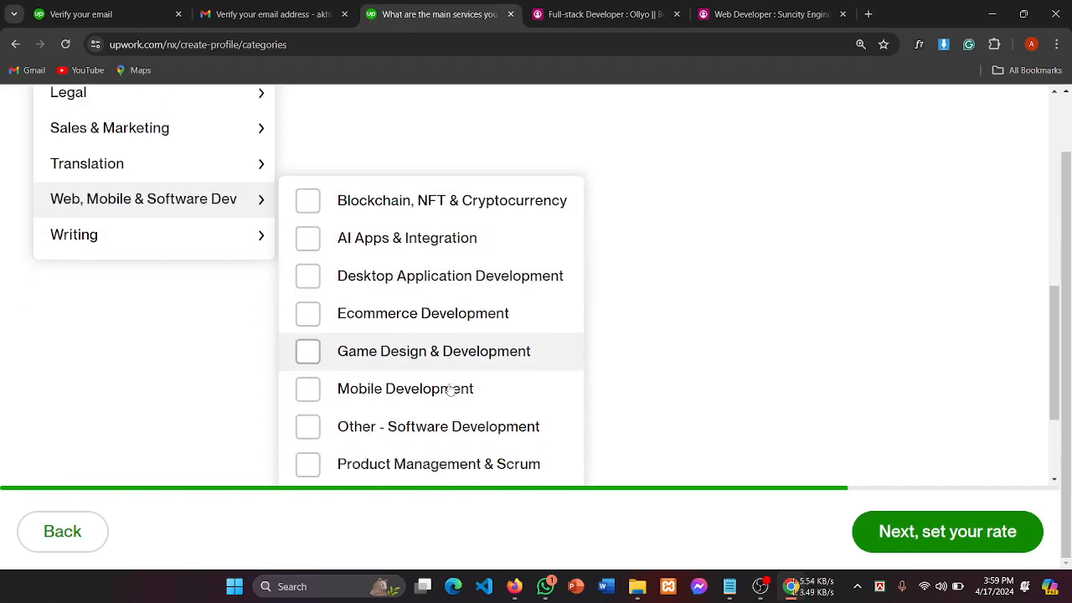
{"action": "scroll", "coordinate": [450, 390], "scroll_direction": "down", "scroll_amount": 1}
{"action": "scroll", "coordinate": [450, 389], "scroll_direction": "down", "scroll_amount": 1}
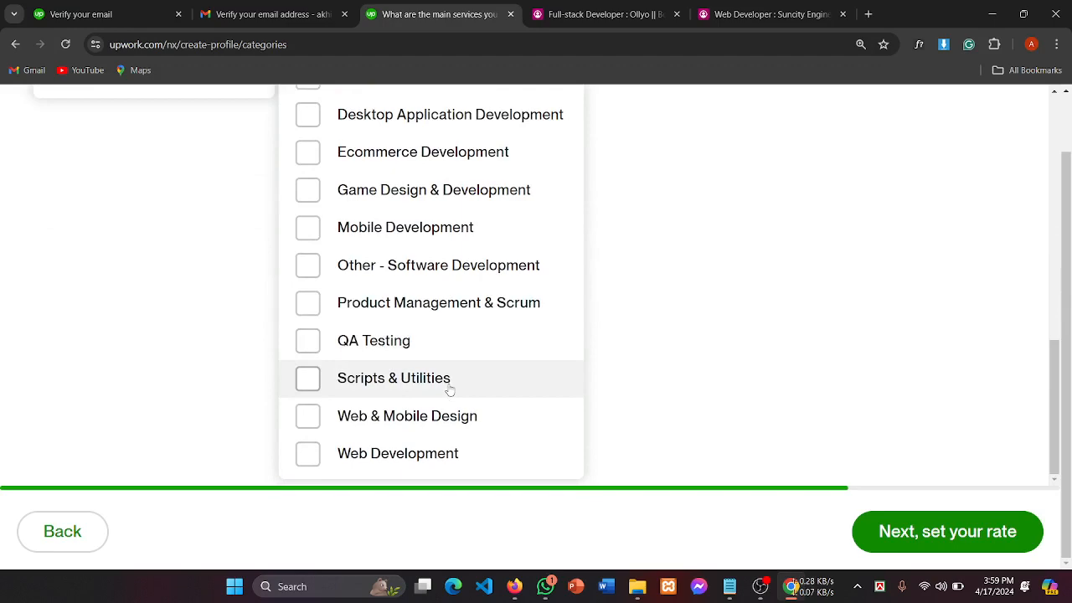
{"action": "scroll", "coordinate": [209, 303], "scroll_direction": "up", "scroll_amount": 1}
{"action": "scroll", "coordinate": [209, 303], "scroll_direction": "down", "scroll_amount": 1}
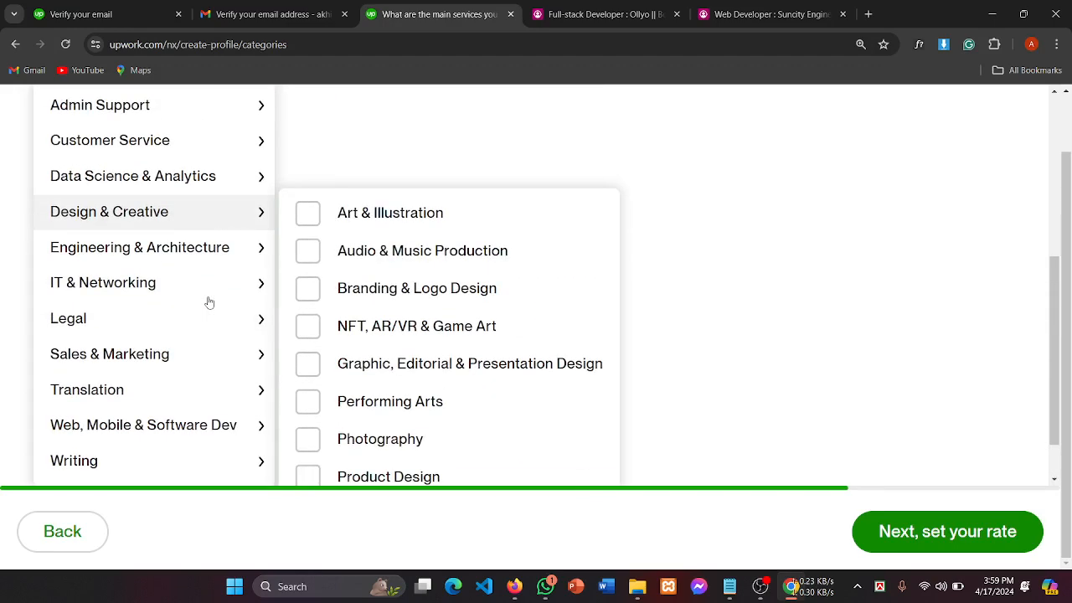
{"action": "mouse_move", "coordinate": [149, 443]}
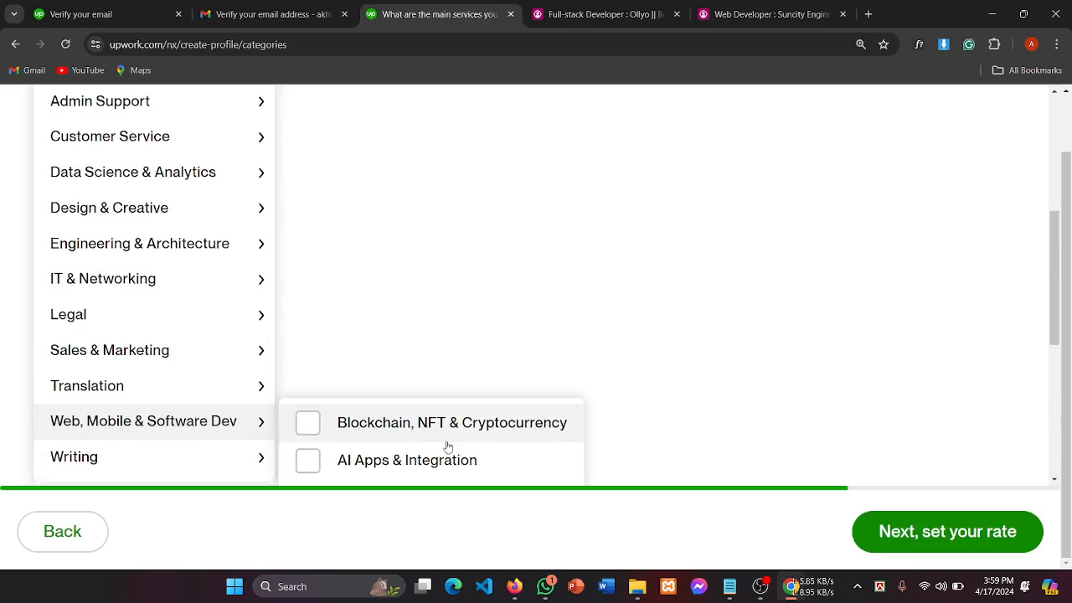
{"action": "scroll", "coordinate": [444, 445], "scroll_direction": "down", "scroll_amount": 5}
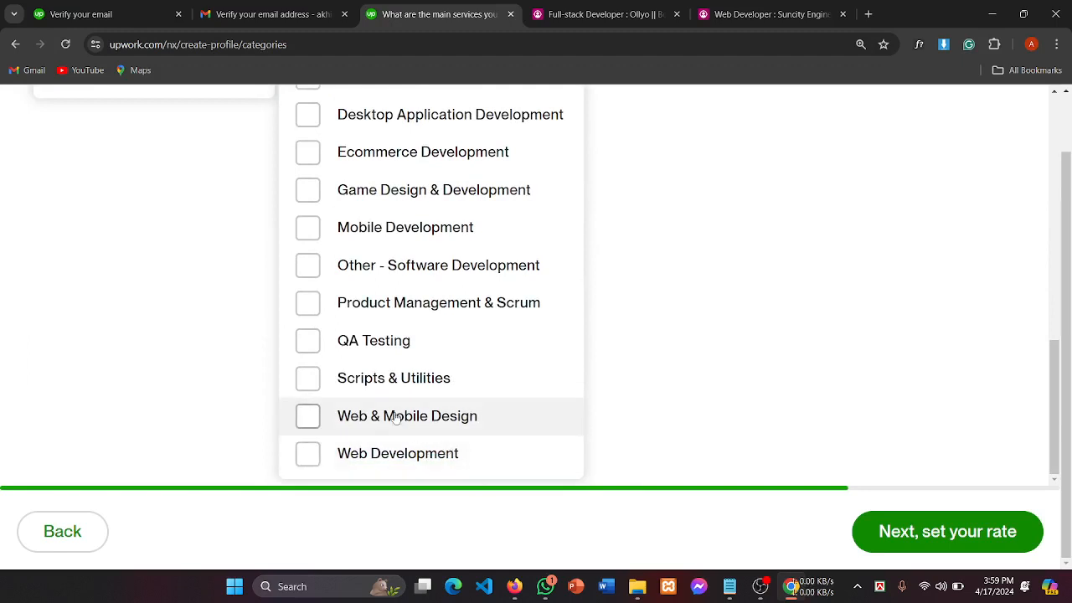
{"action": "scroll", "coordinate": [343, 419], "scroll_direction": "up", "scroll_amount": 4}
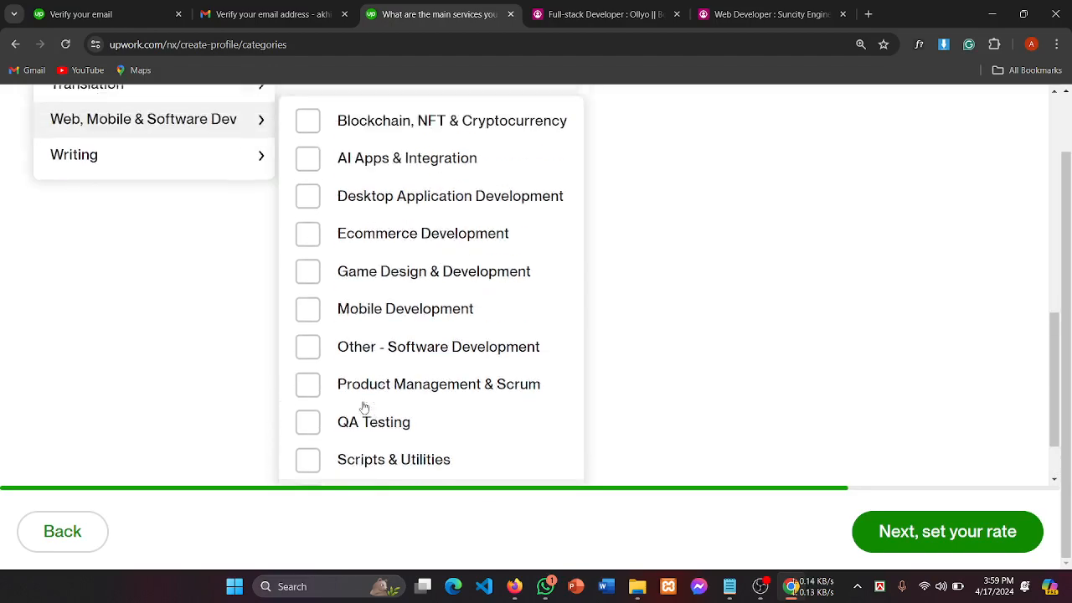
{"action": "left_click", "coordinate": [134, 150]}
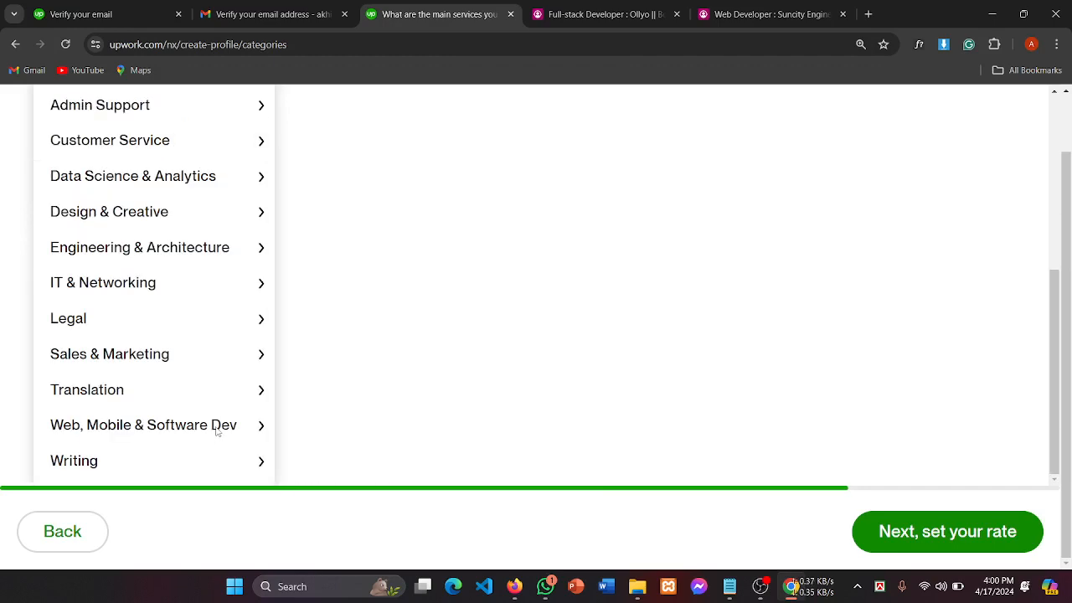
Step: Tick Web Development as an offered service
{"action": "mouse_move", "coordinate": [217, 429]}
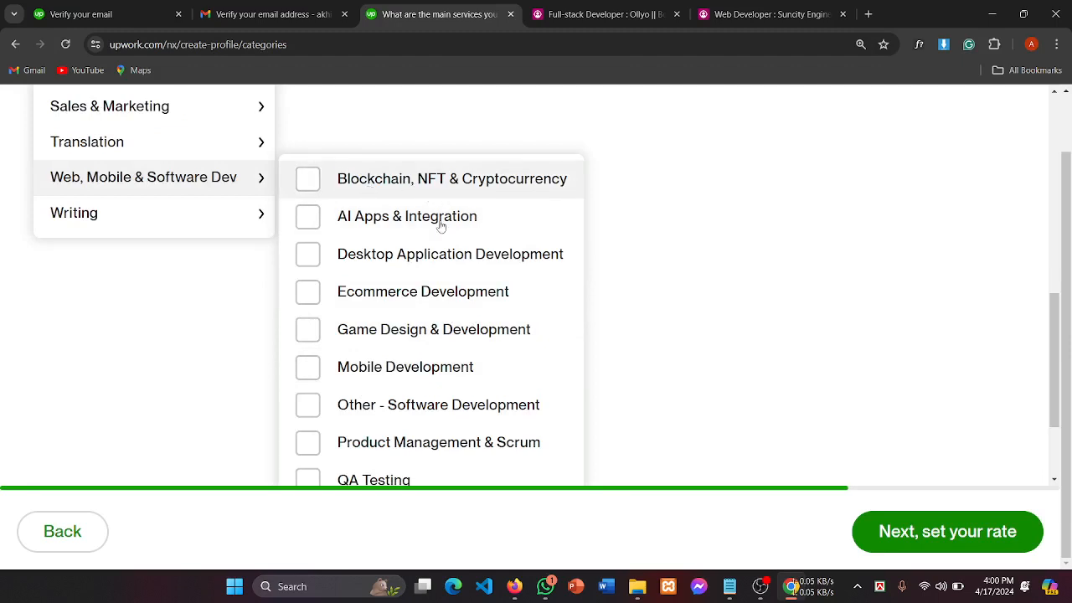
{"action": "scroll", "coordinate": [438, 223], "scroll_direction": "down", "scroll_amount": 3}
{"action": "scroll", "coordinate": [470, 268], "scroll_direction": "up", "scroll_amount": 1}
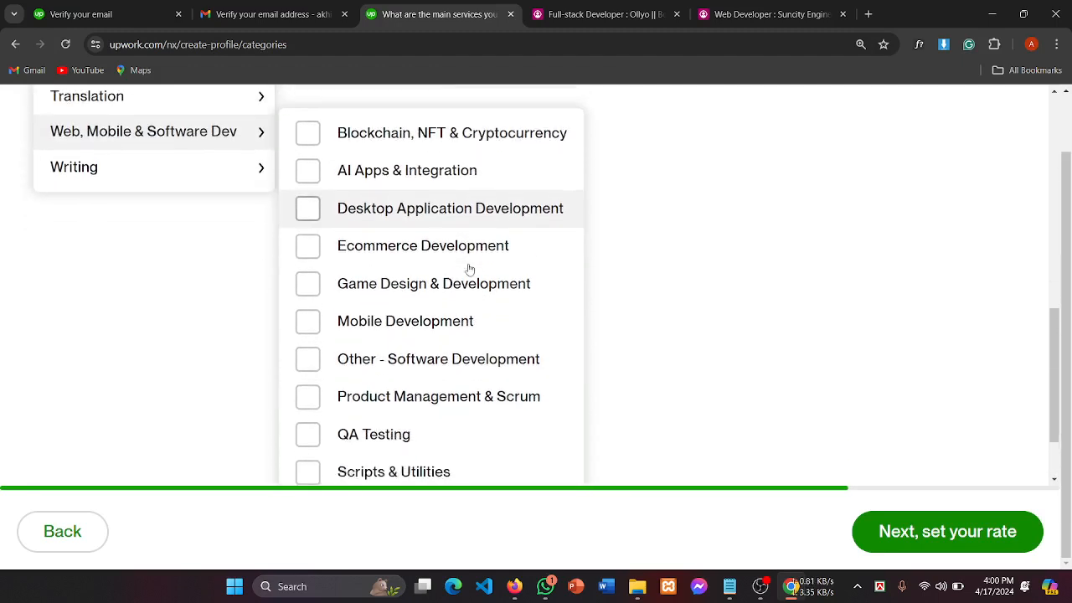
{"action": "scroll", "coordinate": [470, 268], "scroll_direction": "down", "scroll_amount": 1}
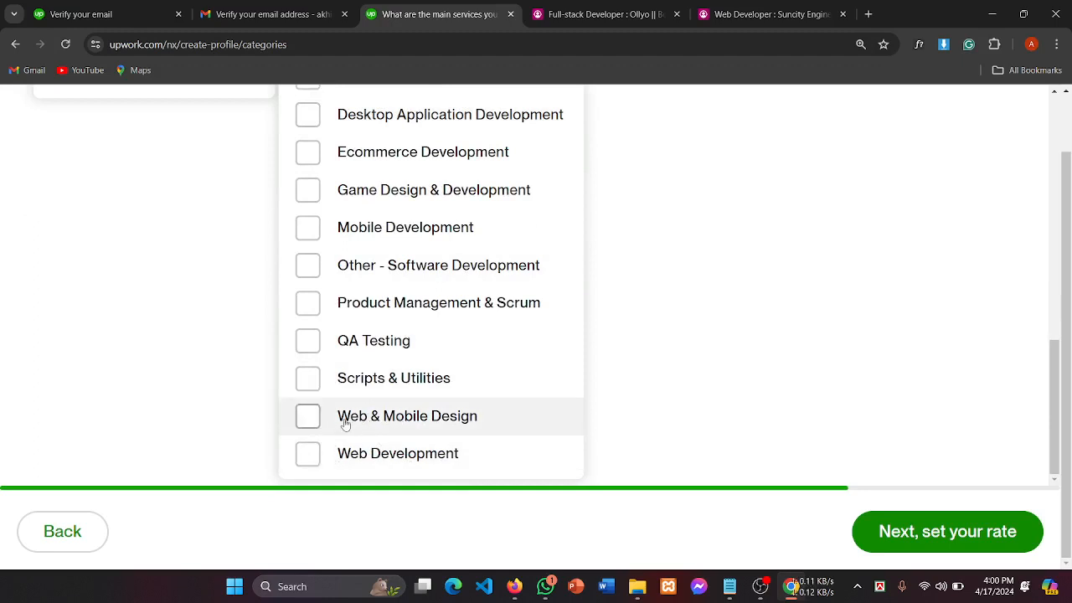
{"action": "scroll", "coordinate": [362, 420], "scroll_direction": "up", "scroll_amount": 1}
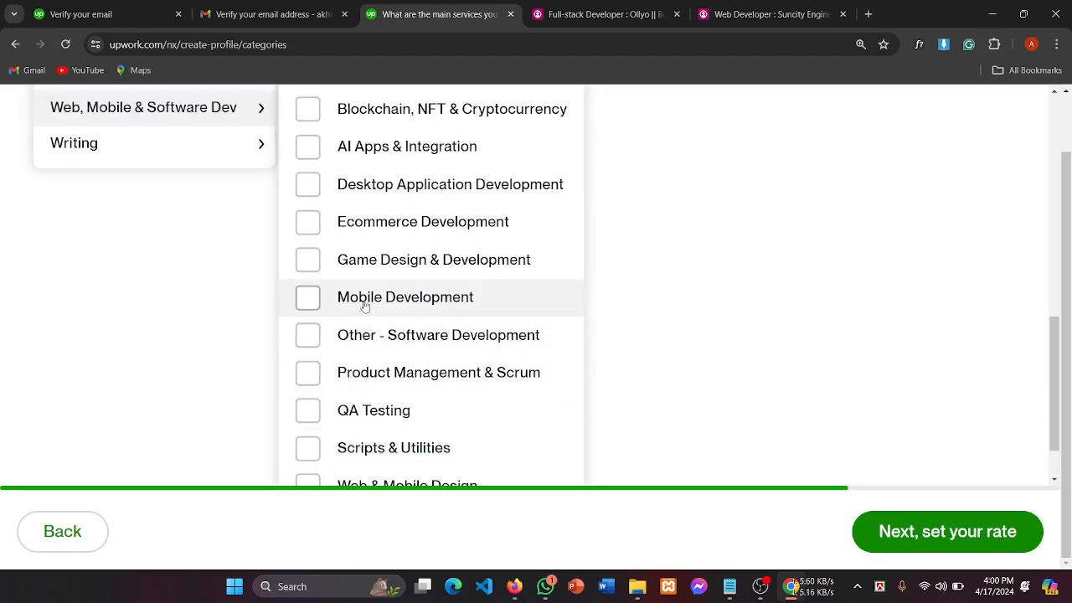
{"action": "scroll", "coordinate": [367, 292], "scroll_direction": "up", "scroll_amount": 1}
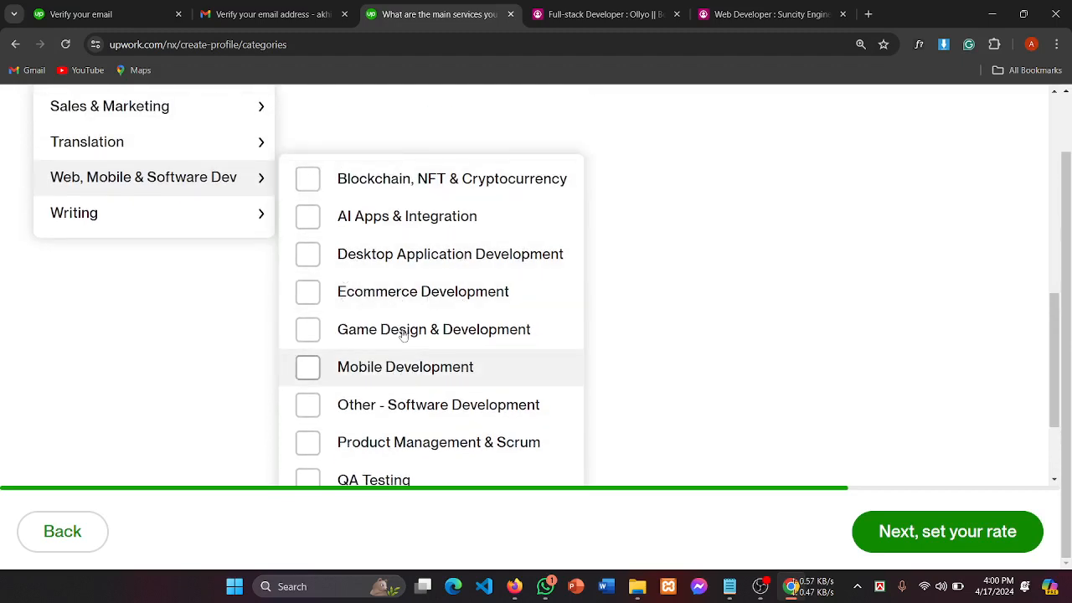
{"action": "scroll", "coordinate": [417, 299], "scroll_direction": "down", "scroll_amount": 2}
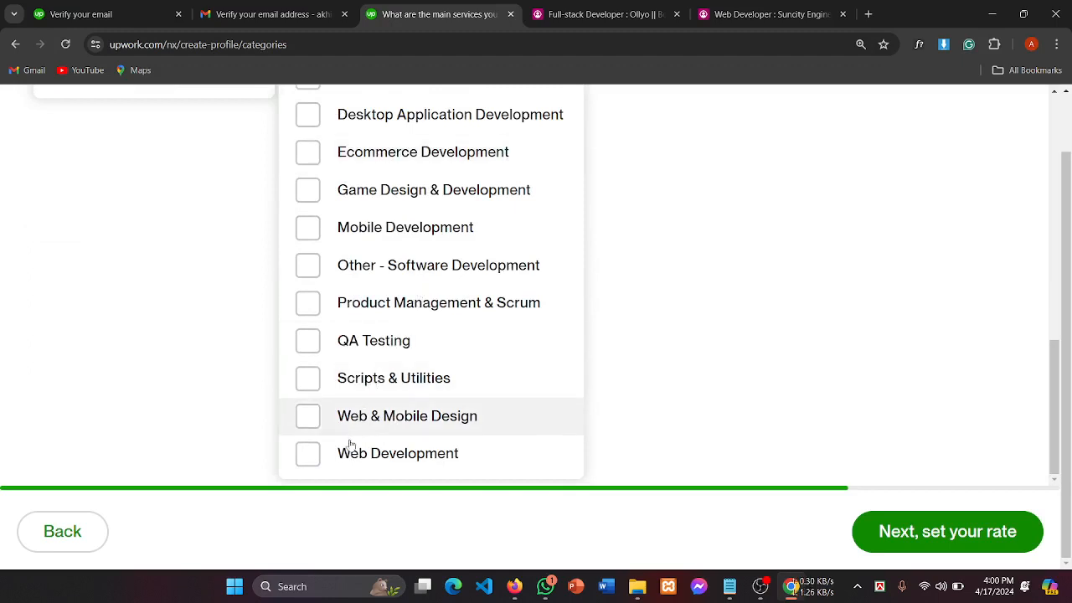
{"action": "left_click", "coordinate": [320, 460]}
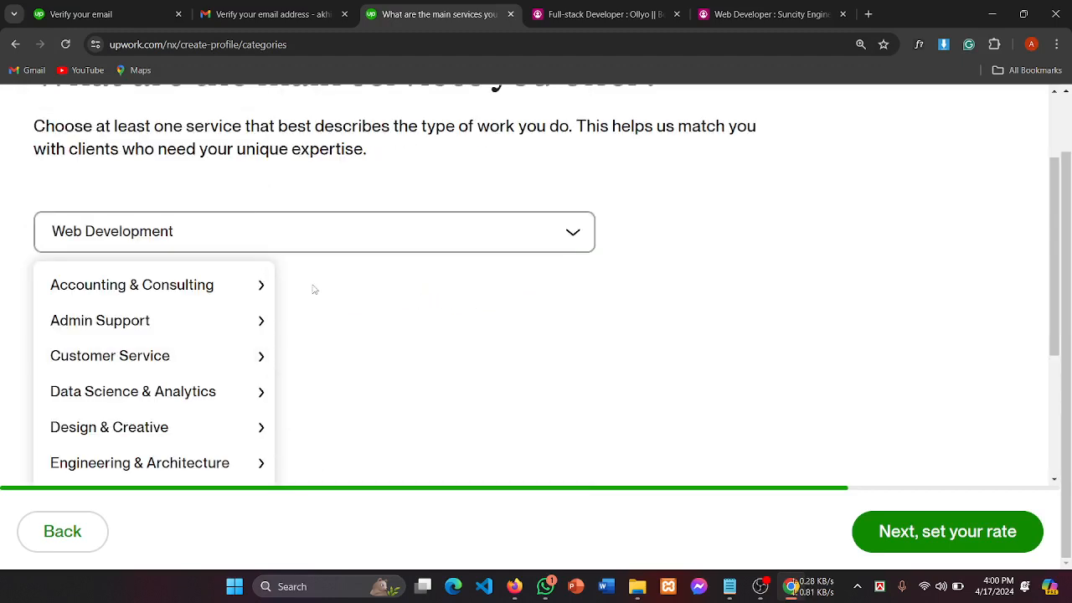
Step: Tick Web & Mobile Design next to Web Development, then review the two chosen services
{"action": "scroll", "coordinate": [505, 244], "scroll_direction": "down", "scroll_amount": 3}
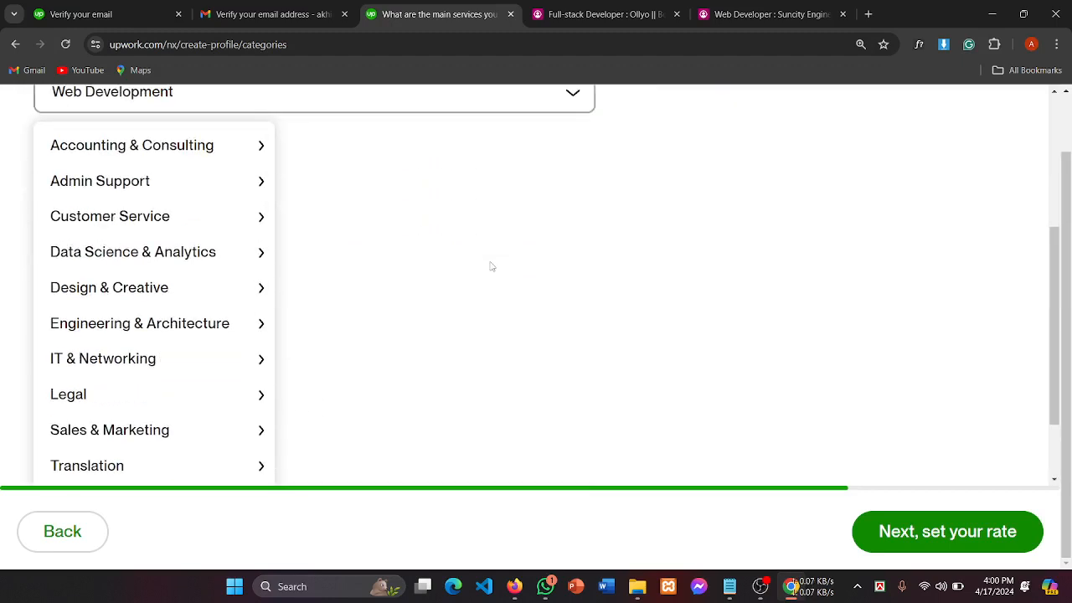
{"action": "scroll", "coordinate": [492, 267], "scroll_direction": "up", "scroll_amount": 3}
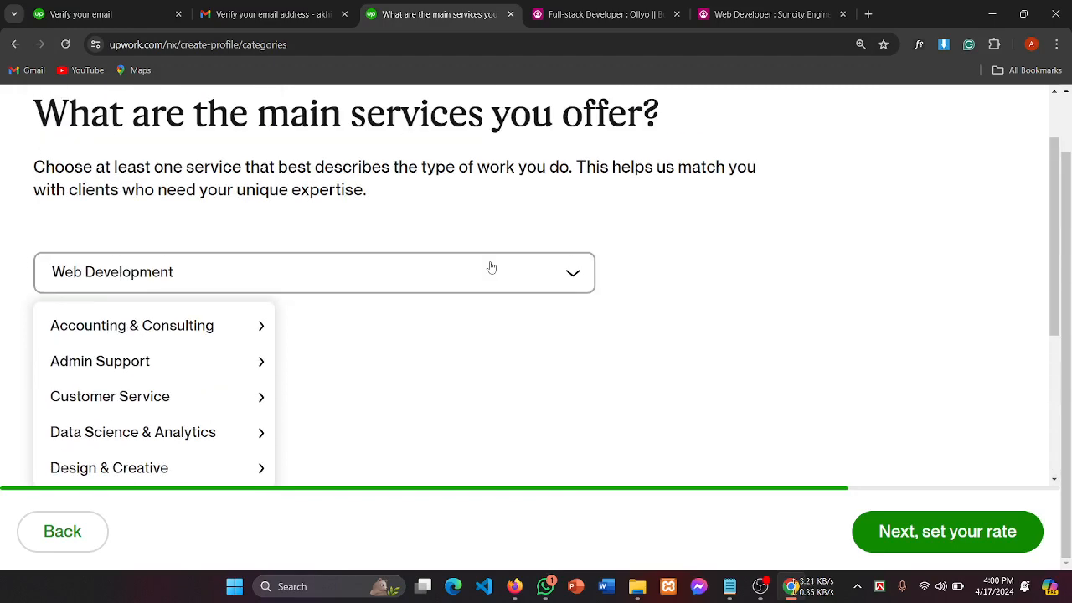
{"action": "scroll", "coordinate": [492, 266], "scroll_direction": "down", "scroll_amount": 3}
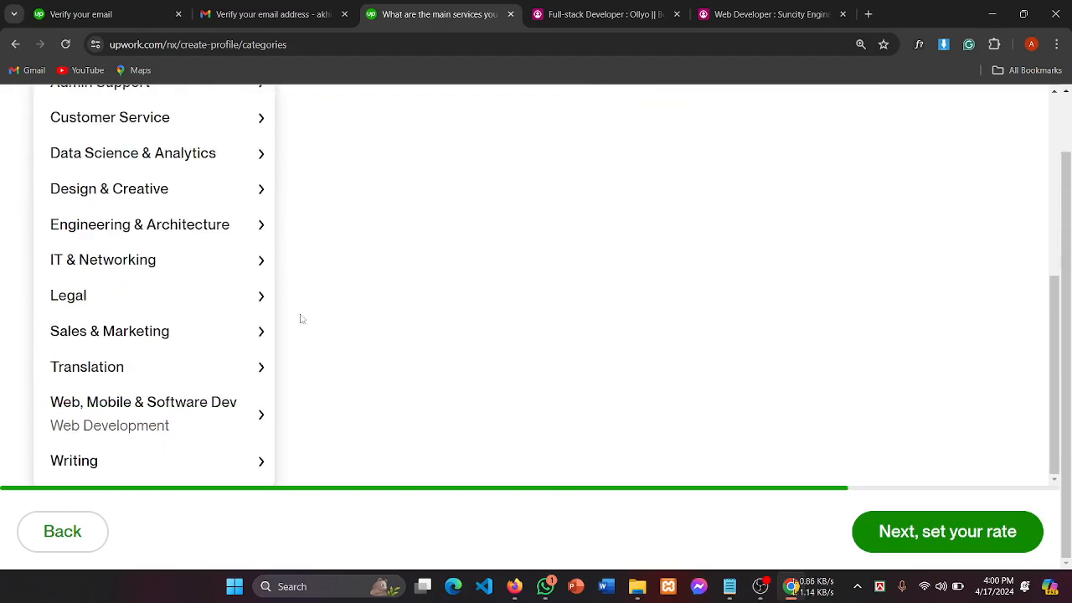
{"action": "mouse_move", "coordinate": [123, 414]}
{"action": "scroll", "coordinate": [123, 415], "scroll_direction": "down", "scroll_amount": 1}
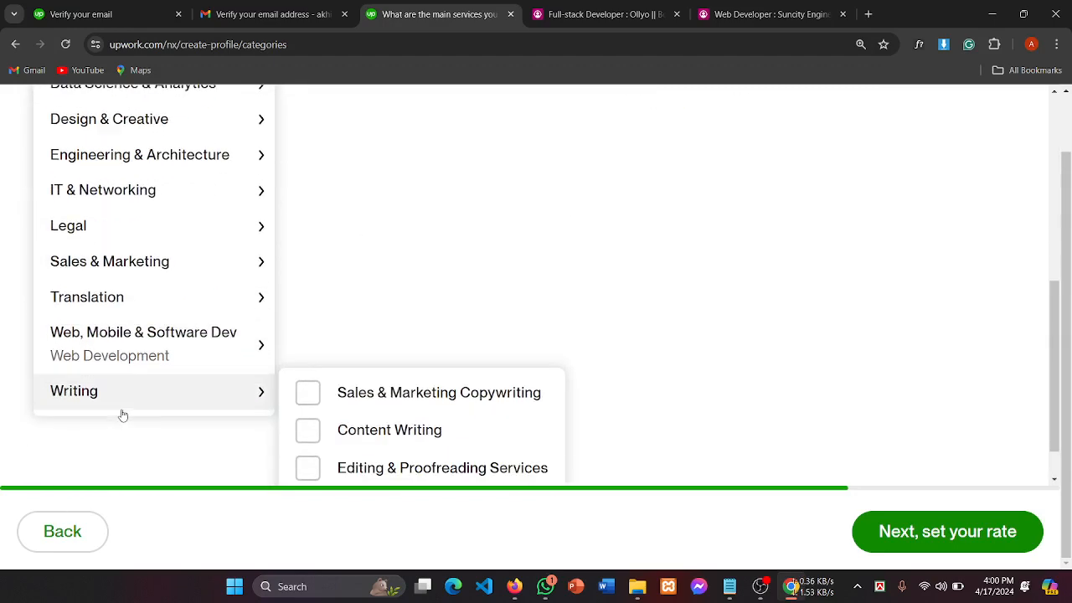
{"action": "scroll", "coordinate": [412, 444], "scroll_direction": "down", "scroll_amount": 4}
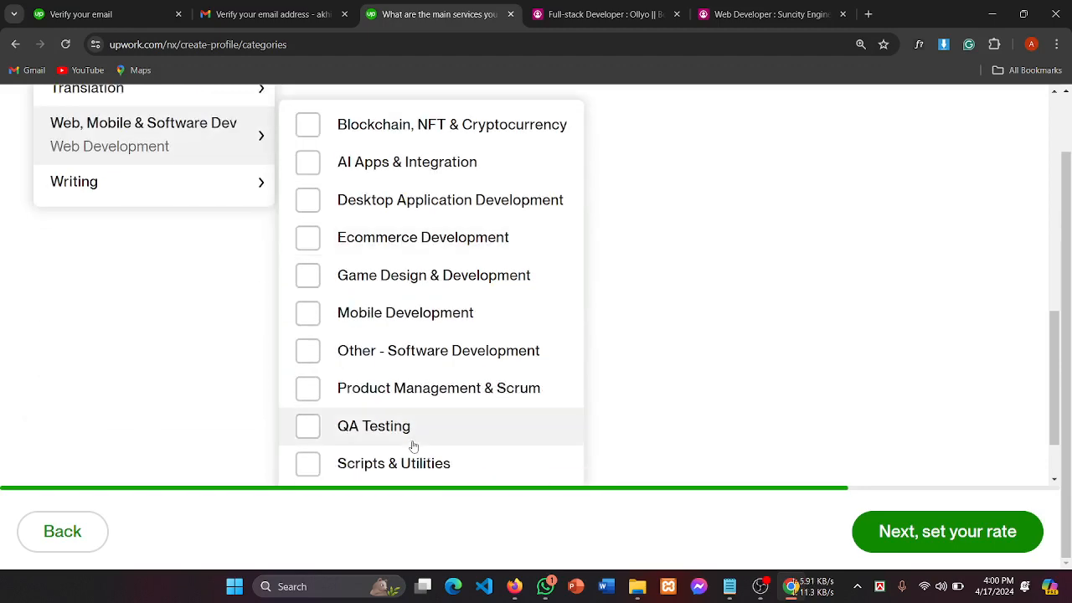
{"action": "left_click", "coordinate": [322, 419]}
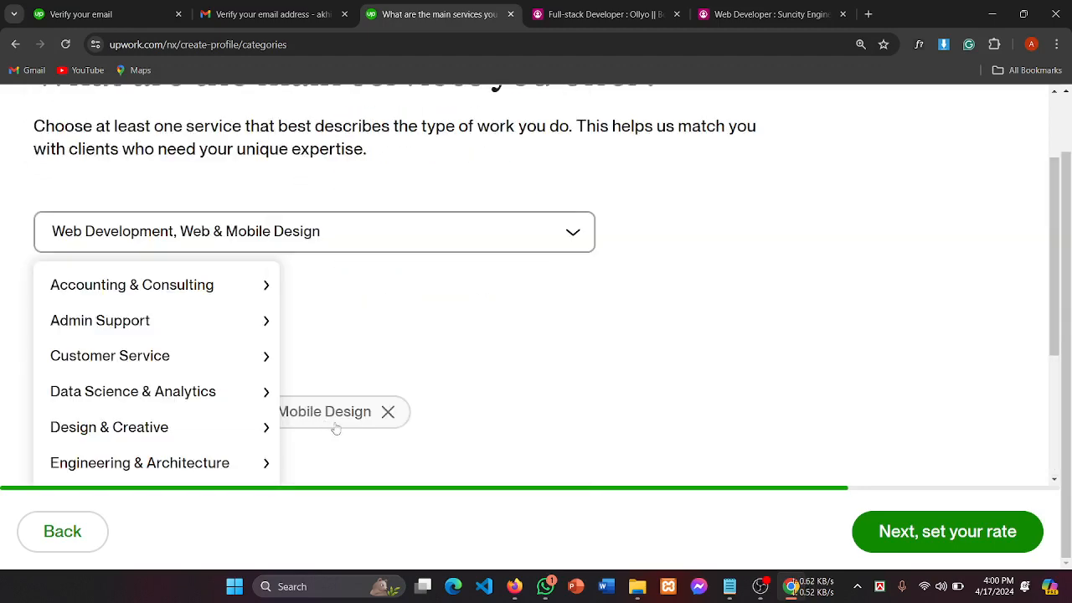
{"action": "left_click", "coordinate": [381, 384]}
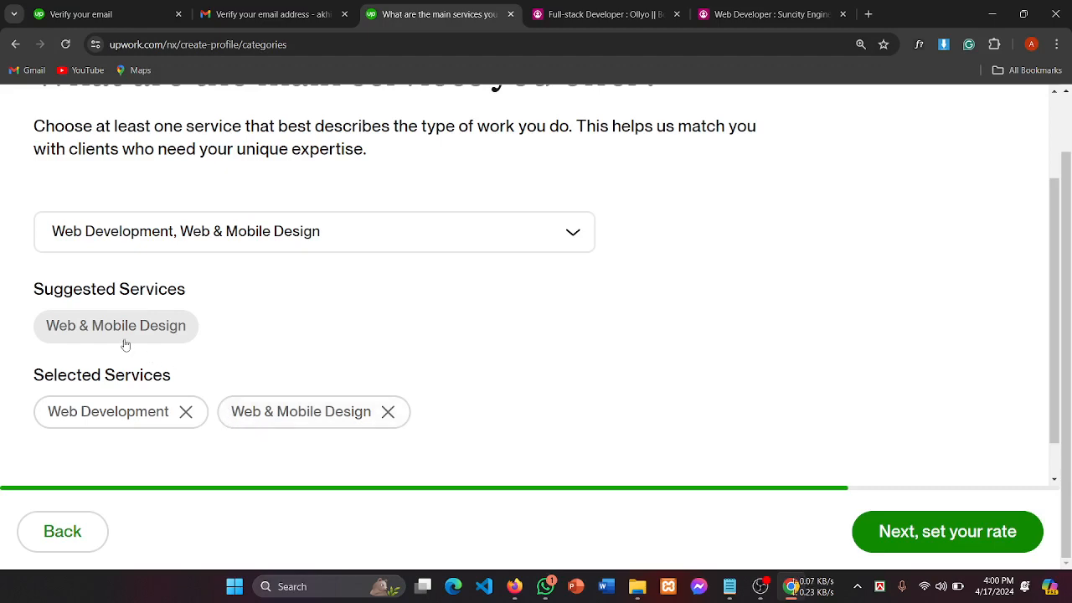
{"action": "left_click", "coordinate": [297, 235]}
Step: Tick Ecommerce Development as a third service and close the category list
{"action": "scroll", "coordinate": [58, 420], "scroll_direction": "down", "scroll_amount": 2}
{"action": "scroll", "coordinate": [58, 420], "scroll_direction": "down", "scroll_amount": 3}
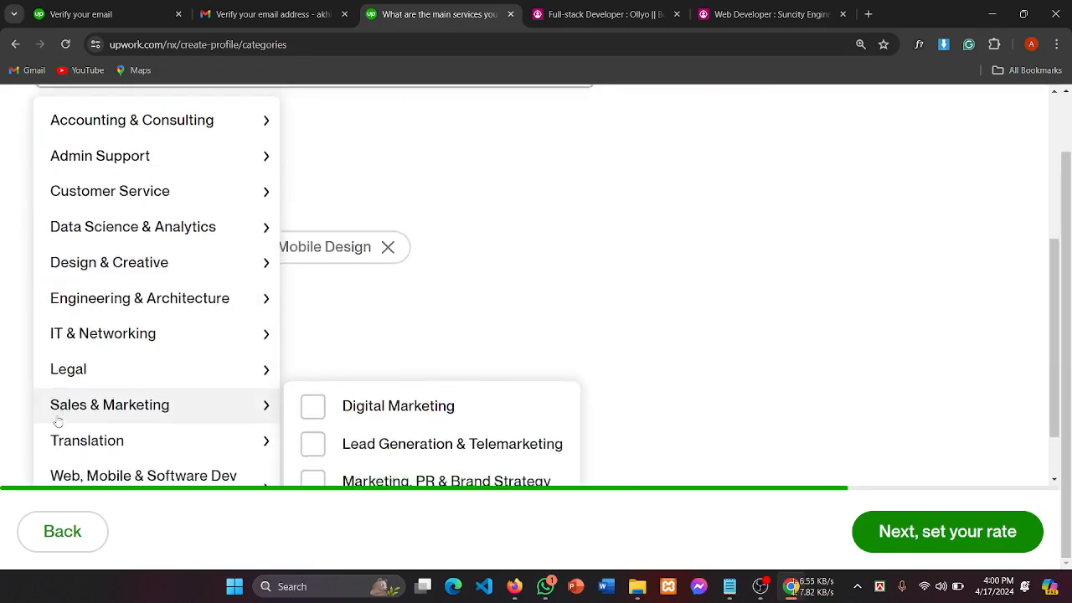
{"action": "mouse_move", "coordinate": [152, 356]}
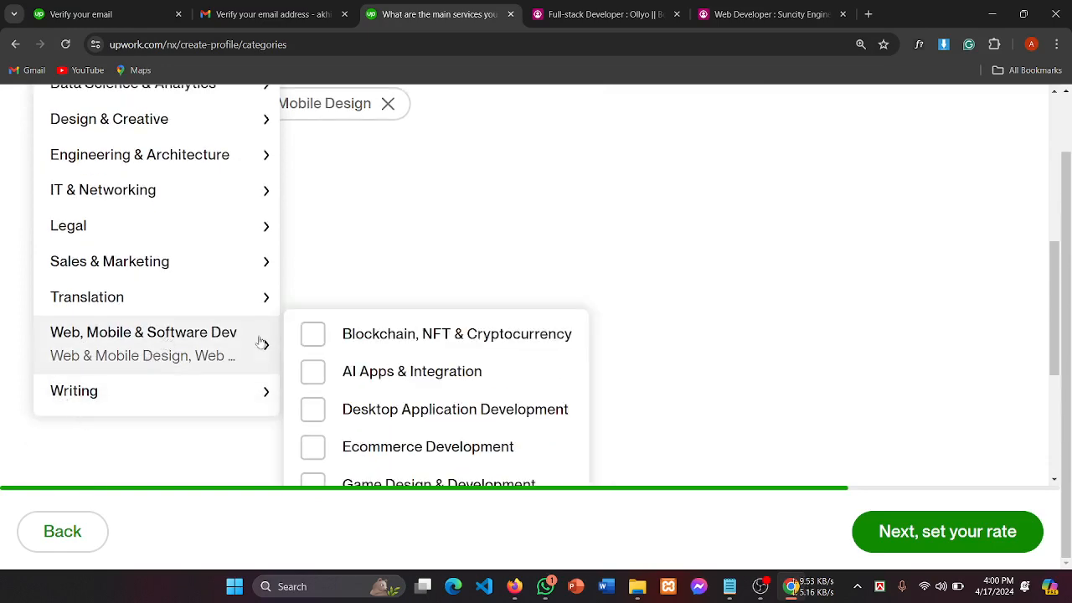
{"action": "scroll", "coordinate": [402, 442], "scroll_direction": "down", "scroll_amount": 2}
{"action": "scroll", "coordinate": [404, 404], "scroll_direction": "down", "scroll_amount": 2}
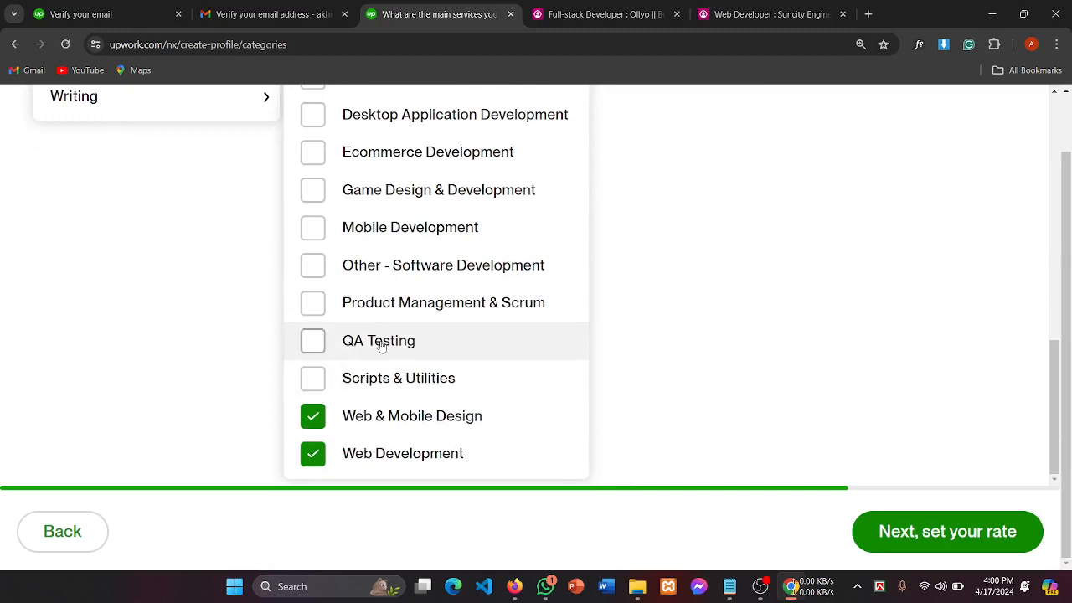
{"action": "scroll", "coordinate": [362, 338], "scroll_direction": "up", "scroll_amount": 1}
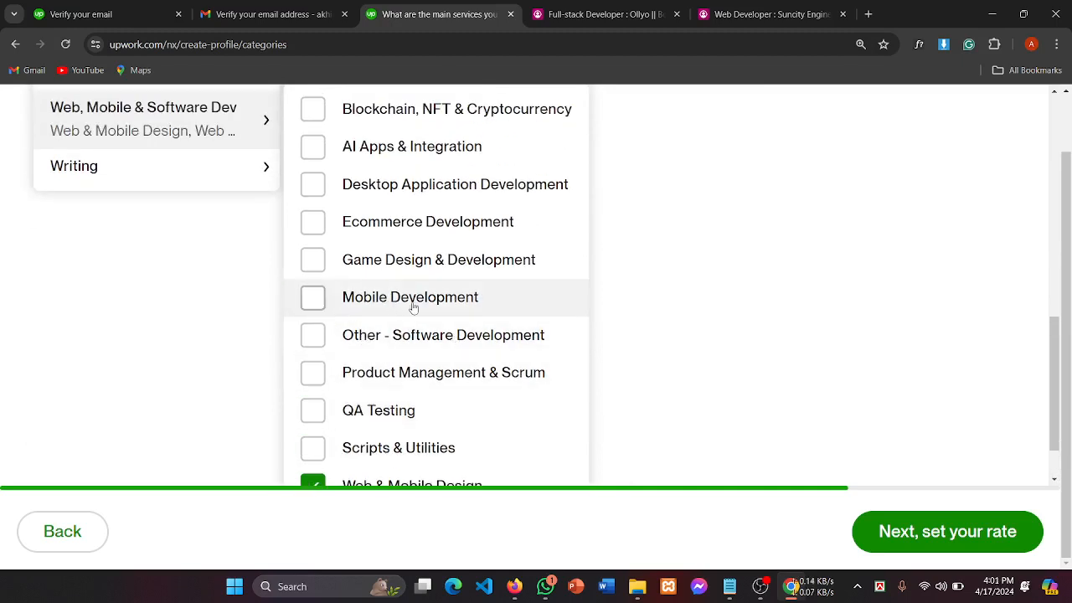
{"action": "scroll", "coordinate": [413, 307], "scroll_direction": "up", "scroll_amount": 1}
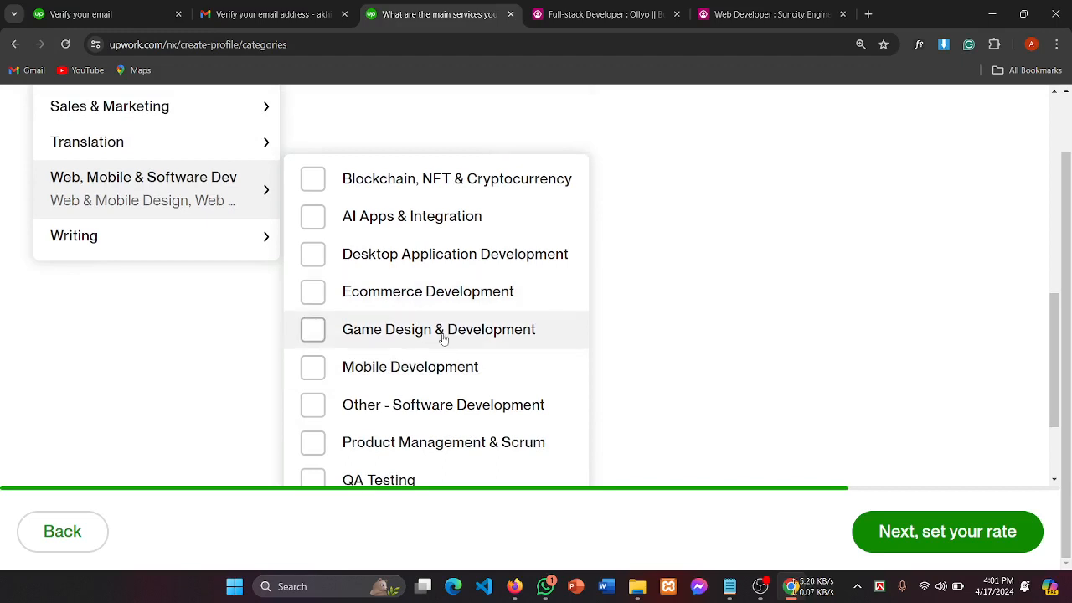
{"action": "scroll", "coordinate": [413, 308], "scroll_direction": "up", "scroll_amount": 1}
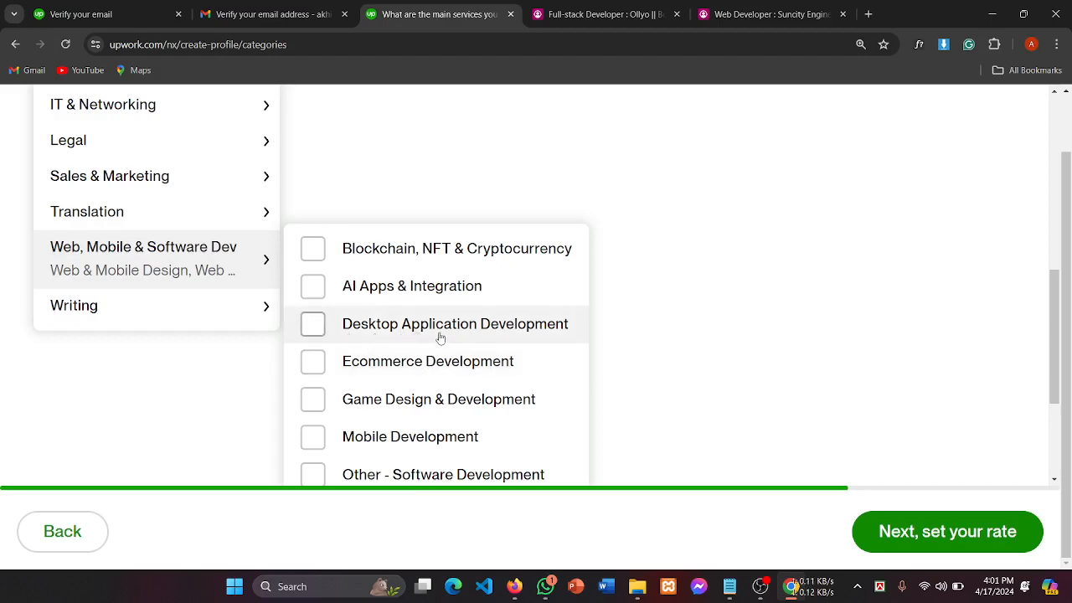
{"action": "left_click", "coordinate": [387, 377]}
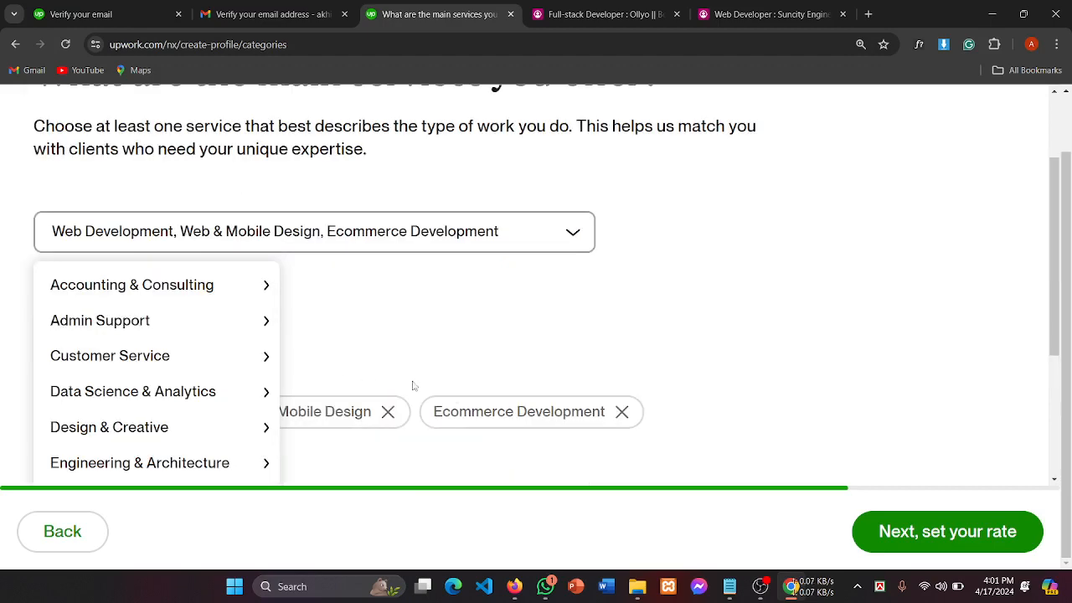
{"action": "scroll", "coordinate": [413, 391], "scroll_direction": "down", "scroll_amount": 2}
{"action": "left_click", "coordinate": [461, 248]}
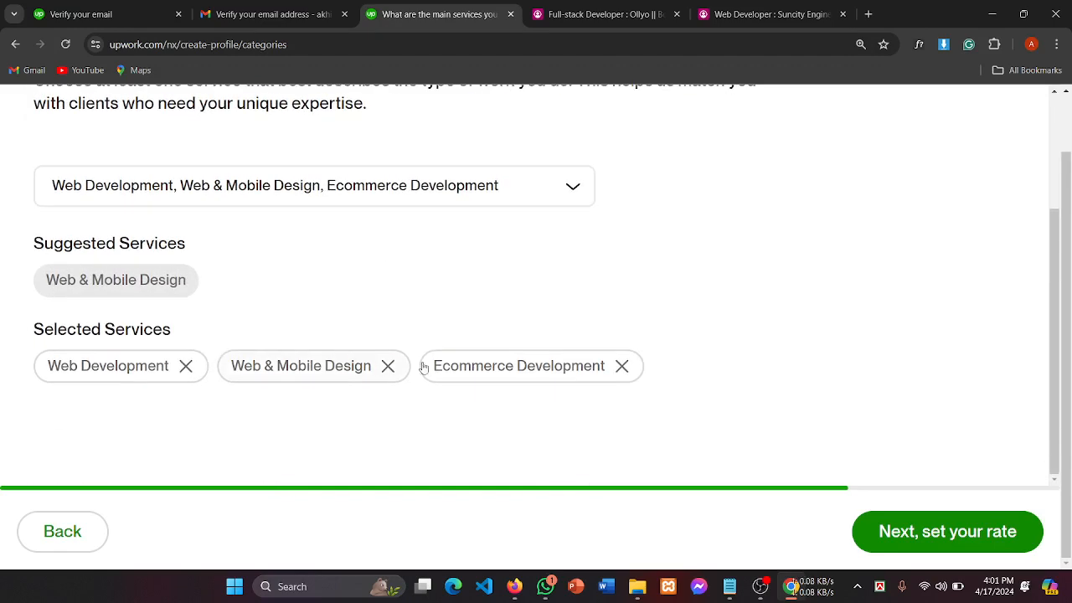
Step: Continue from the services step to the hourly rate step
{"action": "scroll", "coordinate": [490, 310], "scroll_direction": "up", "scroll_amount": 1}
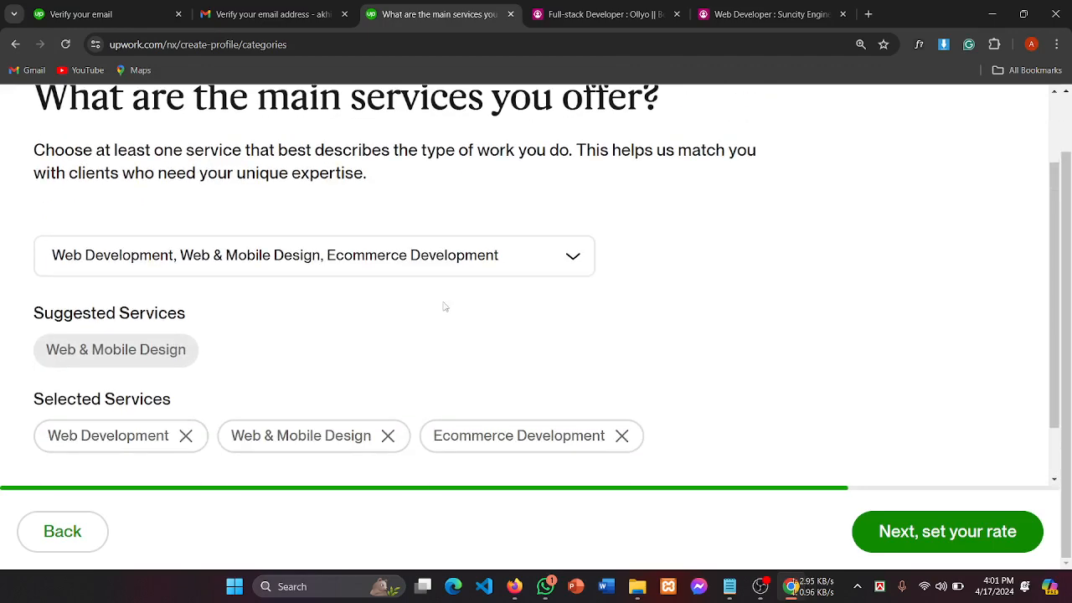
{"action": "scroll", "coordinate": [373, 327], "scroll_direction": "down", "scroll_amount": 1}
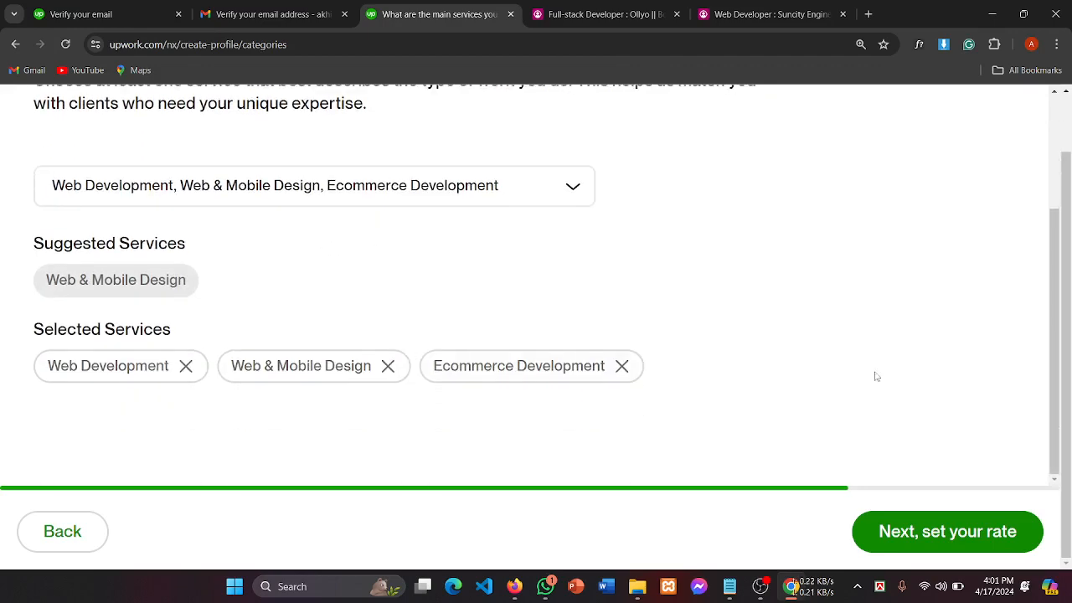
{"action": "left_click", "coordinate": [950, 531]}
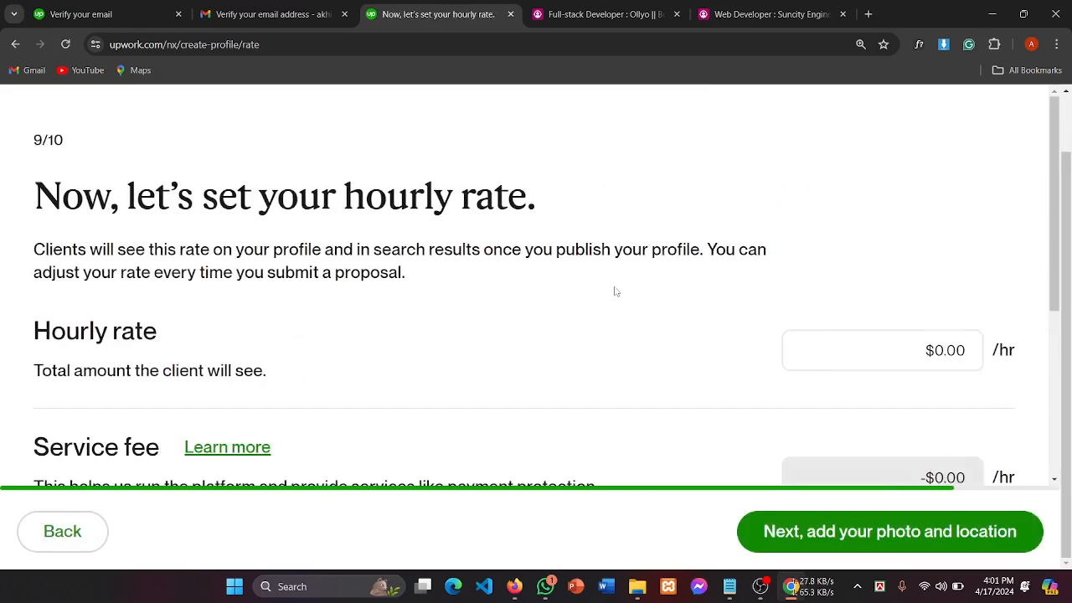
Step: Review the hourly rate step and select the rate field, leaving it at $0.00
{"action": "left_click_drag", "start_coordinate": [214, 206], "coordinate": [495, 186]}
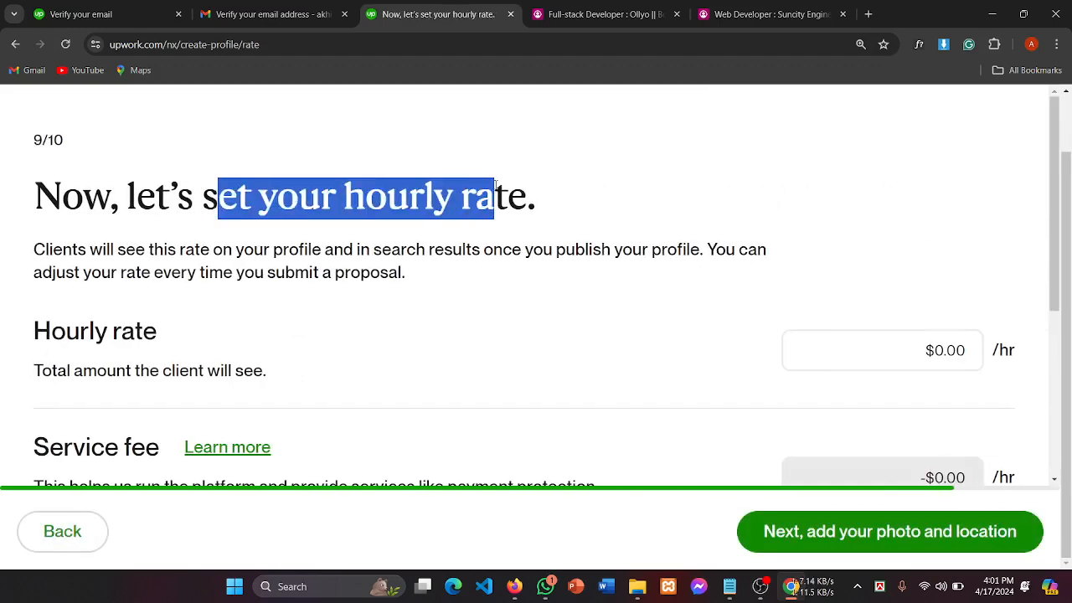
{"action": "scroll", "coordinate": [589, 227], "scroll_direction": "down", "scroll_amount": 2}
{"action": "scroll", "coordinate": [589, 226], "scroll_direction": "up", "scroll_amount": 2}
{"action": "scroll", "coordinate": [589, 226], "scroll_direction": "down", "scroll_amount": 2}
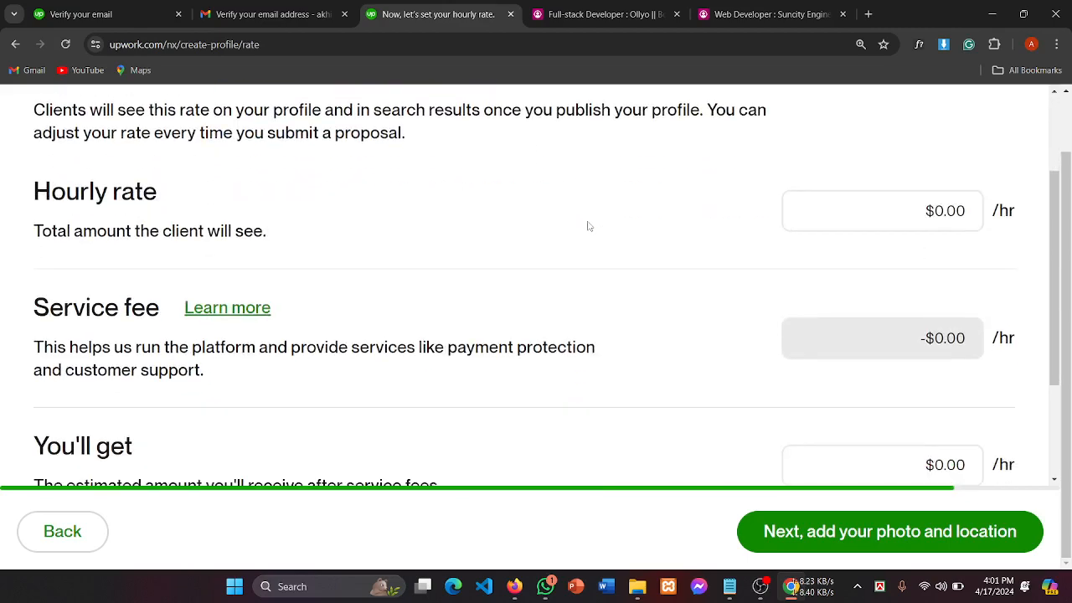
{"action": "scroll", "coordinate": [589, 226], "scroll_direction": "up", "scroll_amount": 1}
{"action": "scroll", "coordinate": [589, 226], "scroll_direction": "down", "scroll_amount": 1}
{"action": "left_click", "coordinate": [933, 209]}
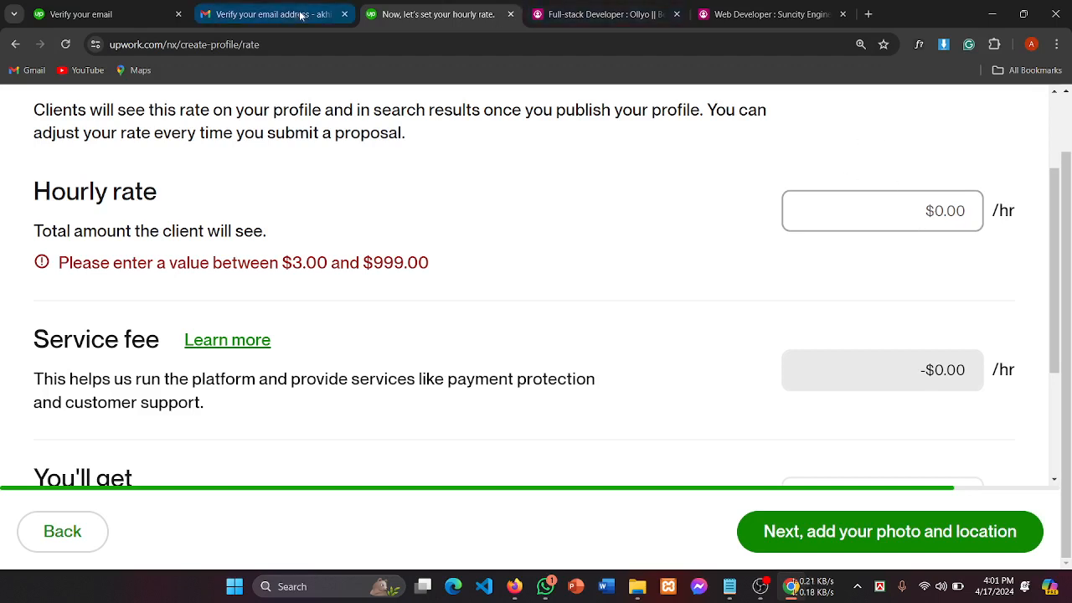
Step: Switch to the other browser showing Upwork's web developer talent search results
{"action": "mouse_move", "coordinate": [285, 15]}
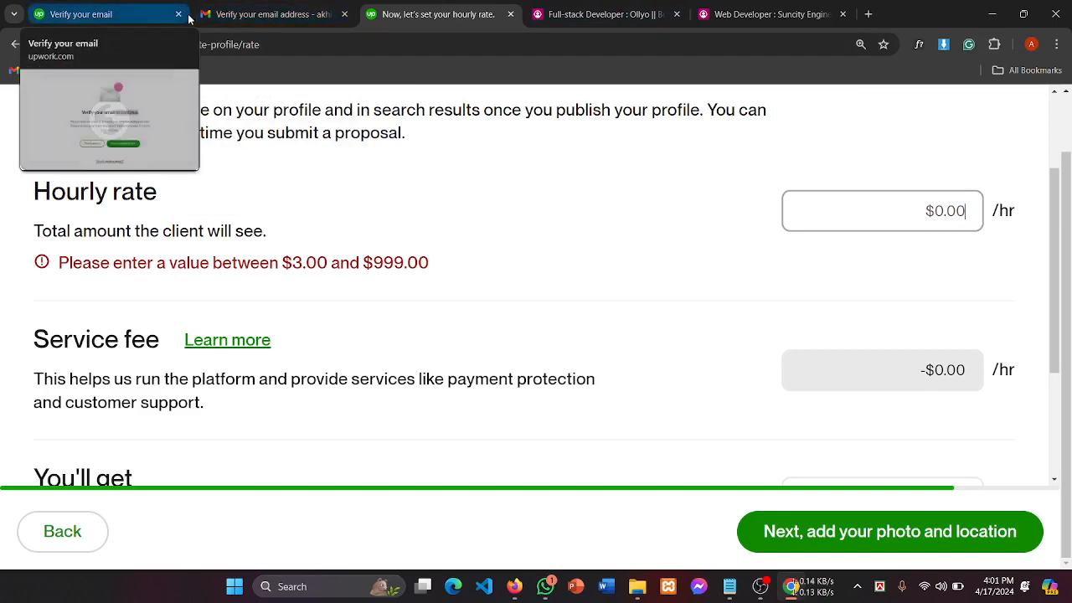
{"action": "mouse_move", "coordinate": [201, 14]}
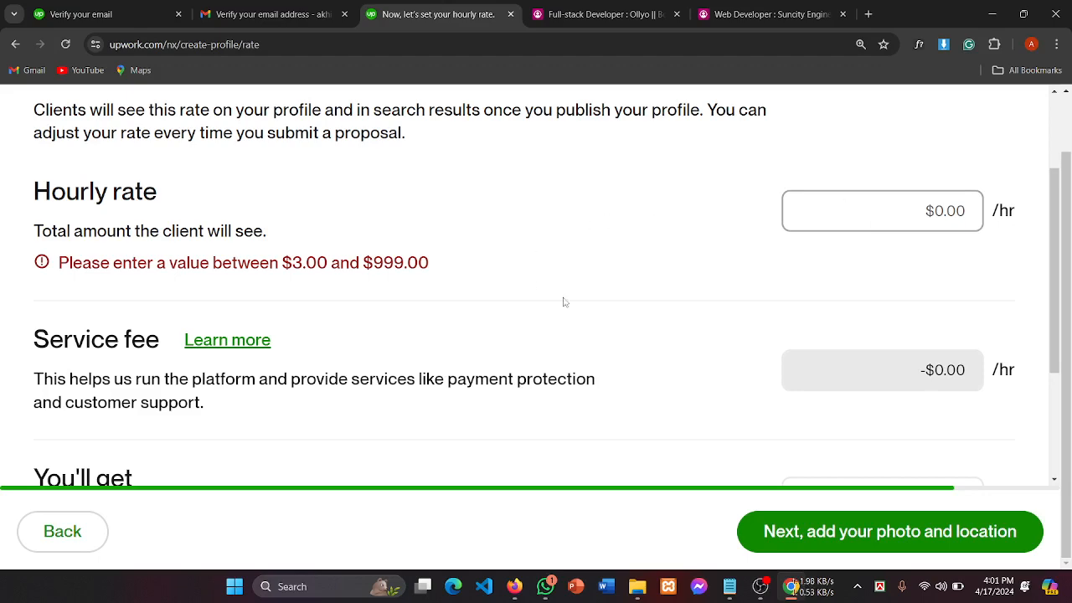
{"action": "scroll", "coordinate": [353, 371], "scroll_direction": "down", "scroll_amount": 3}
{"action": "scroll", "coordinate": [353, 371], "scroll_direction": "up", "scroll_amount": 4}
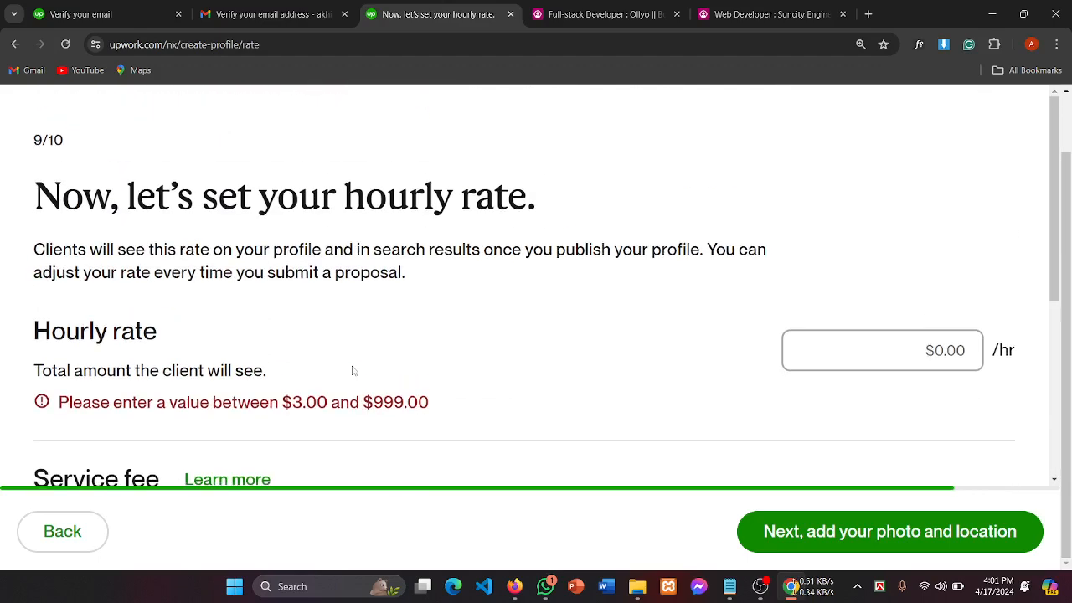
{"action": "scroll", "coordinate": [353, 371], "scroll_direction": "down", "scroll_amount": 2}
{"action": "scroll", "coordinate": [353, 372], "scroll_direction": "down", "scroll_amount": 4}
{"action": "scroll", "coordinate": [353, 371], "scroll_direction": "up", "scroll_amount": 2}
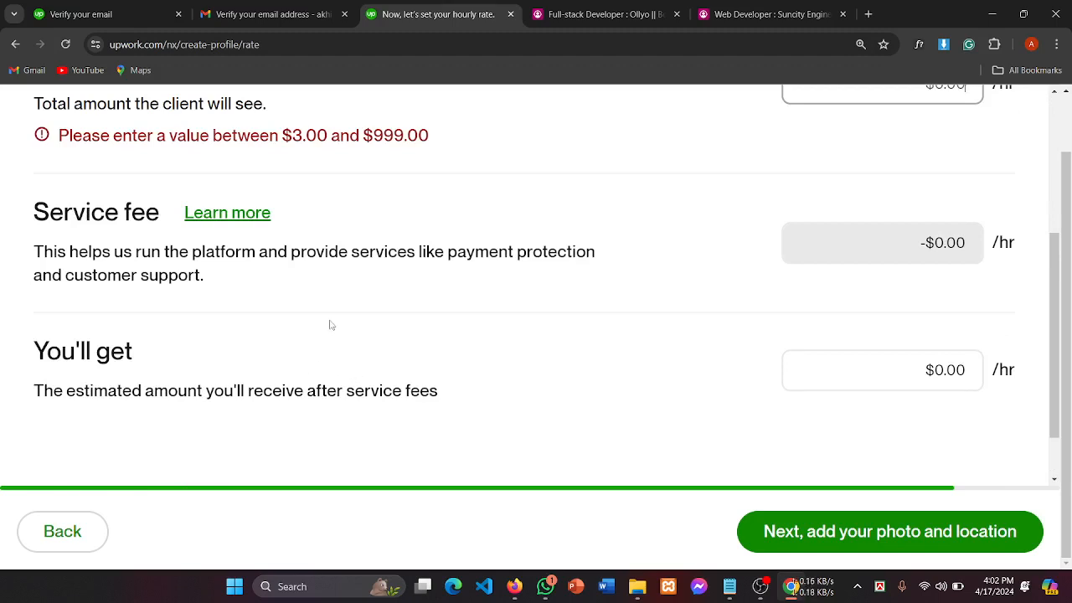
{"action": "scroll", "coordinate": [332, 329], "scroll_direction": "down", "scroll_amount": 1}
{"action": "scroll", "coordinate": [331, 328], "scroll_direction": "up", "scroll_amount": 4}
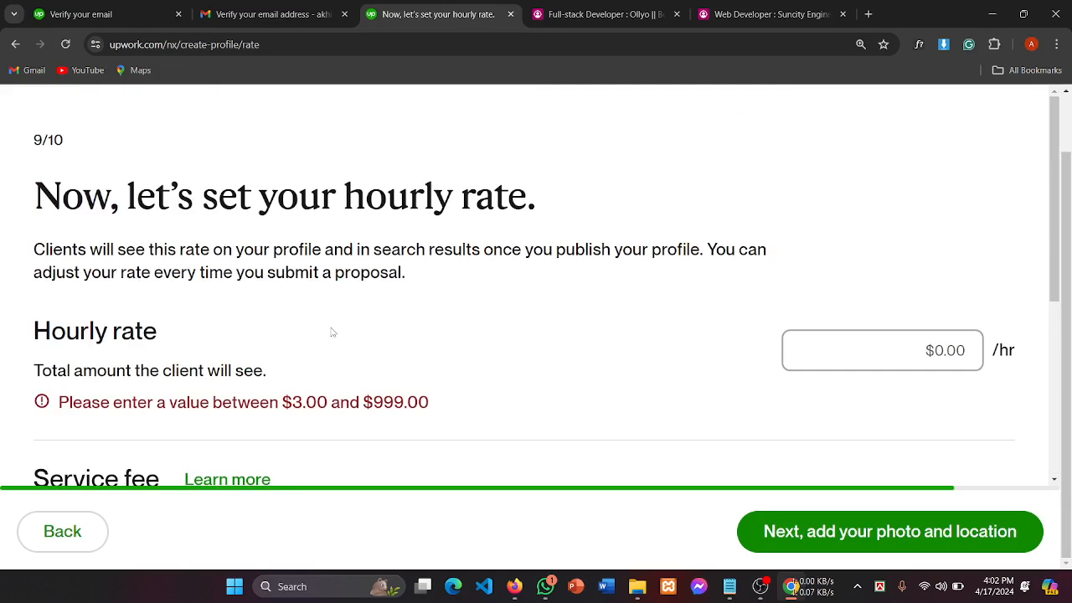
{"action": "scroll", "coordinate": [332, 333], "scroll_direction": "down", "scroll_amount": 3}
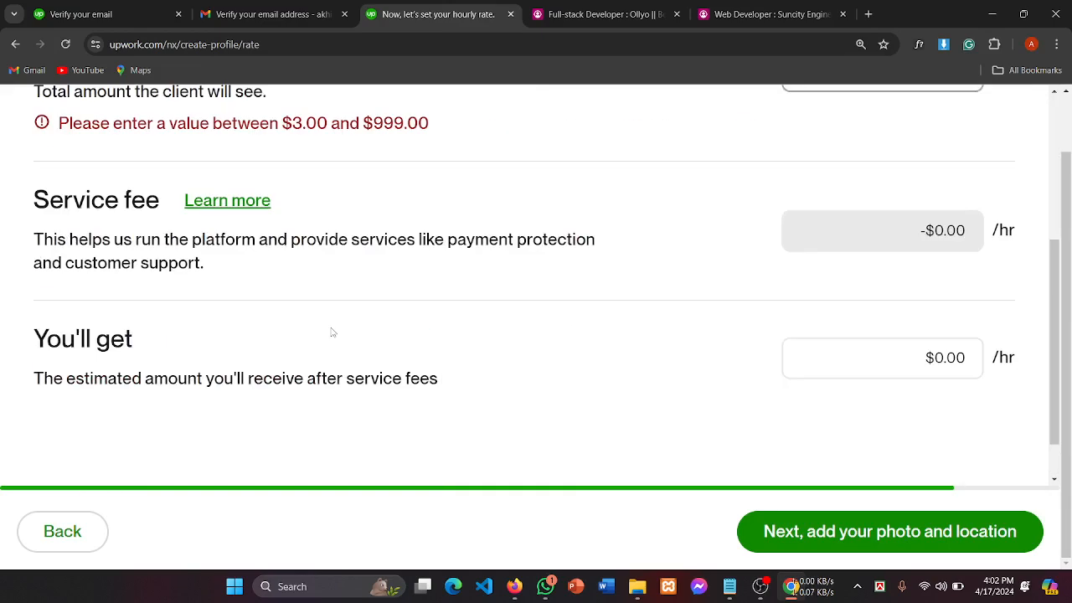
{"action": "left_click", "coordinate": [516, 585]}
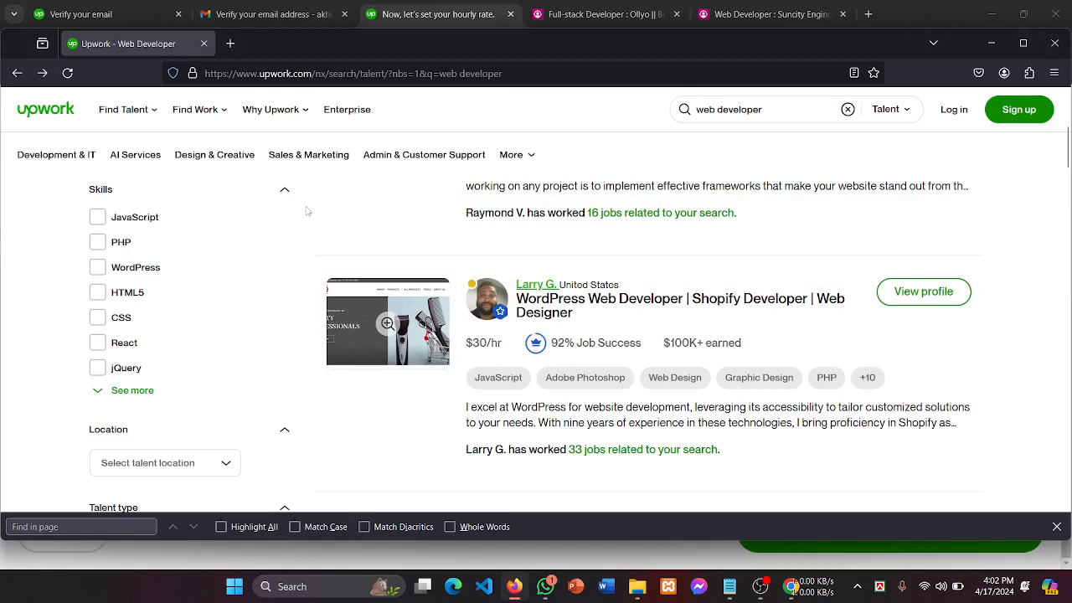
Step: Open the first web developer's profile from the search results
{"action": "scroll", "coordinate": [293, 219], "scroll_direction": "down", "scroll_amount": 1}
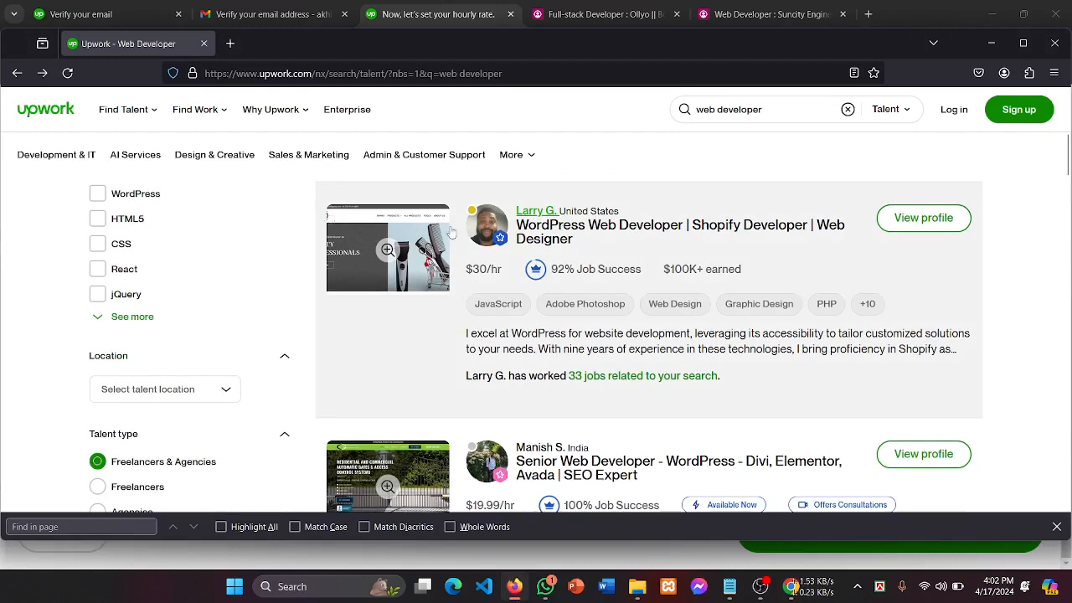
{"action": "scroll", "coordinate": [451, 232], "scroll_direction": "up", "scroll_amount": 5}
{"action": "scroll", "coordinate": [727, 337], "scroll_direction": "down", "scroll_amount": 1}
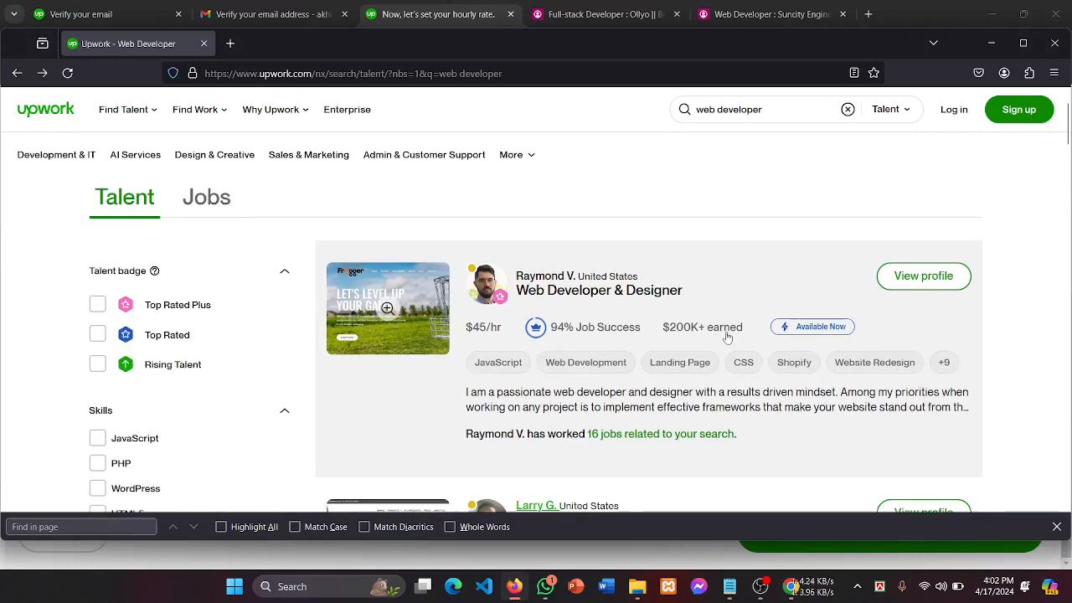
{"action": "scroll", "coordinate": [586, 317], "scroll_direction": "down", "scroll_amount": 1}
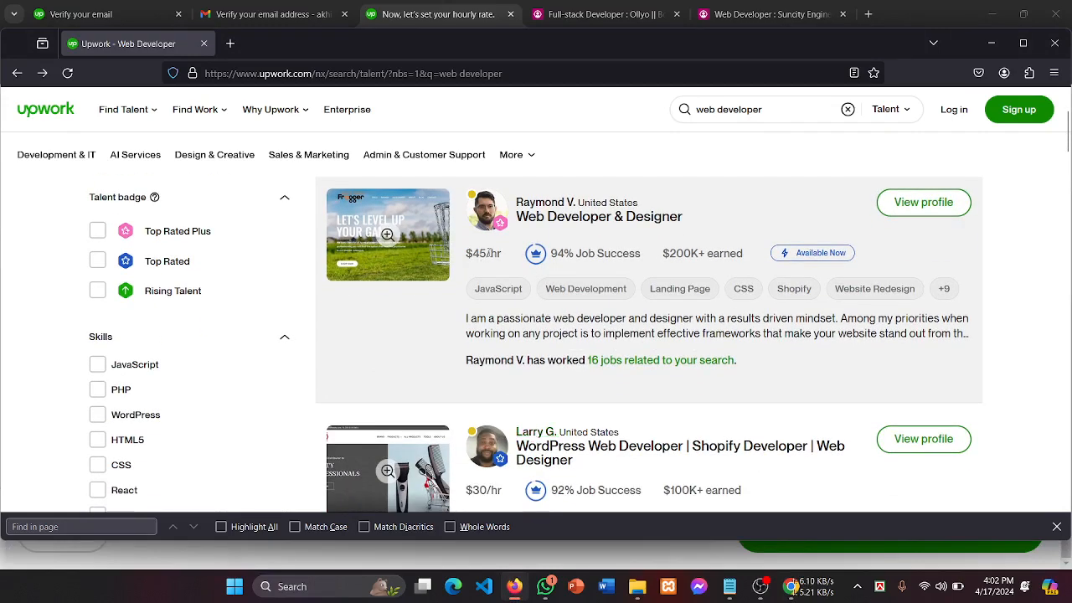
{"action": "left_click", "coordinate": [469, 256]}
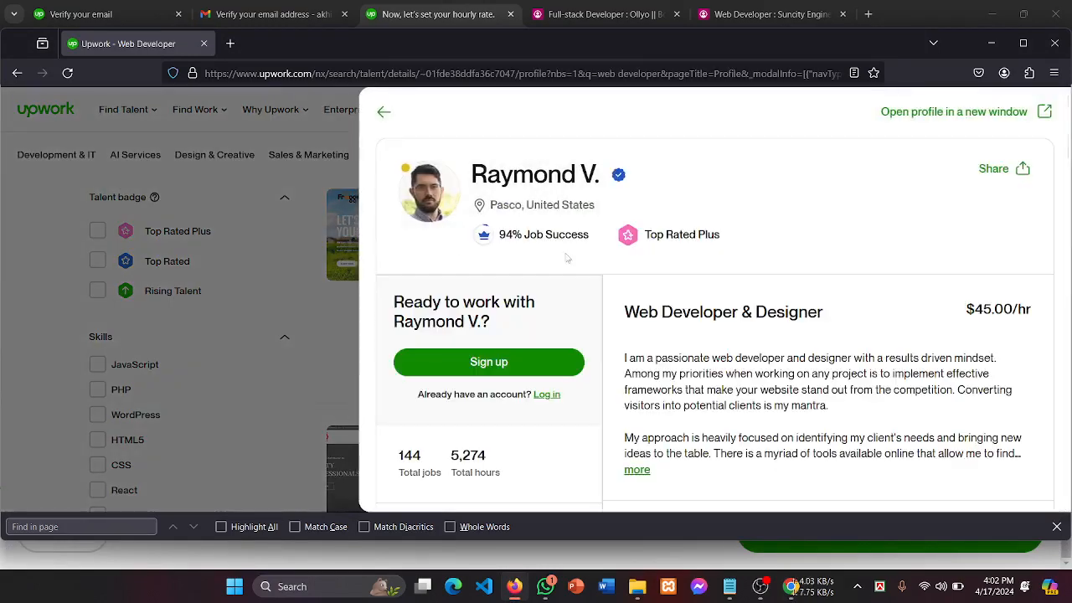
Step: Highlight the profile's 94% Job Success, Top Rated Plus badge and $45.00/hr rate
{"action": "left_click_drag", "start_coordinate": [521, 242], "coordinate": [591, 237]}
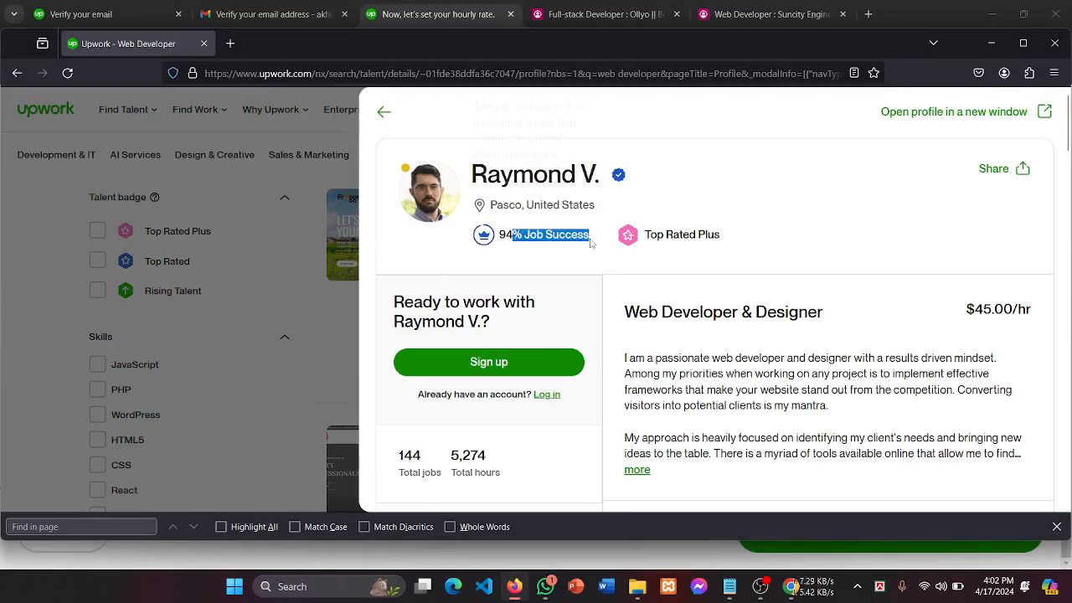
{"action": "left_click_drag", "start_coordinate": [710, 241], "coordinate": [651, 239]}
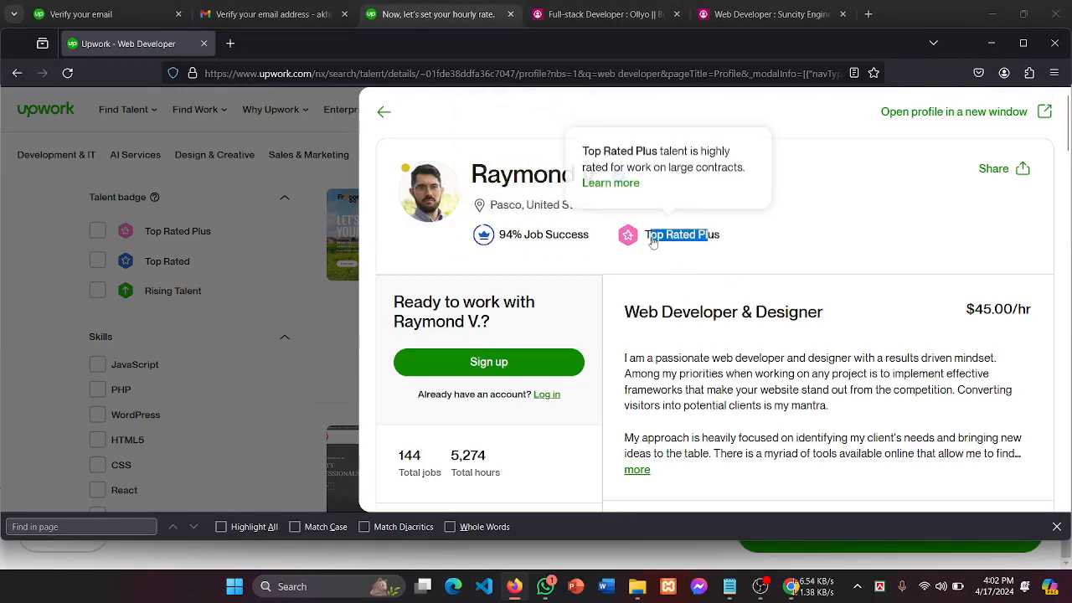
{"action": "left_click", "coordinate": [771, 250]}
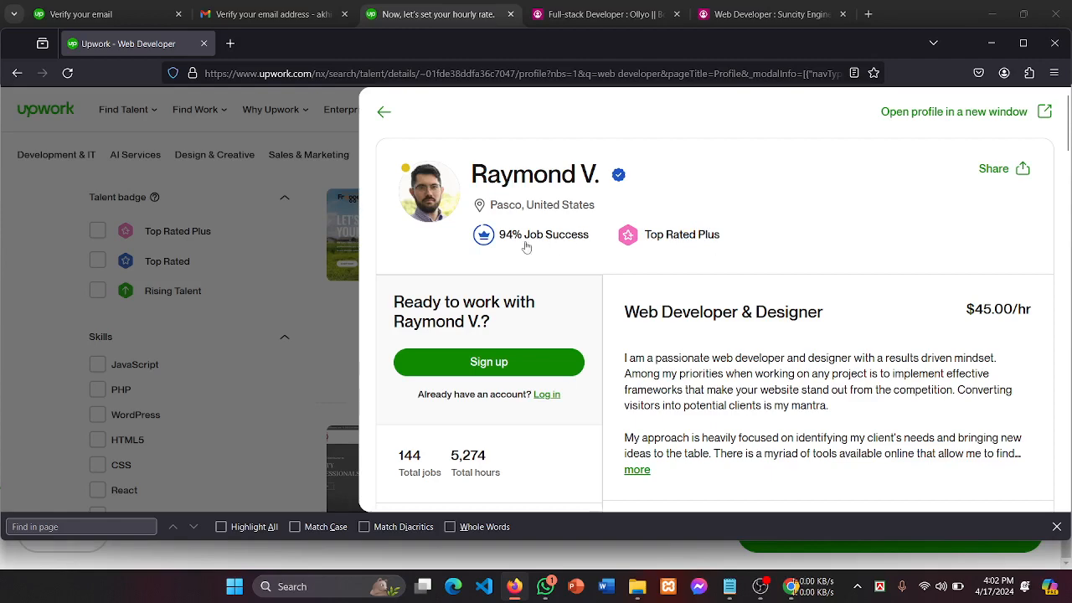
{"action": "scroll", "coordinate": [704, 310], "scroll_direction": "down", "scroll_amount": 2}
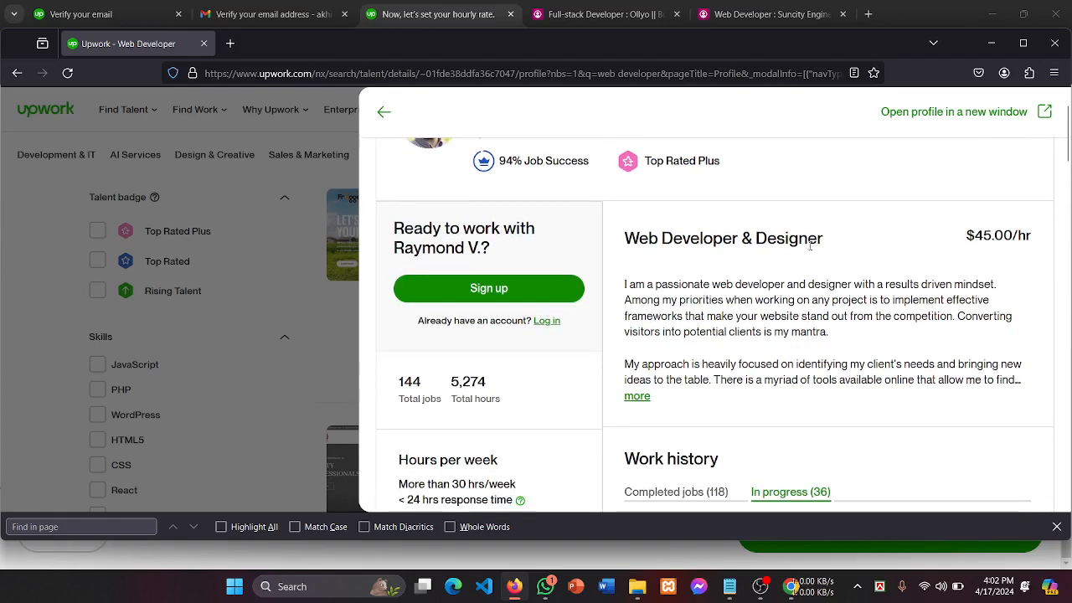
{"action": "left_click_drag", "start_coordinate": [986, 236], "coordinate": [1029, 236]}
{"action": "left_click", "coordinate": [1022, 235]}
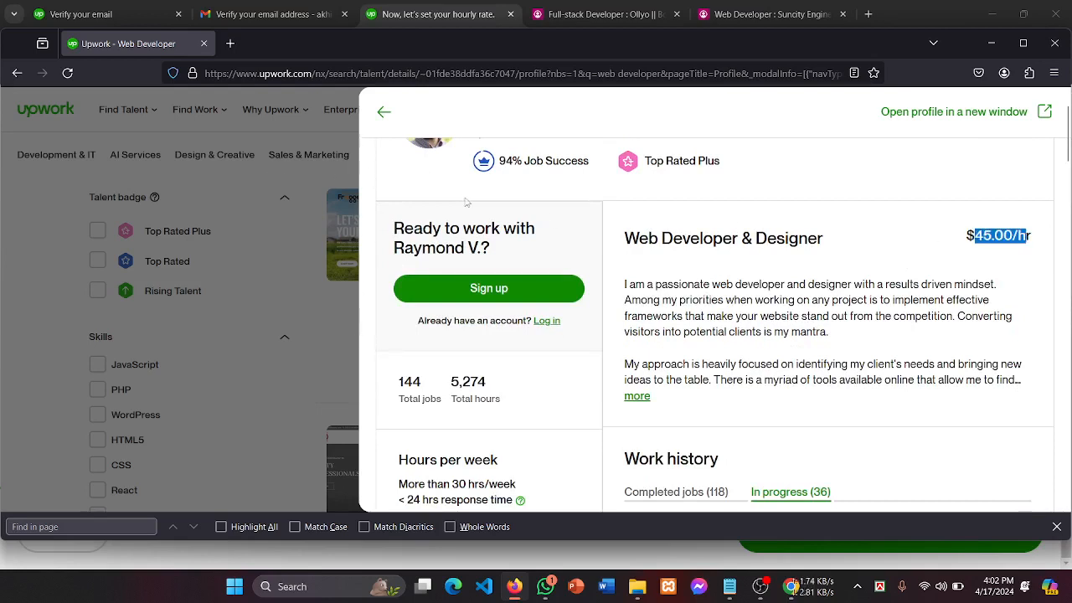
Step: Back in the results, glance at the $15/hr WordPress developer's profile and close it
{"action": "left_click", "coordinate": [272, 266]}
{"action": "scroll", "coordinate": [620, 314], "scroll_direction": "down", "scroll_amount": 5}
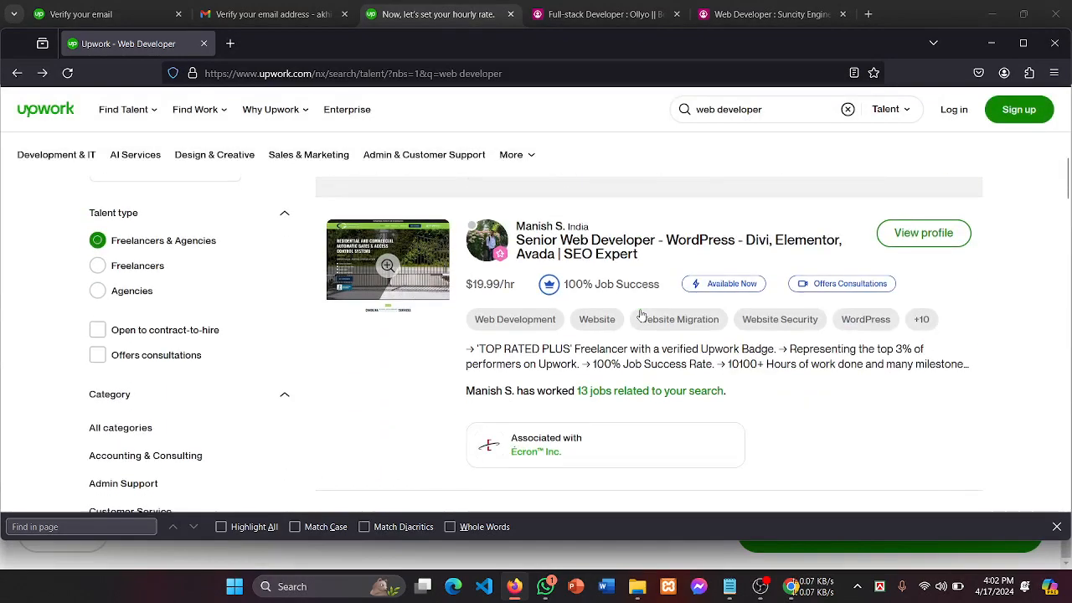
{"action": "scroll", "coordinate": [569, 253], "scroll_direction": "down", "scroll_amount": 3}
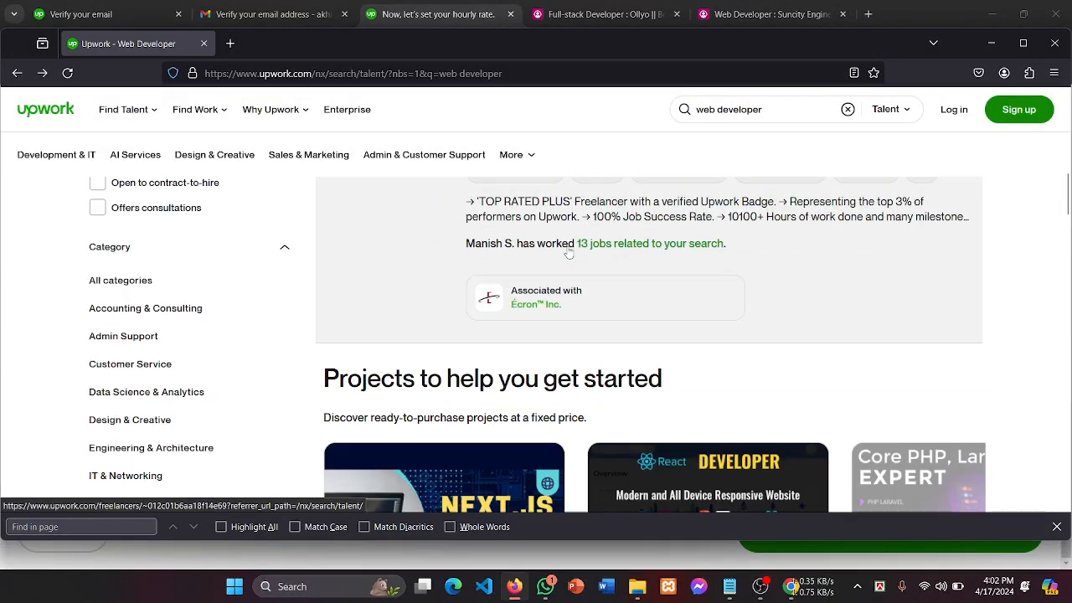
{"action": "scroll", "coordinate": [569, 253], "scroll_direction": "down", "scroll_amount": 5}
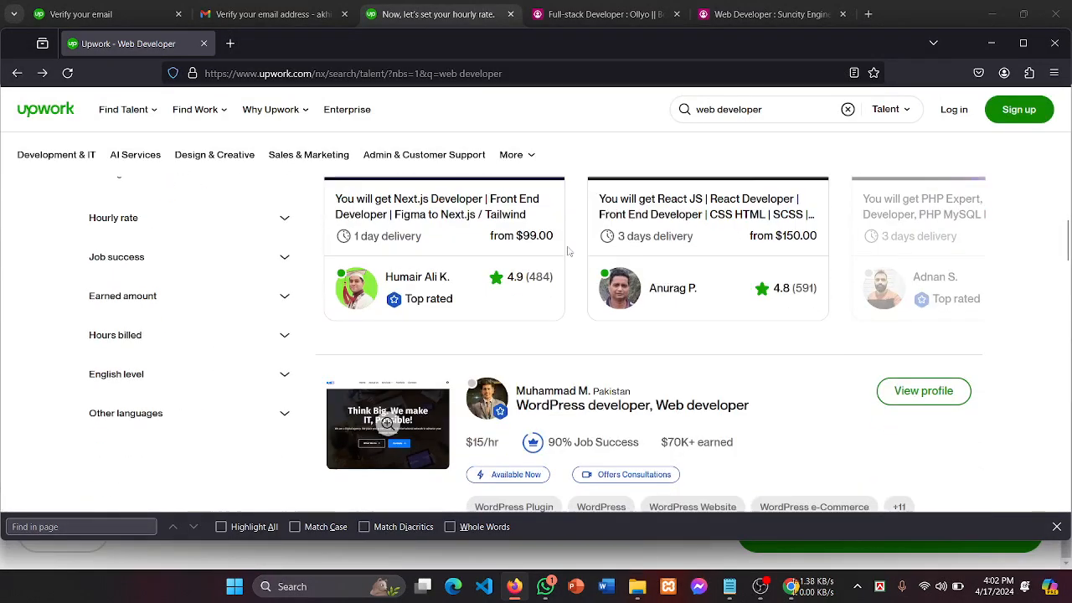
{"action": "scroll", "coordinate": [568, 251], "scroll_direction": "up", "scroll_amount": 2}
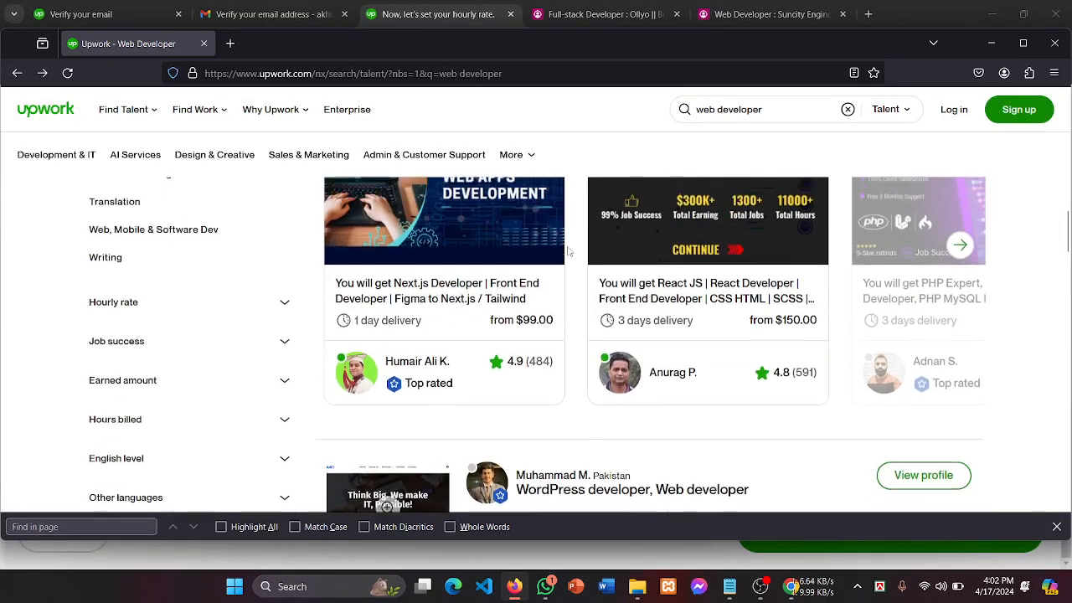
{"action": "scroll", "coordinate": [569, 251], "scroll_direction": "down", "scroll_amount": 3}
{"action": "scroll", "coordinate": [568, 251], "scroll_direction": "down", "scroll_amount": 2}
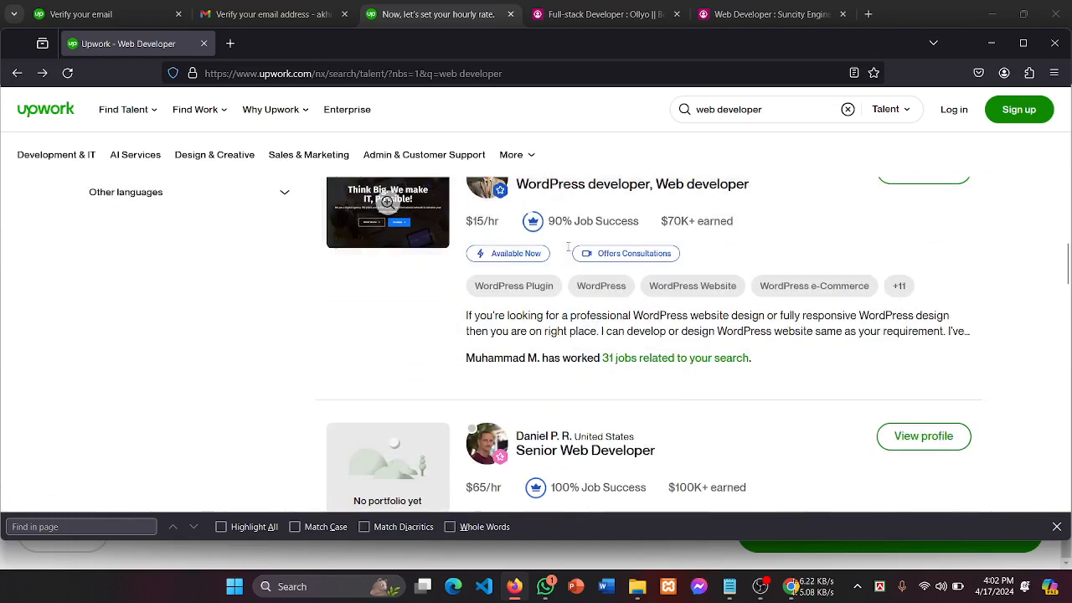
{"action": "scroll", "coordinate": [537, 273], "scroll_direction": "up", "scroll_amount": 1}
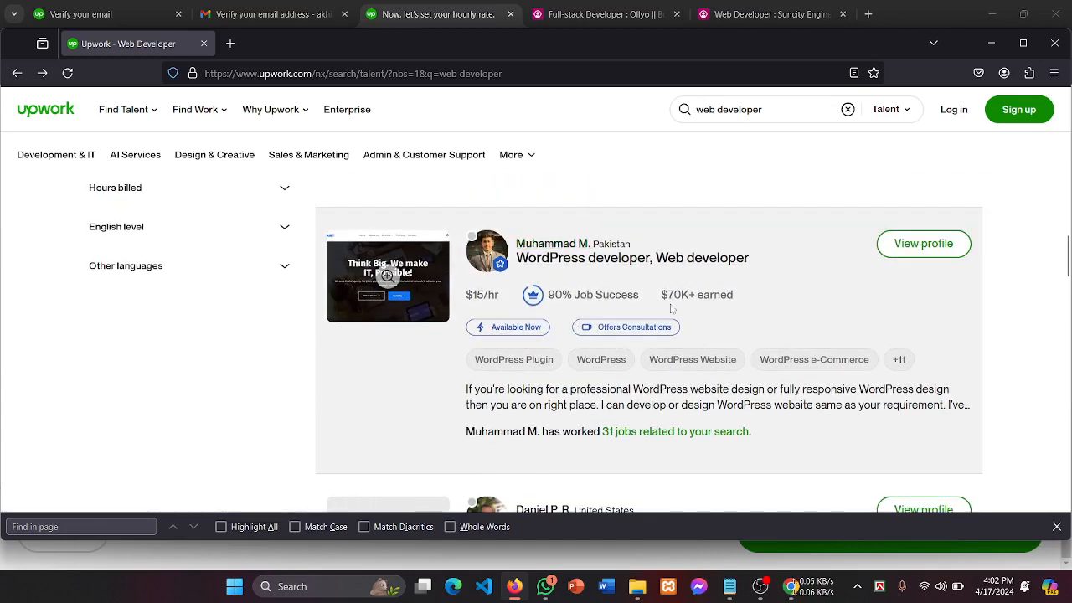
{"action": "mouse_move", "coordinate": [532, 302]}
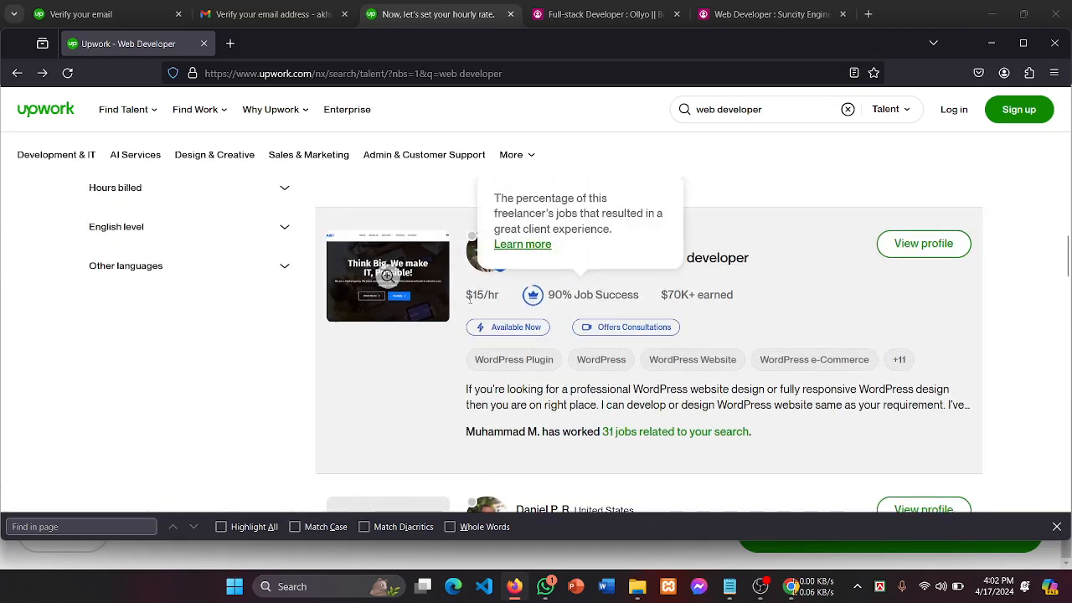
{"action": "left_click_drag", "start_coordinate": [468, 291], "coordinate": [379, 352]}
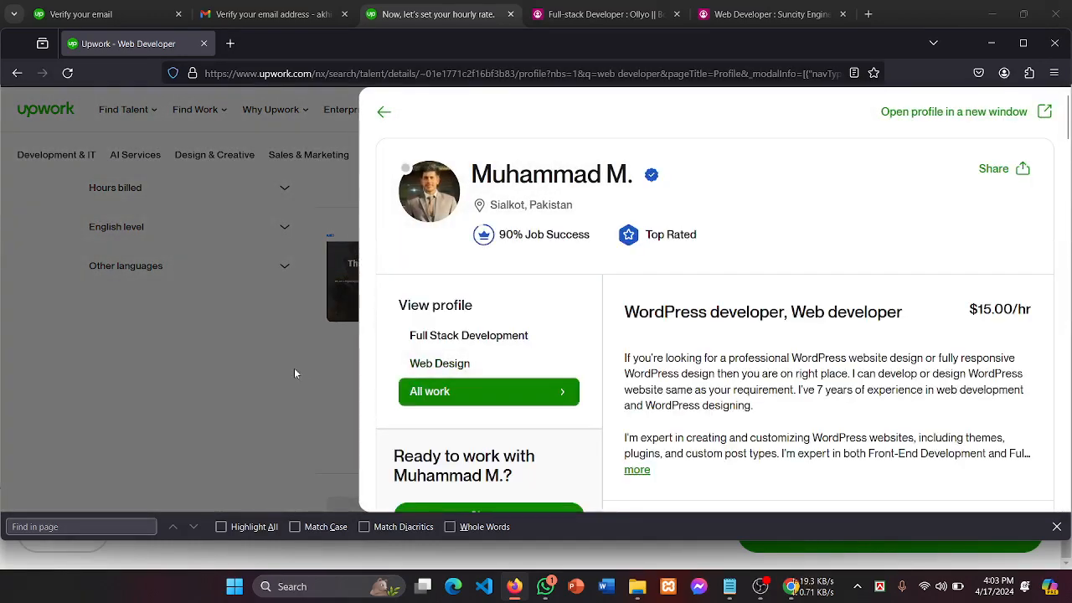
{"action": "left_click", "coordinate": [297, 379]}
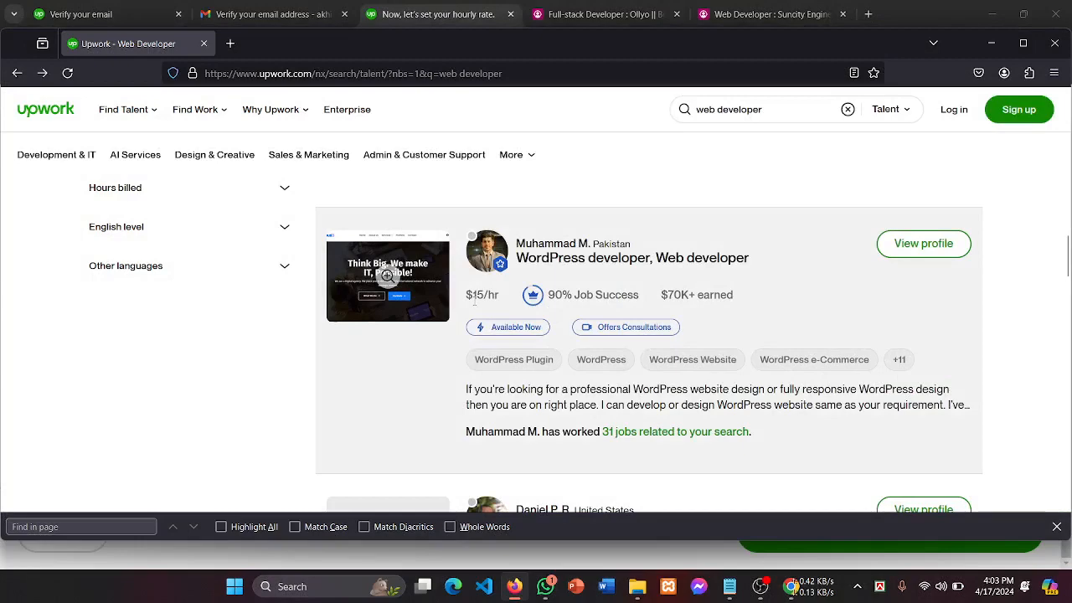
Step: Open the $12.5/hr WordPress developer's profile
{"action": "scroll", "coordinate": [485, 369], "scroll_direction": "down", "scroll_amount": 3}
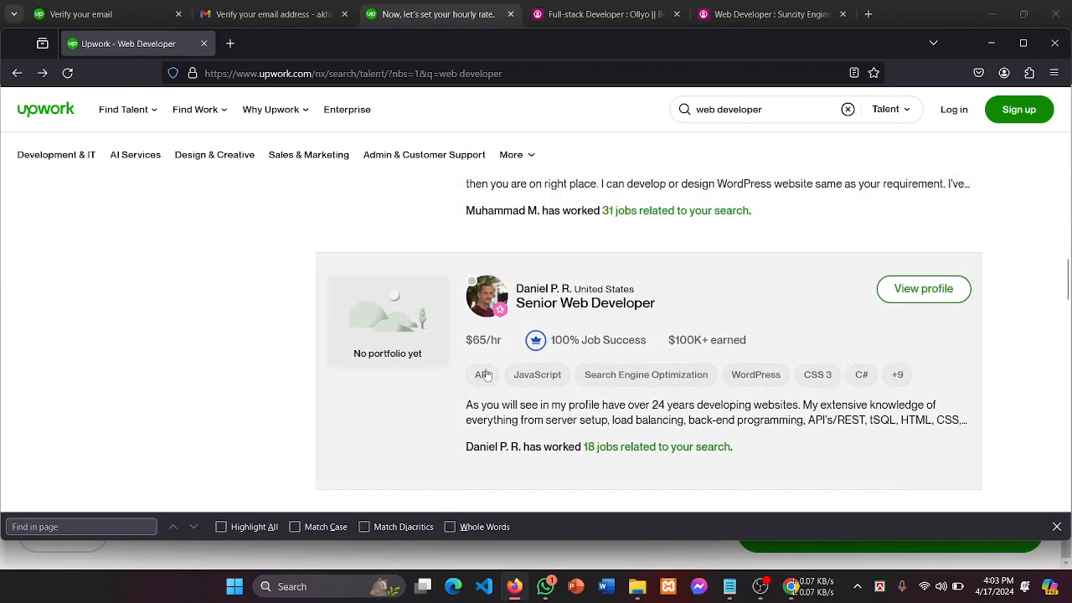
{"action": "scroll", "coordinate": [519, 341], "scroll_direction": "down", "scroll_amount": 6}
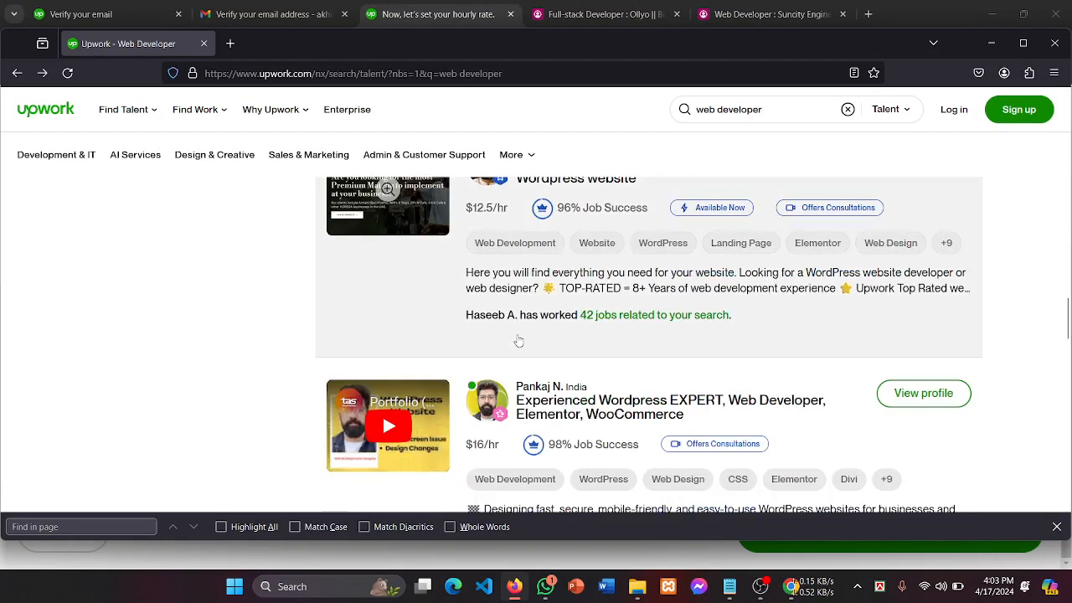
{"action": "scroll", "coordinate": [518, 340], "scroll_direction": "up", "scroll_amount": 1}
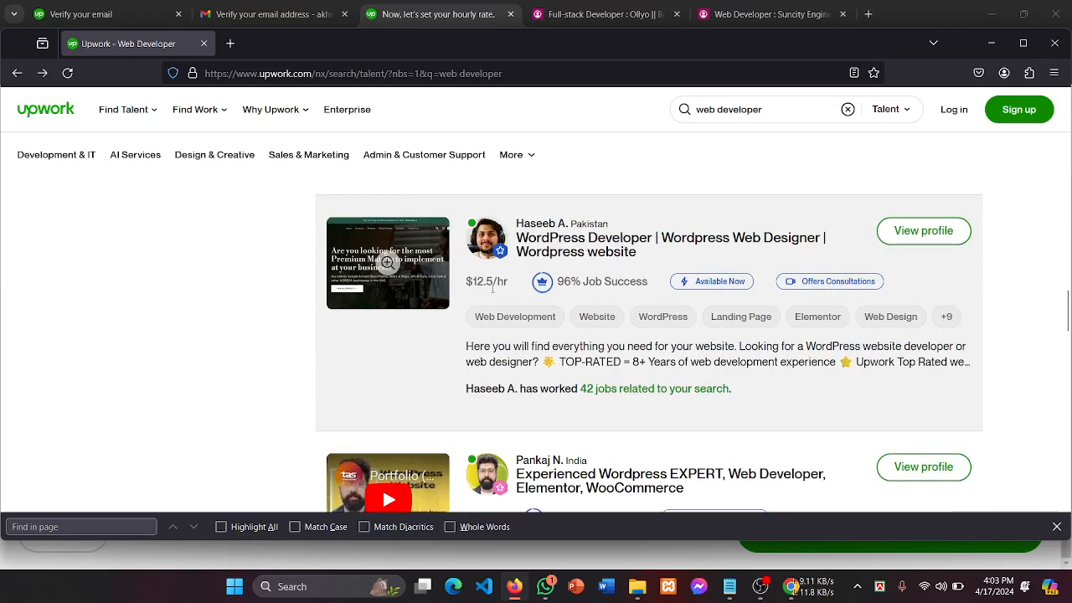
{"action": "left_click", "coordinate": [502, 295]}
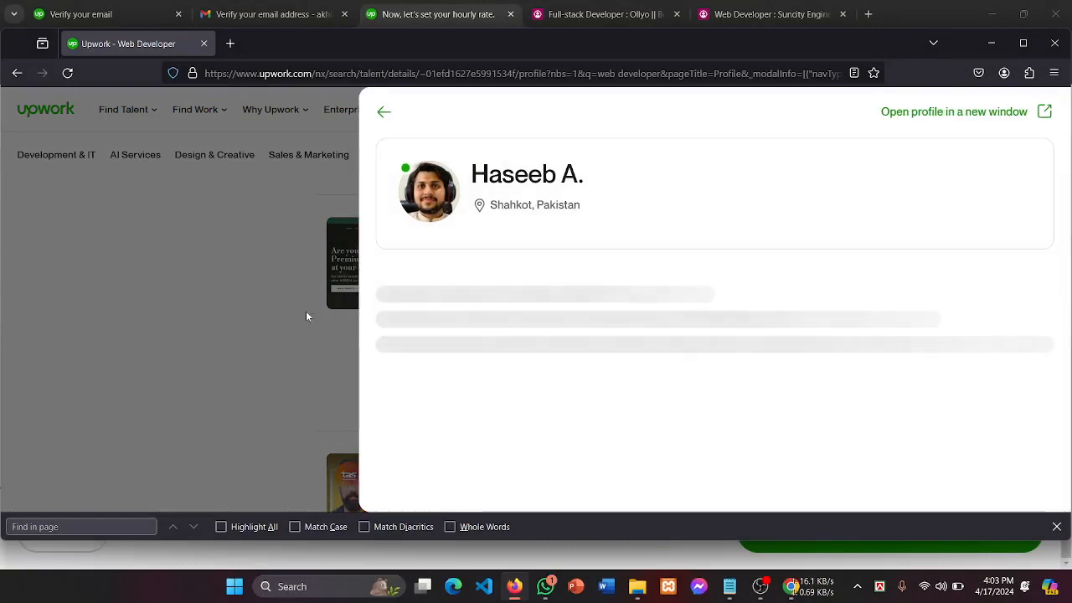
Step: Close the profile panel and scroll the results down to the $5/hr WordPress developer
{"action": "left_click", "coordinate": [306, 311]}
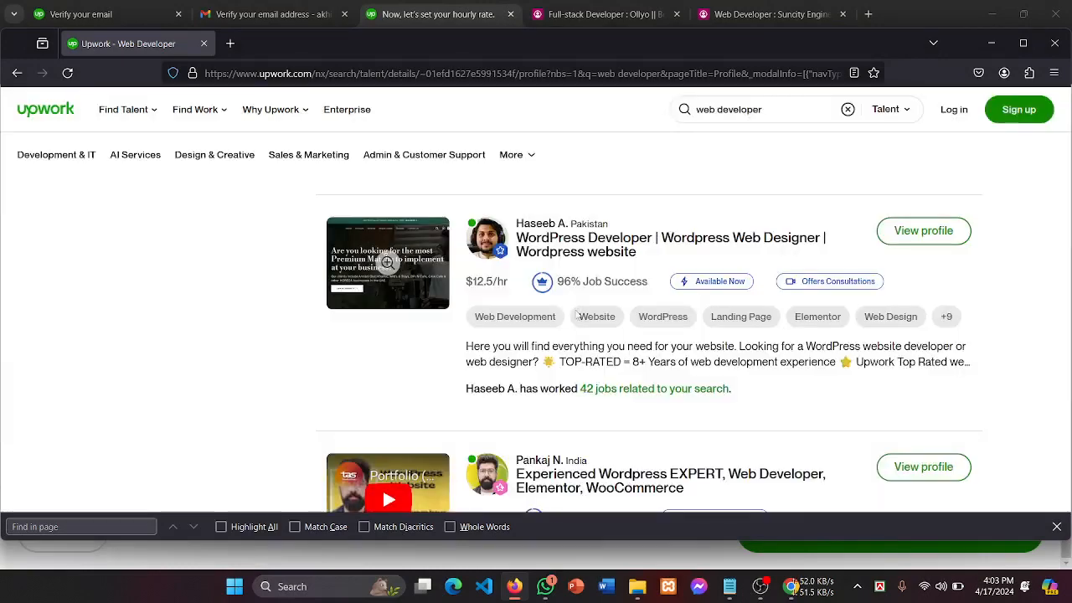
{"action": "scroll", "coordinate": [587, 293], "scroll_direction": "down", "scroll_amount": 3}
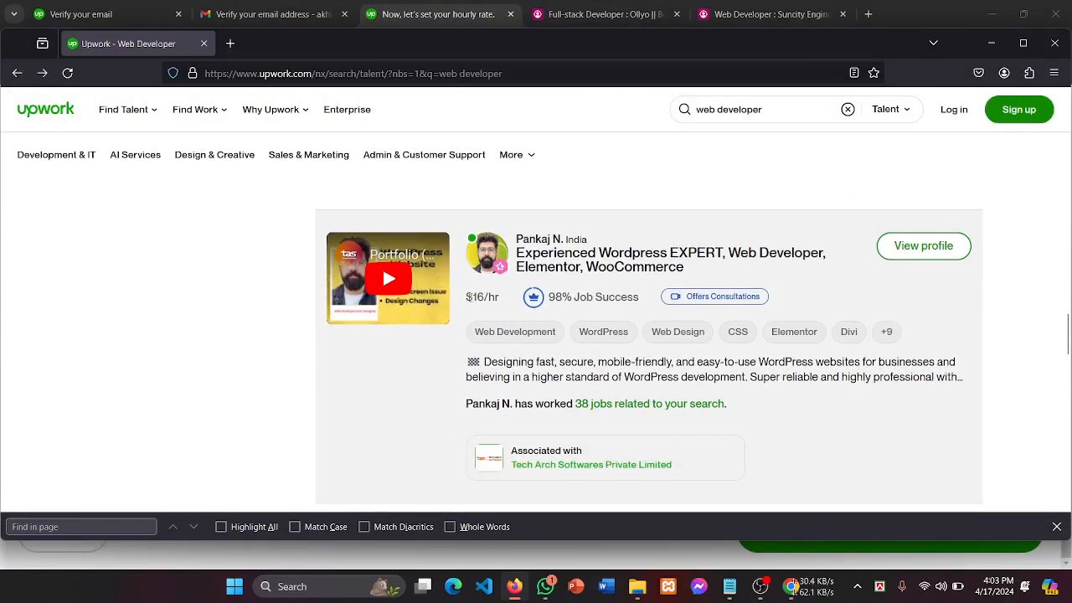
{"action": "scroll", "coordinate": [551, 281], "scroll_direction": "down", "scroll_amount": 2}
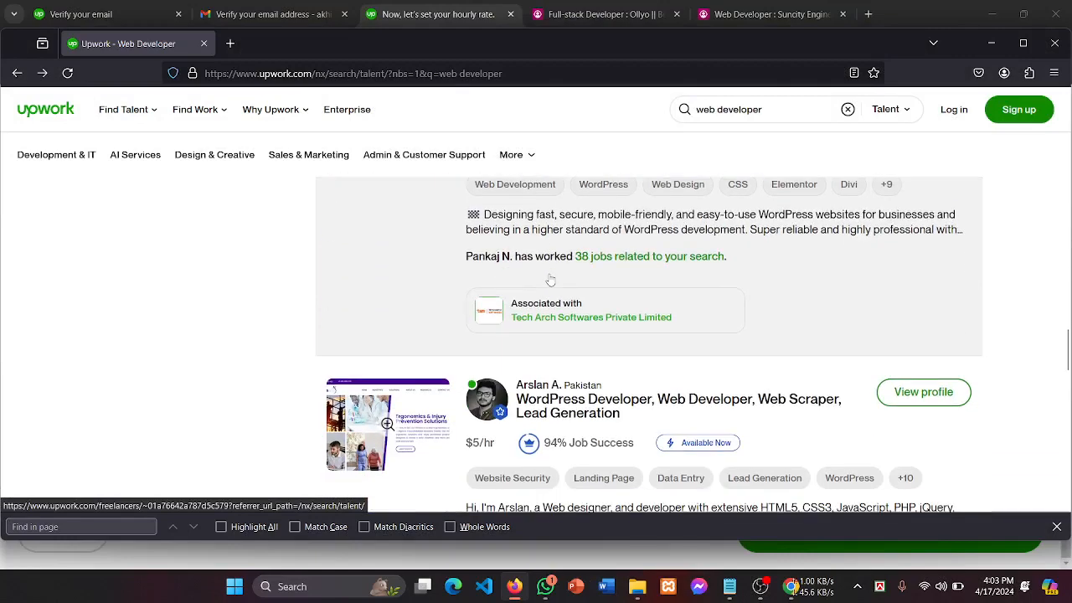
{"action": "scroll", "coordinate": [551, 281], "scroll_direction": "down", "scroll_amount": 1}
{"action": "scroll", "coordinate": [638, 335], "scroll_direction": "down", "scroll_amount": 1}
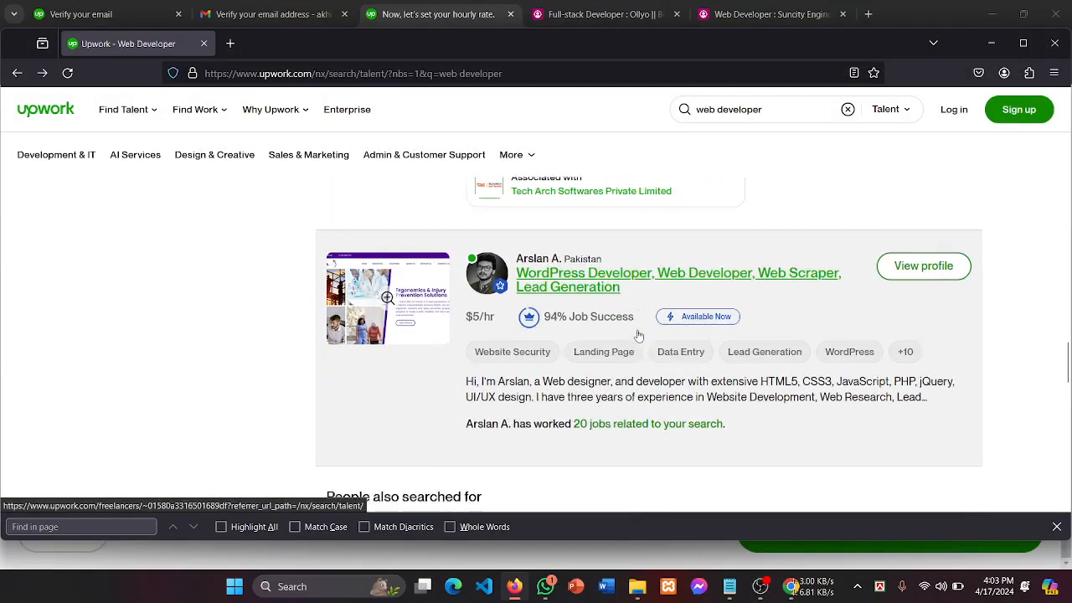
{"action": "scroll", "coordinate": [639, 335], "scroll_direction": "down", "scroll_amount": 1}
{"action": "scroll", "coordinate": [638, 336], "scroll_direction": "up", "scroll_amount": 1}
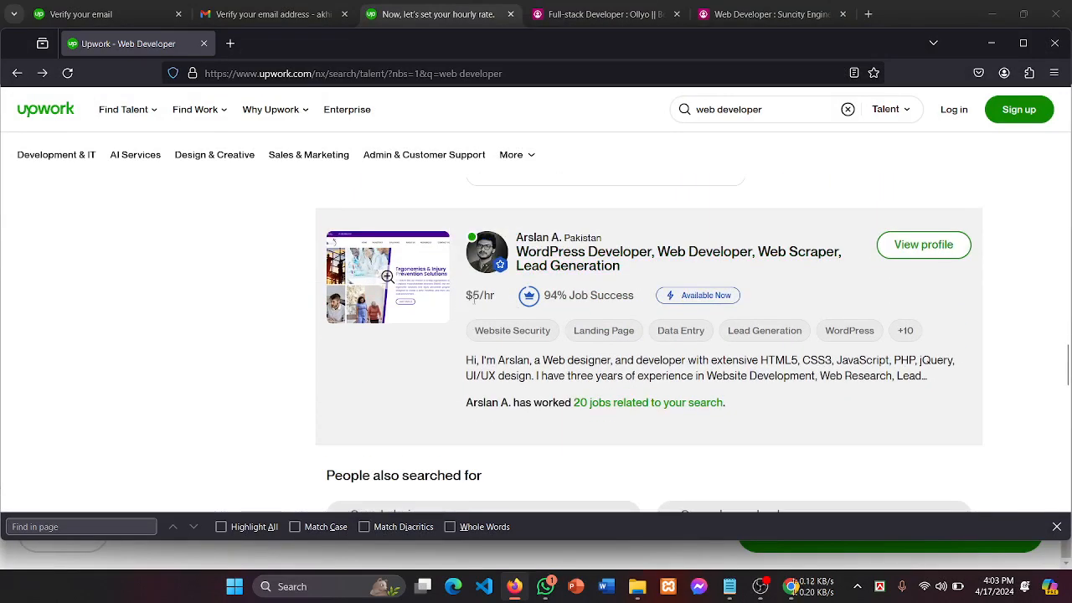
{"action": "scroll", "coordinate": [474, 300], "scroll_direction": "down", "scroll_amount": 2}
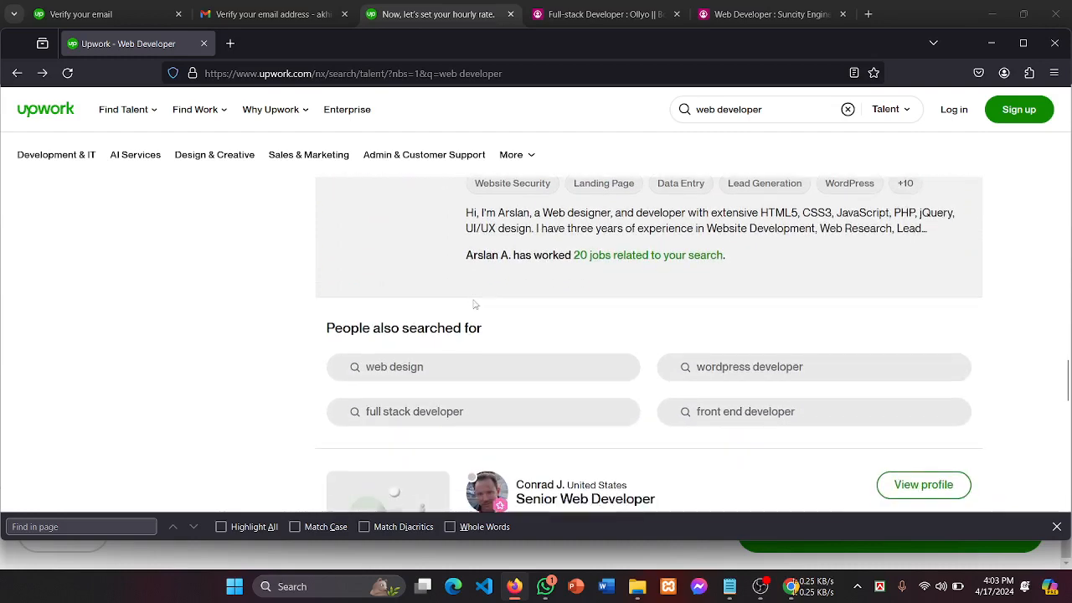
{"action": "scroll", "coordinate": [474, 303], "scroll_direction": "up", "scroll_amount": 1}
{"action": "scroll", "coordinate": [474, 306], "scroll_direction": "up", "scroll_amount": 1}
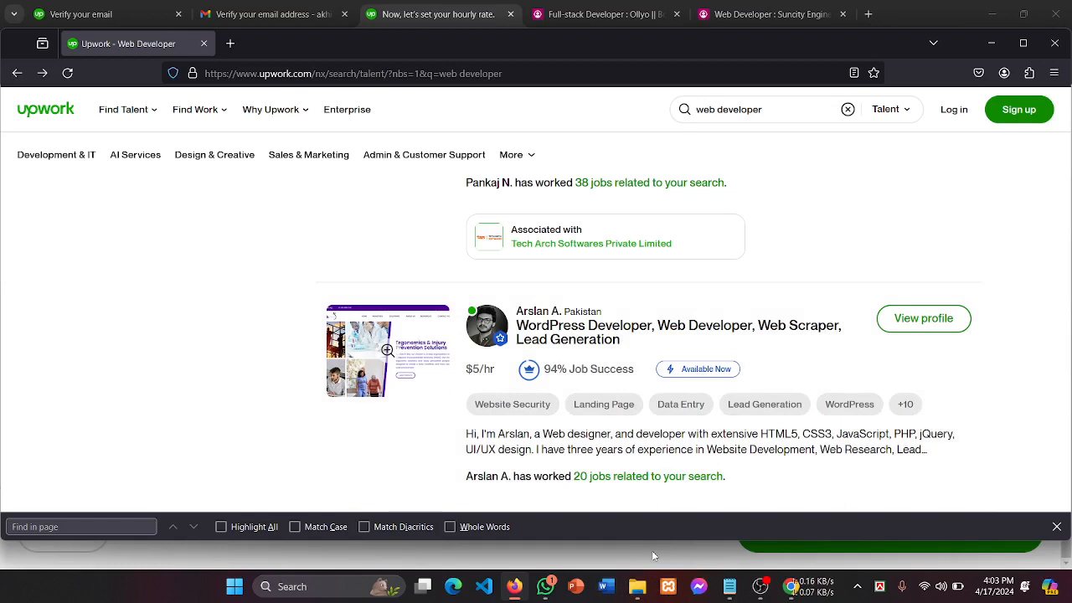
Step: Bring up the screen recording software, then send it back behind the browser
{"action": "mouse_move", "coordinate": [733, 597]}
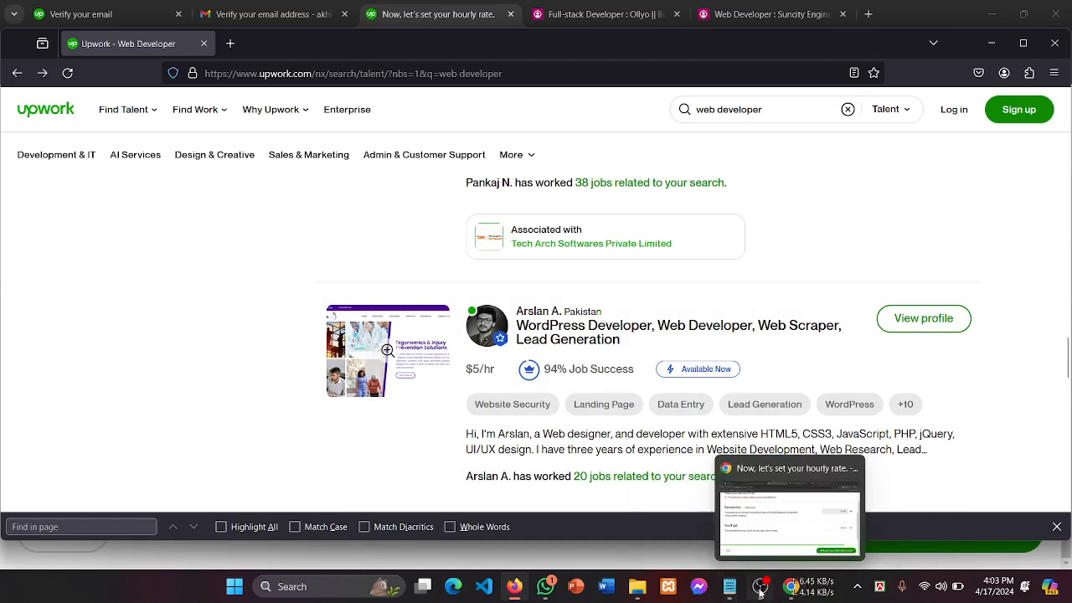
{"action": "left_click", "coordinate": [760, 594]}
{"action": "left_click", "coordinate": [293, 351]}
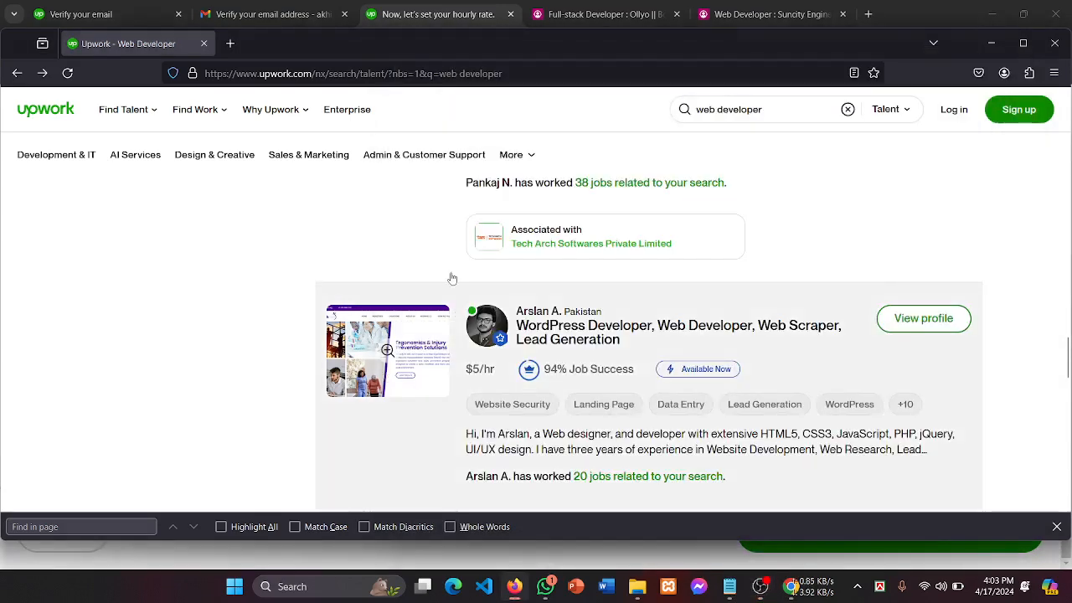
Step: Return to the 'Now, let's set your hourly rate' tab and read the service fee note
{"action": "left_click", "coordinate": [417, 13]}
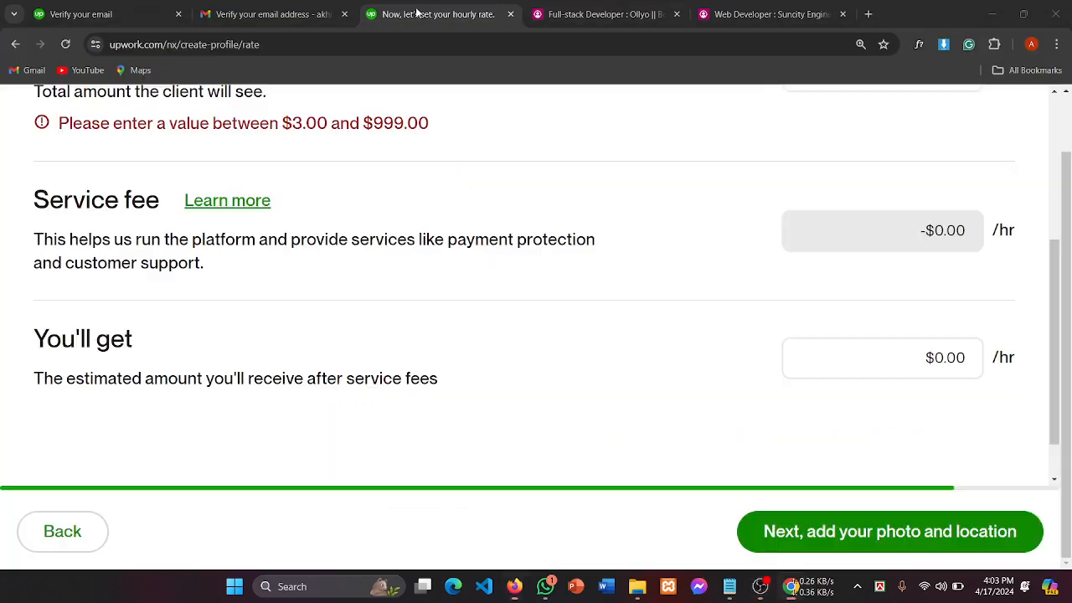
{"action": "scroll", "coordinate": [373, 270], "scroll_direction": "up", "scroll_amount": 2}
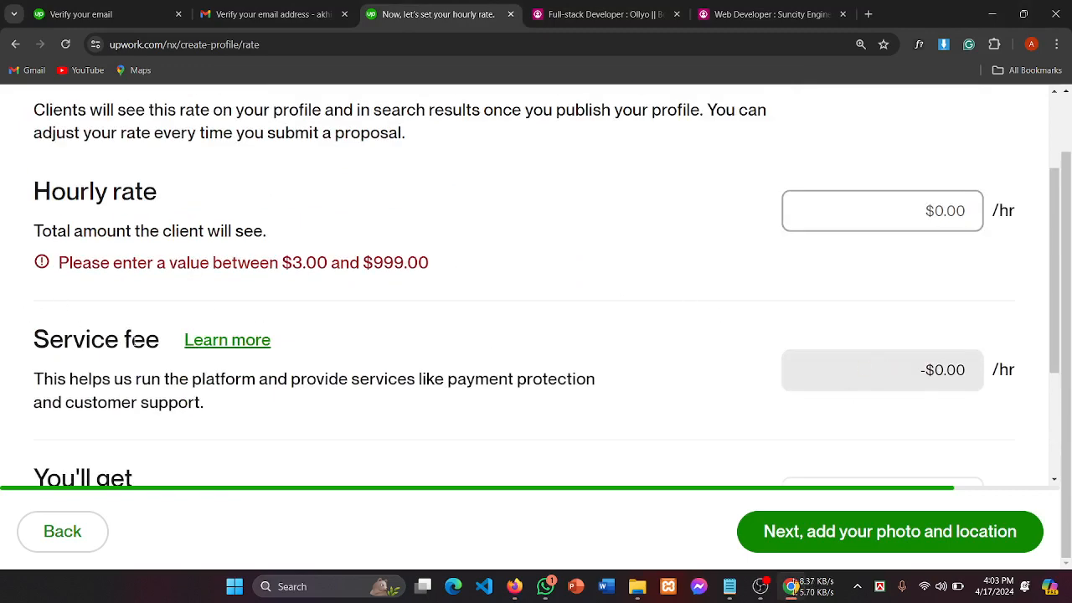
{"action": "left_click_drag", "start_coordinate": [106, 339], "coordinate": [339, 350]}
Step: Check the allowed $3.00–$999.00 rate range and select the $0.00 hourly rate field
{"action": "scroll", "coordinate": [470, 316], "scroll_direction": "down", "scroll_amount": 1}
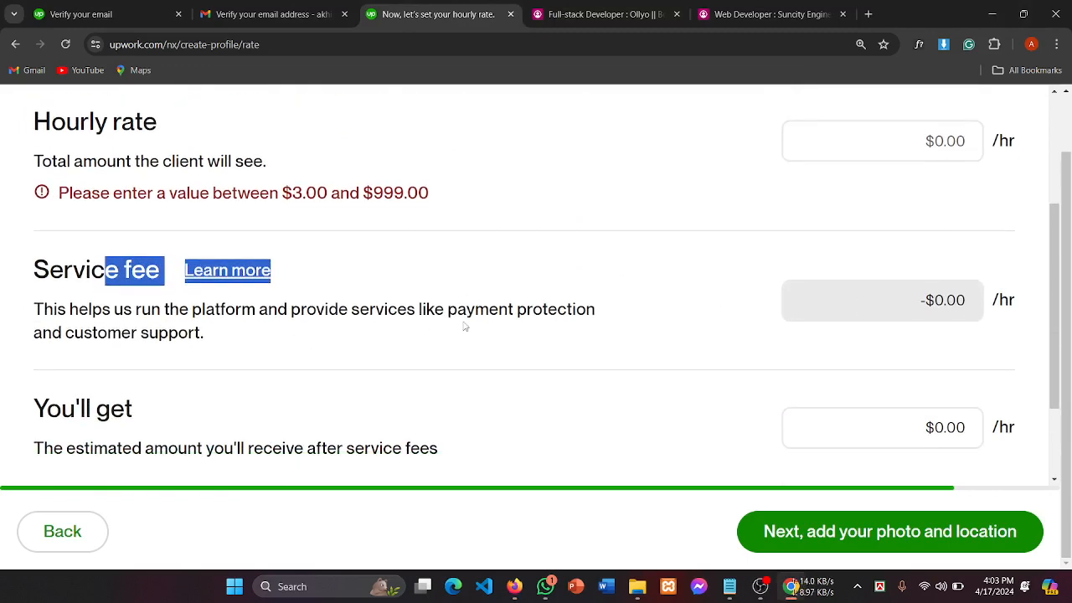
{"action": "scroll", "coordinate": [701, 311], "scroll_direction": "up", "scroll_amount": 1}
{"action": "scroll", "coordinate": [701, 311], "scroll_direction": "down", "scroll_amount": 2}
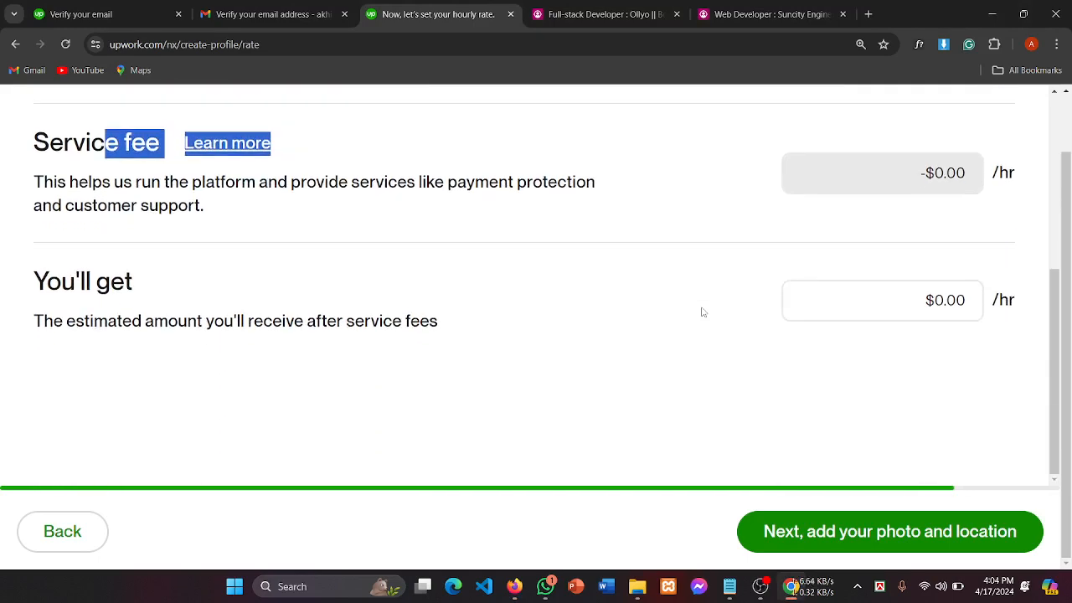
{"action": "scroll", "coordinate": [703, 312], "scroll_direction": "up", "scroll_amount": 4}
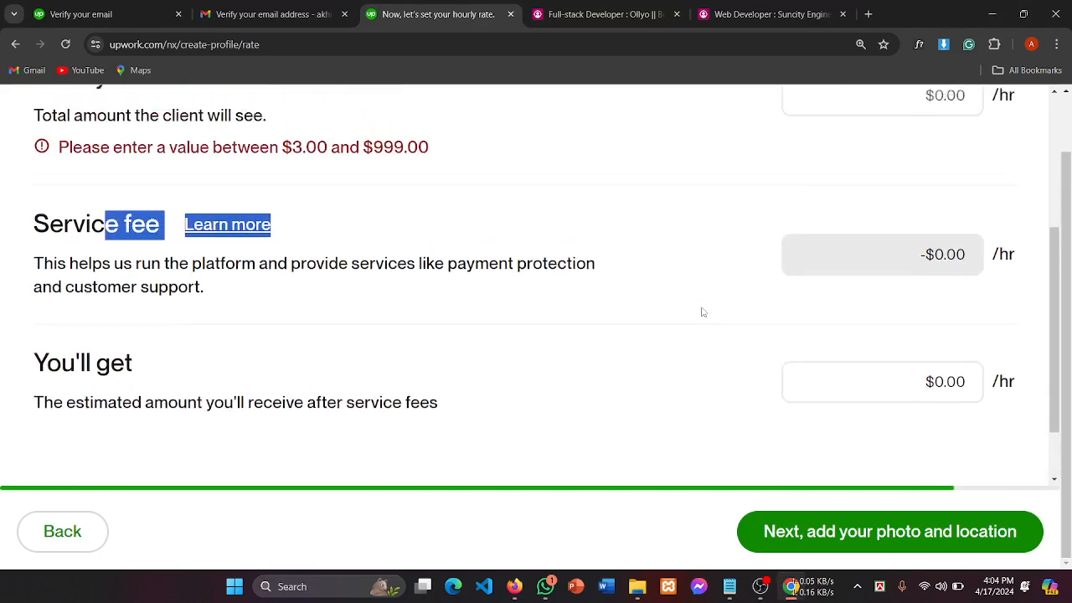
{"action": "scroll", "coordinate": [542, 314], "scroll_direction": "up", "scroll_amount": 1}
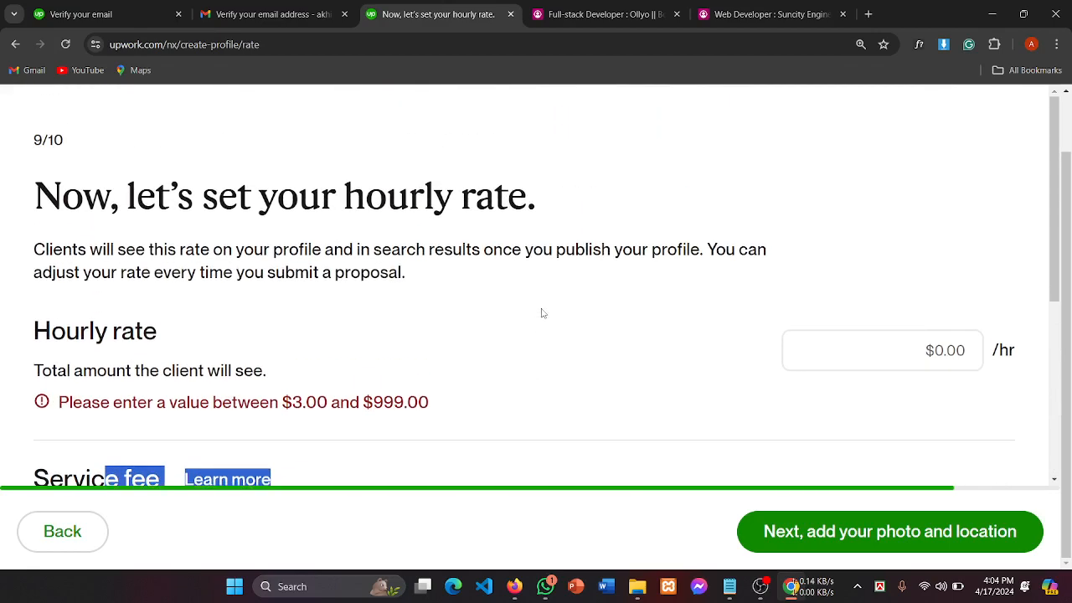
{"action": "scroll", "coordinate": [541, 313], "scroll_direction": "up", "scroll_amount": 1}
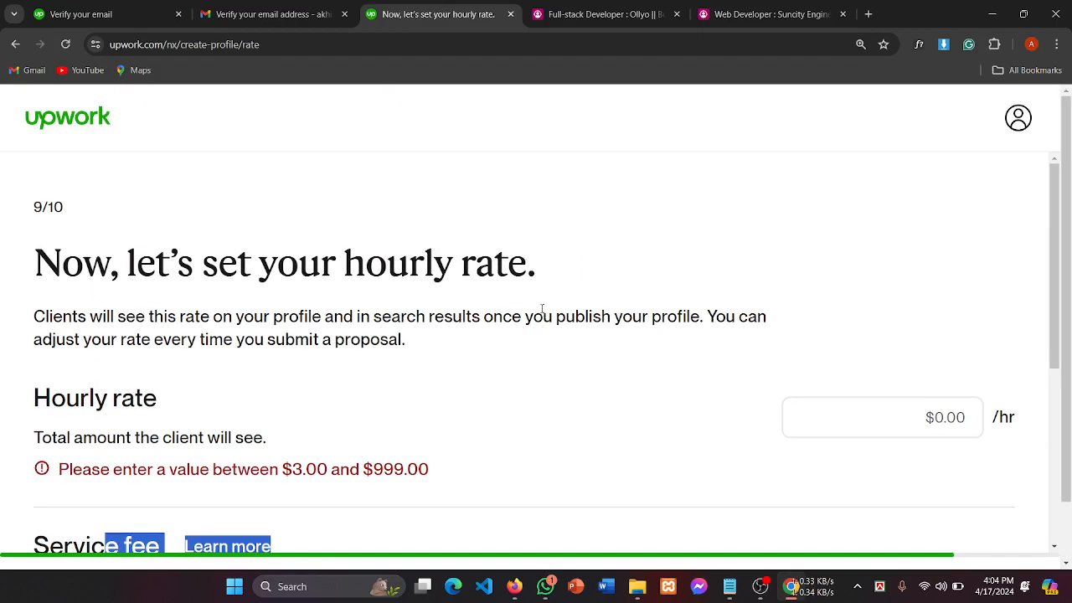
{"action": "scroll", "coordinate": [390, 380], "scroll_direction": "down", "scroll_amount": 1}
{"action": "left_click_drag", "start_coordinate": [283, 399], "coordinate": [474, 402]}
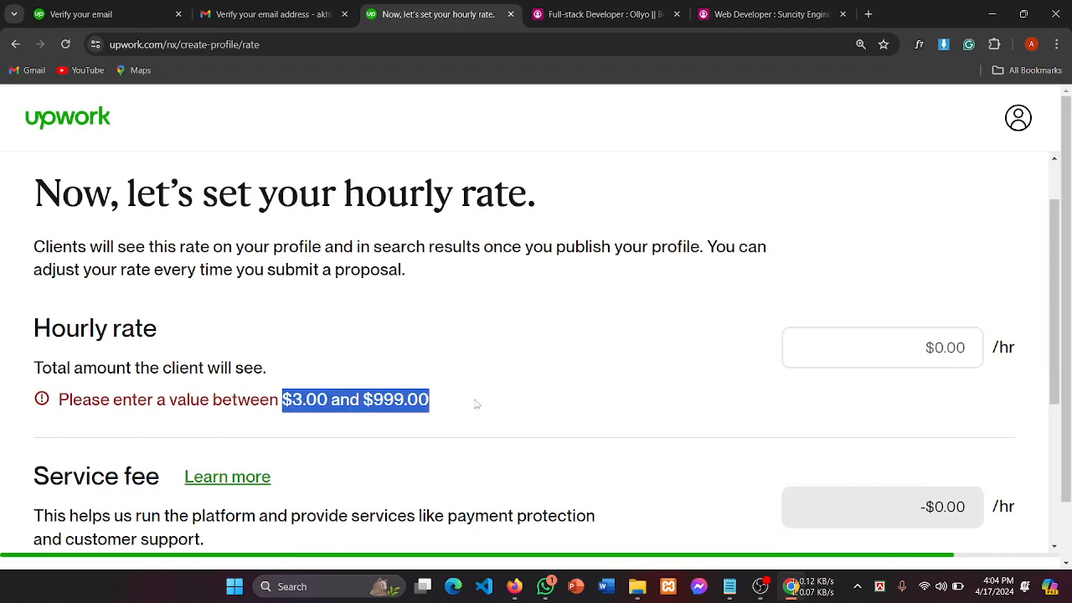
{"action": "left_click", "coordinate": [487, 401]}
{"action": "left_click_drag", "start_coordinate": [318, 400], "coordinate": [213, 401]}
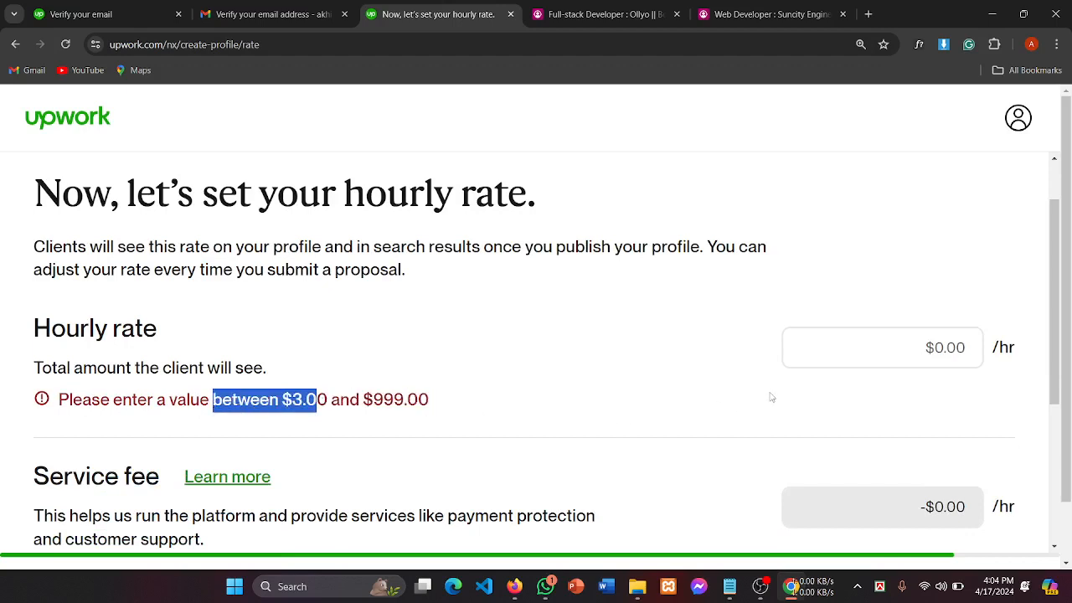
{"action": "left_click", "coordinate": [939, 348]}
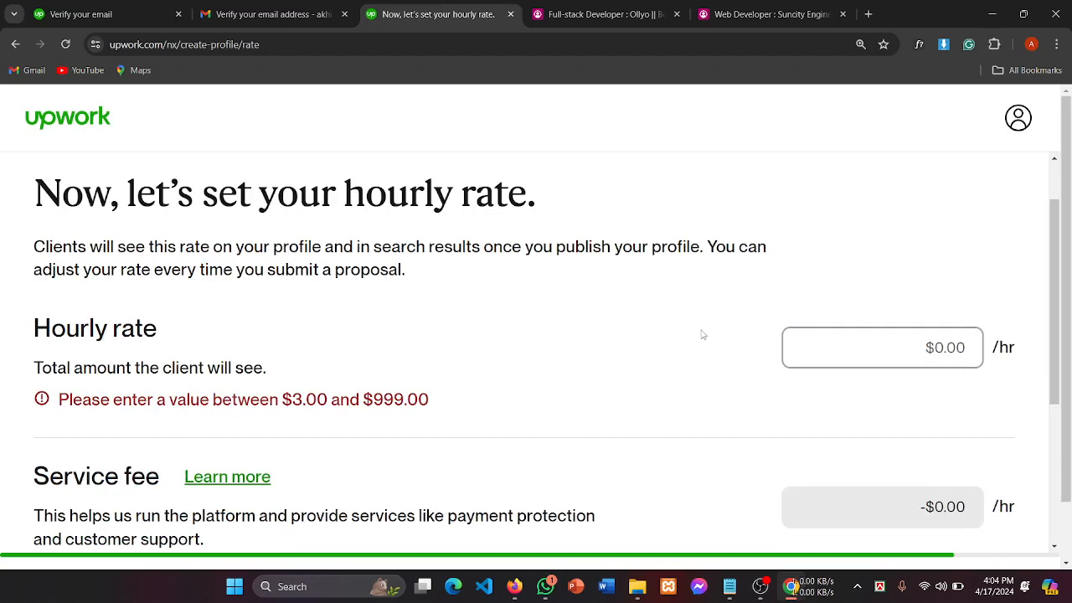
Step: Set the hourly rate to $12.00, netting $10.80 after the service fee
{"action": "type", "text": "12"}
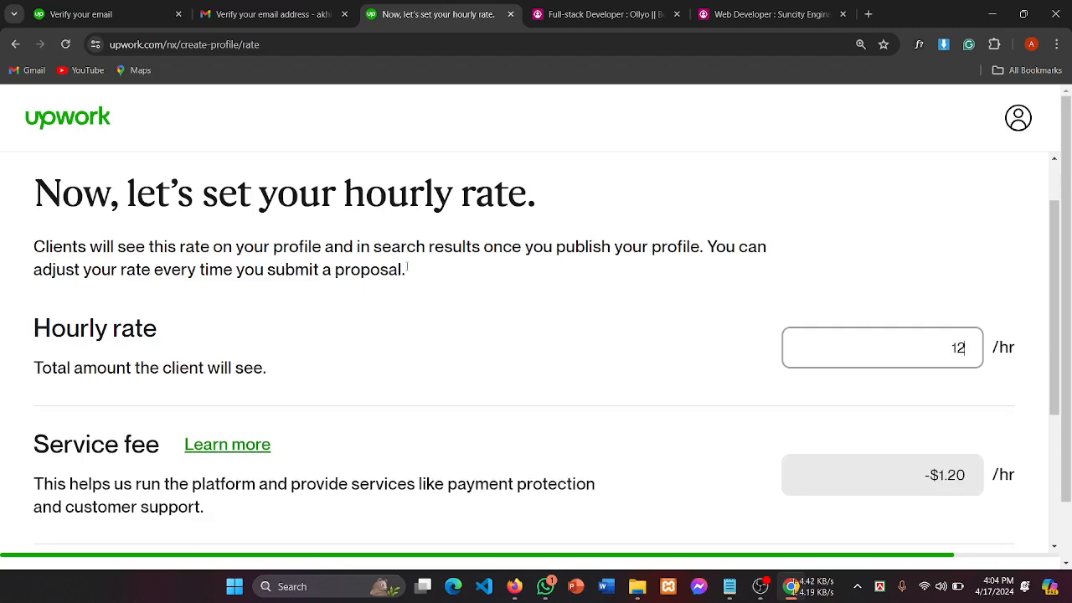
{"action": "scroll", "coordinate": [733, 360], "scroll_direction": "down", "scroll_amount": 1}
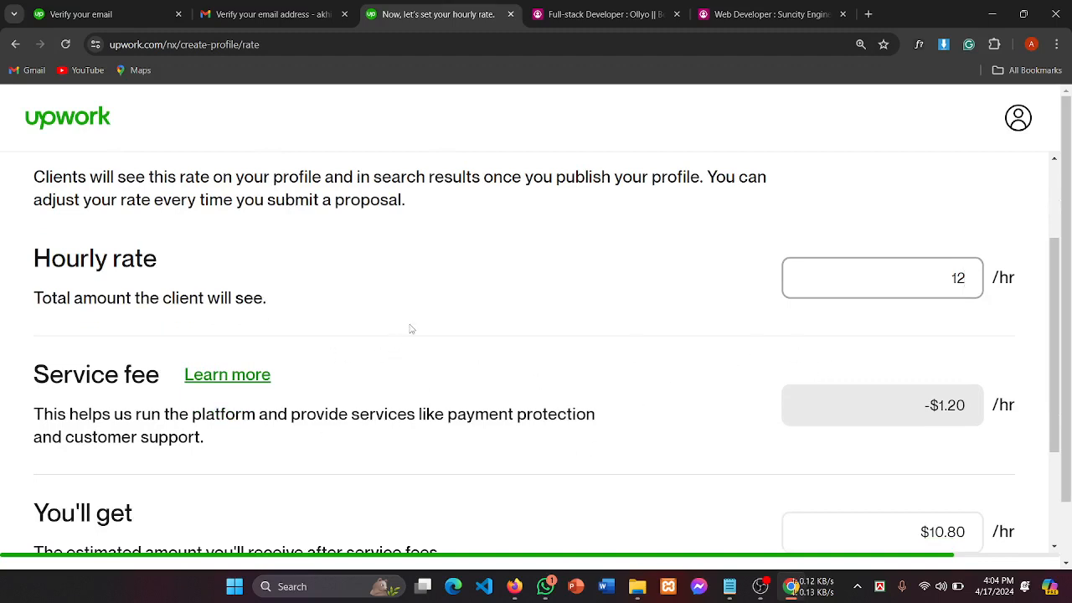
{"action": "scroll", "coordinate": [410, 328], "scroll_direction": "down", "scroll_amount": 1}
{"action": "left_click_drag", "start_coordinate": [34, 306], "coordinate": [148, 309]}
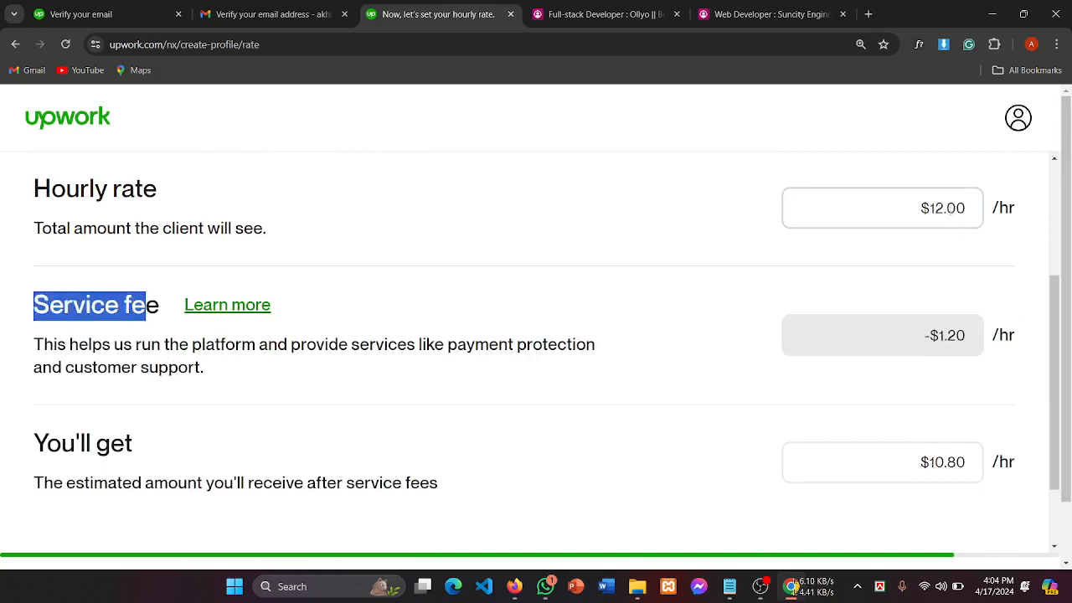
Step: Move from the rate step on to the photo and location step
{"action": "scroll", "coordinate": [951, 210], "scroll_direction": "down", "scroll_amount": 1}
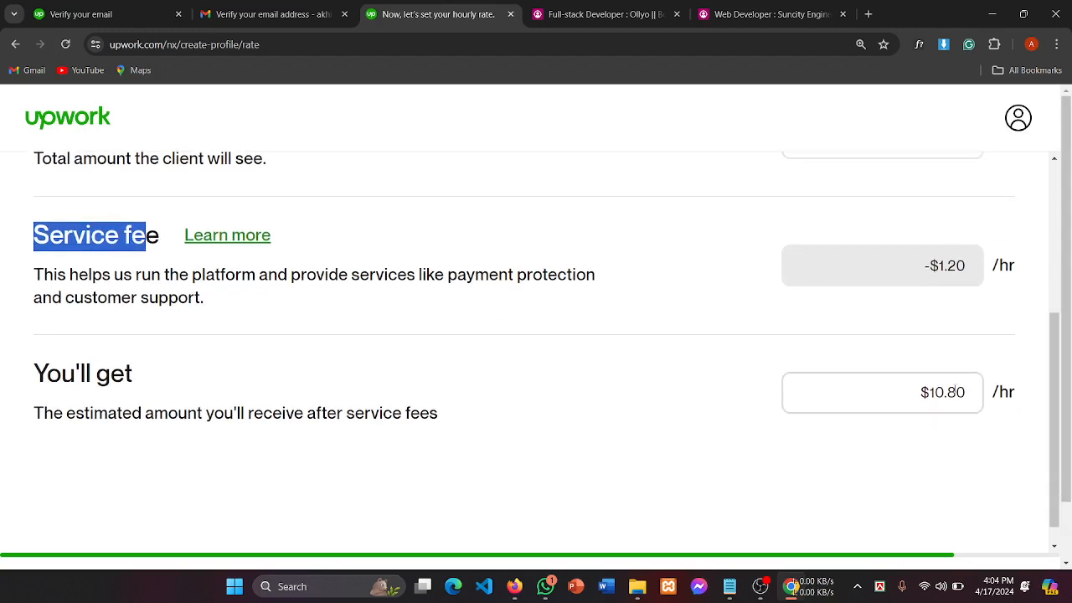
{"action": "scroll", "coordinate": [938, 393], "scroll_direction": "up", "scroll_amount": 1}
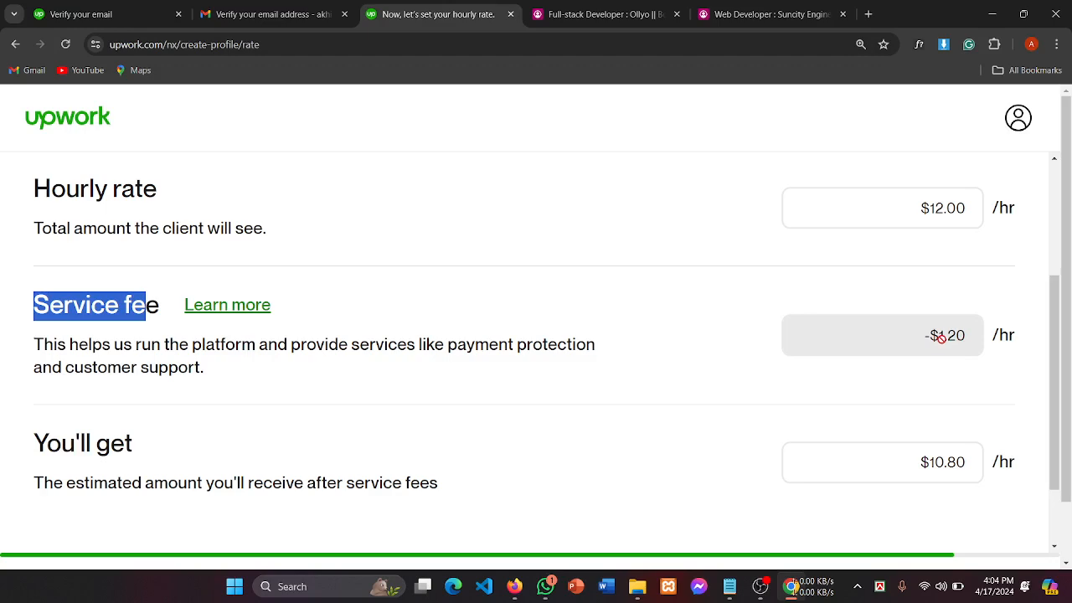
{"action": "scroll", "coordinate": [955, 306], "scroll_direction": "up", "scroll_amount": 1}
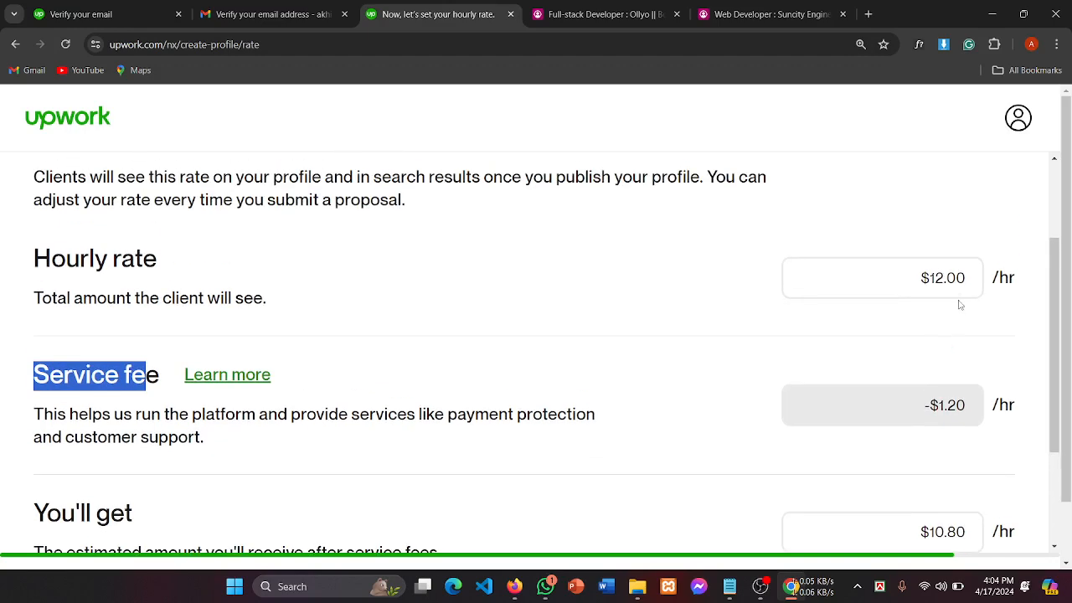
{"action": "scroll", "coordinate": [950, 321], "scroll_direction": "down", "scroll_amount": 2}
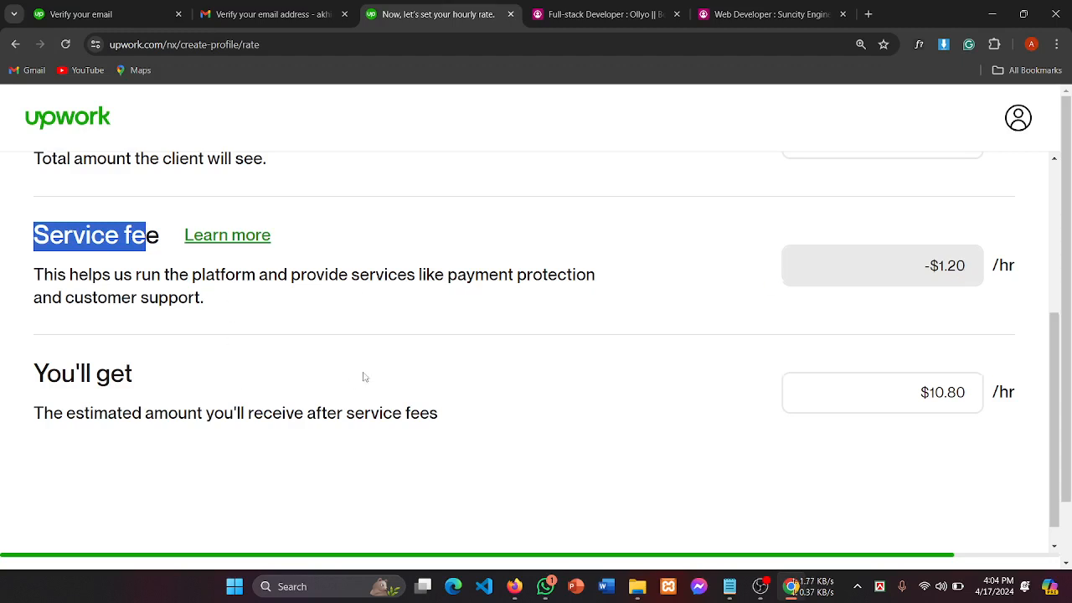
{"action": "scroll", "coordinate": [365, 377], "scroll_direction": "down", "scroll_amount": 1}
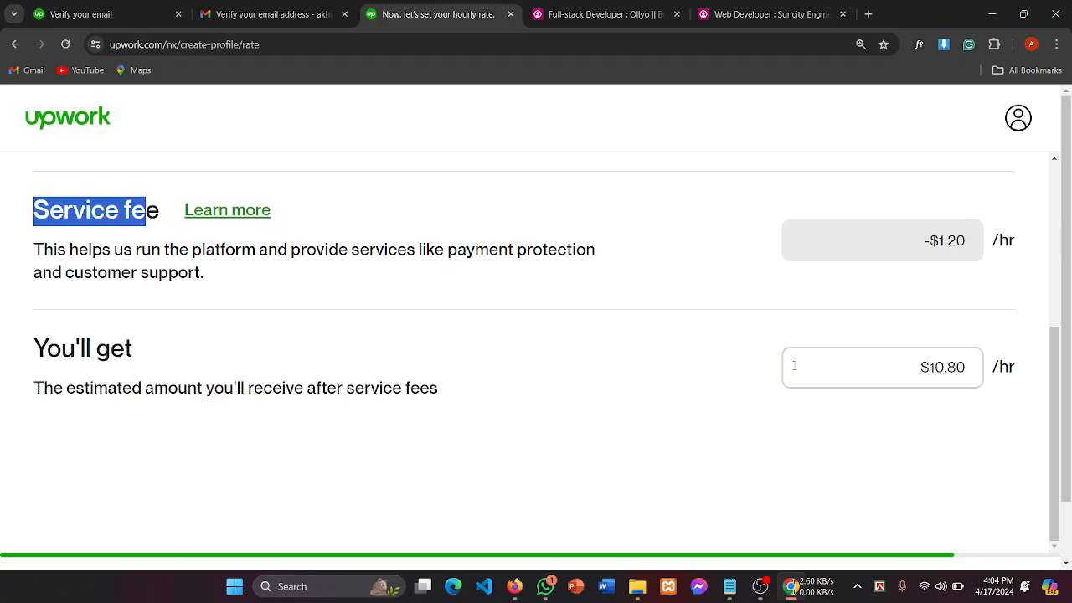
{"action": "scroll", "coordinate": [793, 366], "scroll_direction": "down", "scroll_amount": 1}
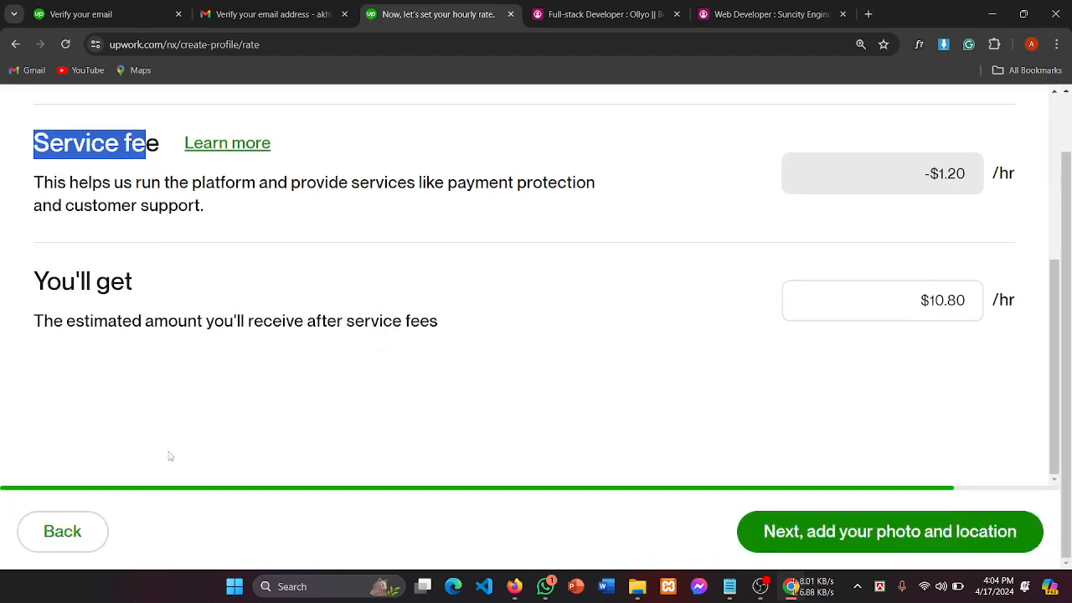
{"action": "scroll", "coordinate": [663, 455], "scroll_direction": "up", "scroll_amount": 1}
{"action": "scroll", "coordinate": [663, 455], "scroll_direction": "down", "scroll_amount": 1}
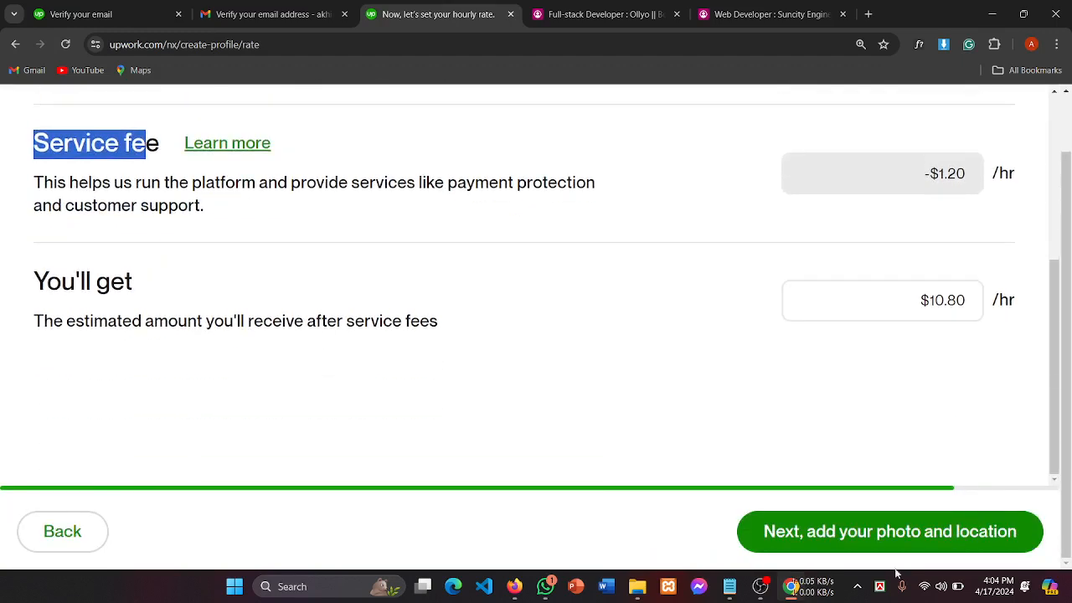
{"action": "left_click", "coordinate": [798, 535]}
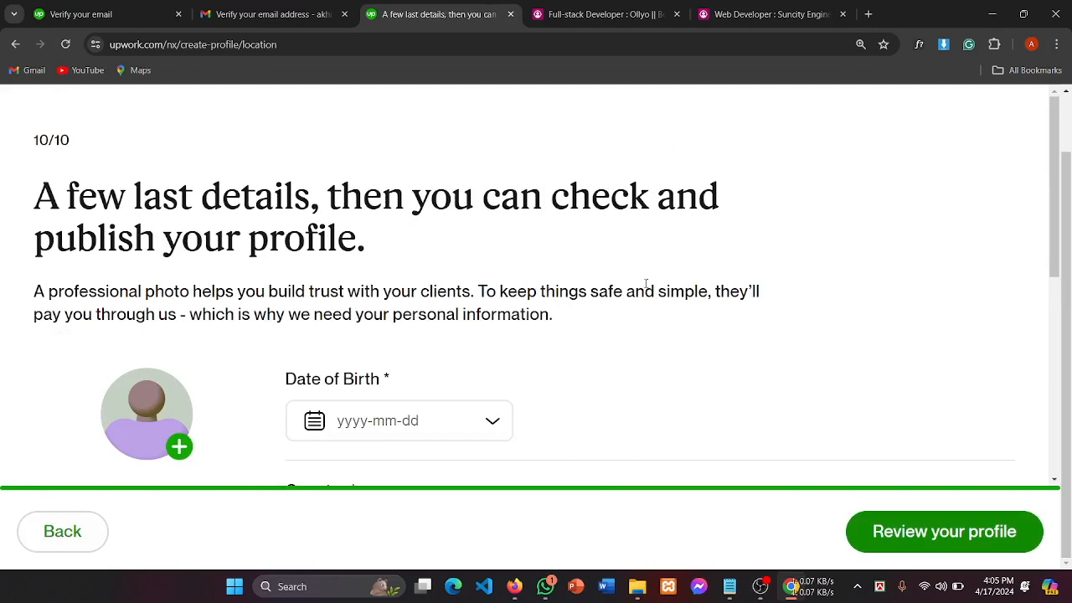
Step: Review the 'A few last details' page and open the Date of Birth calendar
{"action": "scroll", "coordinate": [645, 285], "scroll_direction": "down", "scroll_amount": 3}
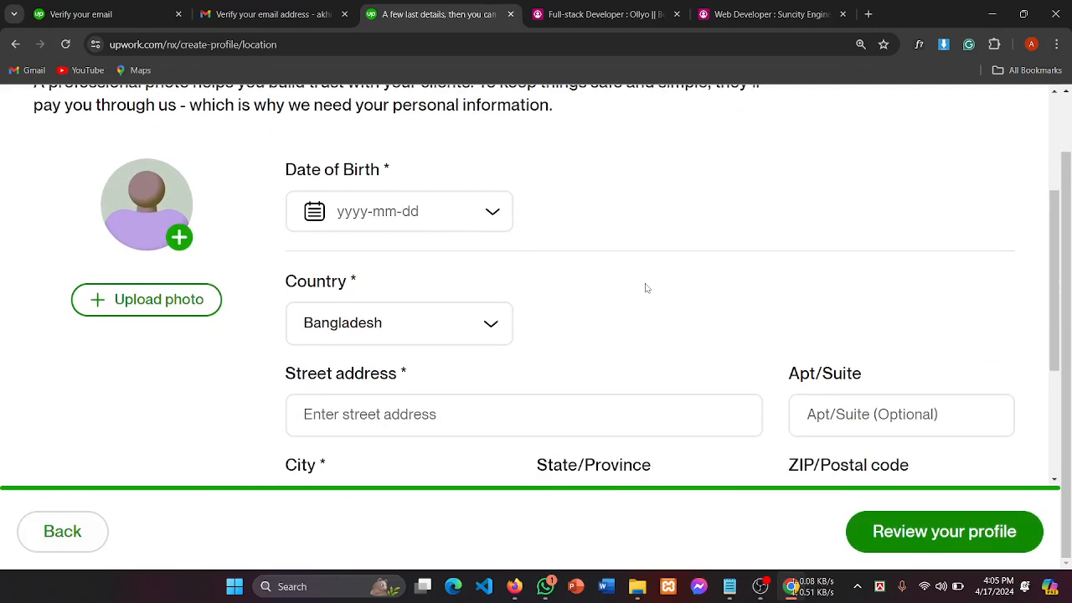
{"action": "scroll", "coordinate": [645, 287], "scroll_direction": "up", "scroll_amount": 3}
{"action": "left_click_drag", "start_coordinate": [144, 198], "coordinate": [591, 198]}
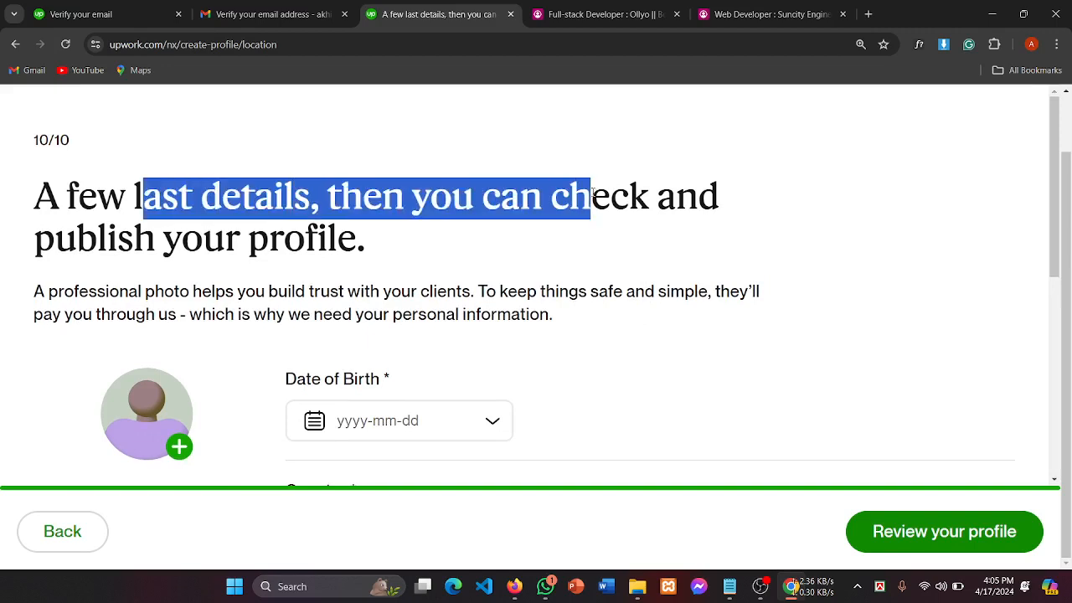
{"action": "left_click", "coordinate": [600, 239]}
{"action": "left_click_drag", "start_coordinate": [10, 242], "coordinate": [412, 237]}
{"action": "scroll", "coordinate": [412, 237], "scroll_direction": "down", "scroll_amount": 1}
{"action": "scroll", "coordinate": [357, 329], "scroll_direction": "down", "scroll_amount": 2}
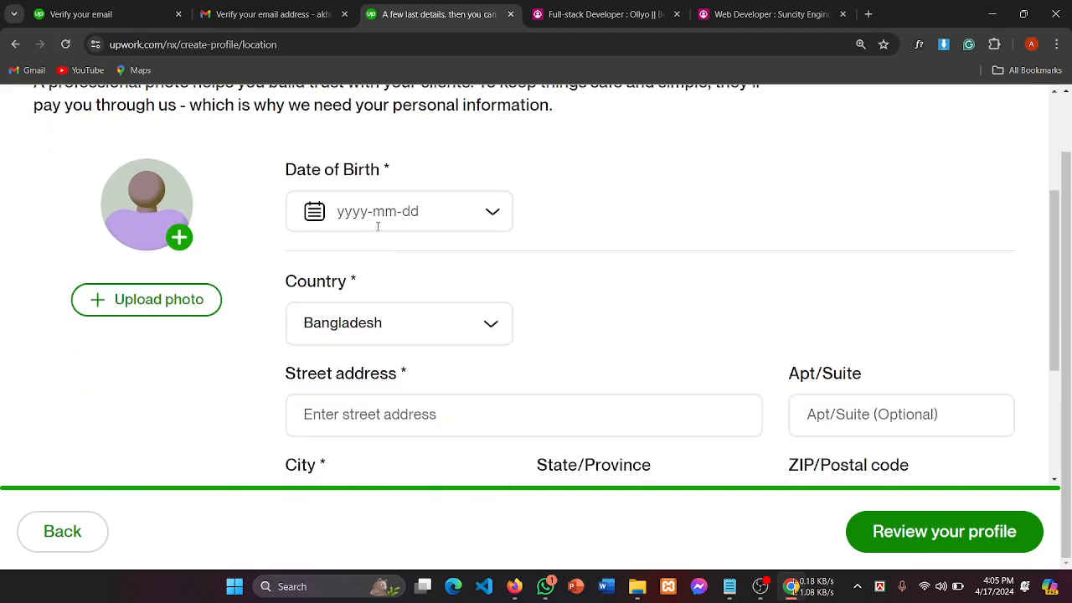
{"action": "left_click", "coordinate": [372, 220]}
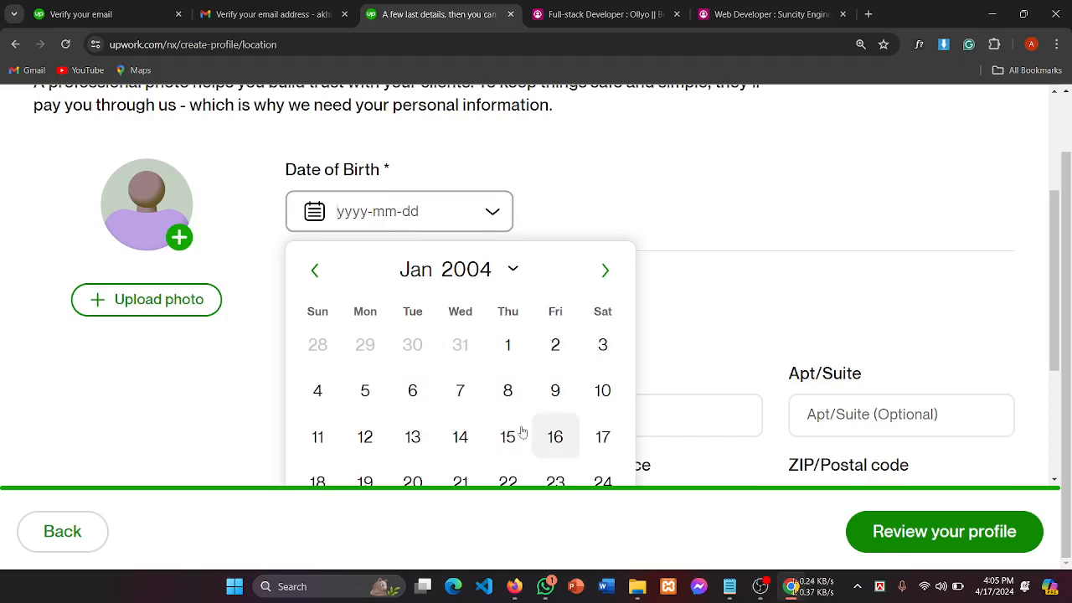
Step: Reopen the Date of Birth calendar and choose July as the birth month
{"action": "left_click", "coordinate": [508, 392]}
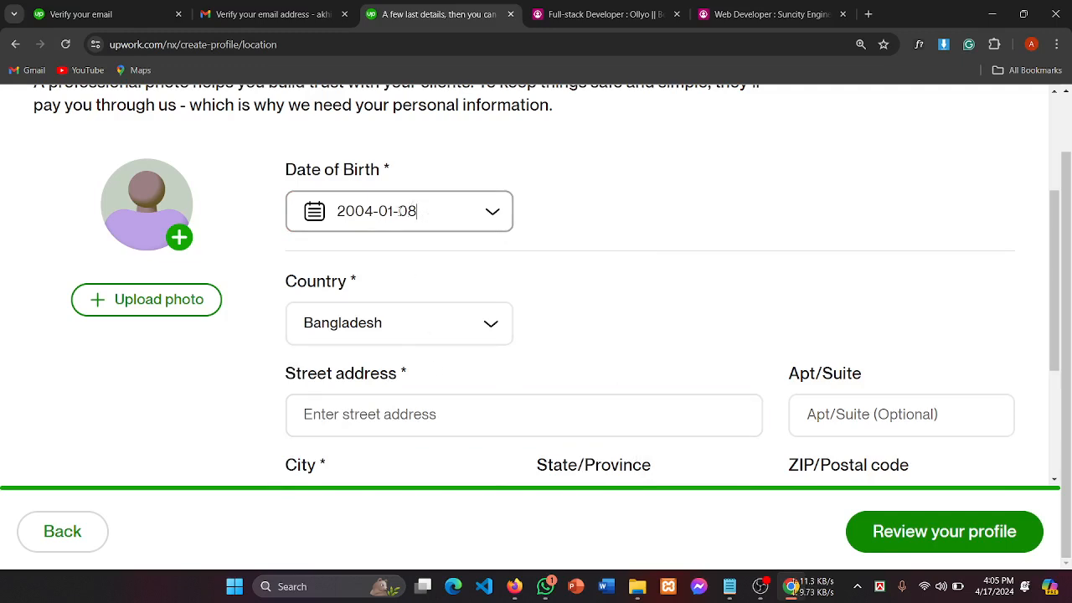
{"action": "left_click", "coordinate": [390, 211]}
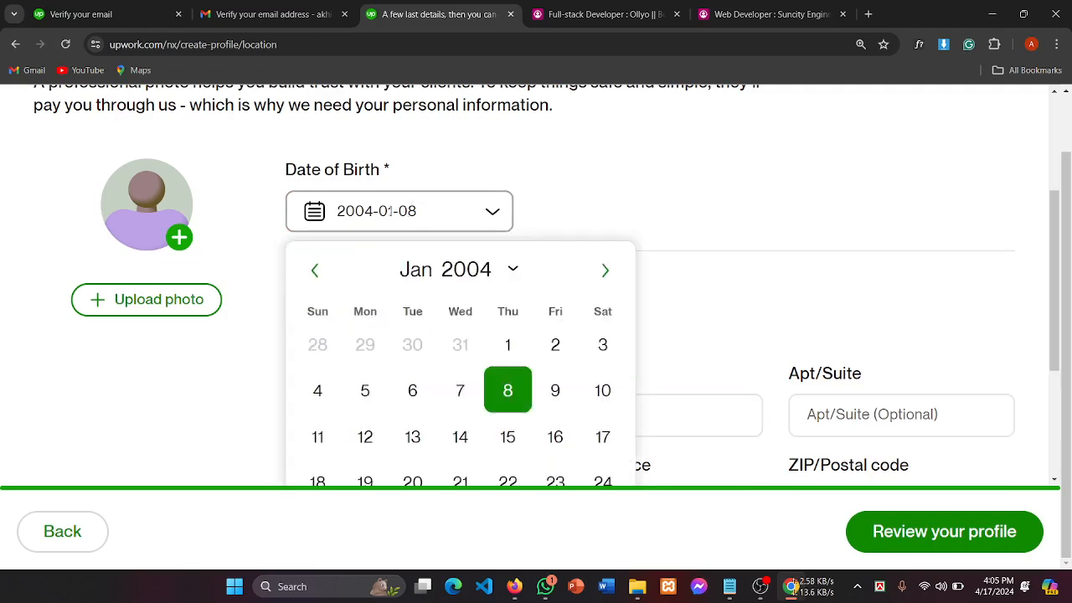
{"action": "left_click", "coordinate": [461, 284]}
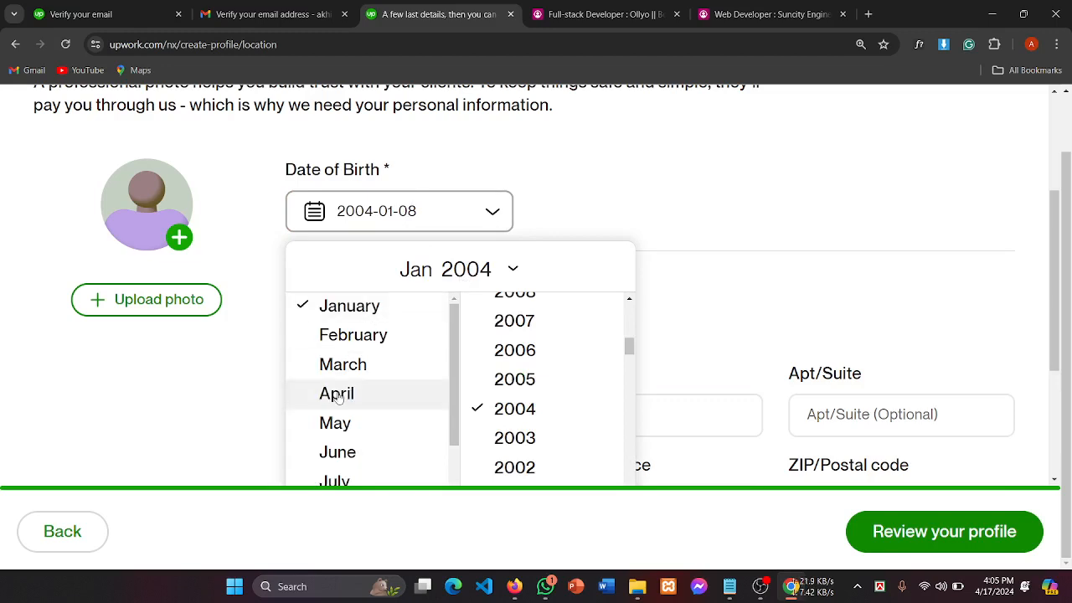
{"action": "scroll", "coordinate": [343, 444], "scroll_direction": "down", "scroll_amount": 3}
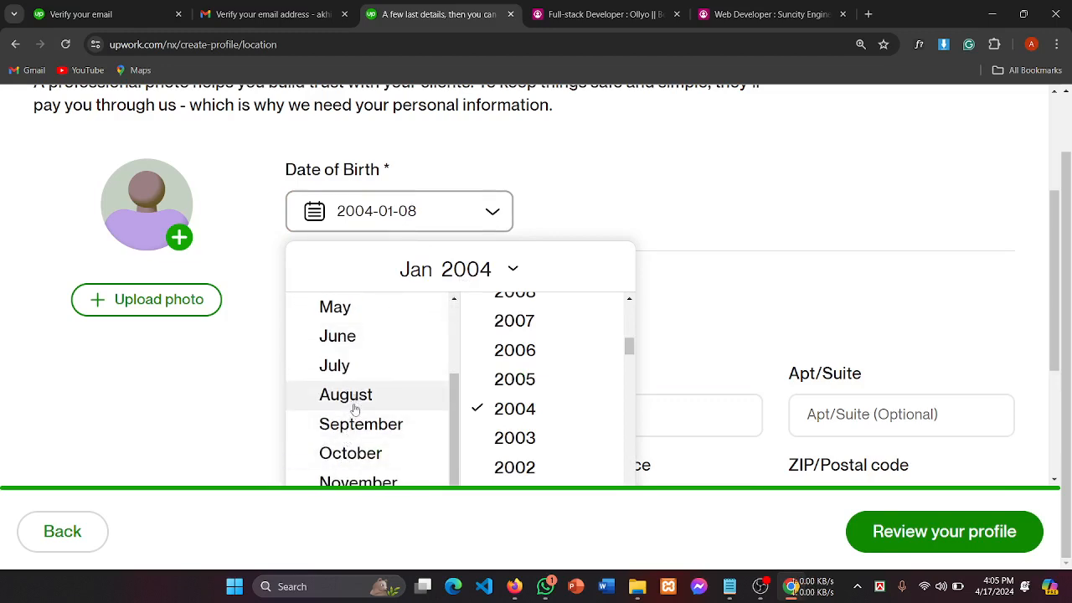
{"action": "scroll", "coordinate": [354, 407], "scroll_direction": "down", "scroll_amount": 1}
{"action": "scroll", "coordinate": [354, 409], "scroll_direction": "up", "scroll_amount": 2}
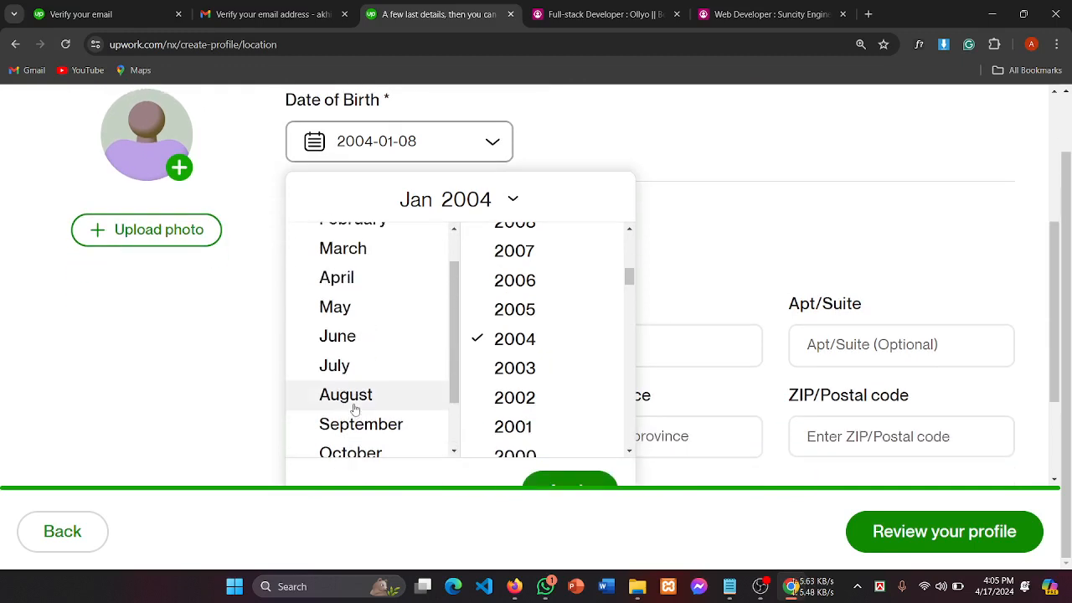
{"action": "left_click", "coordinate": [344, 396]}
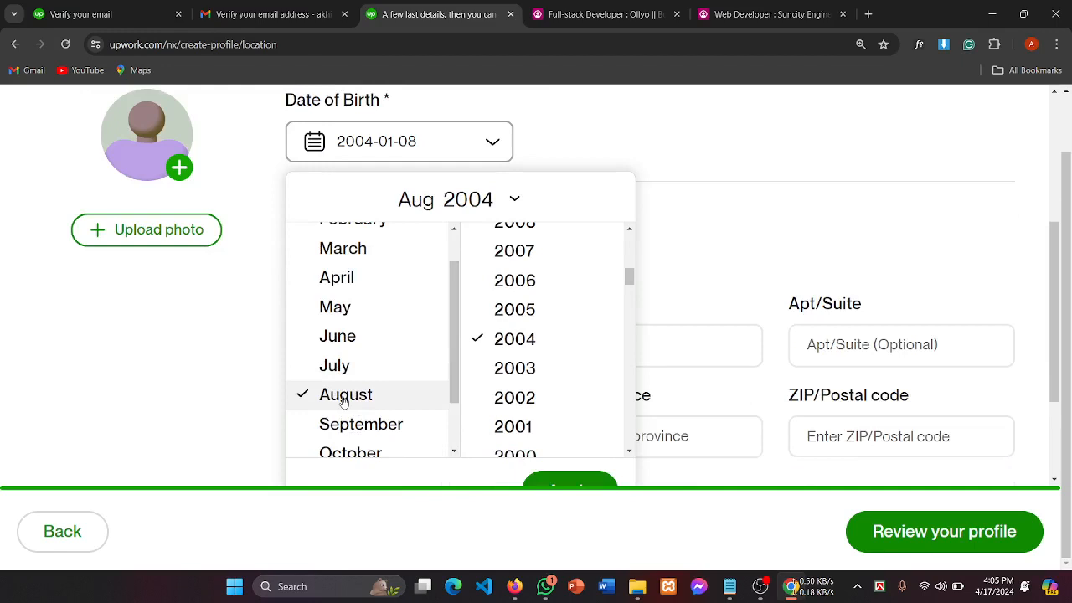
{"action": "left_click", "coordinate": [342, 373]}
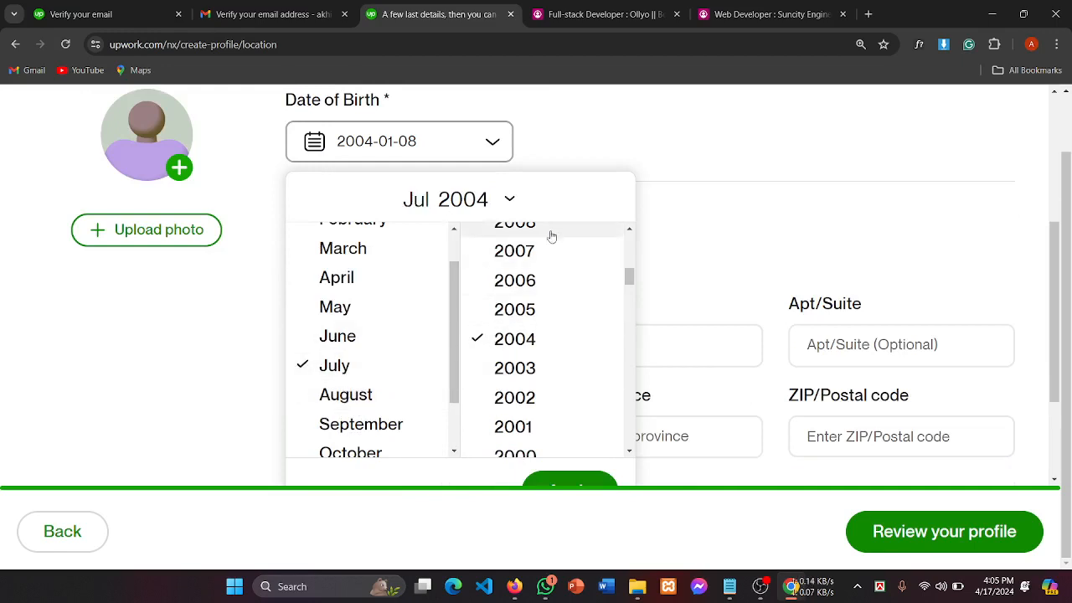
{"action": "scroll", "coordinate": [519, 308], "scroll_direction": "down", "scroll_amount": 2}
{"action": "scroll", "coordinate": [521, 308], "scroll_direction": "down", "scroll_amount": 5}
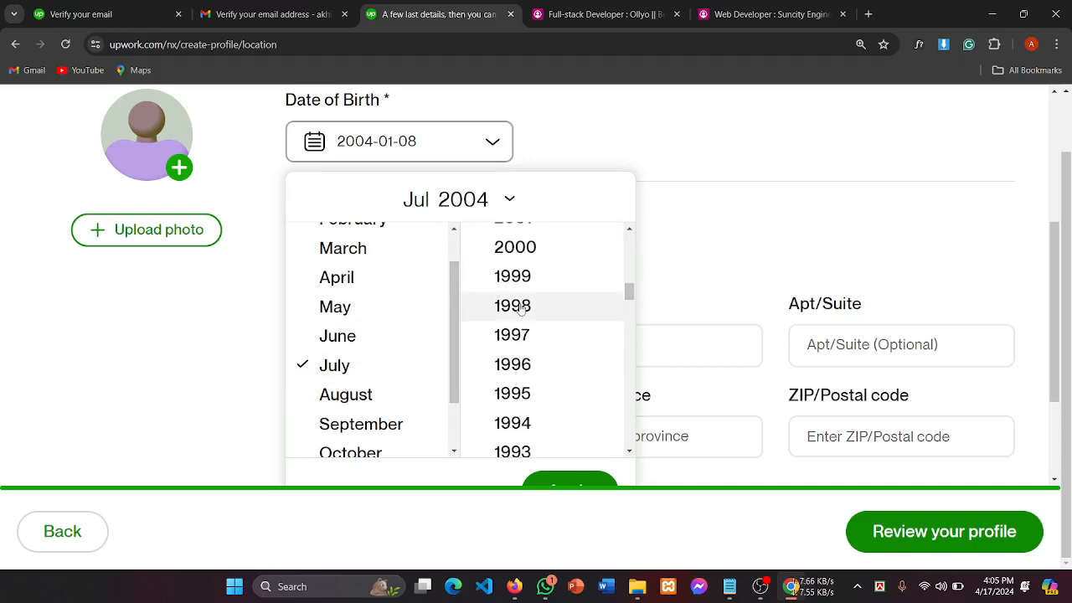
{"action": "scroll", "coordinate": [520, 309], "scroll_direction": "down", "scroll_amount": 4}
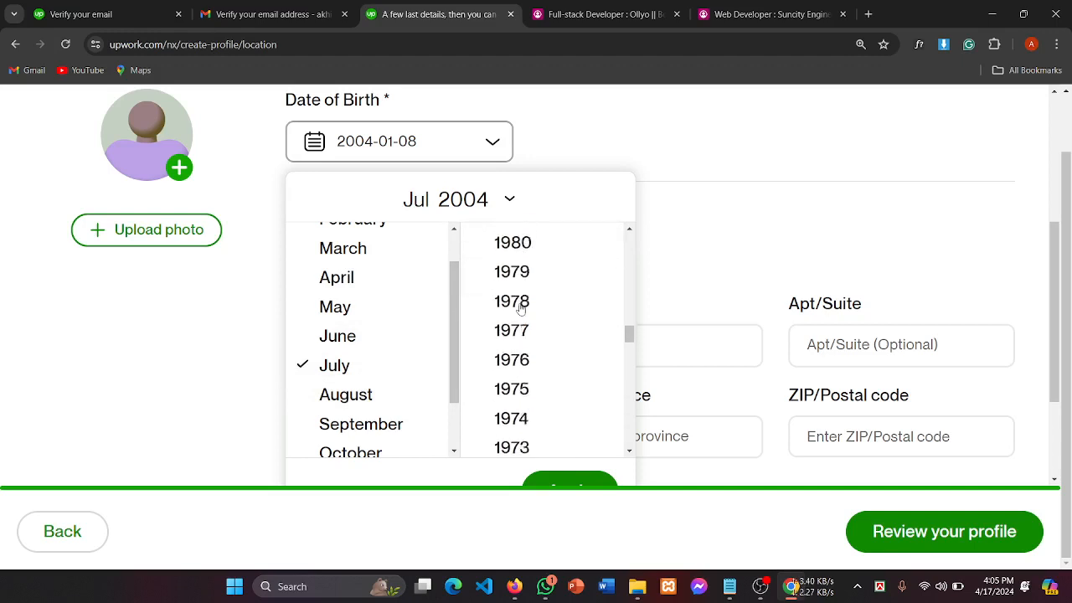
{"action": "scroll", "coordinate": [520, 309], "scroll_direction": "up", "scroll_amount": 3}
{"action": "scroll", "coordinate": [520, 309], "scroll_direction": "up", "scroll_amount": 12}
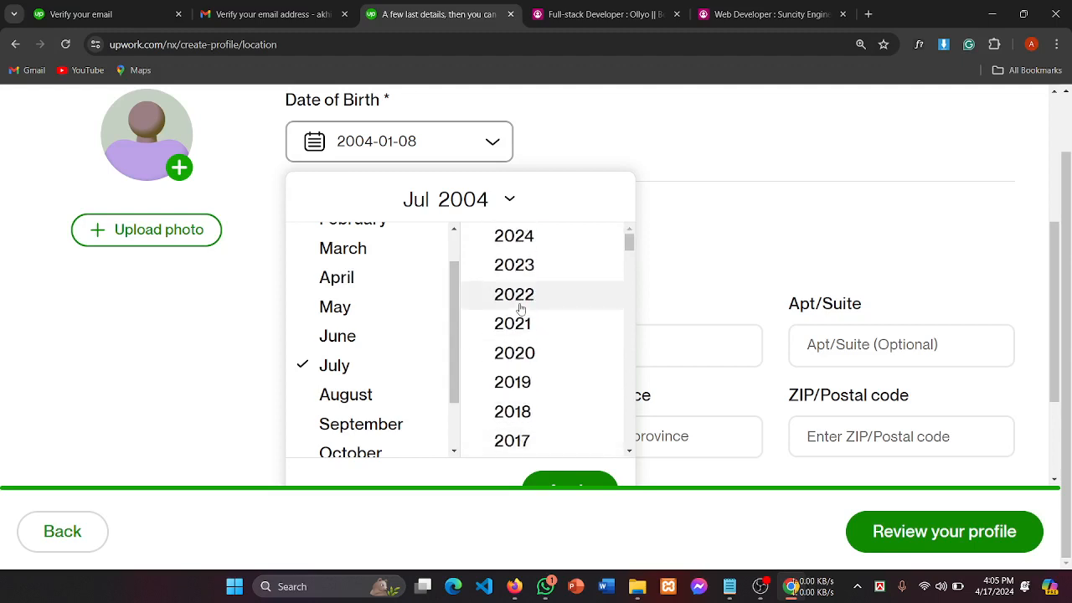
{"action": "scroll", "coordinate": [521, 309], "scroll_direction": "down", "scroll_amount": 6}
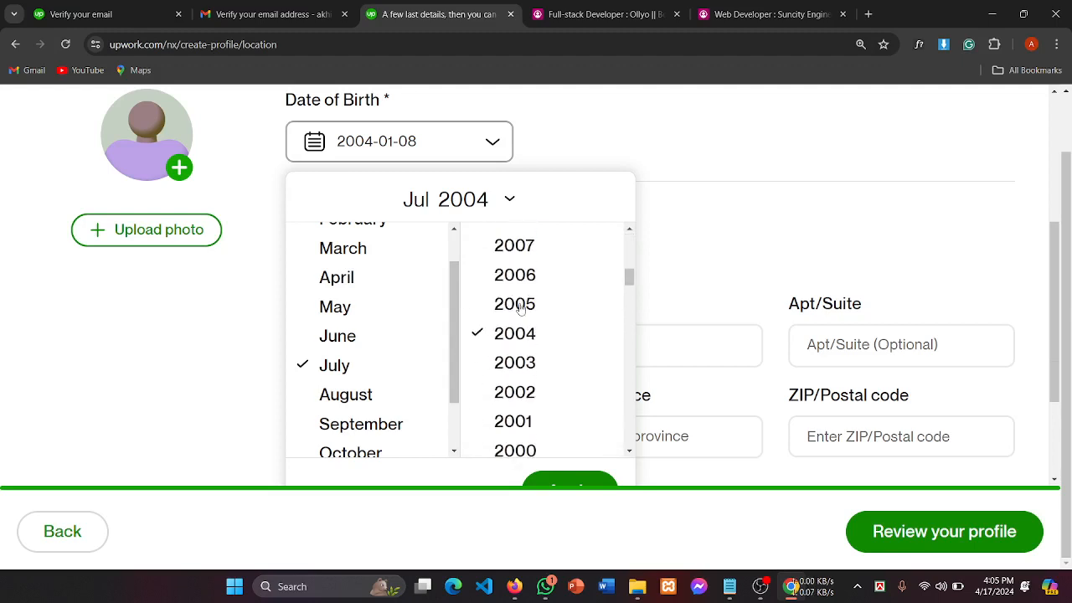
{"action": "scroll", "coordinate": [520, 309], "scroll_direction": "down", "scroll_amount": 4}
{"action": "left_click", "coordinate": [528, 317]}
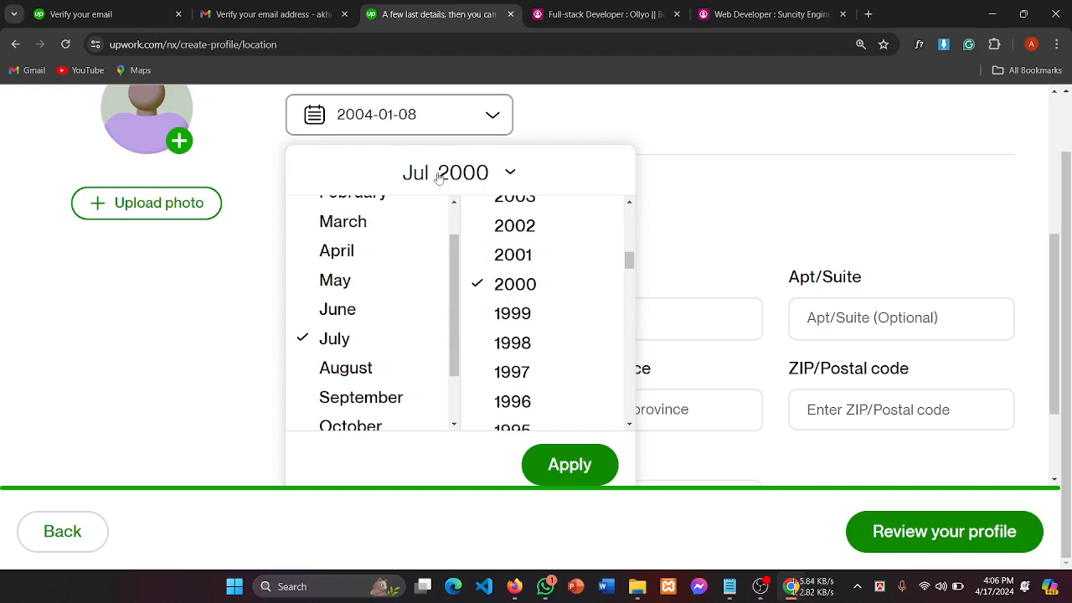
{"action": "left_click", "coordinate": [469, 174]}
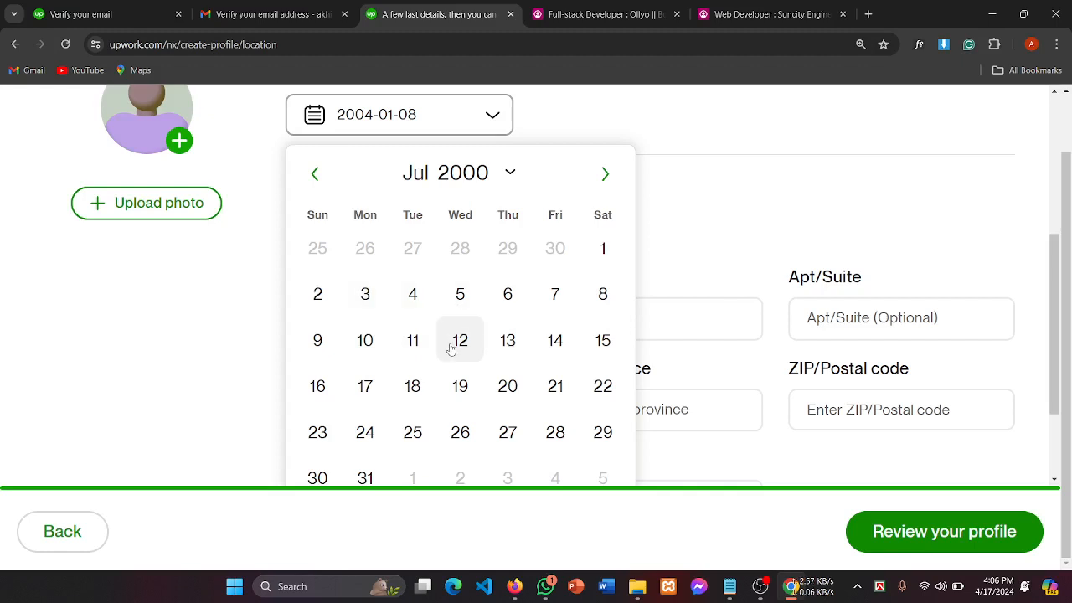
{"action": "left_click", "coordinate": [603, 300]}
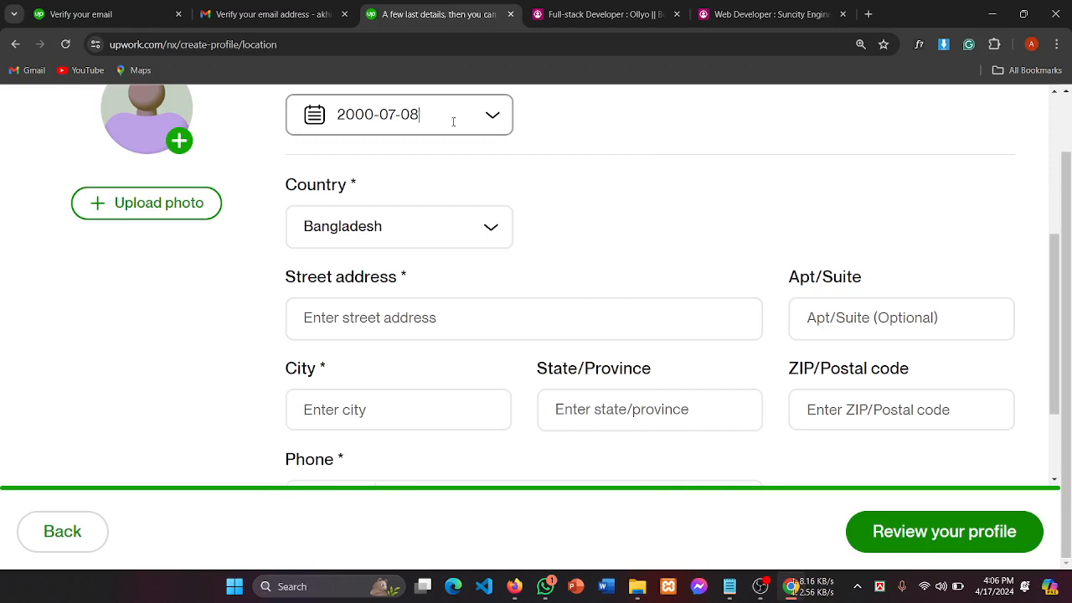
{"action": "scroll", "coordinate": [453, 122], "scroll_direction": "up", "scroll_amount": 1}
{"action": "triple_click", "coordinate": [451, 202]}
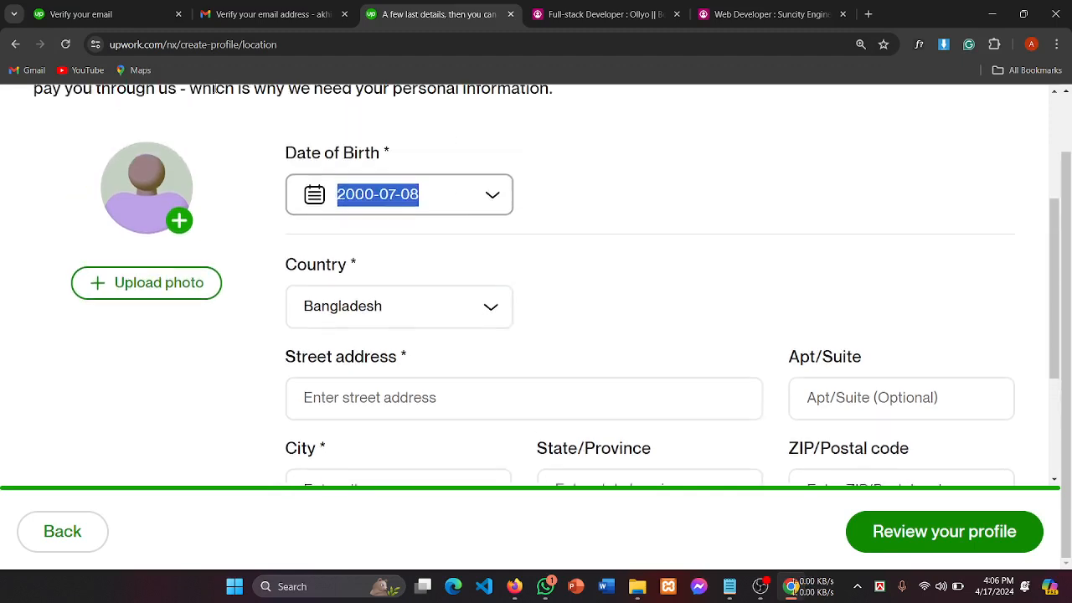
{"action": "left_click", "coordinate": [444, 194]}
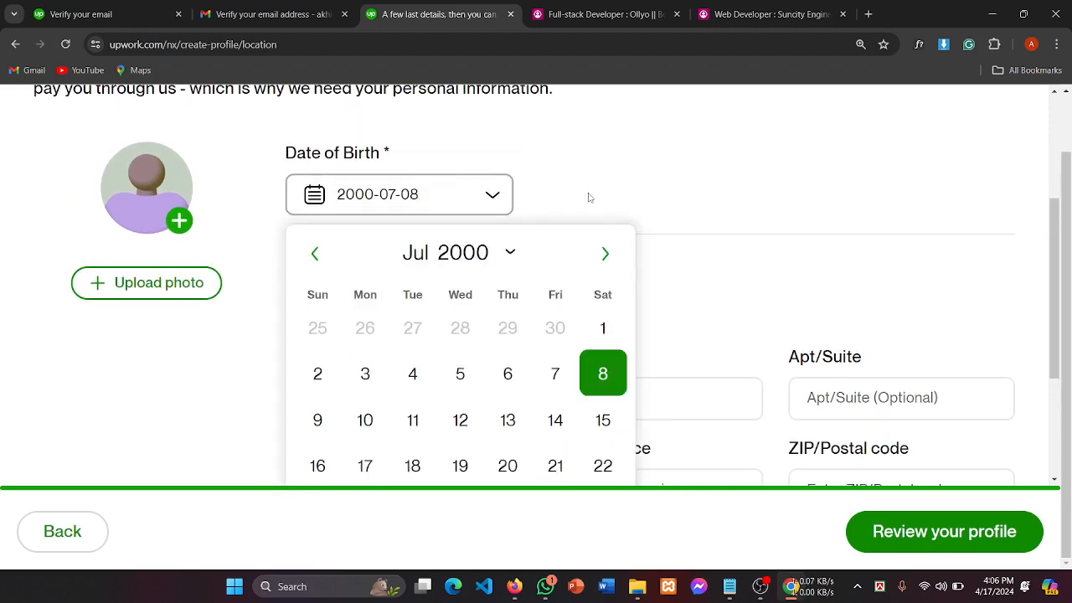
{"action": "scroll", "coordinate": [608, 193], "scroll_direction": "down", "scroll_amount": 1}
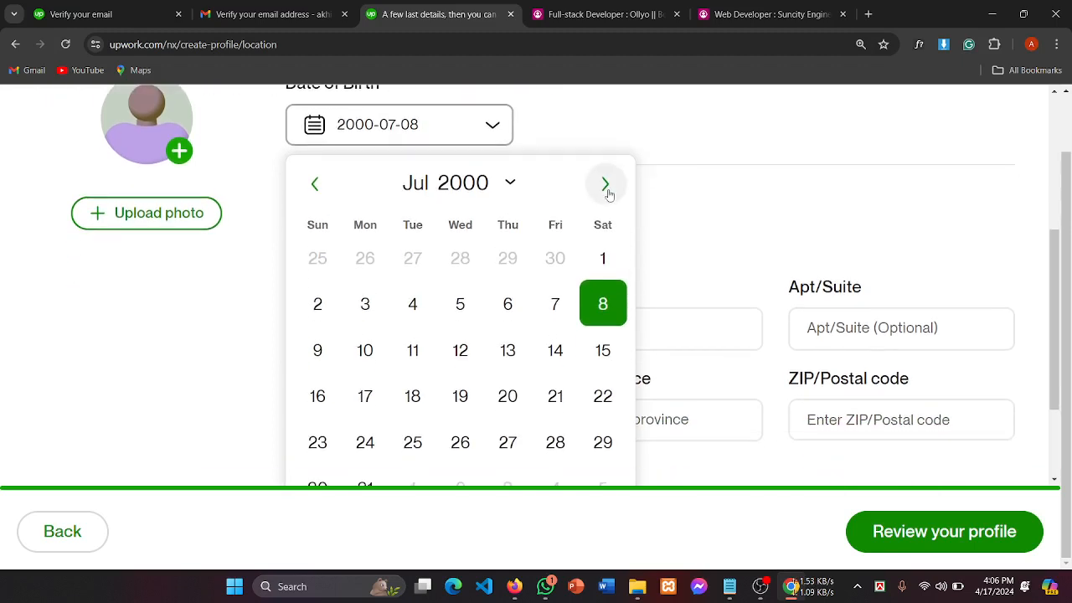
{"action": "left_click", "coordinate": [248, 263]}
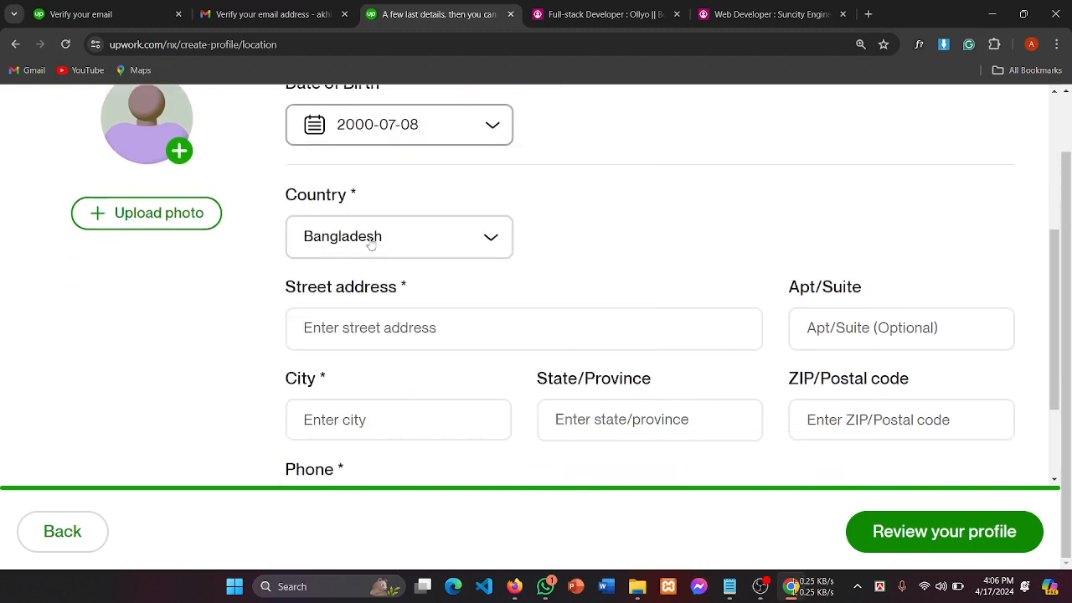
{"action": "scroll", "coordinate": [371, 243], "scroll_direction": "down", "scroll_amount": 1}
{"action": "left_click_drag", "start_coordinate": [297, 222], "coordinate": [407, 220]}
{"action": "left_click", "coordinate": [462, 220]}
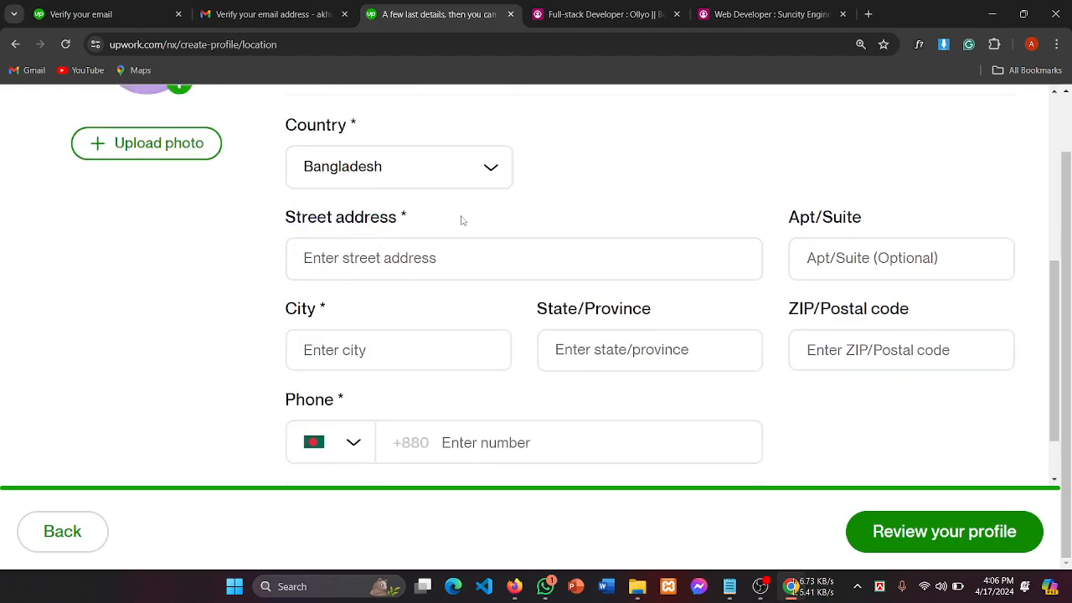
Step: Put the cursor in the empty Street address field of the location form
{"action": "left_click", "coordinate": [409, 262]}
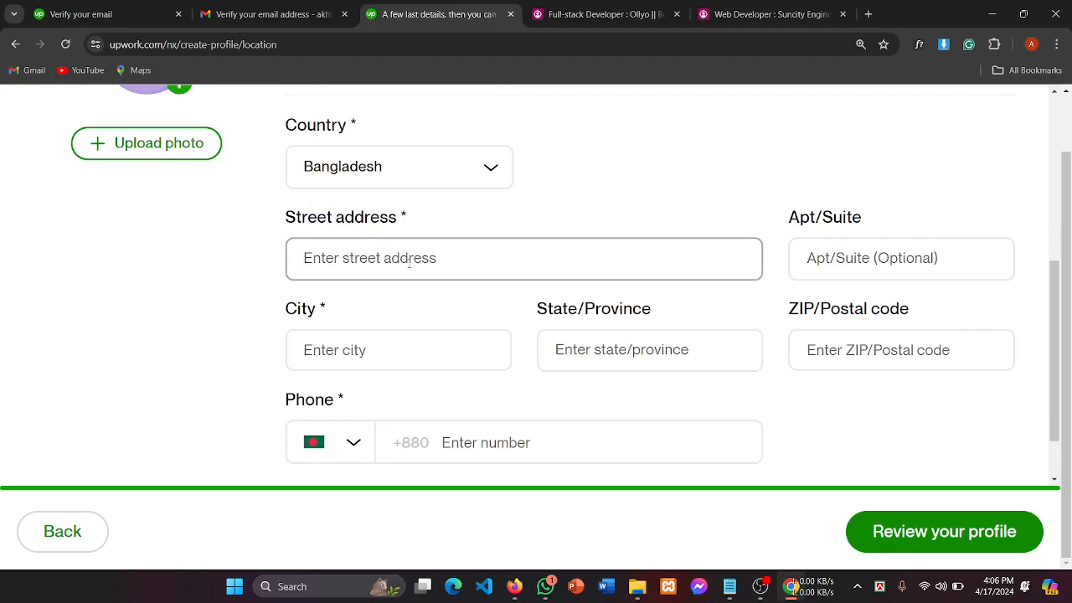
{"action": "scroll", "coordinate": [410, 261], "scroll_direction": "up", "scroll_amount": 3}
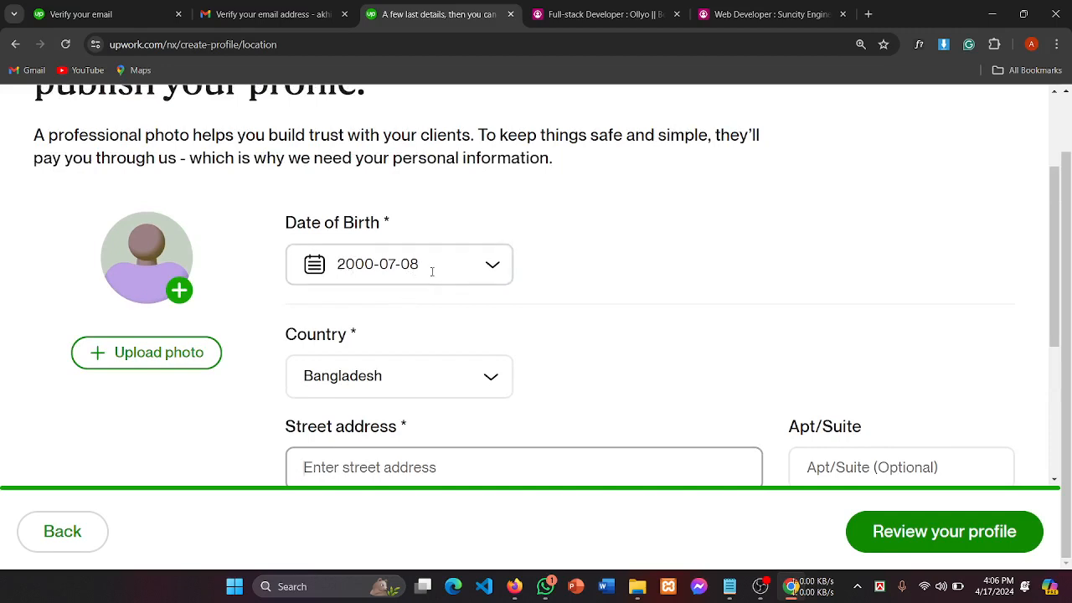
{"action": "scroll", "coordinate": [374, 293], "scroll_direction": "down", "scroll_amount": 3}
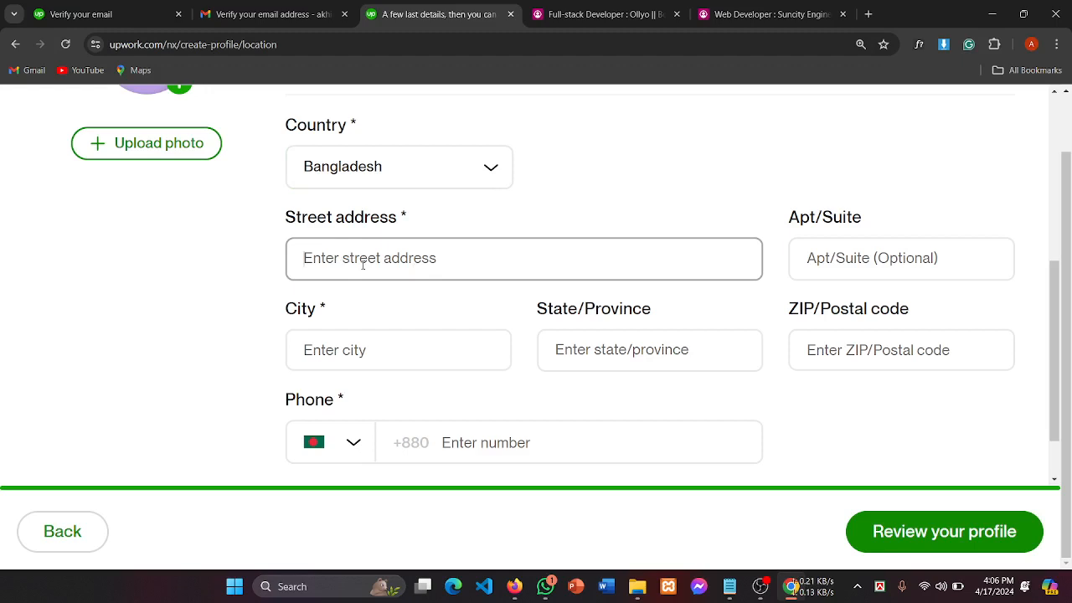
{"action": "left_click", "coordinate": [353, 350]}
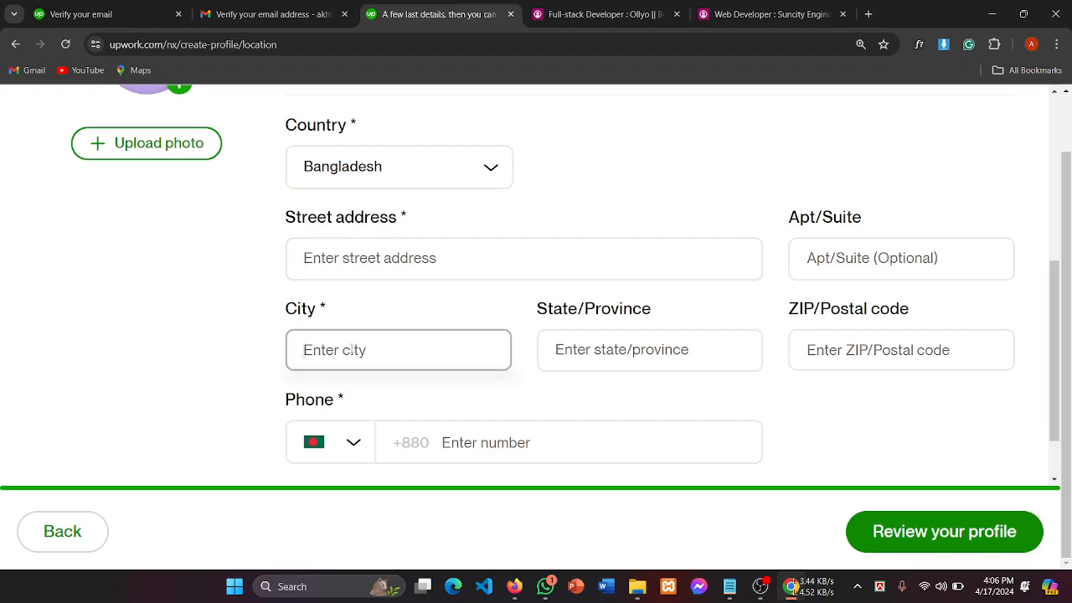
{"action": "left_click", "coordinate": [316, 260]}
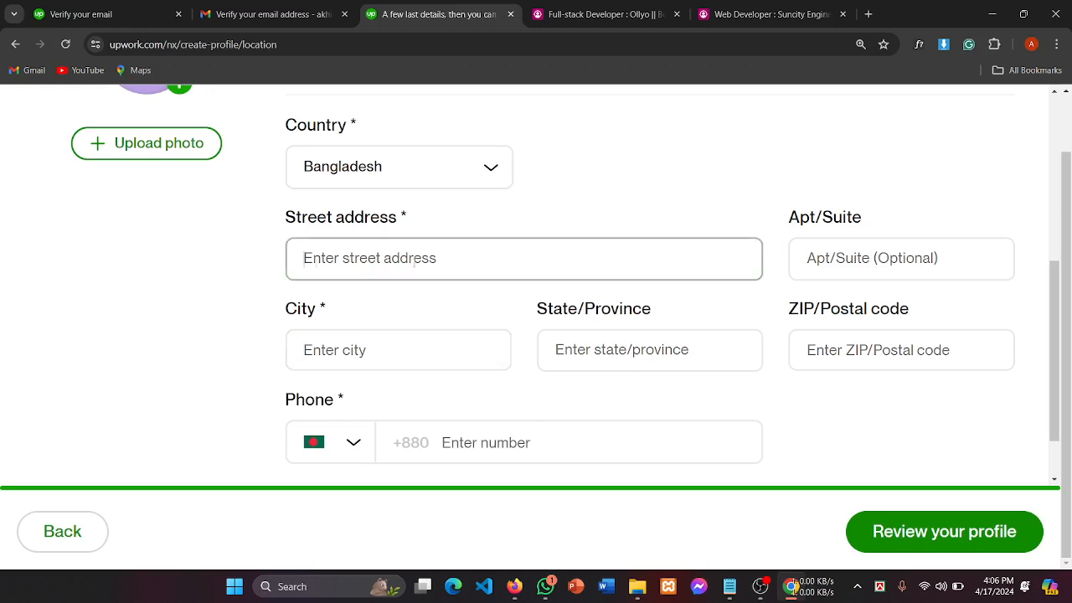
{"action": "left_click", "coordinate": [791, 250]}
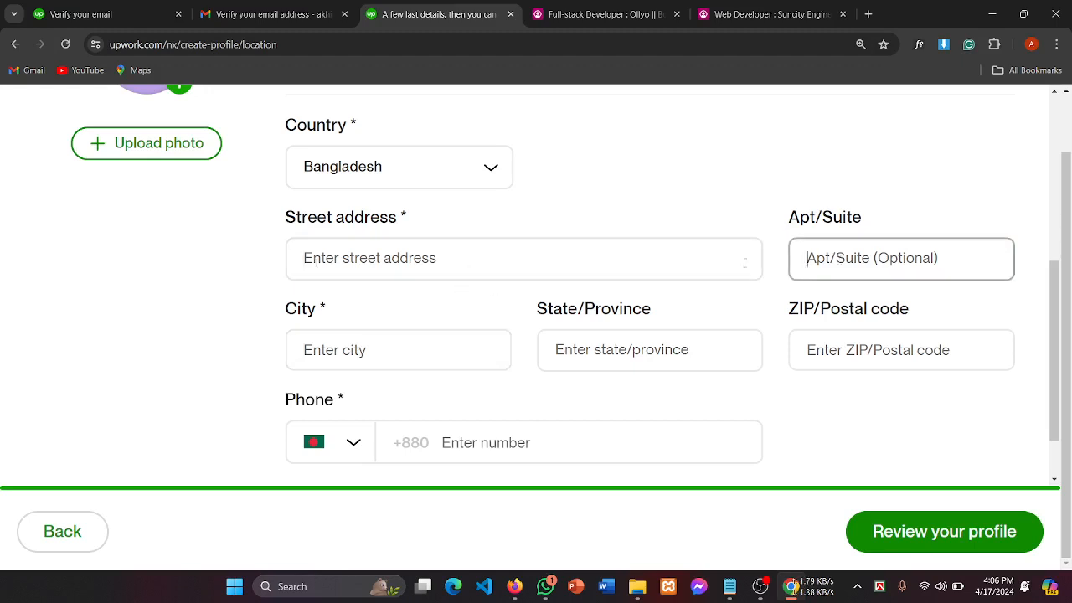
{"action": "left_click", "coordinate": [464, 266]}
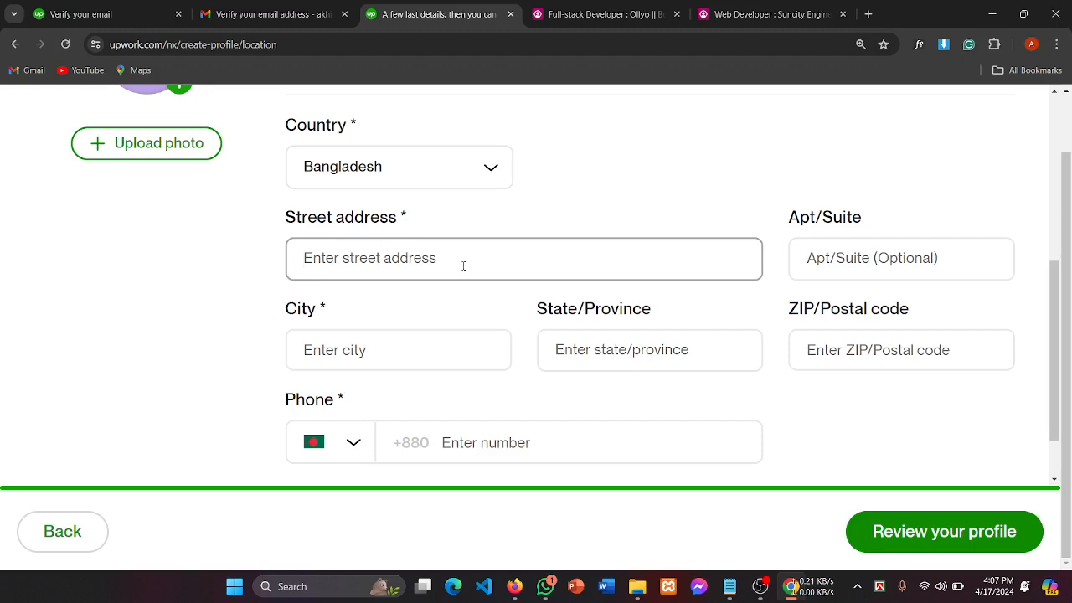
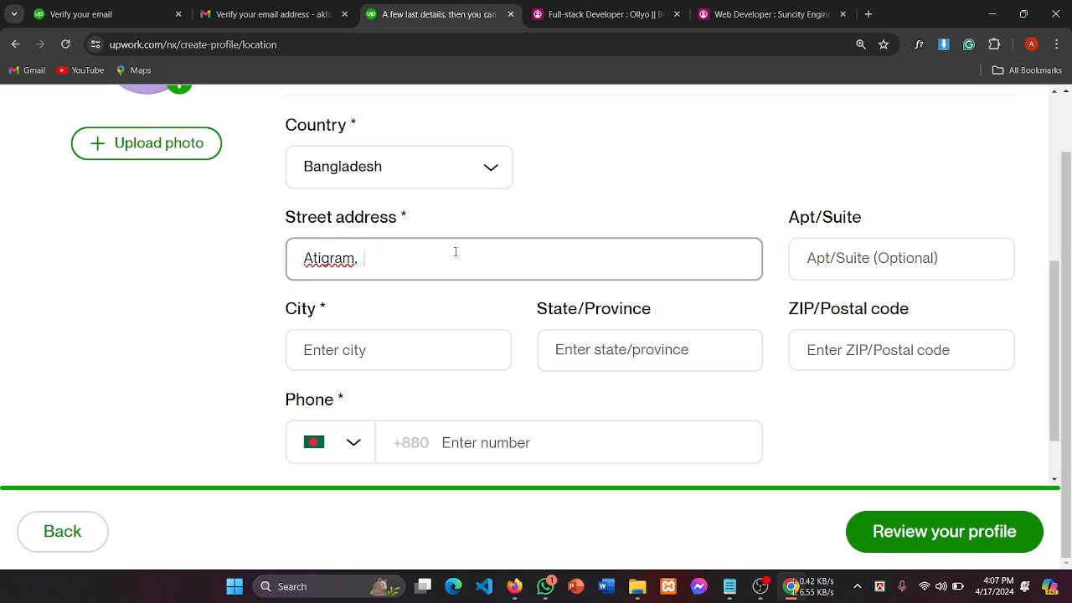
{"action": "left_click", "coordinate": [761, 587]}
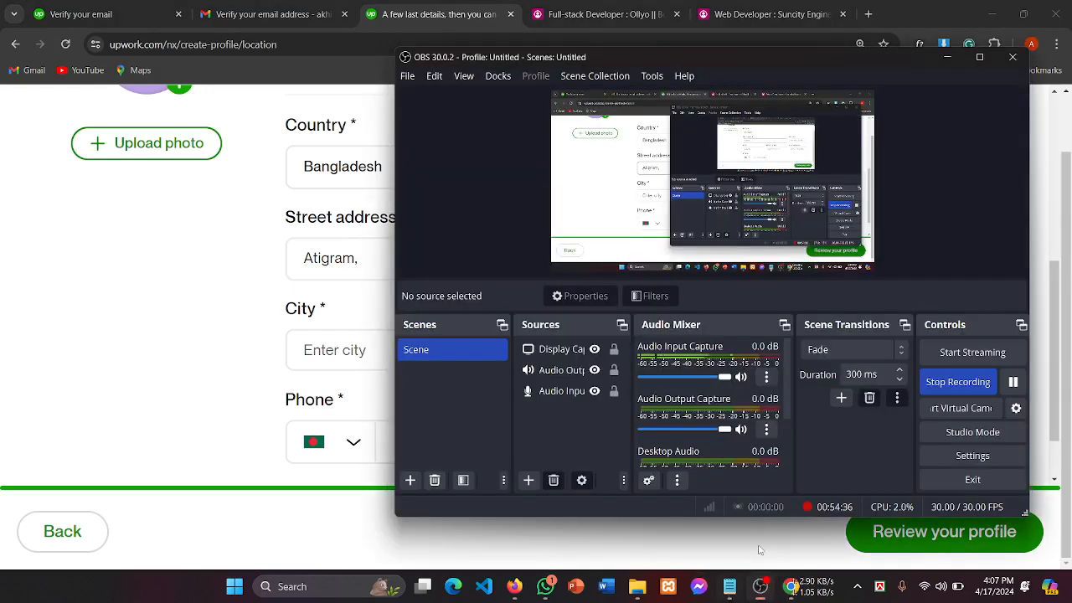
{"action": "left_click", "coordinate": [371, 262]}
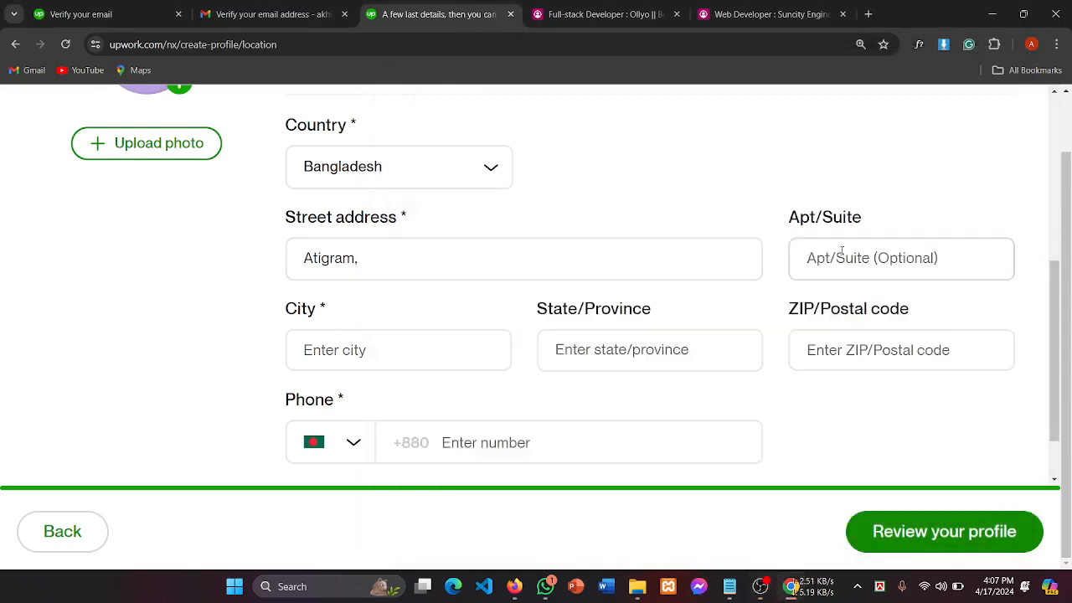
{"action": "triple_click", "coordinate": [793, 216]}
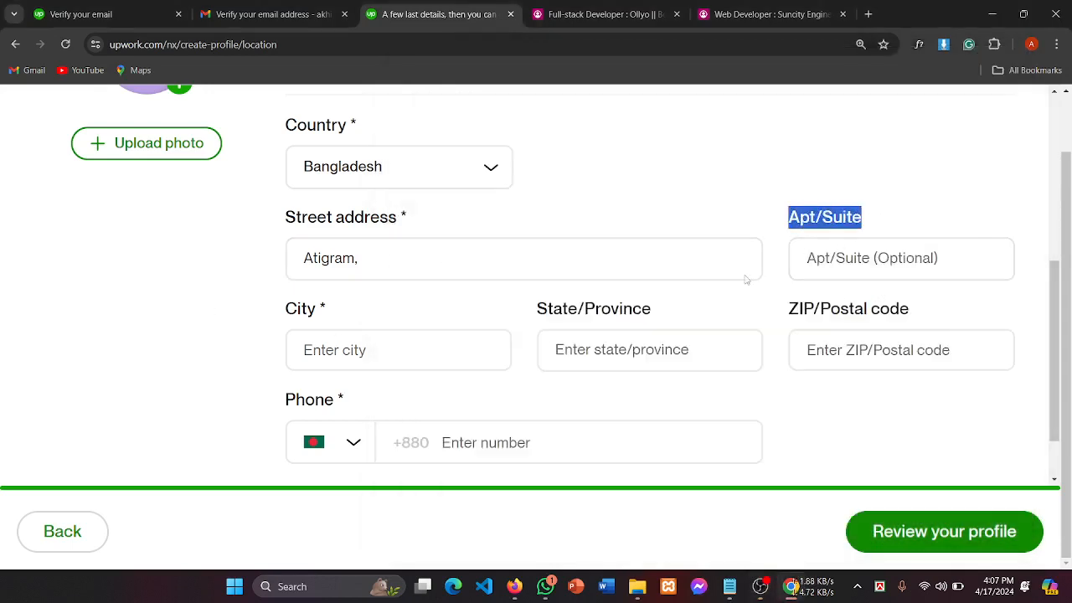
{"action": "left_click", "coordinate": [381, 350]}
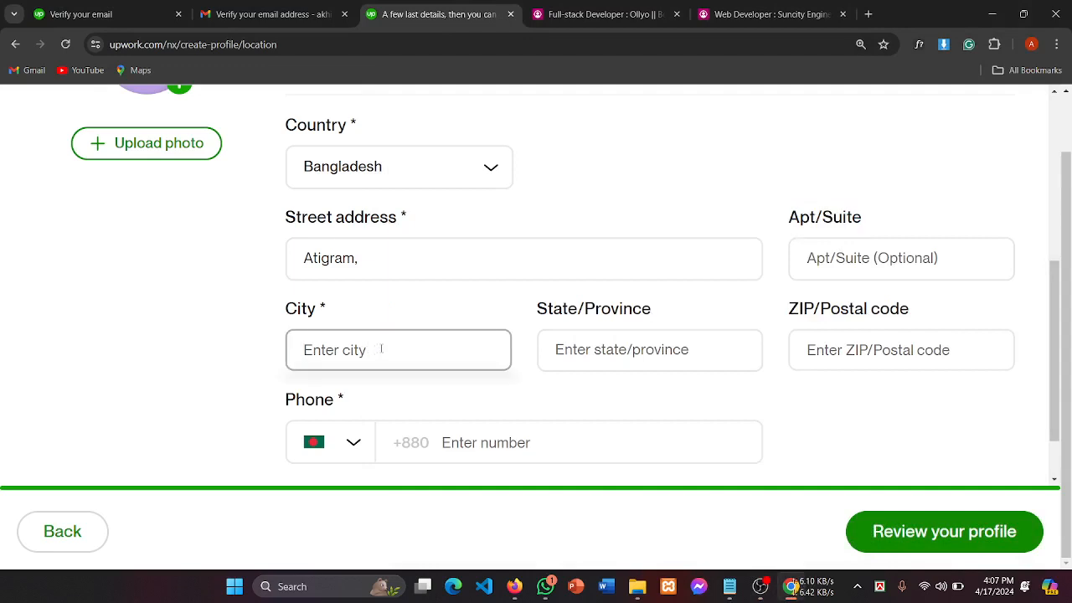
Step: Enter Manikganj as both the City and the State/Province
{"action": "type", "text": "ma"}
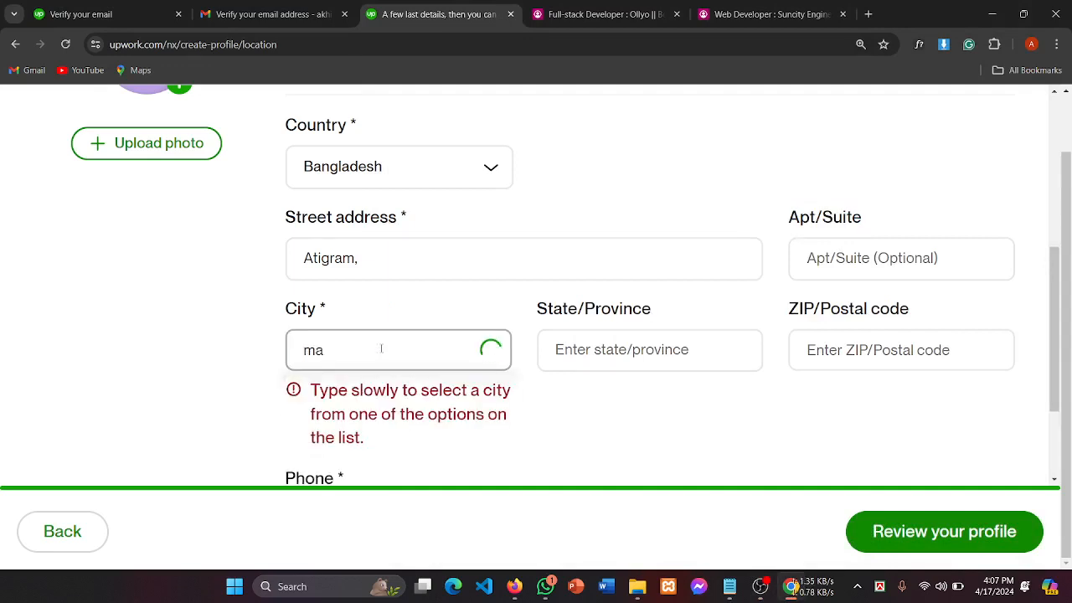
{"action": "key", "text": "BackSpace"}
{"action": "key", "text": "BackSpace"}
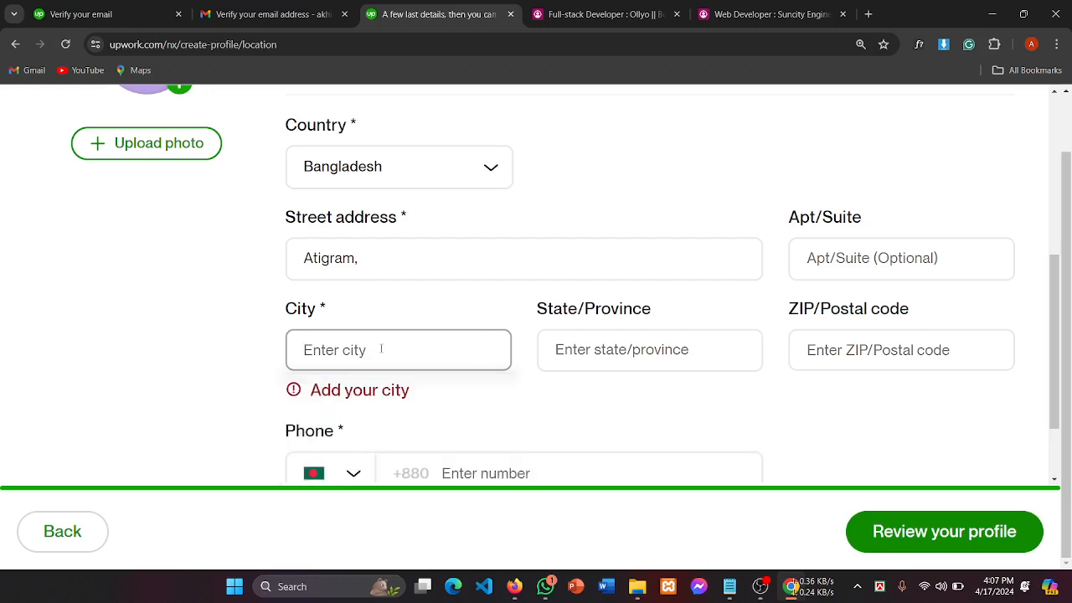
{"action": "type", "text": "Manik"}
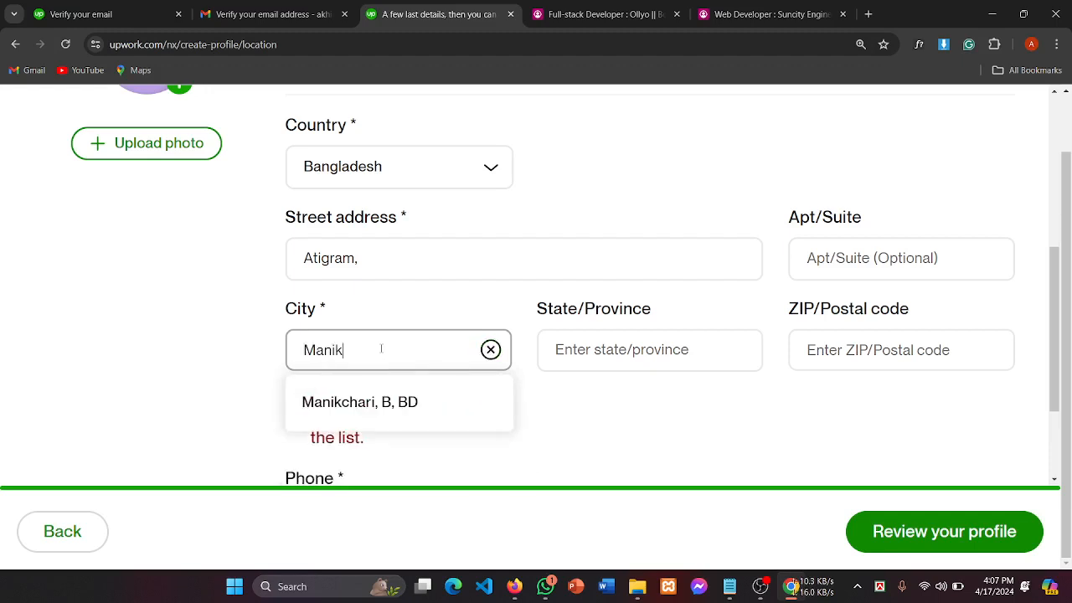
{"action": "type", "text": "ganj"}
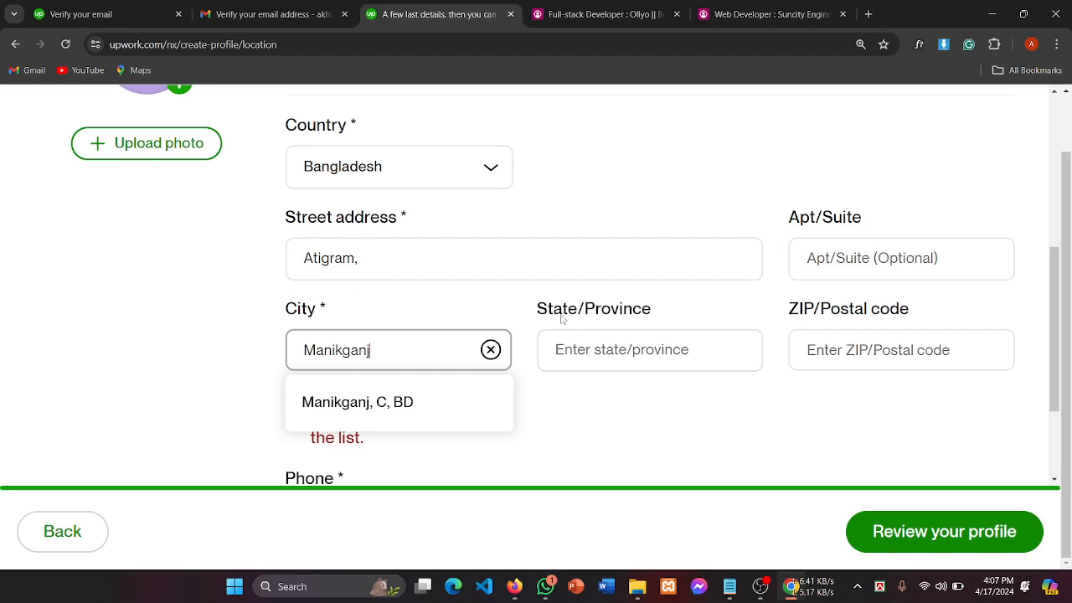
{"action": "left_click_drag", "start_coordinate": [537, 311], "coordinate": [653, 311]}
{"action": "left_click", "coordinate": [598, 362]}
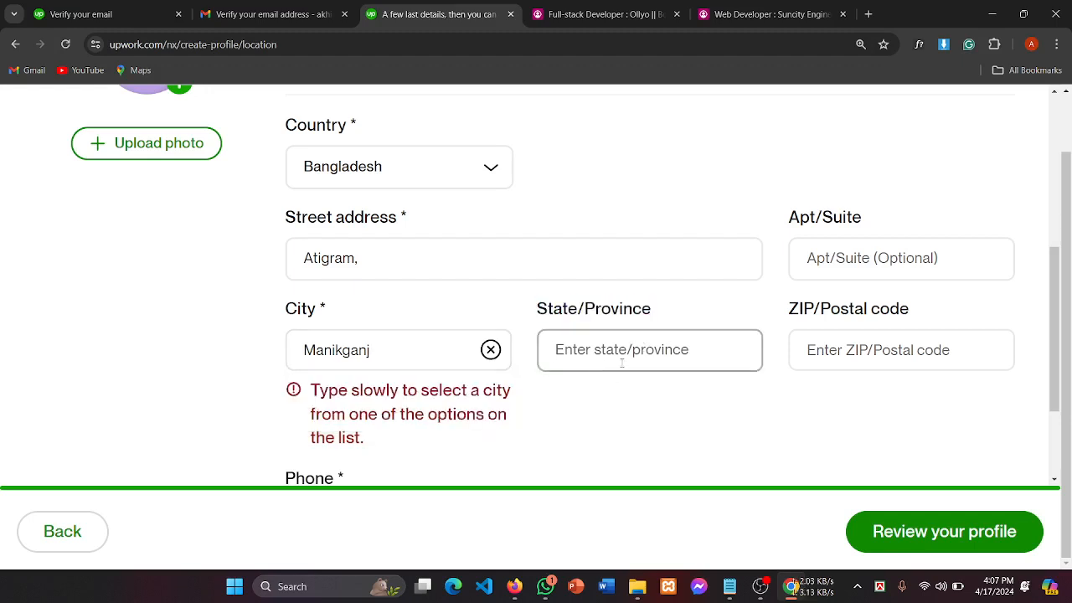
{"action": "type", "text": "Ma"}
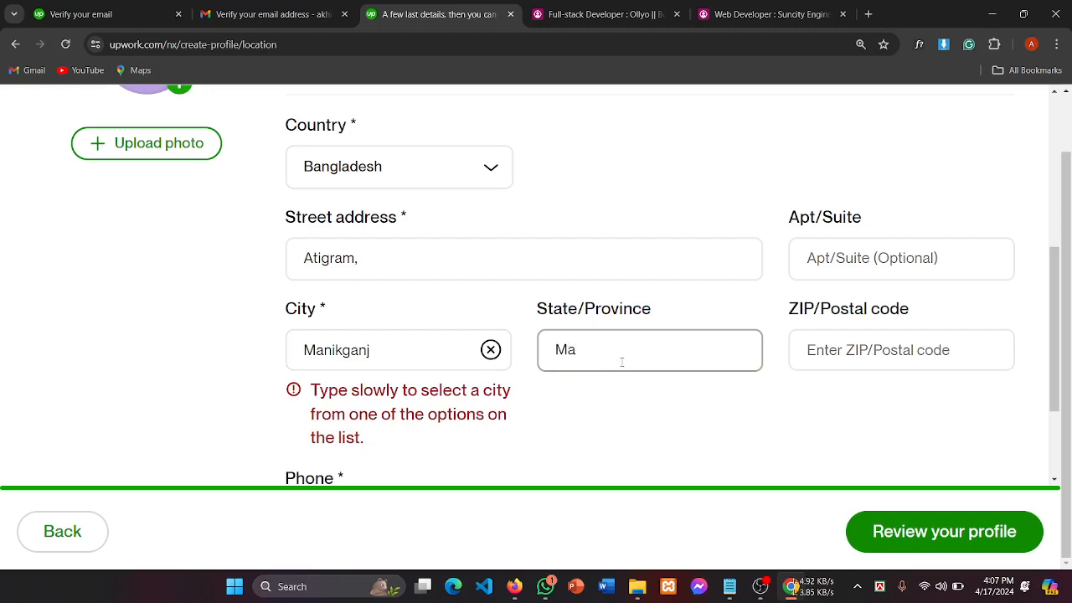
{"action": "type", "text": "nikgang"}
{"action": "key", "text": "BackSpace"}
{"action": "type", "text": "j"}
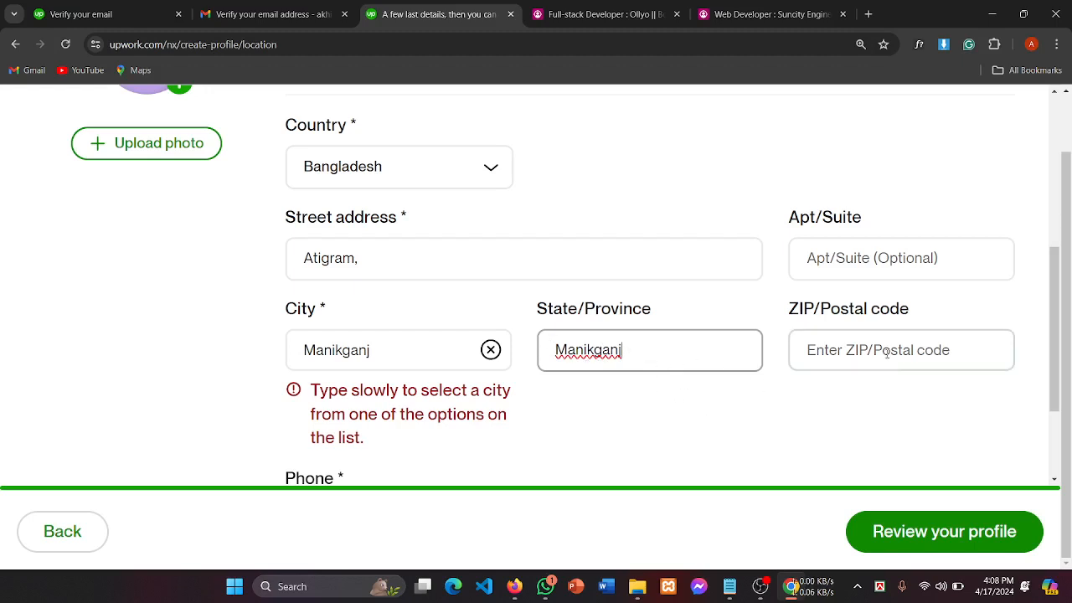
Step: Enter 1820 as the ZIP/Postal code and dismiss the autofill suggestions
{"action": "left_click", "coordinate": [858, 352]}
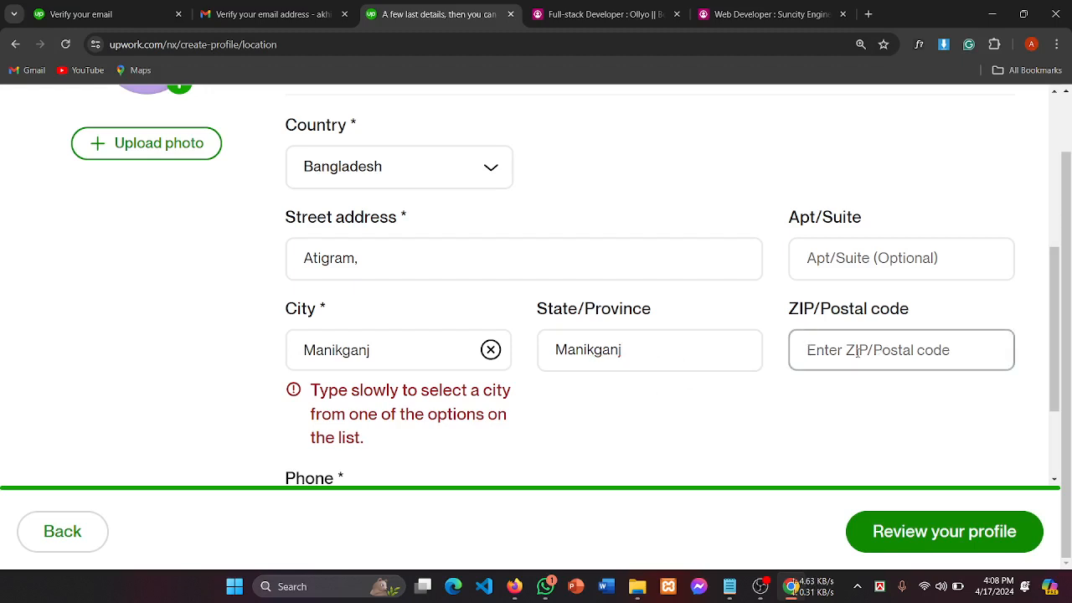
{"action": "type", "text": "1820"}
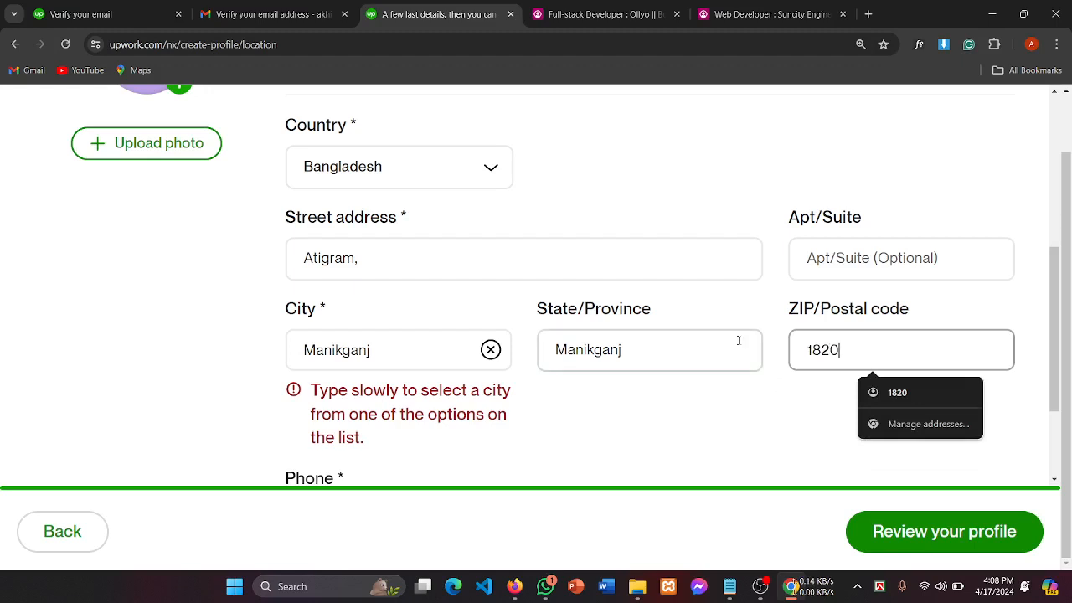
{"action": "scroll", "coordinate": [739, 340], "scroll_direction": "down", "scroll_amount": 3}
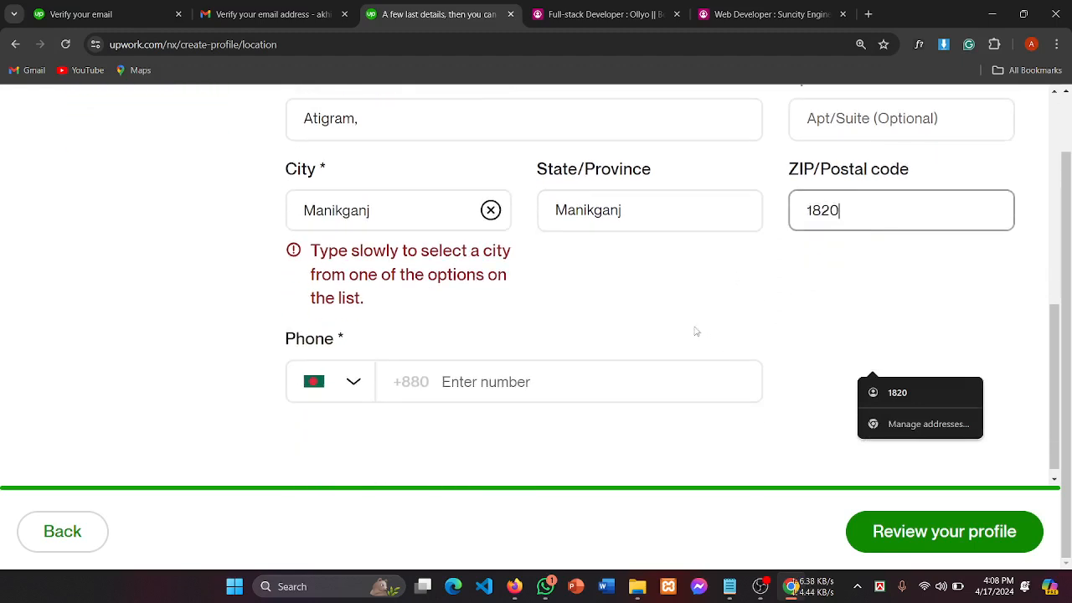
{"action": "left_click_drag", "start_coordinate": [363, 251], "coordinate": [517, 261]}
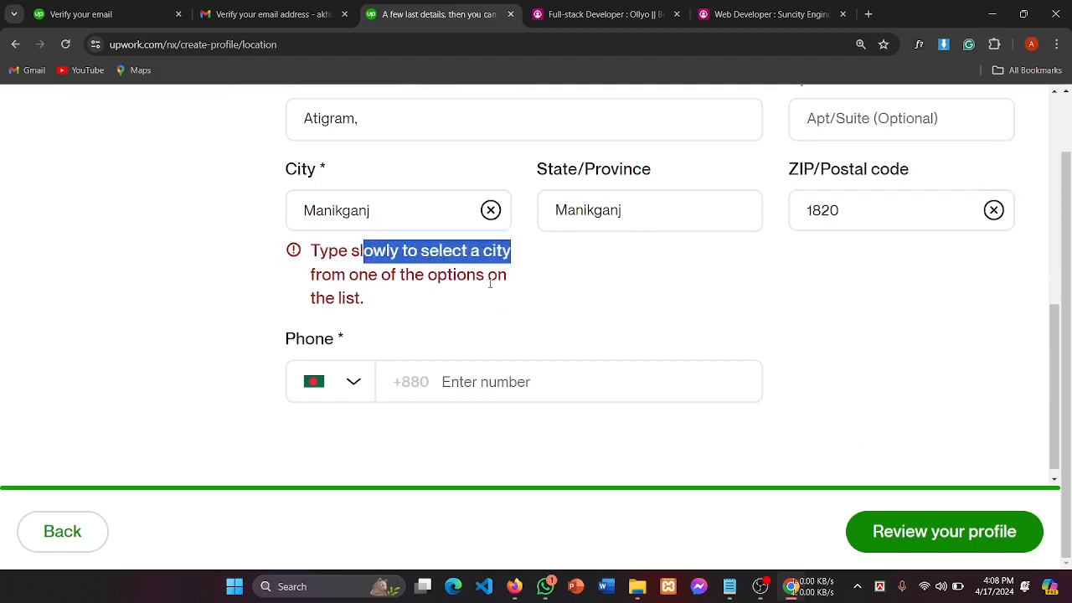
{"action": "left_click_drag", "start_coordinate": [317, 307], "coordinate": [431, 310]}
{"action": "left_click", "coordinate": [433, 315]}
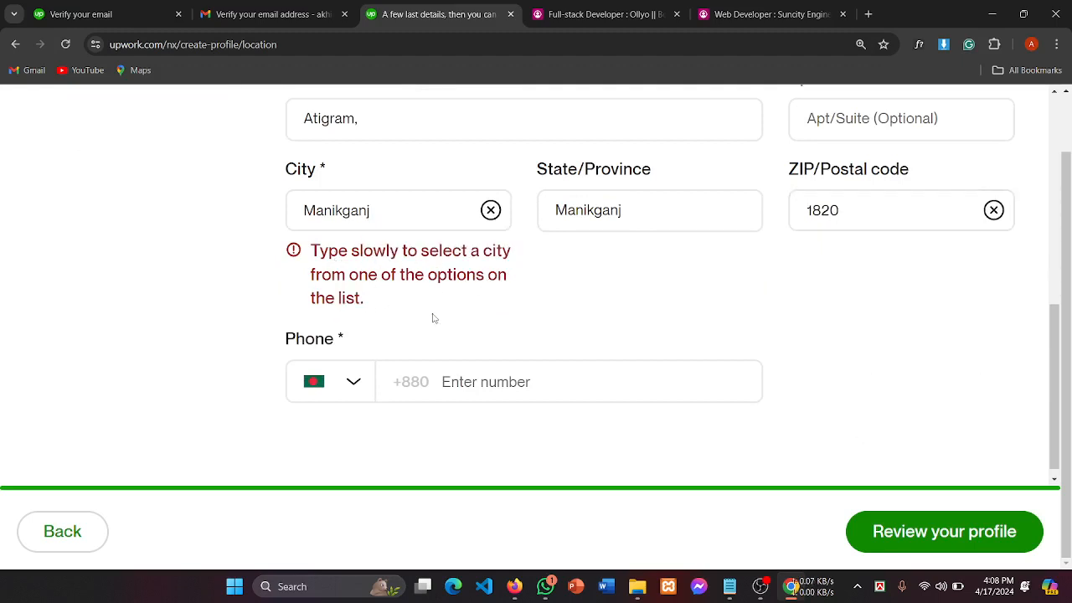
{"action": "scroll", "coordinate": [433, 335], "scroll_direction": "up", "scroll_amount": 1}
{"action": "scroll", "coordinate": [433, 335], "scroll_direction": "up", "scroll_amount": 1}
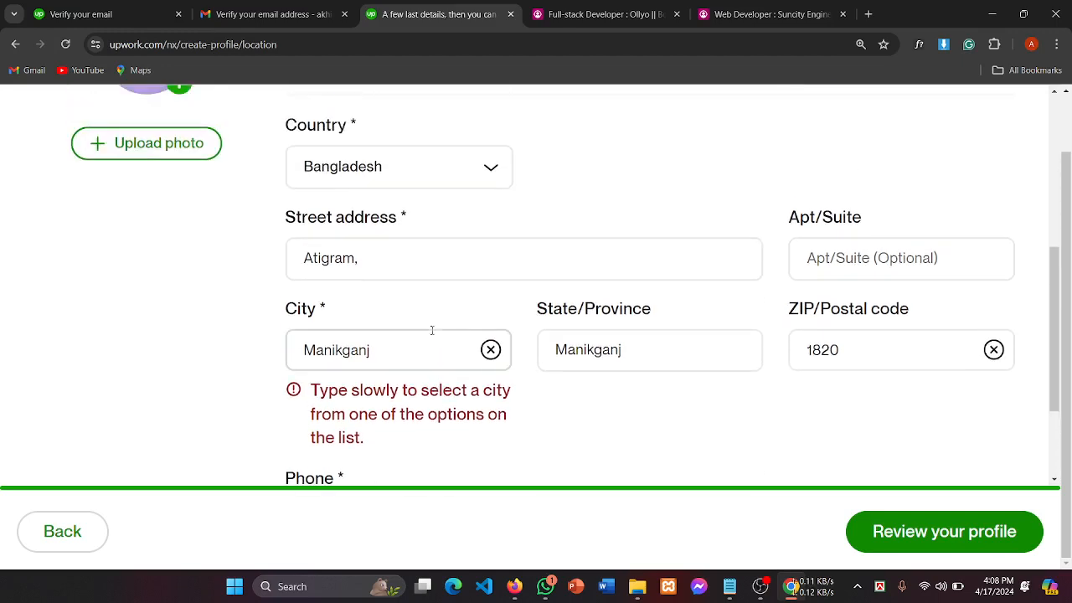
Step: Re-enter the city and pick 'Manikganj, C, BD' from the suggested places
{"action": "left_click", "coordinate": [491, 350]}
{"action": "scroll", "coordinate": [397, 351], "scroll_direction": "down", "scroll_amount": 1}
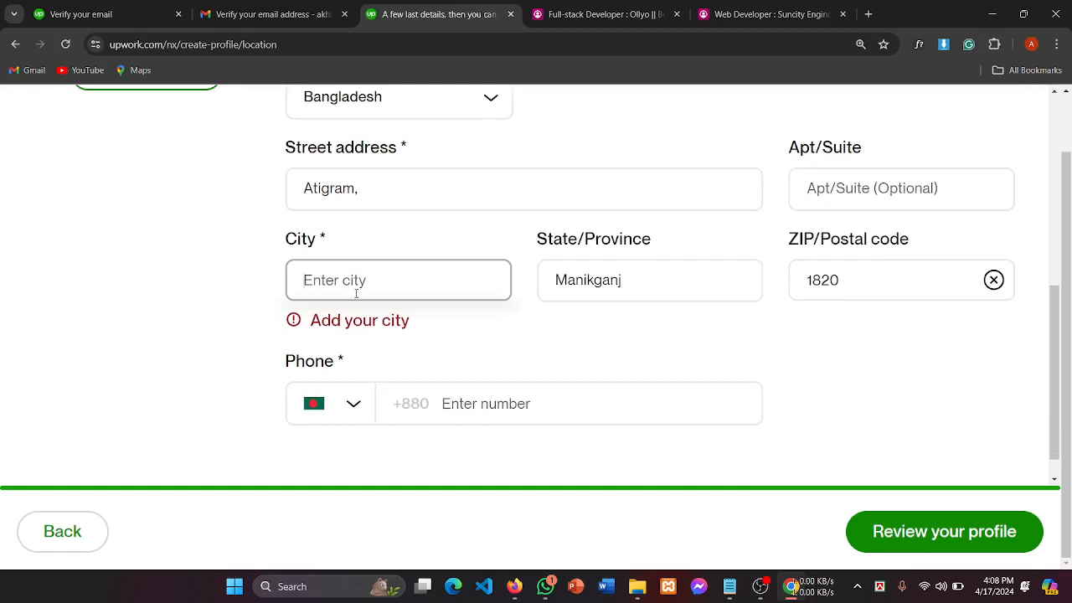
{"action": "type", "text": "m"}
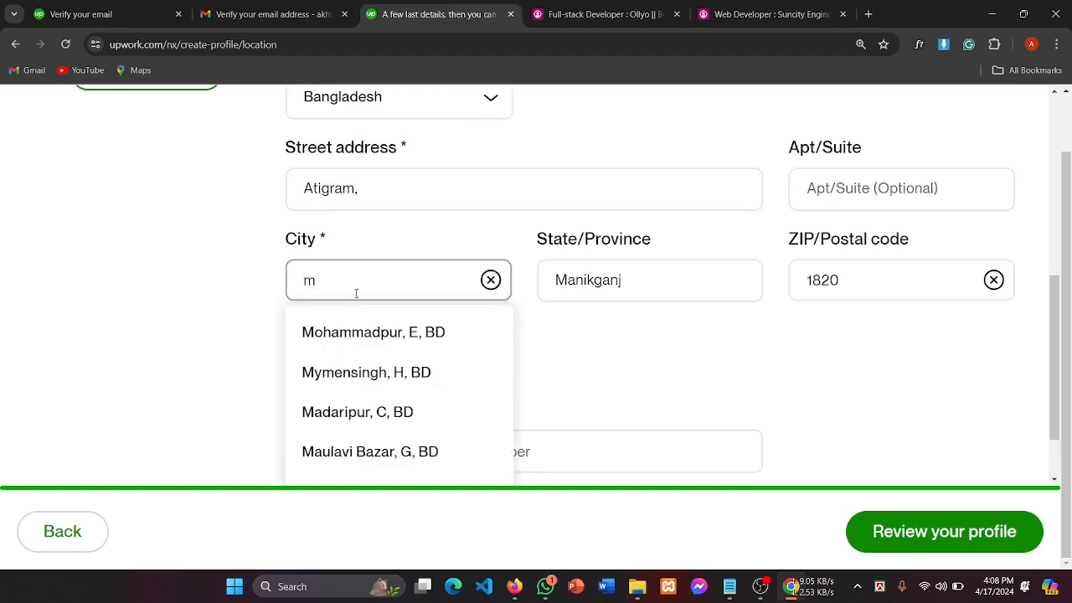
{"action": "type", "text": "ani"}
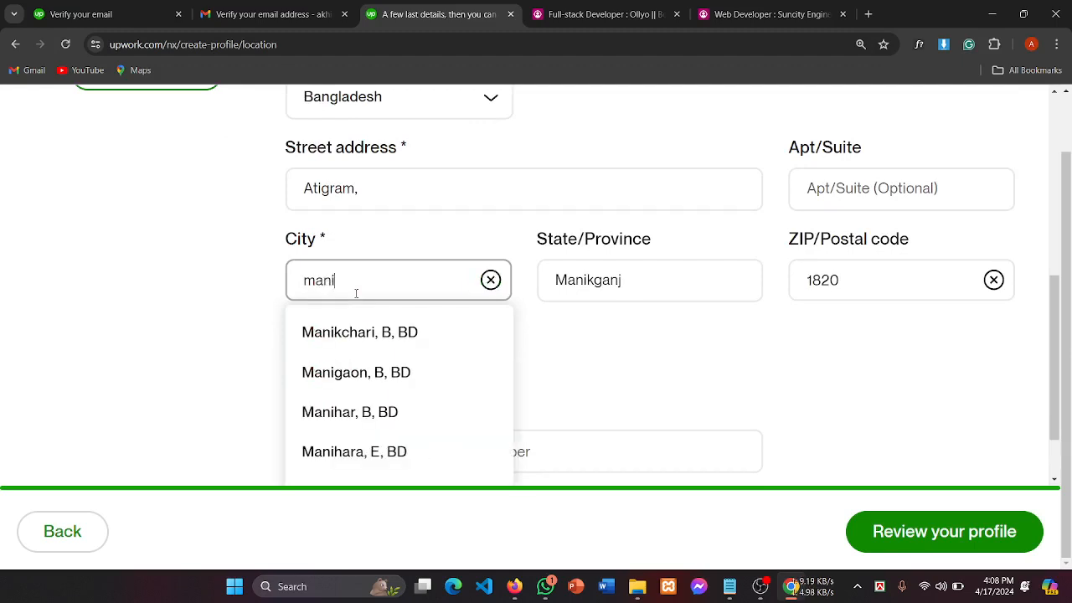
{"action": "type", "text": "k"}
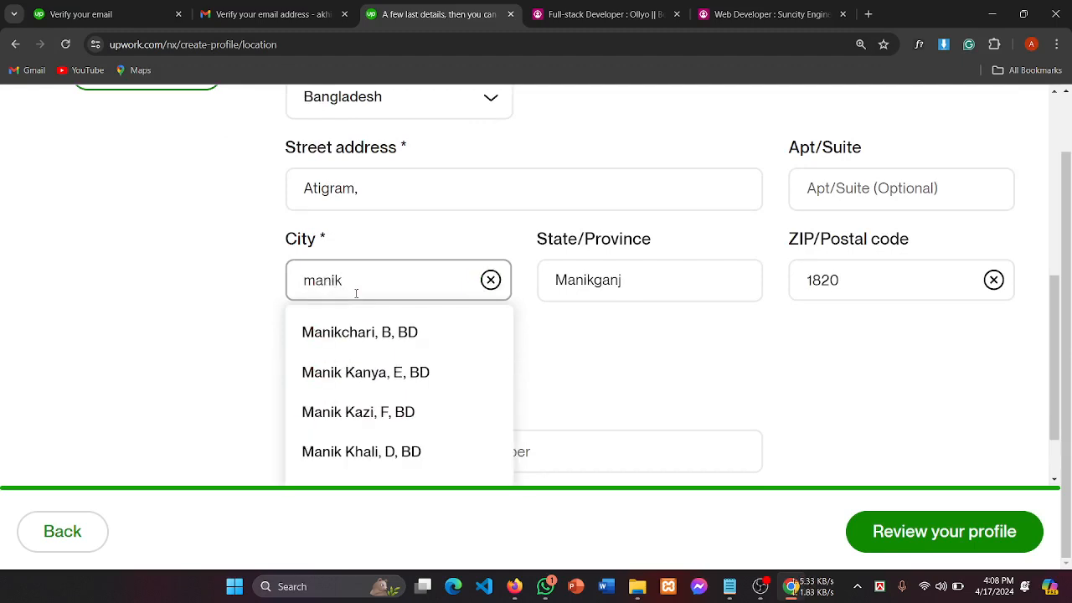
{"action": "scroll", "coordinate": [358, 411], "scroll_direction": "down", "scroll_amount": 1}
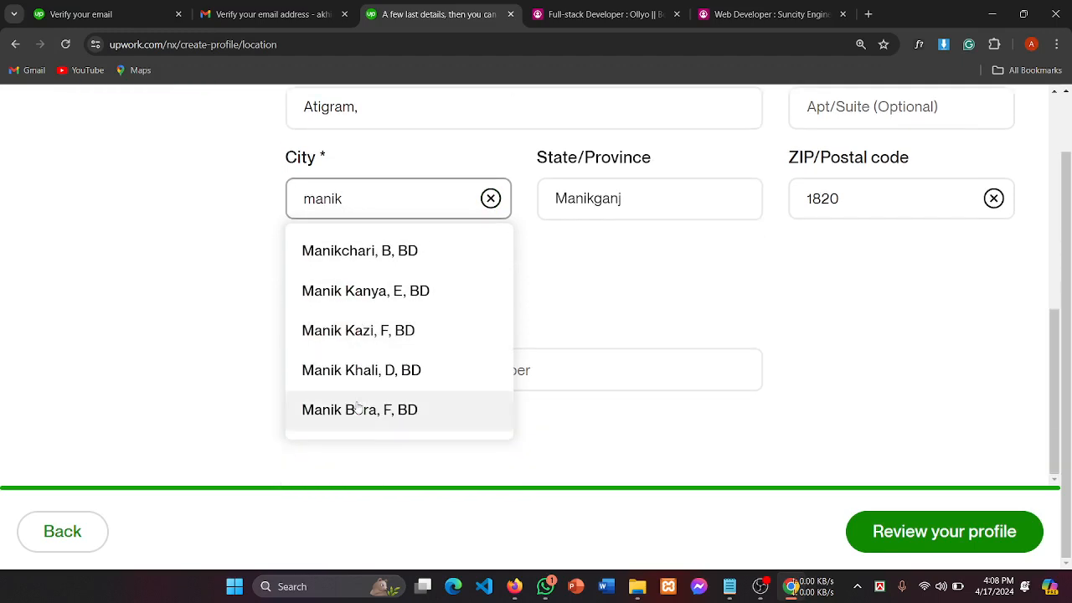
{"action": "scroll", "coordinate": [356, 373], "scroll_direction": "up", "scroll_amount": 3}
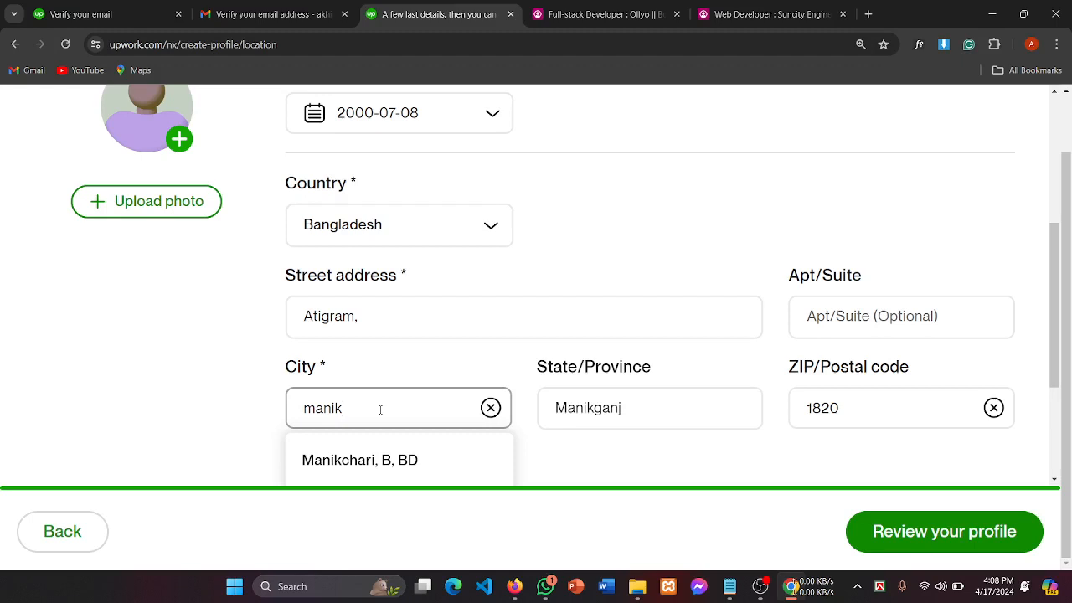
{"action": "key", "text": "BackSpace"}
{"action": "key", "text": "BackSpace"}
{"action": "key", "text": "BackSpace"}
{"action": "key", "text": "BackSpace"}
{"action": "key", "text": "BackSpace"}
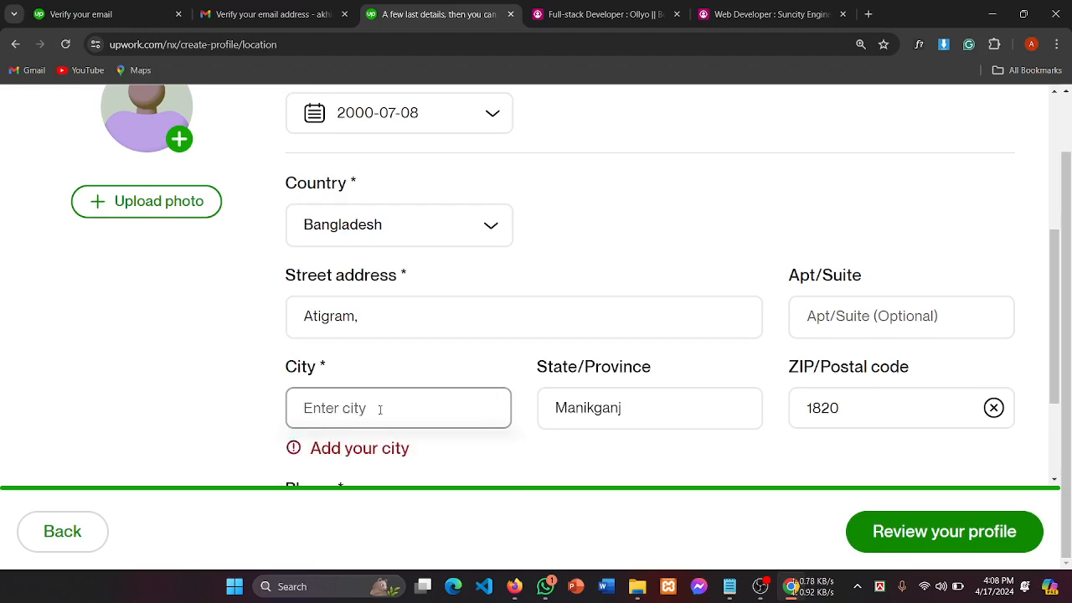
{"action": "type", "text": "Mani"}
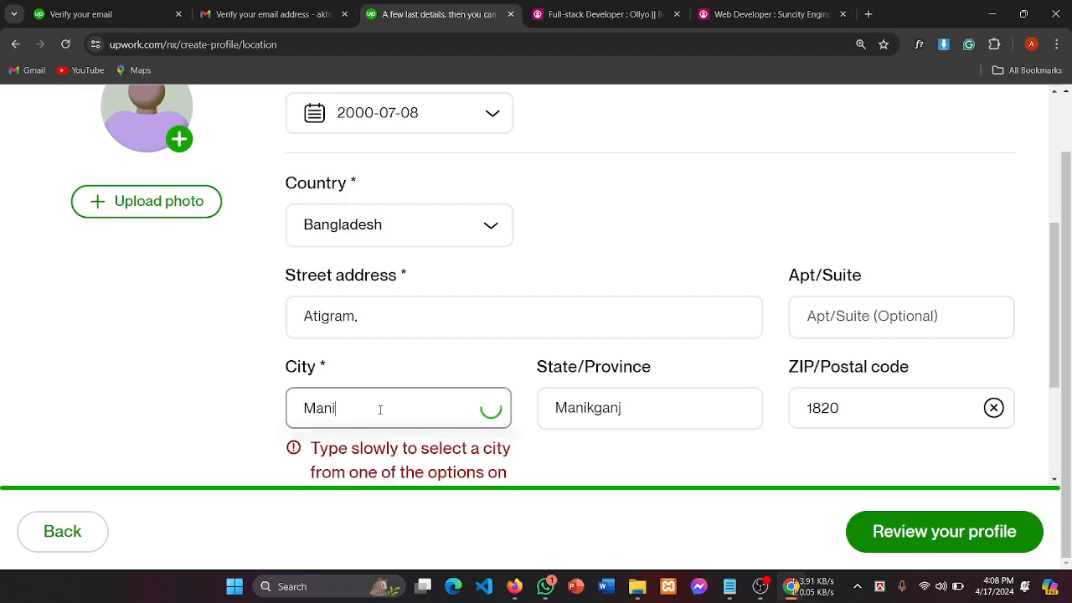
{"action": "type", "text": "kgan"}
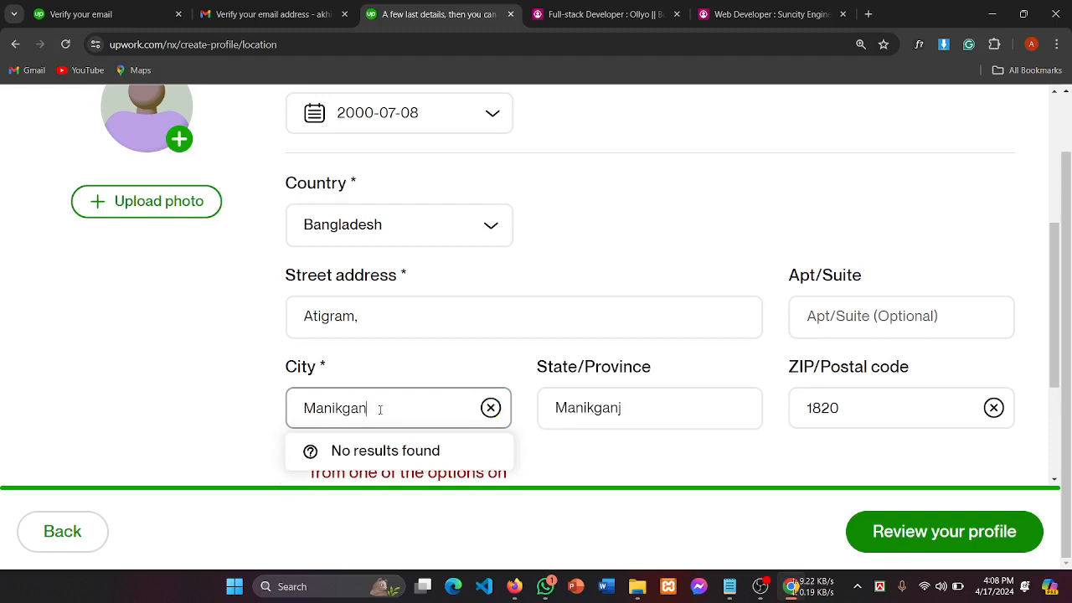
{"action": "type", "text": "j"}
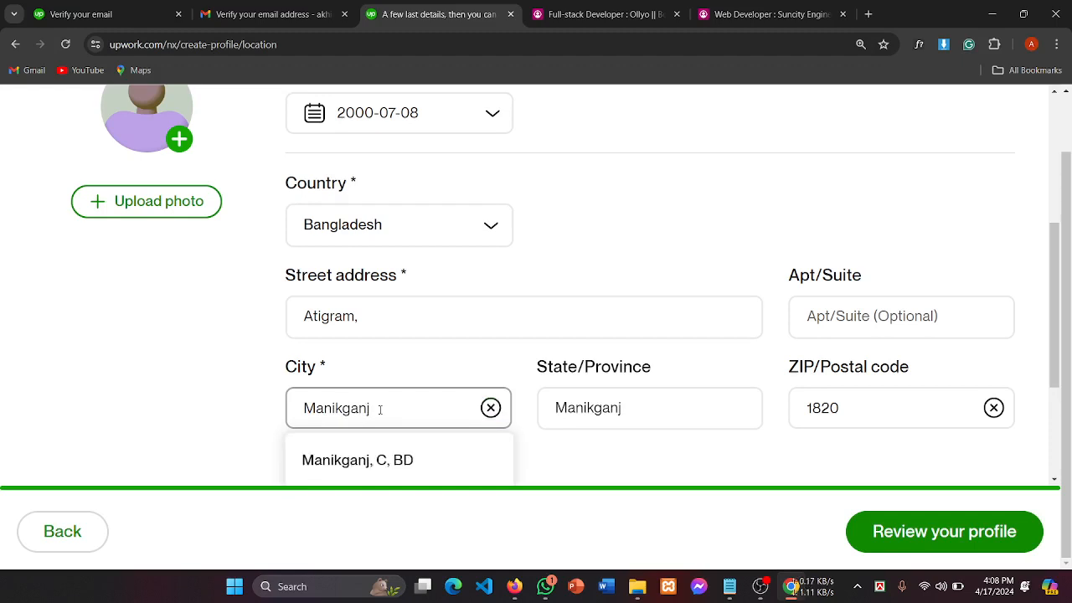
{"action": "scroll", "coordinate": [380, 409], "scroll_direction": "down", "scroll_amount": 2}
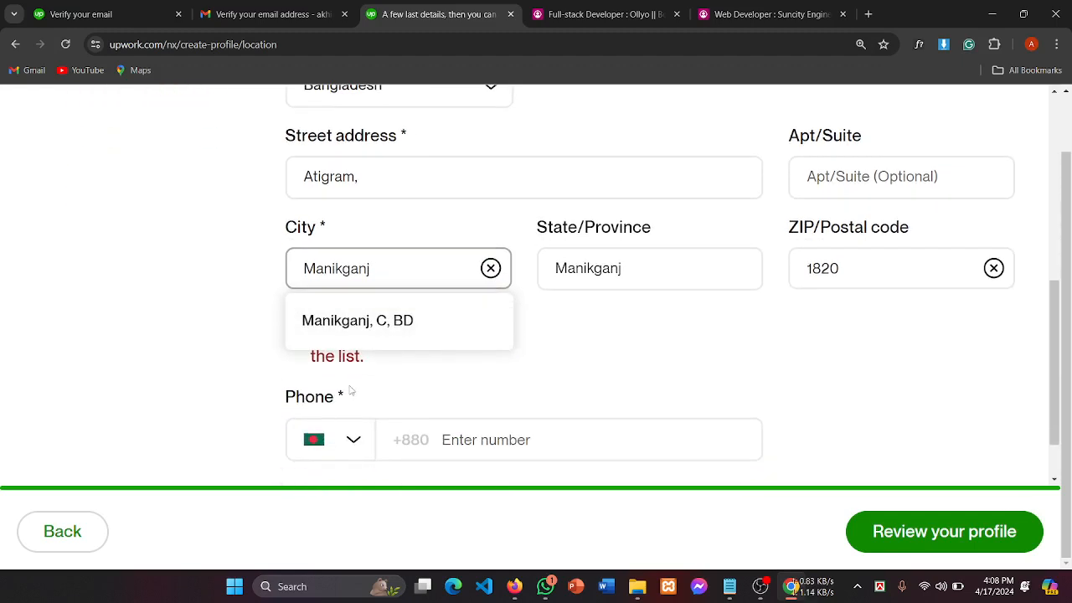
{"action": "left_click", "coordinate": [382, 336]}
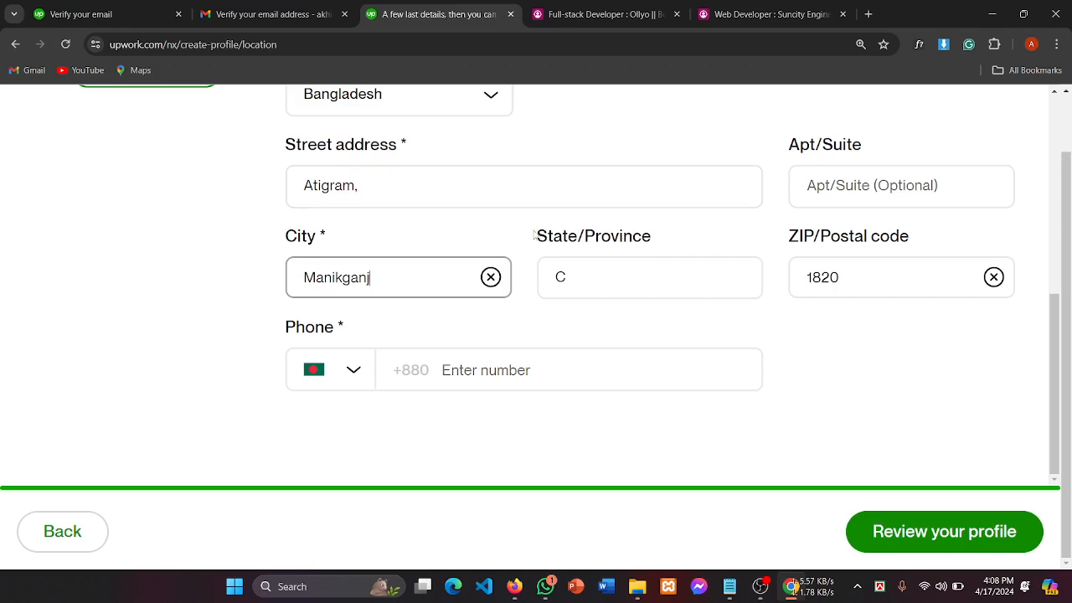
Step: Replace the 'C' in State/Province with Manikganj
{"action": "left_click_drag", "start_coordinate": [534, 236], "coordinate": [752, 237]}
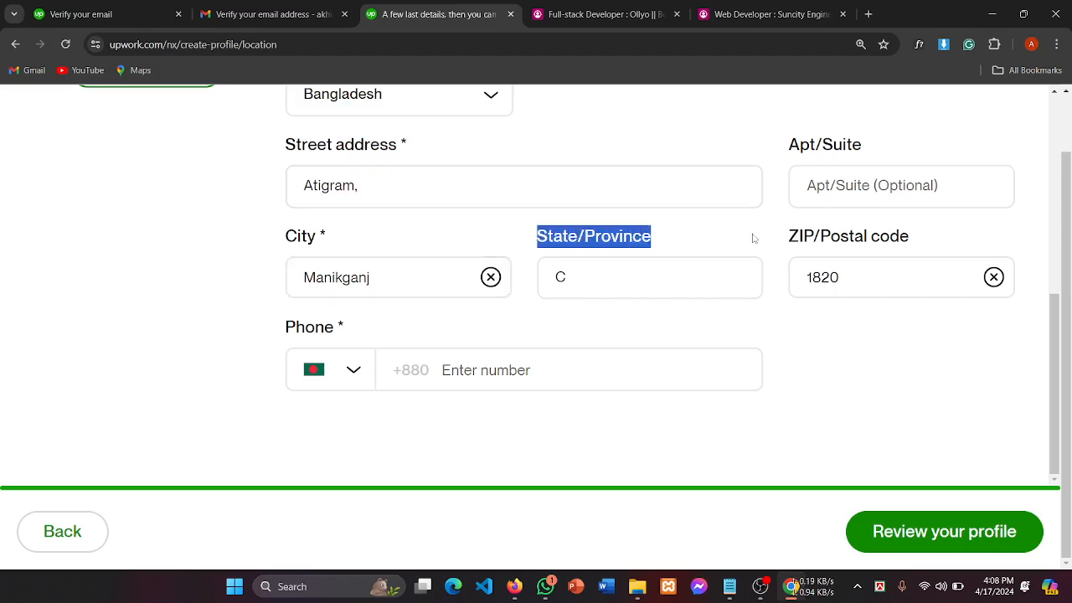
{"action": "left_click", "coordinate": [606, 284]}
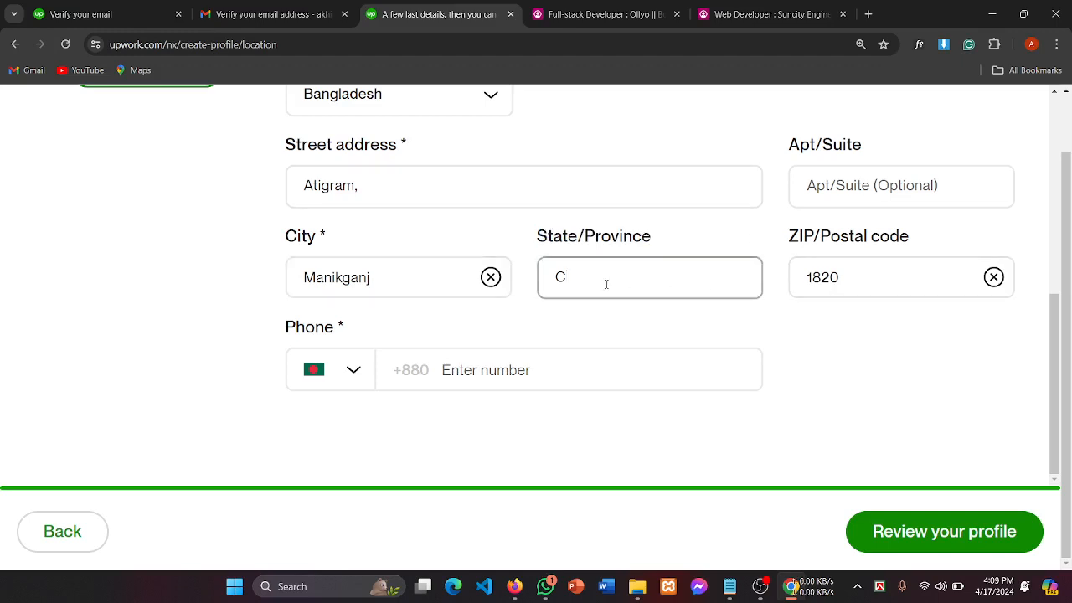
{"action": "key", "text": "BackSpace"}
{"action": "type", "text": "Manikganj"}
{"action": "left_click", "coordinate": [811, 352]}
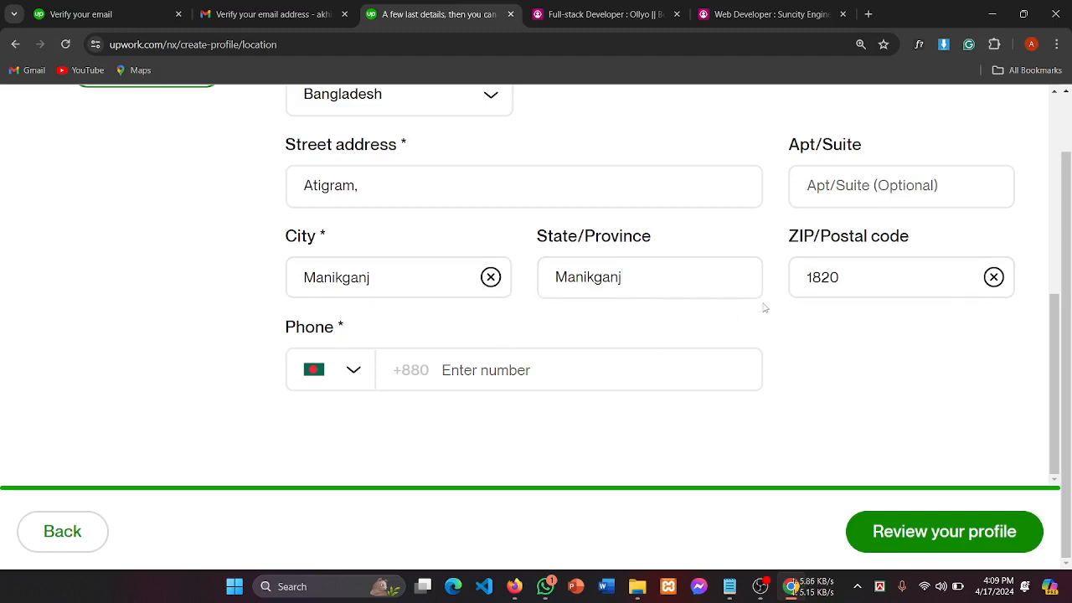
{"action": "scroll", "coordinate": [765, 307], "scroll_direction": "up", "scroll_amount": 2}
{"action": "left_click", "coordinate": [877, 325]}
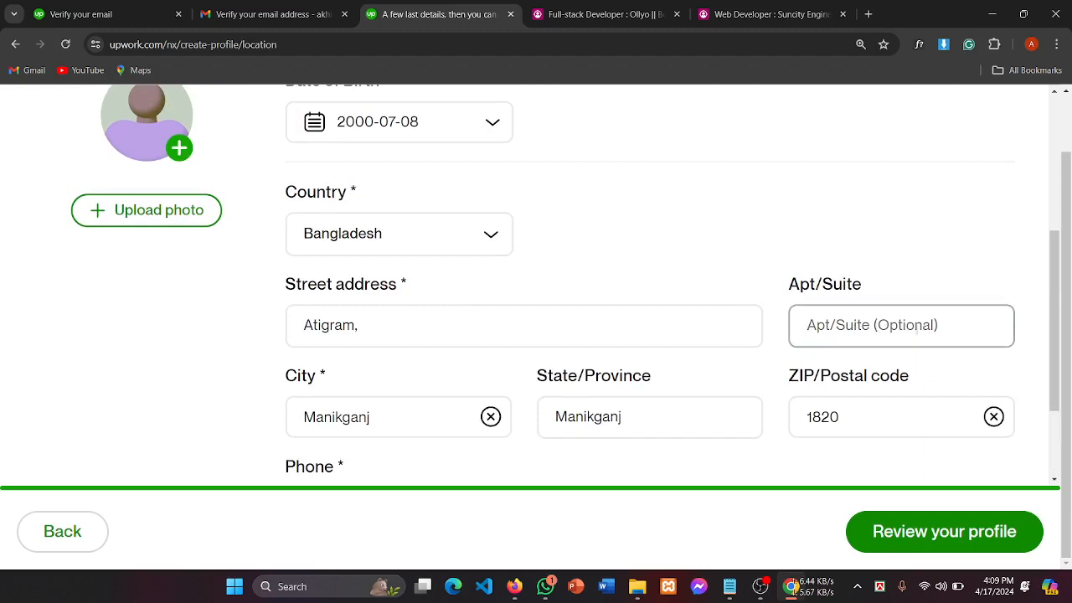
{"action": "scroll", "coordinate": [657, 255], "scroll_direction": "down", "scroll_amount": 1}
{"action": "scroll", "coordinate": [678, 314], "scroll_direction": "down", "scroll_amount": 1}
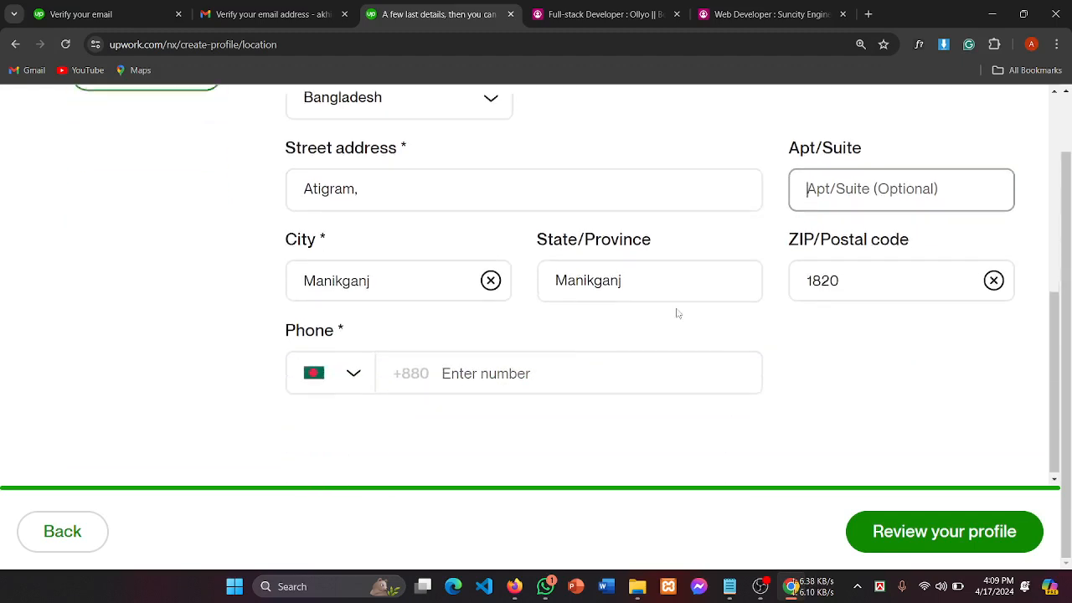
{"action": "left_click", "coordinate": [863, 278]}
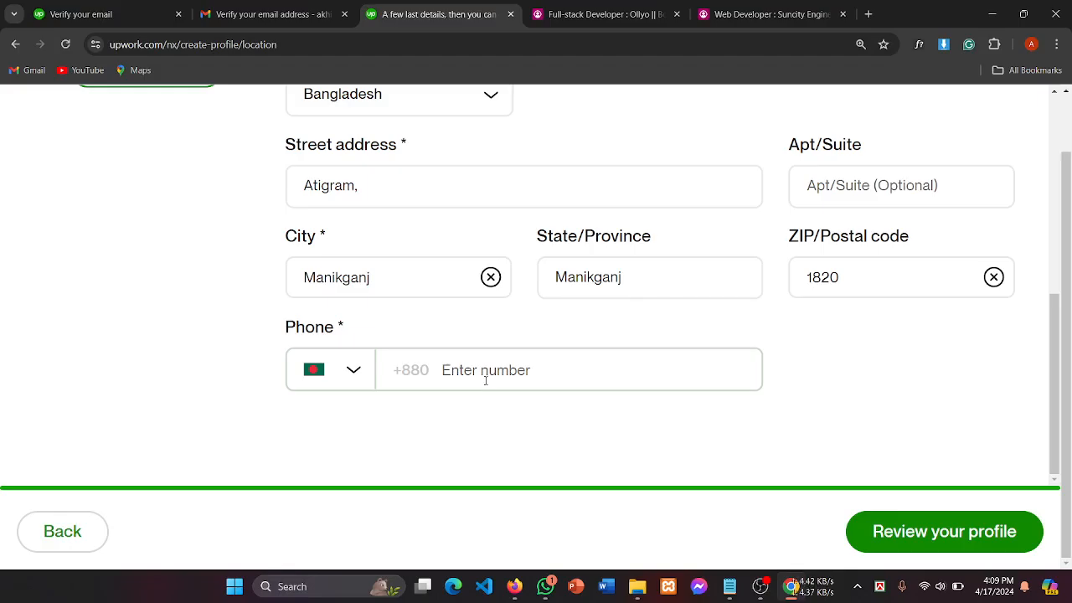
{"action": "left_click", "coordinate": [458, 378]}
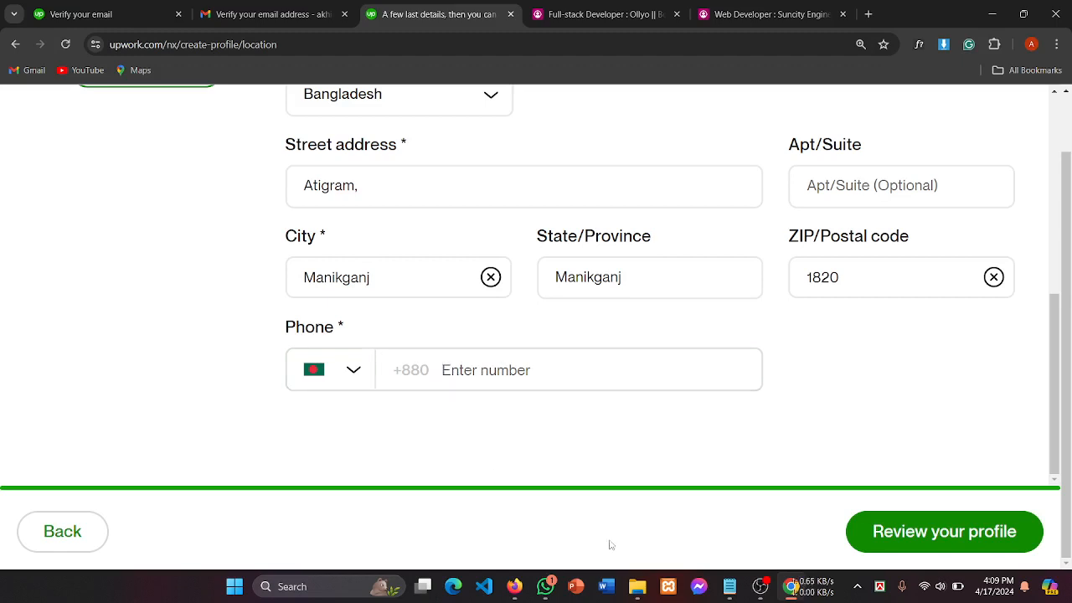
{"action": "left_click", "coordinate": [761, 586]}
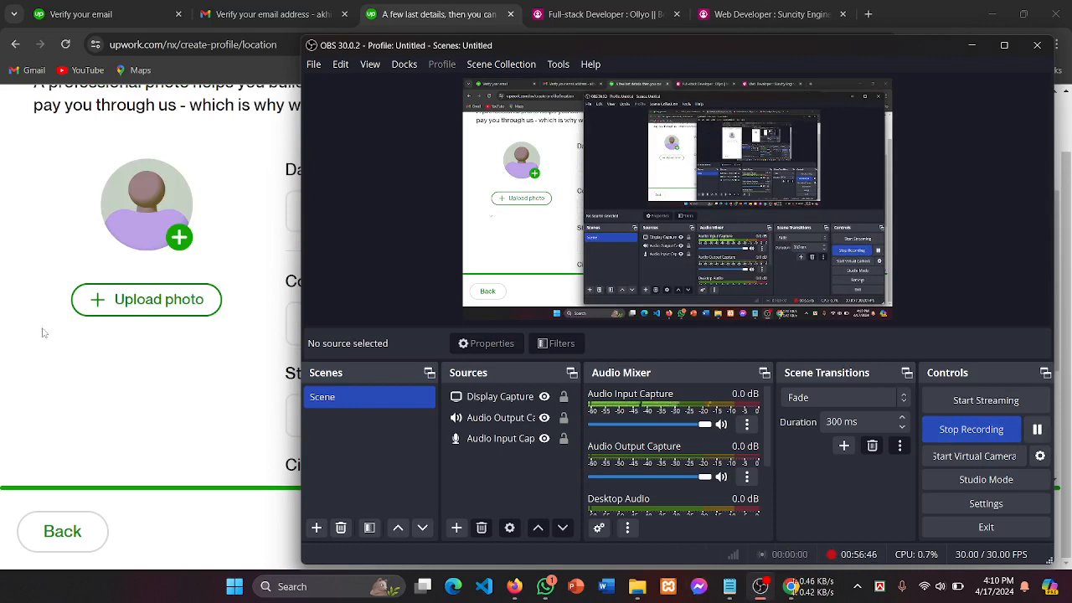
{"action": "left_click", "coordinate": [44, 333]}
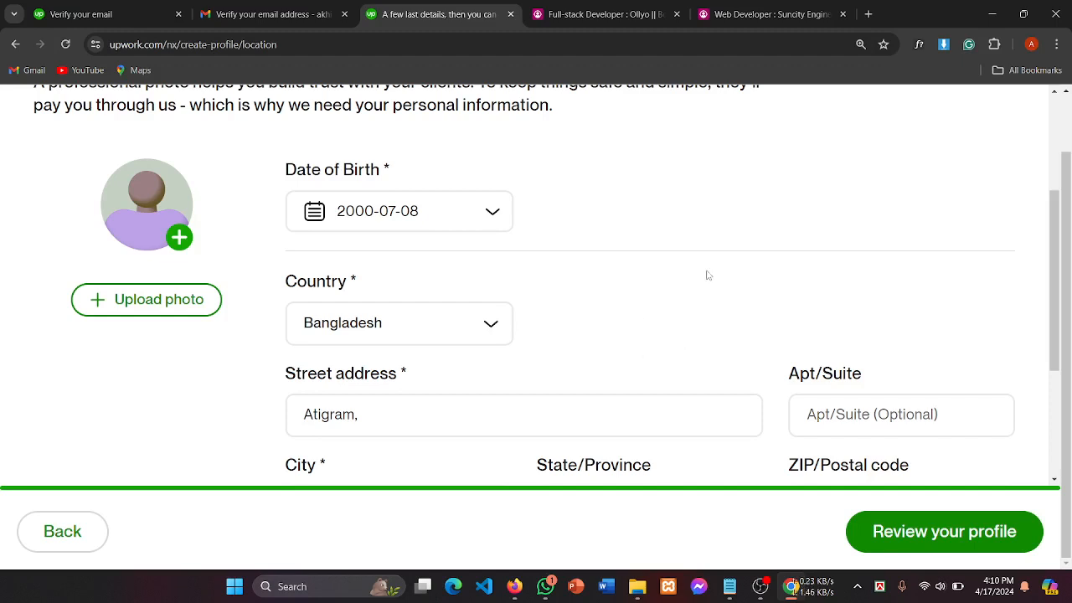
{"action": "scroll", "coordinate": [708, 274], "scroll_direction": "up", "scroll_amount": 1}
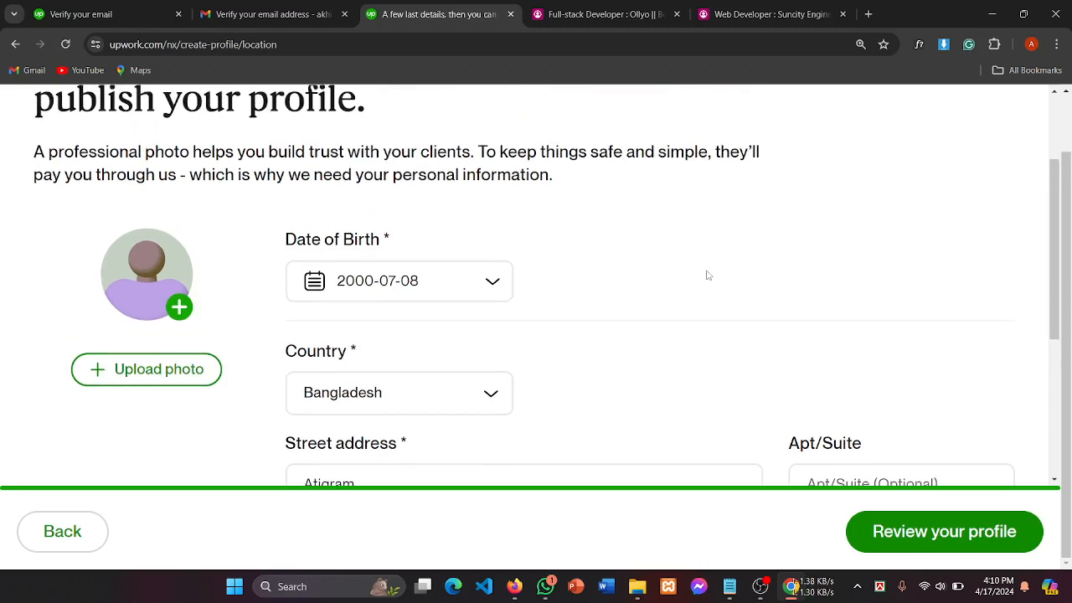
{"action": "scroll", "coordinate": [708, 275], "scroll_direction": "down", "scroll_amount": 3}
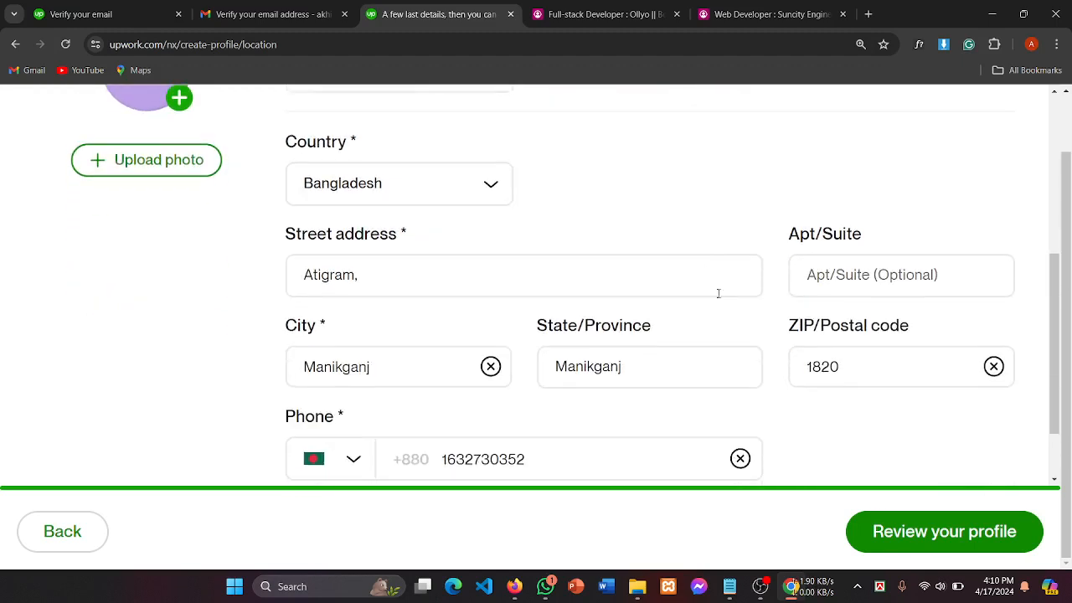
{"action": "scroll", "coordinate": [472, 341], "scroll_direction": "up", "scroll_amount": 2}
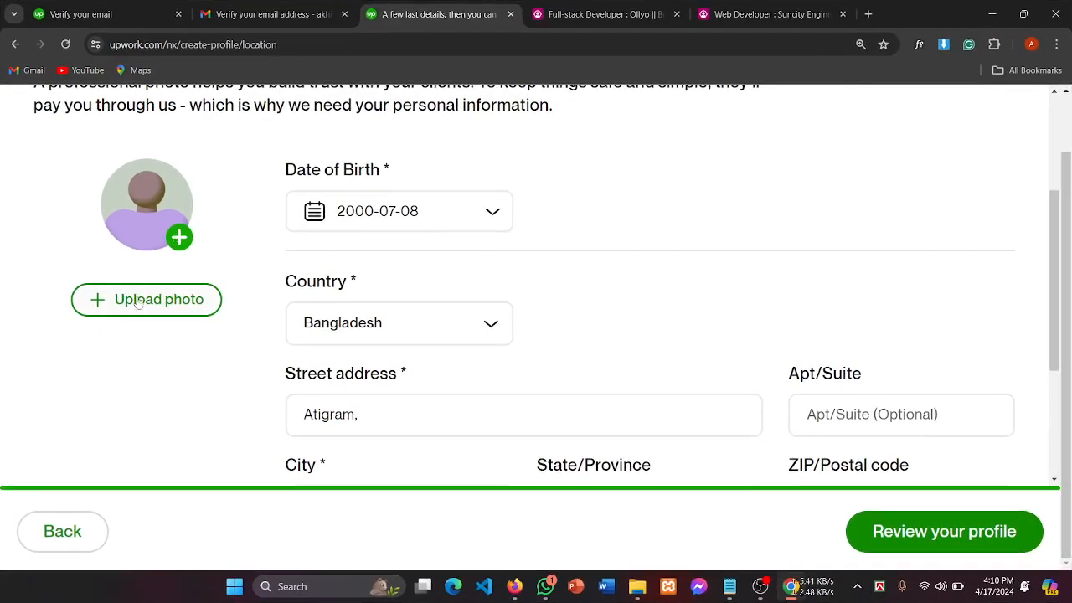
Step: Bring up the 'Your photo' dialog from the avatar and start an upload from the computer
{"action": "left_click", "coordinate": [138, 301]}
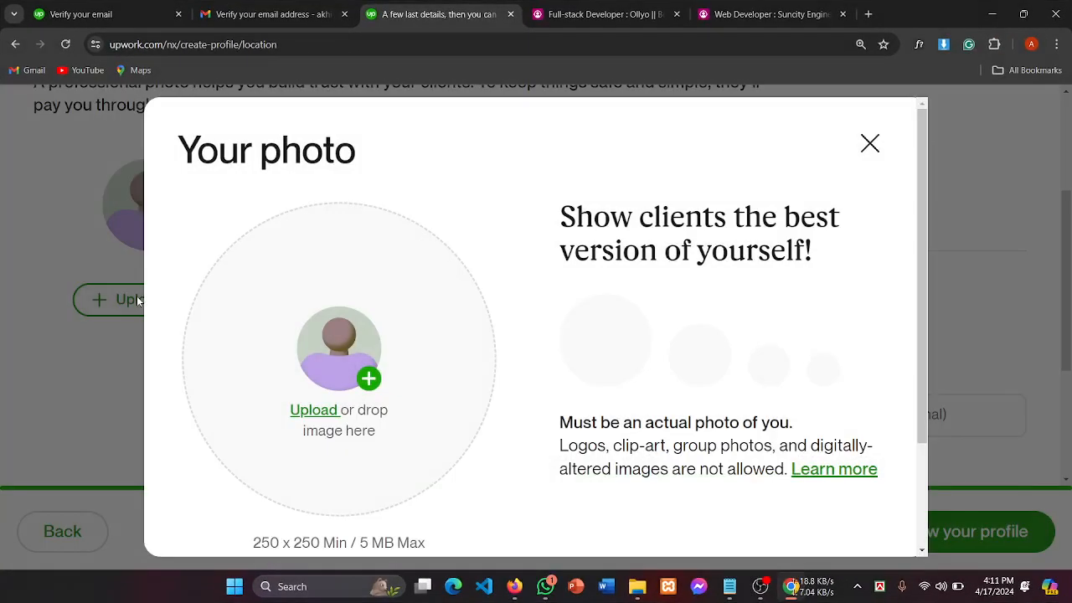
{"action": "scroll", "coordinate": [424, 348], "scroll_direction": "down", "scroll_amount": 2}
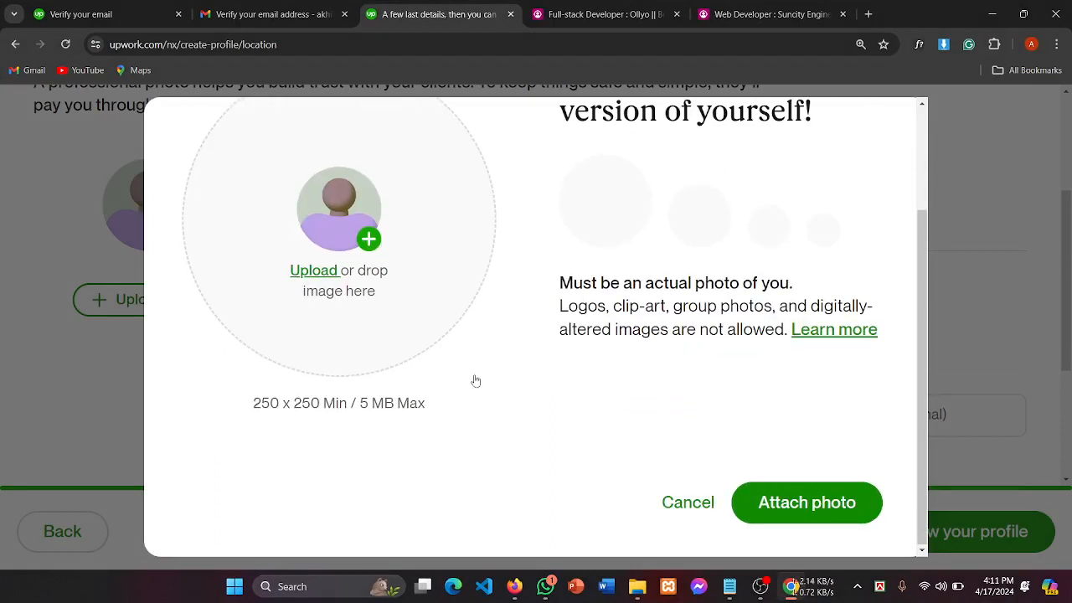
{"action": "left_click", "coordinate": [51, 278]}
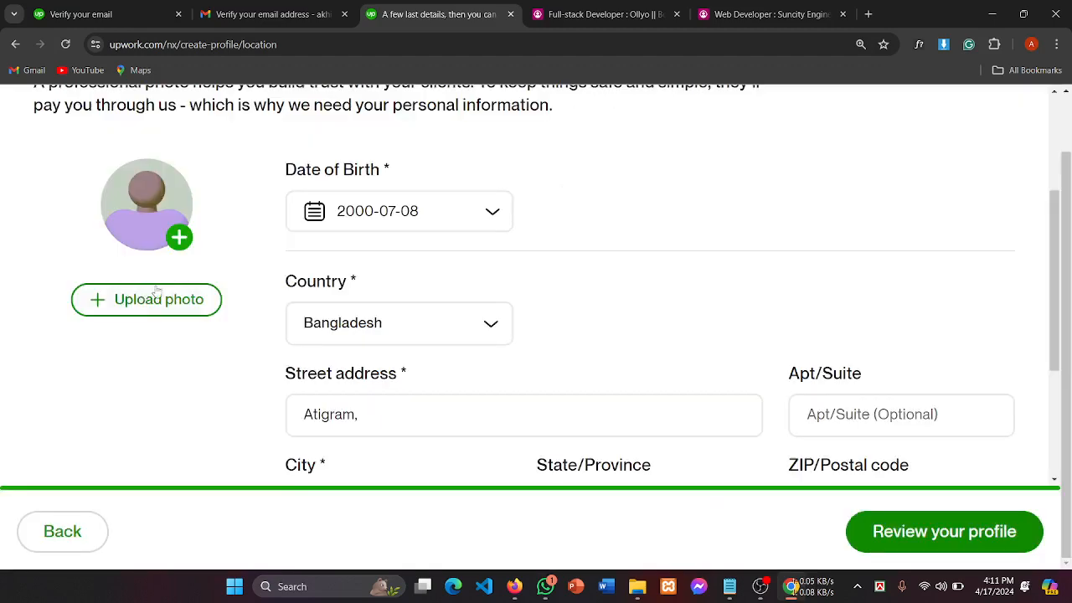
{"action": "left_click", "coordinate": [184, 307]}
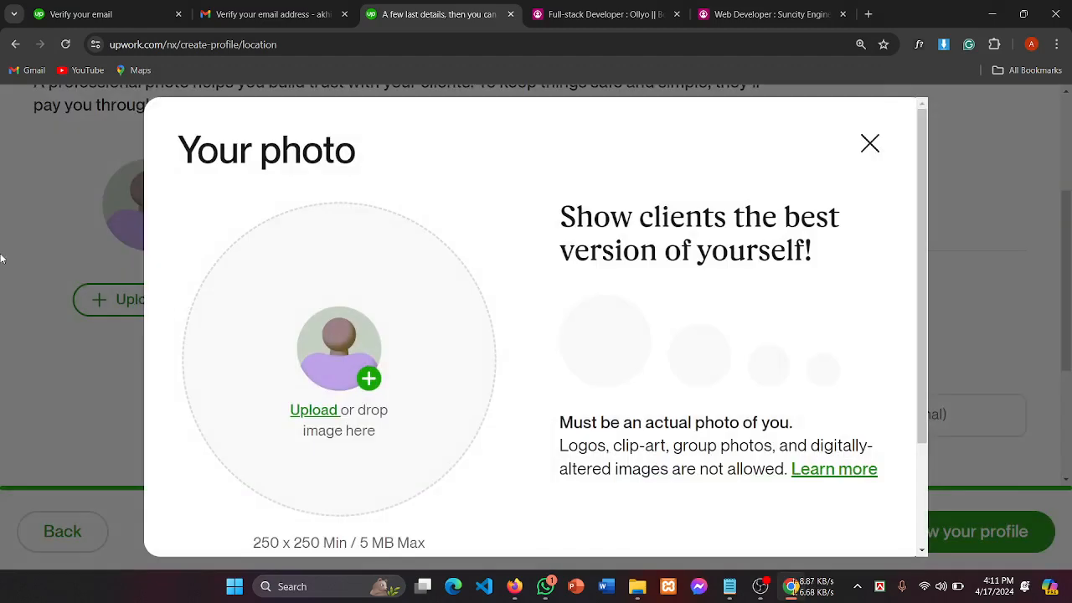
{"action": "left_click", "coordinate": [123, 231]}
{"action": "left_click", "coordinate": [184, 241]}
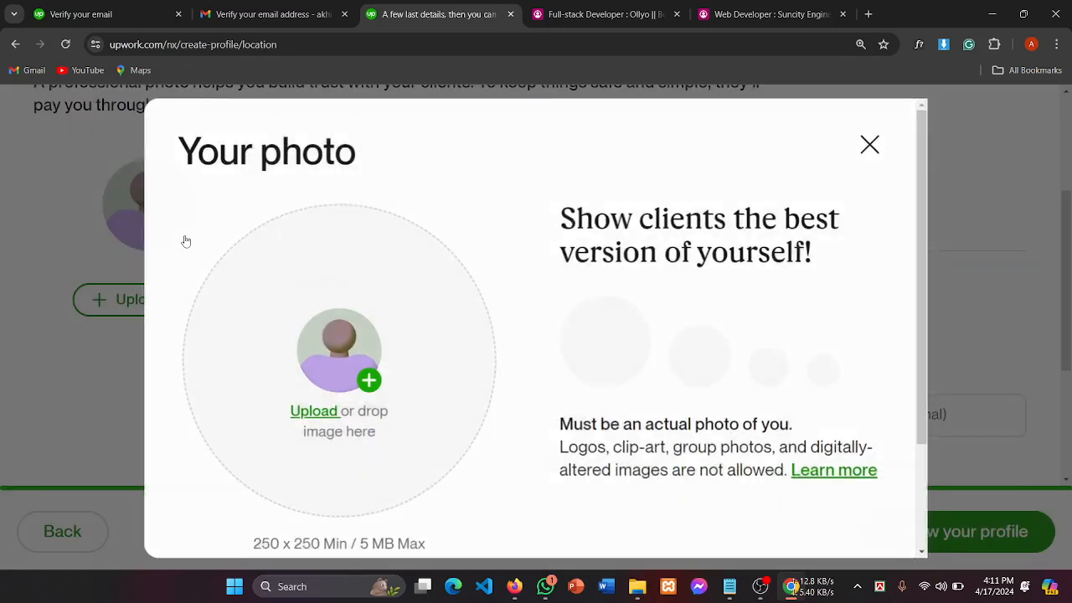
{"action": "scroll", "coordinate": [483, 474], "scroll_direction": "down", "scroll_amount": 2}
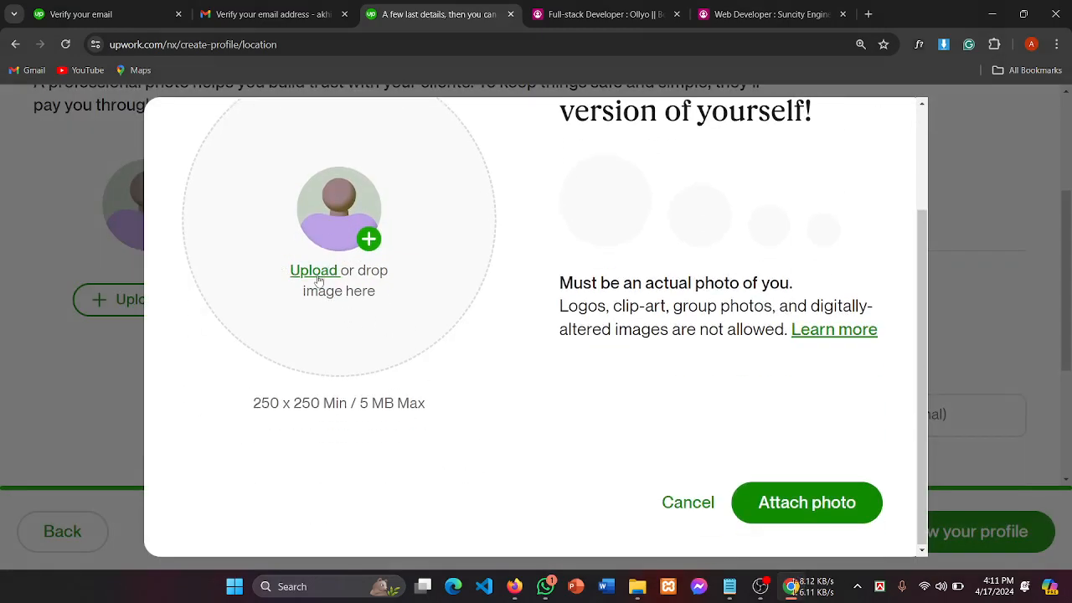
{"action": "left_click", "coordinate": [321, 278]}
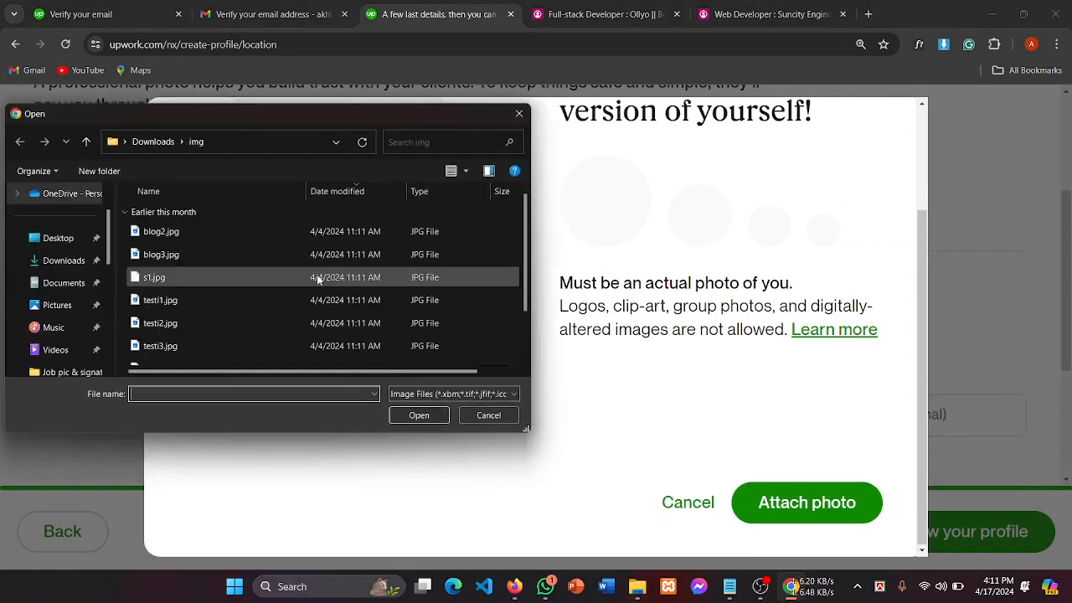
Step: Load profile img.jpg from the Job pic & signature folder into the photo preview
{"action": "left_click_drag", "start_coordinate": [286, 124], "coordinate": [469, 120]}
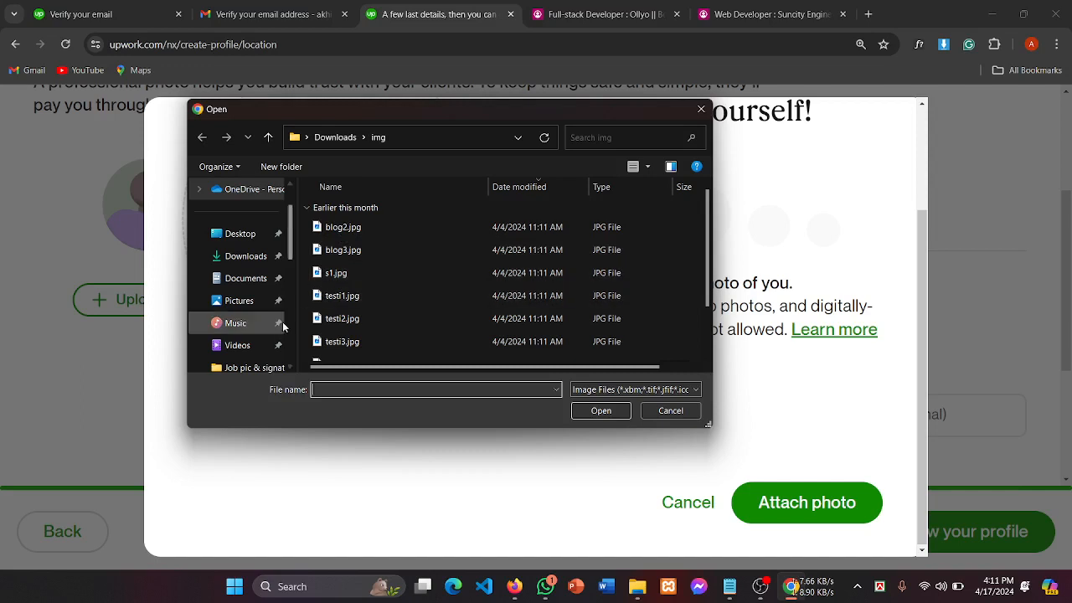
{"action": "scroll", "coordinate": [257, 369], "scroll_direction": "down", "scroll_amount": 1}
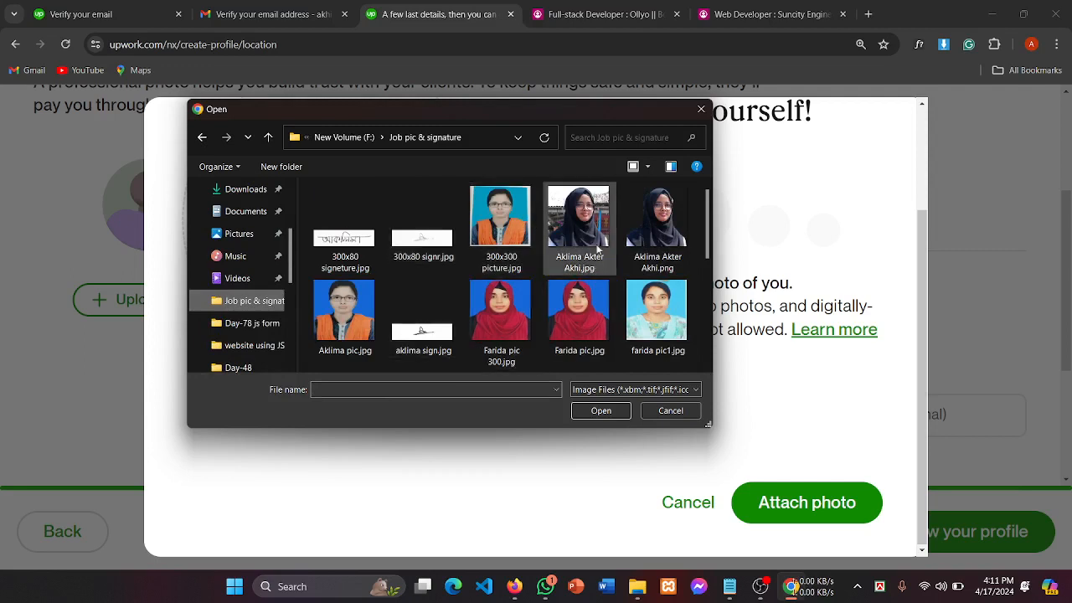
{"action": "left_click", "coordinate": [653, 237]}
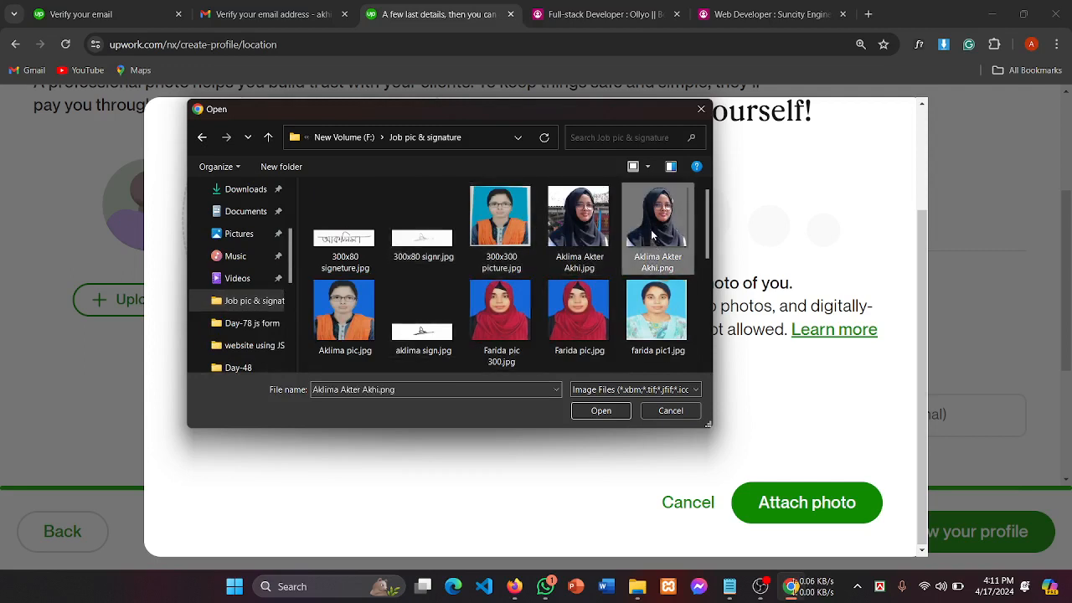
{"action": "scroll", "coordinate": [596, 301], "scroll_direction": "down", "scroll_amount": 2}
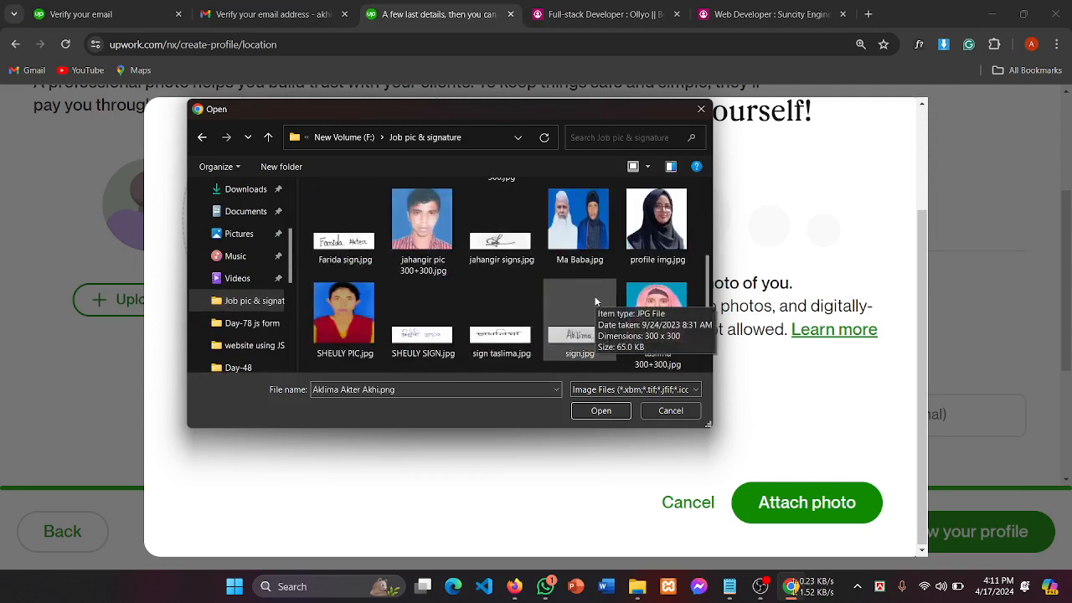
{"action": "left_click", "coordinate": [658, 243]}
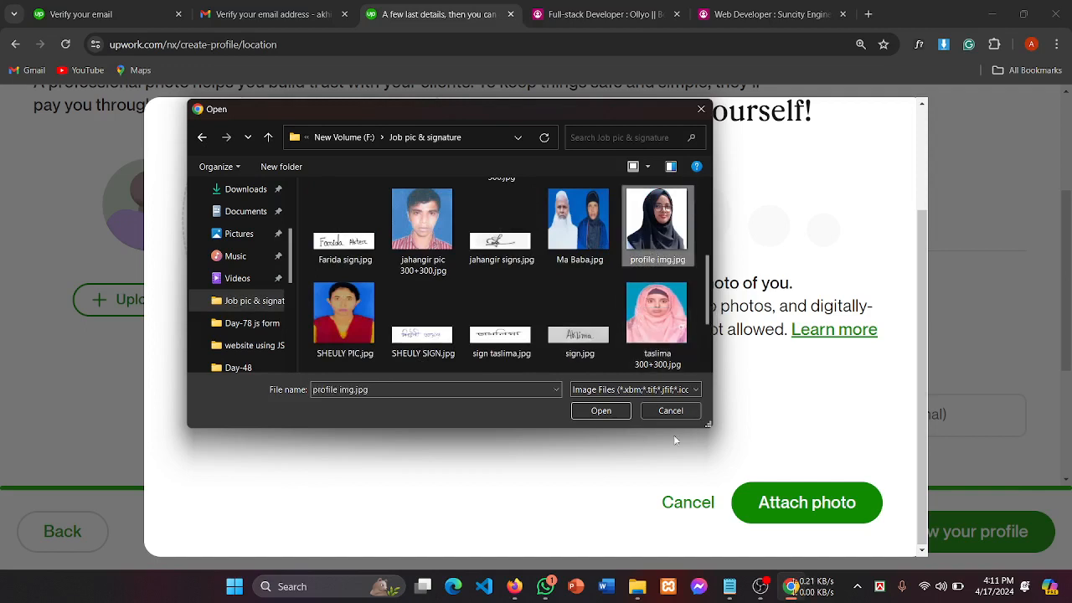
{"action": "left_click", "coordinate": [600, 410]}
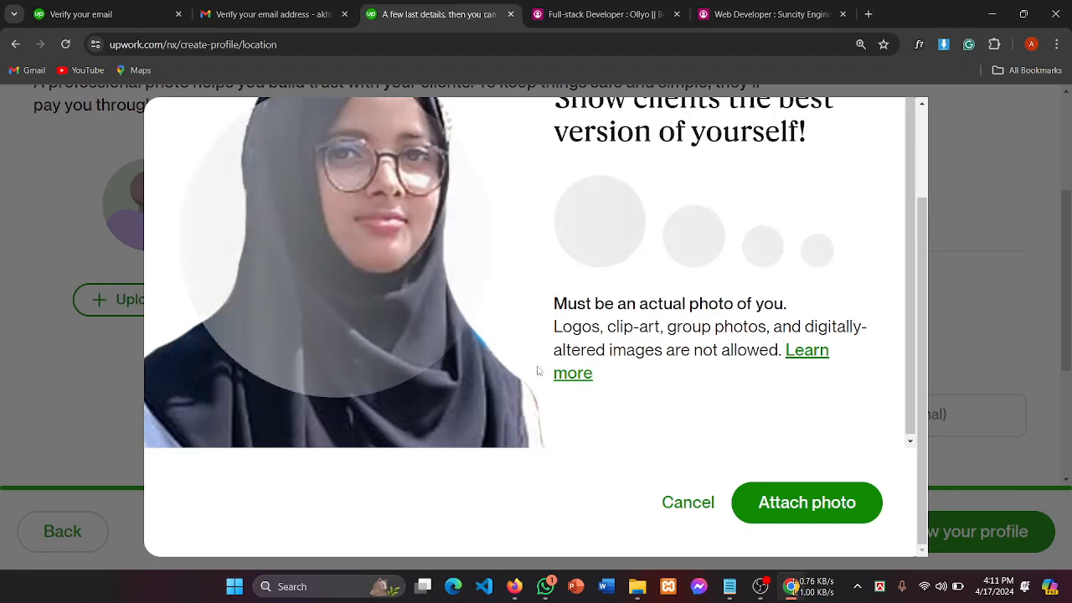
Step: Briefly switch to the OBS recording window and return to the photo dialog
{"action": "scroll", "coordinate": [539, 371], "scroll_direction": "up", "scroll_amount": 2}
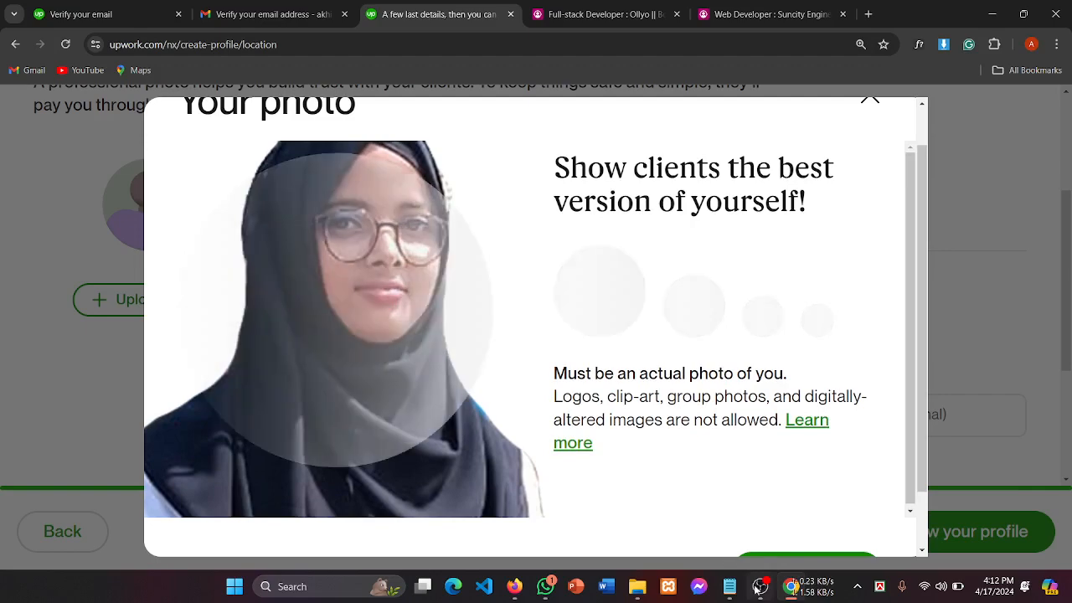
{"action": "mouse_move", "coordinate": [758, 589]}
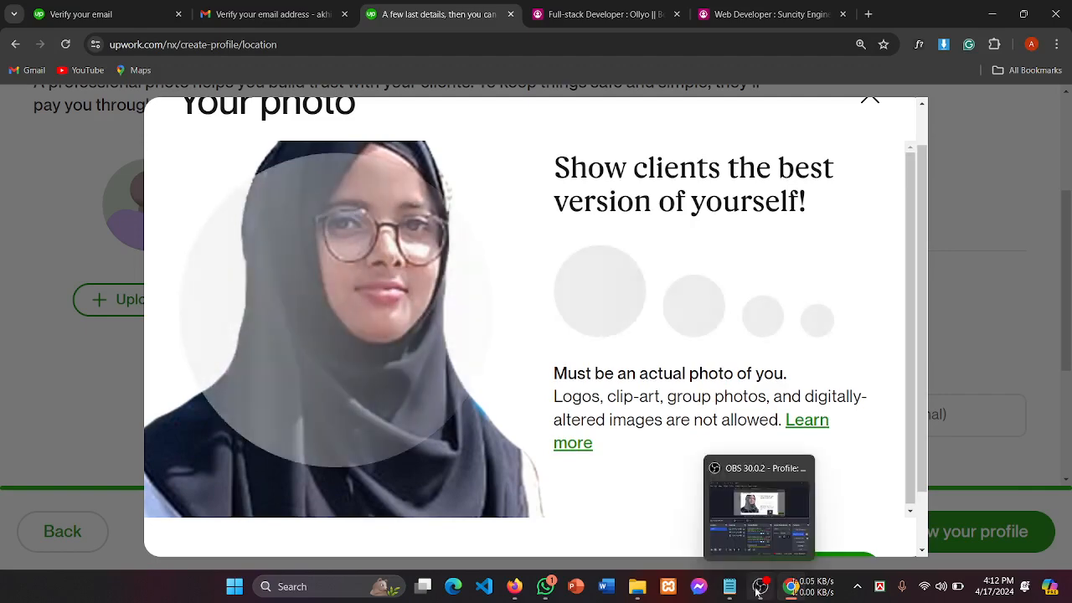
{"action": "left_click", "coordinate": [758, 589]}
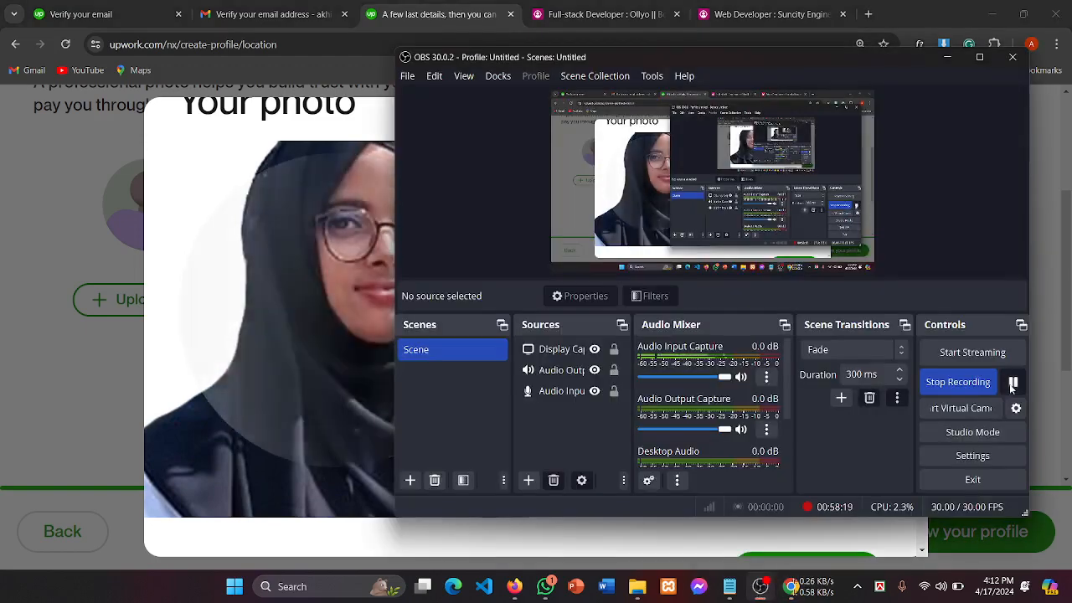
{"action": "left_click", "coordinate": [187, 366]}
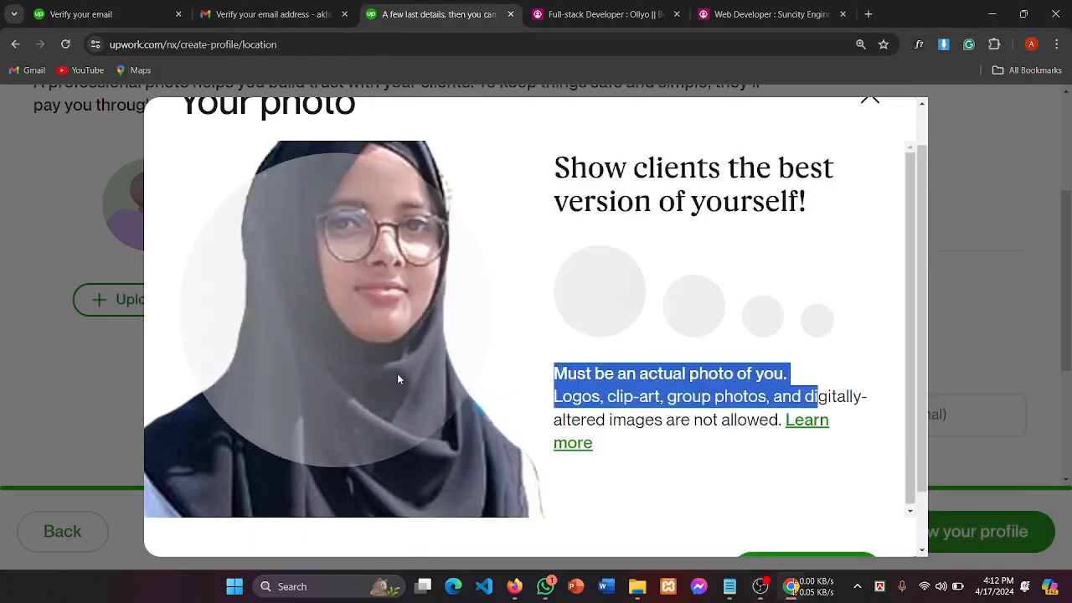
Step: Highlight the actual-photo requirement text, then close the photo window without attaching
{"action": "left_click", "coordinate": [611, 395]}
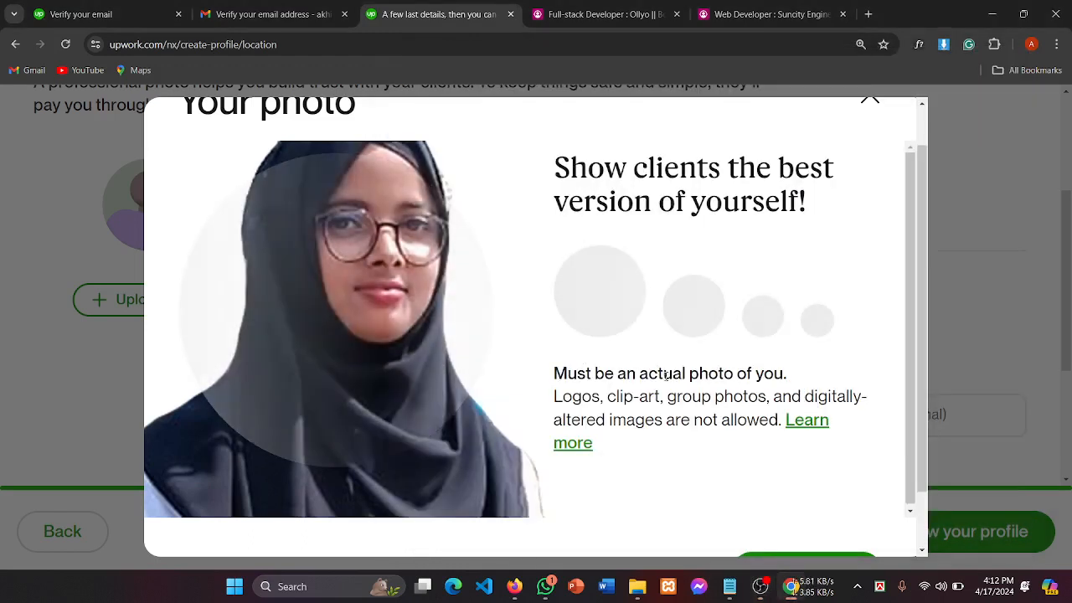
{"action": "left_click_drag", "start_coordinate": [664, 375], "coordinate": [764, 374]}
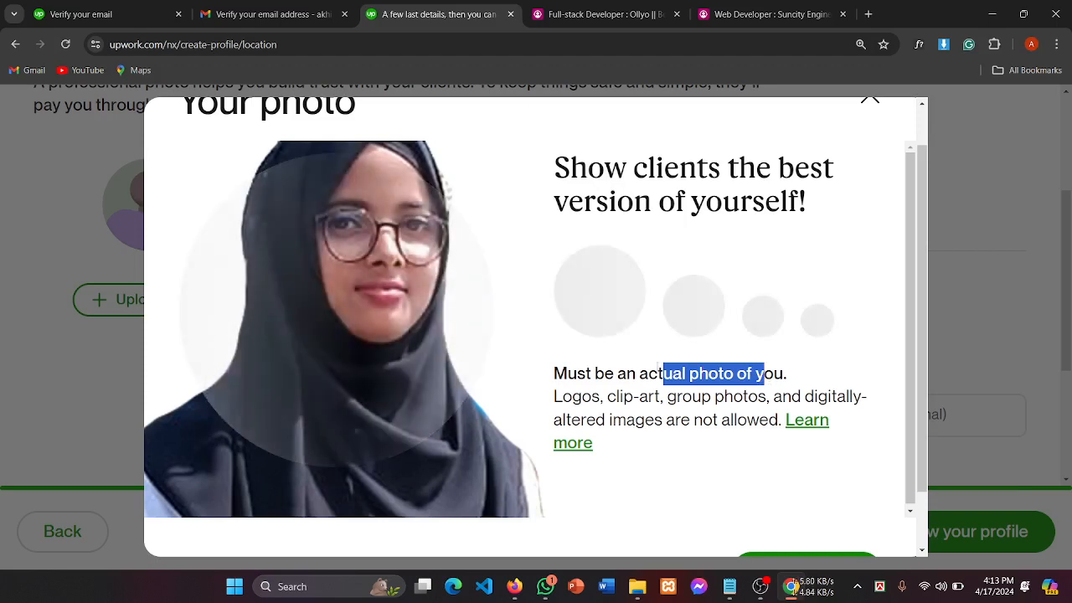
{"action": "left_click", "coordinate": [667, 374]}
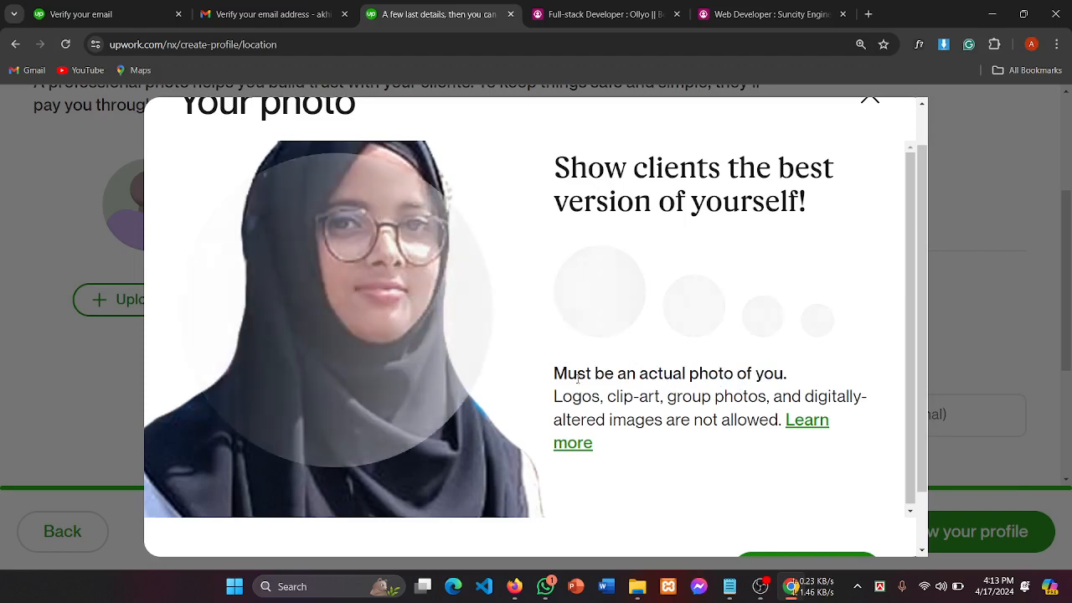
{"action": "left_click_drag", "start_coordinate": [558, 371], "coordinate": [777, 372]}
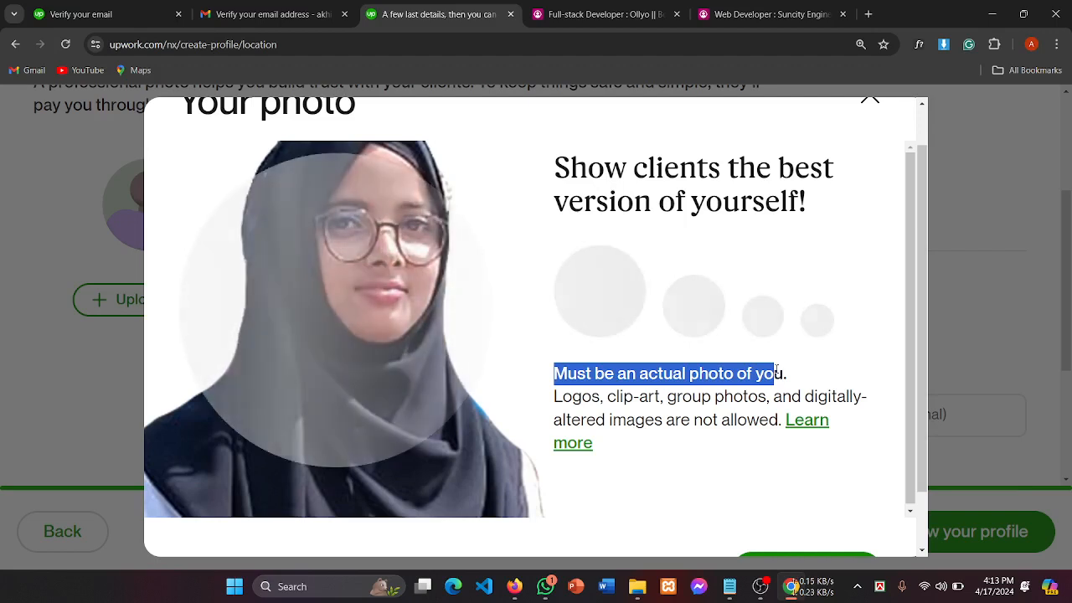
{"action": "left_click", "coordinate": [789, 378]}
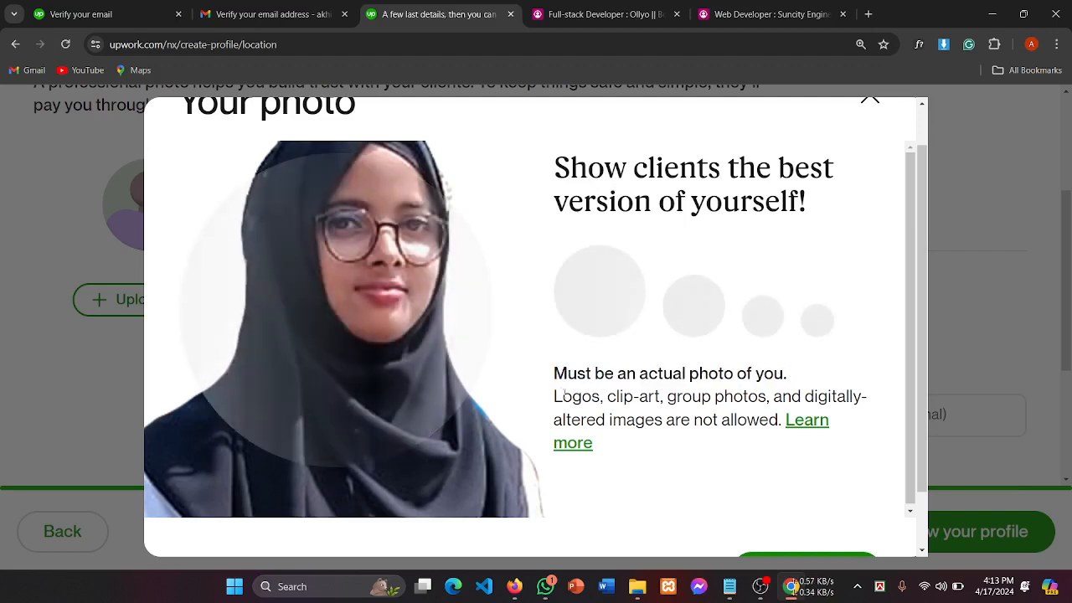
{"action": "left_click_drag", "start_coordinate": [554, 374], "coordinate": [759, 376]}
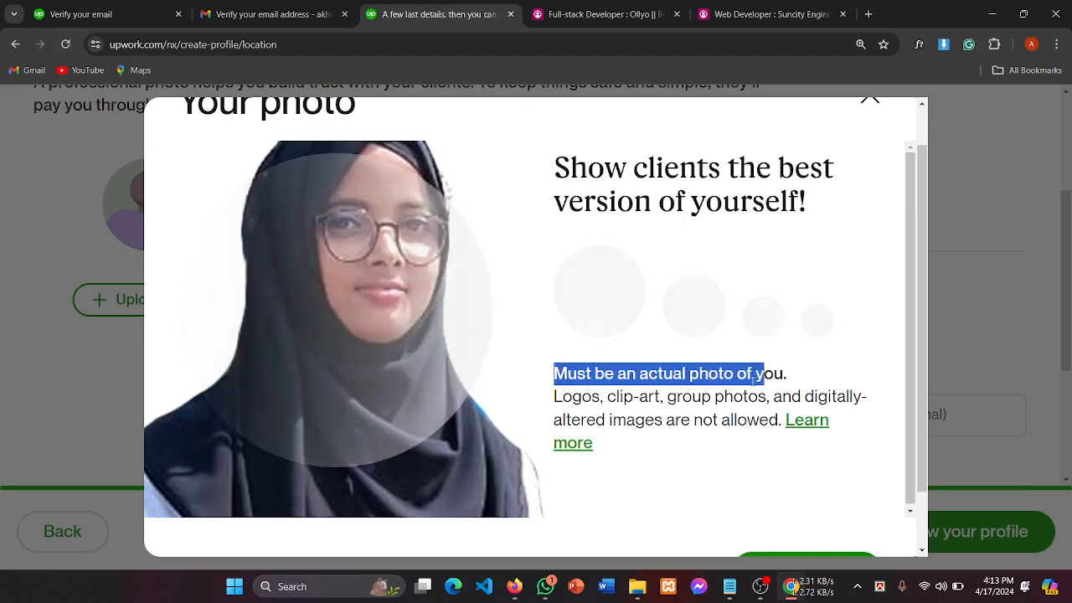
{"action": "left_click", "coordinate": [753, 377]}
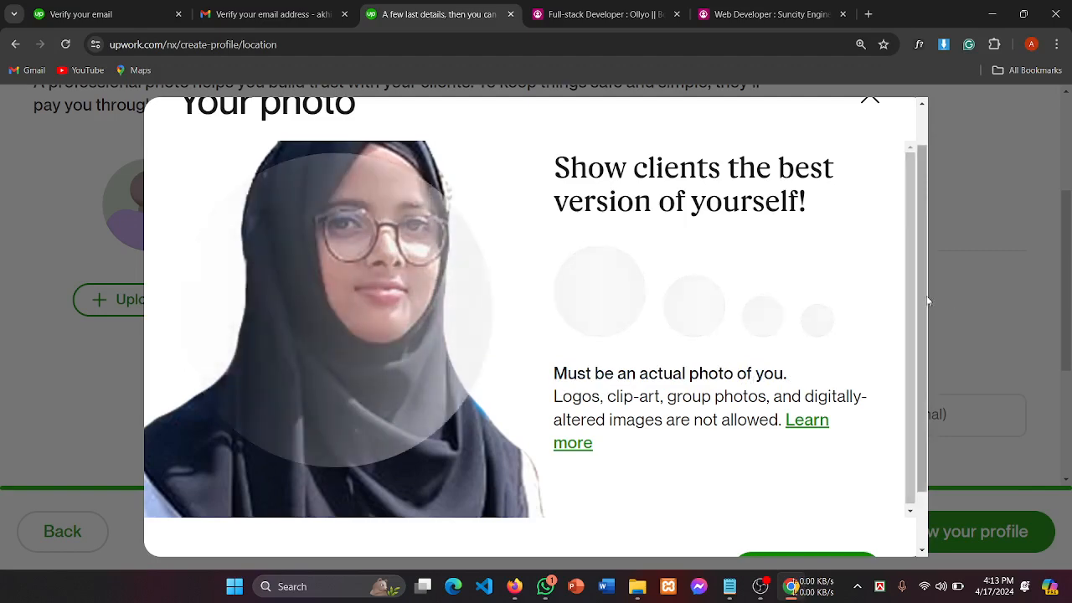
{"action": "scroll", "coordinate": [919, 279], "scroll_direction": "down", "scroll_amount": 2}
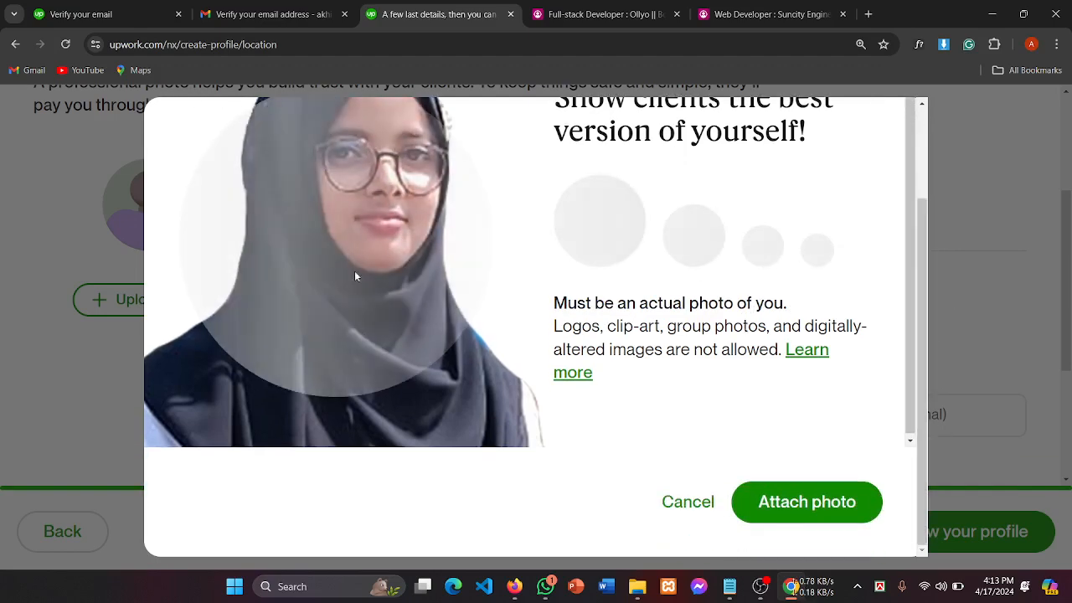
{"action": "scroll", "coordinate": [570, 293], "scroll_direction": "up", "scroll_amount": 2}
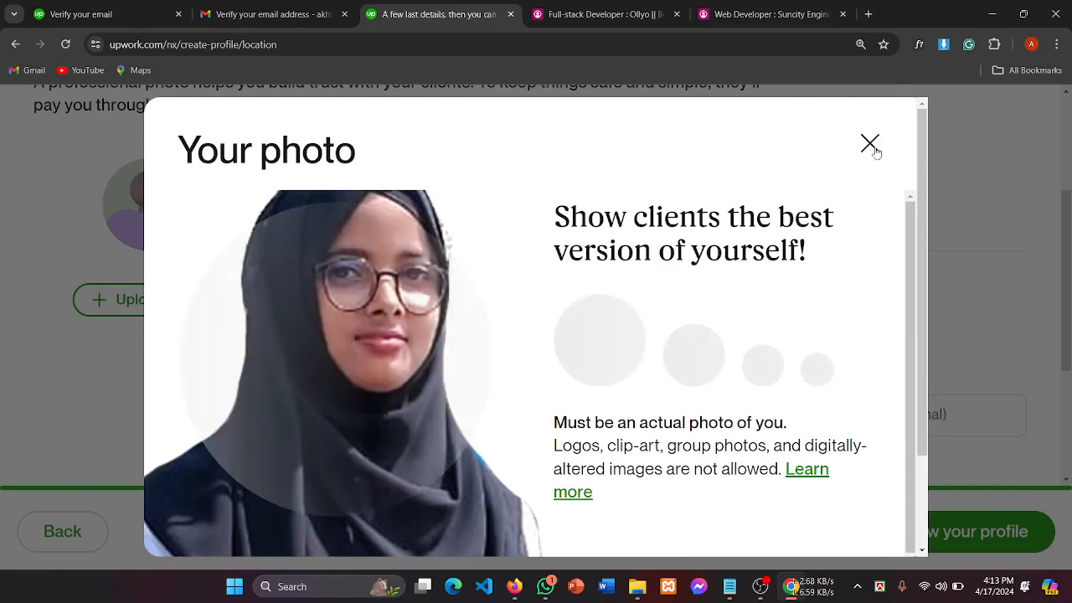
{"action": "left_click", "coordinate": [873, 148]}
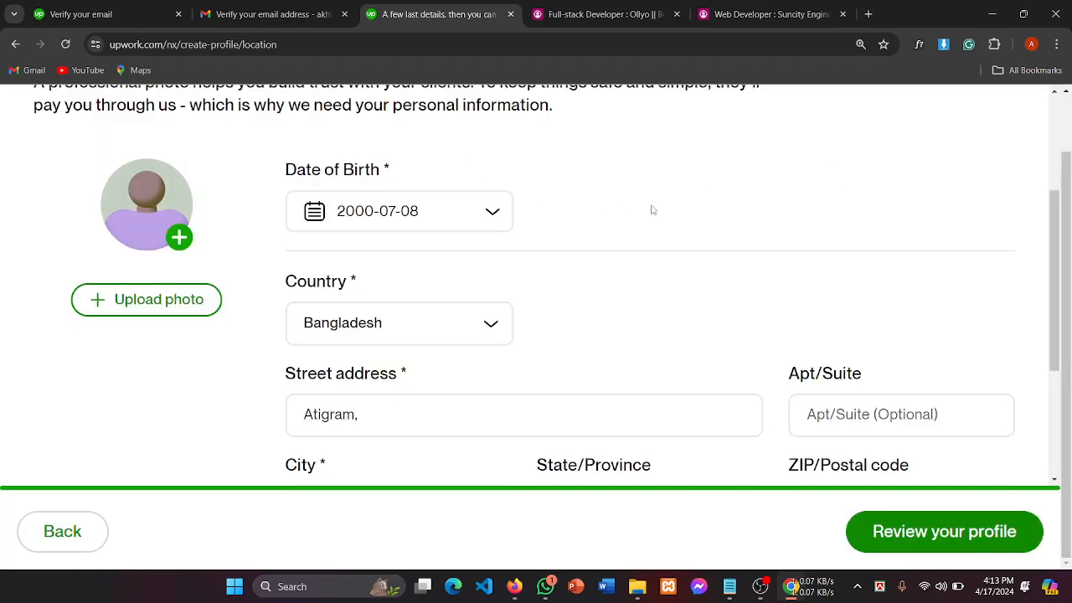
Step: Upload the PNG headshot from Job pic & signature and attach it as the profile photo
{"action": "left_click", "coordinate": [180, 238]}
{"action": "left_click", "coordinate": [371, 382]}
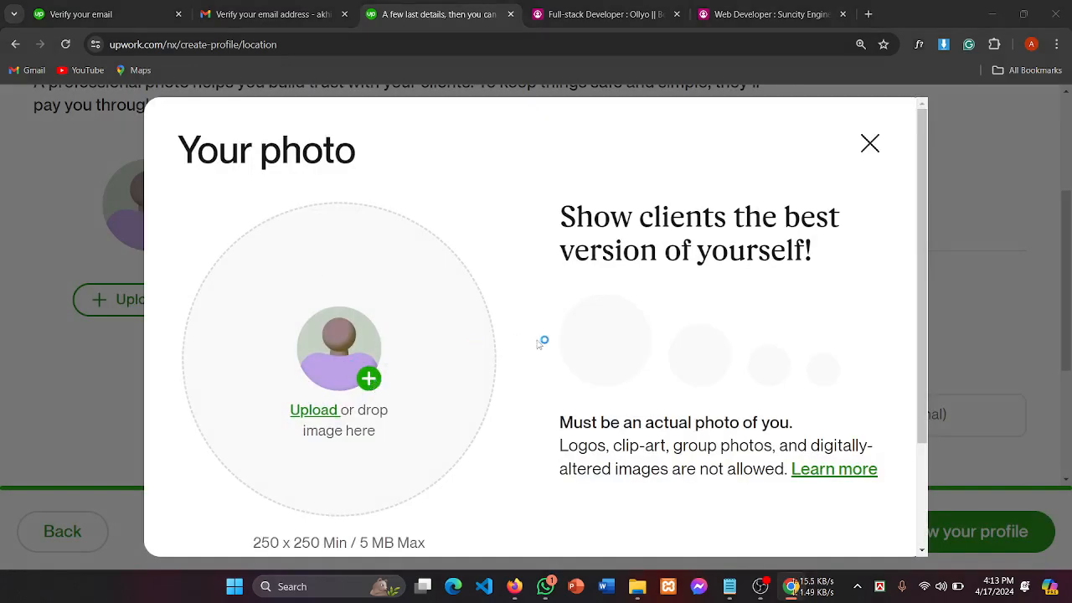
{"action": "left_click", "coordinate": [656, 242]}
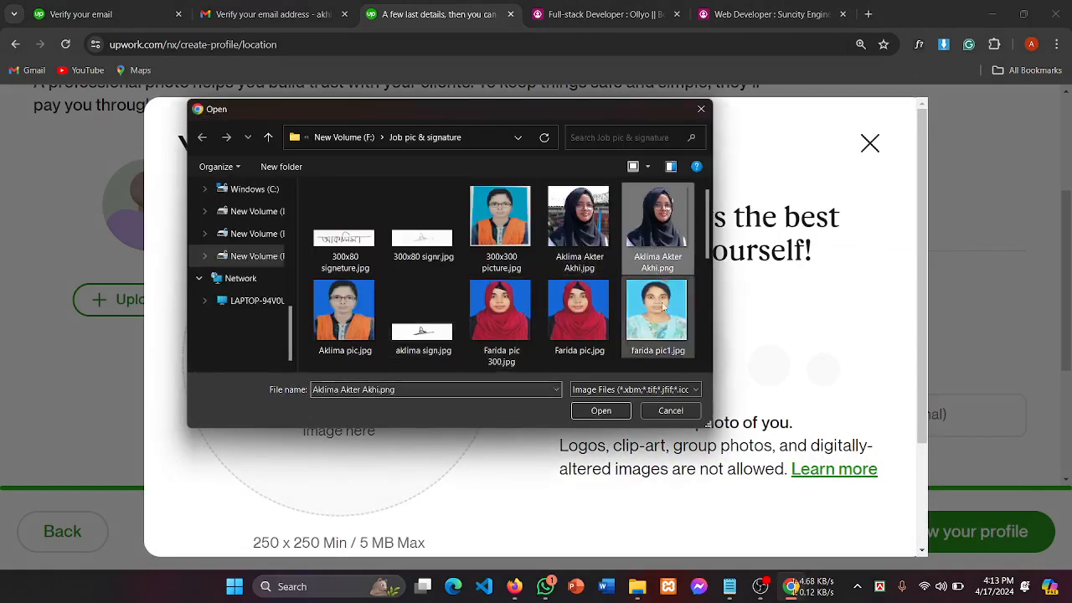
{"action": "left_click", "coordinate": [600, 411]}
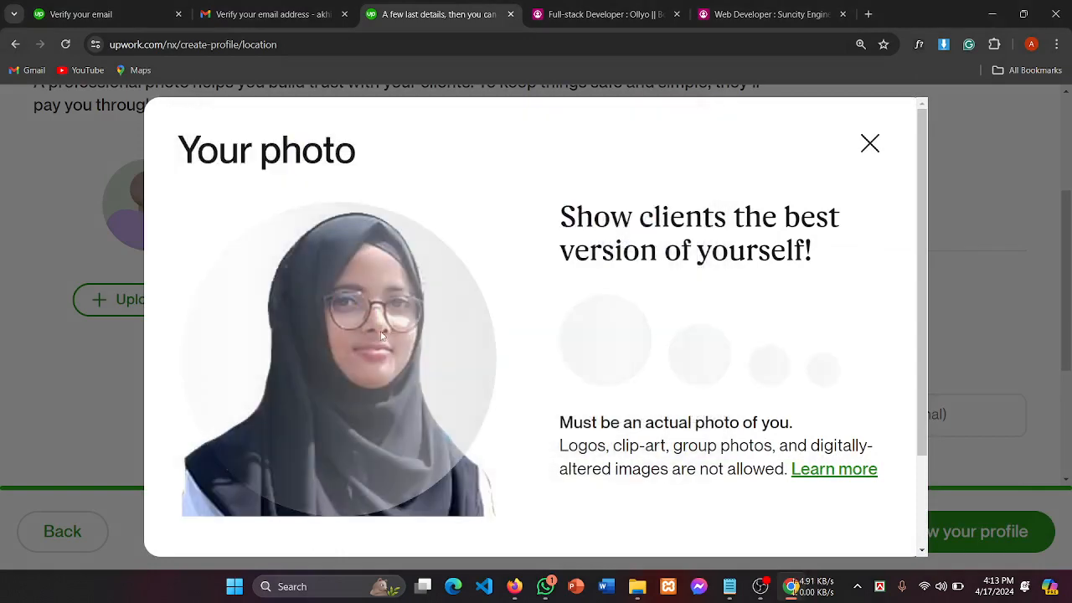
{"action": "scroll", "coordinate": [603, 333], "scroll_direction": "down", "scroll_amount": 1}
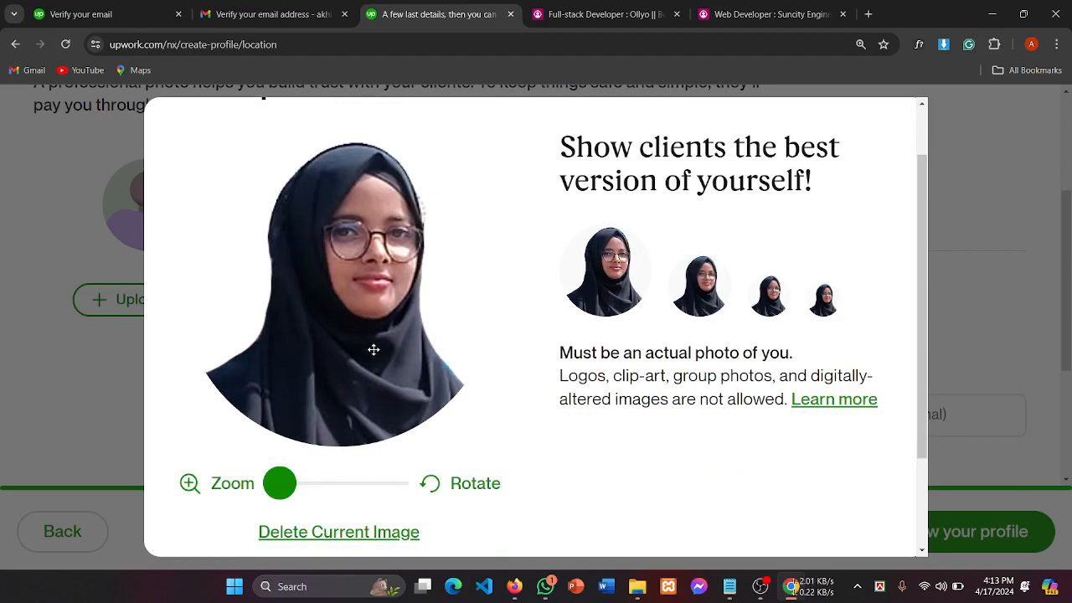
{"action": "scroll", "coordinate": [730, 207], "scroll_direction": "down", "scroll_amount": 2}
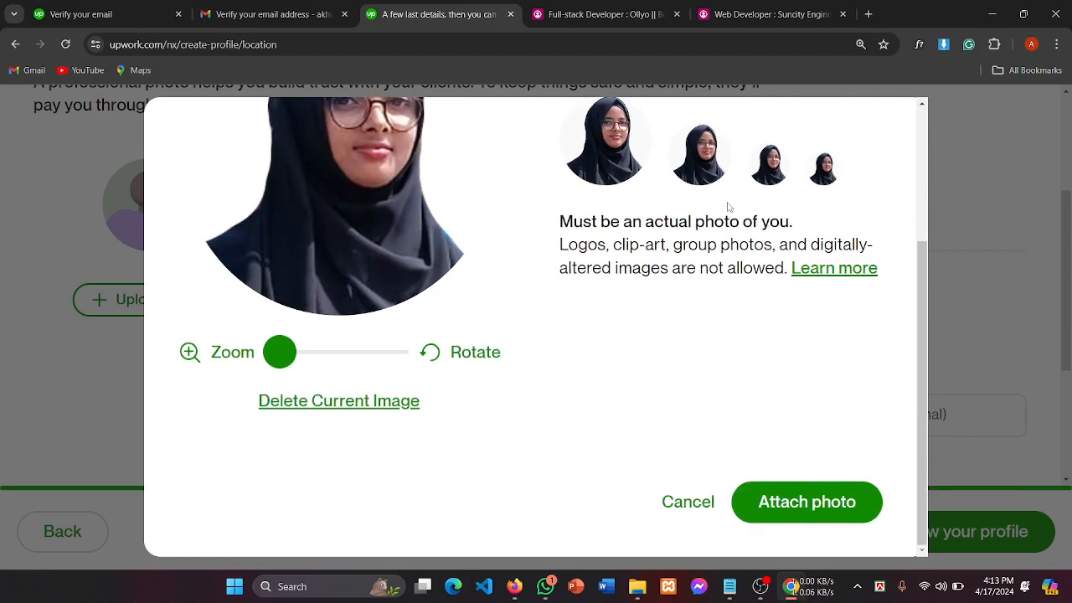
{"action": "left_click", "coordinate": [817, 503]}
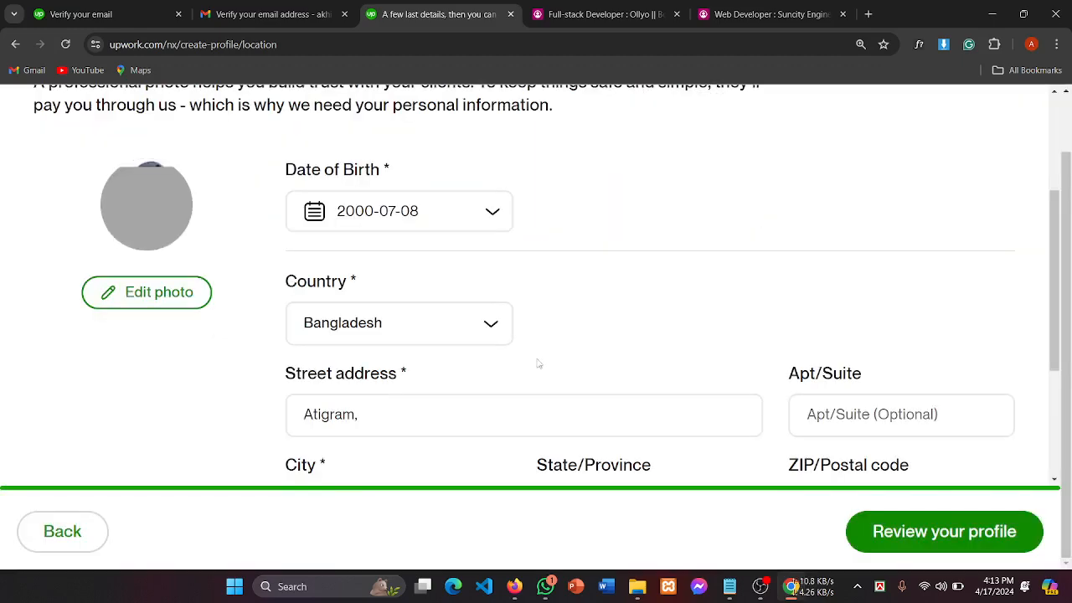
{"action": "scroll", "coordinate": [651, 250], "scroll_direction": "down", "scroll_amount": 3}
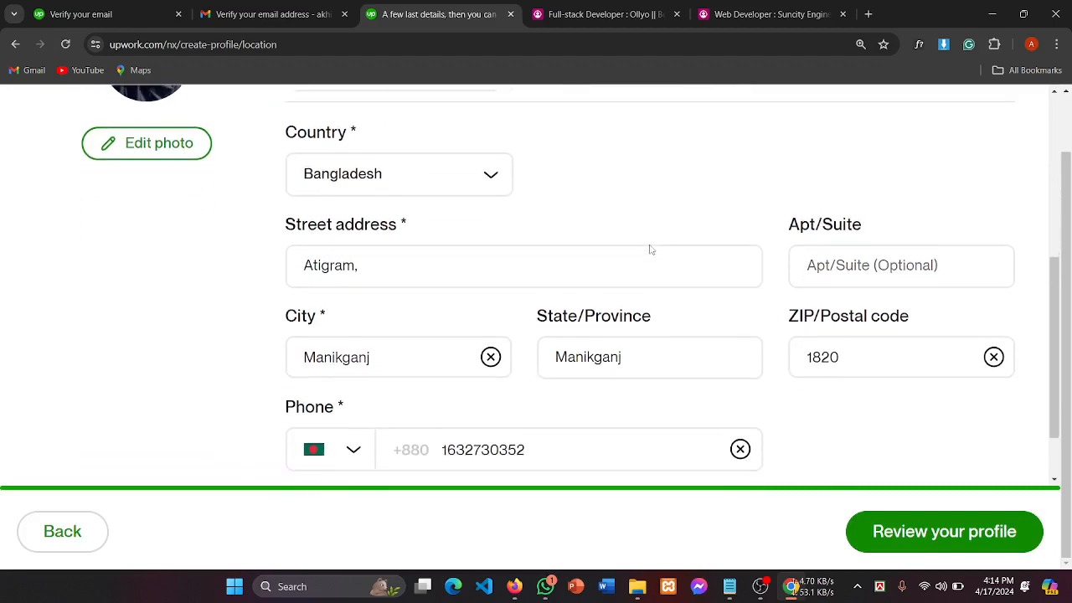
{"action": "scroll", "coordinate": [651, 250], "scroll_direction": "up", "scroll_amount": 5}
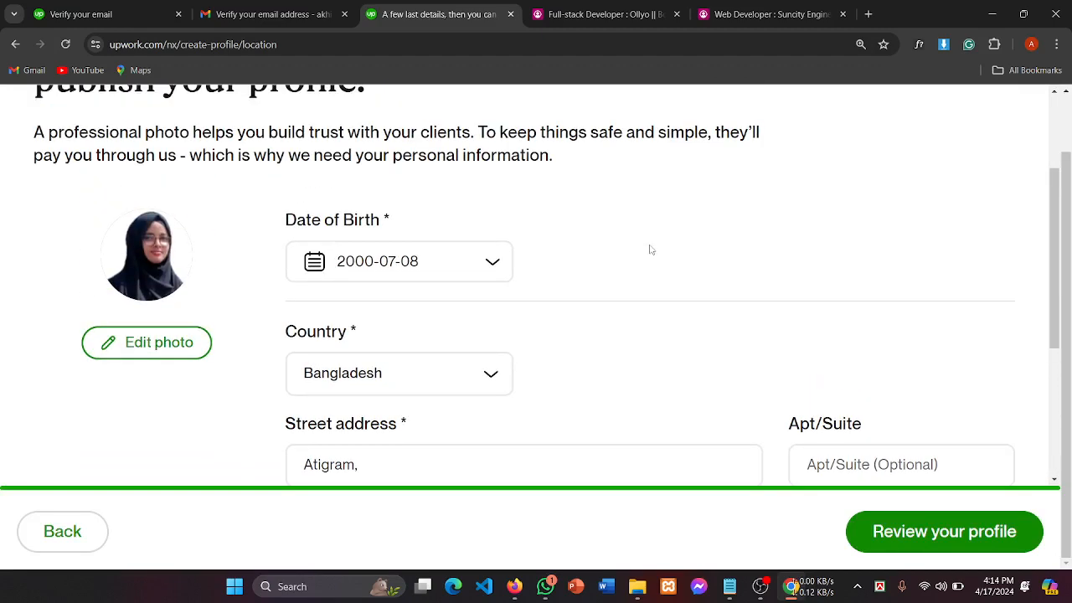
{"action": "scroll", "coordinate": [371, 258], "scroll_direction": "down", "scroll_amount": 1}
{"action": "left_click_drag", "start_coordinate": [306, 225], "coordinate": [455, 223]}
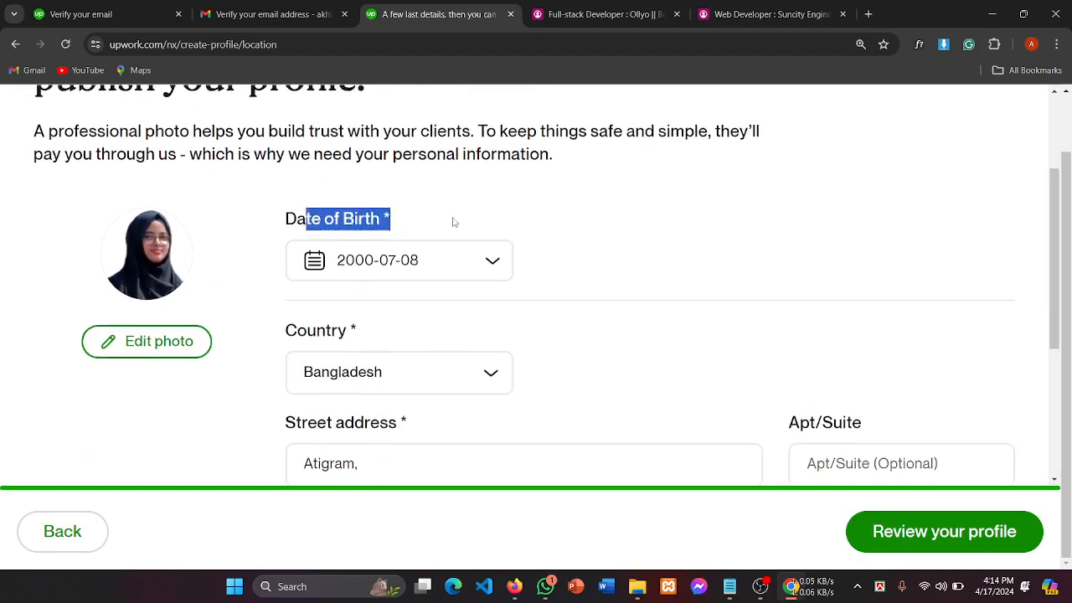
{"action": "scroll", "coordinate": [455, 223], "scroll_direction": "down", "scroll_amount": 2}
{"action": "left_click", "coordinate": [316, 260]}
{"action": "left_click_drag", "start_coordinate": [300, 284], "coordinate": [394, 285]}
{"action": "scroll", "coordinate": [407, 292], "scroll_direction": "down", "scroll_amount": 1}
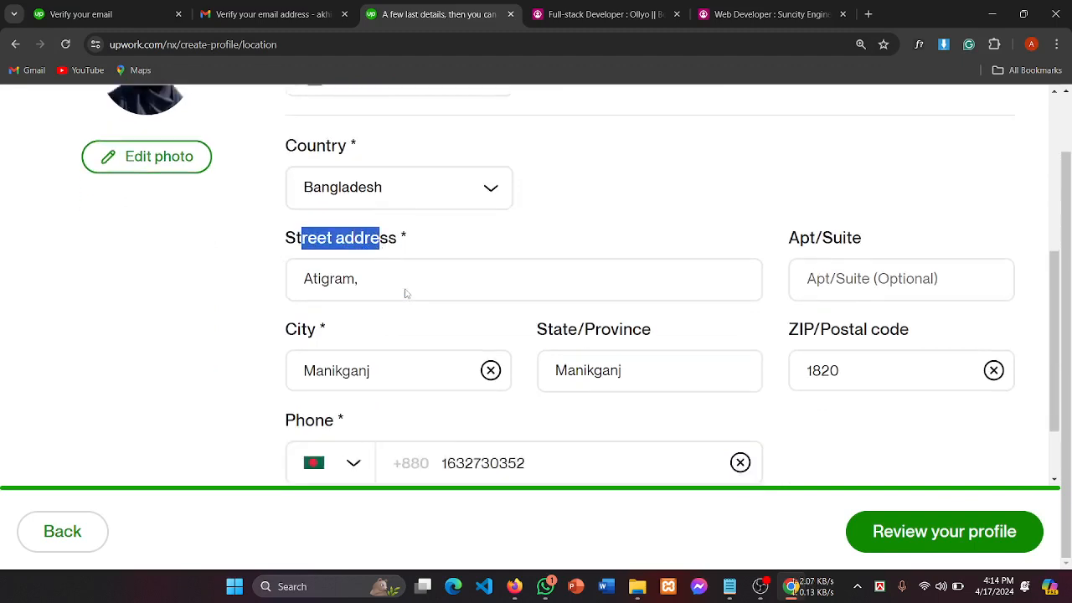
{"action": "left_click_drag", "start_coordinate": [271, 327], "coordinate": [371, 307]}
{"action": "scroll", "coordinate": [371, 308], "scroll_direction": "down", "scroll_amount": 1}
{"action": "left_click_drag", "start_coordinate": [278, 328], "coordinate": [376, 327]}
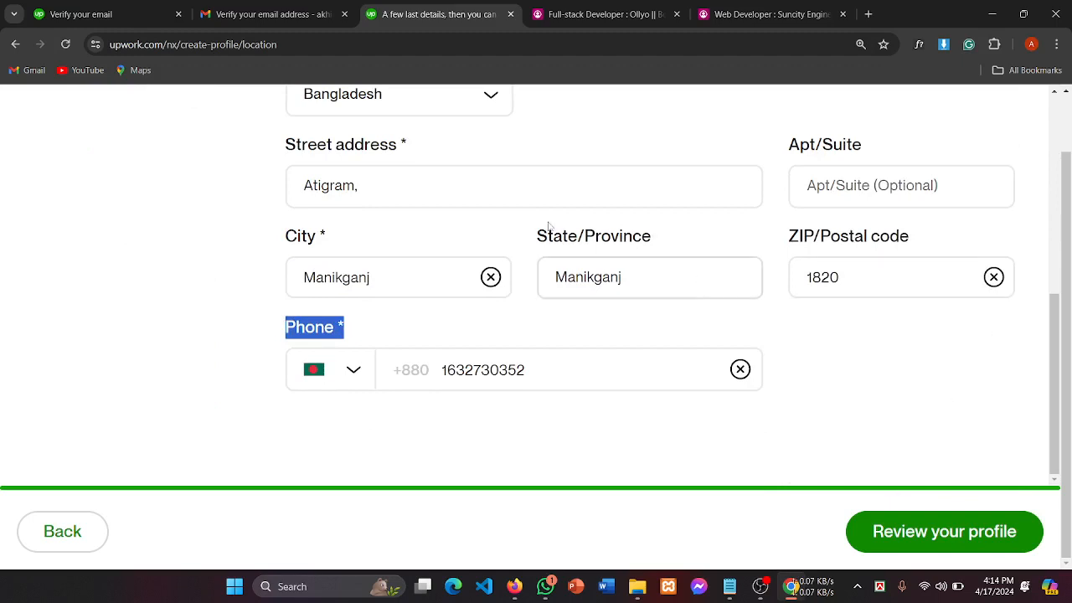
{"action": "scroll", "coordinate": [663, 346], "scroll_direction": "up", "scroll_amount": 3}
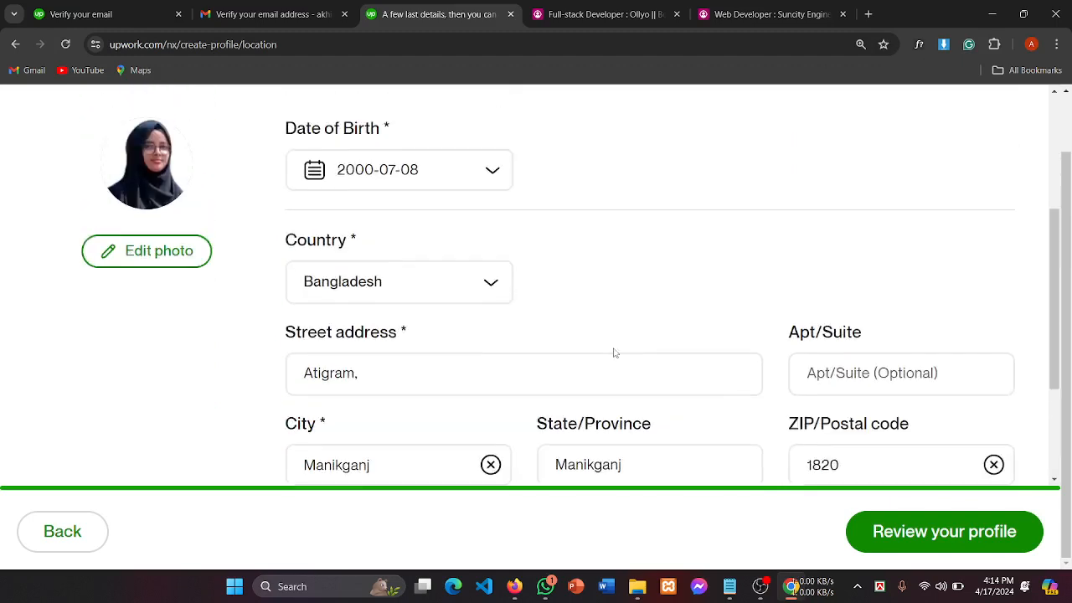
Step: Open the profile preview and scroll through photo, title, bio, rate, skills, work history and education
{"action": "left_click", "coordinate": [924, 536]}
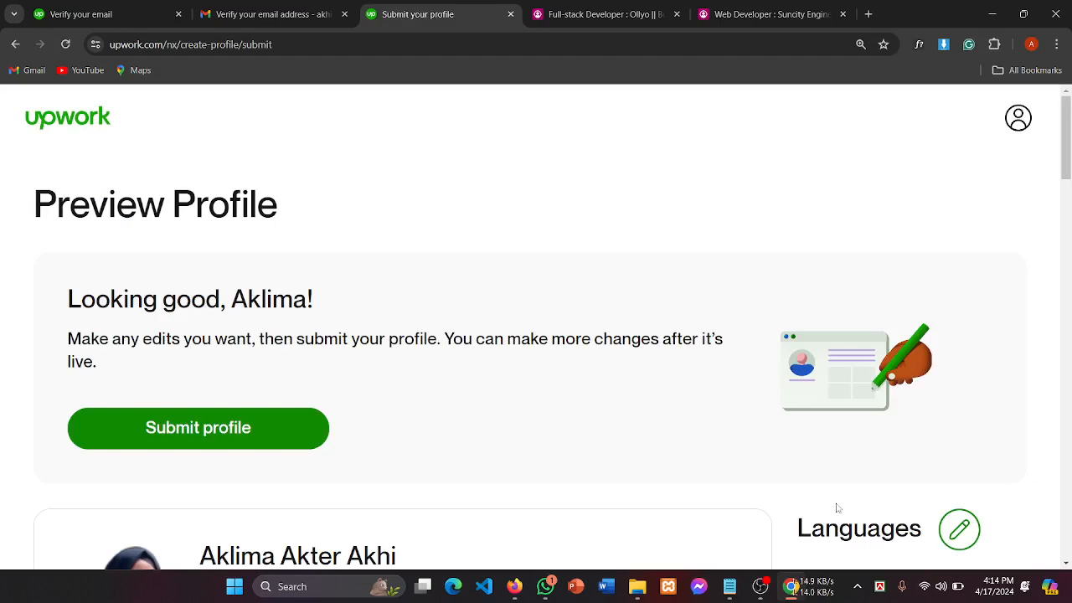
{"action": "left_click_drag", "start_coordinate": [248, 299], "coordinate": [380, 297]}
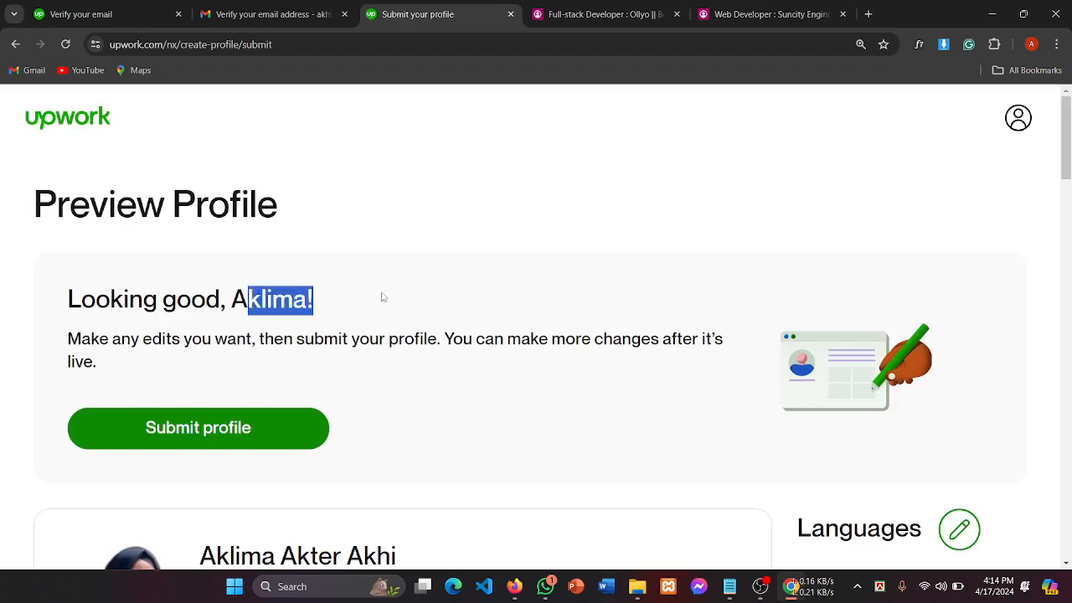
{"action": "scroll", "coordinate": [382, 297], "scroll_direction": "down", "scroll_amount": 4}
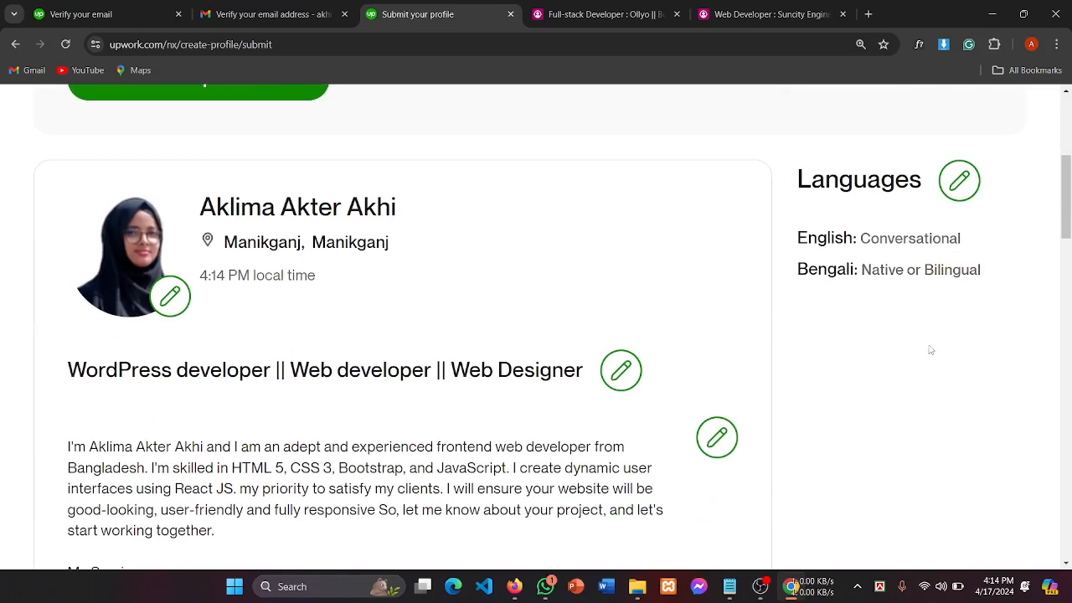
{"action": "scroll", "coordinate": [932, 343], "scroll_direction": "up", "scroll_amount": 1}
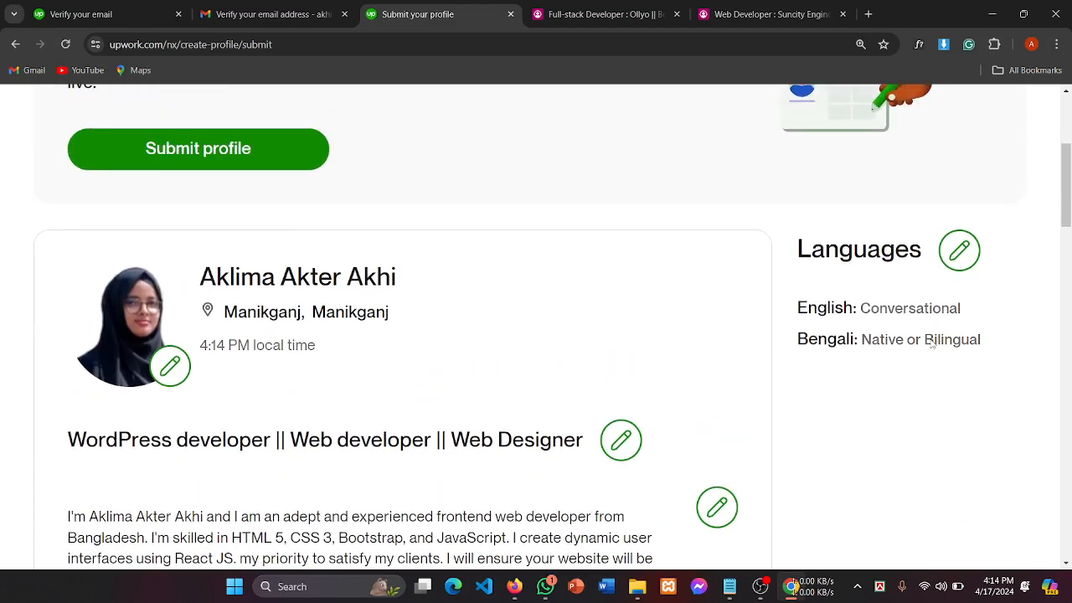
{"action": "scroll", "coordinate": [931, 339], "scroll_direction": "down", "scroll_amount": 1}
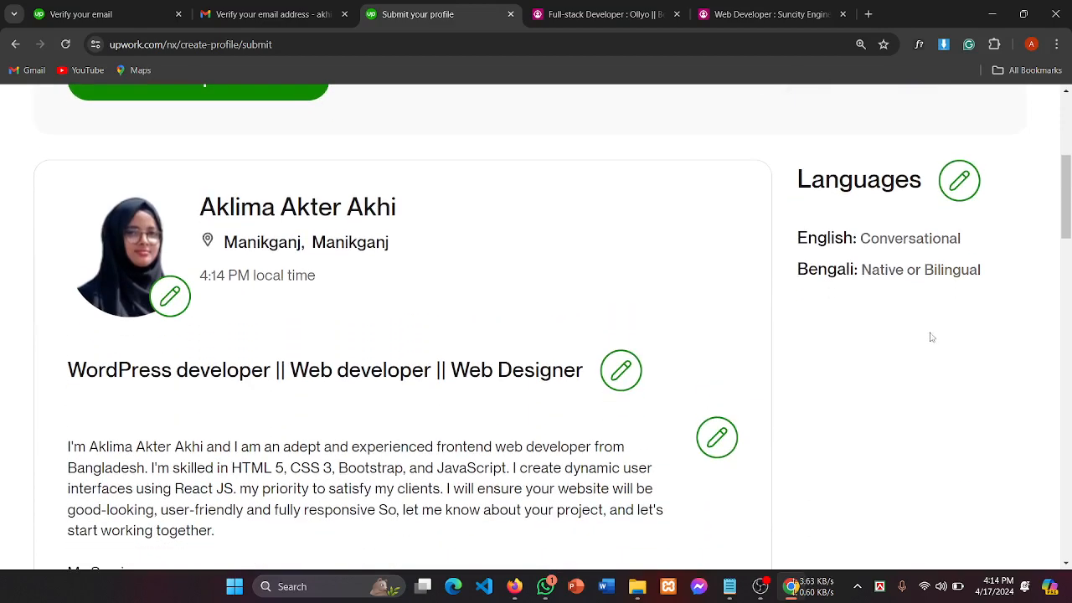
{"action": "left_click_drag", "start_coordinate": [858, 241], "coordinate": [982, 247]}
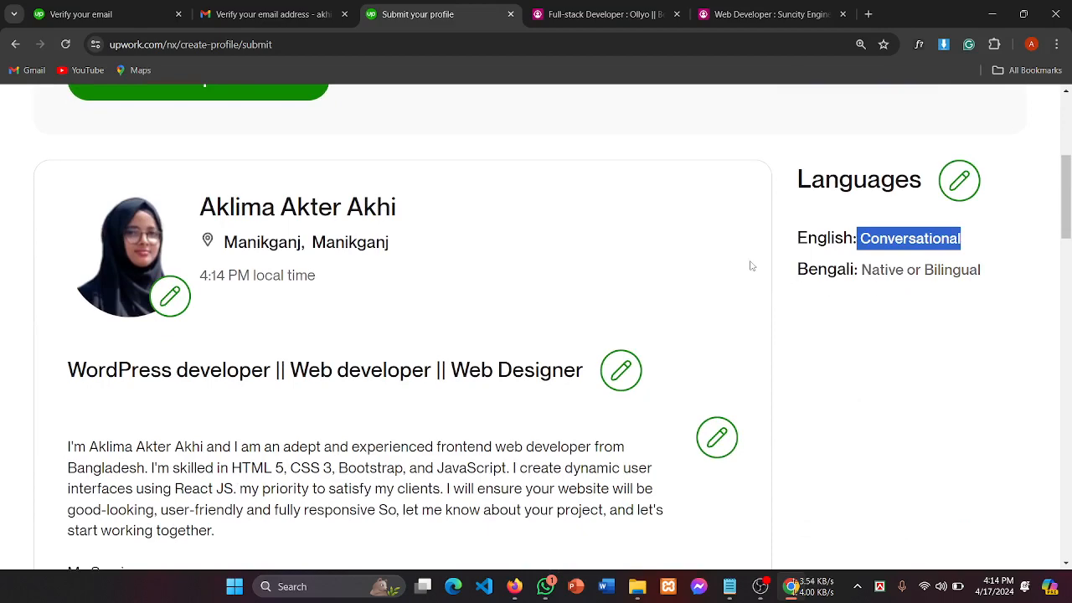
{"action": "scroll", "coordinate": [747, 251], "scroll_direction": "up", "scroll_amount": 3}
{"action": "scroll", "coordinate": [182, 242], "scroll_direction": "down", "scroll_amount": 1}
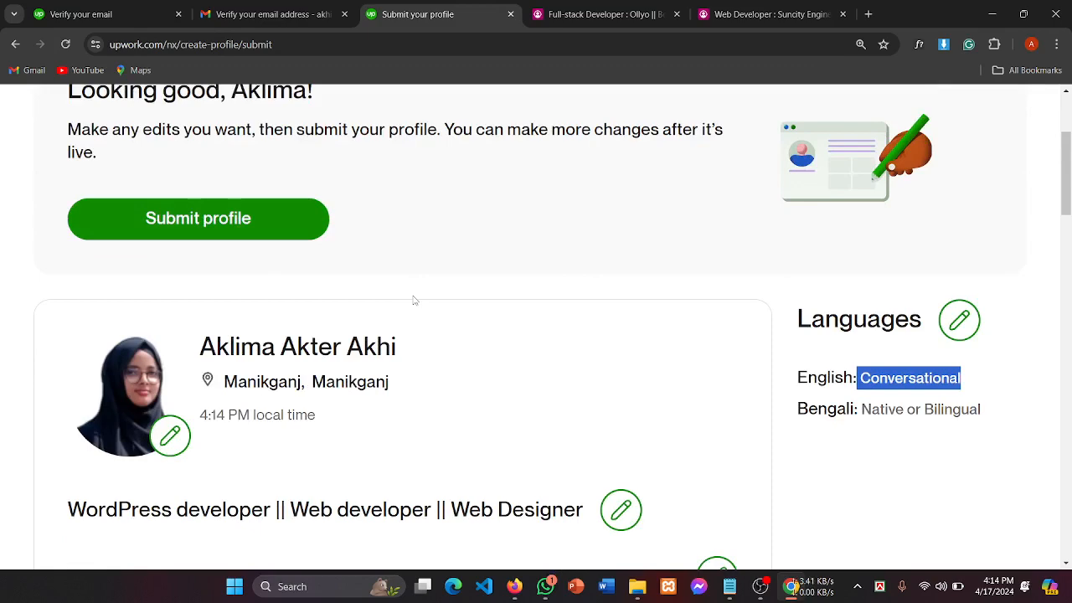
{"action": "scroll", "coordinate": [776, 390], "scroll_direction": "down", "scroll_amount": 2}
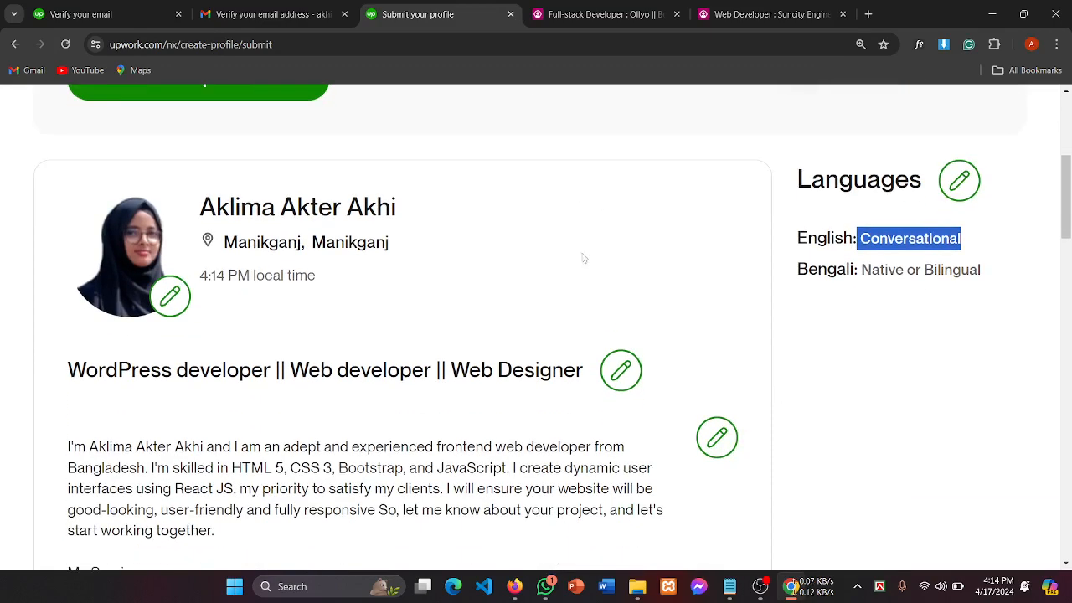
{"action": "scroll", "coordinate": [607, 333], "scroll_direction": "down", "scroll_amount": 2}
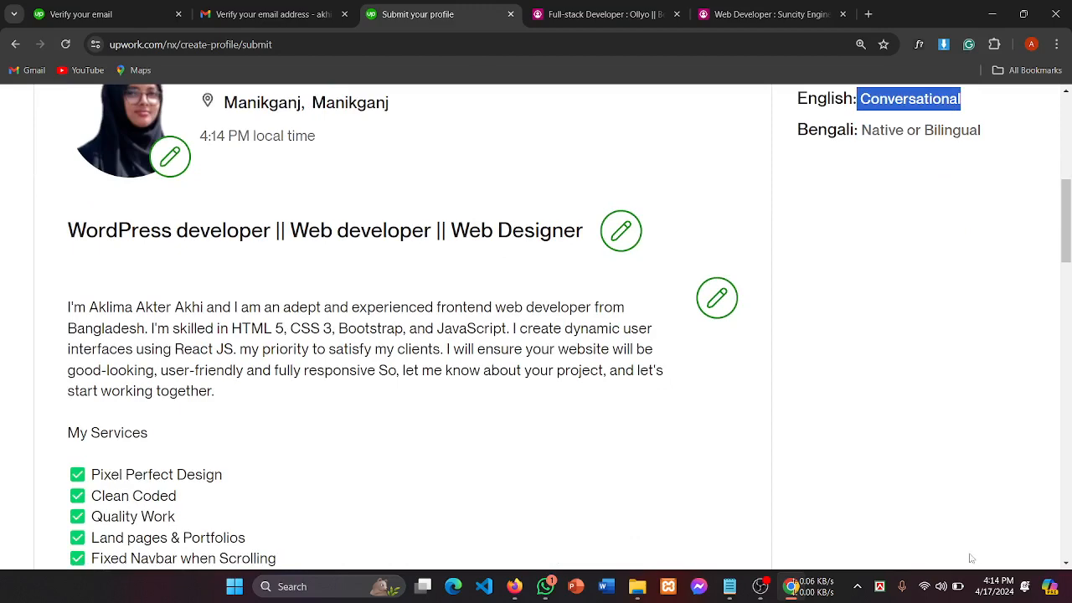
{"action": "scroll", "coordinate": [972, 558], "scroll_direction": "down", "scroll_amount": 8}
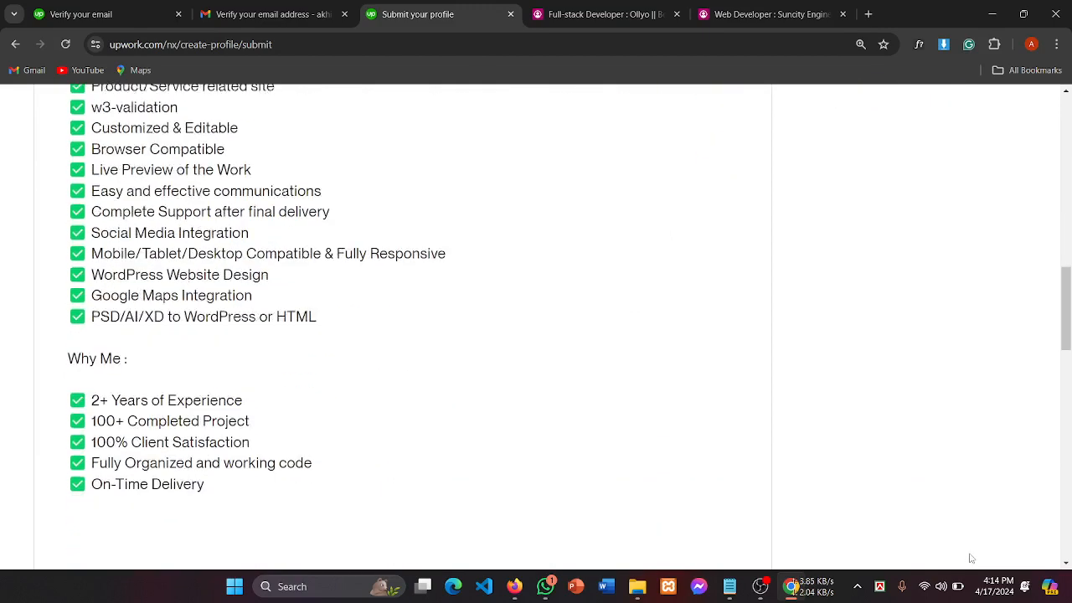
{"action": "scroll", "coordinate": [971, 558], "scroll_direction": "down", "scroll_amount": 3}
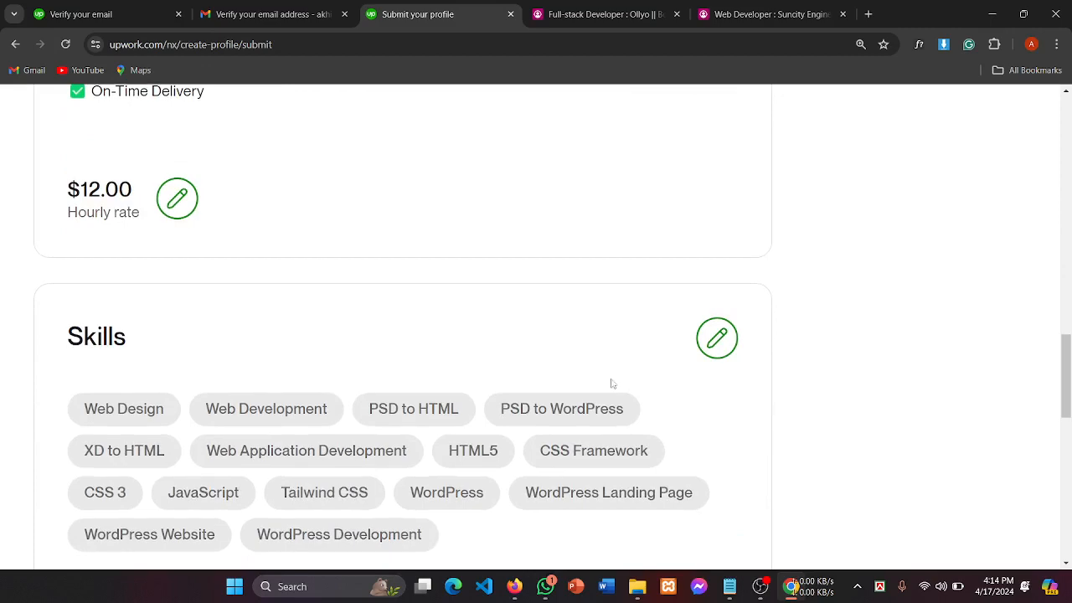
{"action": "scroll", "coordinate": [611, 383], "scroll_direction": "down", "scroll_amount": 3}
{"action": "scroll", "coordinate": [929, 442], "scroll_direction": "down", "scroll_amount": 6}
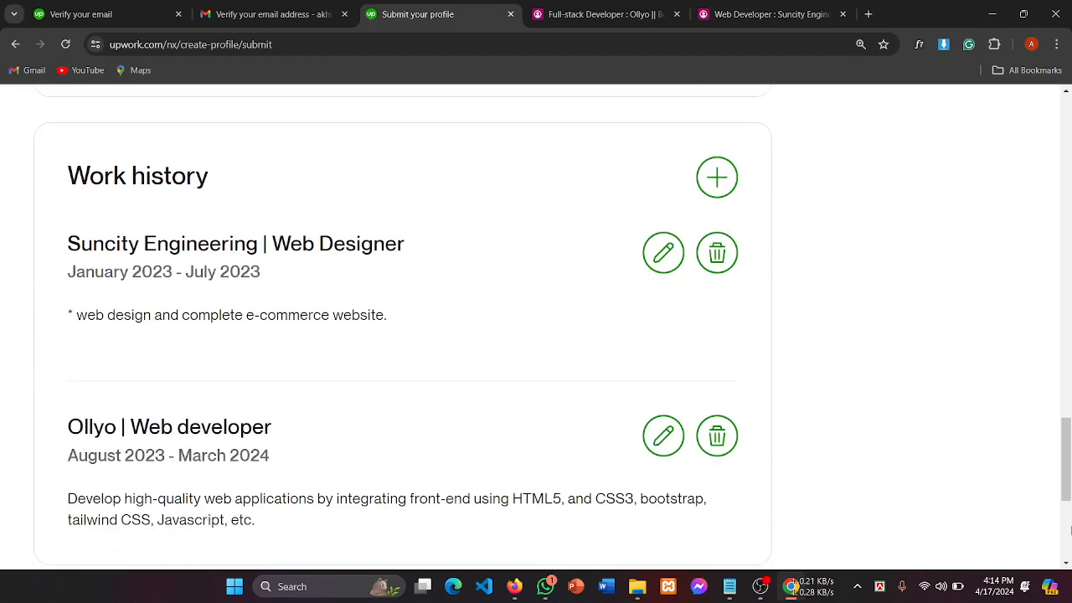
{"action": "scroll", "coordinate": [500, 422], "scroll_direction": "down", "scroll_amount": 2}
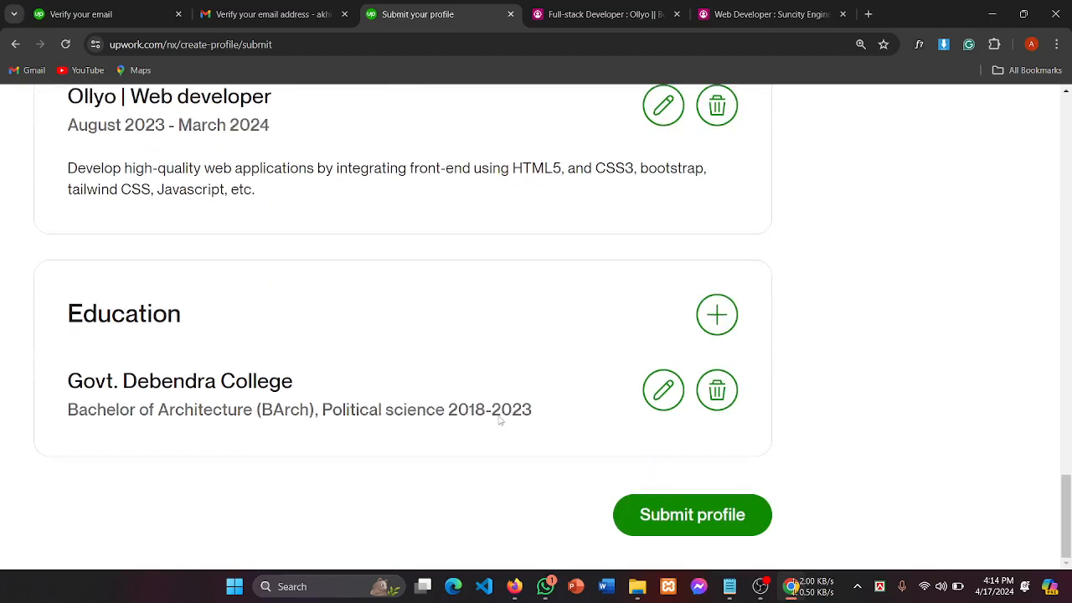
{"action": "scroll", "coordinate": [645, 400], "scroll_direction": "up", "scroll_amount": 4}
{"action": "scroll", "coordinate": [645, 399], "scroll_direction": "down", "scroll_amount": 4}
{"action": "scroll", "coordinate": [775, 401], "scroll_direction": "up", "scroll_amount": 4}
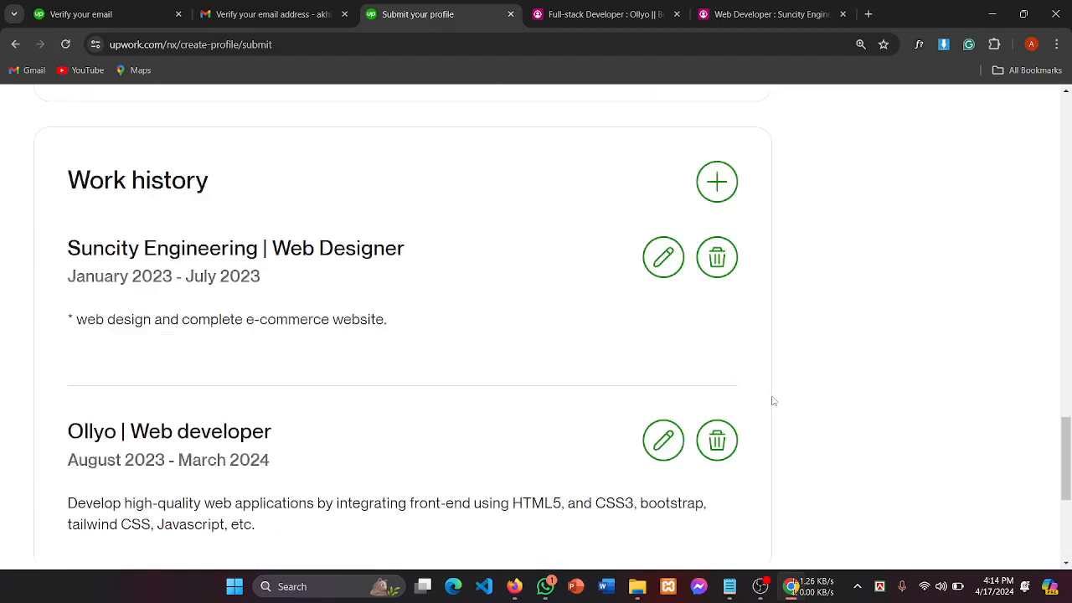
{"action": "scroll", "coordinate": [774, 402], "scroll_direction": "down", "scroll_amount": 4}
Step: Pause the OBS recording and return to Chrome to submit the profile
{"action": "left_click", "coordinate": [761, 586]}
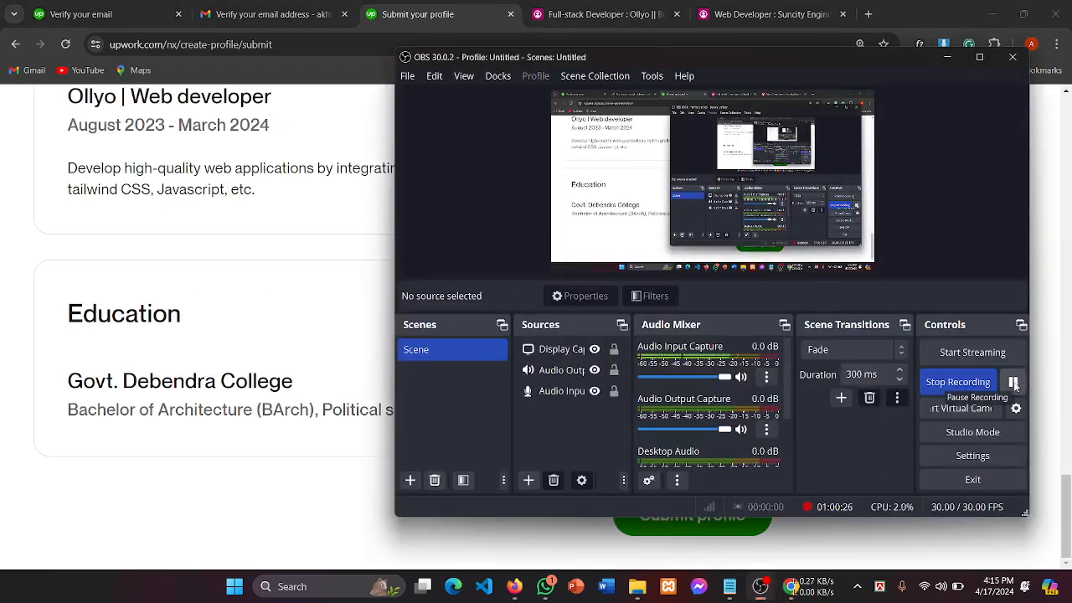
{"action": "left_click", "coordinate": [1014, 382]}
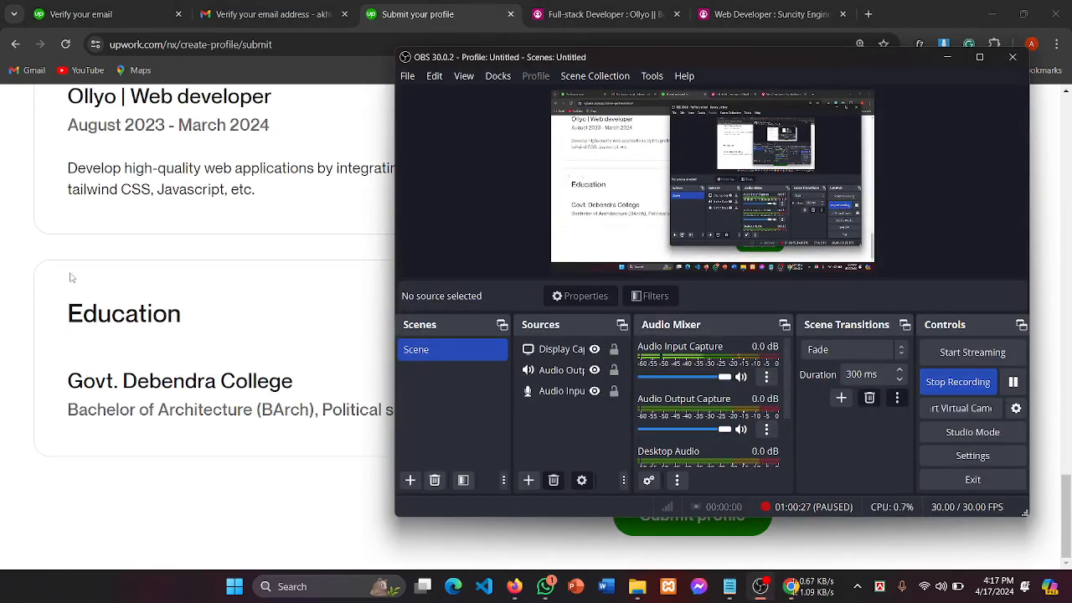
{"action": "left_click", "coordinate": [172, 260]}
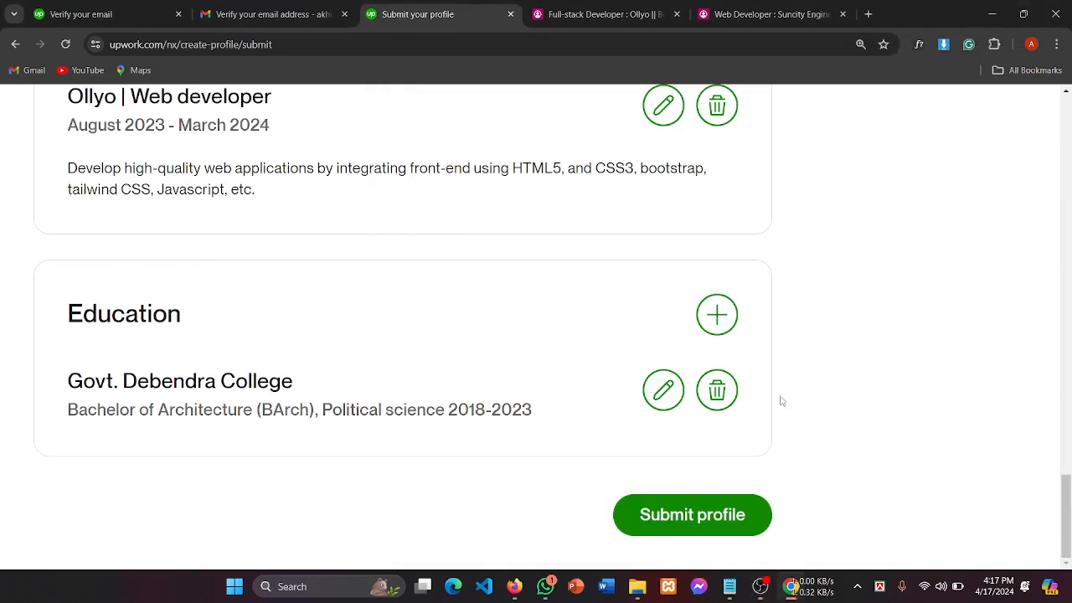
{"action": "left_click", "coordinate": [694, 520]}
Step: Submit the profile and review the ready page's Freelancer Plus ($20/month) and Connects ($0.15) offers
{"action": "left_click", "coordinate": [694, 519]}
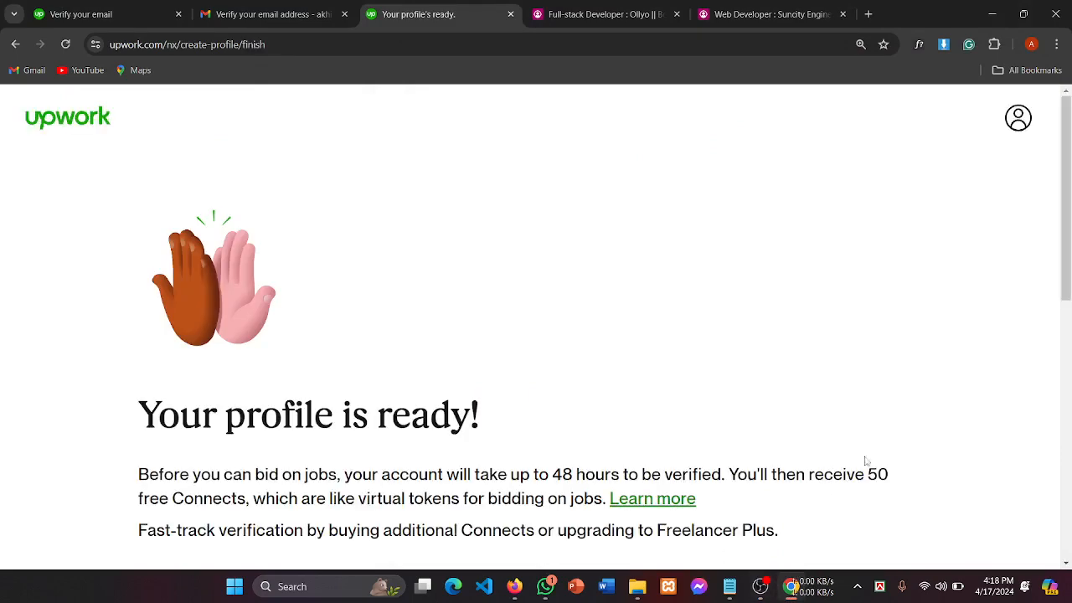
{"action": "scroll", "coordinate": [553, 470], "scroll_direction": "down", "scroll_amount": 4}
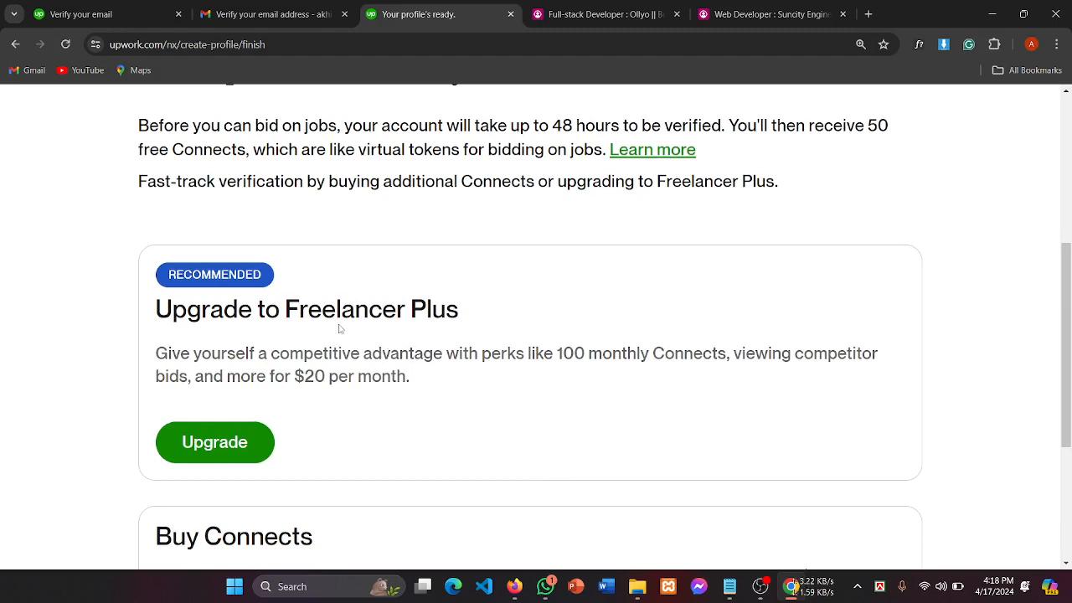
{"action": "left_click_drag", "start_coordinate": [322, 306], "coordinate": [156, 310]}
{"action": "scroll", "coordinate": [567, 352], "scroll_direction": "down", "scroll_amount": 2}
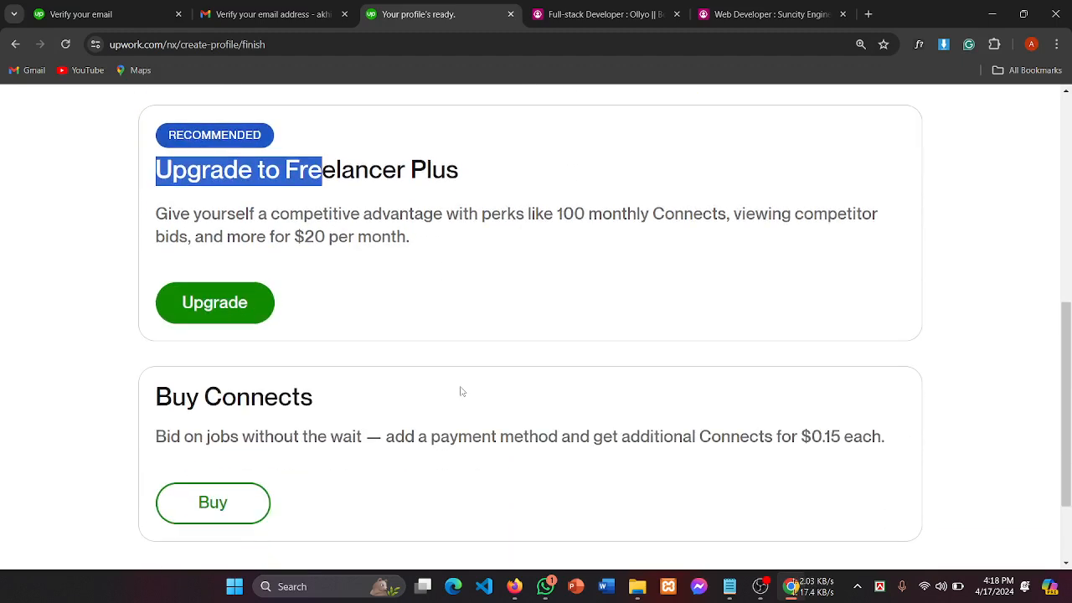
{"action": "left_click_drag", "start_coordinate": [197, 401], "coordinate": [399, 392]}
{"action": "scroll", "coordinate": [400, 392], "scroll_direction": "down", "scroll_amount": 2}
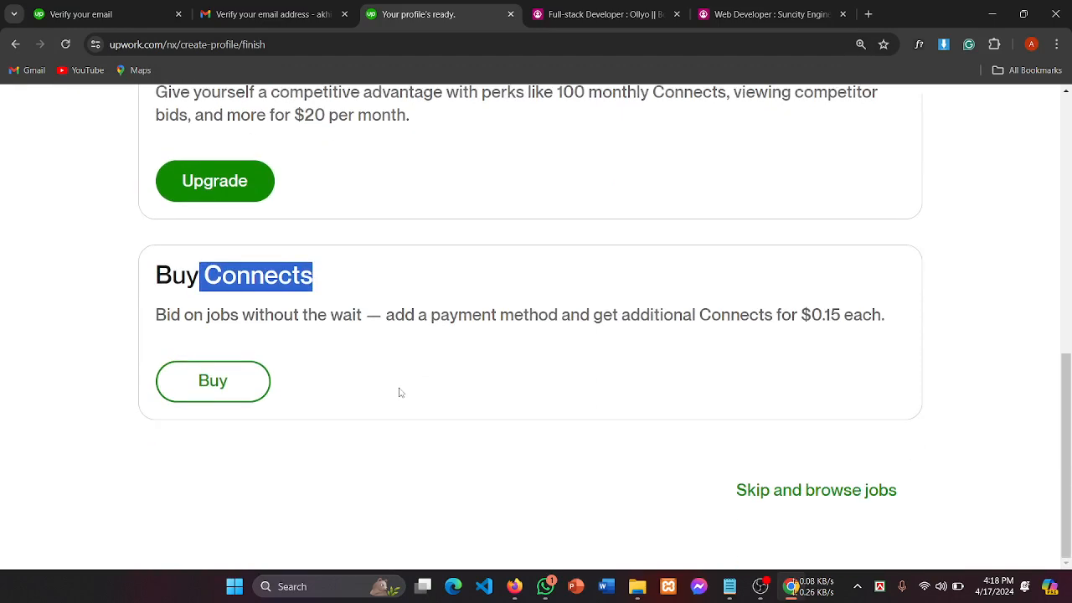
{"action": "left_click", "coordinate": [405, 388]}
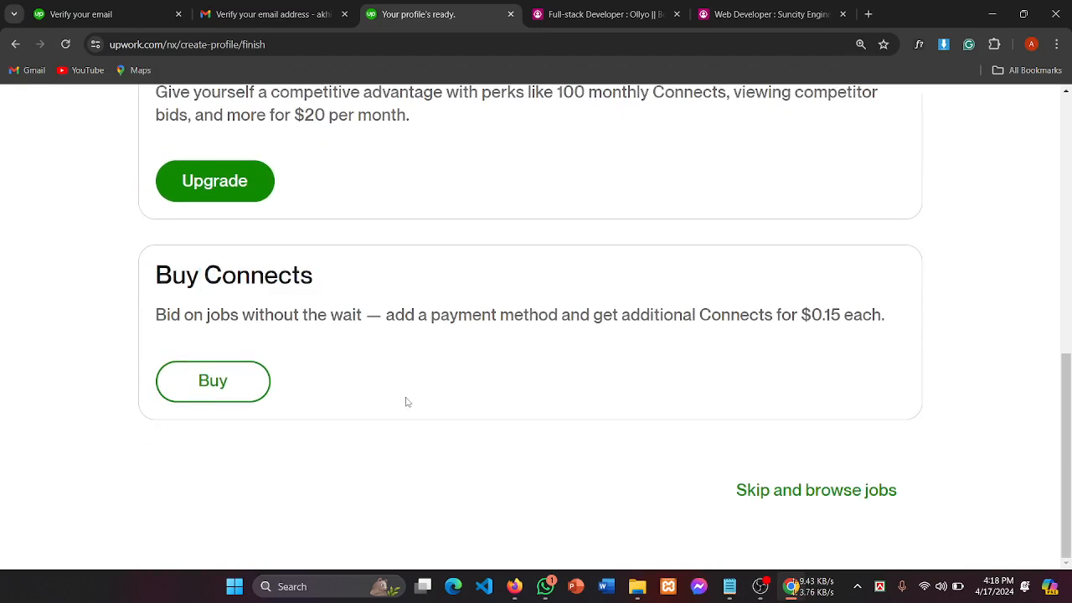
{"action": "scroll", "coordinate": [407, 402], "scroll_direction": "up", "scroll_amount": 7}
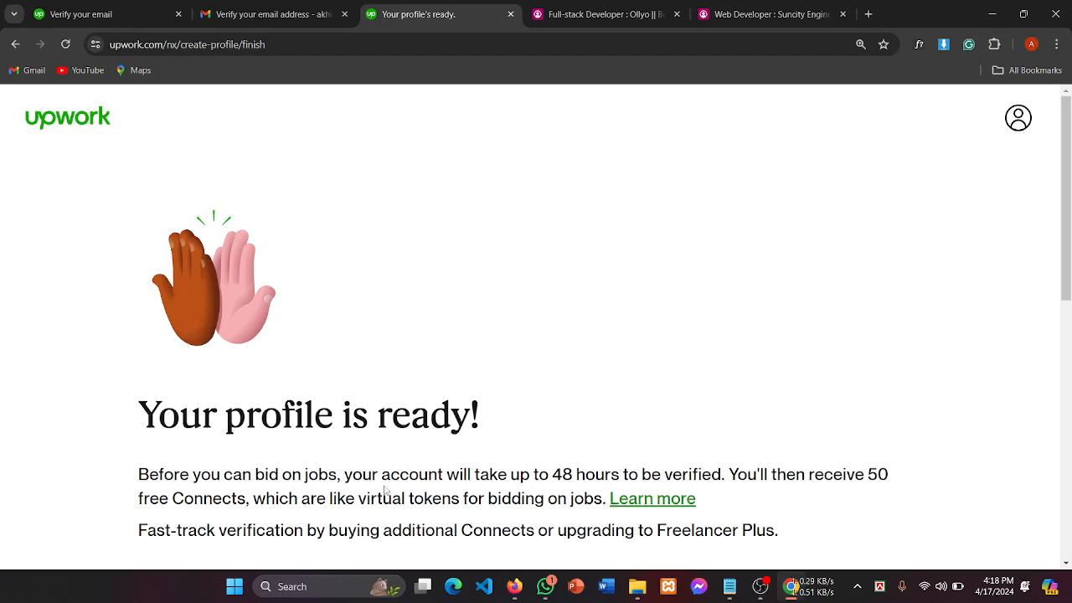
{"action": "scroll", "coordinate": [432, 475], "scroll_direction": "down", "scroll_amount": 2}
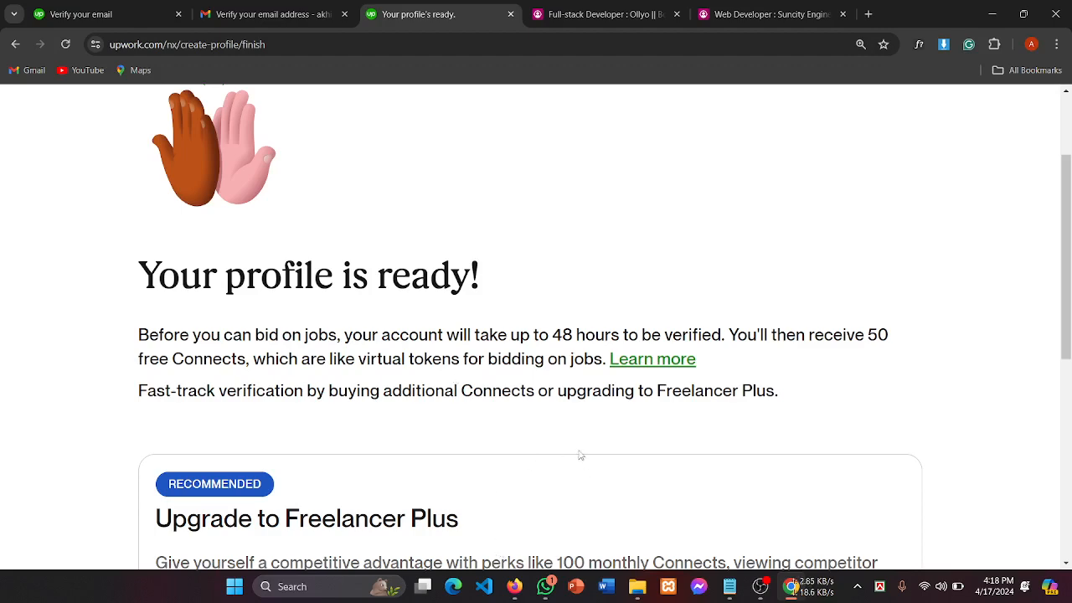
Step: Pass over the Freelancer Plus and Connects offers with 'Skip and browse jobs'
{"action": "scroll", "coordinate": [581, 455], "scroll_direction": "down", "scroll_amount": 5}
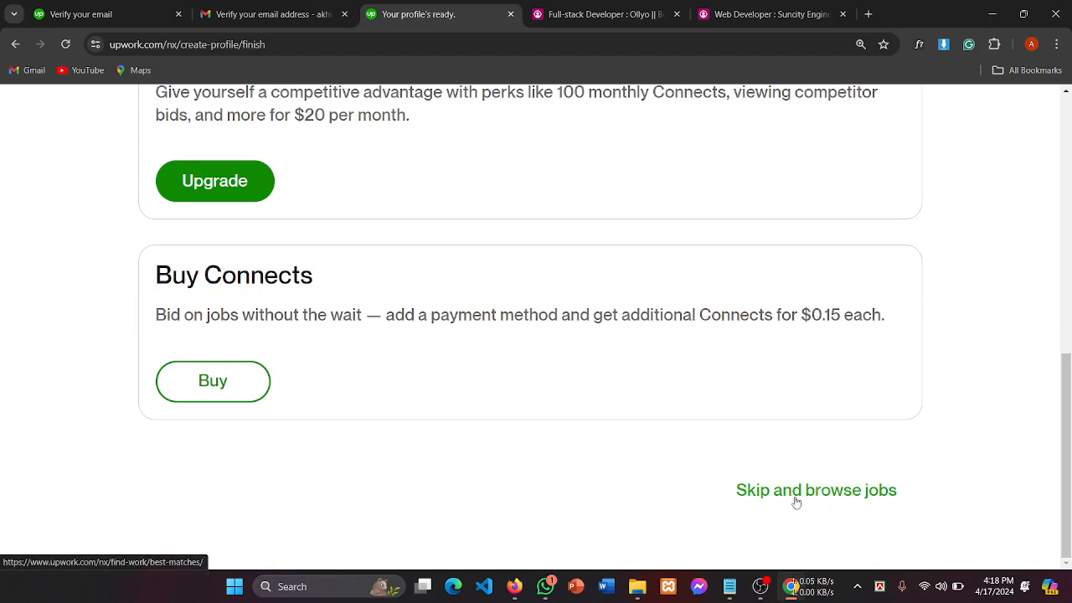
{"action": "scroll", "coordinate": [508, 280], "scroll_direction": "up", "scroll_amount": 5}
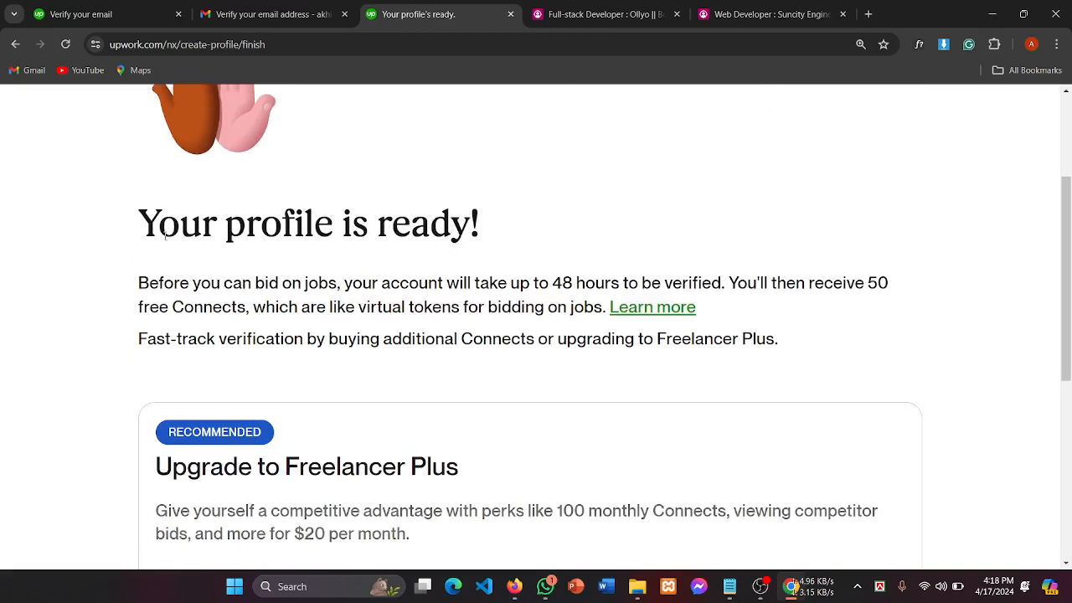
{"action": "left_click_drag", "start_coordinate": [166, 237], "coordinate": [501, 243]}
{"action": "scroll", "coordinate": [450, 354], "scroll_direction": "down", "scroll_amount": 3}
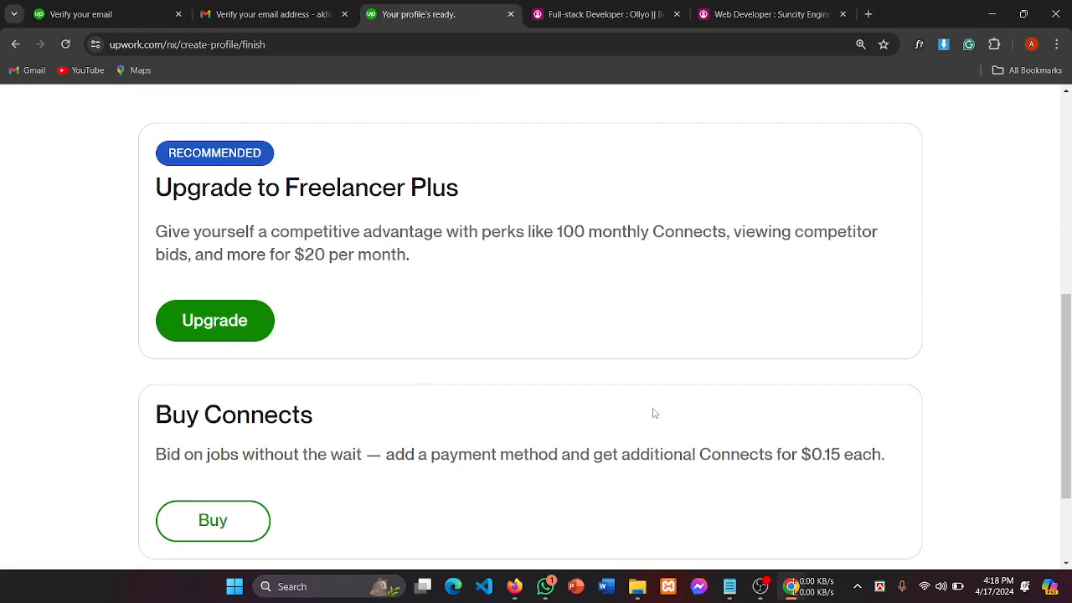
{"action": "scroll", "coordinate": [655, 413], "scroll_direction": "down", "scroll_amount": 2}
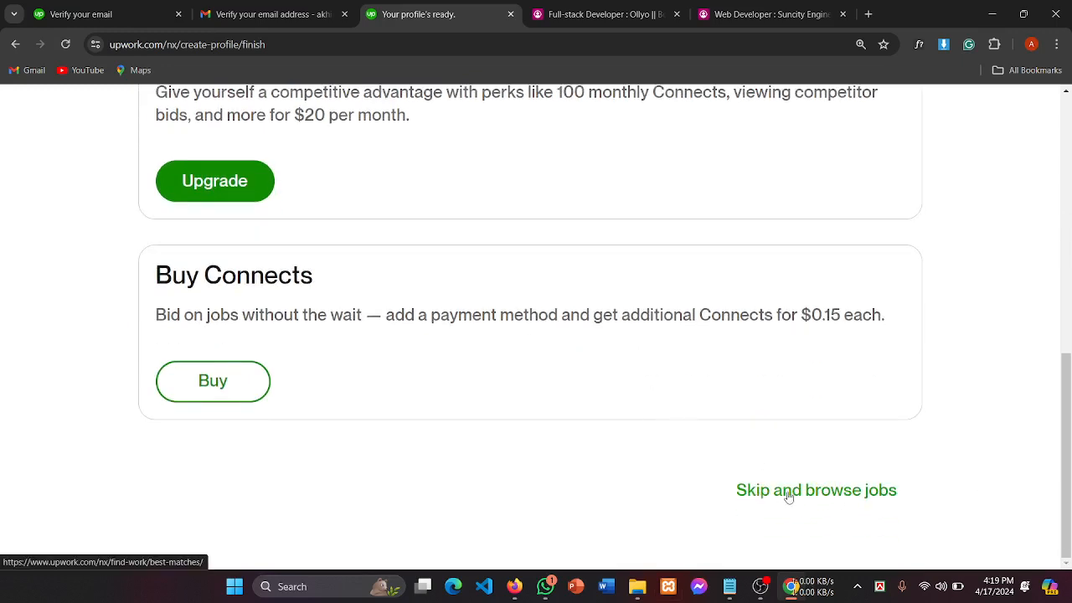
{"action": "left_click", "coordinate": [788, 496]}
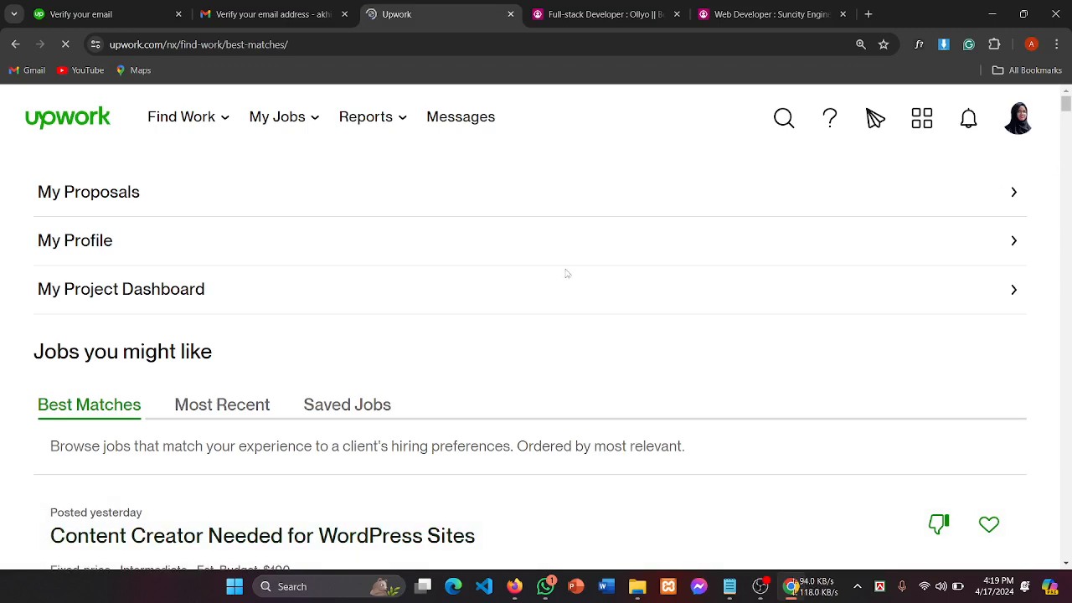
Step: Scroll the Best Matches feed to the tourism website HTML/CSS job, then open the freelancer profile
{"action": "scroll", "coordinate": [533, 304], "scroll_direction": "down", "scroll_amount": 5}
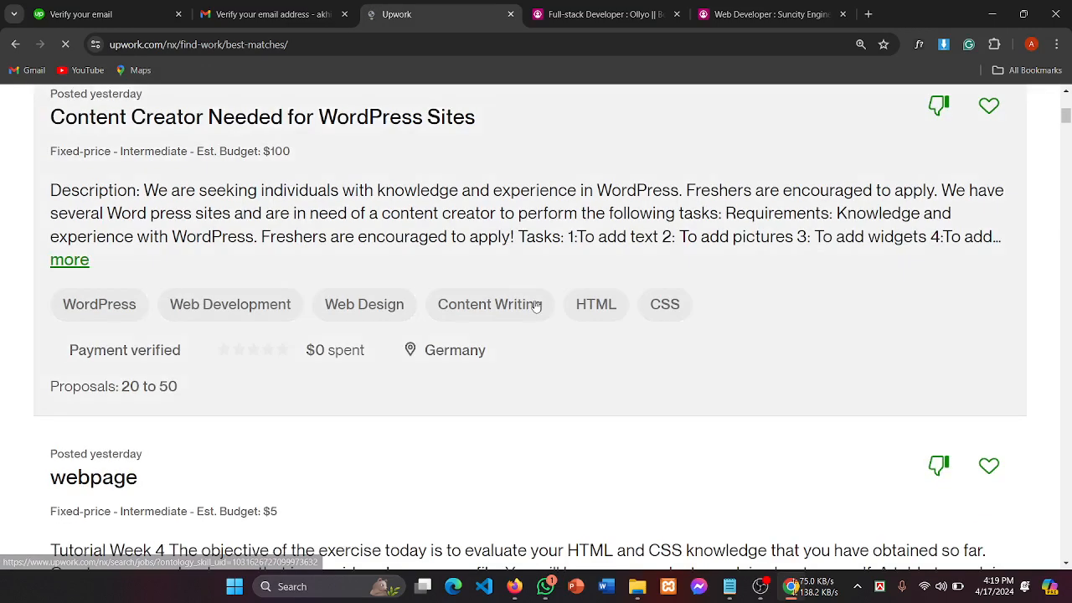
{"action": "scroll", "coordinate": [536, 306], "scroll_direction": "down", "scroll_amount": 2}
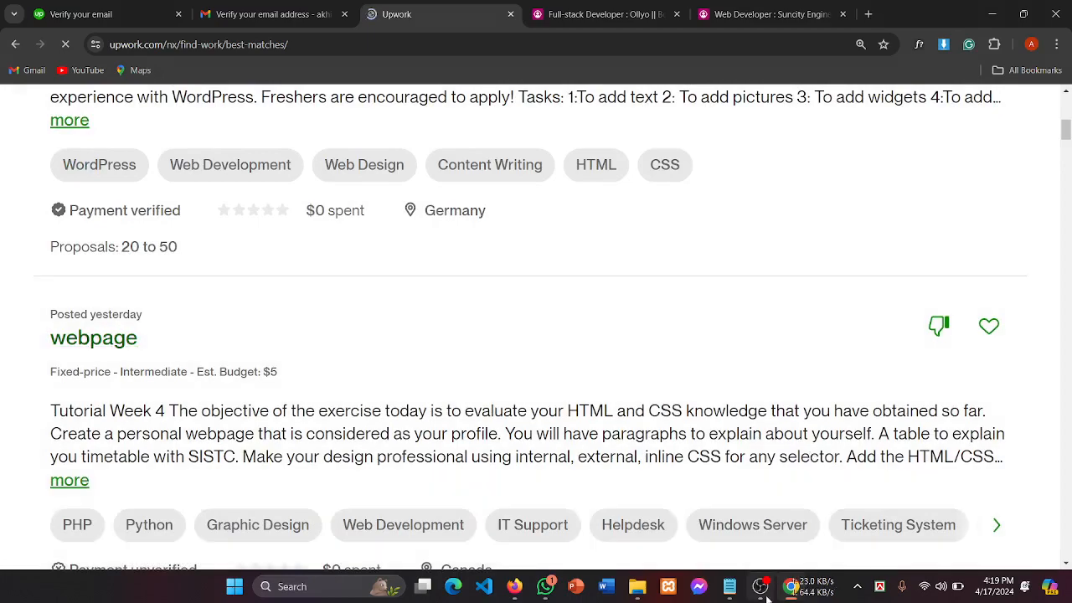
{"action": "mouse_move", "coordinate": [760, 591]}
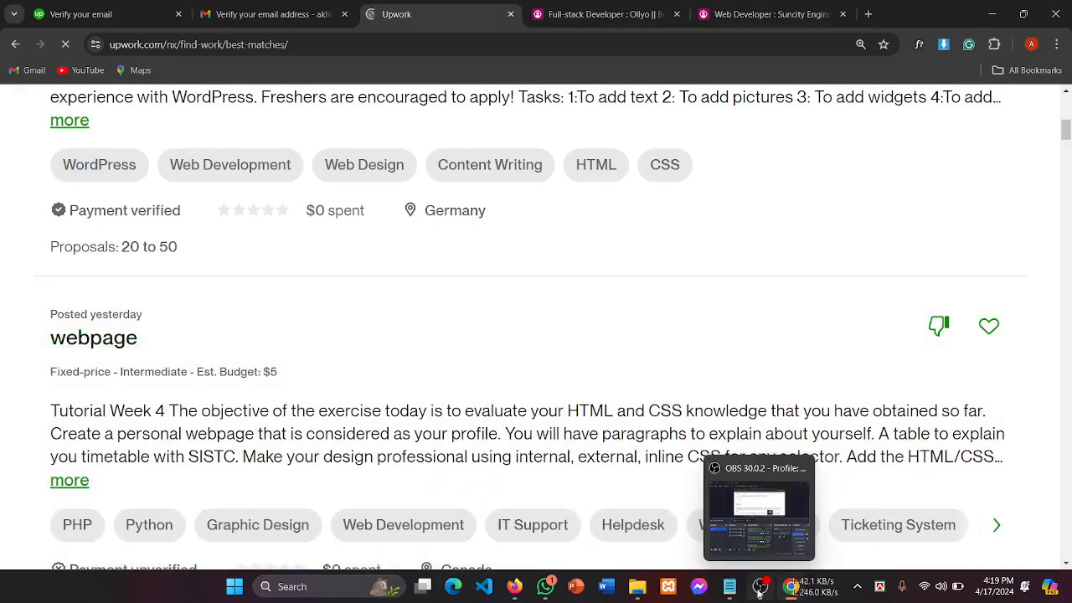
{"action": "scroll", "coordinate": [462, 277], "scroll_direction": "down", "scroll_amount": 10}
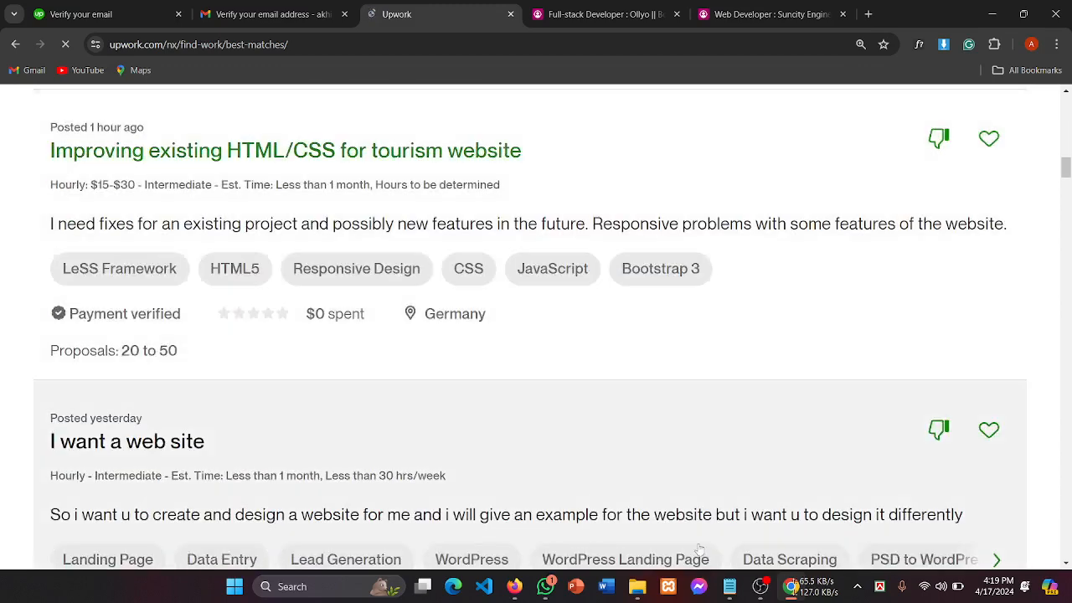
{"action": "left_click", "coordinate": [760, 586]}
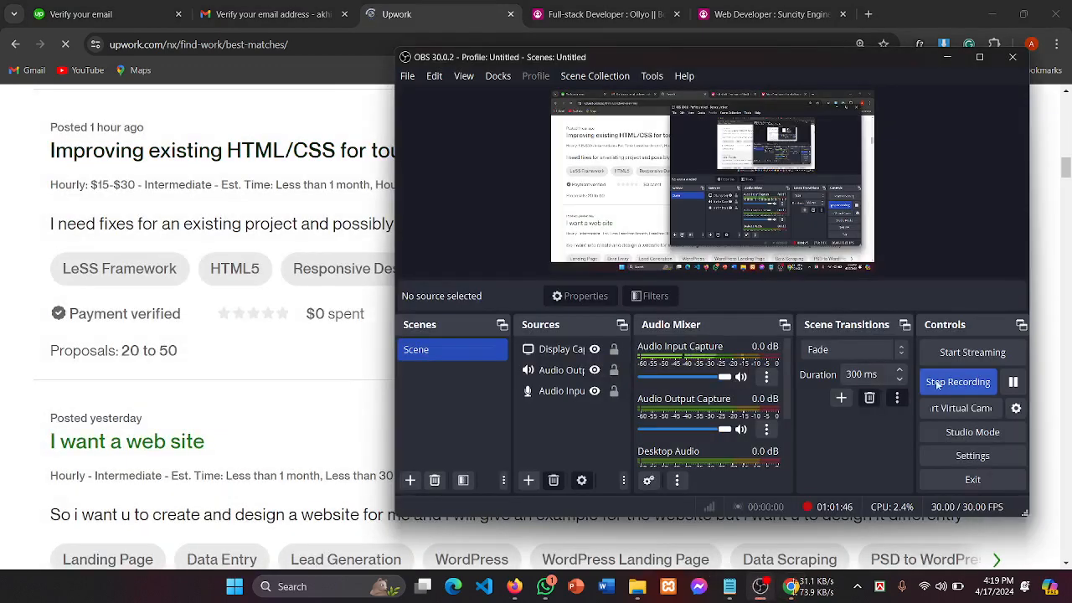
{"action": "left_click", "coordinate": [1013, 383]}
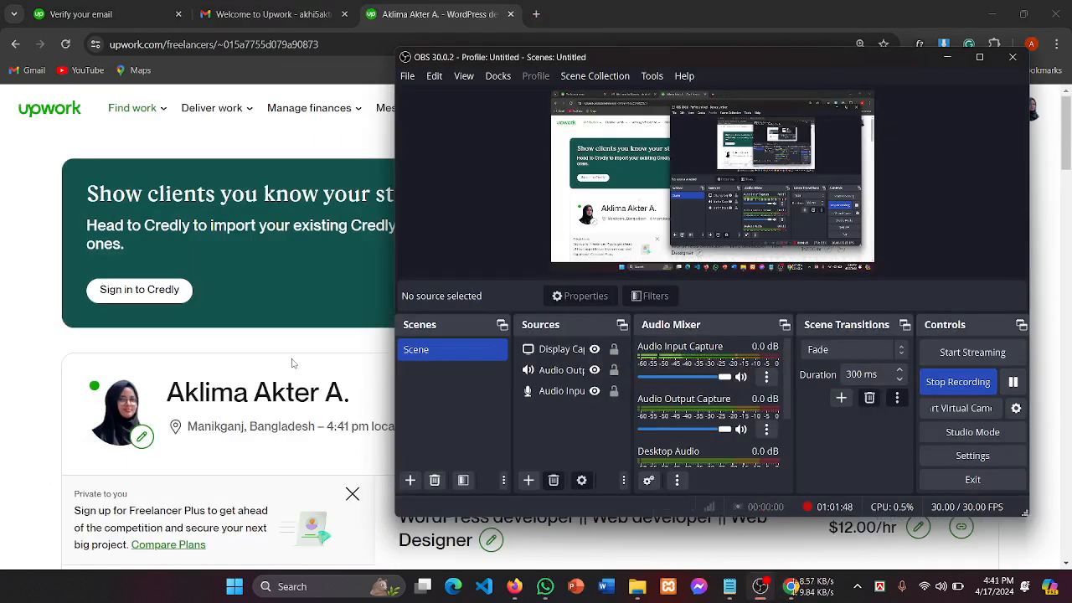
Step: Open and close the account and profile menu several times
{"action": "left_click", "coordinate": [293, 495]}
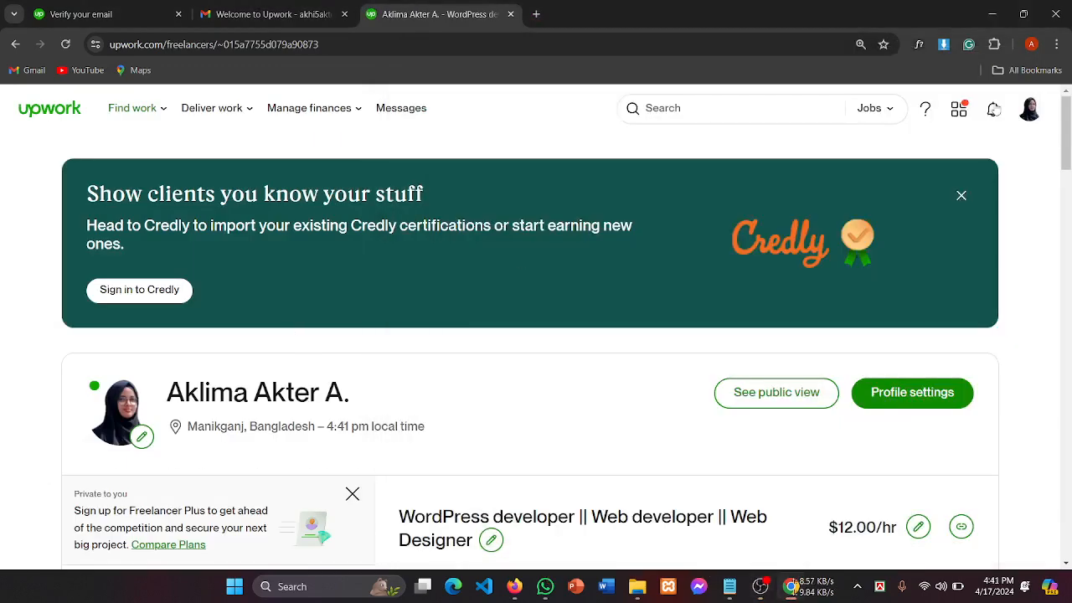
{"action": "left_click", "coordinate": [1028, 109]}
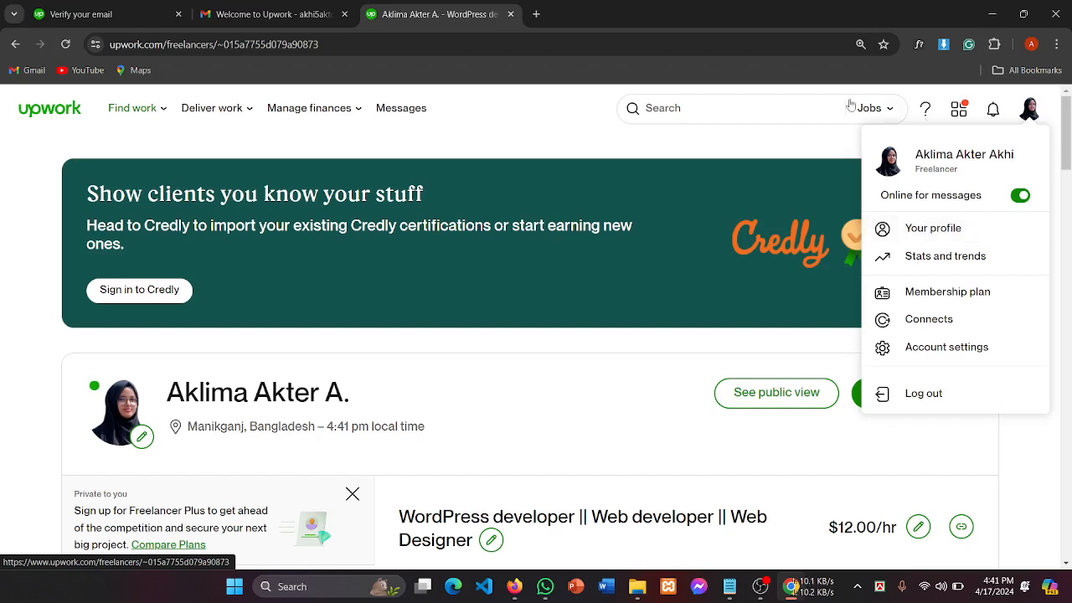
{"action": "left_click", "coordinate": [790, 107]}
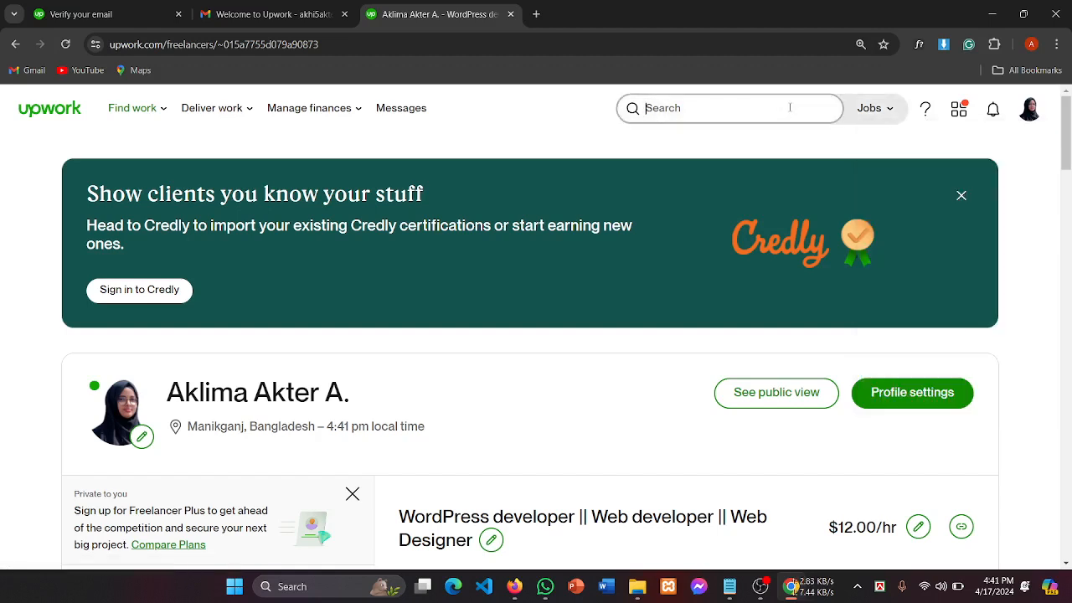
{"action": "left_click", "coordinate": [1030, 114]}
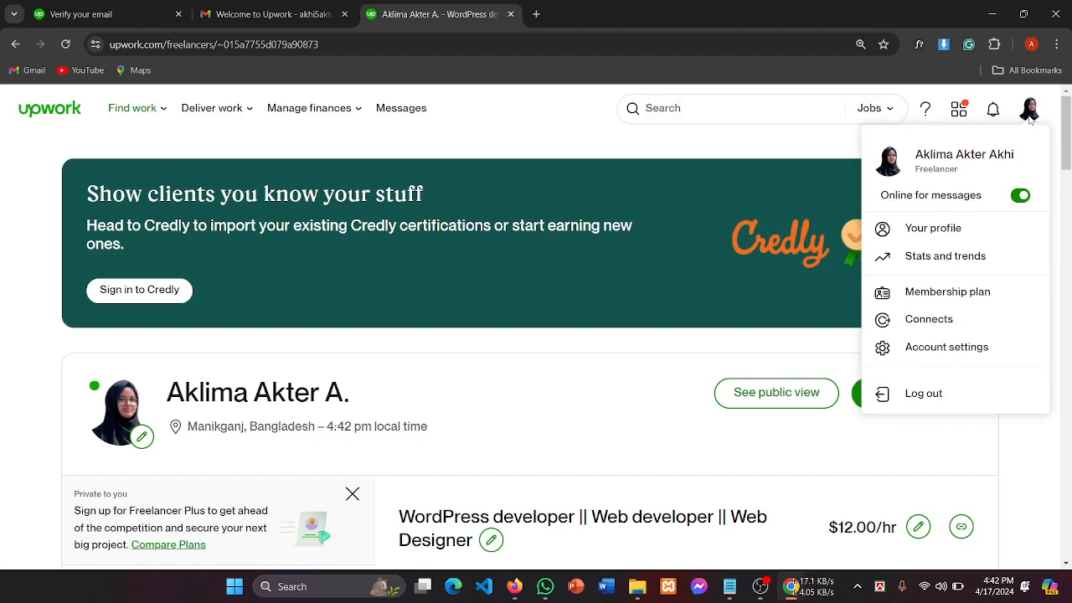
{"action": "left_click", "coordinate": [512, 105]}
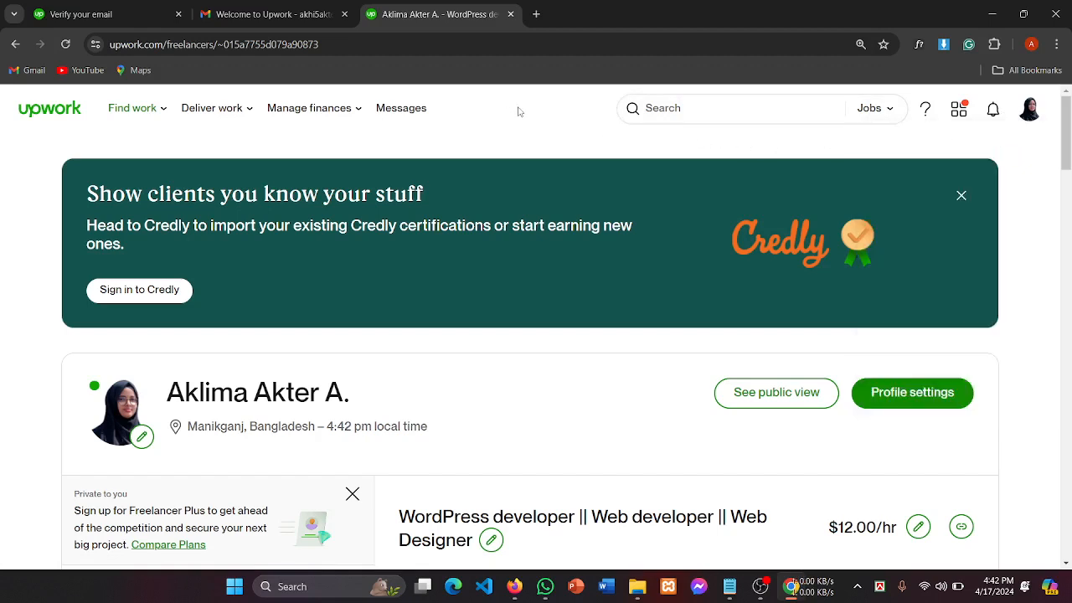
{"action": "left_click", "coordinate": [1032, 117]}
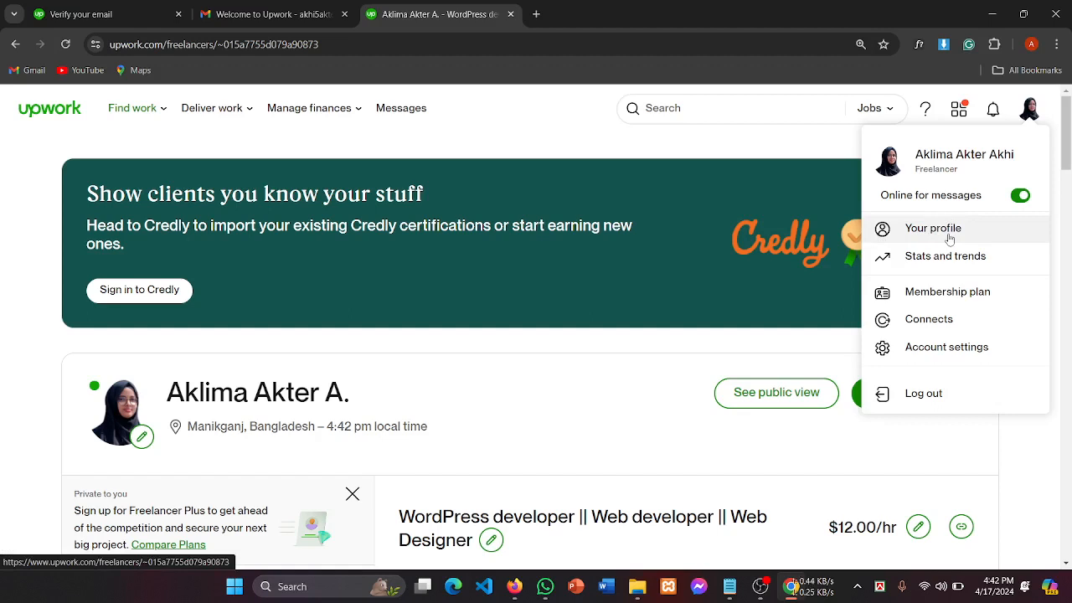
Step: Reopen the account menu, then go back to the previously visited page
{"action": "mouse_move", "coordinate": [758, 594]}
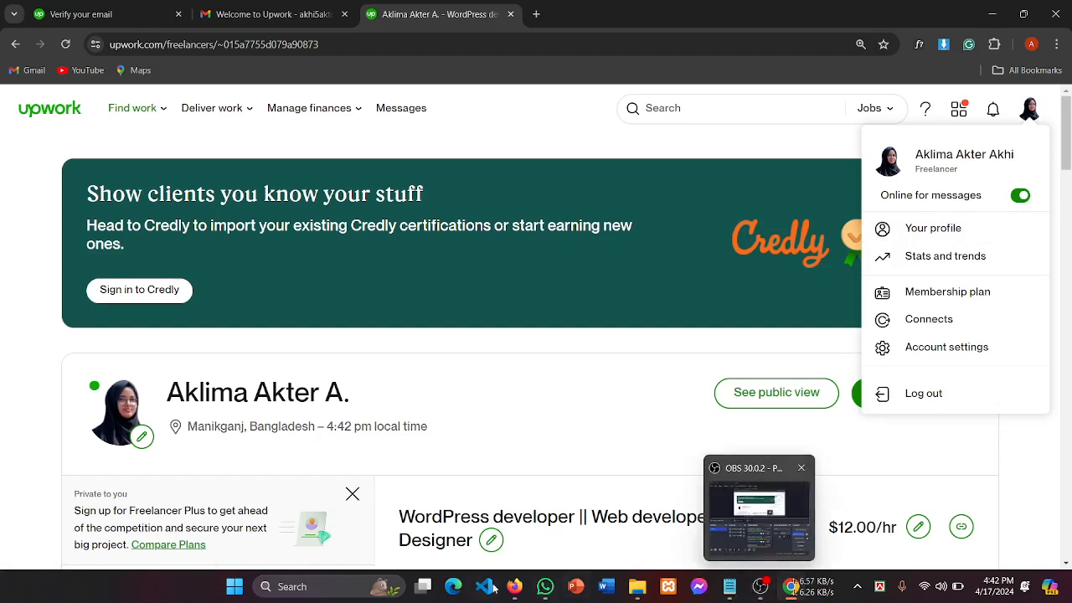
{"action": "mouse_move", "coordinate": [536, 587]}
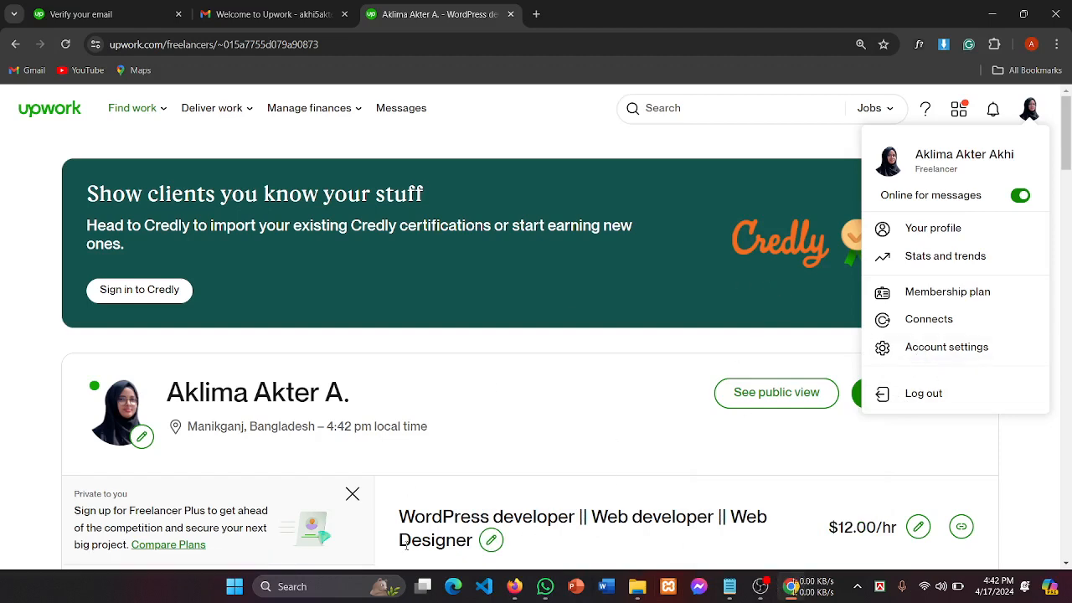
{"action": "left_click", "coordinate": [761, 589]}
{"action": "scroll", "coordinate": [31, 355], "scroll_direction": "down", "scroll_amount": 2}
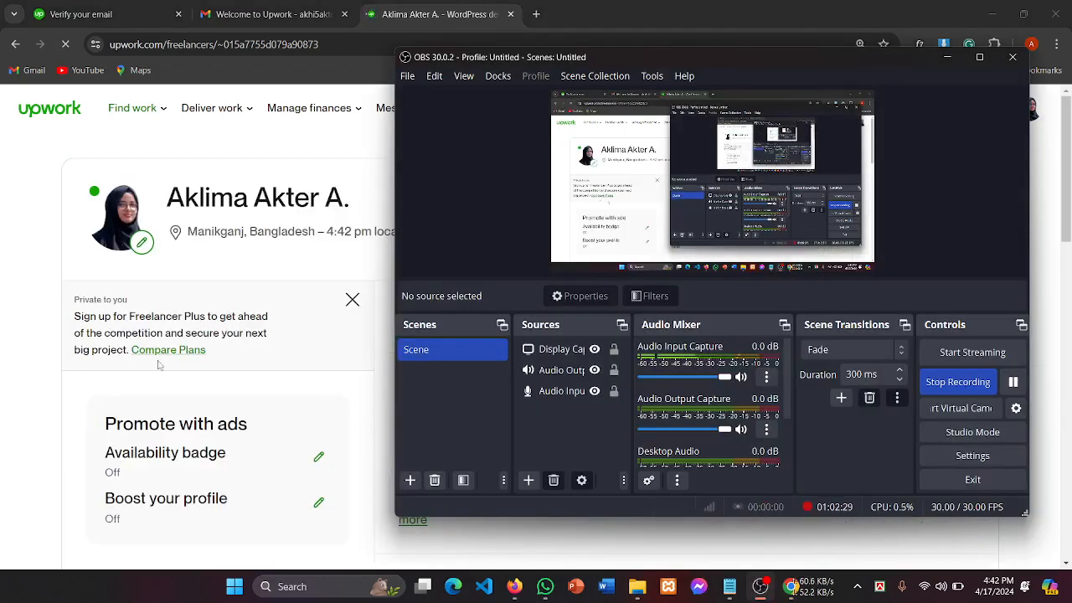
{"action": "left_click", "coordinate": [31, 355]}
{"action": "scroll", "coordinate": [1025, 113], "scroll_direction": "up", "scroll_amount": 2}
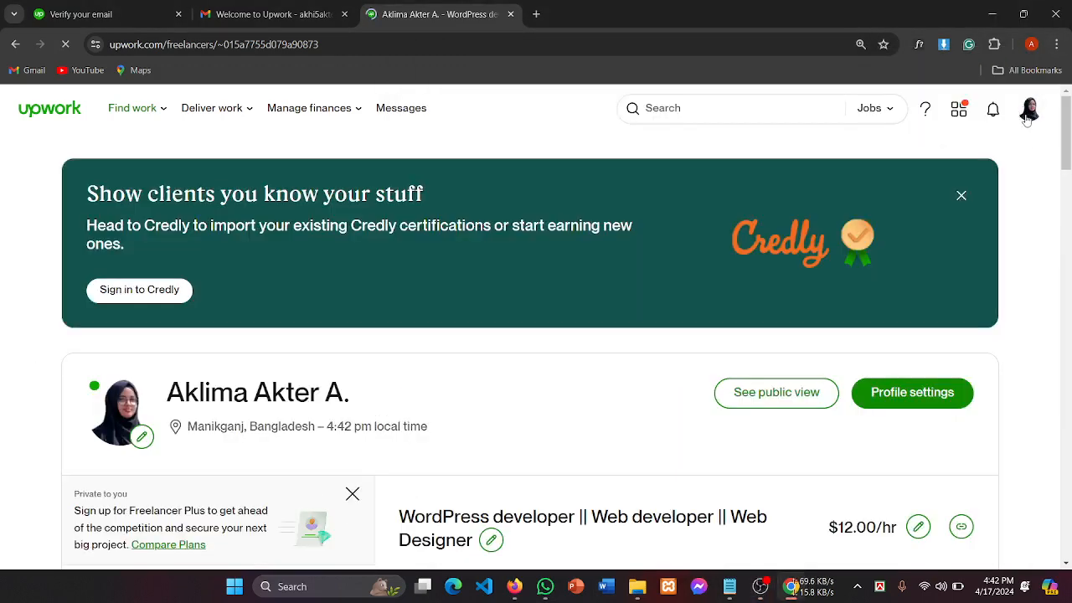
{"action": "left_click", "coordinate": [1031, 115]}
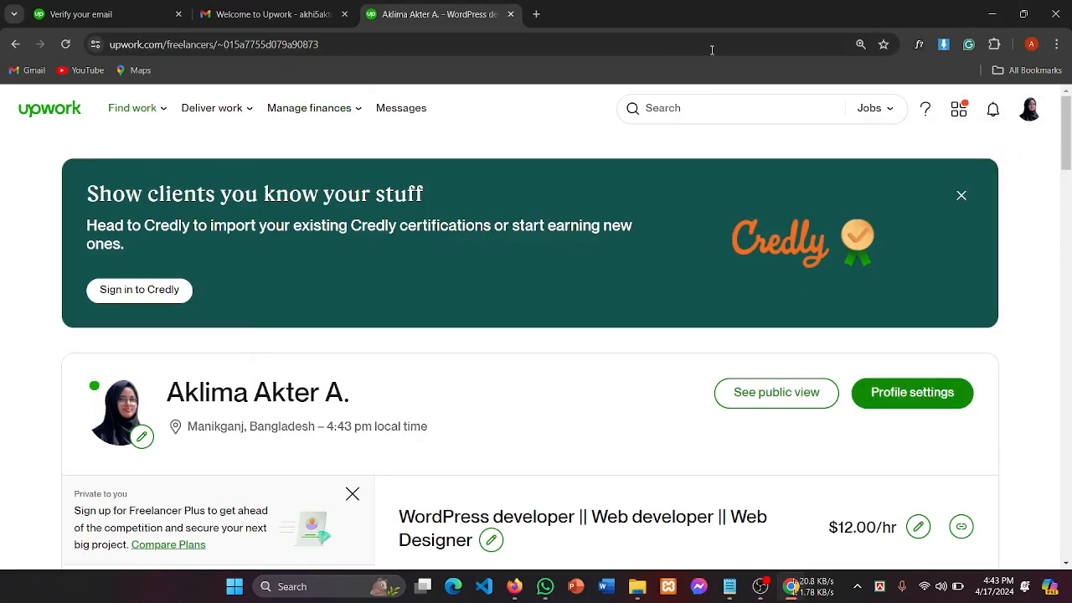
{"action": "left_click", "coordinate": [16, 44]}
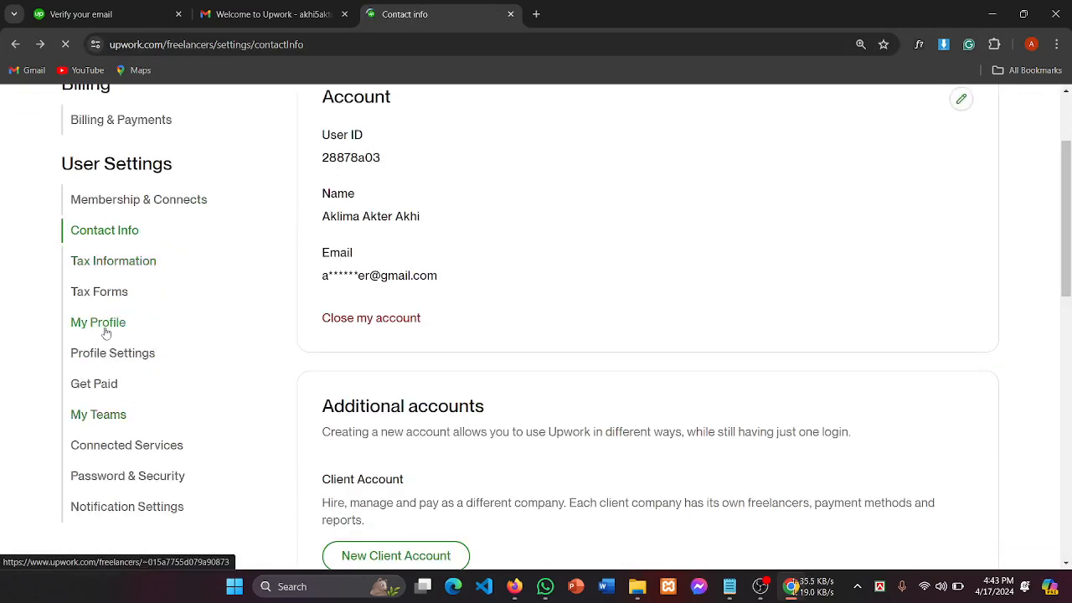
Step: Open the freelancer profile, scroll to Portfolio, and start a new portfolio project
{"action": "left_click", "coordinate": [98, 322]}
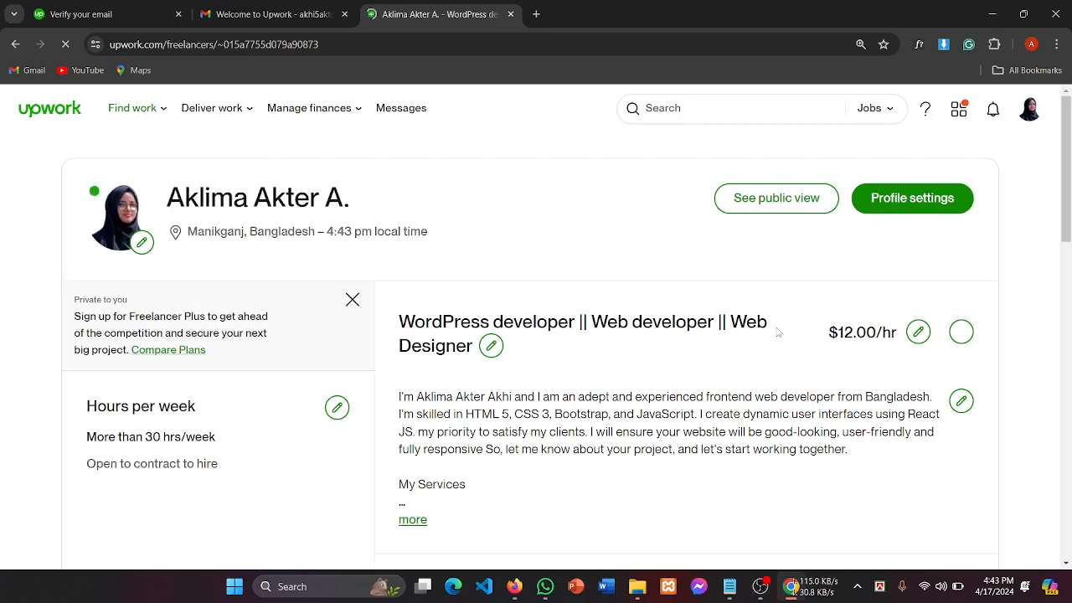
{"action": "scroll", "coordinate": [764, 285], "scroll_direction": "down", "scroll_amount": 4}
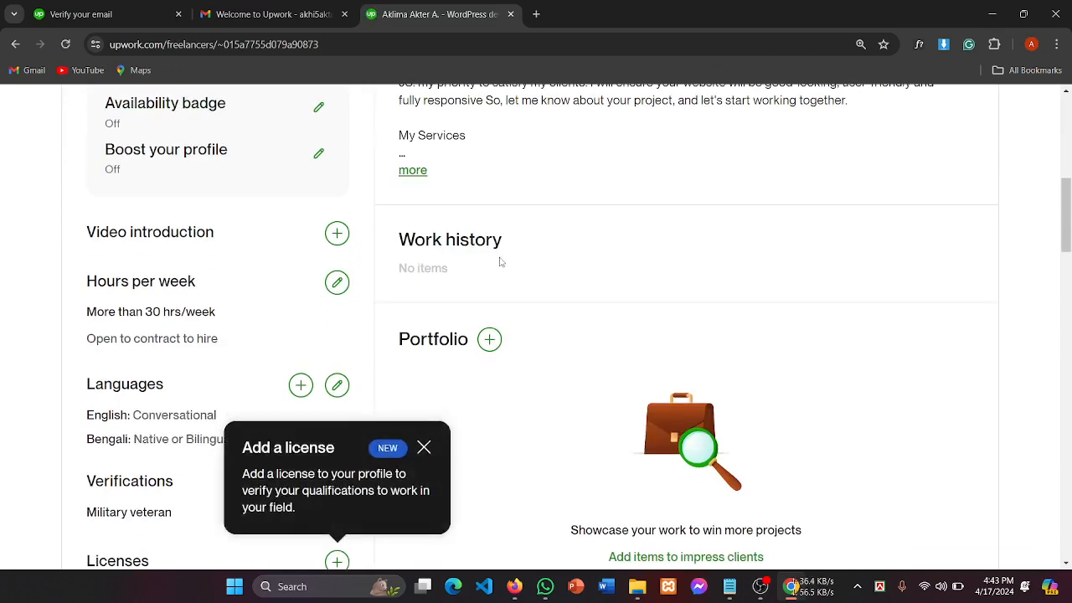
{"action": "scroll", "coordinate": [501, 261], "scroll_direction": "down", "scroll_amount": 1}
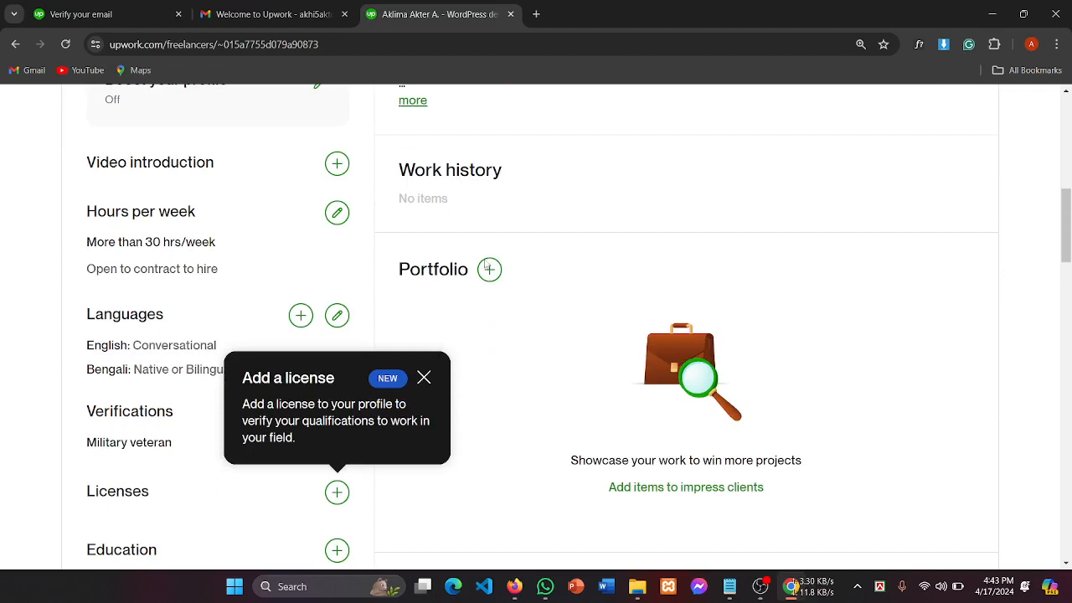
{"action": "double_click", "coordinate": [416, 269]}
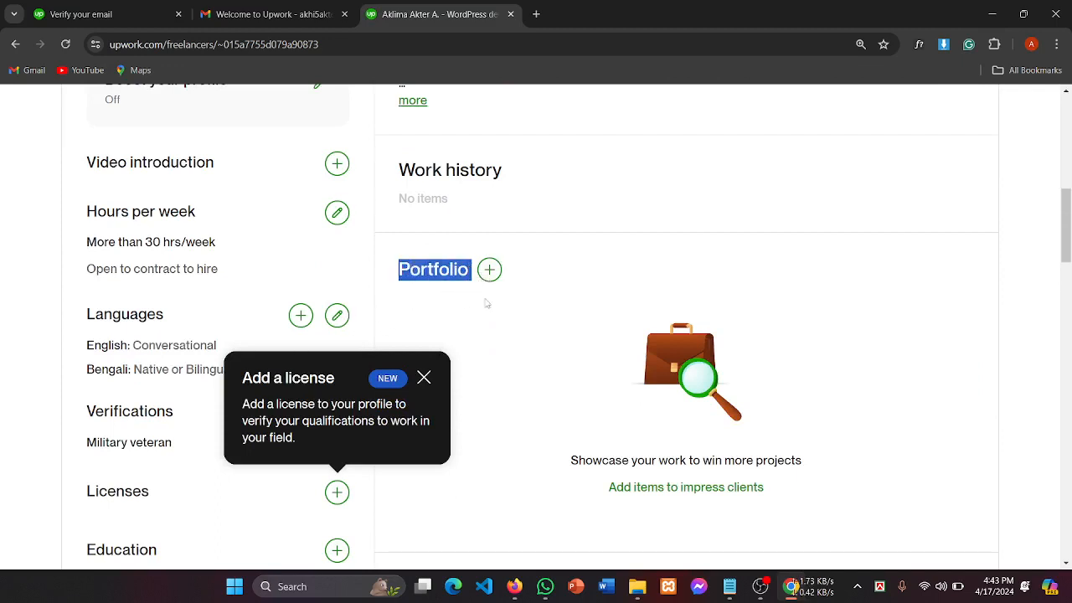
{"action": "left_click", "coordinate": [533, 277]}
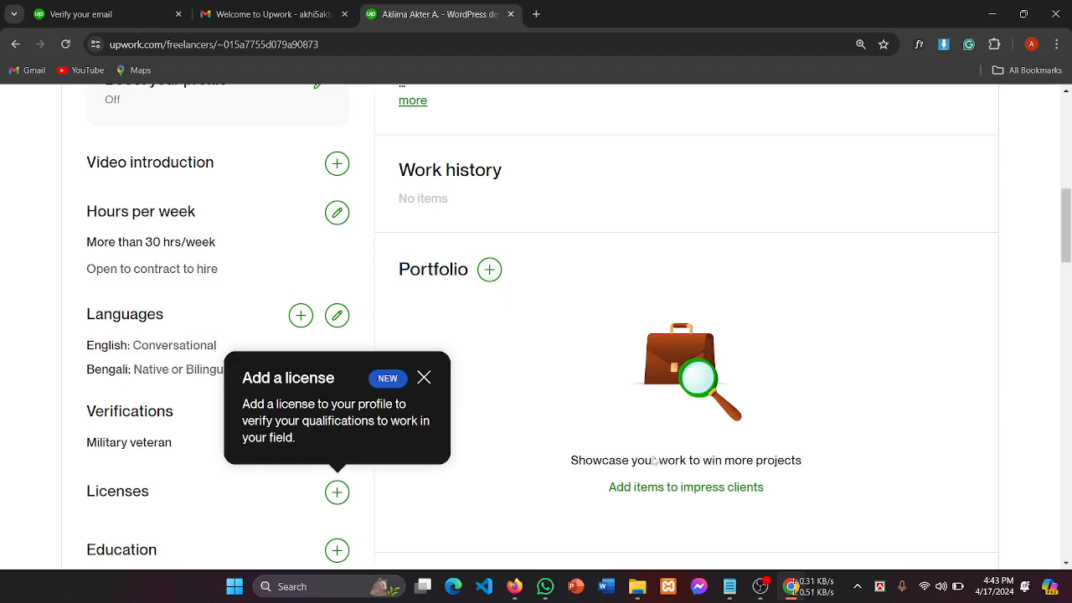
{"action": "left_click", "coordinate": [764, 598]}
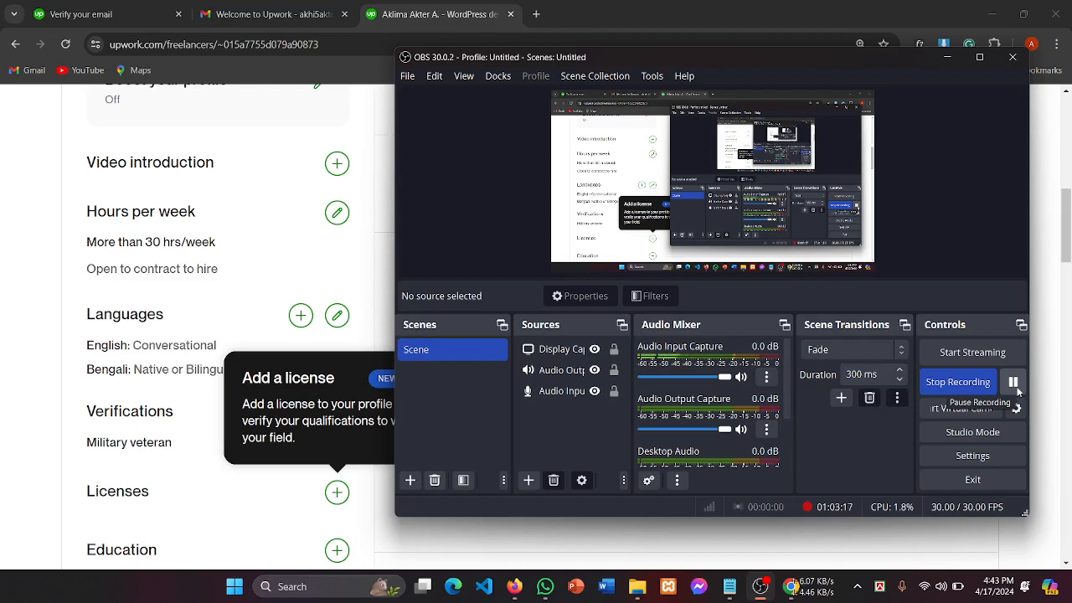
{"action": "left_click", "coordinate": [23, 339]}
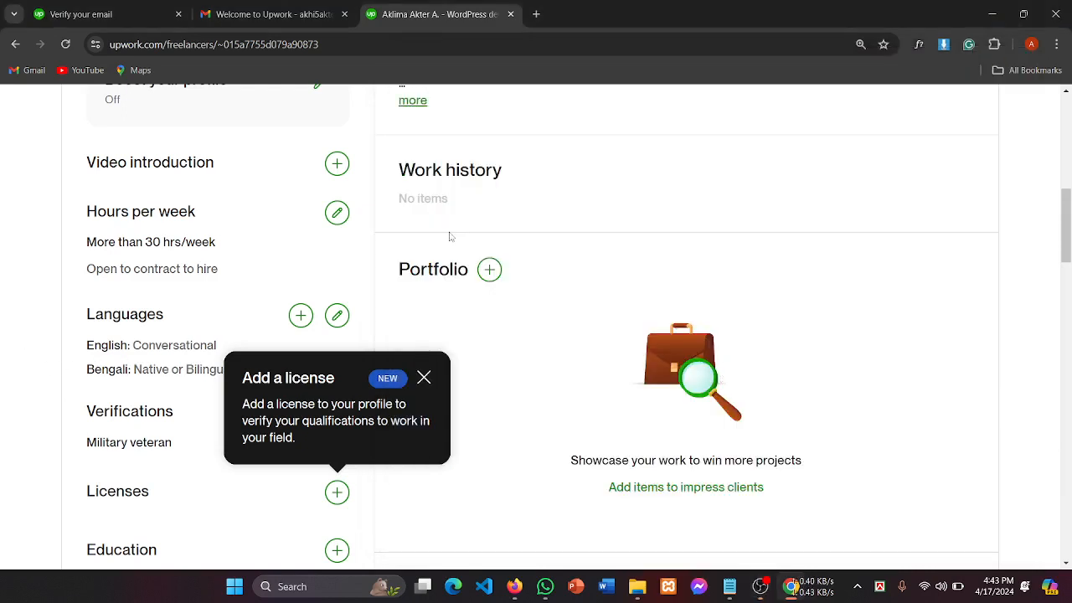
{"action": "left_click", "coordinate": [491, 282]}
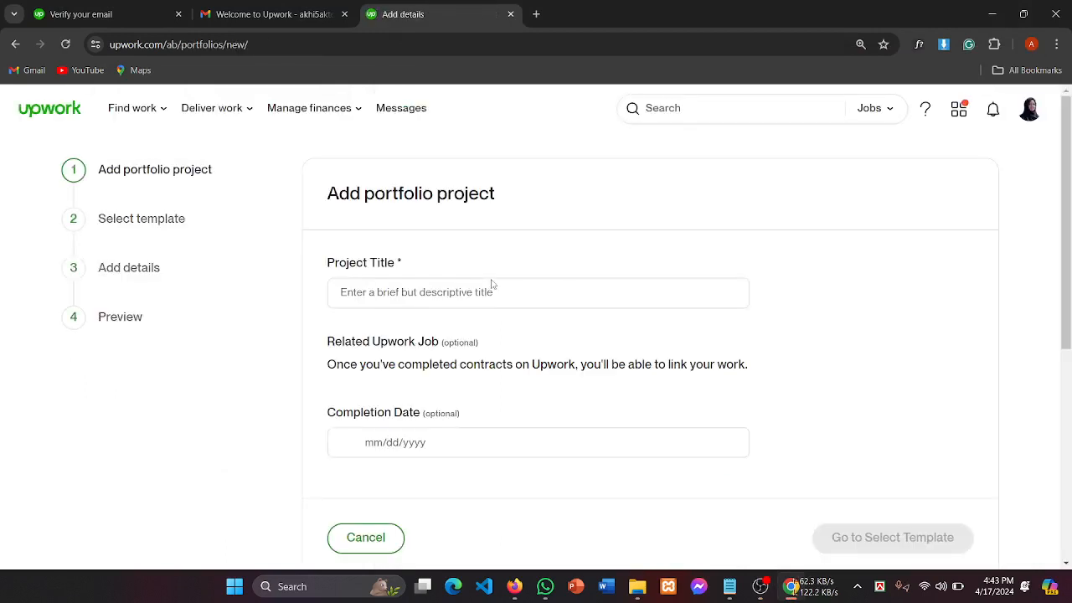
Step: Dismiss the Leave site prompt and stay on the portfolio form's Project Title field
{"action": "left_click", "coordinate": [383, 301]}
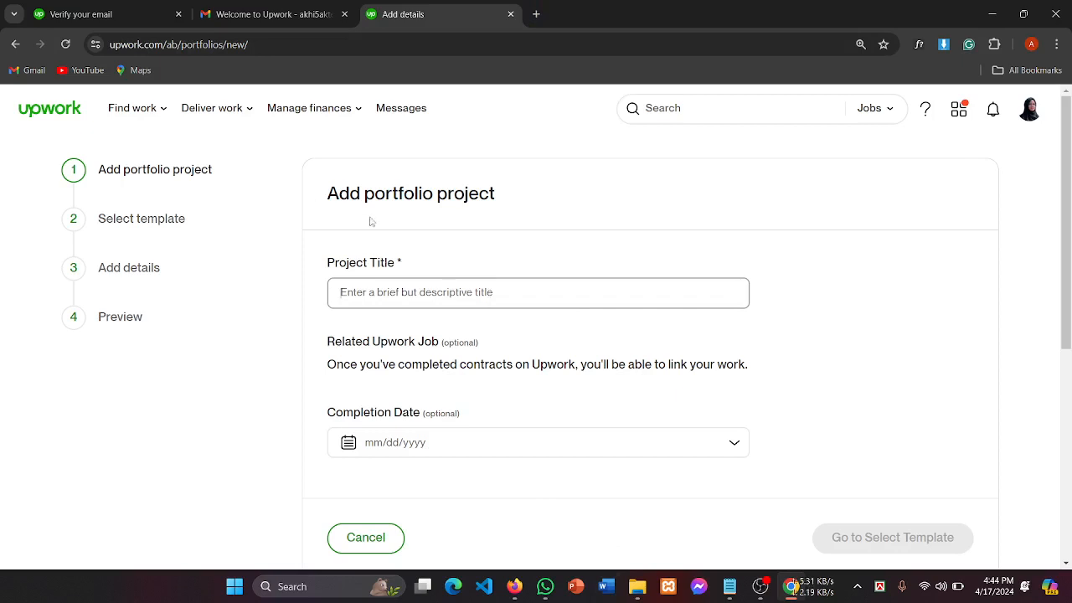
{"action": "left_click", "coordinate": [15, 43]}
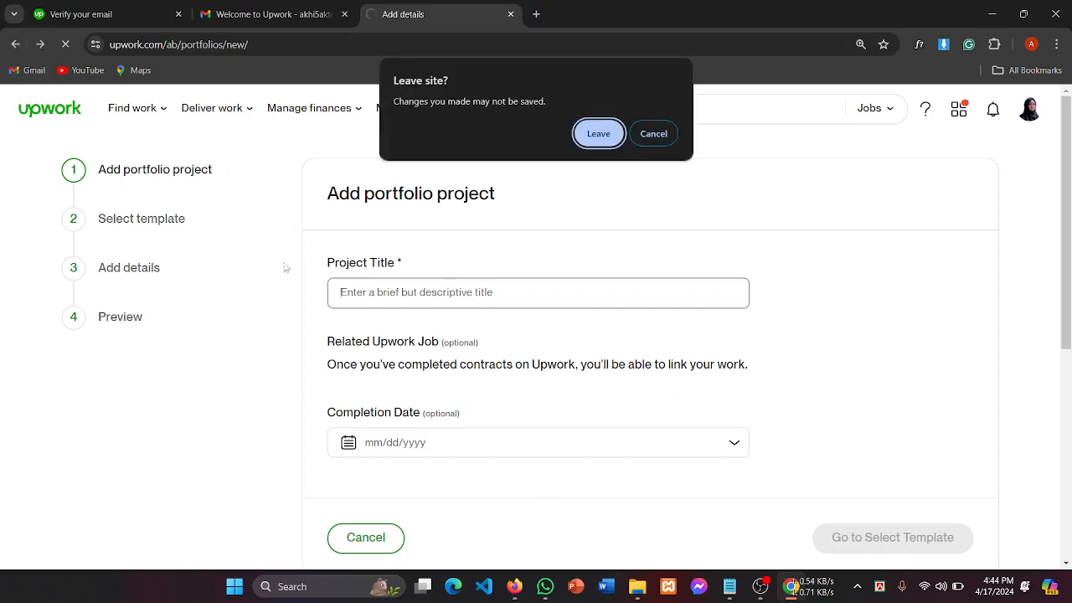
{"action": "left_click", "coordinate": [654, 135]}
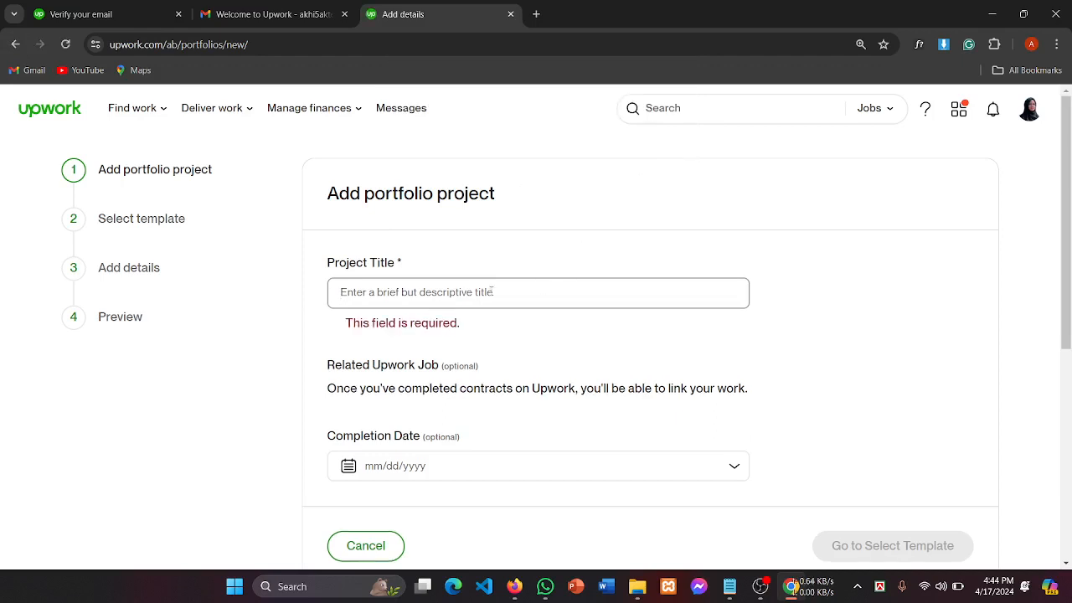
{"action": "left_click_drag", "start_coordinate": [329, 274], "coordinate": [450, 263]}
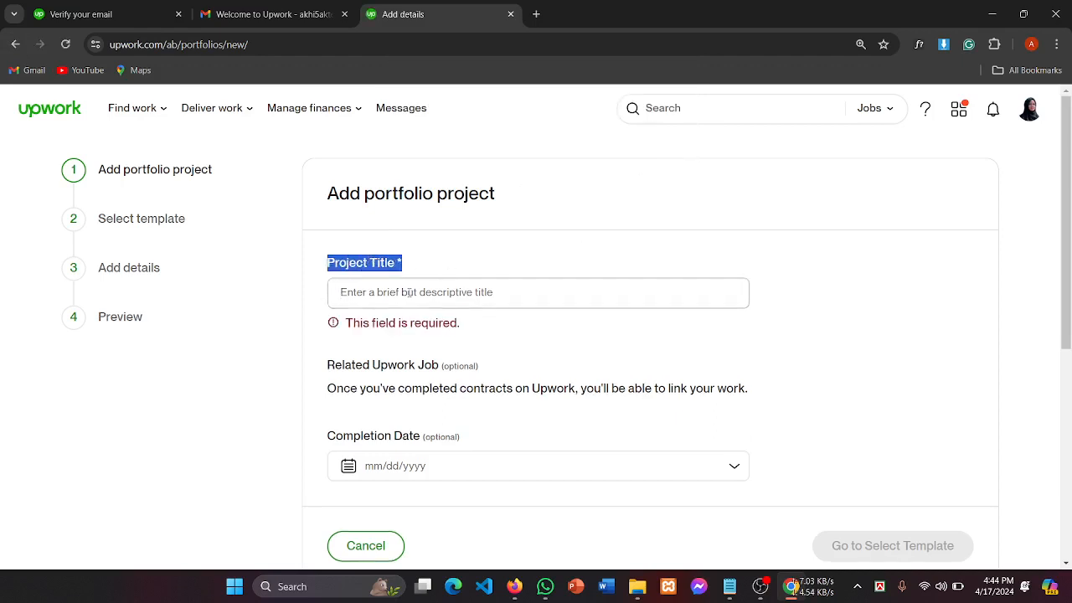
{"action": "left_click", "coordinate": [408, 292]}
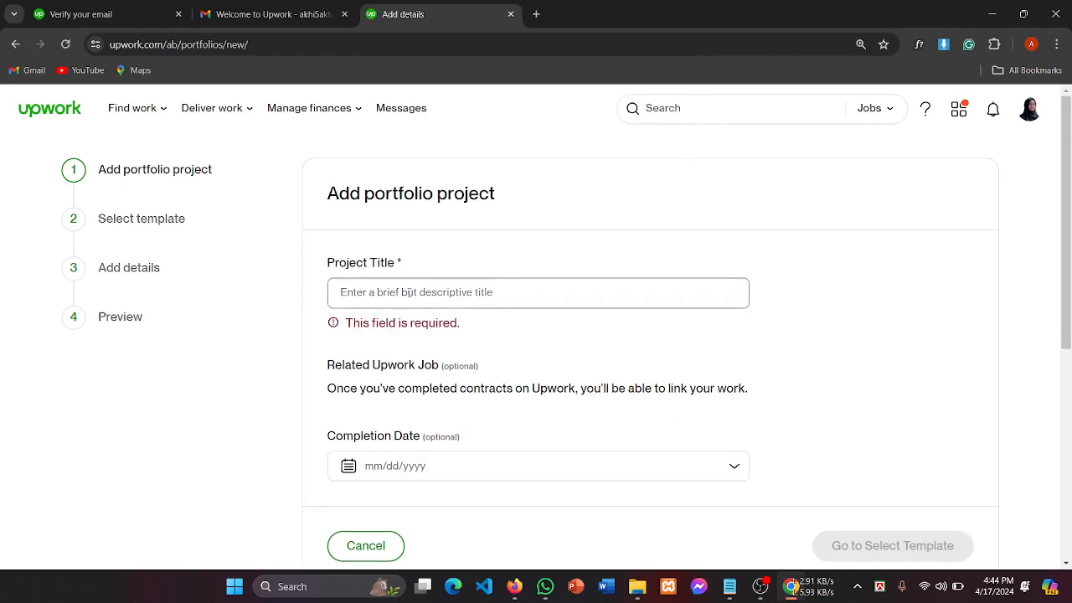
Step: Set the completion date to 04/18/2024 from the calendar
{"action": "left_click", "coordinate": [381, 471]}
{"action": "left_click", "coordinate": [447, 466]}
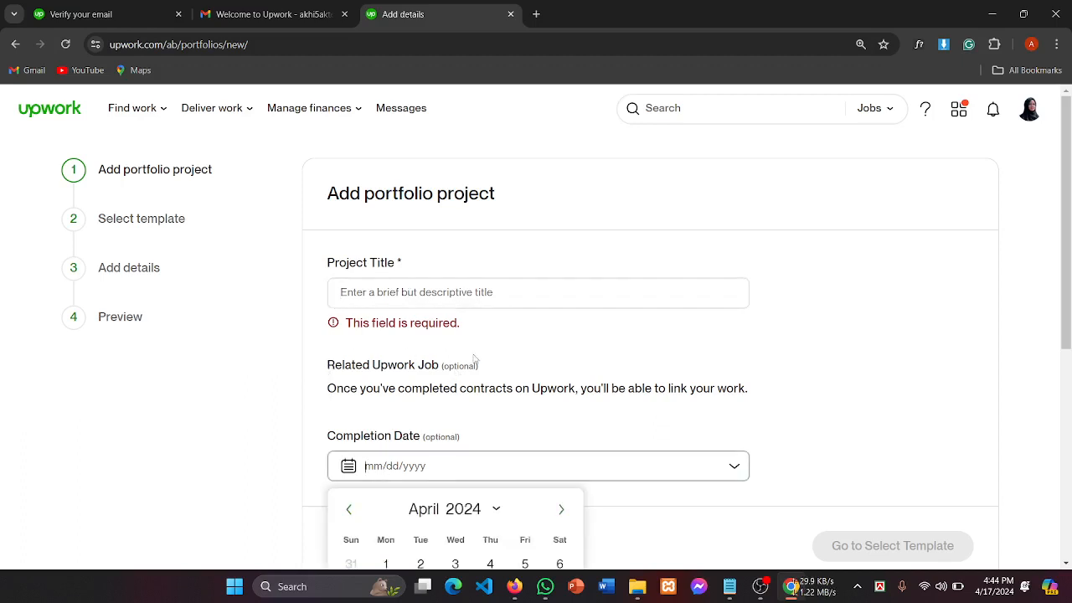
{"action": "scroll", "coordinate": [501, 347], "scroll_direction": "down", "scroll_amount": 3}
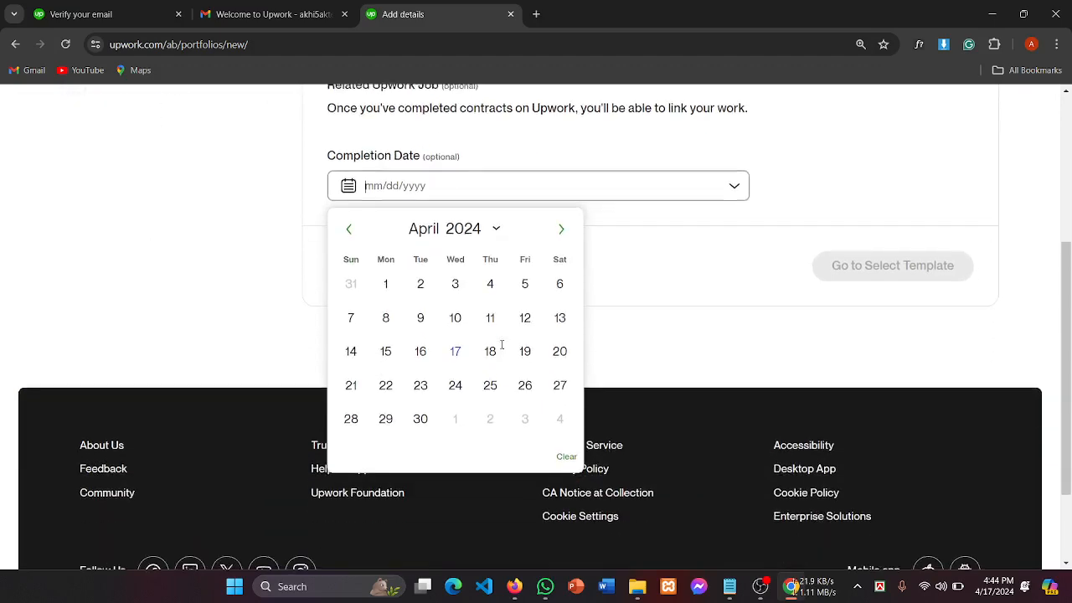
{"action": "scroll", "coordinate": [502, 345], "scroll_direction": "down", "scroll_amount": 1}
{"action": "left_click", "coordinate": [491, 282]}
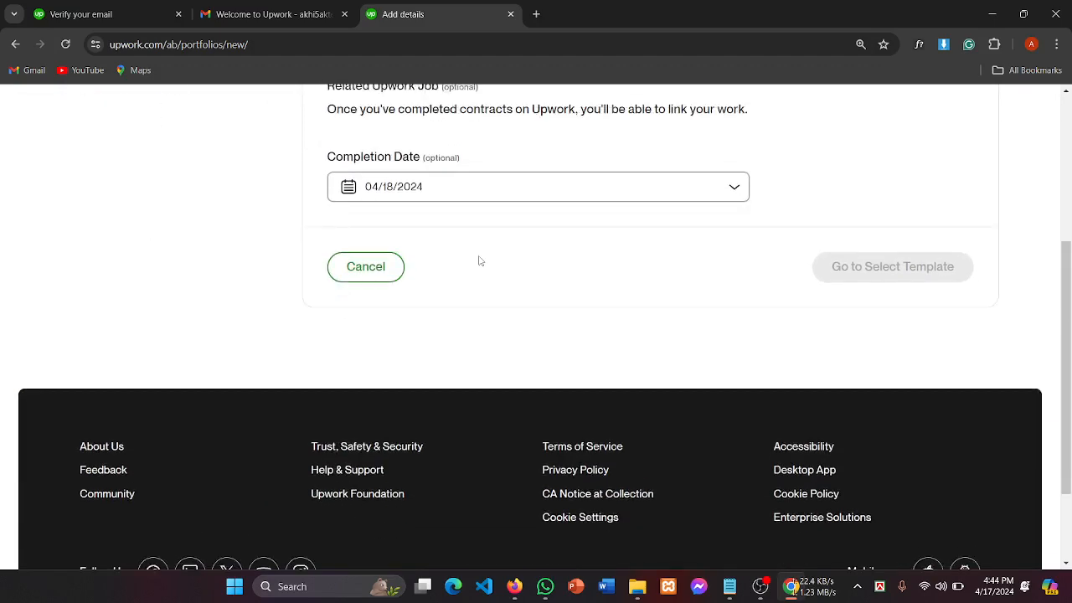
{"action": "scroll", "coordinate": [481, 262], "scroll_direction": "up", "scroll_amount": 2}
{"action": "scroll", "coordinate": [481, 261], "scroll_direction": "down", "scroll_amount": 2}
{"action": "scroll", "coordinate": [719, 299], "scroll_direction": "up", "scroll_amount": 3}
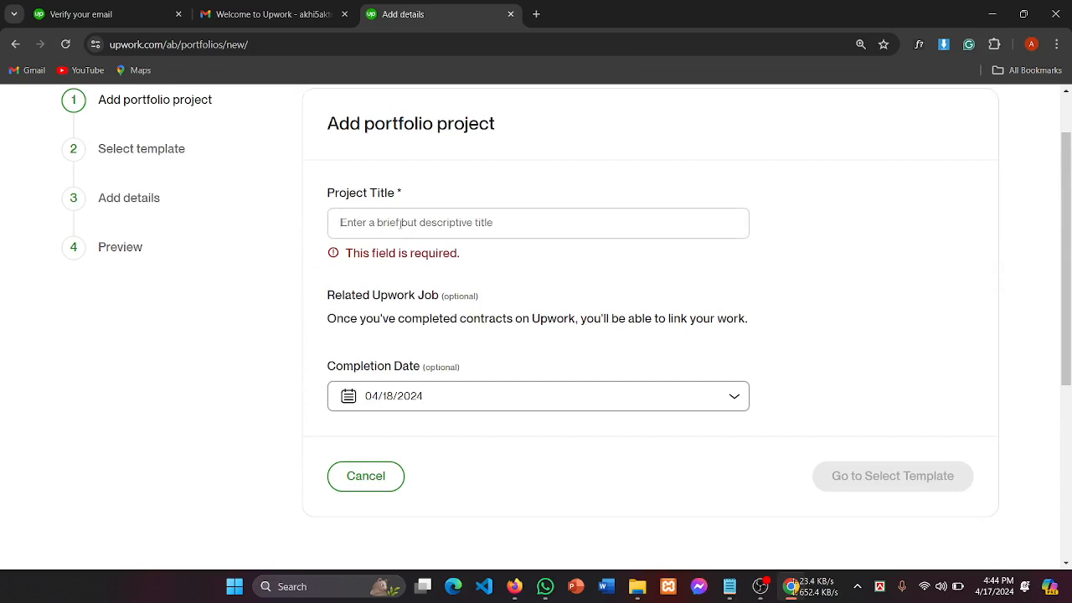
Step: Enter 'e shop' as the project title
{"action": "left_click", "coordinate": [401, 223]}
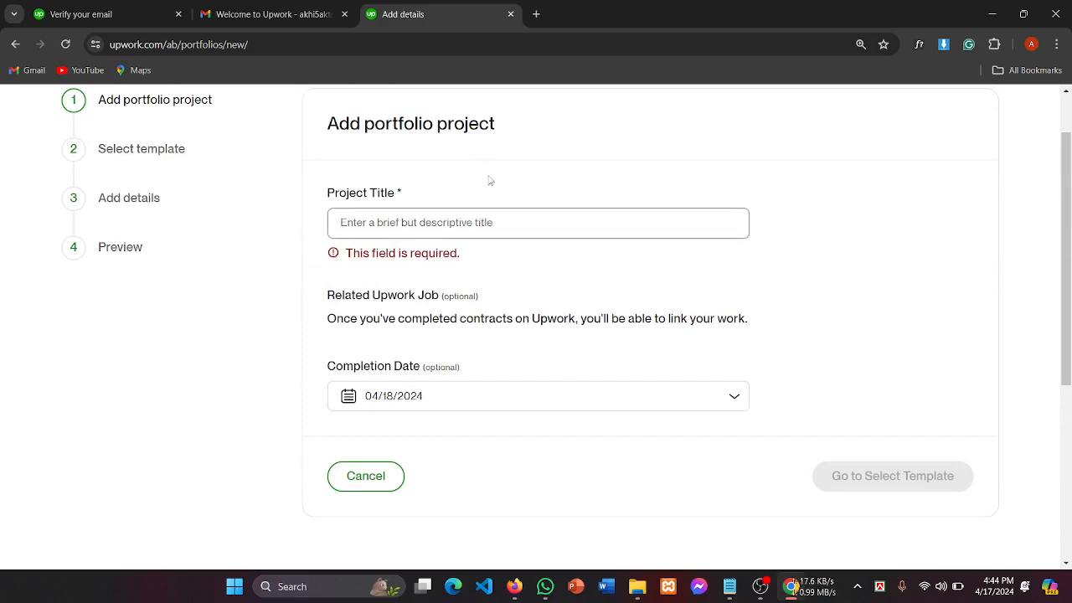
{"action": "type", "text": "uj"}
{"action": "key", "text": "BackSpace"}
{"action": "key", "text": "BackSpace"}
{"action": "type", "text": "e"}
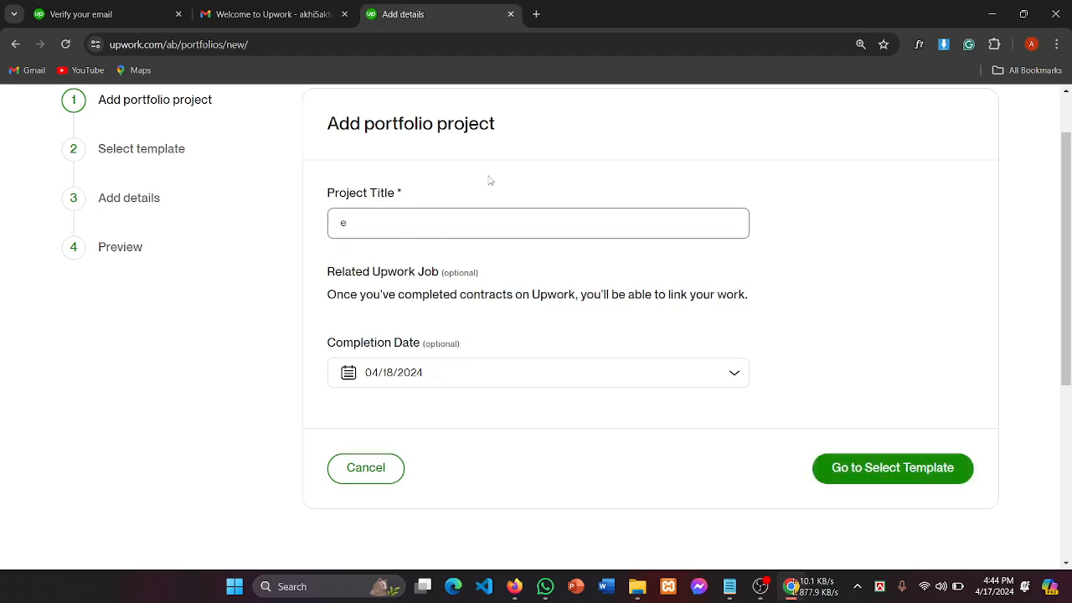
{"action": "type", "text": " shop"}
Step: Advance to template selection, pick the Gallery portfolio type, and continue to Add Details
{"action": "left_click", "coordinate": [870, 477]}
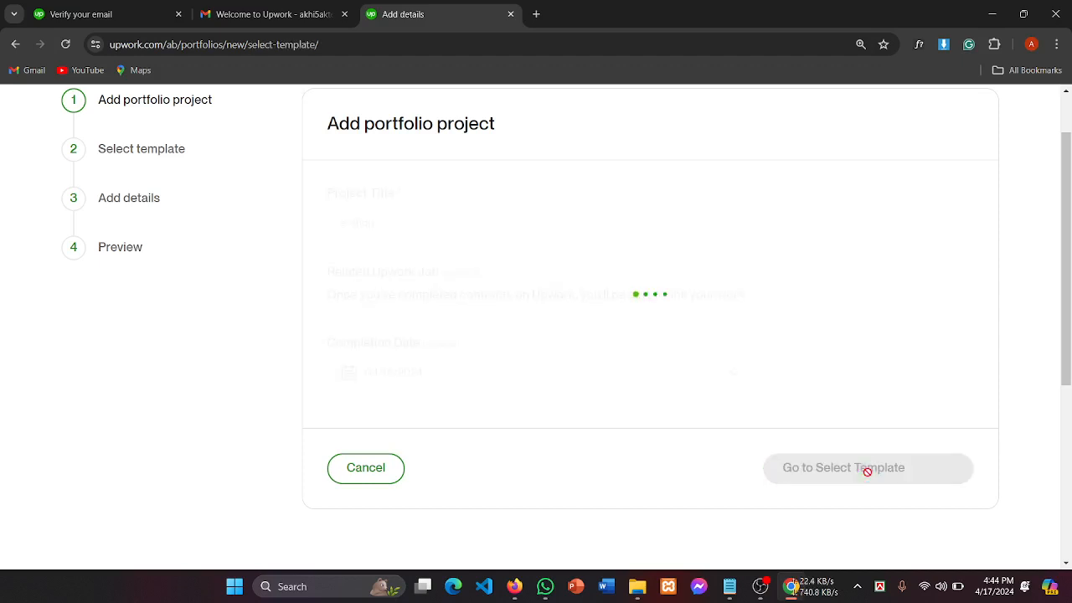
{"action": "scroll", "coordinate": [467, 345], "scroll_direction": "down", "scroll_amount": 1}
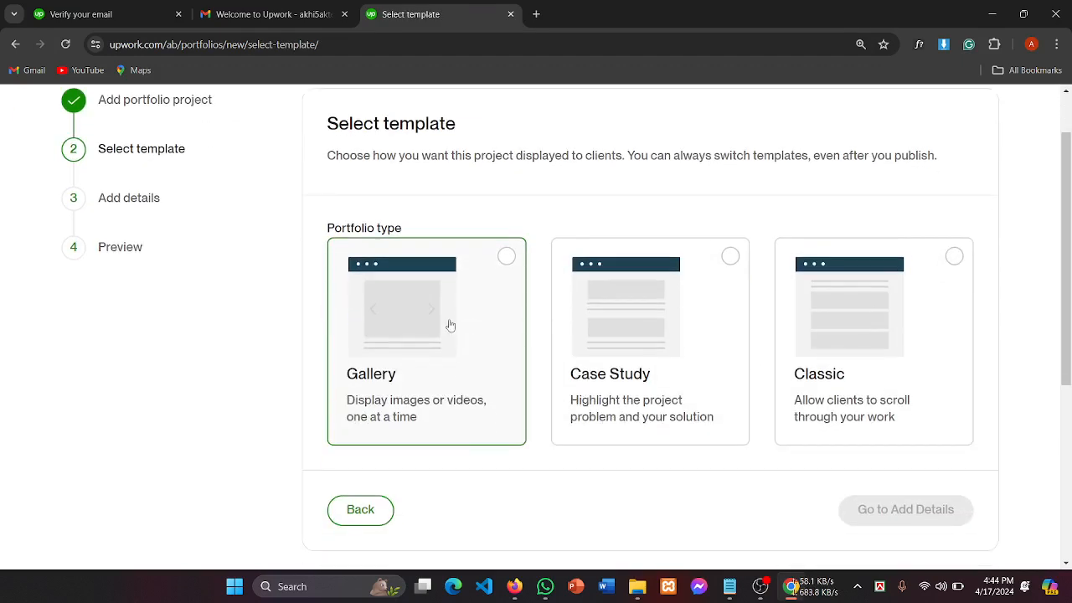
{"action": "left_click_drag", "start_coordinate": [337, 225], "coordinate": [419, 227]}
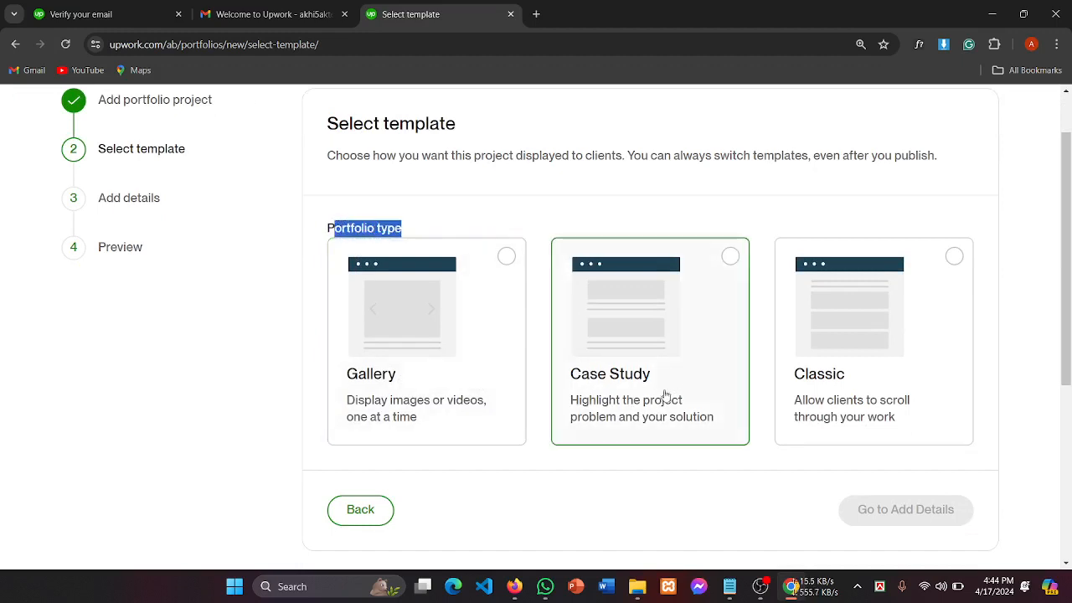
{"action": "left_click", "coordinate": [398, 381]}
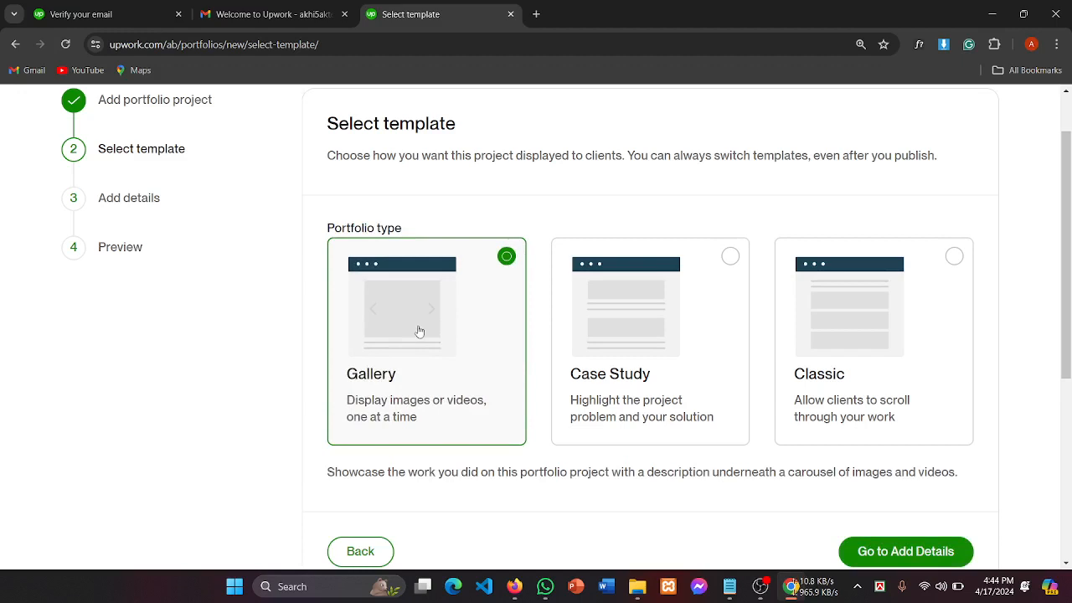
{"action": "scroll", "coordinate": [419, 331], "scroll_direction": "up", "scroll_amount": 2}
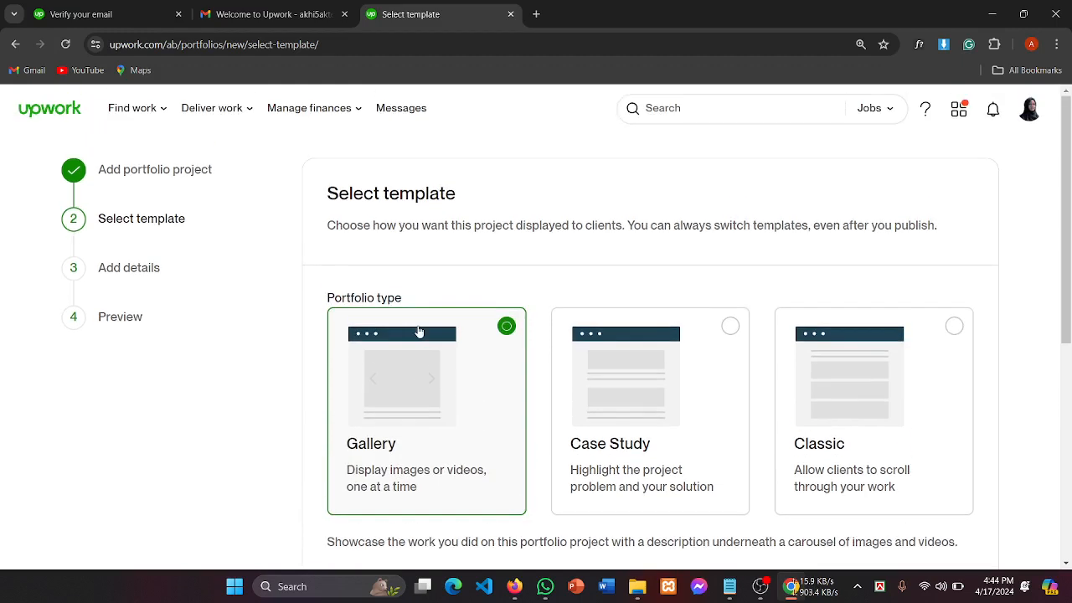
{"action": "scroll", "coordinate": [420, 332], "scroll_direction": "down", "scroll_amount": 4}
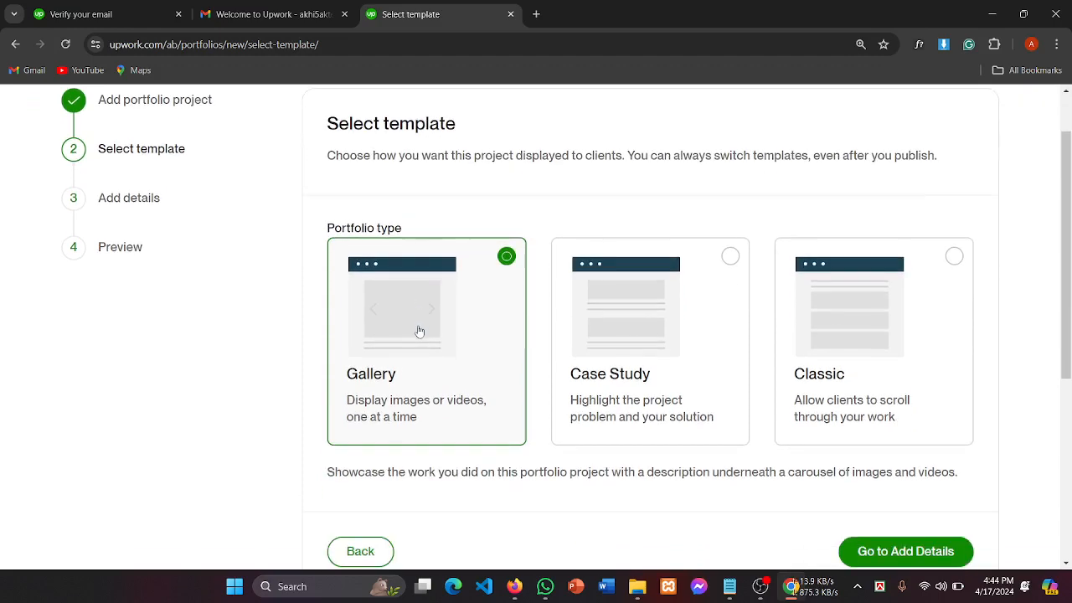
{"action": "scroll", "coordinate": [420, 332], "scroll_direction": "down", "scroll_amount": 2}
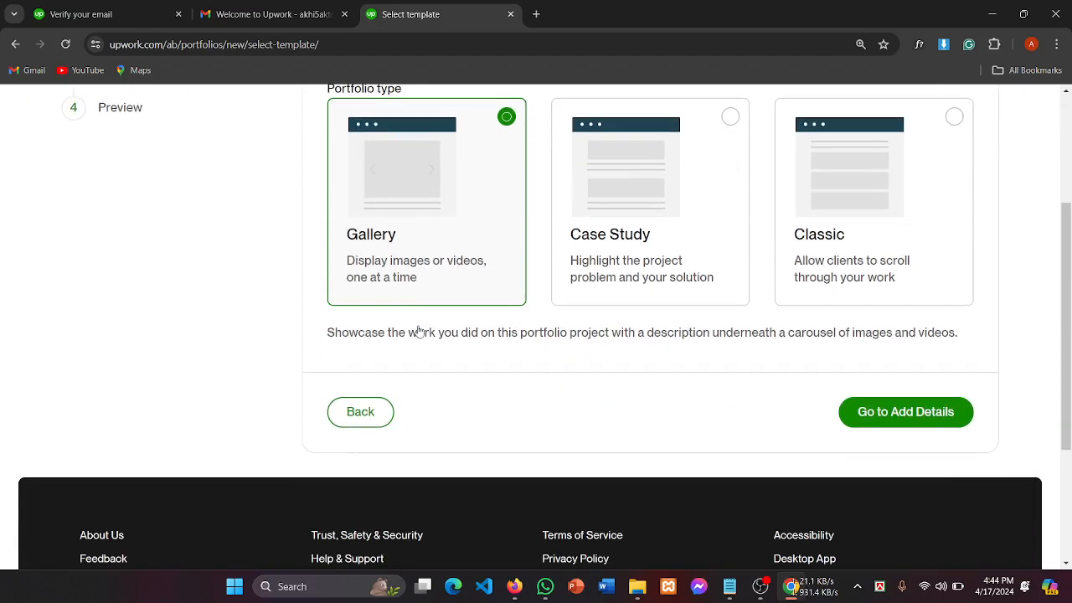
{"action": "left_click", "coordinate": [920, 418]}
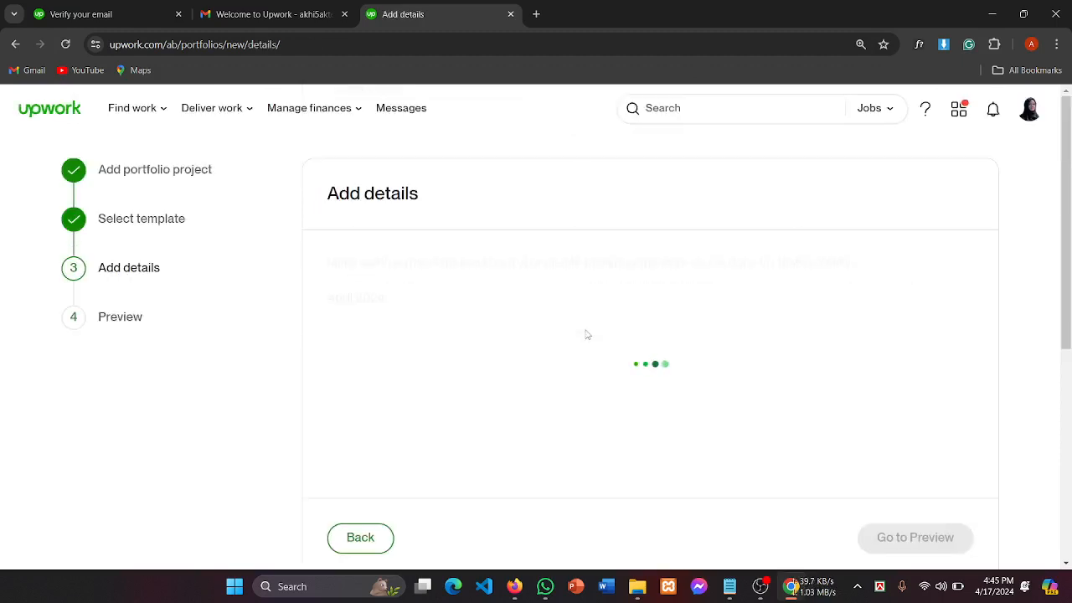
{"action": "scroll", "coordinate": [469, 310], "scroll_direction": "down", "scroll_amount": 1}
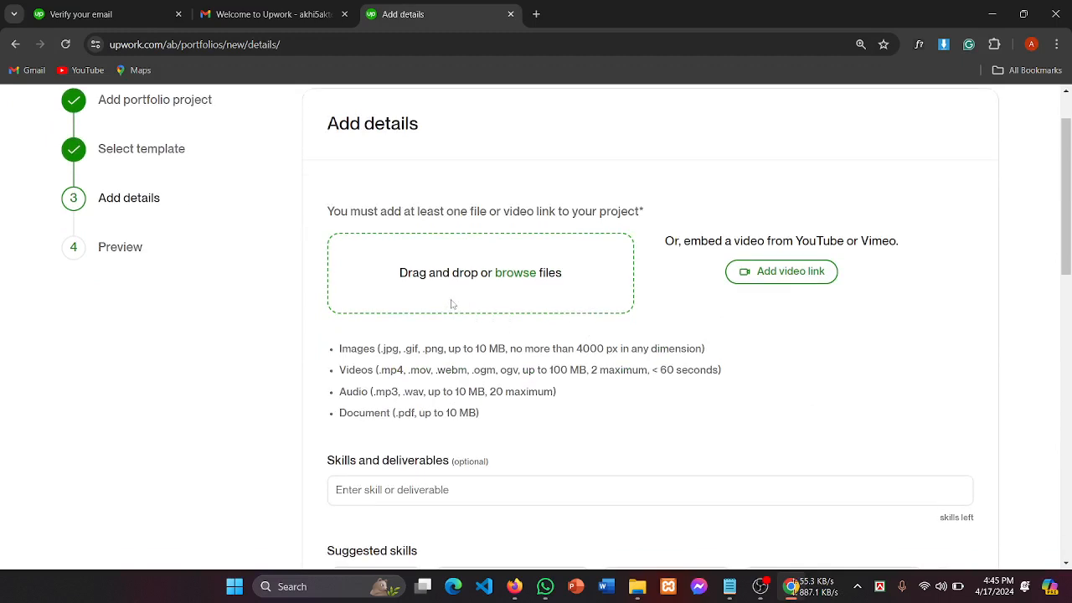
{"action": "left_click_drag", "start_coordinate": [400, 273], "coordinate": [556, 273]}
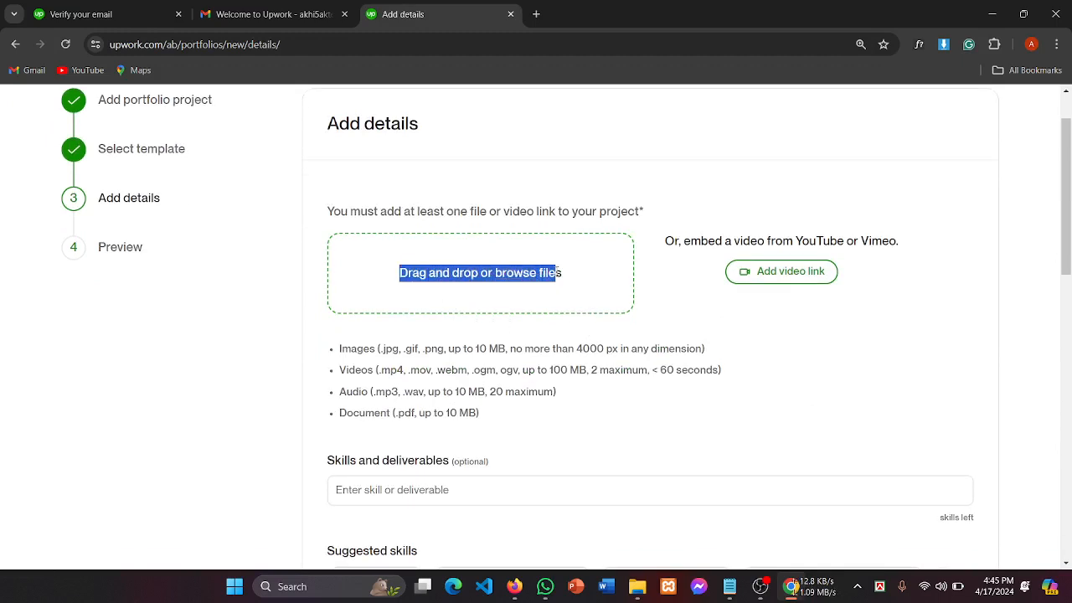
{"action": "left_click", "coordinate": [510, 305]}
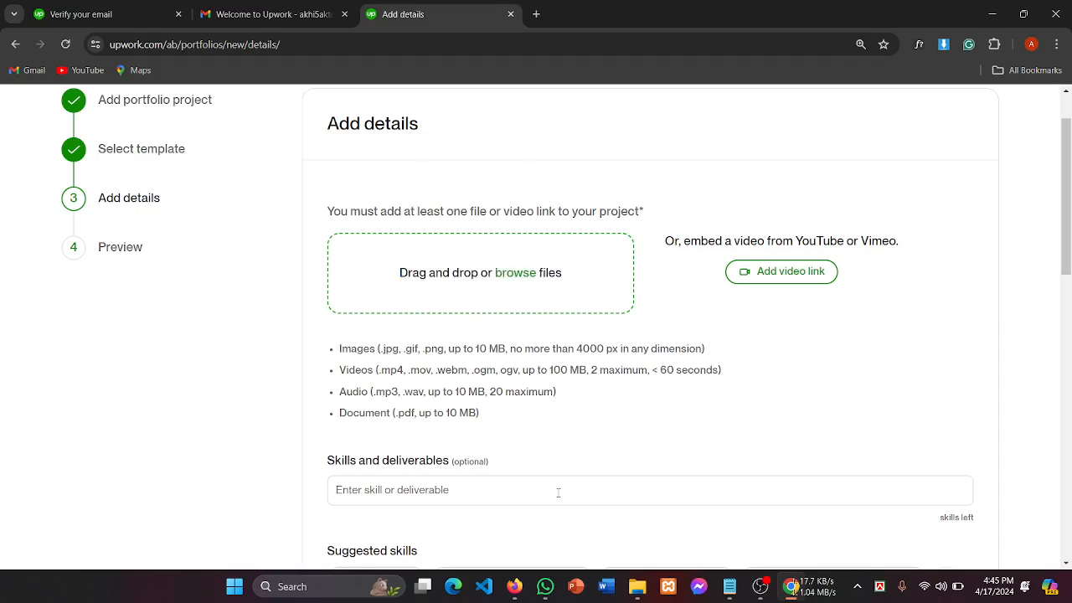
{"action": "scroll", "coordinate": [558, 493], "scroll_direction": "down", "scroll_amount": 1}
{"action": "scroll", "coordinate": [559, 498], "scroll_direction": "down", "scroll_amount": 1}
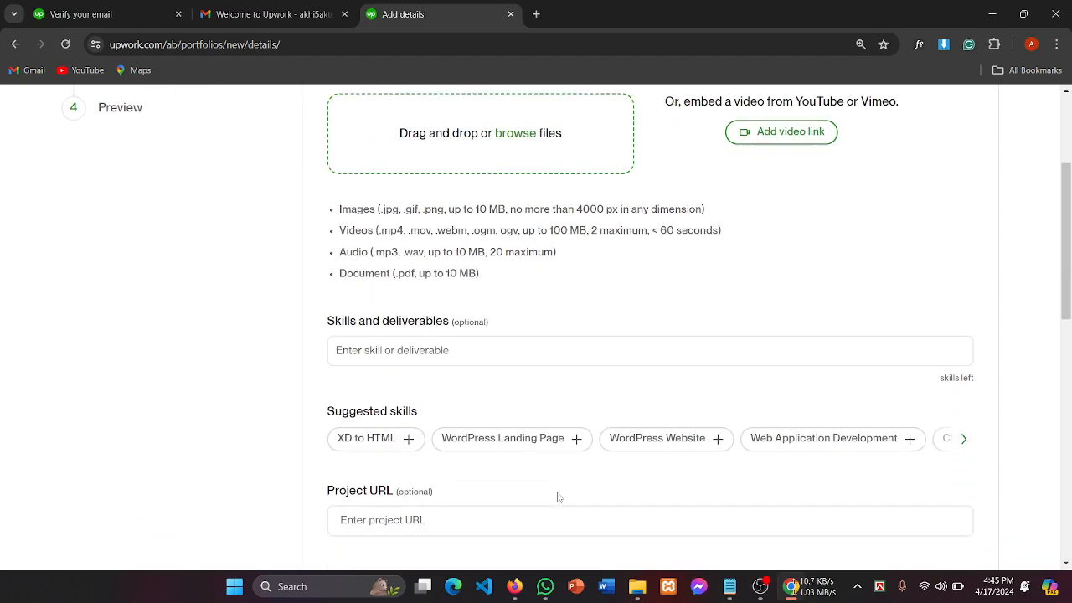
{"action": "scroll", "coordinate": [558, 498], "scroll_direction": "down", "scroll_amount": 1}
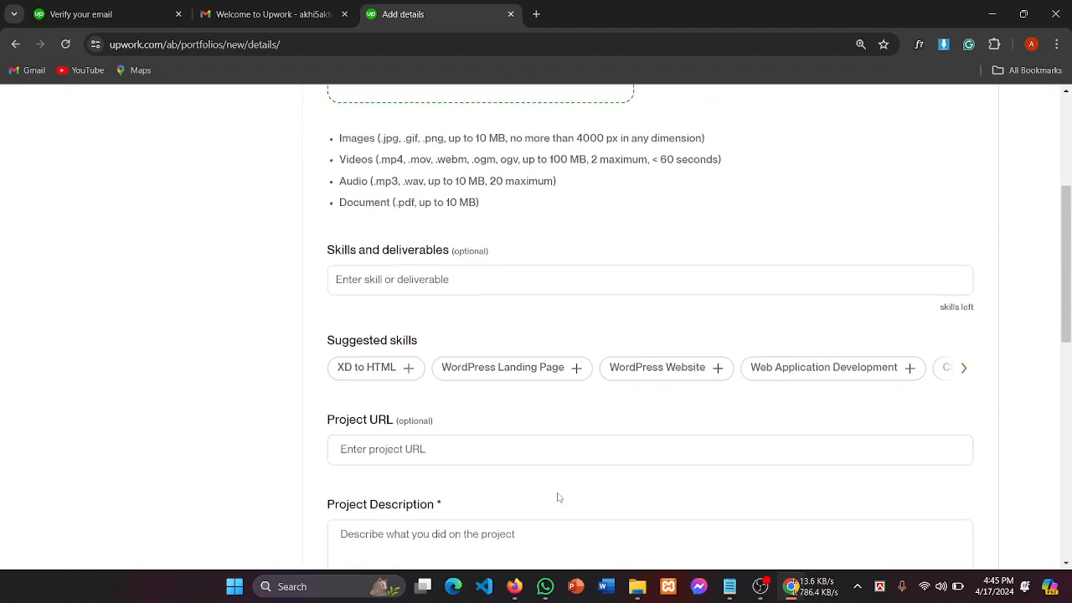
{"action": "scroll", "coordinate": [558, 497], "scroll_direction": "down", "scroll_amount": 3}
{"action": "scroll", "coordinate": [559, 498], "scroll_direction": "down", "scroll_amount": 1}
{"action": "scroll", "coordinate": [558, 497], "scroll_direction": "up", "scroll_amount": 4}
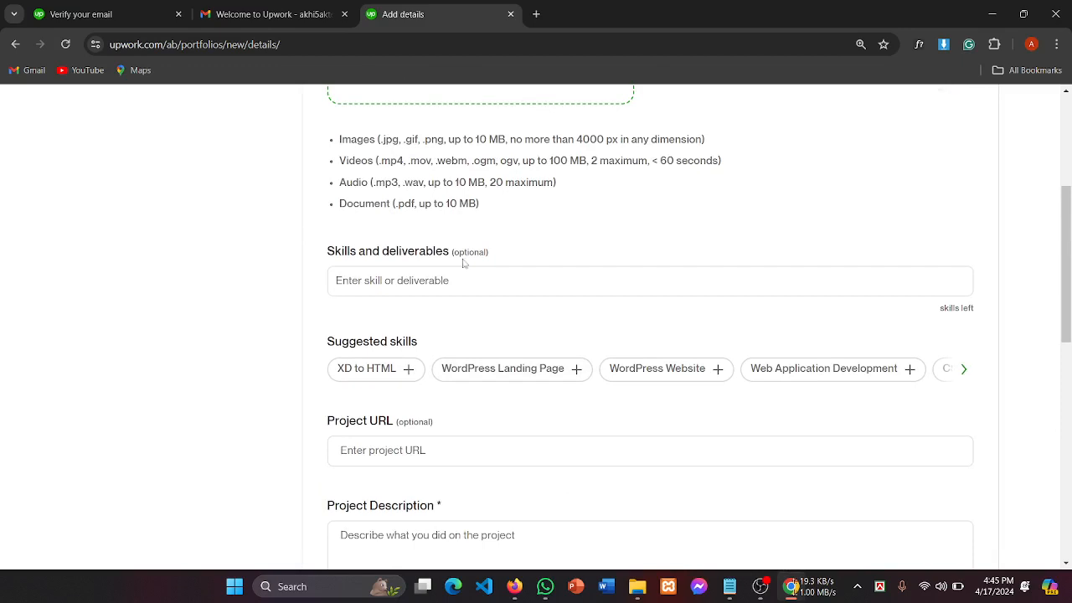
{"action": "left_click_drag", "start_coordinate": [457, 255], "coordinate": [500, 251]}
{"action": "scroll", "coordinate": [500, 250], "scroll_direction": "down", "scroll_amount": 4}
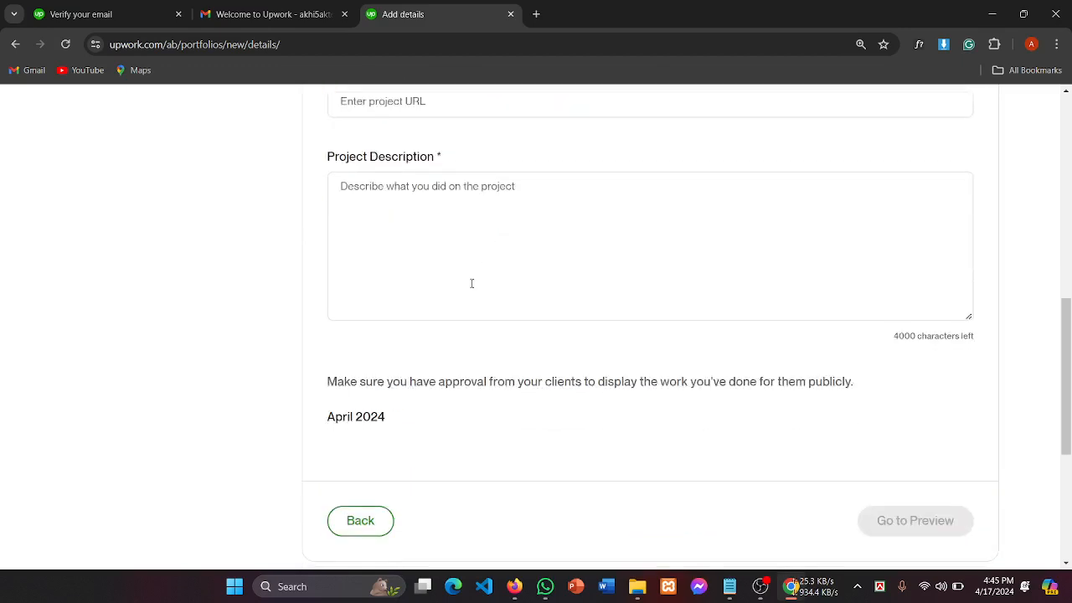
{"action": "left_click_drag", "start_coordinate": [451, 161], "coordinate": [228, 184]}
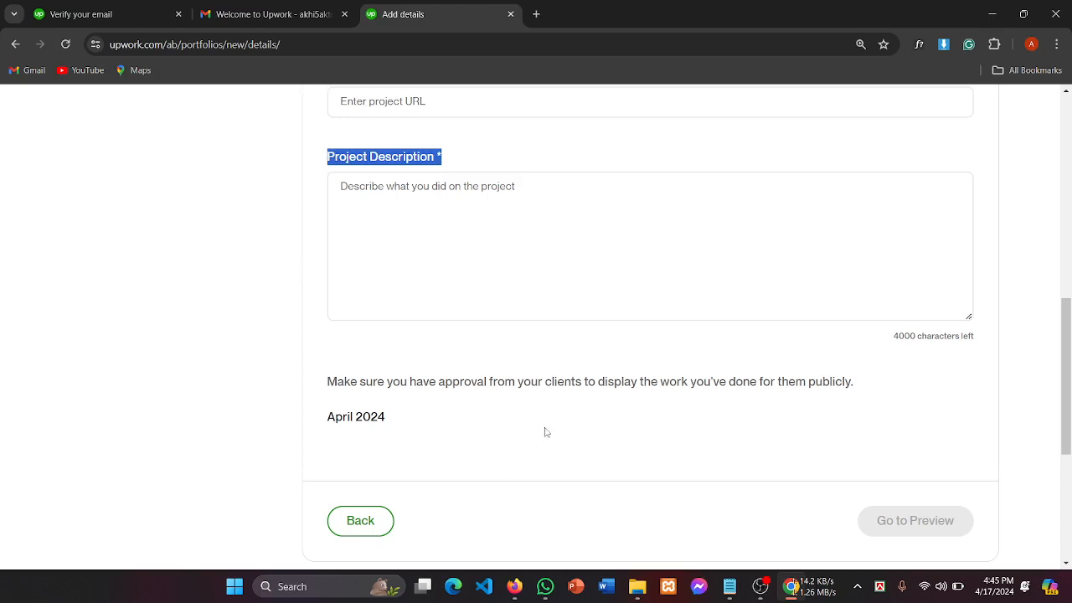
{"action": "left_click", "coordinate": [408, 220]}
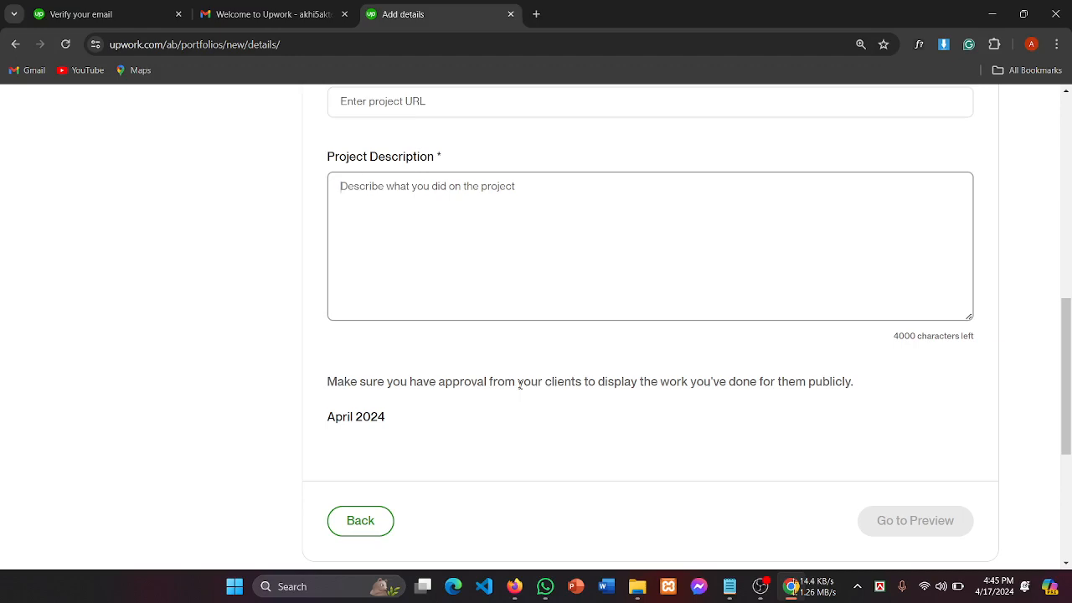
{"action": "scroll", "coordinate": [523, 347], "scroll_direction": "up", "scroll_amount": 6}
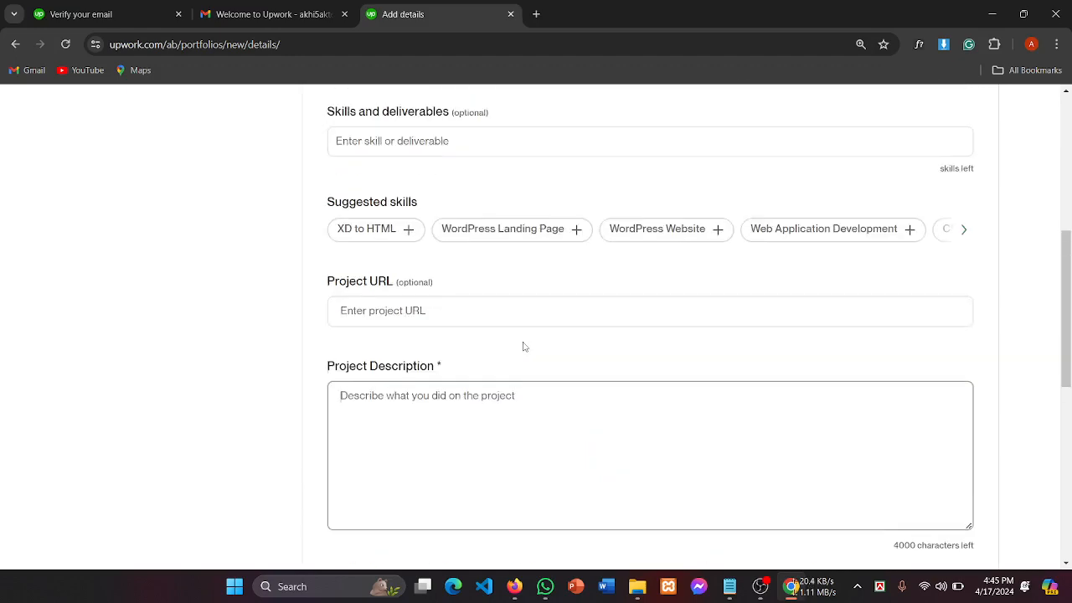
{"action": "scroll", "coordinate": [523, 346], "scroll_direction": "up", "scroll_amount": 2}
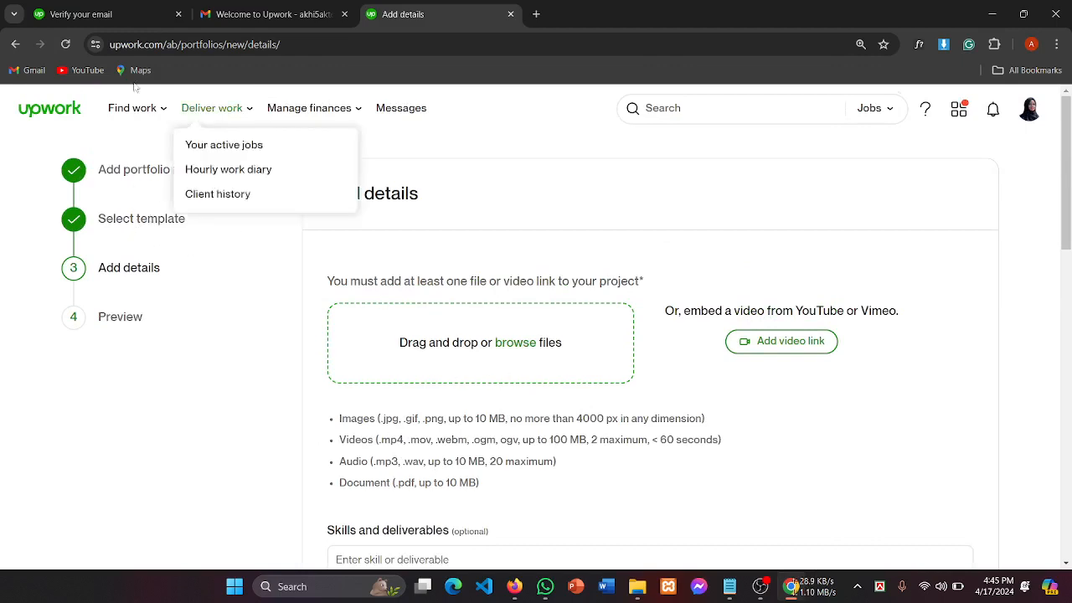
Step: Step back out of the portfolio form and confirm Leave to discard the unsaved project
{"action": "left_click", "coordinate": [18, 47]}
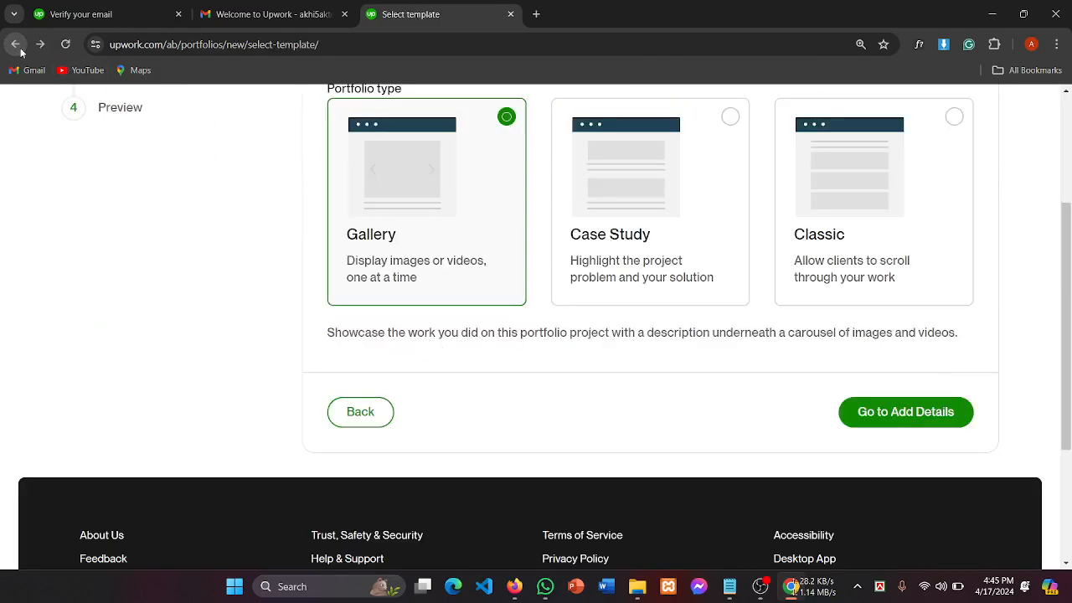
{"action": "scroll", "coordinate": [826, 156], "scroll_direction": "up", "scroll_amount": 3}
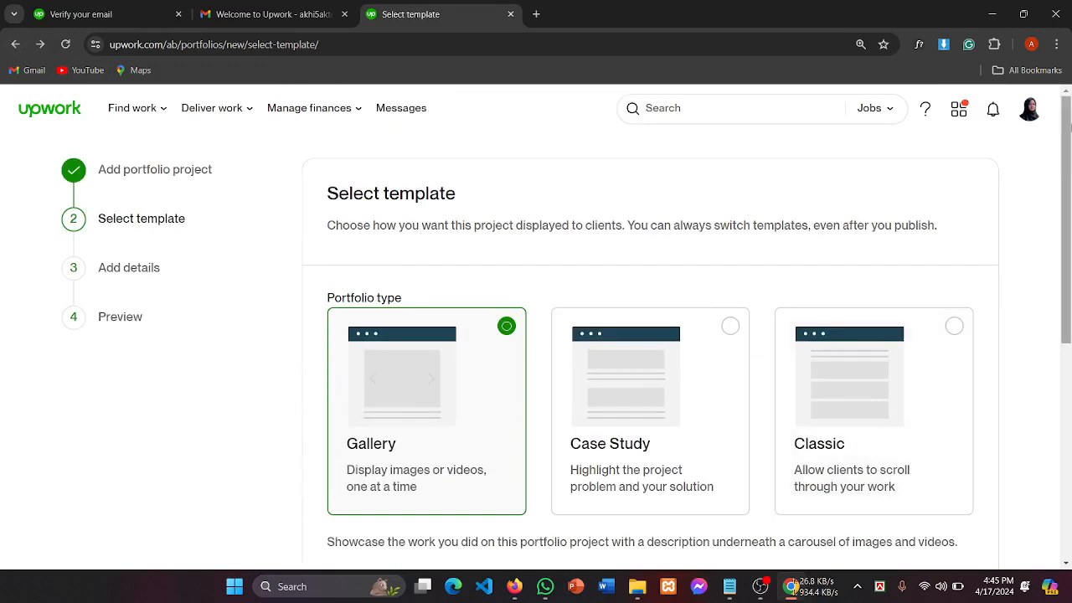
{"action": "left_click", "coordinate": [1030, 109]}
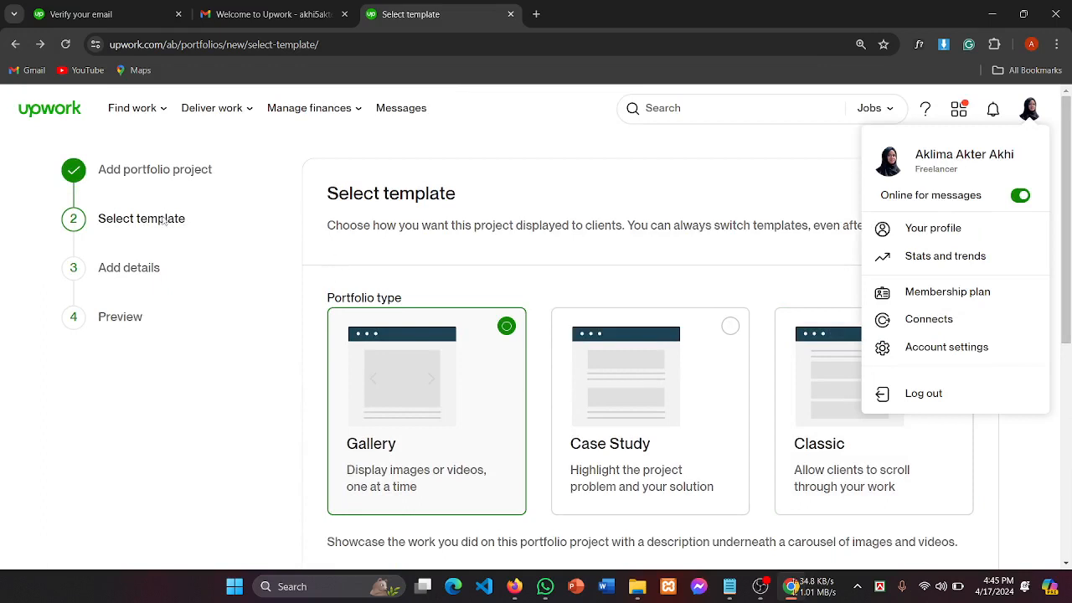
{"action": "left_click", "coordinate": [15, 44]}
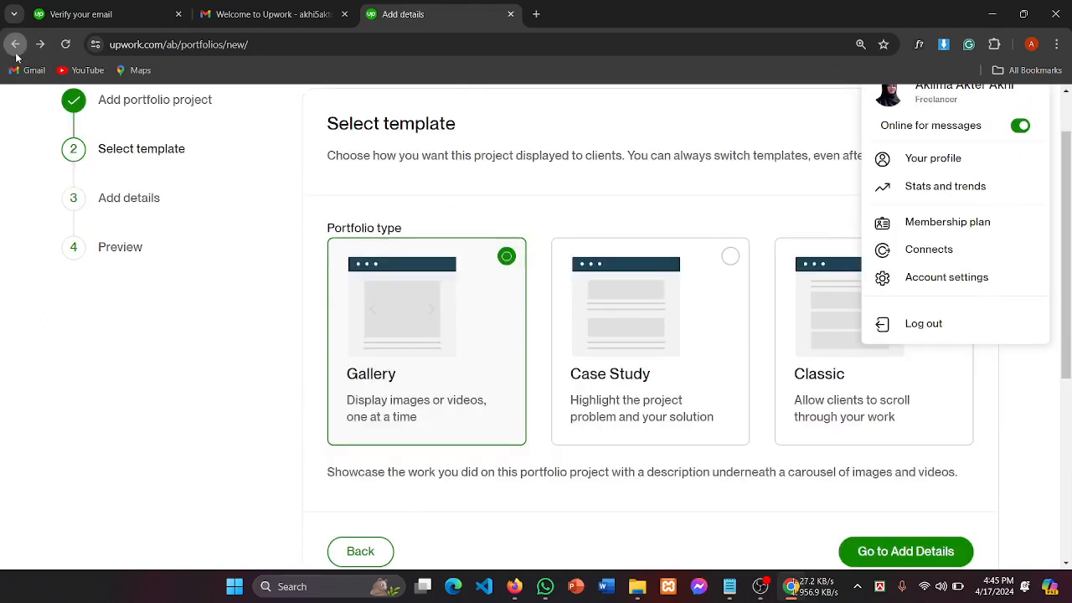
{"action": "left_click", "coordinate": [15, 44]}
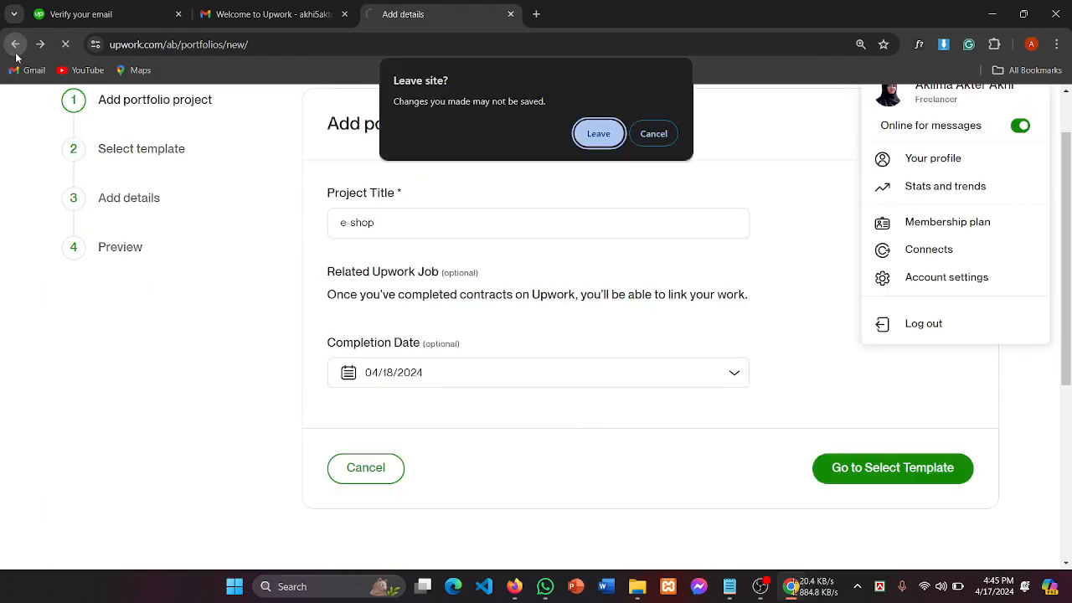
{"action": "left_click", "coordinate": [596, 134]}
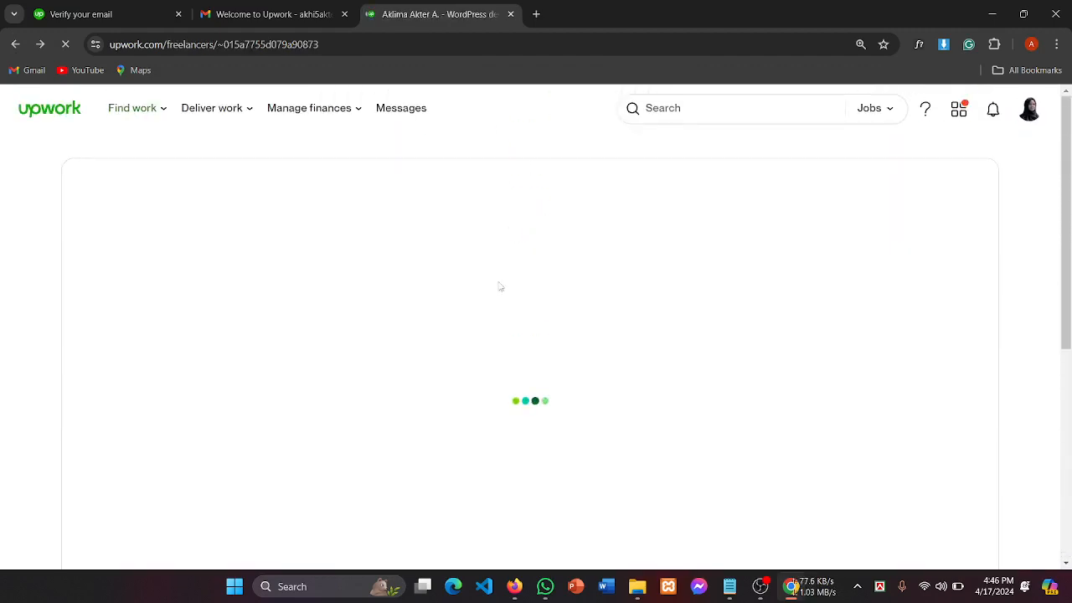
Step: Scroll through the profile and open Manage projects under Your project catalog
{"action": "scroll", "coordinate": [680, 369], "scroll_direction": "down", "scroll_amount": 4}
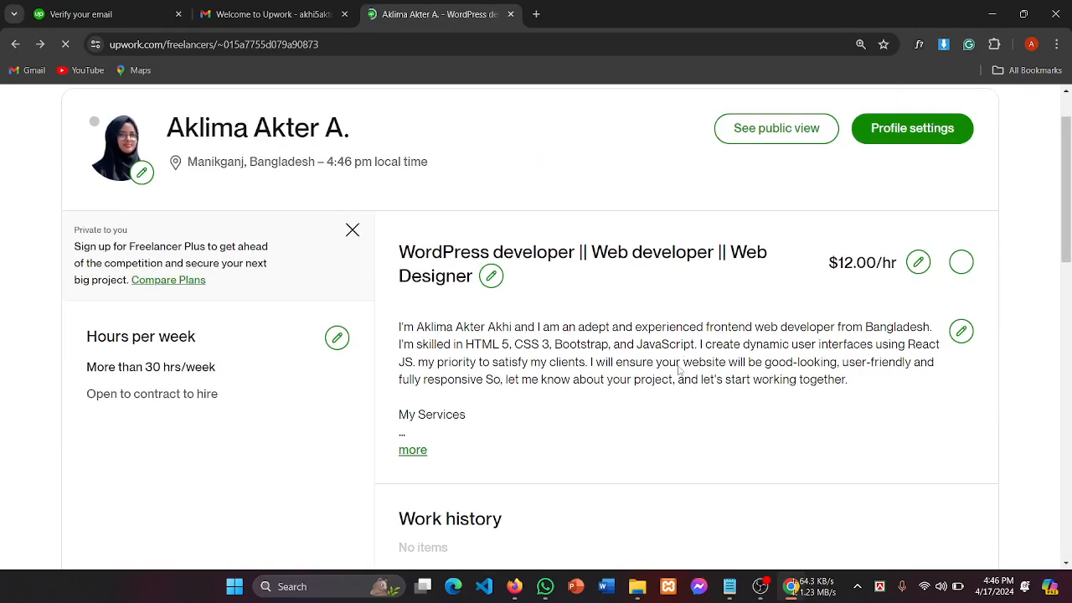
{"action": "scroll", "coordinate": [680, 366], "scroll_direction": "down", "scroll_amount": 10}
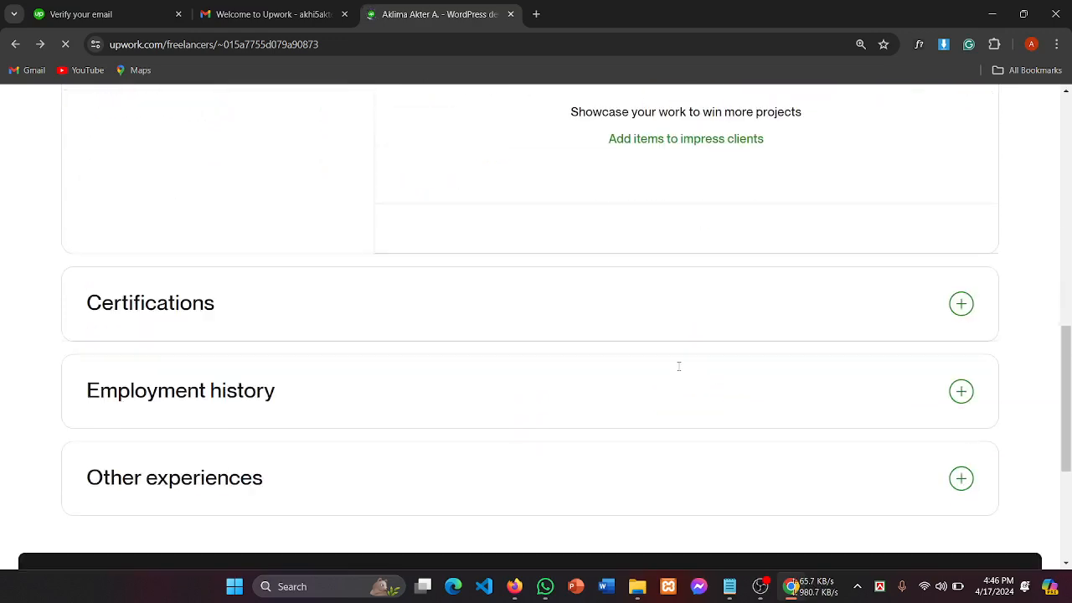
{"action": "scroll", "coordinate": [680, 371], "scroll_direction": "down", "scroll_amount": 8}
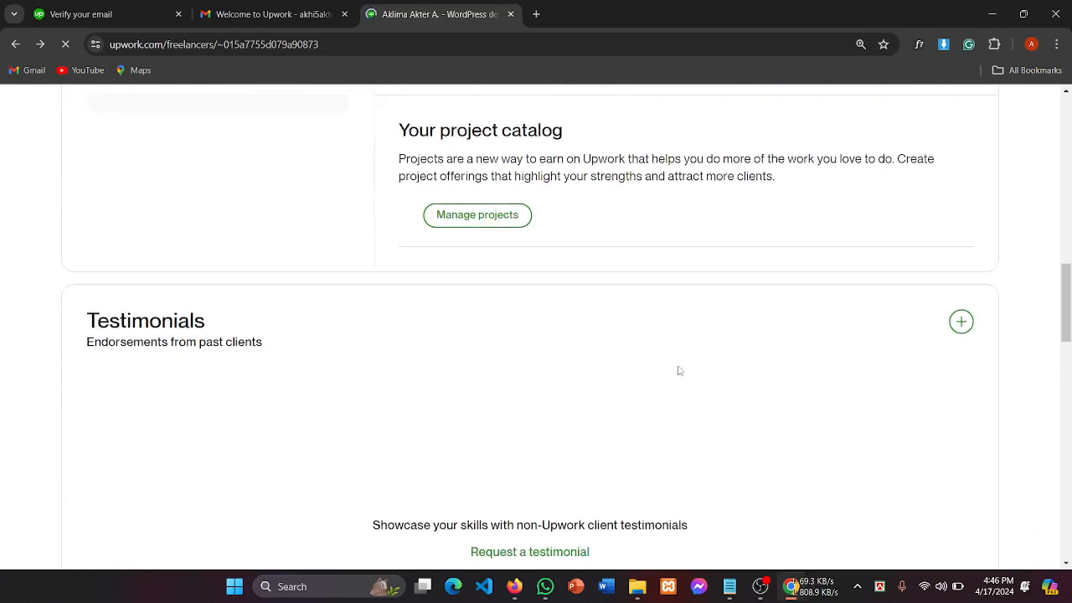
{"action": "scroll", "coordinate": [679, 371], "scroll_direction": "down", "scroll_amount": 1}
{"action": "mouse_move", "coordinate": [680, 371]}
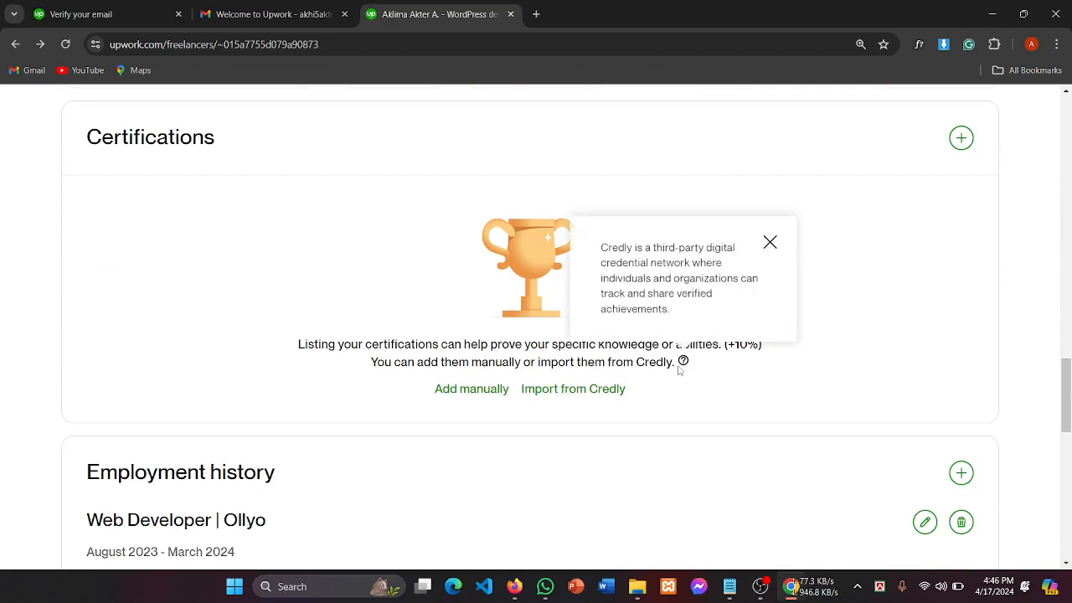
{"action": "scroll", "coordinate": [679, 371], "scroll_direction": "down", "scroll_amount": 2}
{"action": "scroll", "coordinate": [679, 371], "scroll_direction": "down", "scroll_amount": 4}
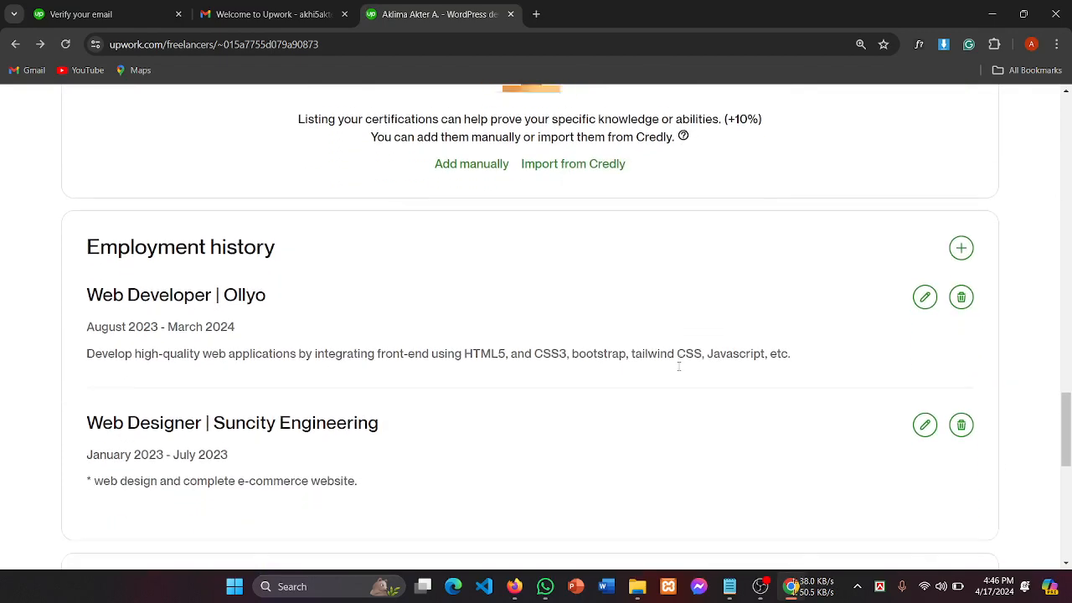
{"action": "scroll", "coordinate": [680, 372], "scroll_direction": "down", "scroll_amount": 5}
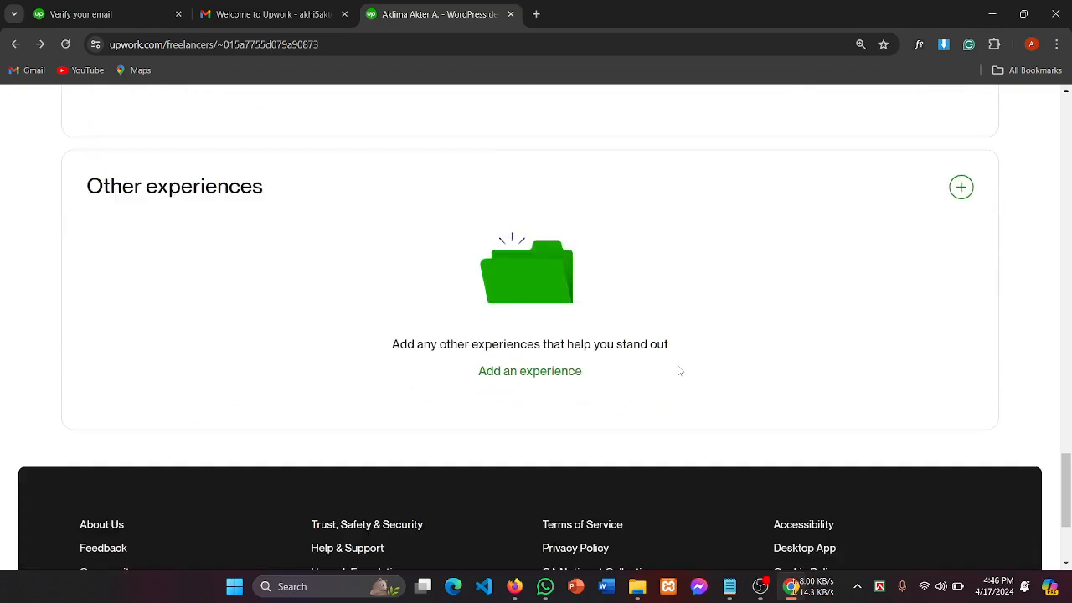
{"action": "scroll", "coordinate": [679, 371], "scroll_direction": "up", "scroll_amount": 4}
{"action": "scroll", "coordinate": [679, 371], "scroll_direction": "up", "scroll_amount": 8}
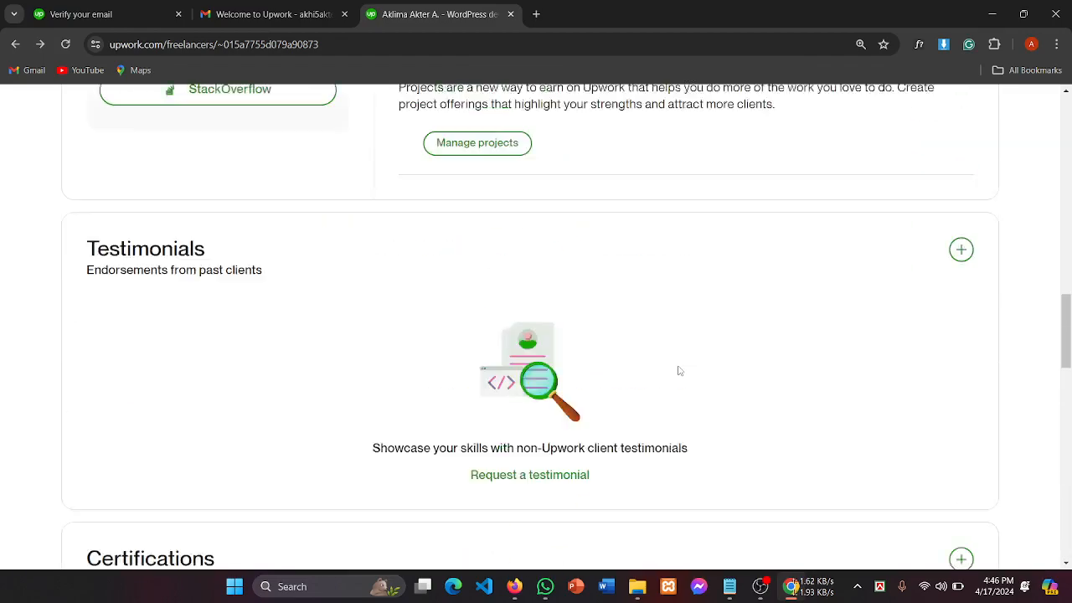
{"action": "scroll", "coordinate": [680, 371], "scroll_direction": "down", "scroll_amount": 1}
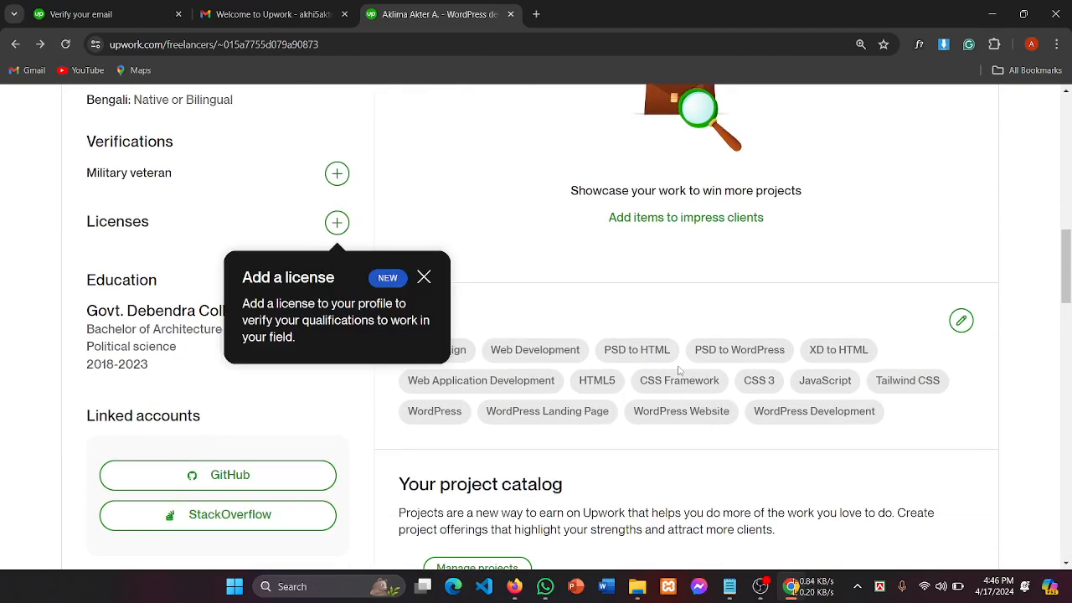
{"action": "scroll", "coordinate": [680, 371], "scroll_direction": "down", "scroll_amount": 4}
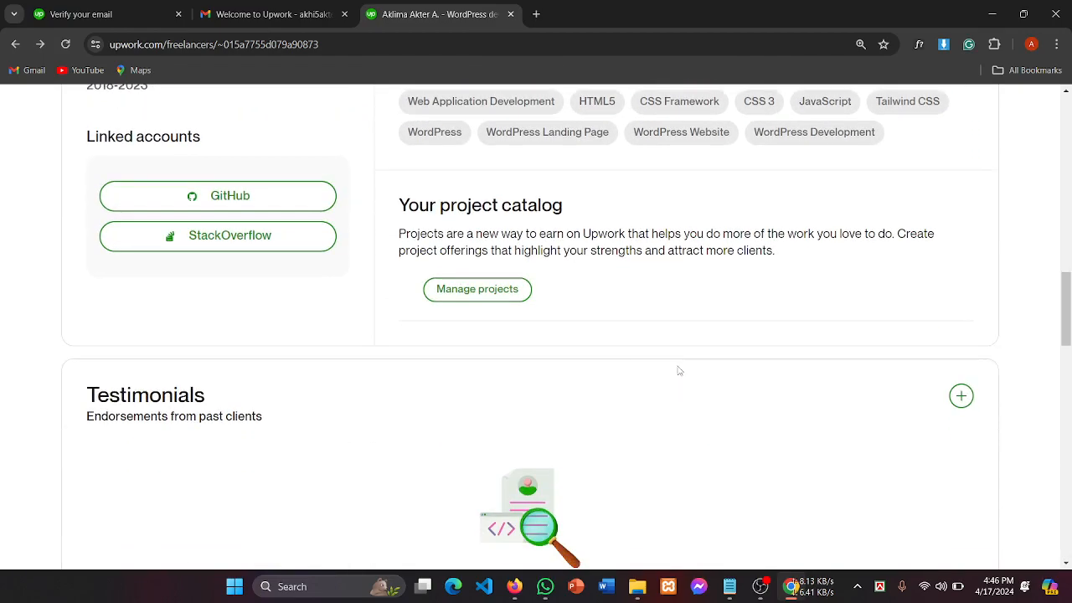
{"action": "left_click", "coordinate": [490, 295]}
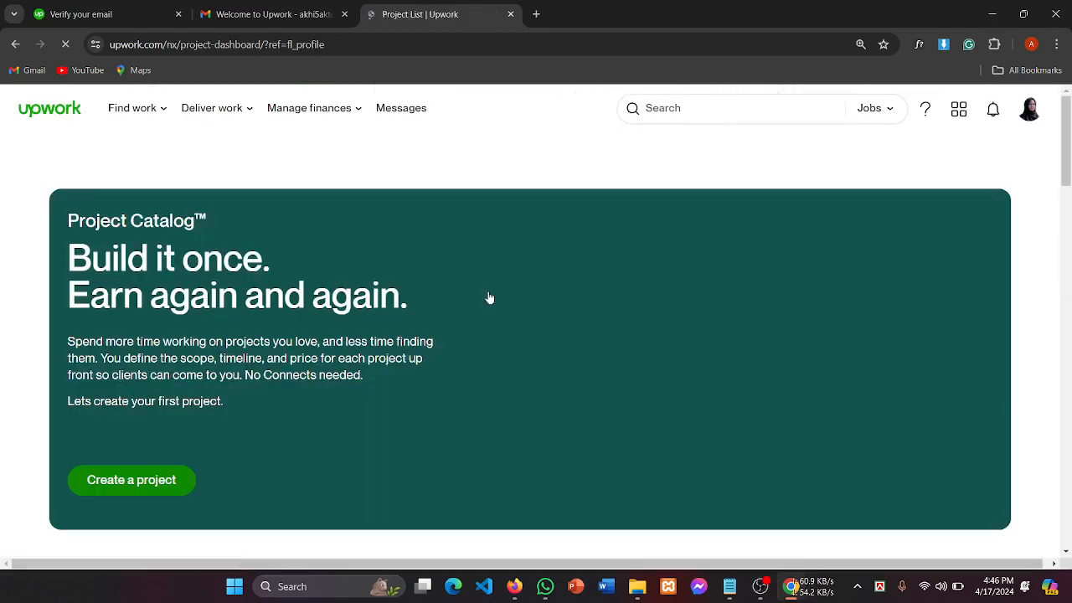
Step: Scroll the Project Catalog page and highlight phrases in the Create step description
{"action": "scroll", "coordinate": [490, 298], "scroll_direction": "down", "scroll_amount": 1}
{"action": "scroll", "coordinate": [490, 298], "scroll_direction": "down", "scroll_amount": 3}
{"action": "scroll", "coordinate": [490, 298], "scroll_direction": "down", "scroll_amount": 2}
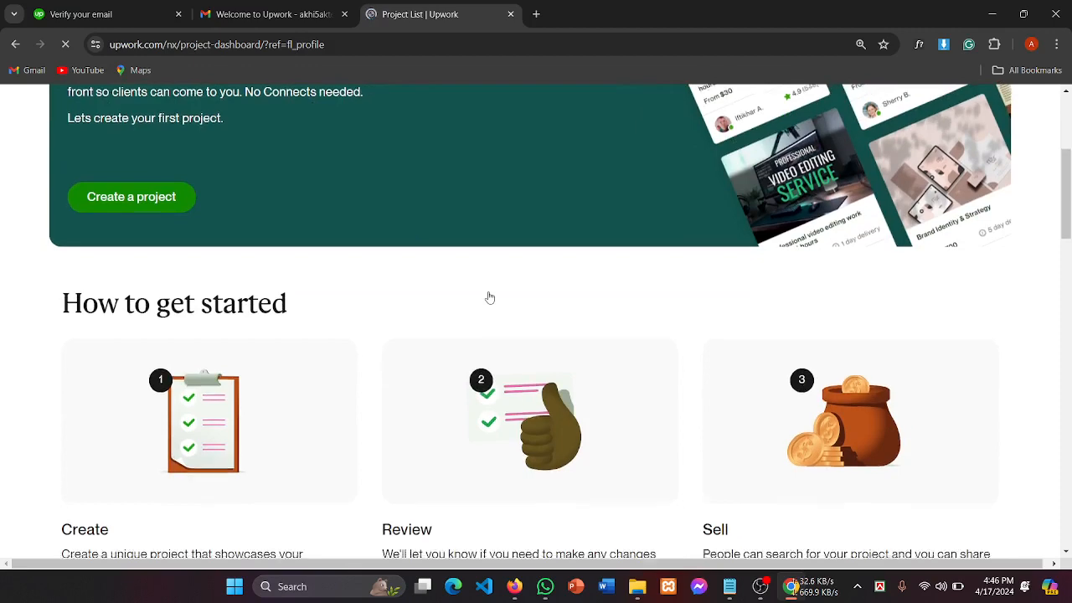
{"action": "scroll", "coordinate": [490, 299], "scroll_direction": "down", "scroll_amount": 1}
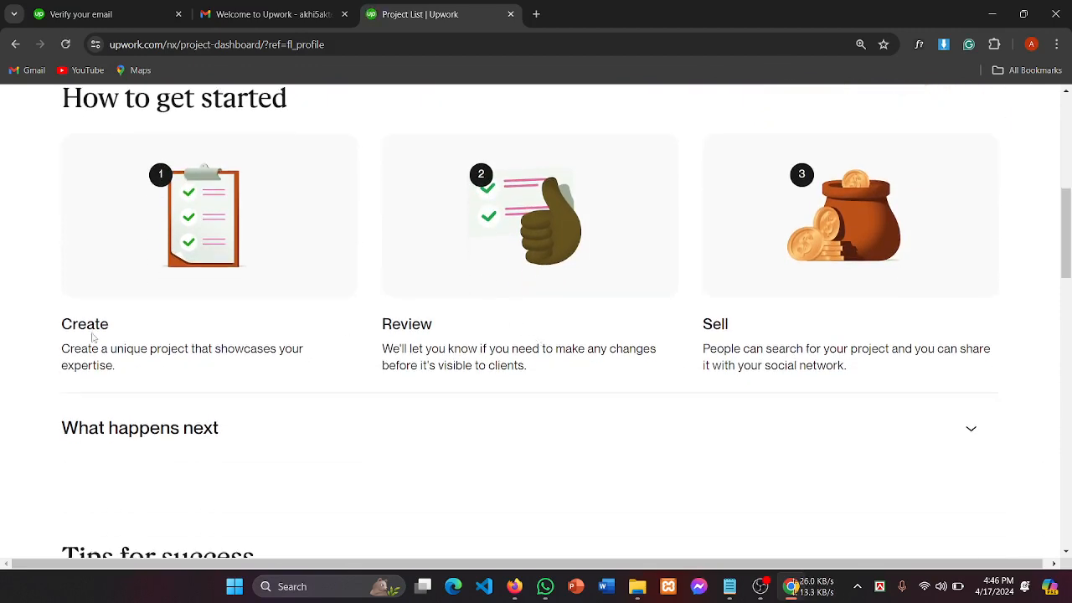
{"action": "left_click_drag", "start_coordinate": [72, 325], "coordinate": [113, 327]}
{"action": "scroll", "coordinate": [174, 342], "scroll_direction": "up", "scroll_amount": 1}
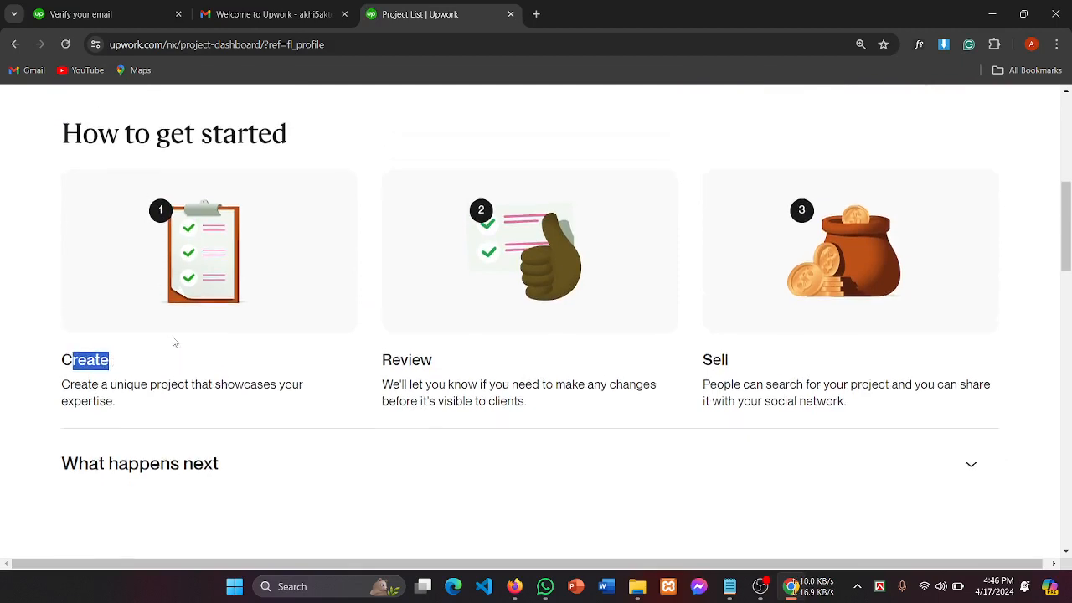
{"action": "scroll", "coordinate": [175, 342], "scroll_direction": "up", "scroll_amount": 1}
{"action": "left_click", "coordinate": [142, 405]}
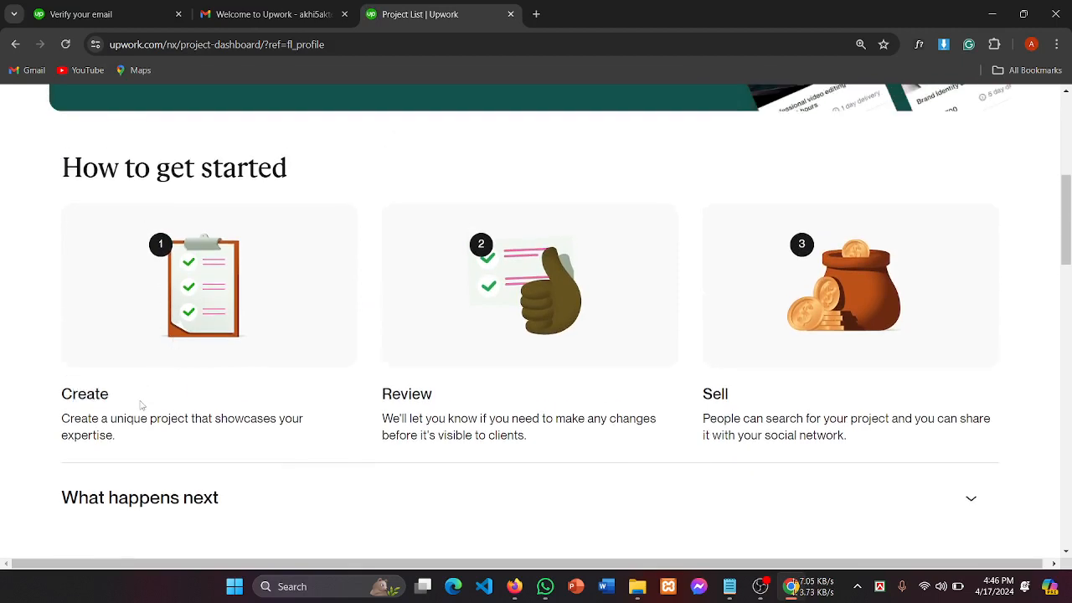
{"action": "left_click_drag", "start_coordinate": [102, 418], "coordinate": [215, 419]}
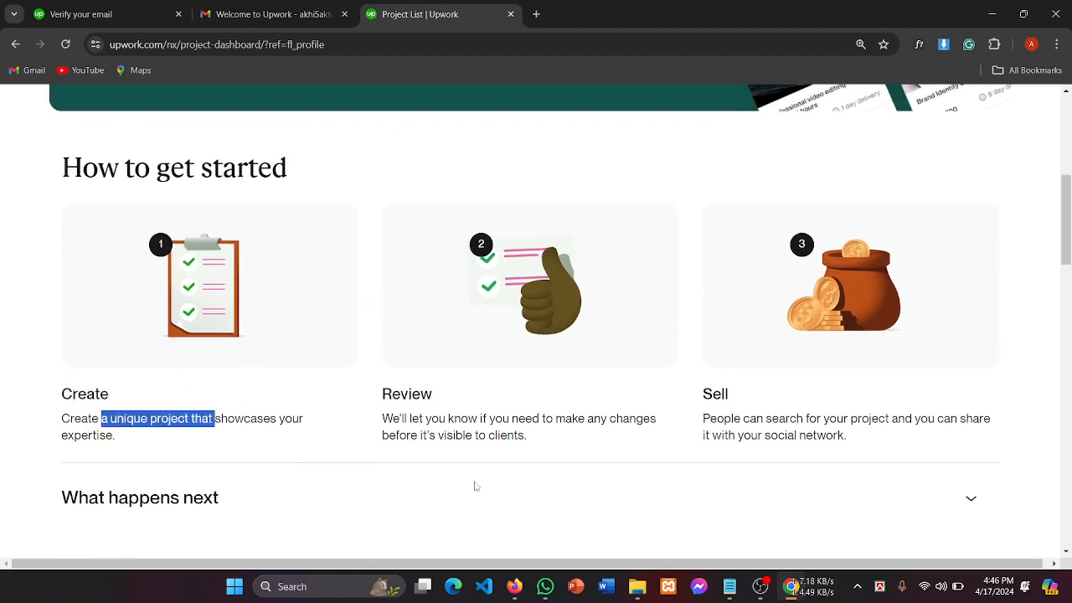
{"action": "left_click", "coordinate": [253, 437]}
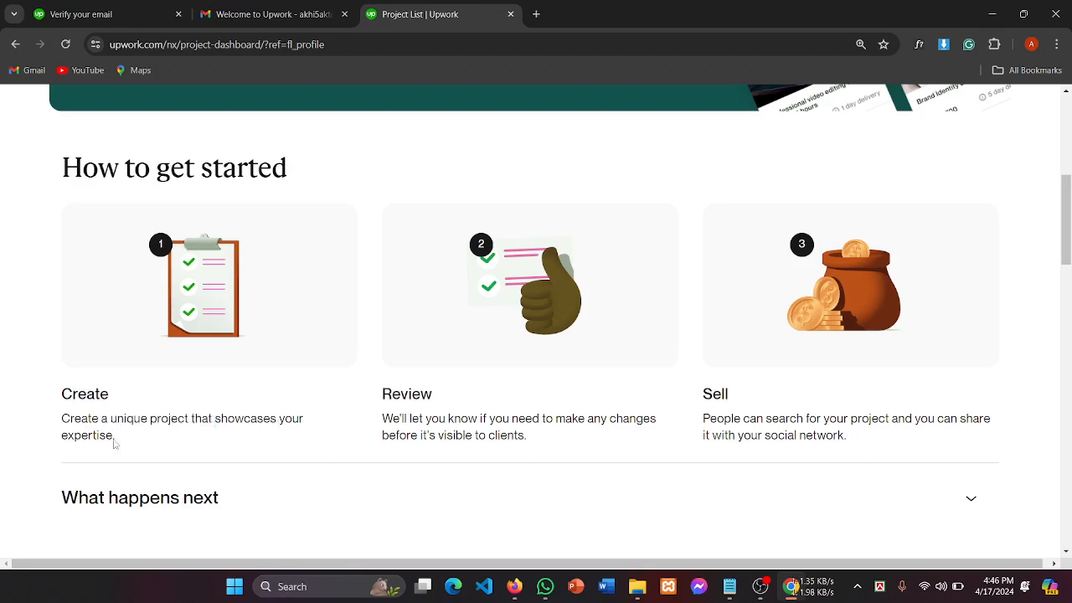
{"action": "left_click_drag", "start_coordinate": [63, 436], "coordinate": [132, 440]}
{"action": "left_click", "coordinate": [258, 444]}
Step: Scroll further and highlight the Create, Review and Sell step headings and text
{"action": "scroll", "coordinate": [293, 452], "scroll_direction": "down", "scroll_amount": 3}
{"action": "scroll", "coordinate": [293, 456], "scroll_direction": "down", "scroll_amount": 3}
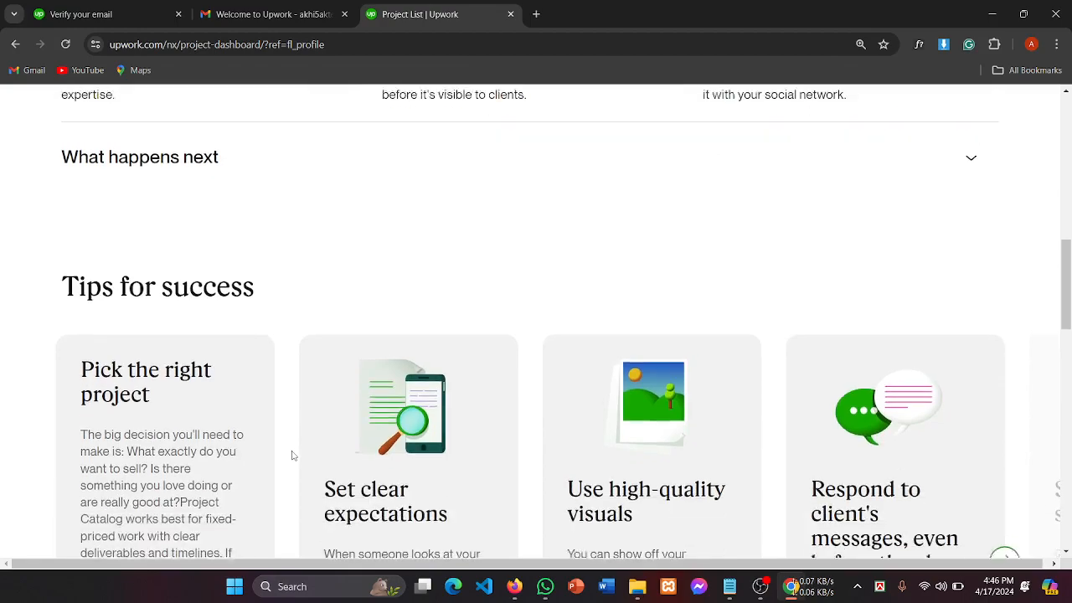
{"action": "scroll", "coordinate": [293, 456], "scroll_direction": "down", "scroll_amount": 3}
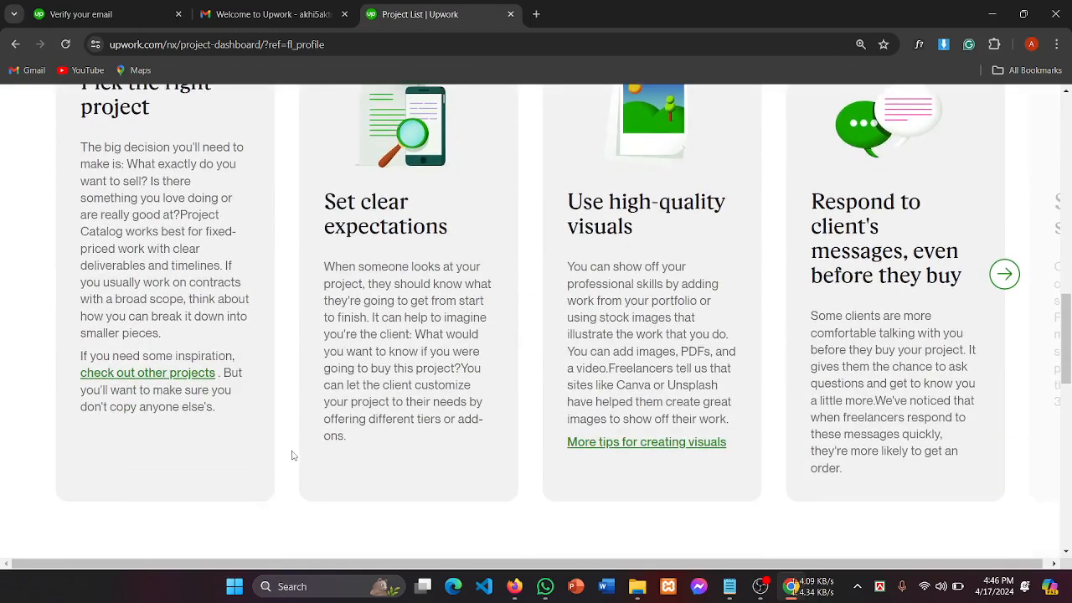
{"action": "scroll", "coordinate": [293, 456], "scroll_direction": "up", "scroll_amount": 9}
{"action": "scroll", "coordinate": [292, 456], "scroll_direction": "up", "scroll_amount": 5}
{"action": "scroll", "coordinate": [293, 455], "scroll_direction": "down", "scroll_amount": 3}
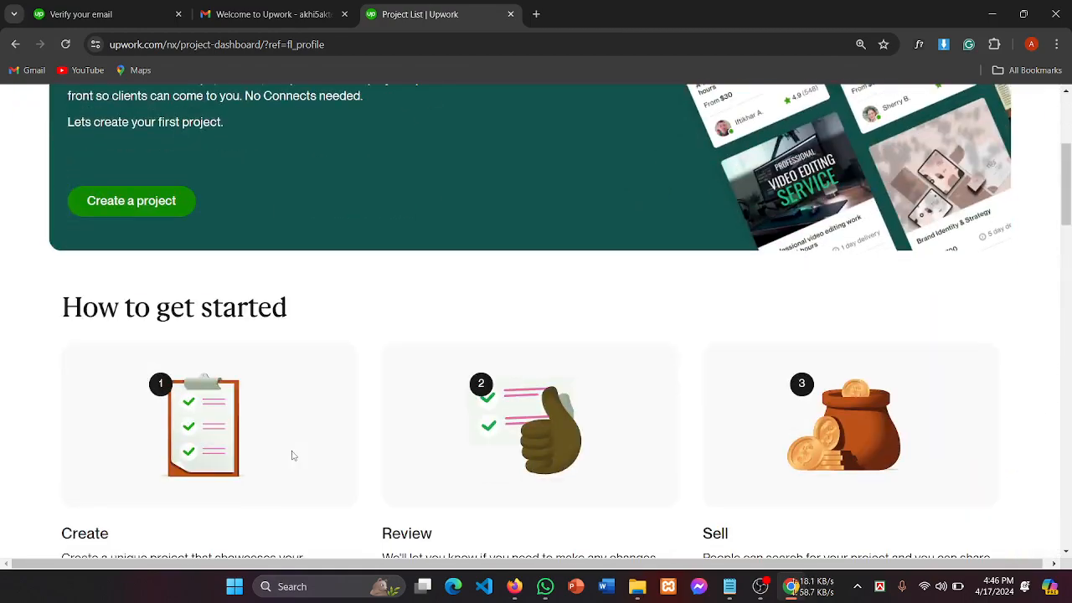
{"action": "scroll", "coordinate": [293, 456], "scroll_direction": "up", "scroll_amount": 1}
{"action": "scroll", "coordinate": [293, 456], "scroll_direction": "down", "scroll_amount": 1}
{"action": "scroll", "coordinate": [292, 455], "scroll_direction": "down", "scroll_amount": 1}
{"action": "scroll", "coordinate": [292, 456], "scroll_direction": "up", "scroll_amount": 1}
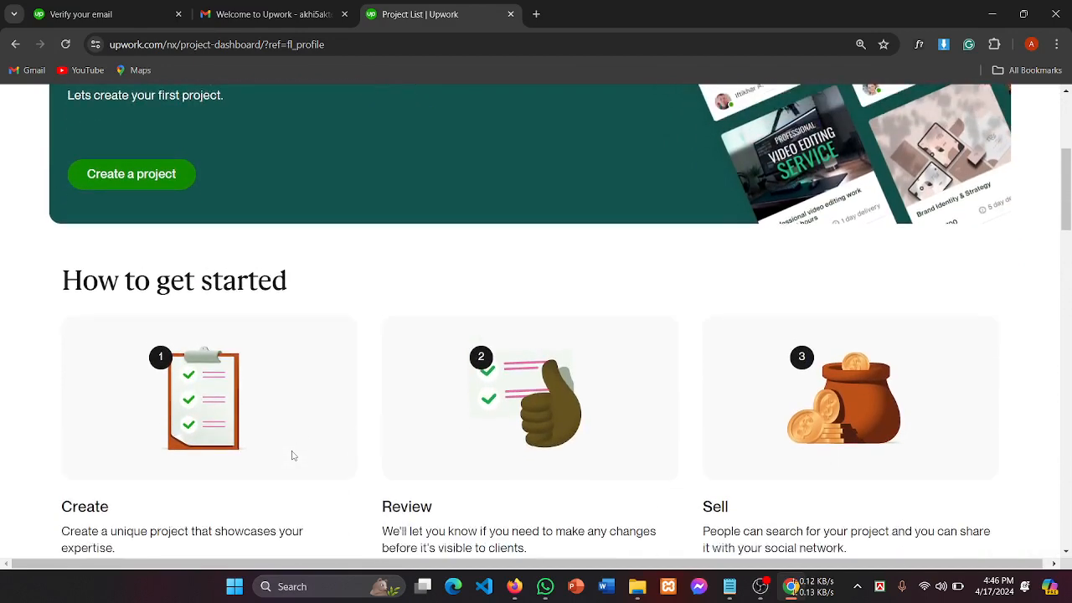
{"action": "scroll", "coordinate": [293, 456], "scroll_direction": "down", "scroll_amount": 3}
{"action": "scroll", "coordinate": [454, 426], "scroll_direction": "up", "scroll_amount": 1}
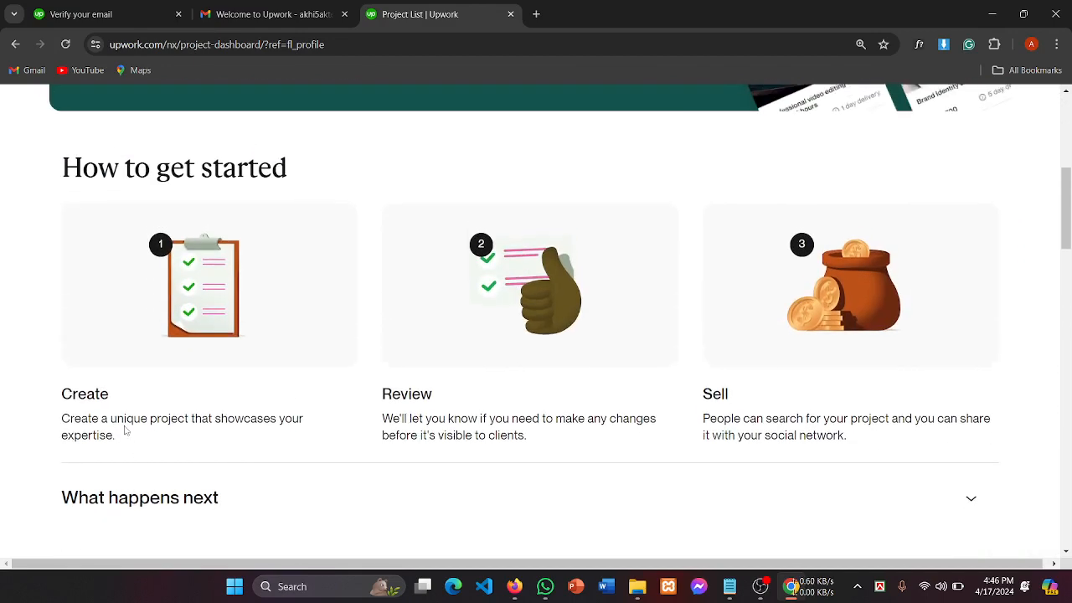
{"action": "left_click_drag", "start_coordinate": [58, 394], "coordinate": [138, 394]}
{"action": "left_click_drag", "start_coordinate": [367, 404], "coordinate": [504, 405]}
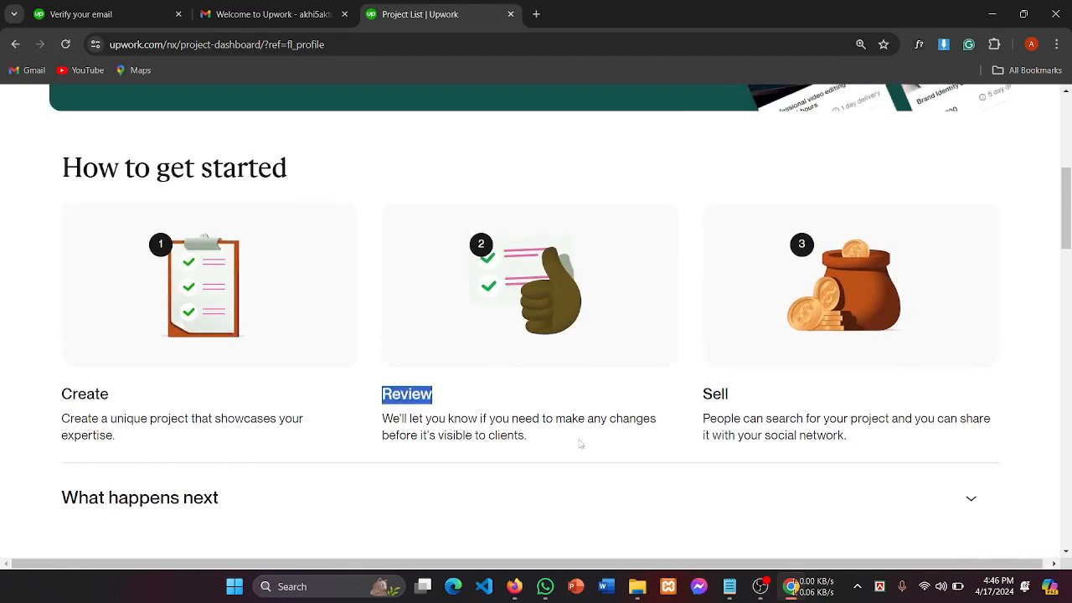
{"action": "left_click_drag", "start_coordinate": [714, 395], "coordinate": [762, 401]}
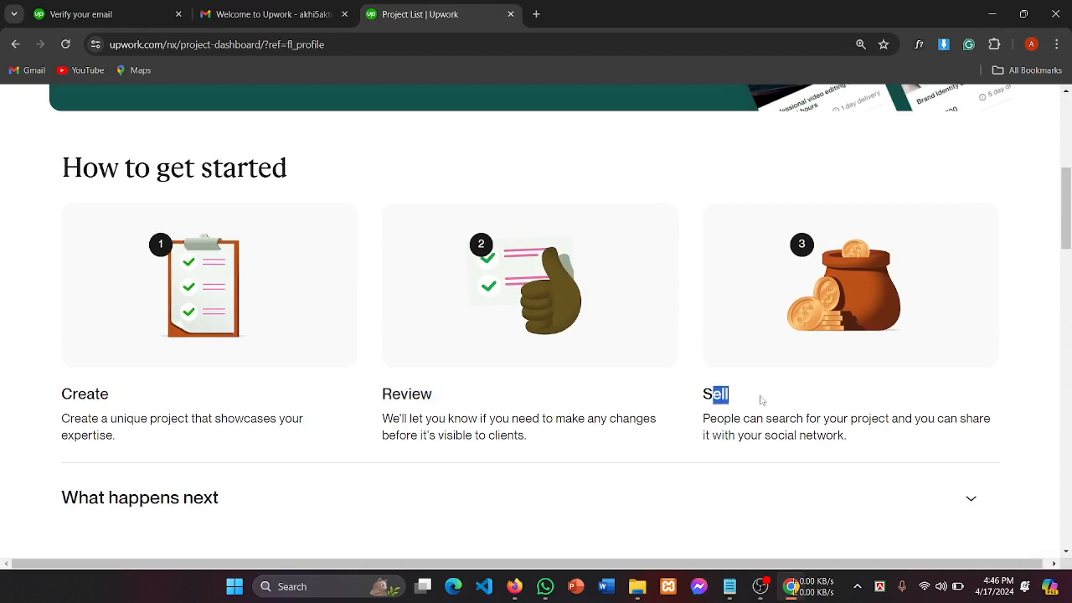
{"action": "left_click", "coordinate": [739, 416]}
{"action": "double_click", "coordinate": [64, 394]}
{"action": "left_click", "coordinate": [81, 432]}
{"action": "left_click_drag", "start_coordinate": [73, 418], "coordinate": [292, 419]}
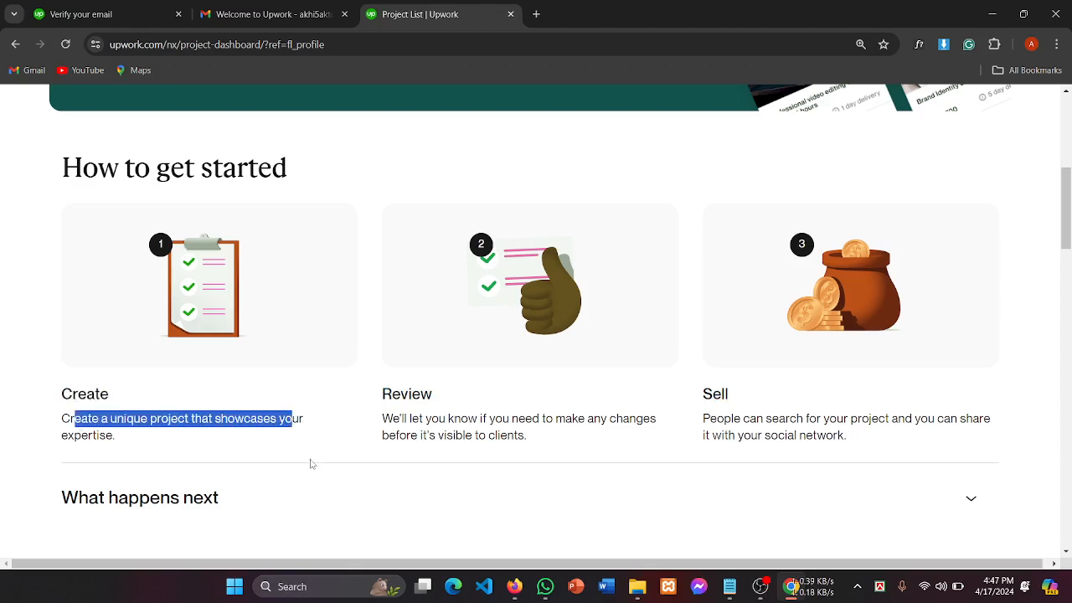
{"action": "left_click", "coordinate": [79, 441]}
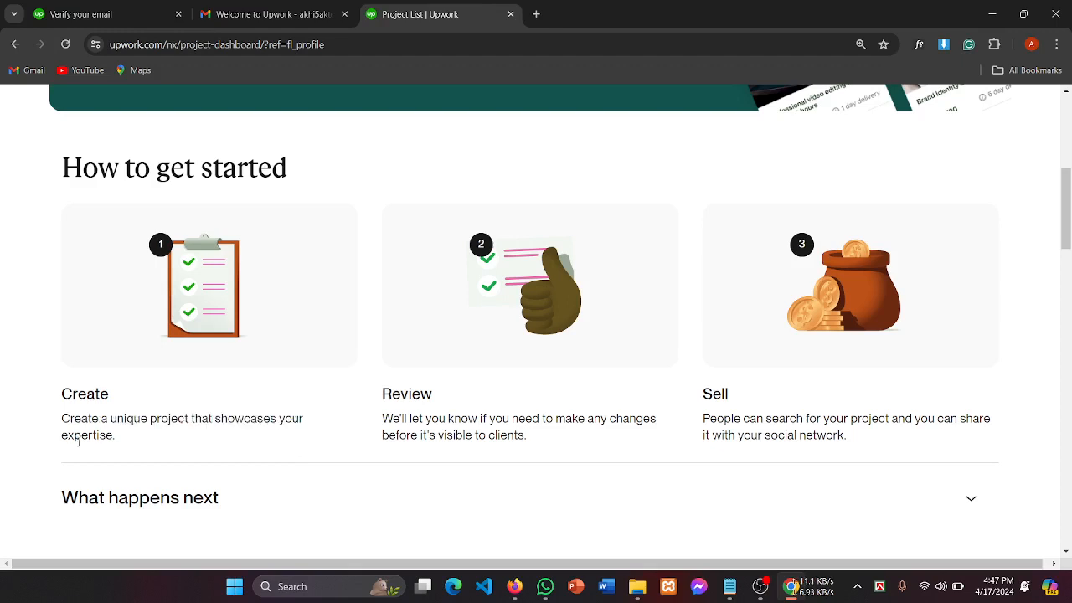
{"action": "left_click_drag", "start_coordinate": [55, 440], "coordinate": [159, 435]}
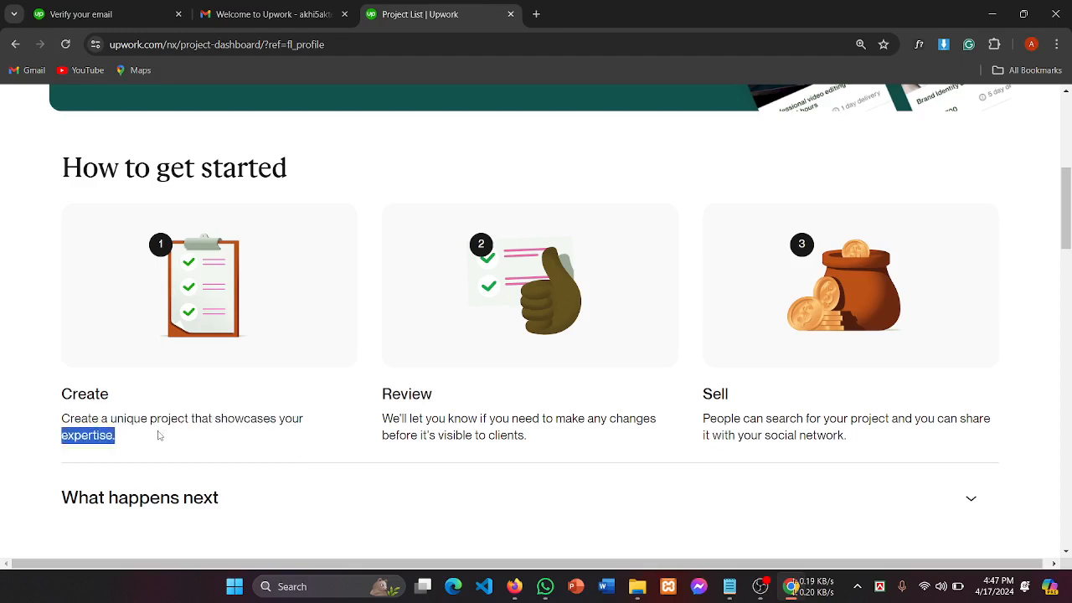
{"action": "scroll", "coordinate": [210, 365], "scroll_direction": "down", "scroll_amount": 2}
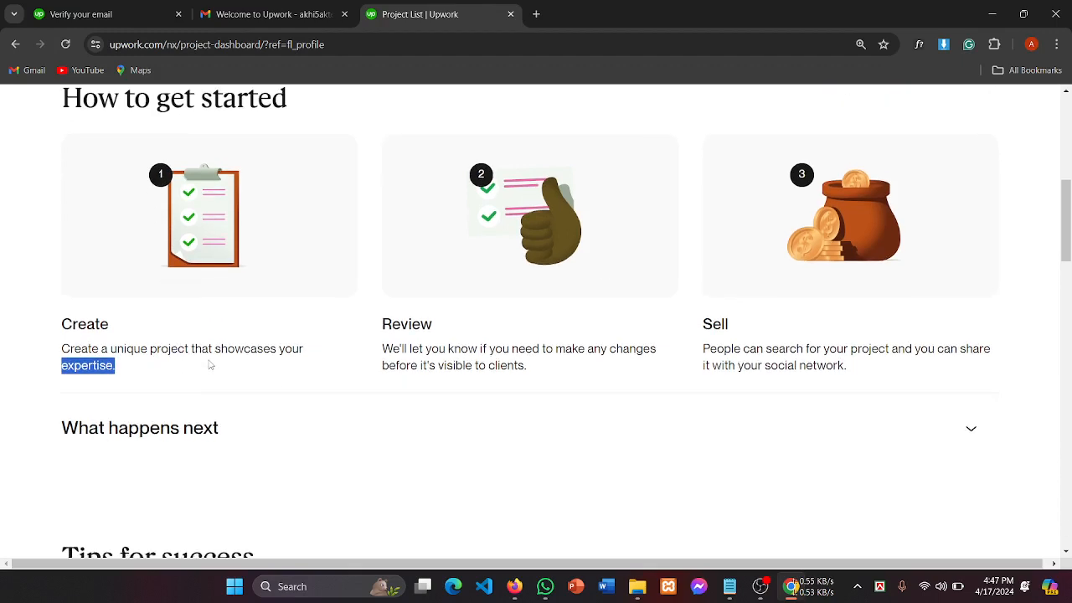
Step: Expand 'What happens next', read the Review step, then return to the profile page
{"action": "left_click_drag", "start_coordinate": [129, 358], "coordinate": [203, 360]}
{"action": "scroll", "coordinate": [325, 381], "scroll_direction": "down", "scroll_amount": 3}
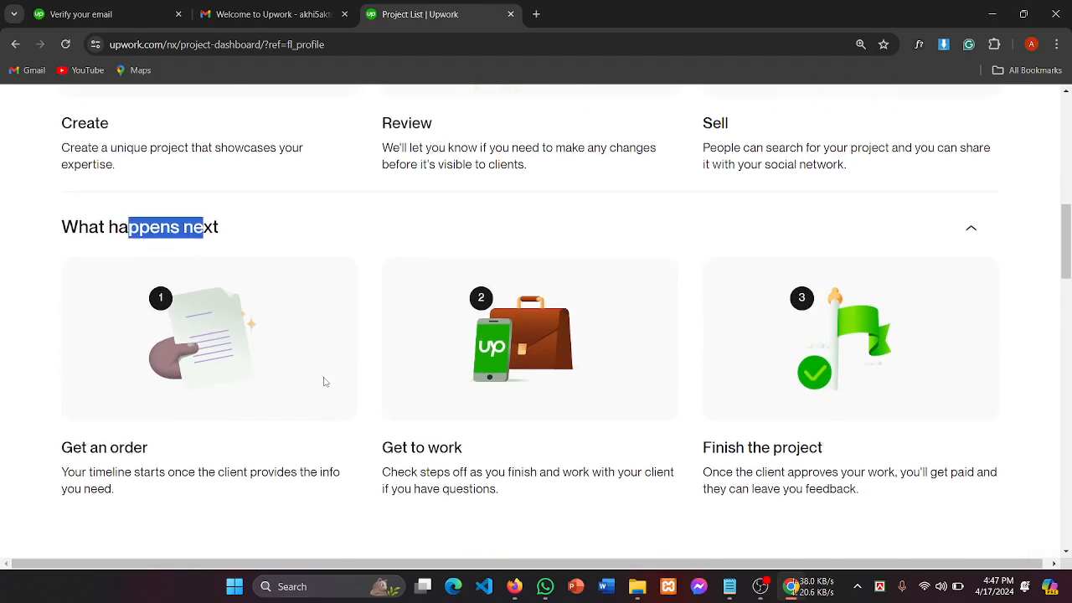
{"action": "scroll", "coordinate": [325, 381], "scroll_direction": "down", "scroll_amount": 2}
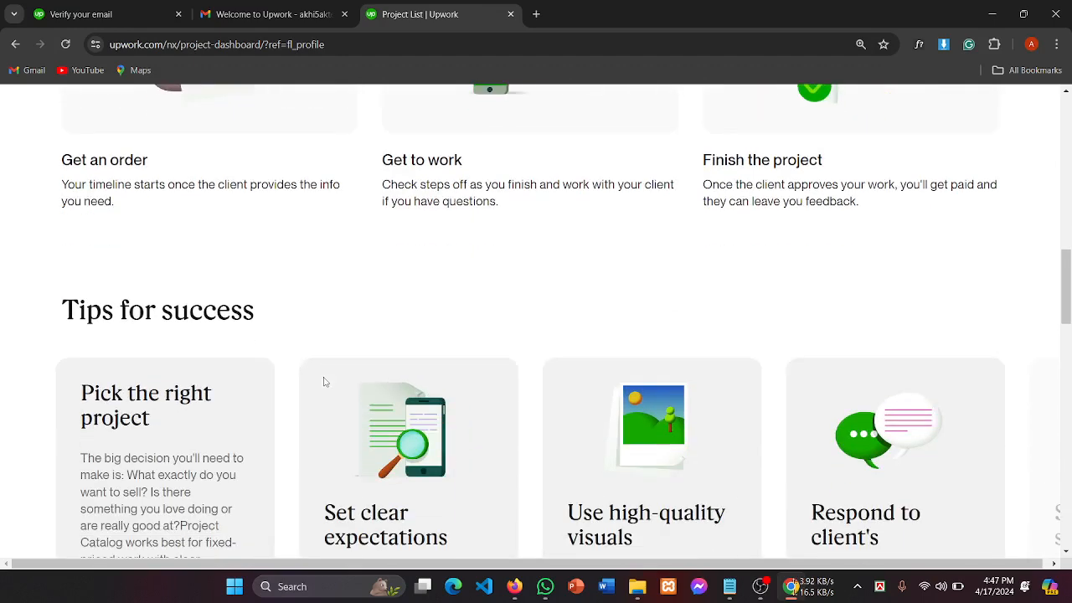
{"action": "scroll", "coordinate": [325, 381], "scroll_direction": "up", "scroll_amount": 3}
{"action": "scroll", "coordinate": [325, 381], "scroll_direction": "up", "scroll_amount": 5}
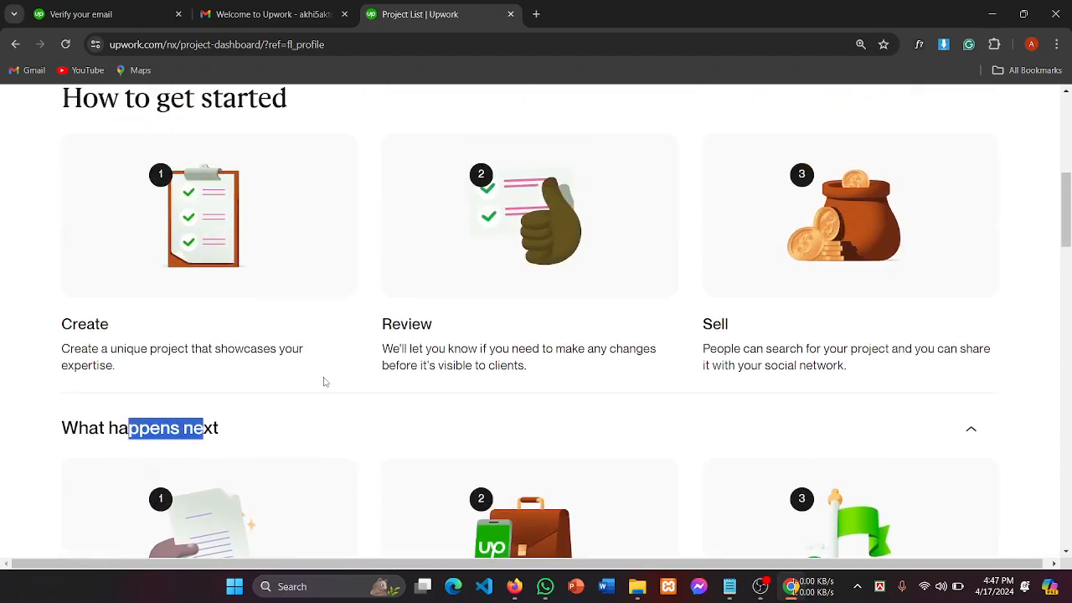
{"action": "scroll", "coordinate": [325, 381], "scroll_direction": "up", "scroll_amount": 3}
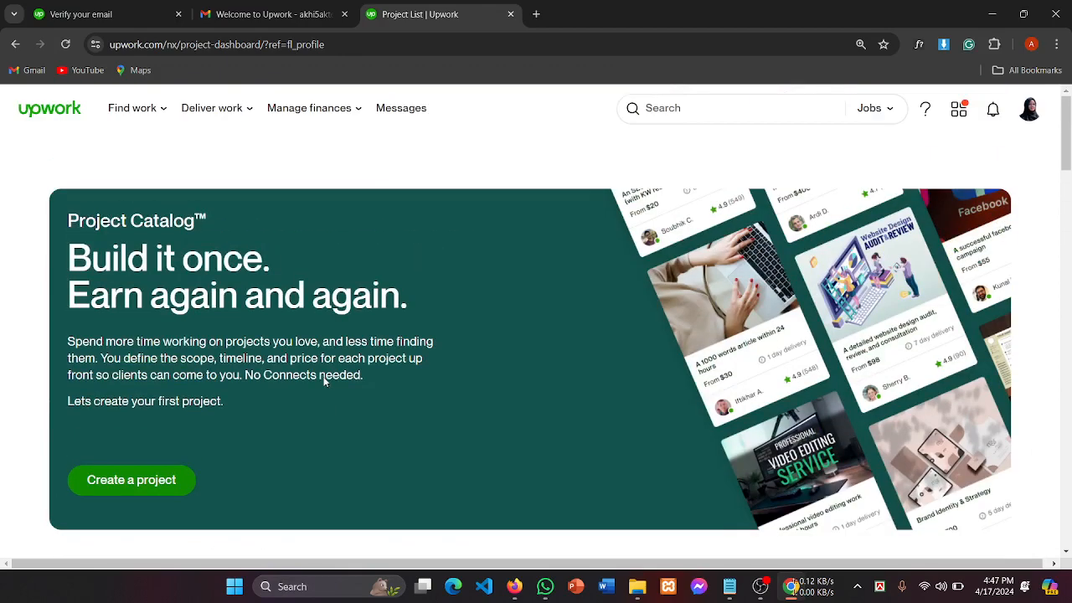
{"action": "scroll", "coordinate": [325, 382], "scroll_direction": "down", "scroll_amount": 5}
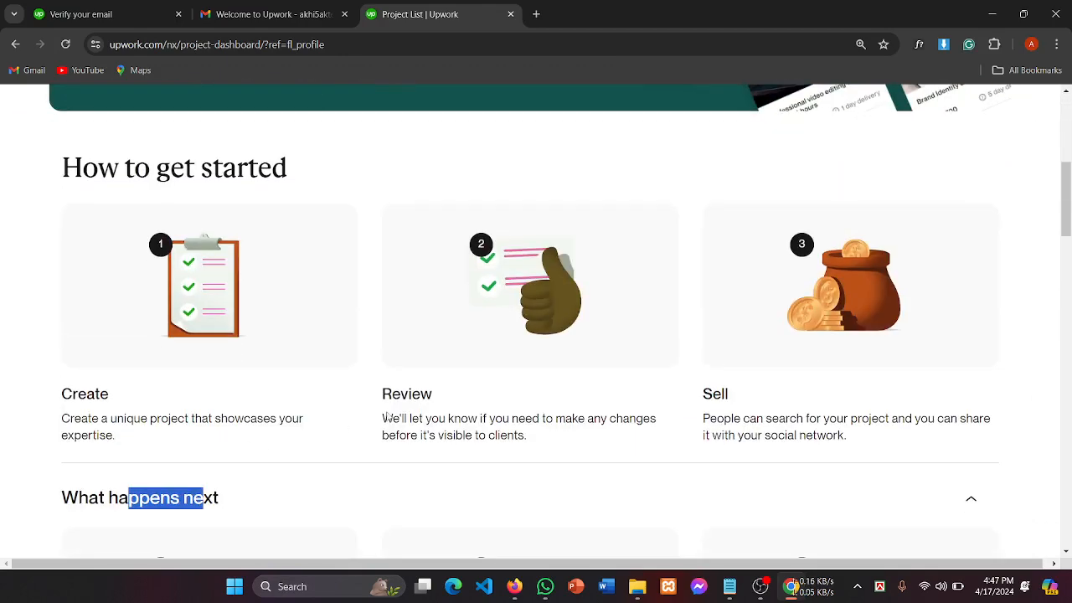
{"action": "left_click_drag", "start_coordinate": [401, 418], "coordinate": [587, 419]}
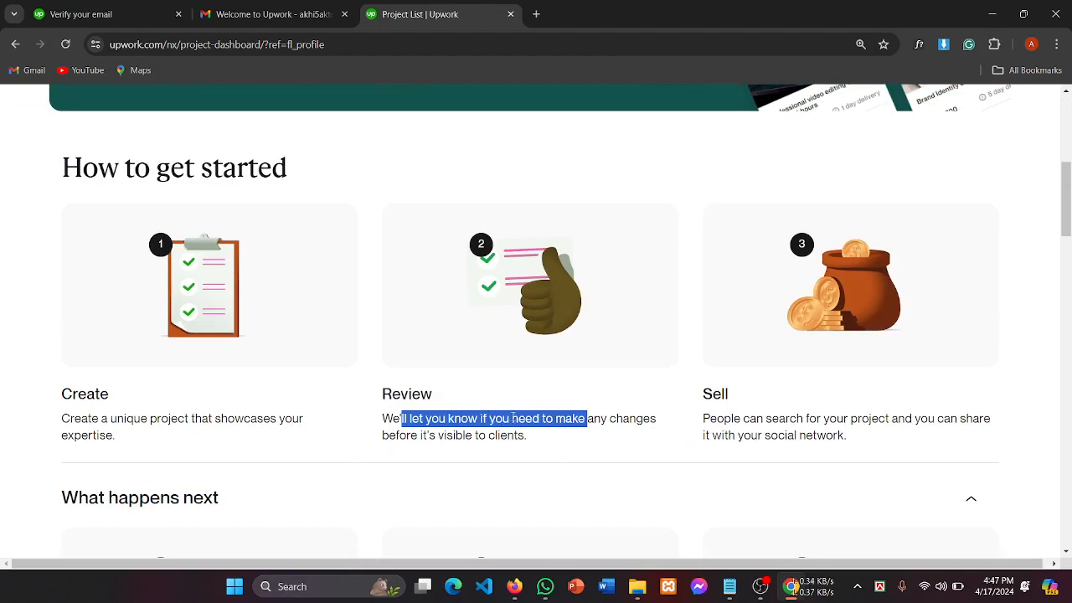
{"action": "left_click", "coordinate": [451, 416]}
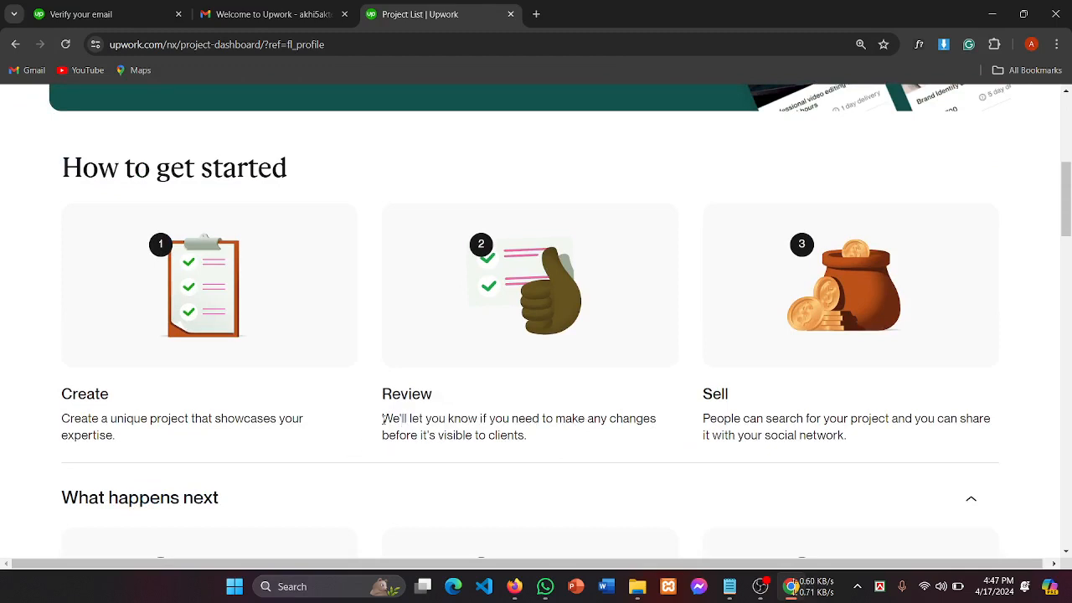
{"action": "left_click_drag", "start_coordinate": [383, 419], "coordinate": [681, 422]}
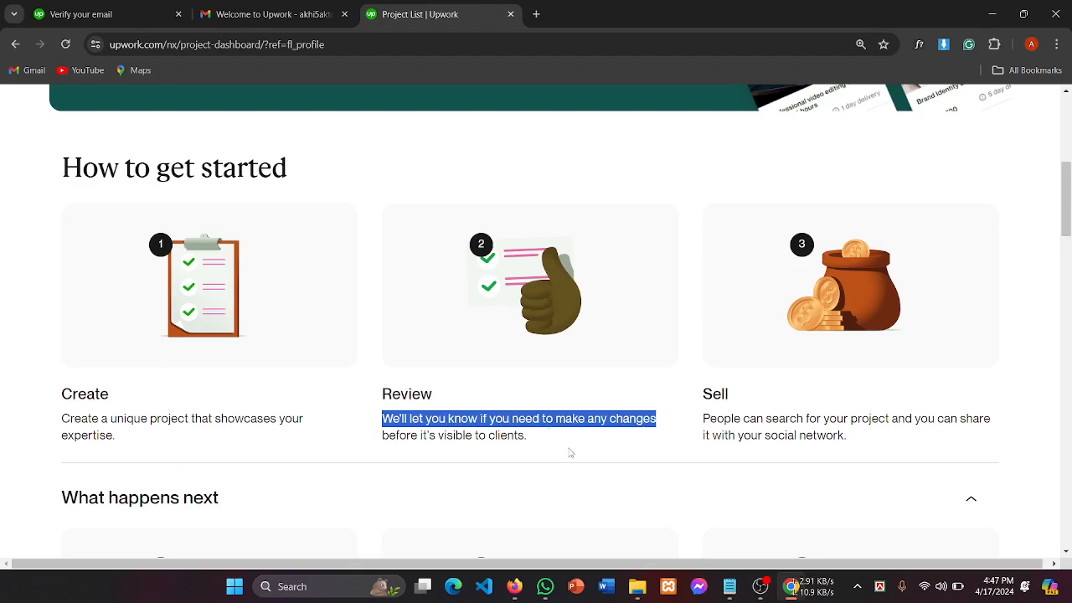
{"action": "left_click", "coordinate": [16, 45]}
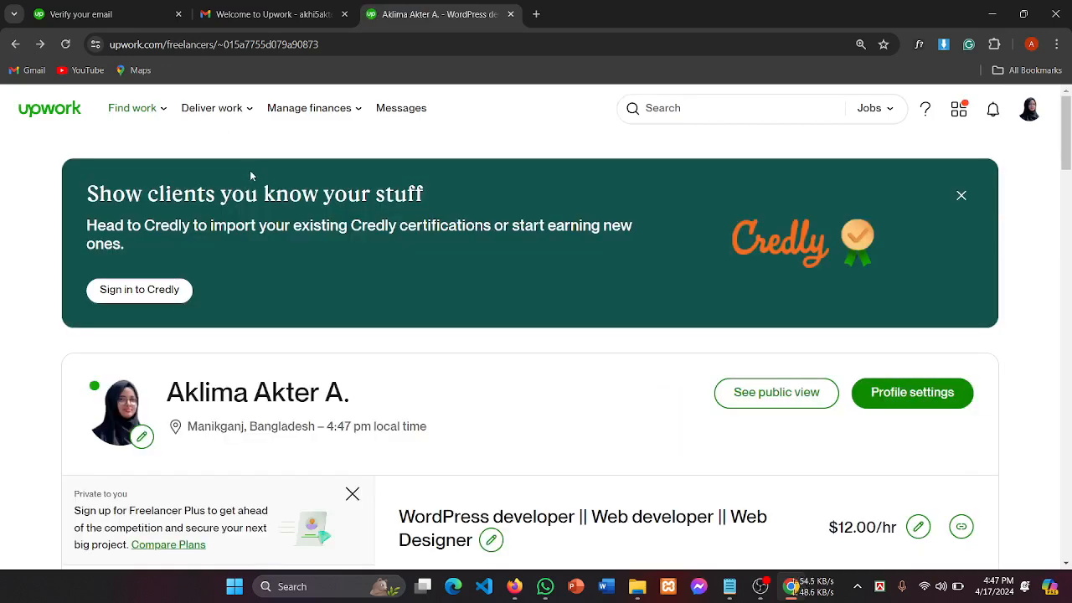
Step: Start a new portfolio project, focus Project Title, then switch to the 'Verify your email' tab
{"action": "scroll", "coordinate": [495, 425], "scroll_direction": "down", "scroll_amount": 7}
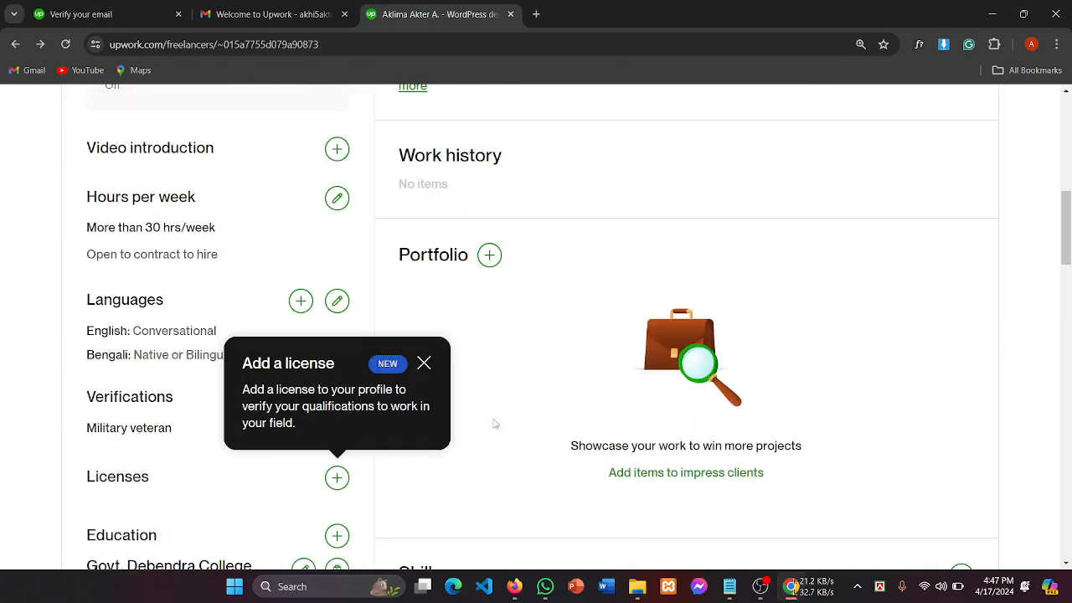
{"action": "left_click", "coordinate": [492, 258]}
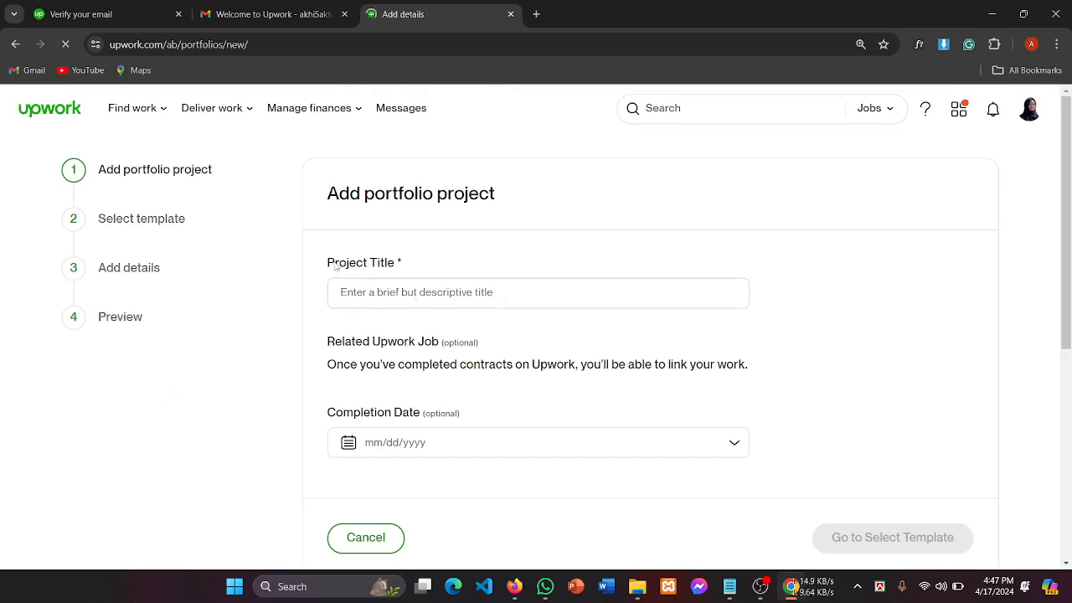
{"action": "left_click_drag", "start_coordinate": [335, 266], "coordinate": [417, 265]}
{"action": "left_click", "coordinate": [414, 291]}
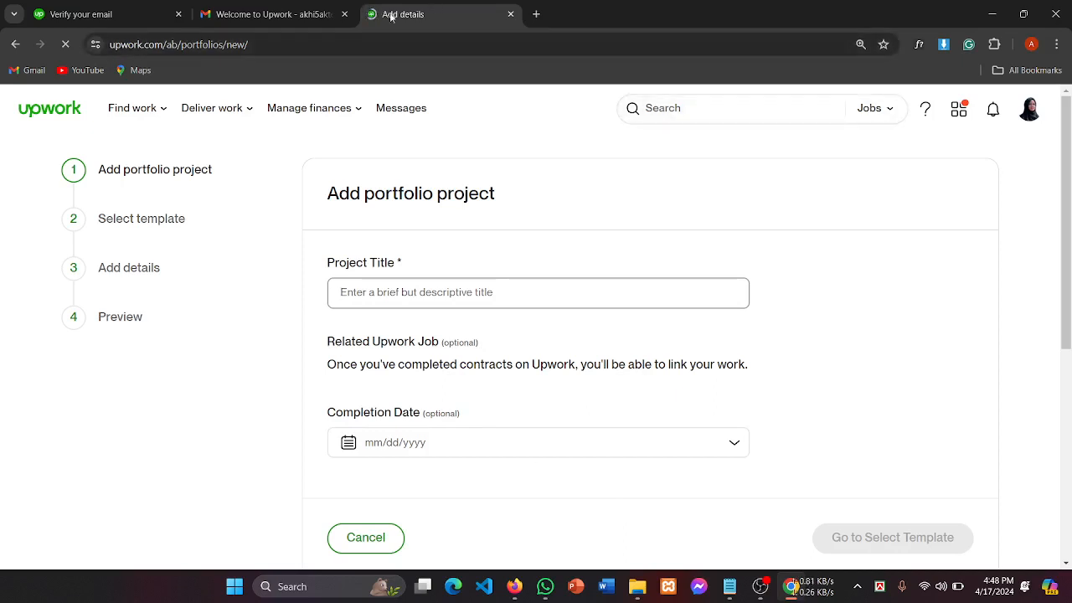
{"action": "left_click", "coordinate": [135, 20]}
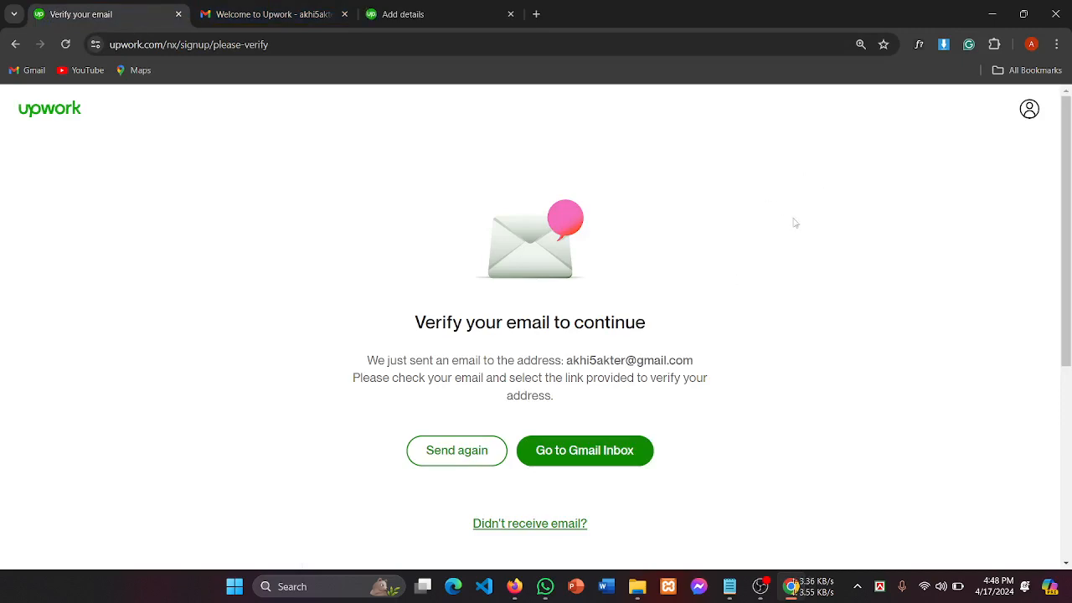
Step: Open Chrome DevTools on the Upwork page and shrink the emulated viewport height to 333
{"action": "scroll", "coordinate": [795, 222], "scroll_direction": "down", "scroll_amount": 4}
{"action": "scroll", "coordinate": [795, 222], "scroll_direction": "up", "scroll_amount": 4}
{"action": "right_click", "coordinate": [781, 312]}
{"action": "scroll", "coordinate": [821, 275], "scroll_direction": "down", "scroll_amount": 1}
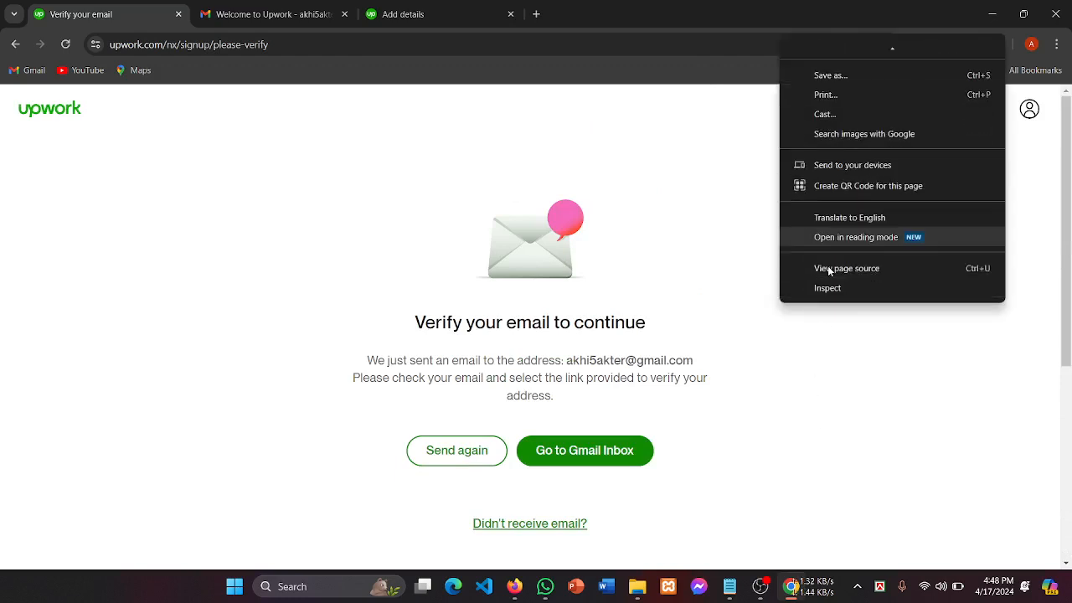
{"action": "left_click", "coordinate": [836, 288]}
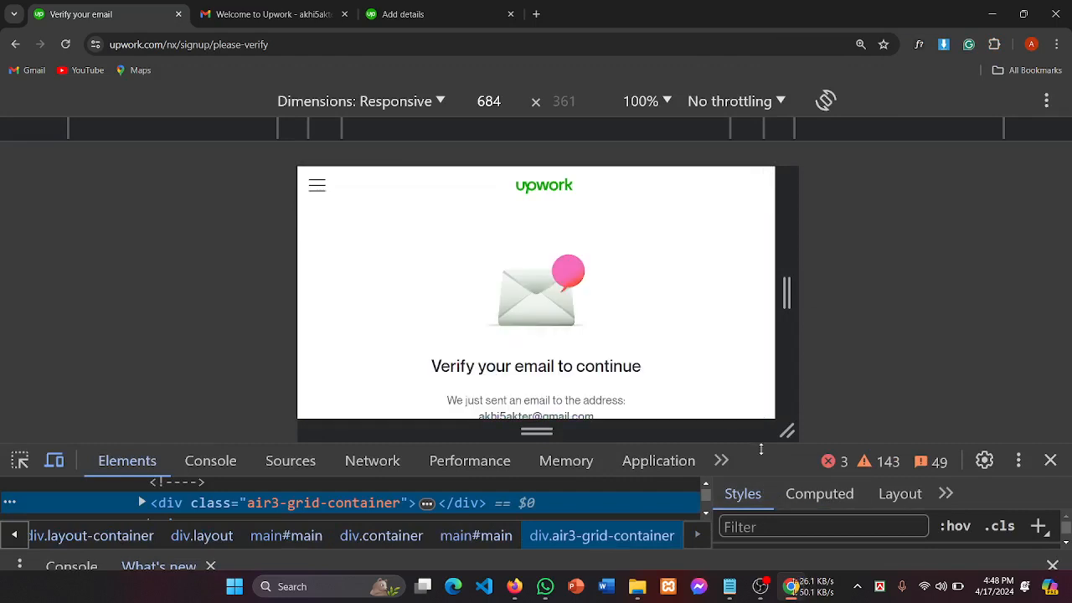
{"action": "left_click_drag", "start_coordinate": [761, 450], "coordinate": [759, 427]}
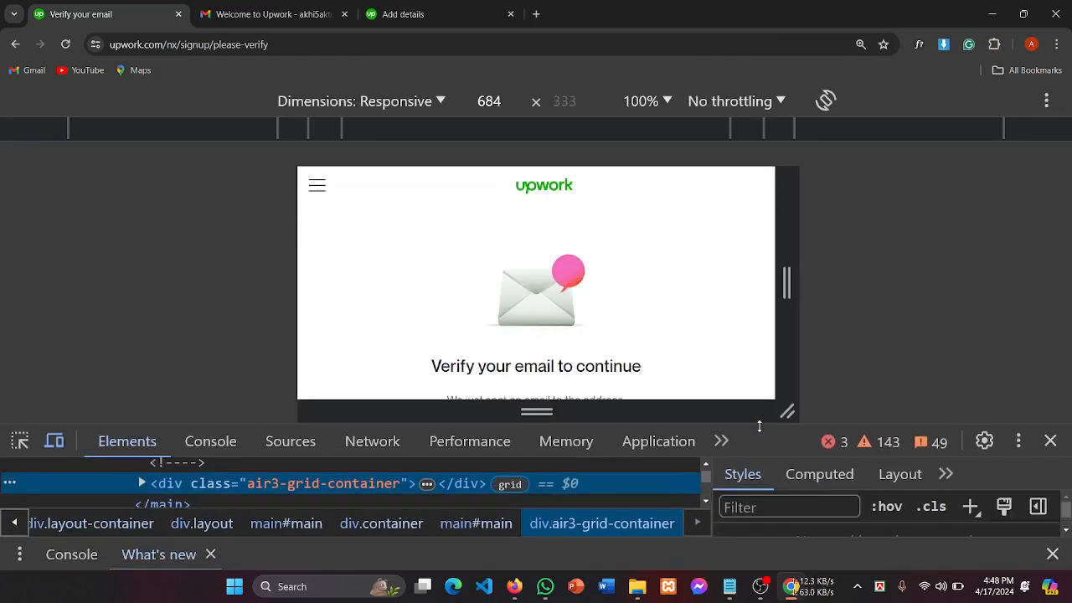
Step: Save a full-size page screenshot with DevTools' 'Capture full size screenshot' command
{"action": "key", "text": "ctrl+shift+p"}
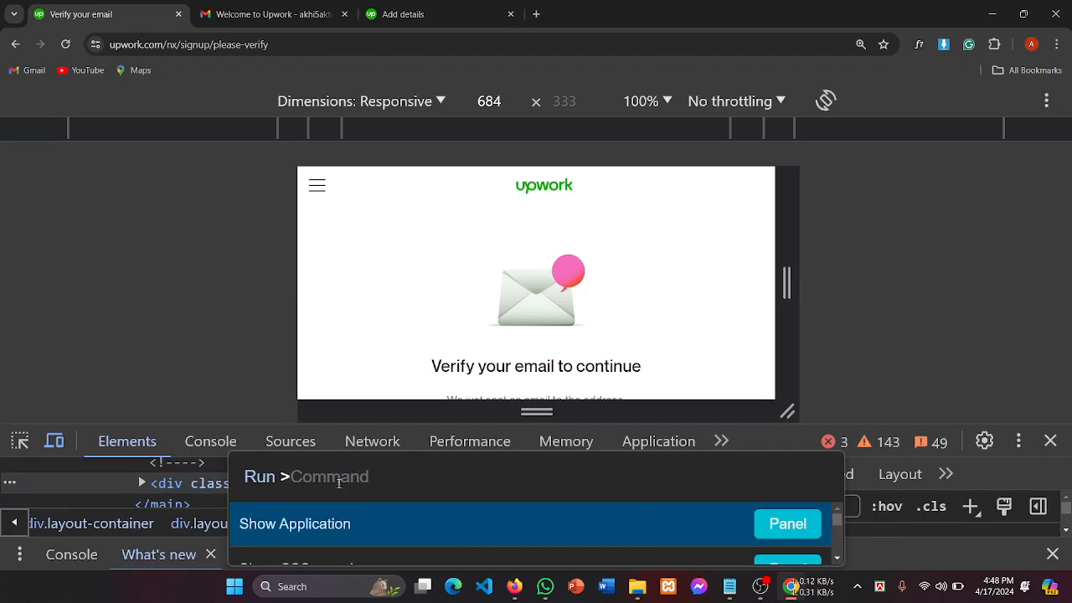
{"action": "type", "text": "screen"}
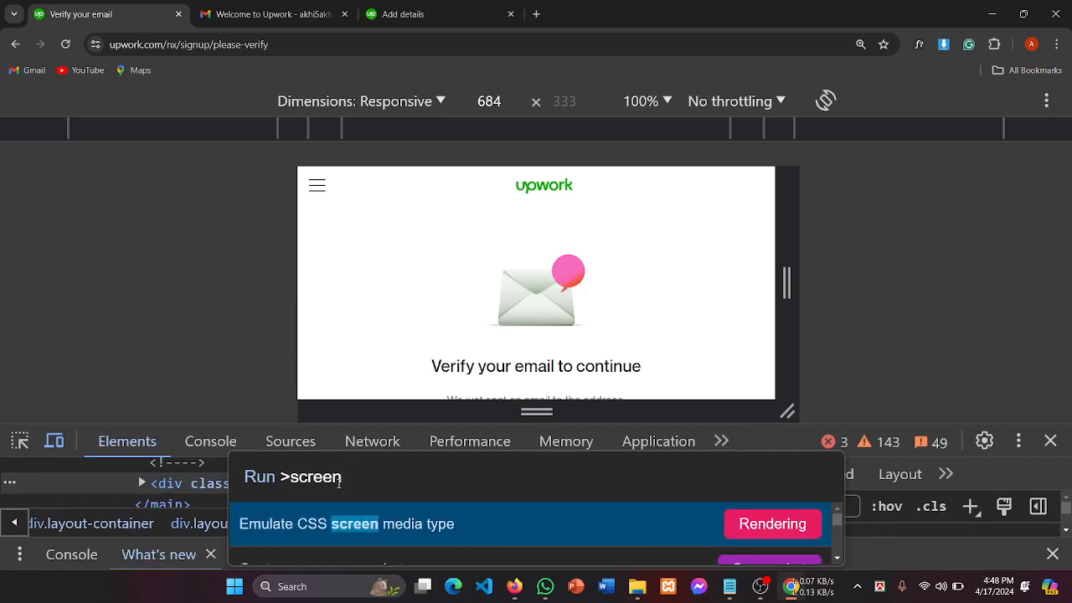
{"action": "scroll", "coordinate": [438, 525], "scroll_direction": "down", "scroll_amount": 3}
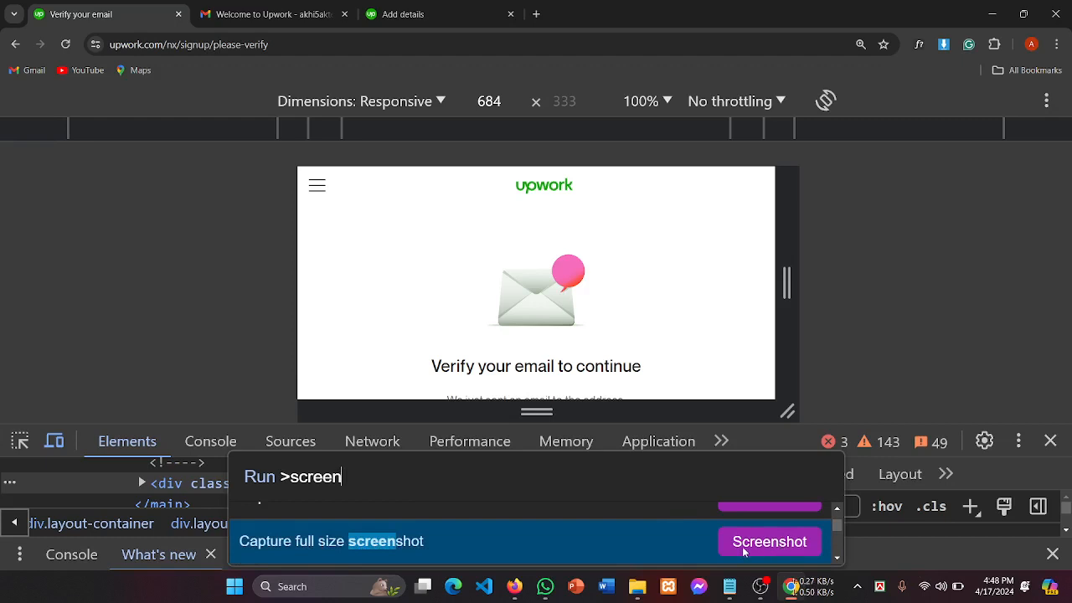
{"action": "left_click", "coordinate": [772, 543]}
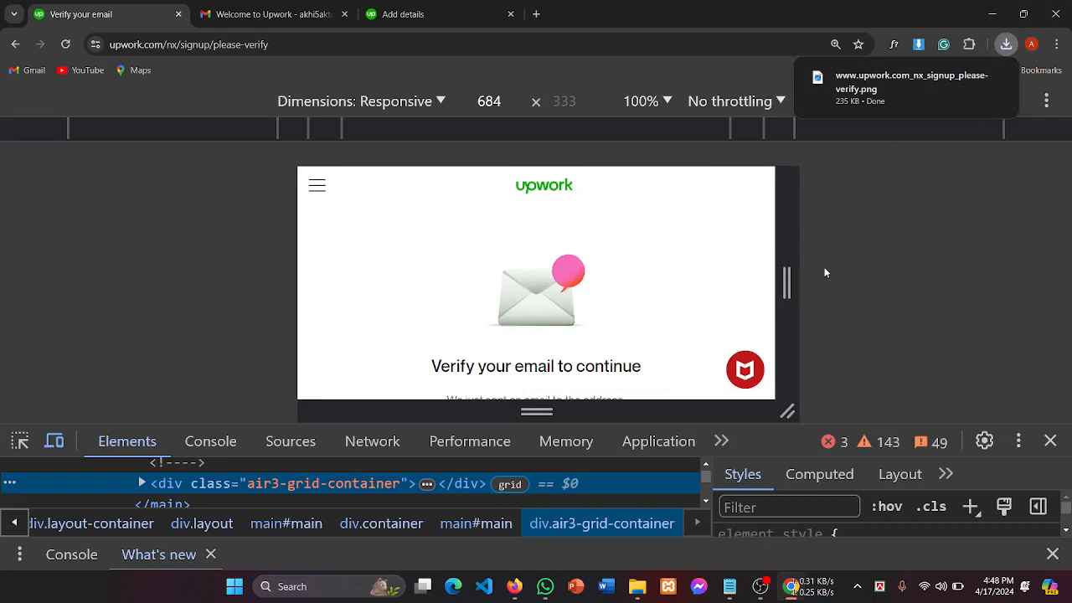
Step: Turn off the responsive device toolbar to restore the full-width page view
{"action": "left_click", "coordinate": [53, 441]}
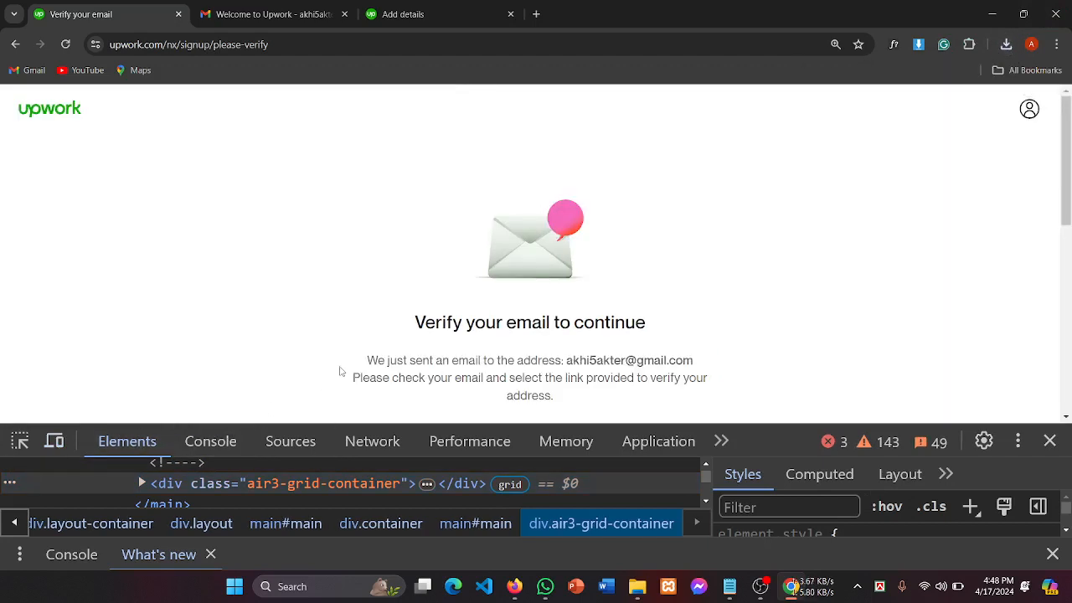
{"action": "scroll", "coordinate": [342, 371], "scroll_direction": "down", "scroll_amount": 1}
{"action": "scroll", "coordinate": [340, 371], "scroll_direction": "down", "scroll_amount": 2}
{"action": "scroll", "coordinate": [340, 371], "scroll_direction": "up", "scroll_amount": 3}
{"action": "left_click", "coordinate": [764, 588]}
Step: Switch to the Add portfolio project tab and focus the Project Title field
{"action": "left_click", "coordinate": [764, 589]}
{"action": "left_click", "coordinate": [410, 9]}
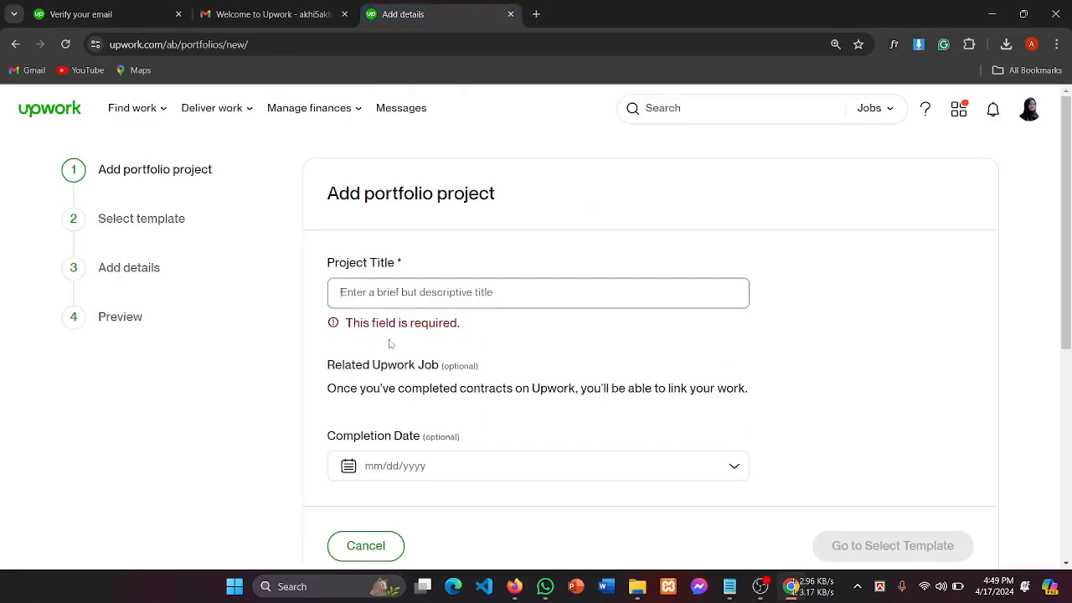
{"action": "scroll", "coordinate": [390, 343], "scroll_direction": "down", "scroll_amount": 1}
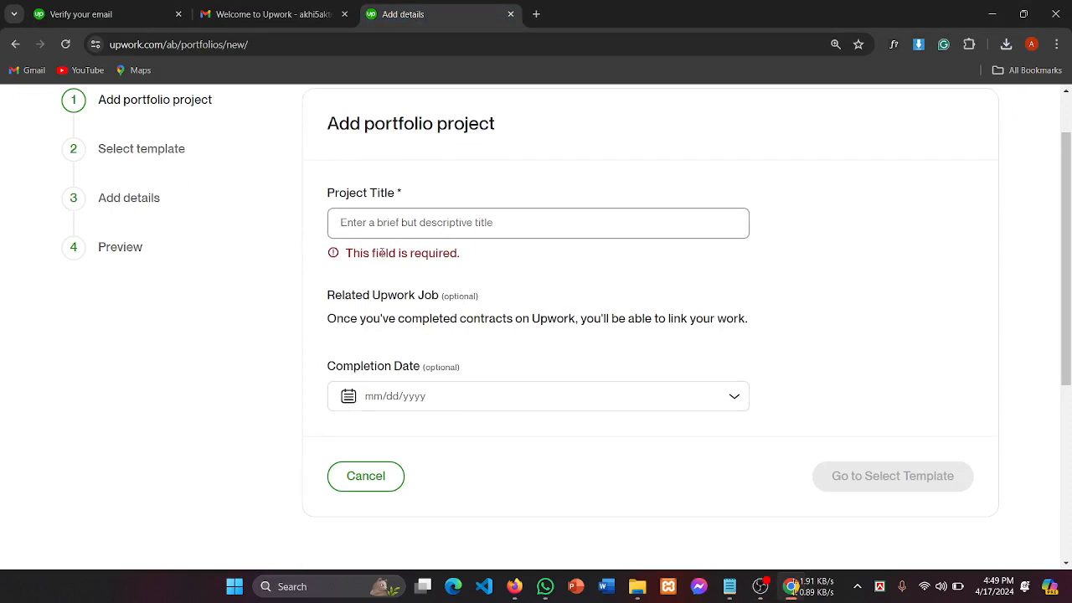
{"action": "left_click", "coordinate": [382, 229]}
{"action": "scroll", "coordinate": [382, 230], "scroll_direction": "down", "scroll_amount": 1}
{"action": "scroll", "coordinate": [383, 233], "scroll_direction": "up", "scroll_amount": 1}
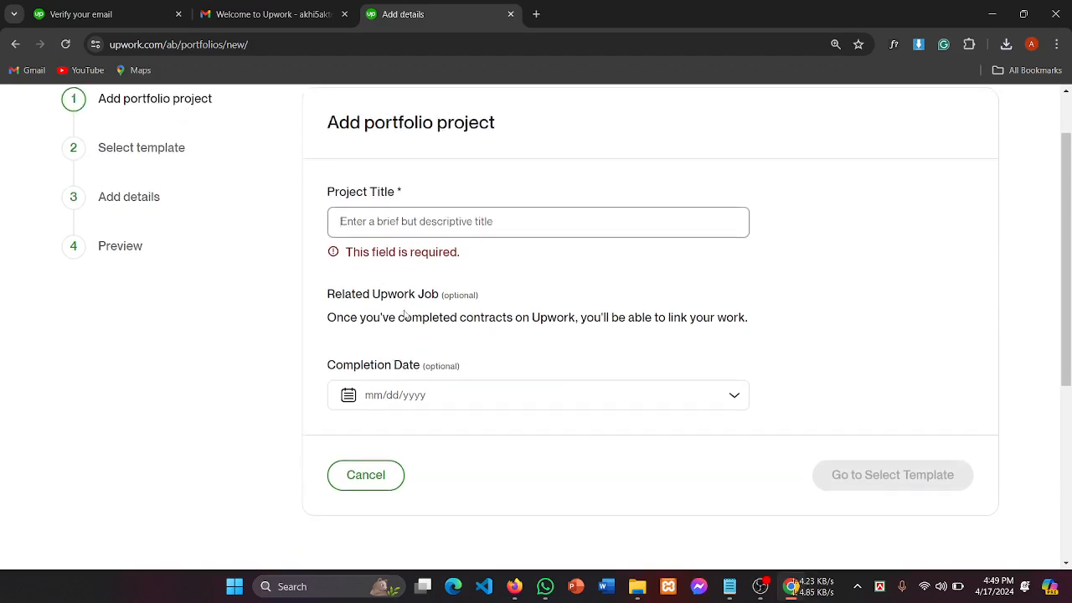
{"action": "scroll", "coordinate": [405, 314], "scroll_direction": "down", "scroll_amount": 1}
{"action": "left_click_drag", "start_coordinate": [343, 296], "coordinate": [416, 296]}
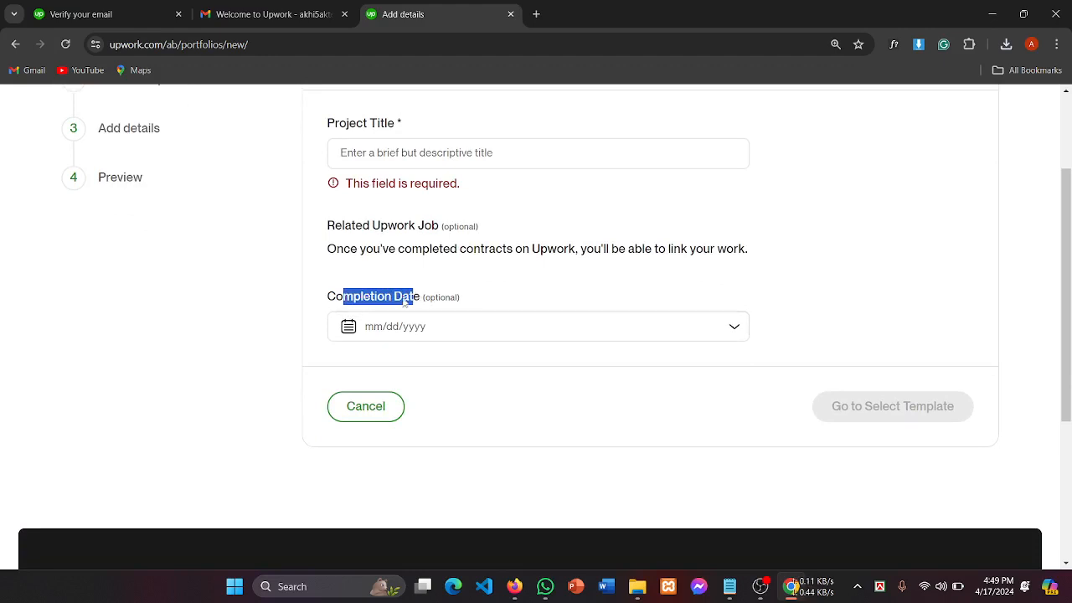
{"action": "left_click", "coordinate": [405, 302]}
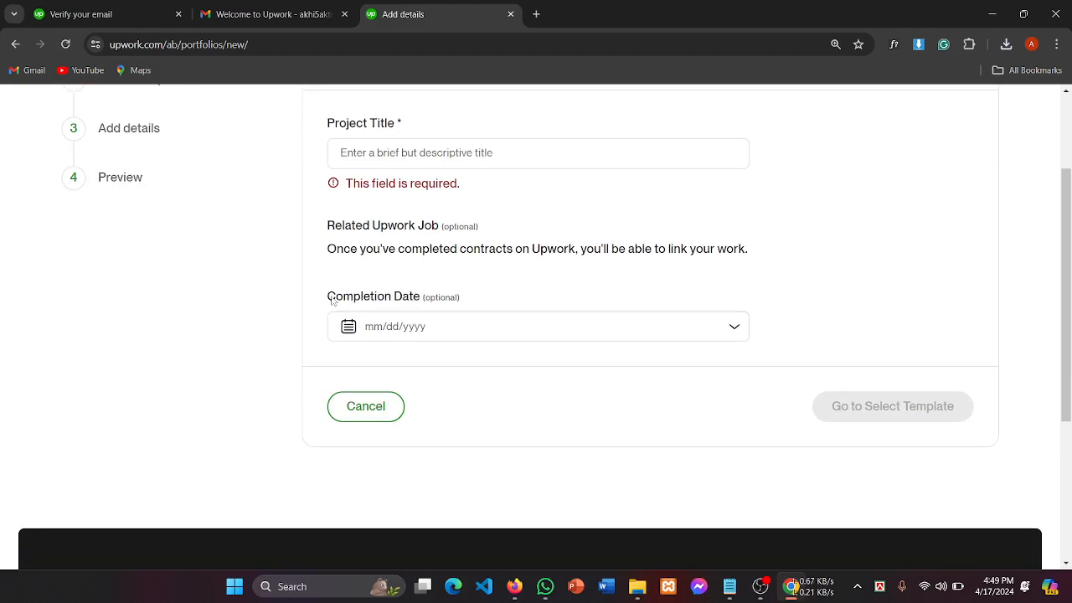
Step: Open the Completion Date calendar and close it without picking a date
{"action": "left_click_drag", "start_coordinate": [333, 302], "coordinate": [432, 298]}
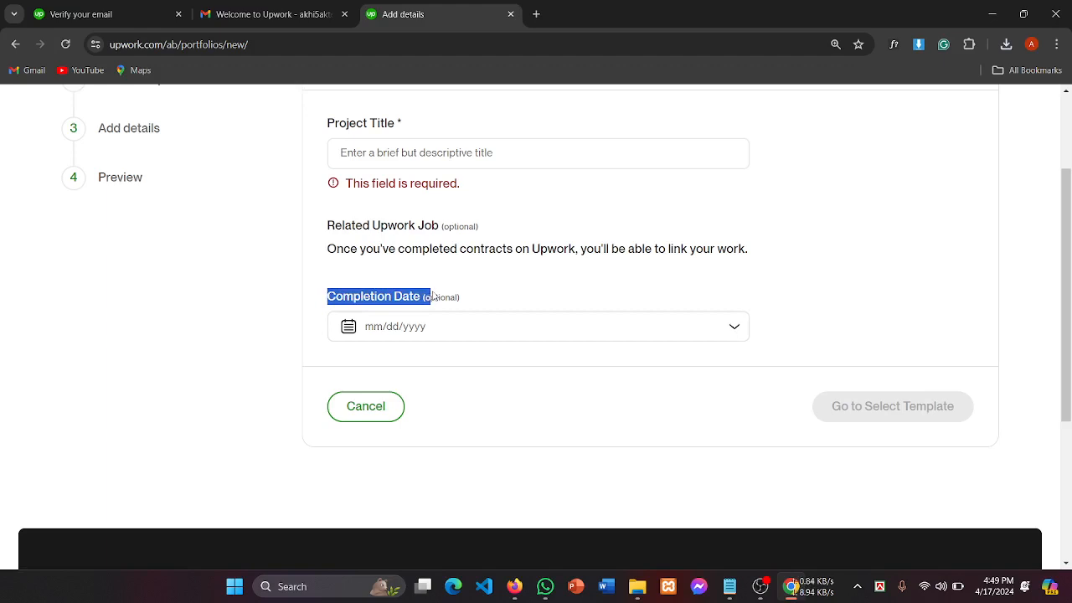
{"action": "scroll", "coordinate": [430, 290], "scroll_direction": "down", "scroll_amount": 1}
{"action": "left_click", "coordinate": [400, 247]}
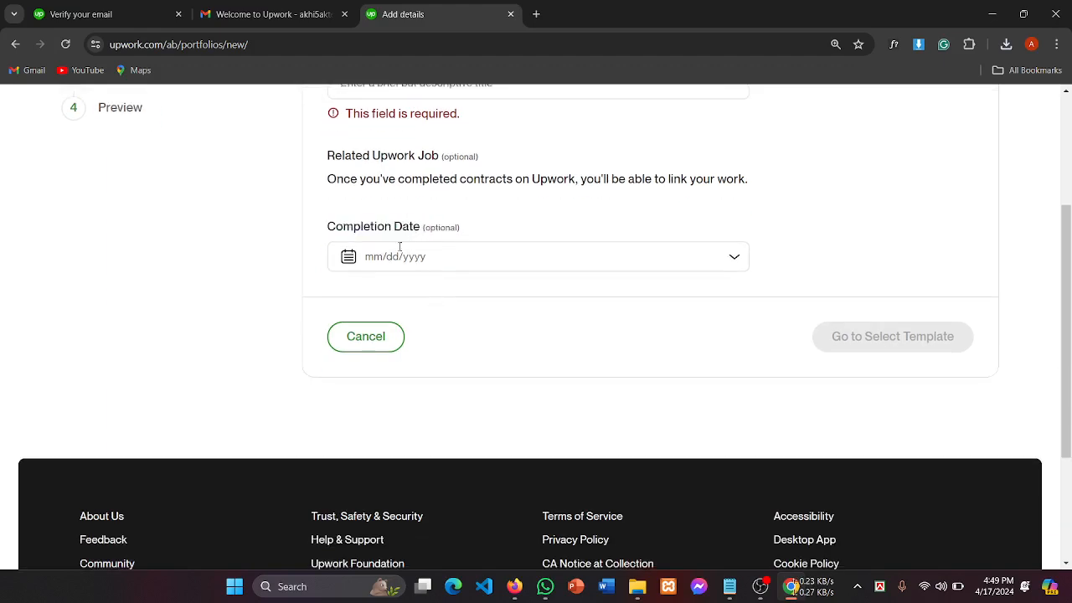
{"action": "left_click", "coordinate": [402, 256]}
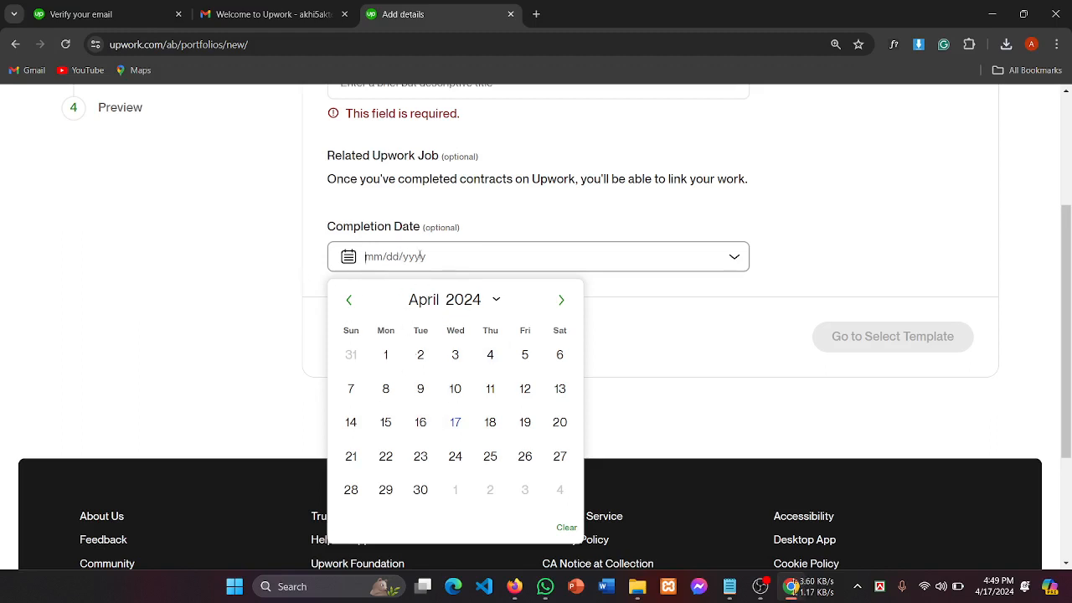
{"action": "left_click", "coordinate": [423, 254]}
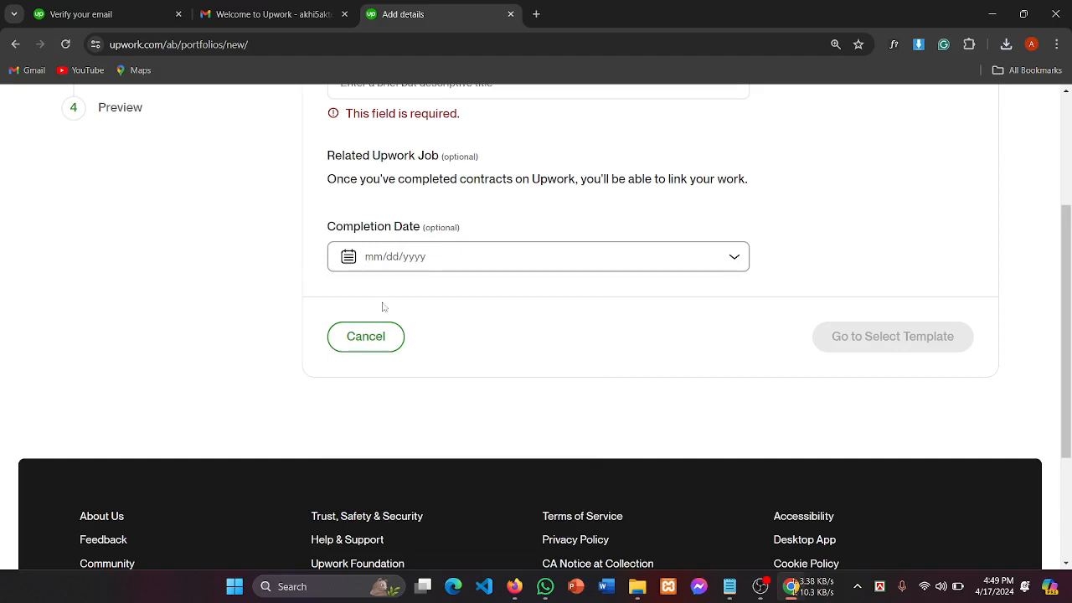
{"action": "scroll", "coordinate": [665, 346], "scroll_direction": "up", "scroll_amount": 2}
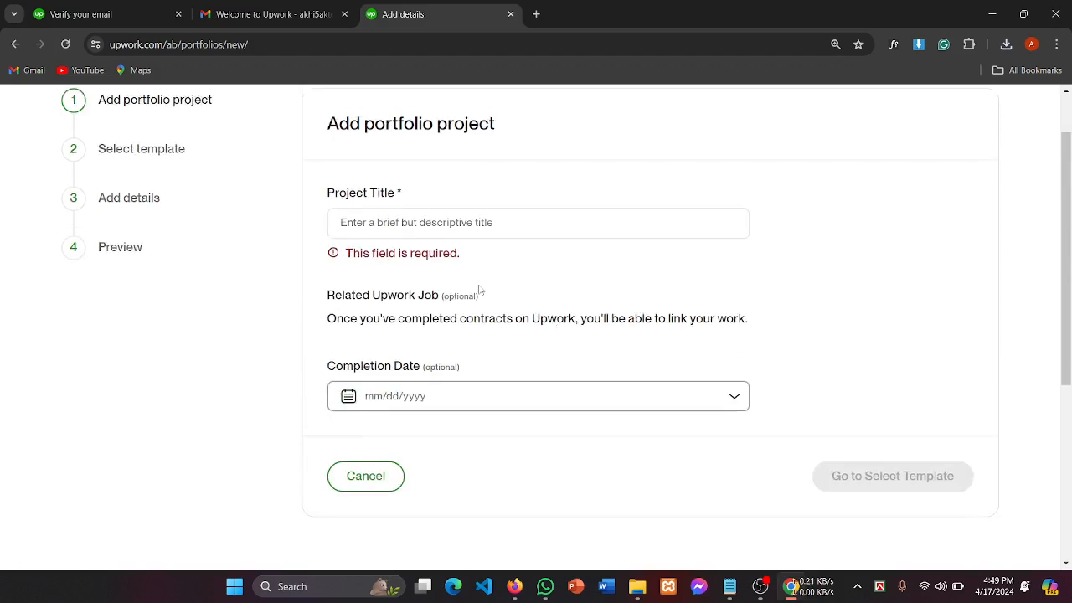
Step: Enter 'dd' as the project title and continue to template selection
{"action": "left_click", "coordinate": [389, 224]}
{"action": "type", "text": "dd"}
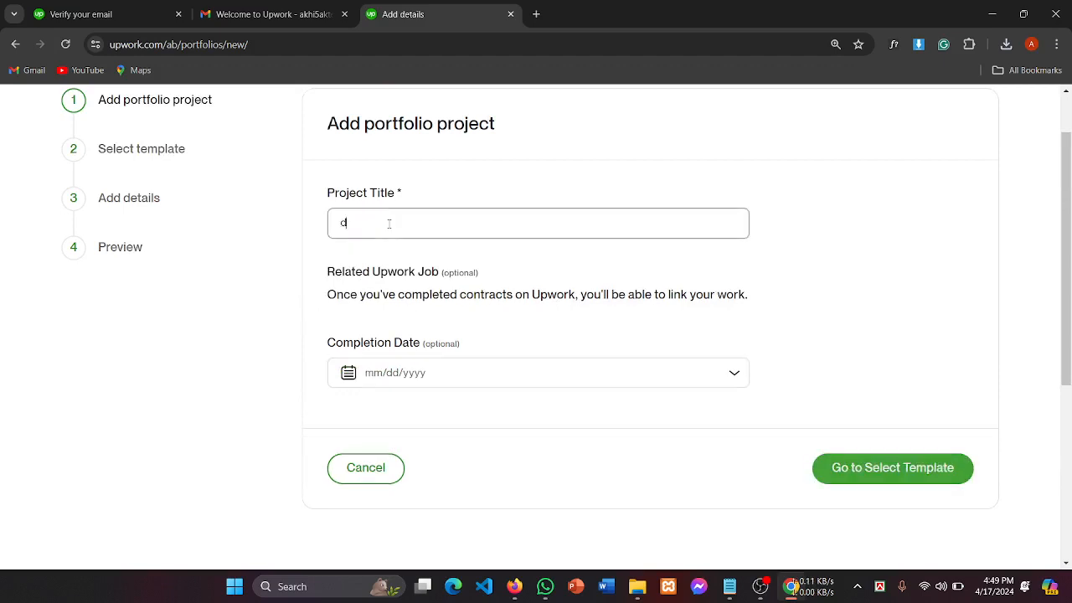
{"action": "left_click", "coordinate": [450, 372]}
{"action": "left_click_drag", "start_coordinate": [330, 343], "coordinate": [474, 343]}
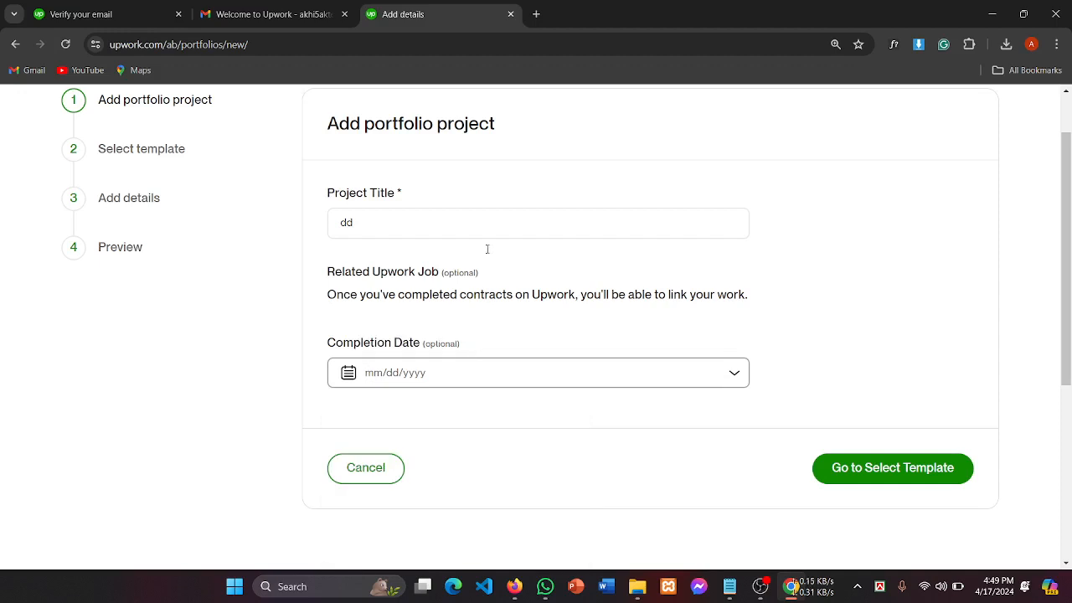
{"action": "scroll", "coordinate": [508, 257], "scroll_direction": "up", "scroll_amount": 1}
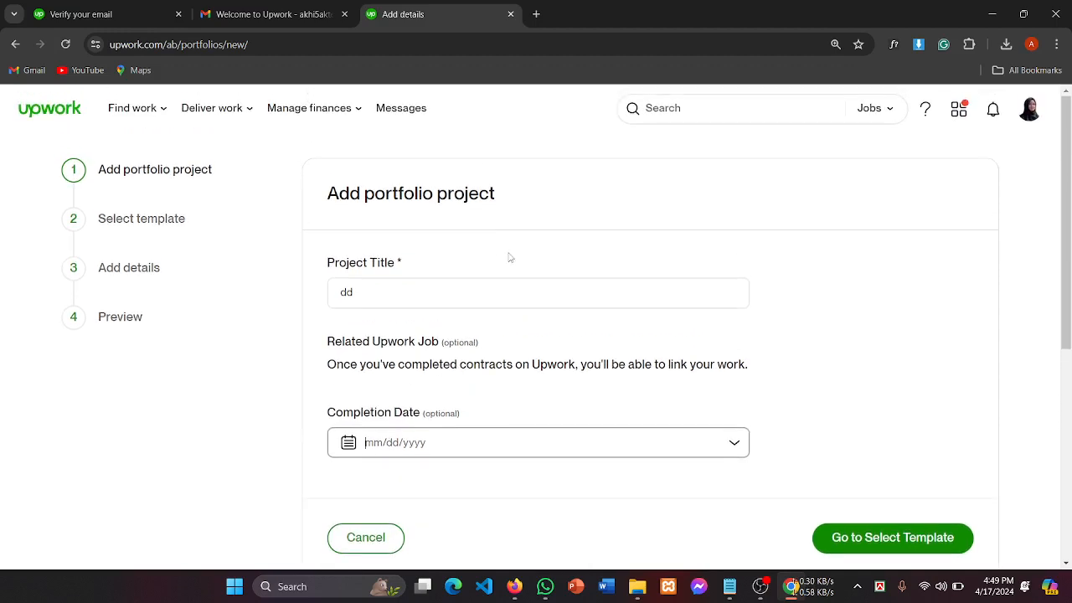
{"action": "scroll", "coordinate": [701, 352], "scroll_direction": "down", "scroll_amount": 2}
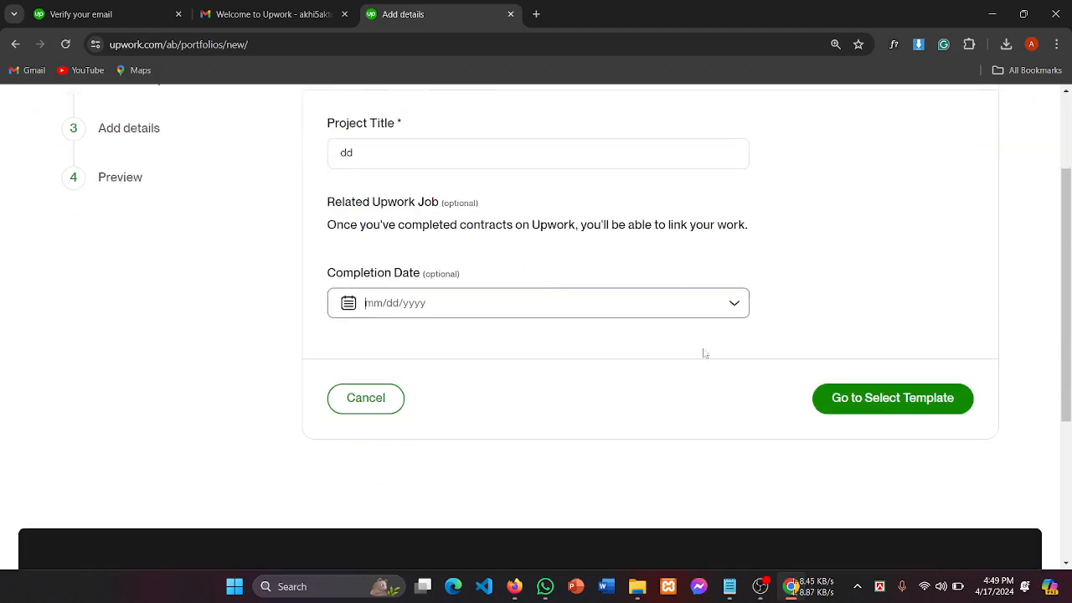
{"action": "left_click", "coordinate": [892, 402]}
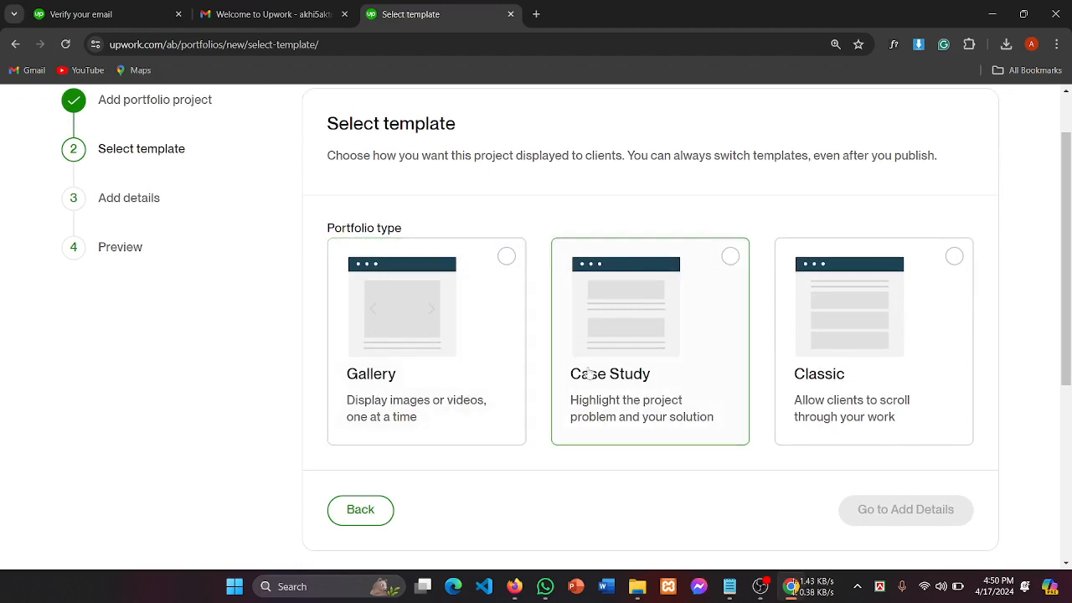
Step: Select the Gallery card, the image-and-video carousel template, for the project
{"action": "left_click", "coordinate": [398, 384]}
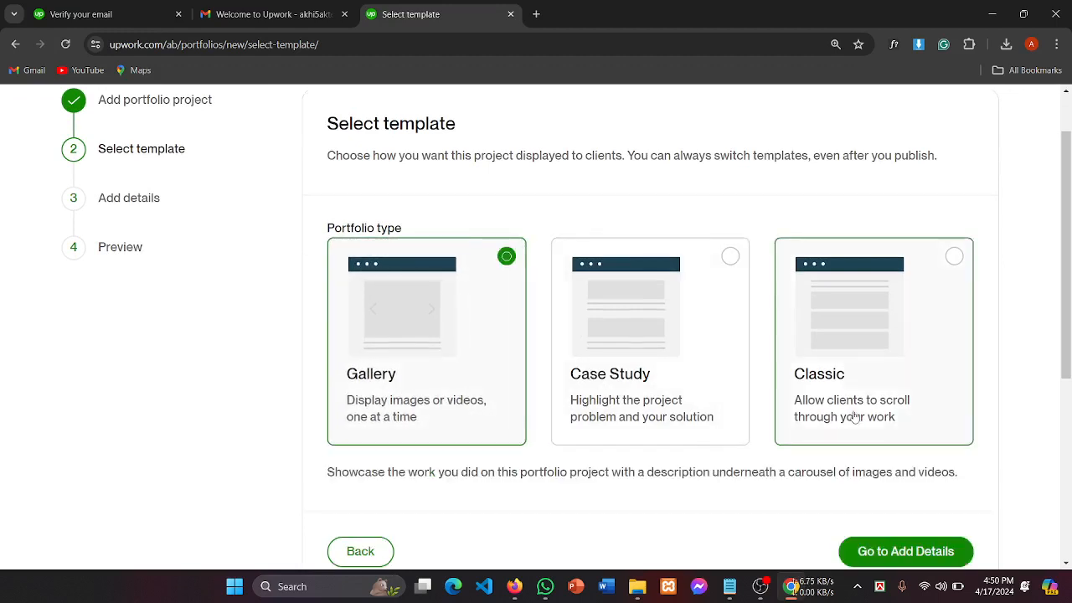
{"action": "scroll", "coordinate": [867, 369], "scroll_direction": "down", "scroll_amount": 2}
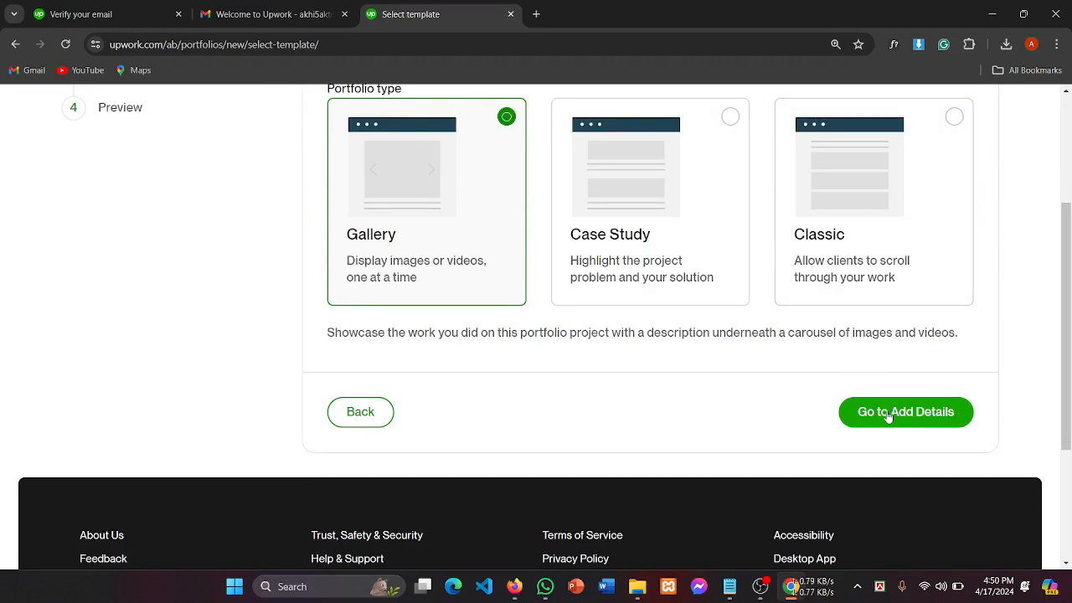
{"action": "scroll", "coordinate": [437, 243], "scroll_direction": "up", "scroll_amount": 1}
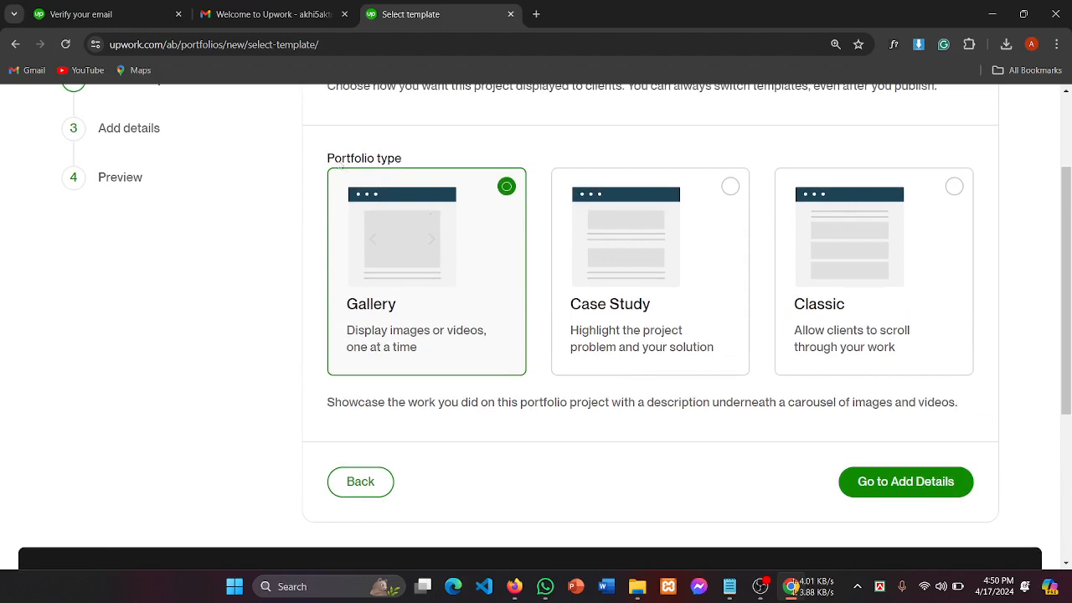
{"action": "left_click_drag", "start_coordinate": [328, 158], "coordinate": [439, 148]}
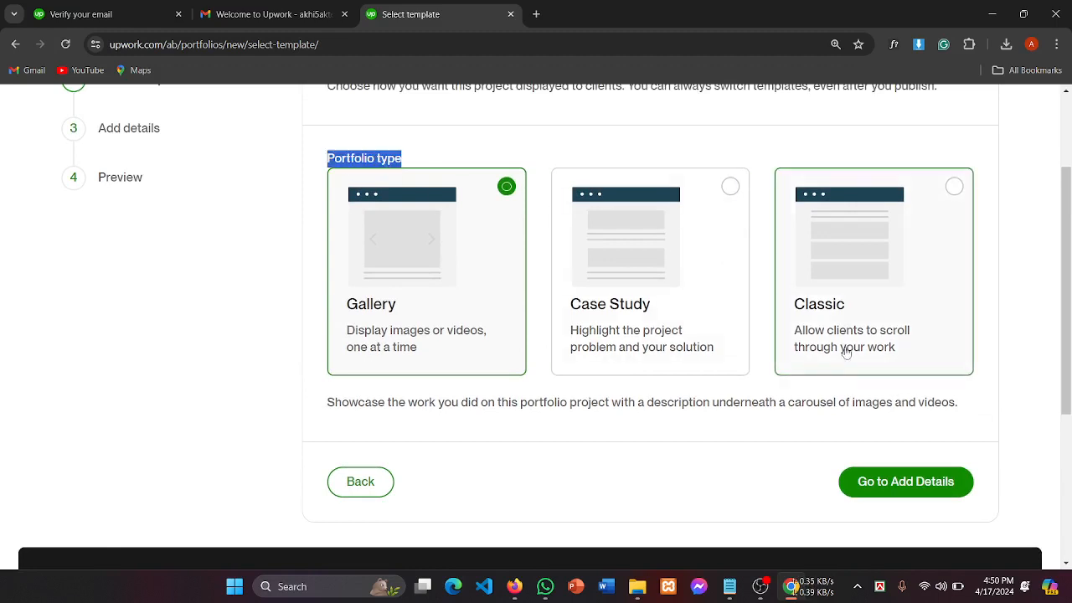
Step: Go to Add Details, then open the file browser and cancel it without uploading
{"action": "left_click", "coordinate": [889, 484]}
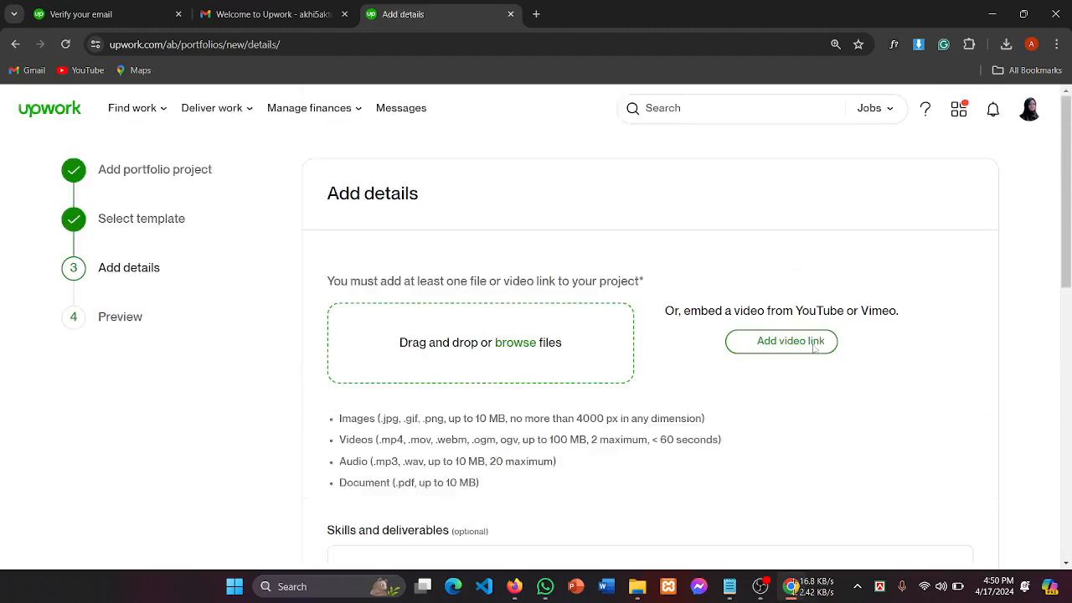
{"action": "left_click_drag", "start_coordinate": [347, 198], "coordinate": [428, 196]}
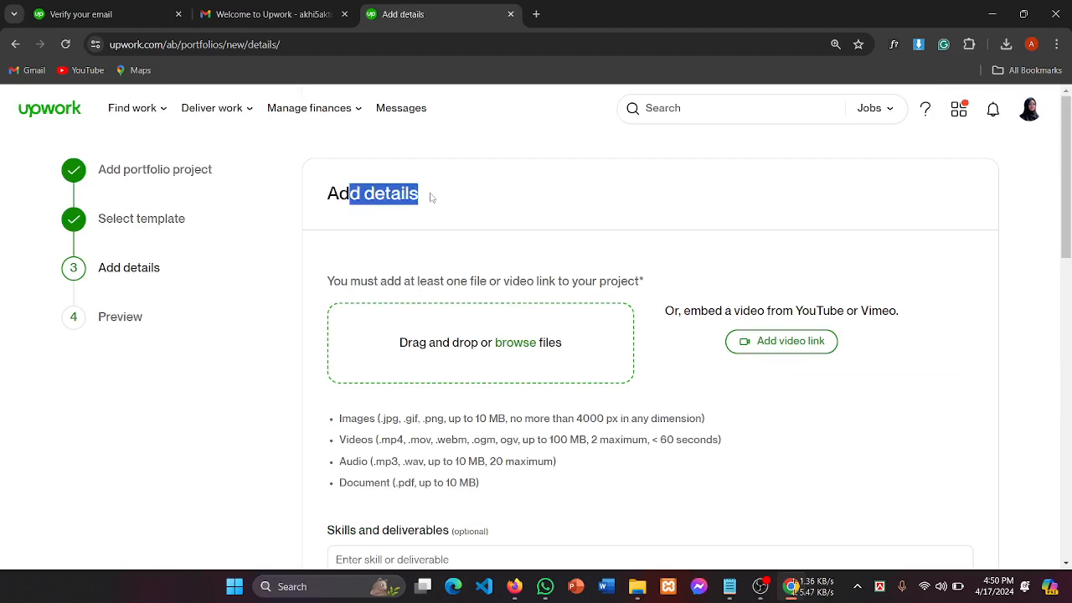
{"action": "scroll", "coordinate": [413, 256], "scroll_direction": "down", "scroll_amount": 1}
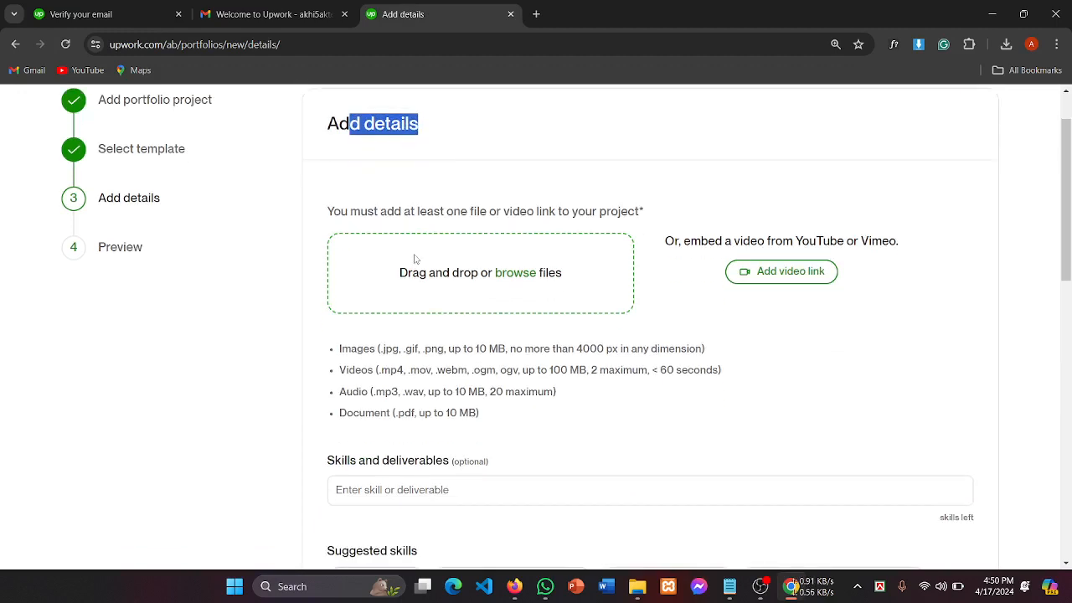
{"action": "left_click", "coordinate": [518, 276]}
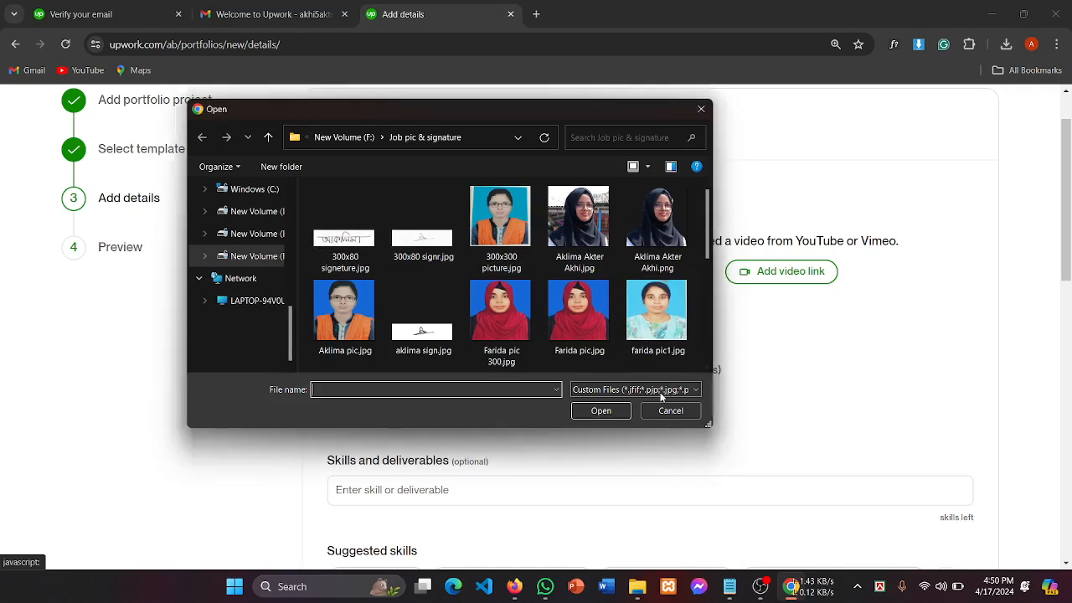
{"action": "left_click", "coordinate": [671, 412]}
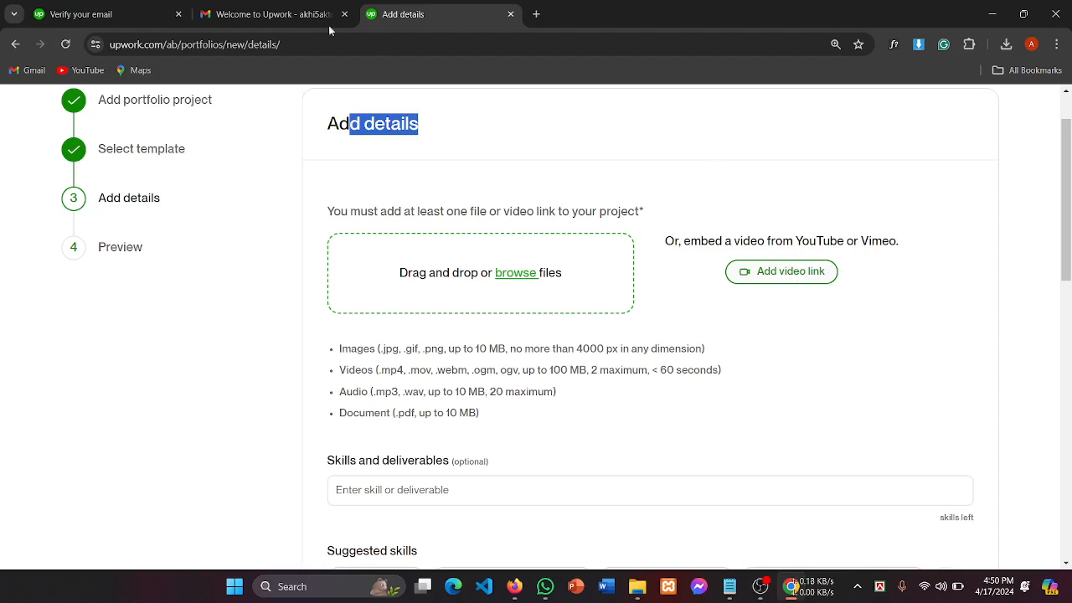
Step: Move through the verify-email and Gmail tabs back to the portfolio Add details page
{"action": "left_click", "coordinate": [124, 12]}
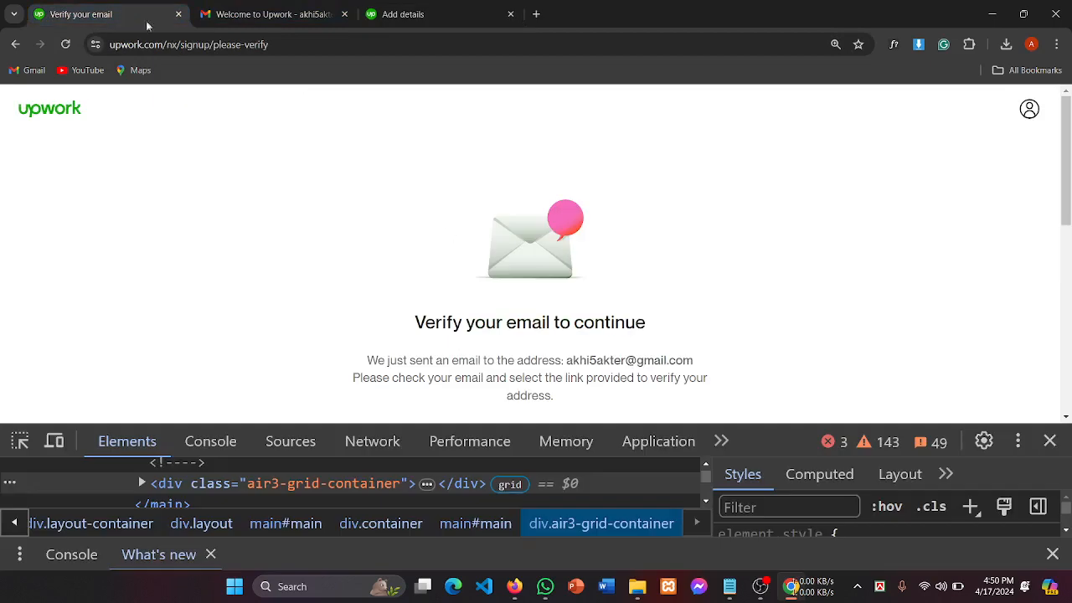
{"action": "scroll", "coordinate": [436, 128], "scroll_direction": "down", "scroll_amount": 3}
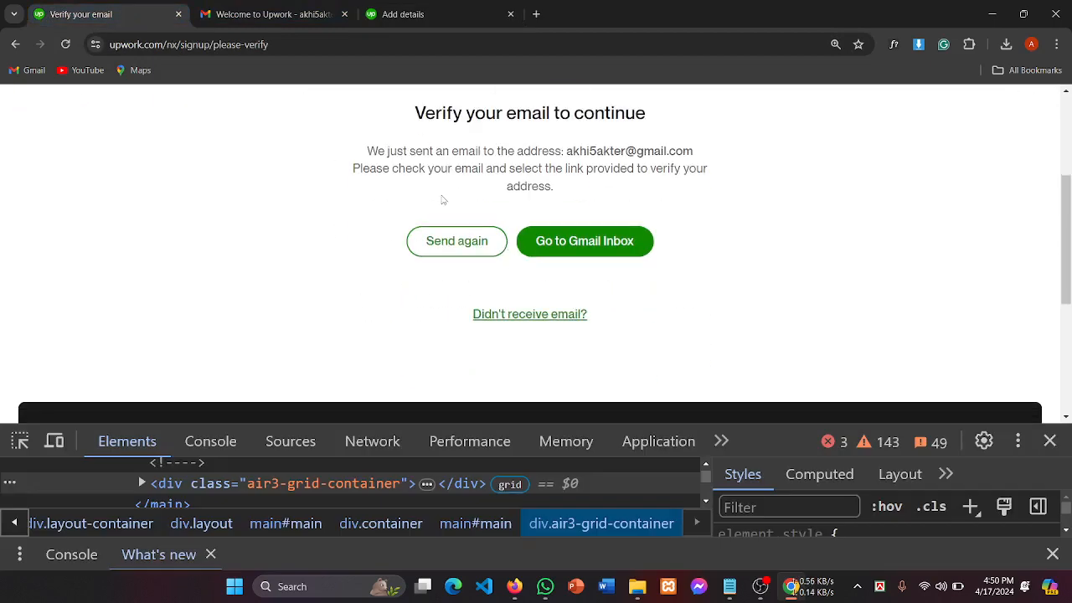
{"action": "scroll", "coordinate": [642, 125], "scroll_direction": "up", "scroll_amount": 3}
{"action": "scroll", "coordinate": [634, 294], "scroll_direction": "down", "scroll_amount": 2}
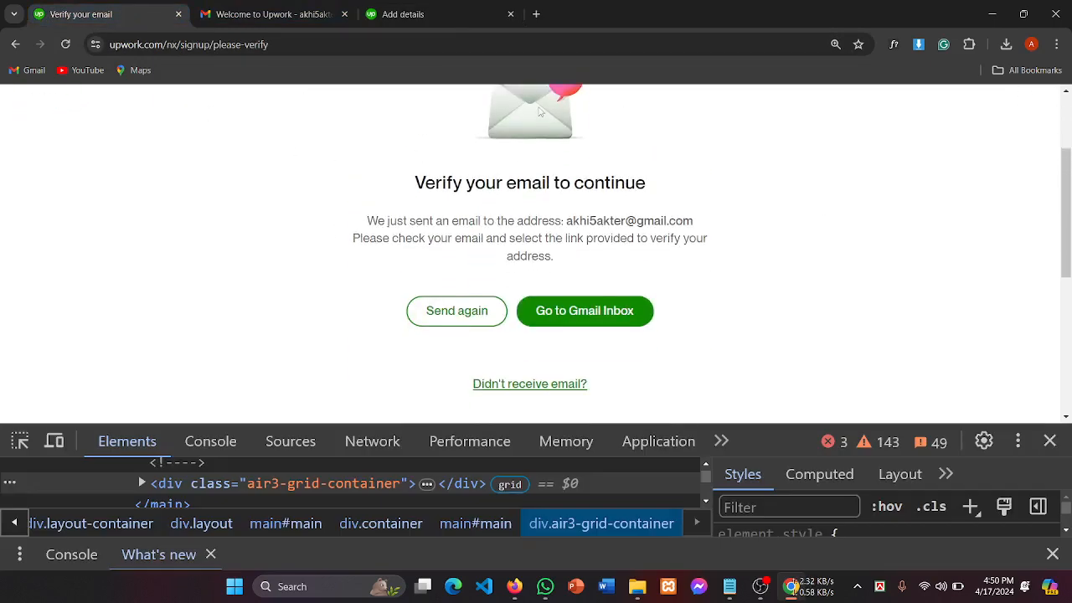
{"action": "left_click", "coordinate": [302, 13]}
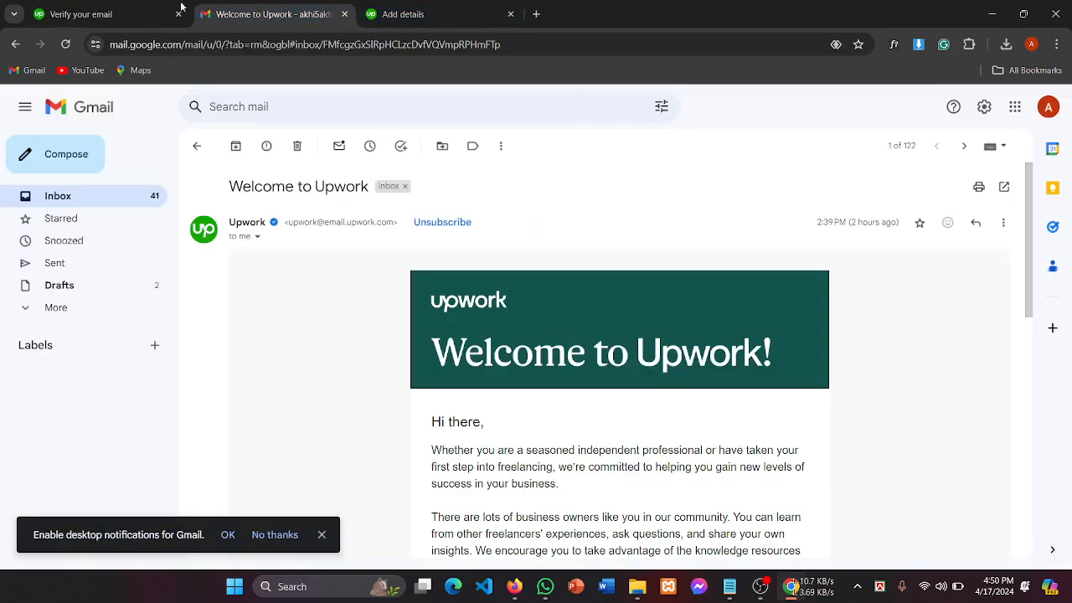
{"action": "left_click", "coordinate": [436, 15]}
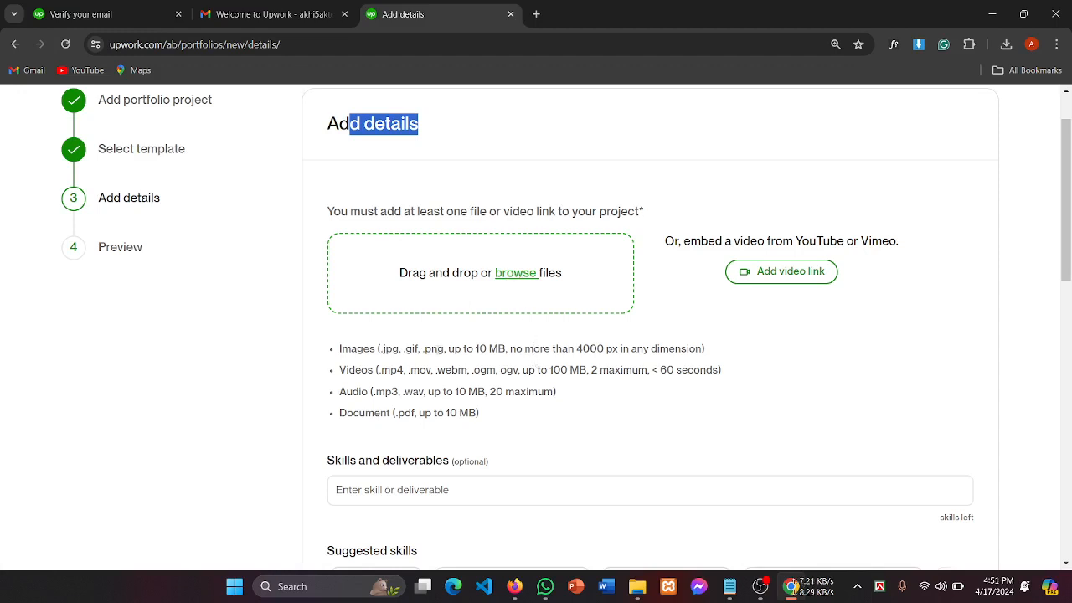
Step: Highlight the Images line listing the allowed image formats and size limits
{"action": "left_click_drag", "start_coordinate": [432, 350], "coordinate": [552, 350]}
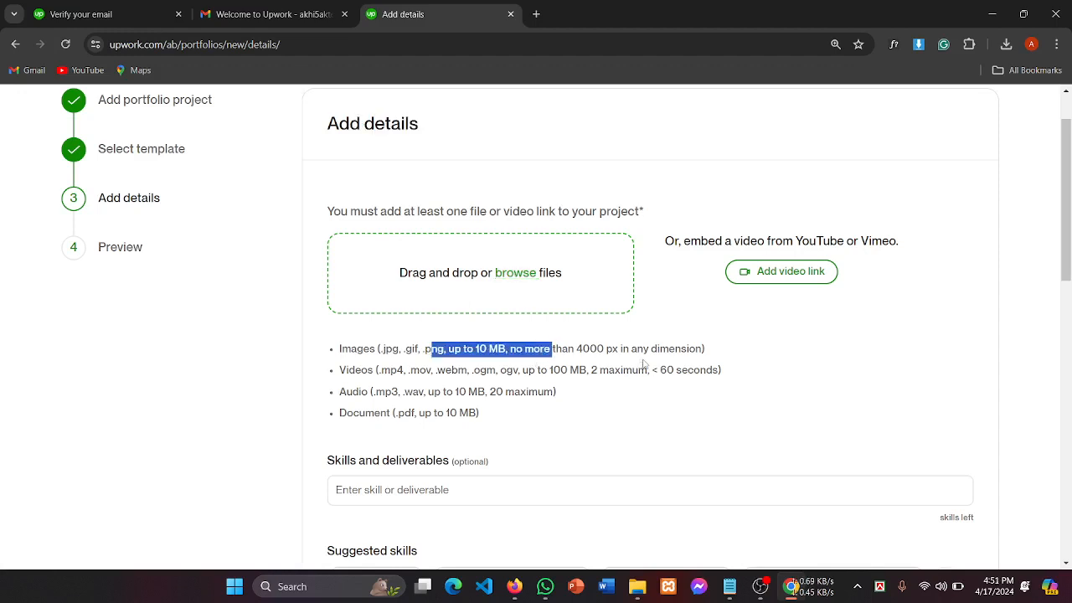
{"action": "left_click_drag", "start_coordinate": [706, 351], "coordinate": [331, 350]}
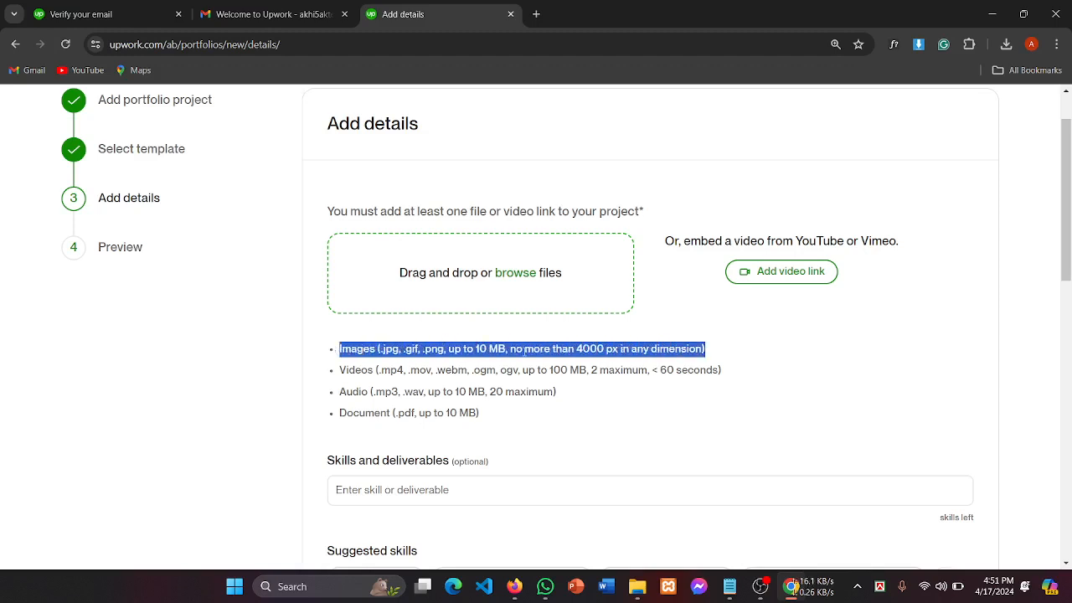
{"action": "left_click", "coordinate": [590, 350]}
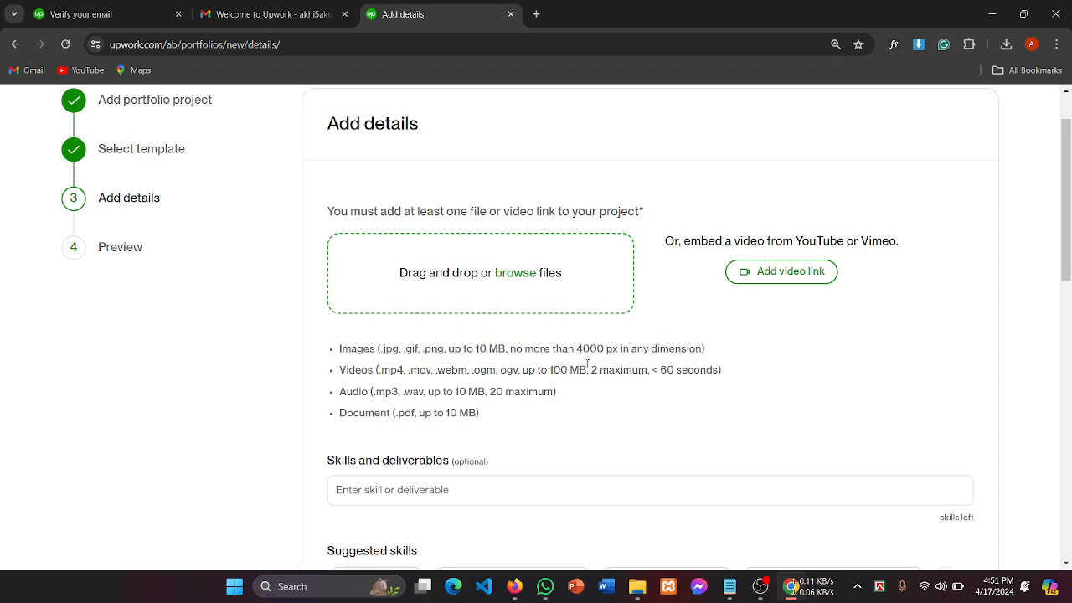
{"action": "left_click_drag", "start_coordinate": [364, 350], "coordinate": [590, 350]}
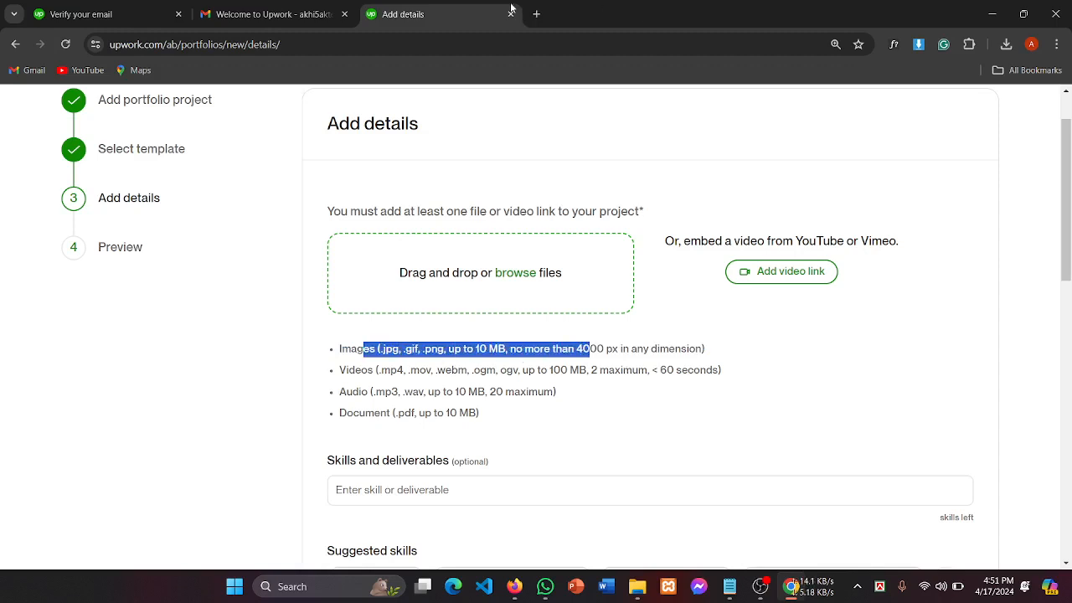
{"action": "left_click", "coordinate": [537, 14]}
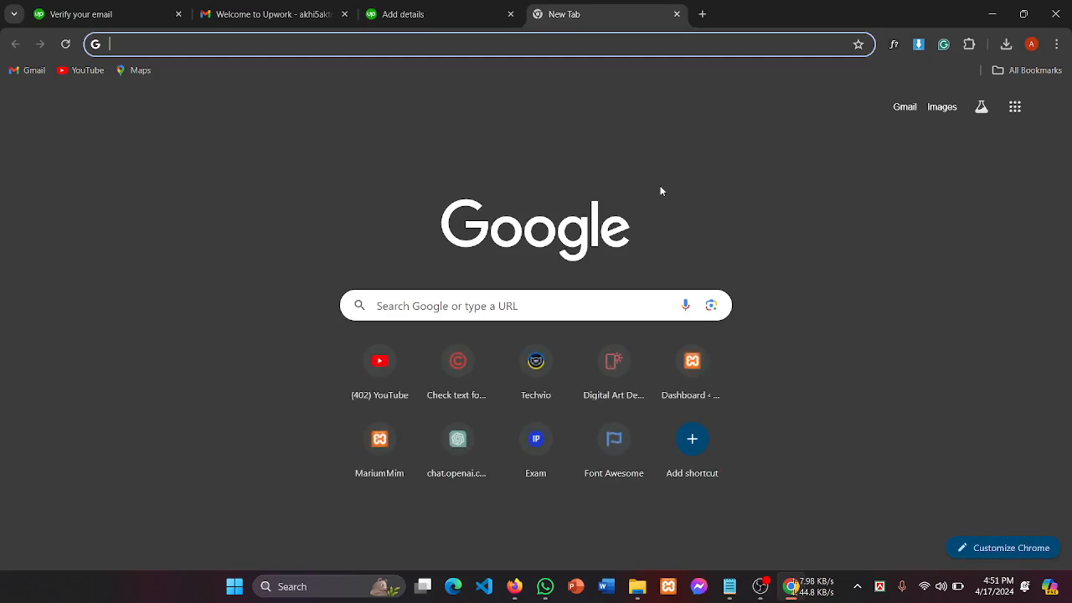
Step: Search Google for 'image compressor' and locate Optimizilla's Image Compressor result
{"action": "type", "text": "p"}
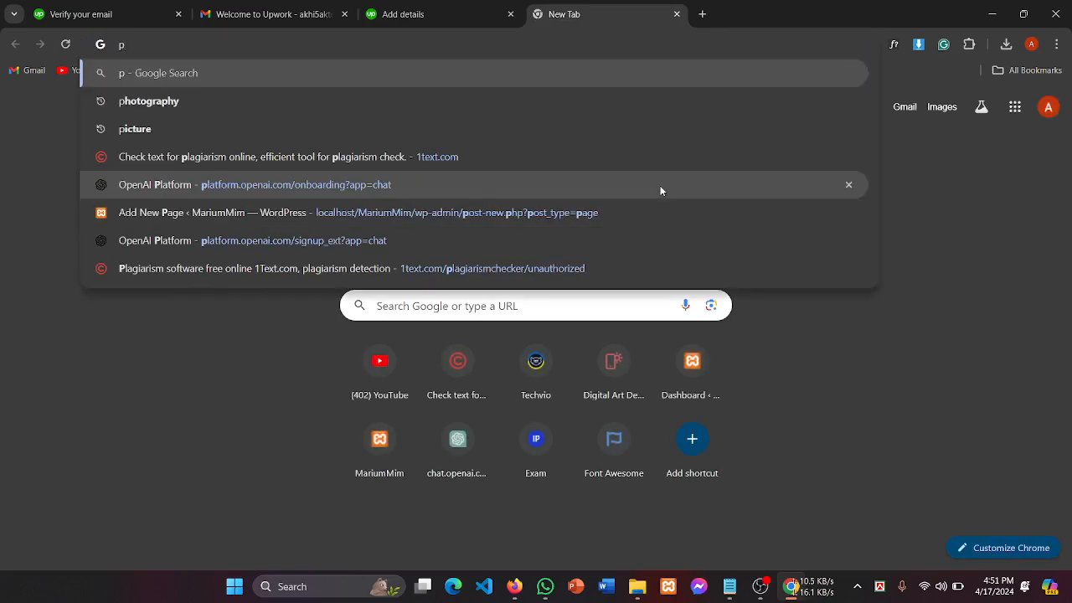
{"action": "key", "text": "BackSpace"}
{"action": "type", "text": "io"}
{"action": "key", "text": "BackSpace"}
{"action": "key", "text": "BackSpace"}
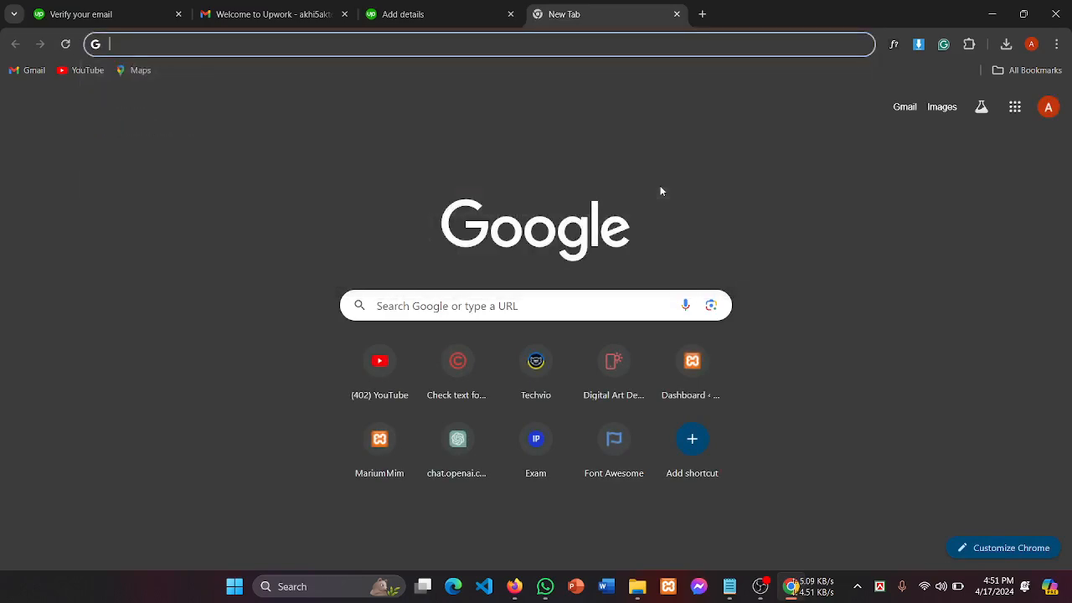
{"action": "type", "text": "ipl"}
{"action": "key", "text": "BackSpace"}
{"action": "key", "text": "BackSpace"}
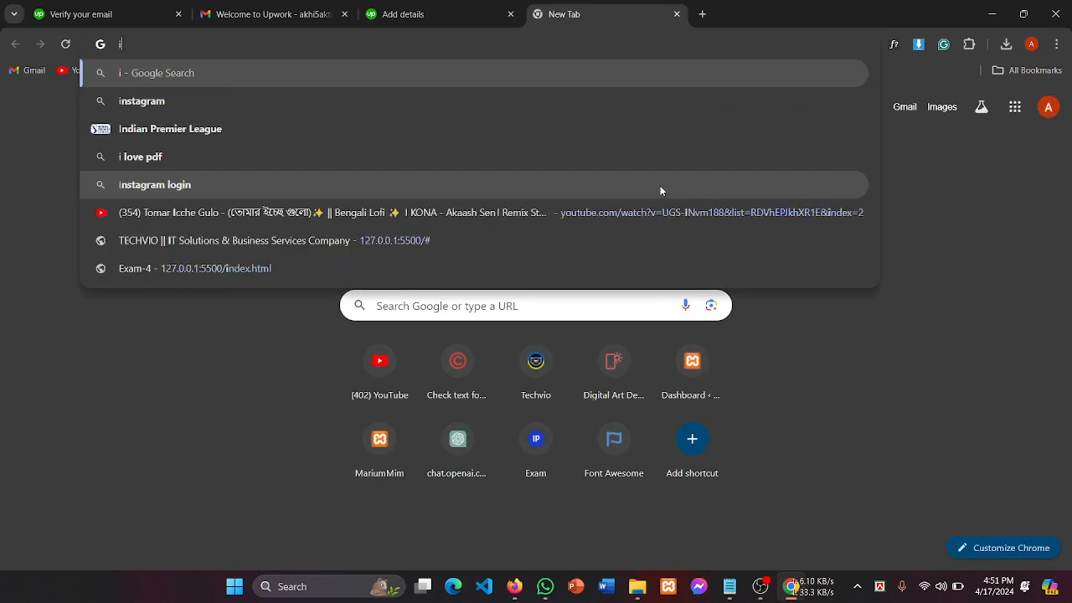
{"action": "type", "text": "mage compressor"}
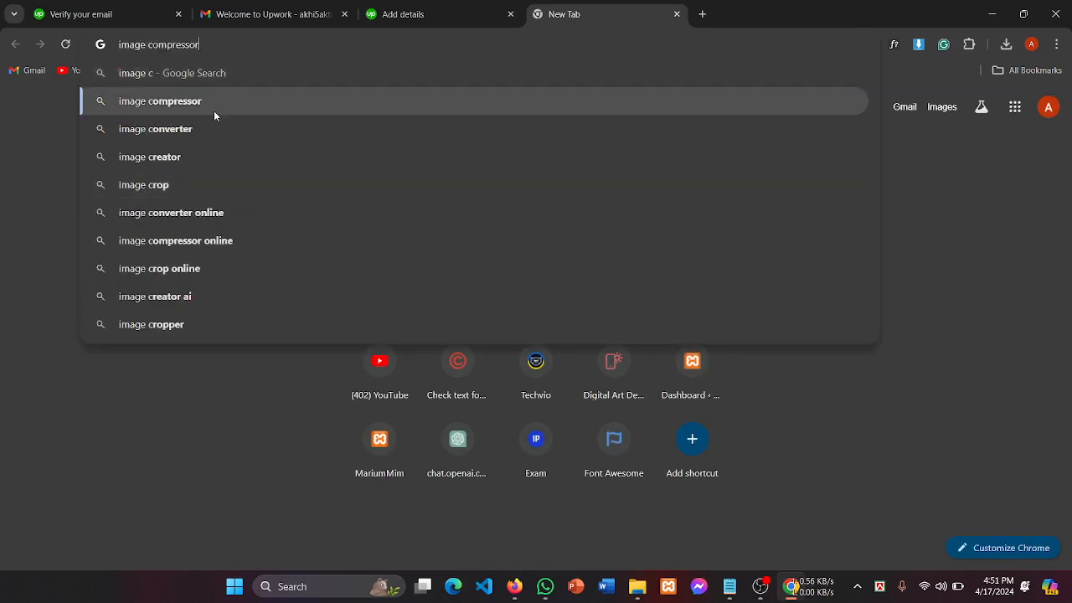
{"action": "left_click", "coordinate": [214, 110]}
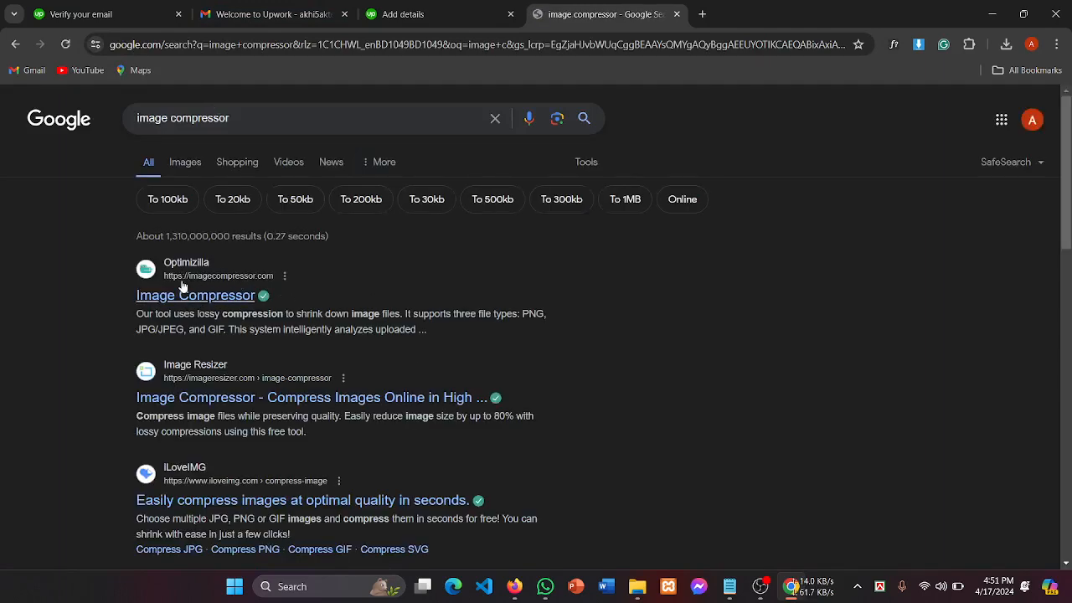
{"action": "left_click_drag", "start_coordinate": [119, 270], "coordinate": [190, 328]}
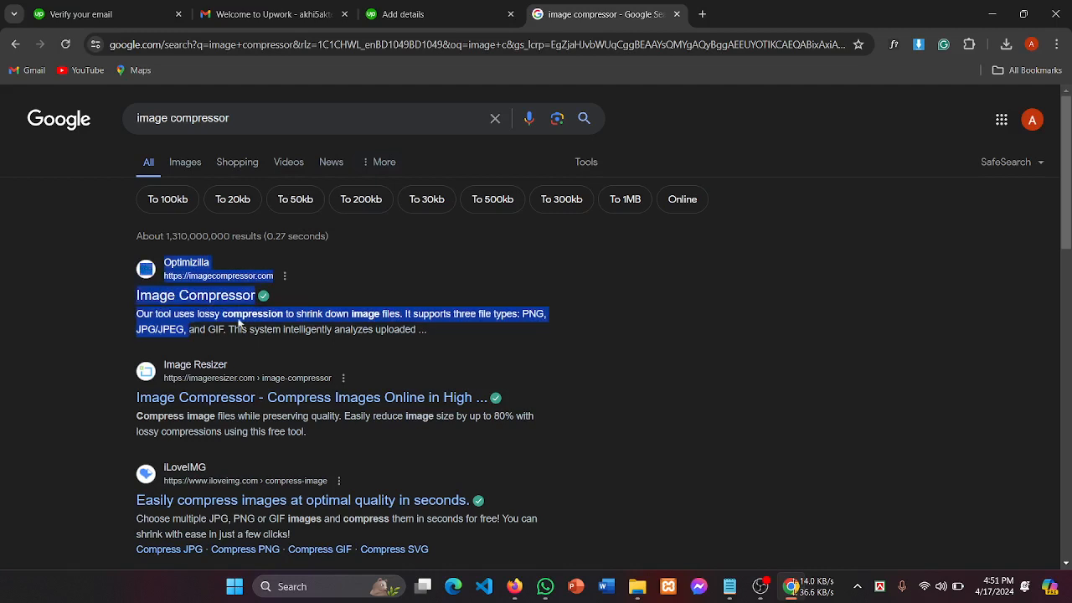
{"action": "left_click", "coordinate": [63, 296]}
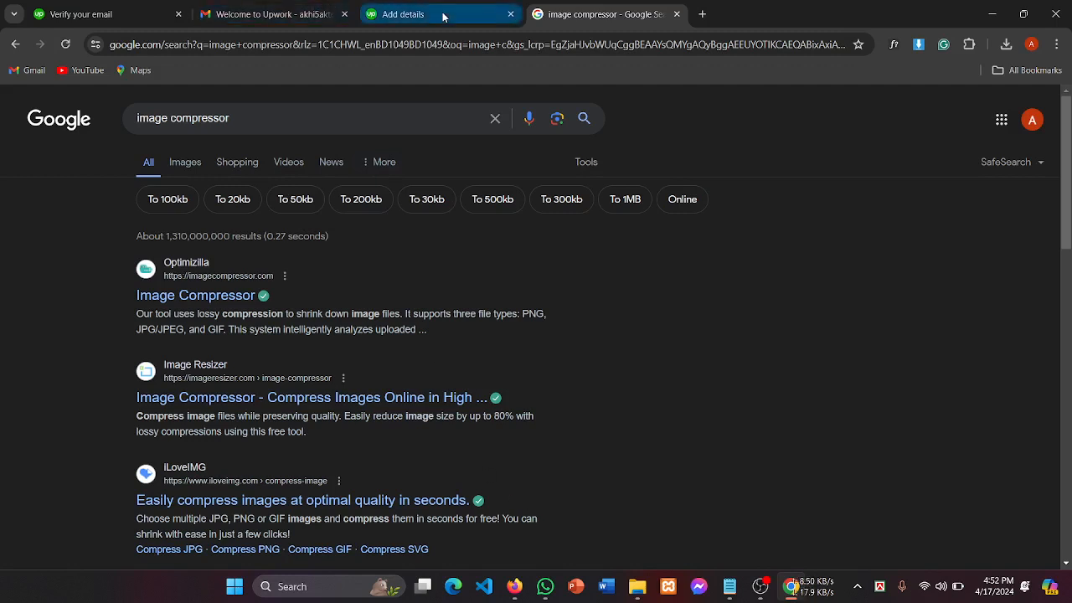
{"action": "left_click", "coordinate": [402, 14]}
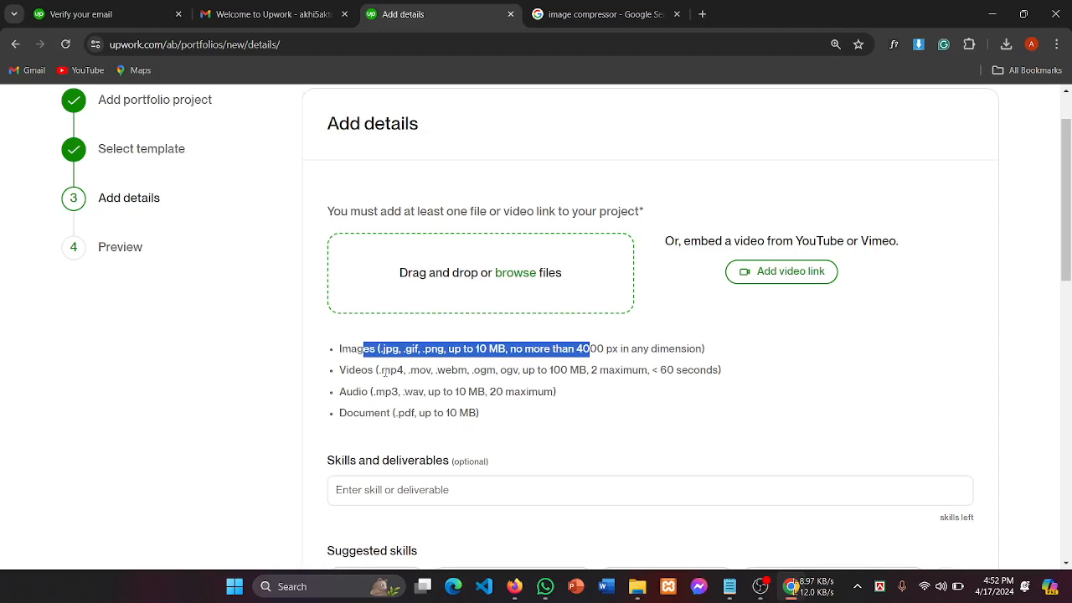
{"action": "left_click_drag", "start_coordinate": [374, 371], "coordinate": [472, 370]}
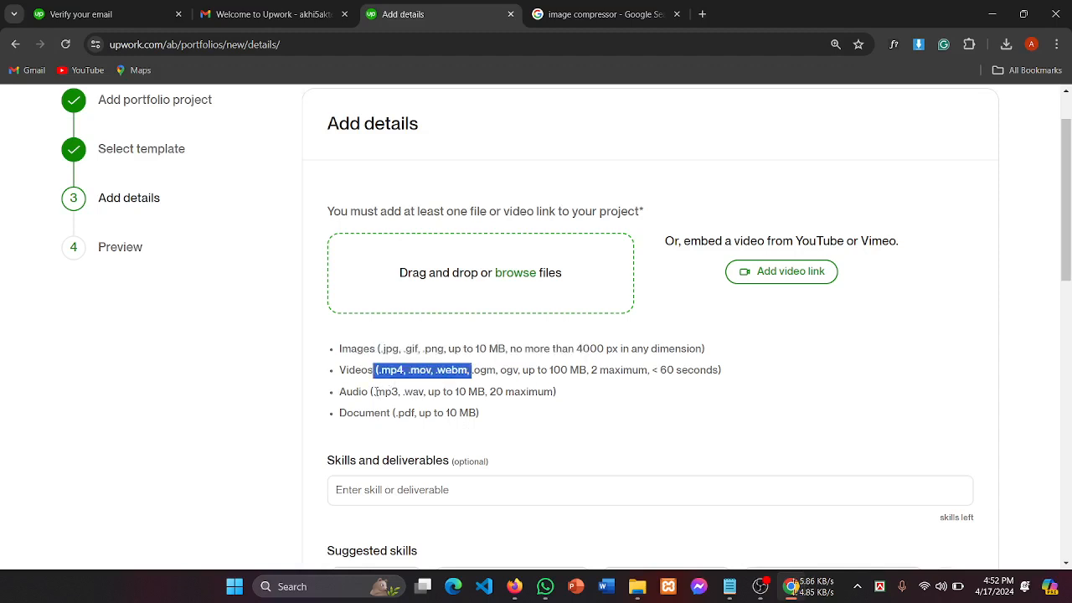
{"action": "left_click_drag", "start_coordinate": [386, 392], "coordinate": [465, 391]}
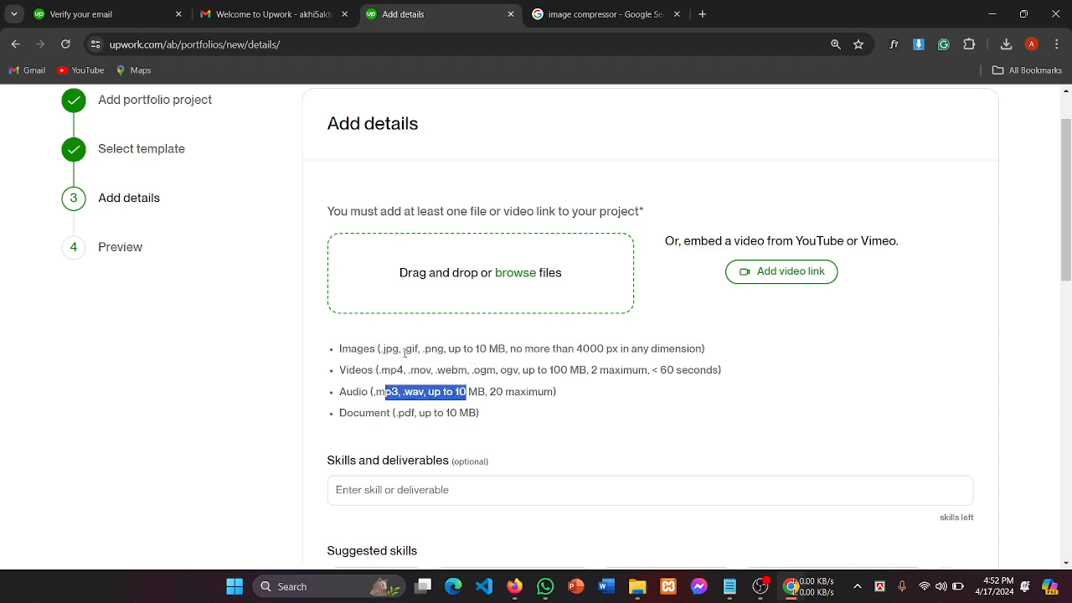
{"action": "left_click", "coordinate": [386, 351]}
{"action": "left_click_drag", "start_coordinate": [412, 350], "coordinate": [503, 350]}
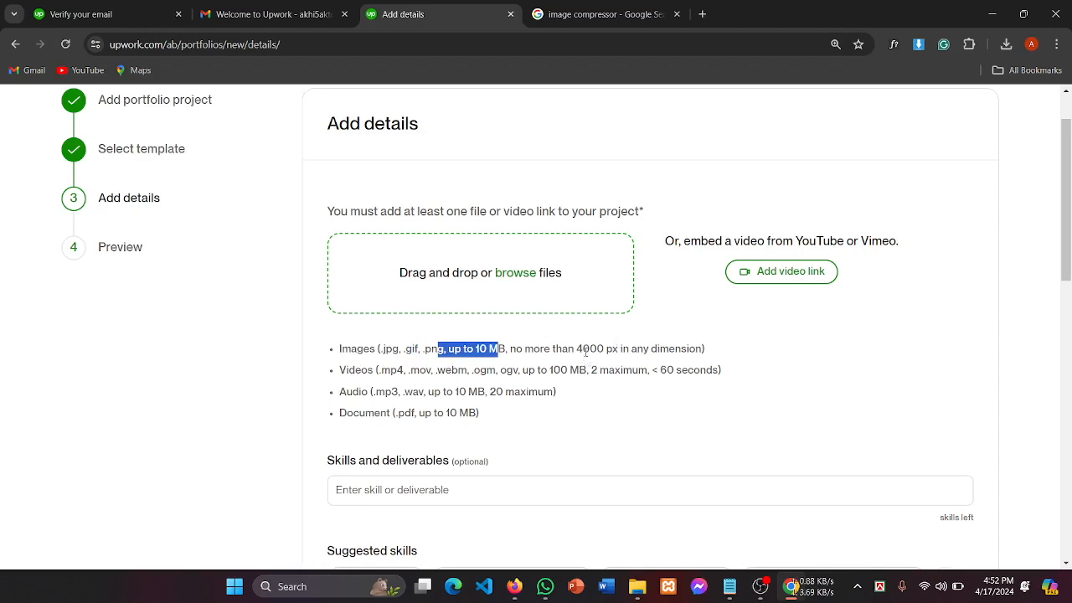
{"action": "left_click_drag", "start_coordinate": [583, 348], "coordinate": [687, 349]}
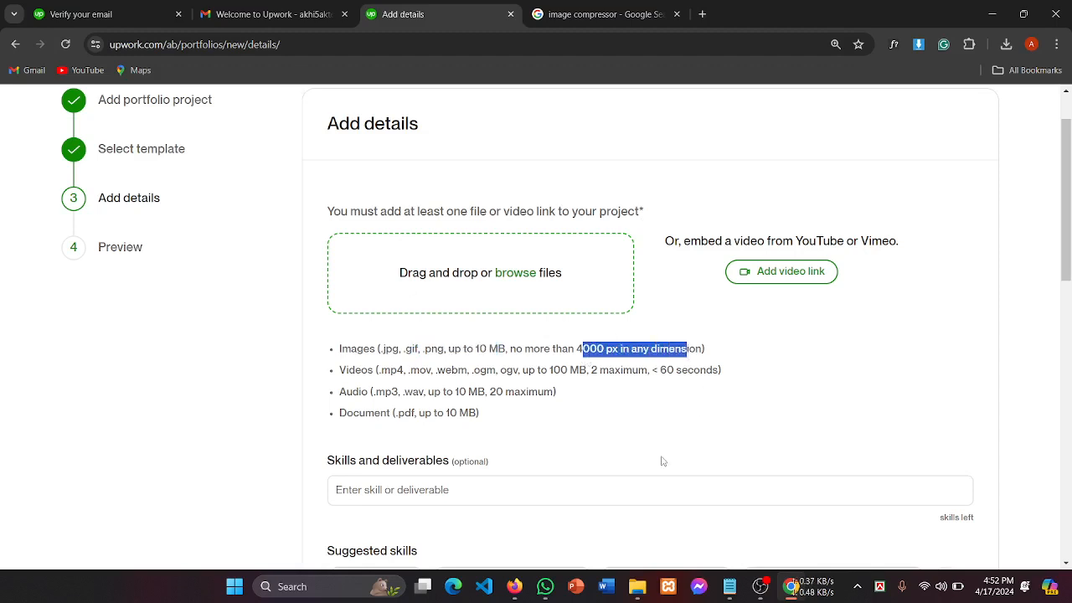
{"action": "left_click", "coordinate": [681, 363]}
{"action": "left_click", "coordinate": [609, 10]}
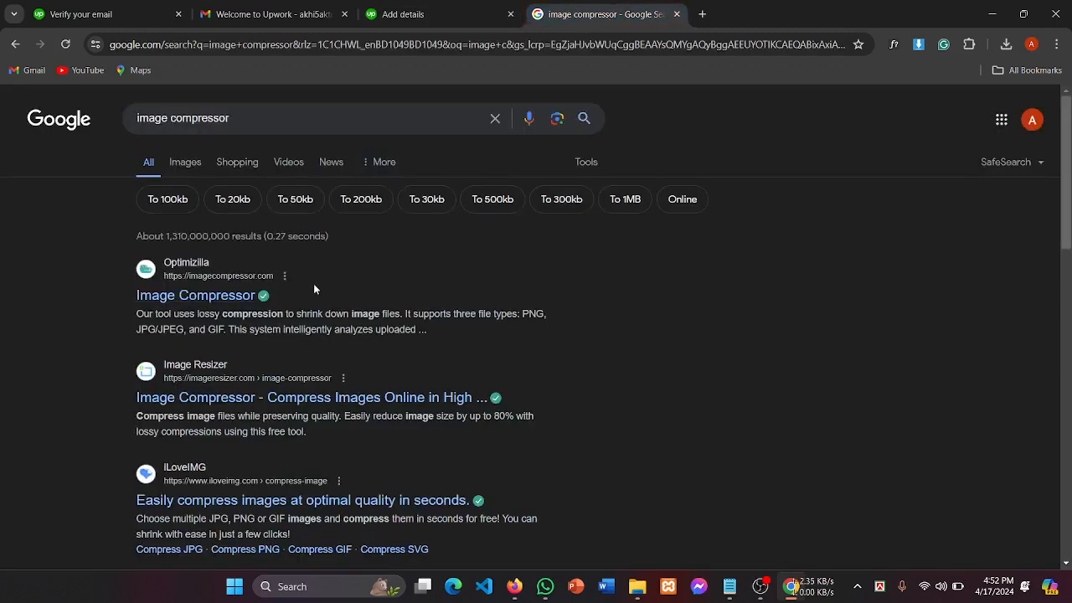
Step: Open Optimizilla's Image Compressor from the results and start its UPLOAD FILES picker
{"action": "left_click", "coordinate": [209, 304]}
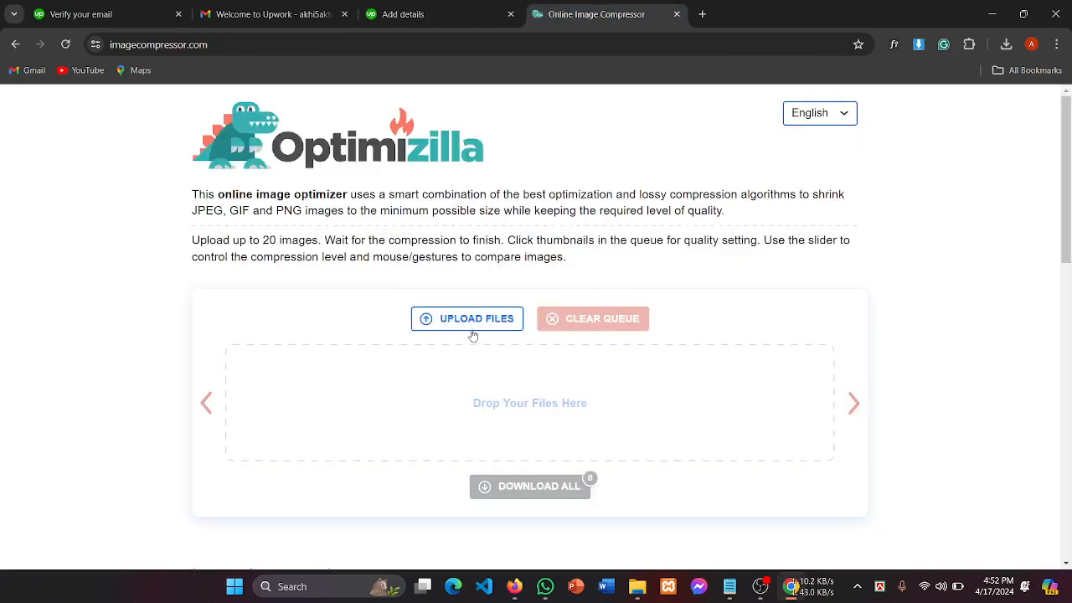
{"action": "scroll", "coordinate": [577, 323], "scroll_direction": "down", "scroll_amount": 1}
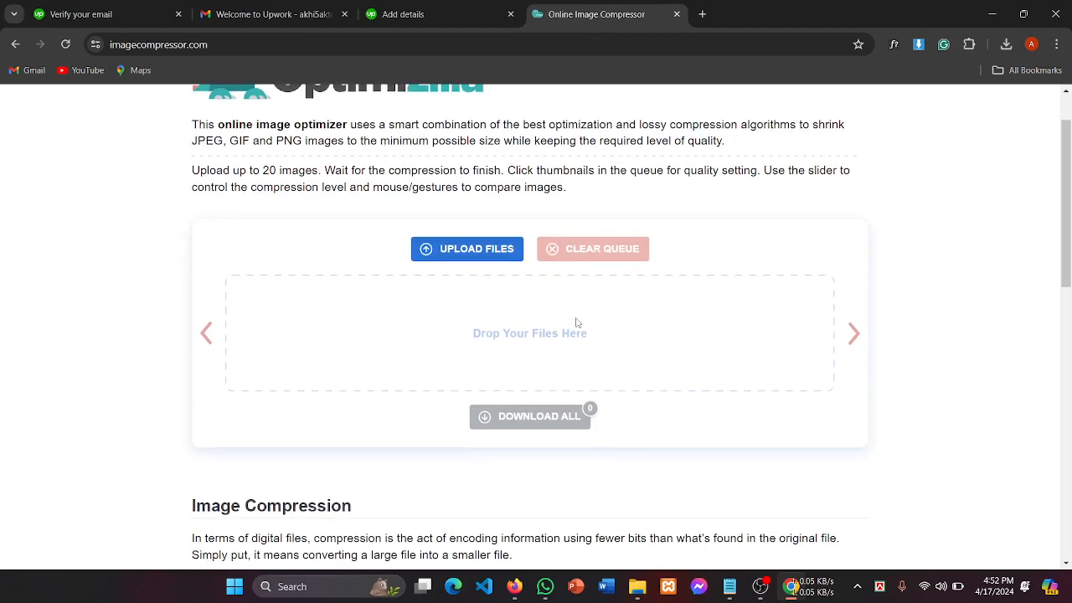
{"action": "left_click", "coordinate": [497, 259]}
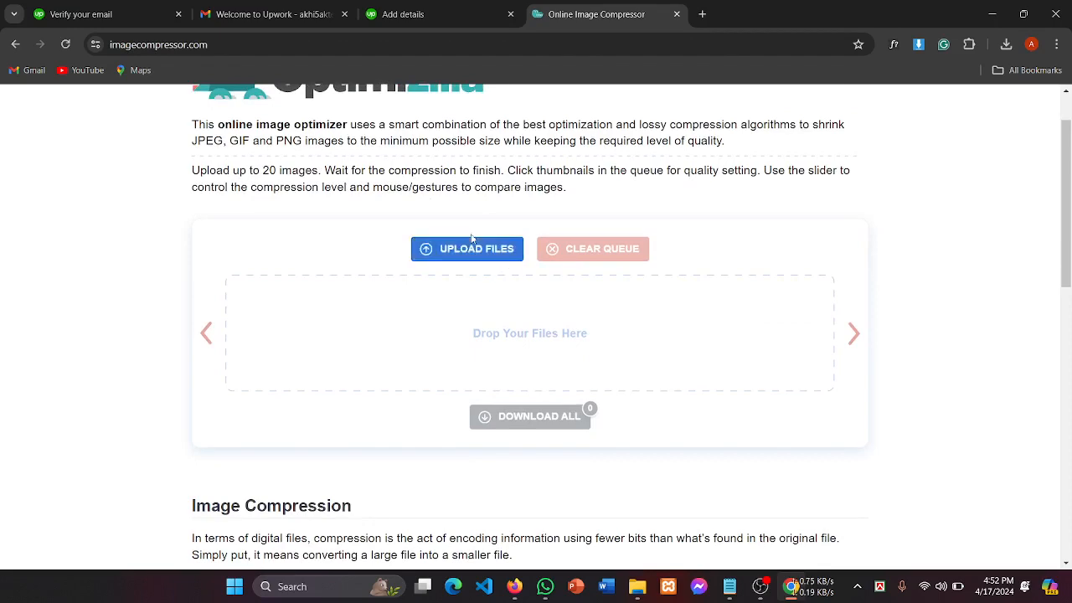